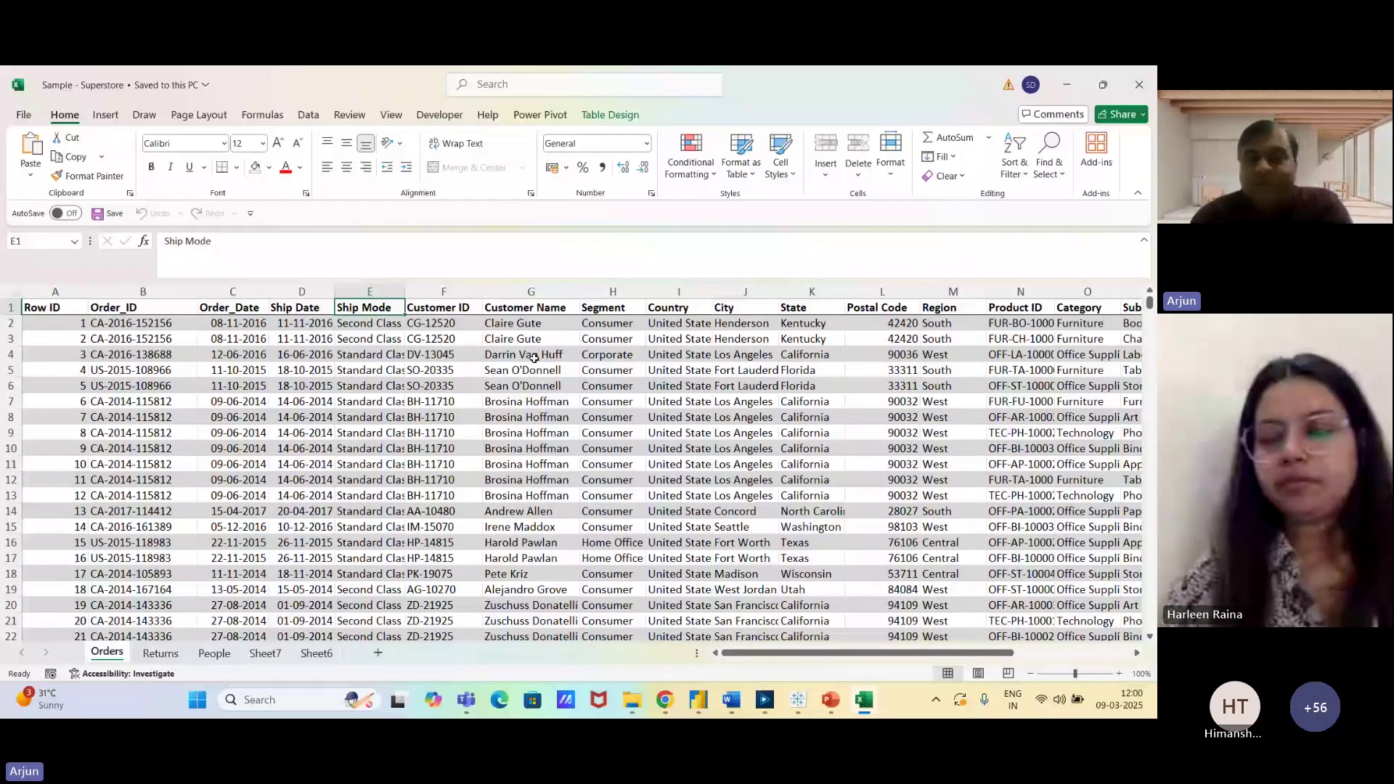
Examine the column headers of the Orders sheet, from Customer Name, State and Region through Sub-Category, Product Name, Sales and Profit.
{"action": "left_click", "coordinate": [542, 312]}
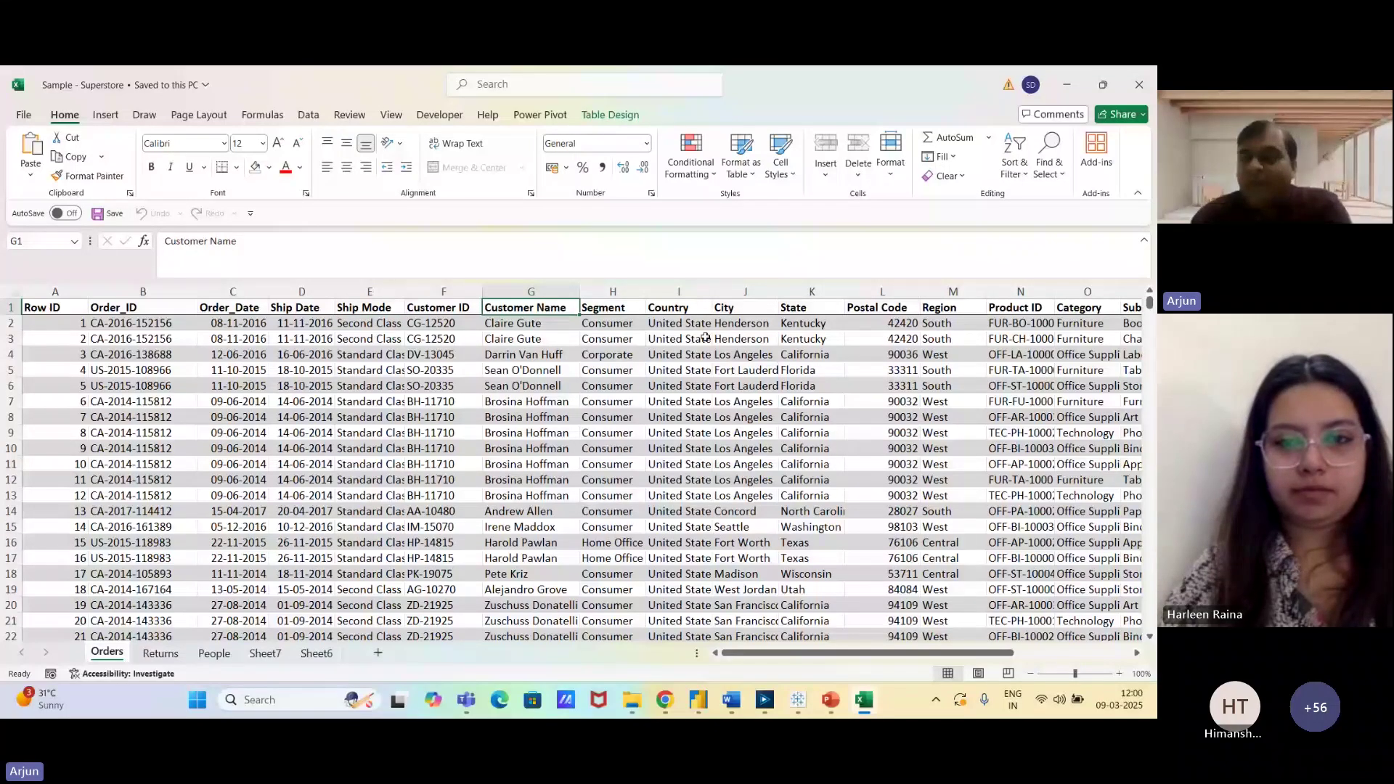
{"action": "key", "text": "Right"}
{"action": "key", "text": "Right"}
{"action": "left_click", "coordinate": [816, 311]}
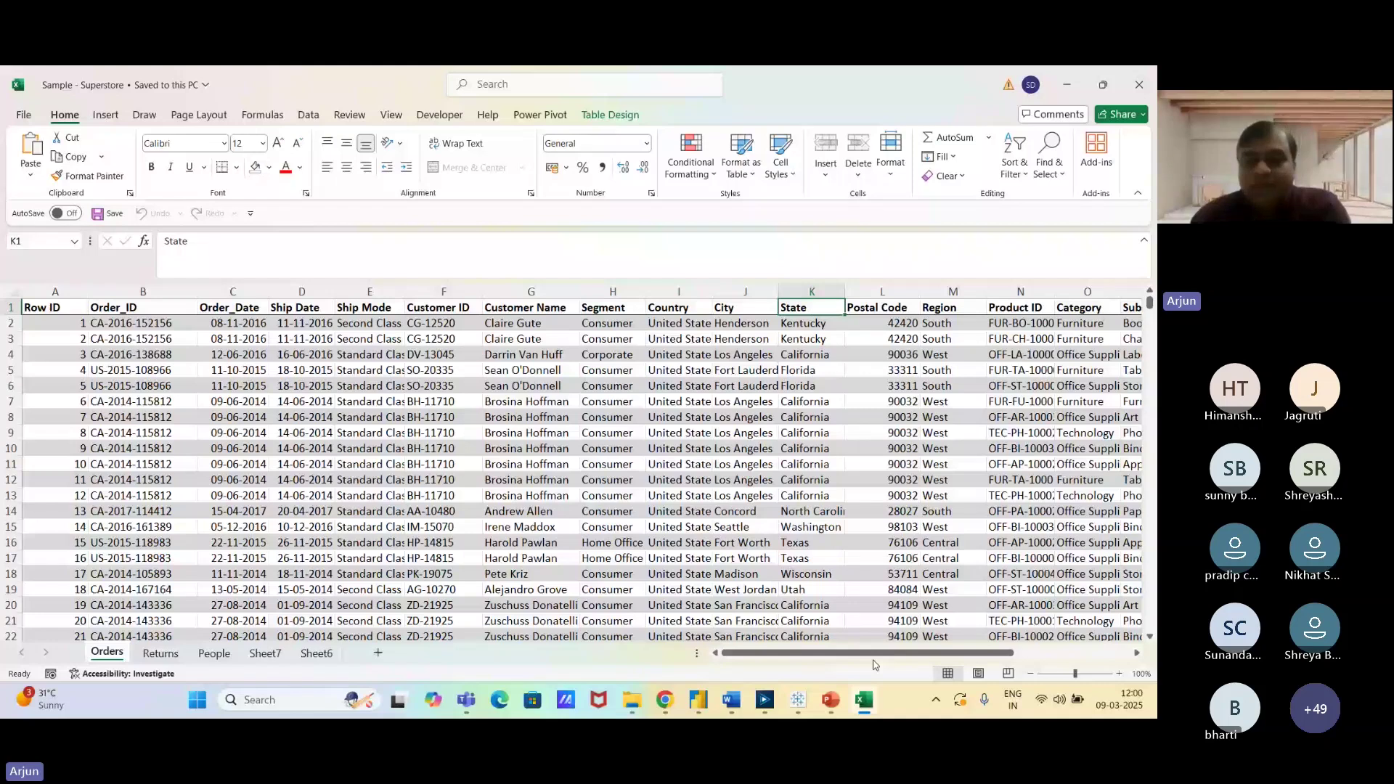
{"action": "left_click", "coordinate": [950, 304]}
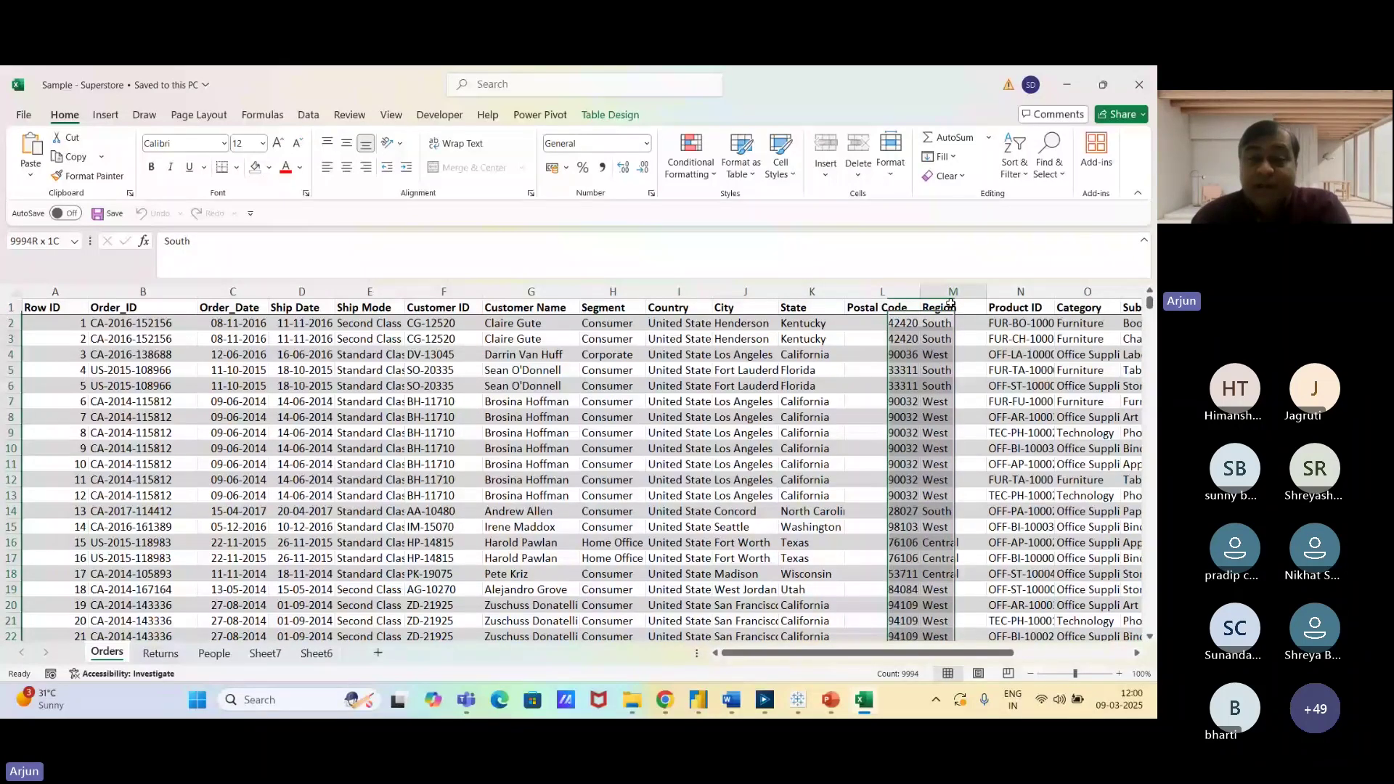
{"action": "left_click", "coordinate": [950, 307]}
{"action": "left_click_drag", "start_coordinate": [809, 652], "coordinate": [907, 667]}
{"action": "left_click", "coordinate": [775, 310]}
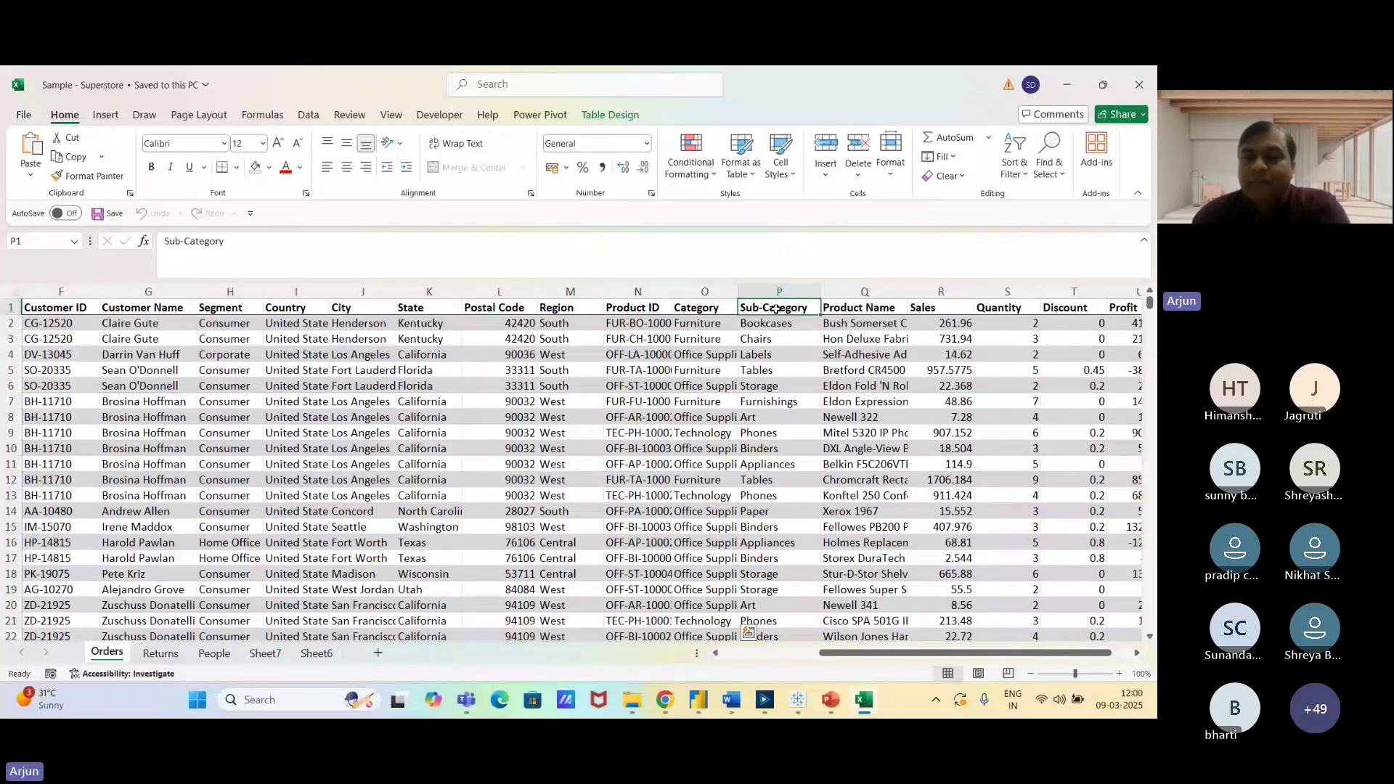
{"action": "key", "text": "Right"}
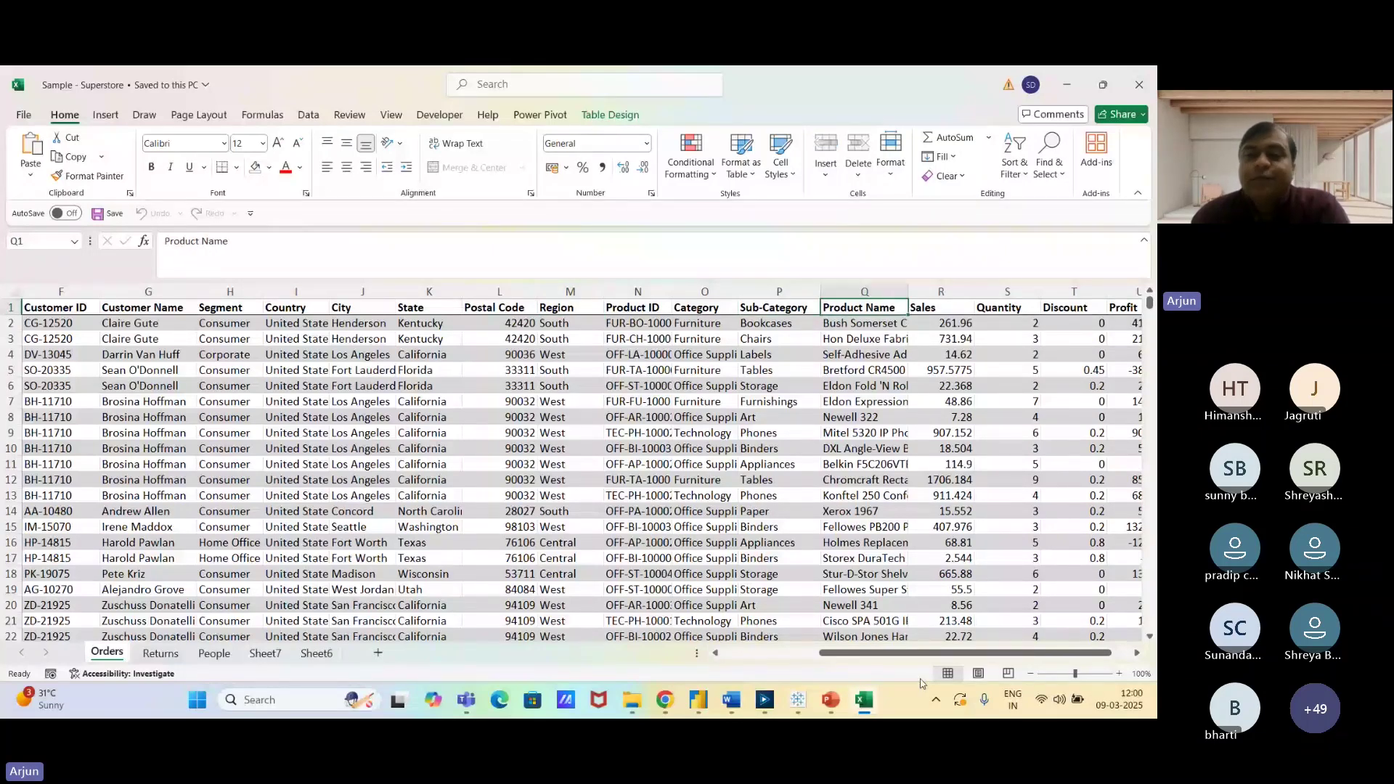
{"action": "left_click_drag", "start_coordinate": [916, 653], "coordinate": [915, 655]}
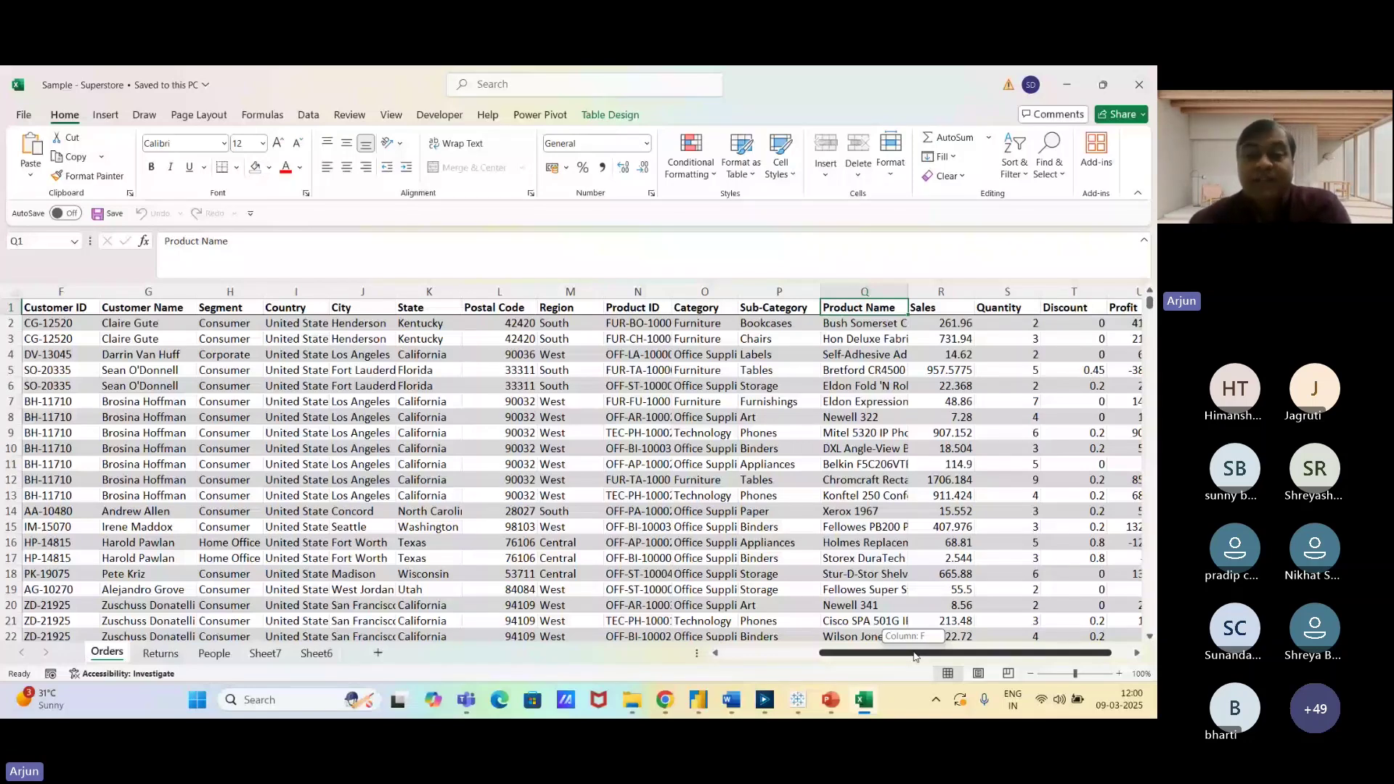
{"action": "left_click_drag", "start_coordinate": [916, 656], "coordinate": [935, 653]}
{"action": "key", "text": "Right"}
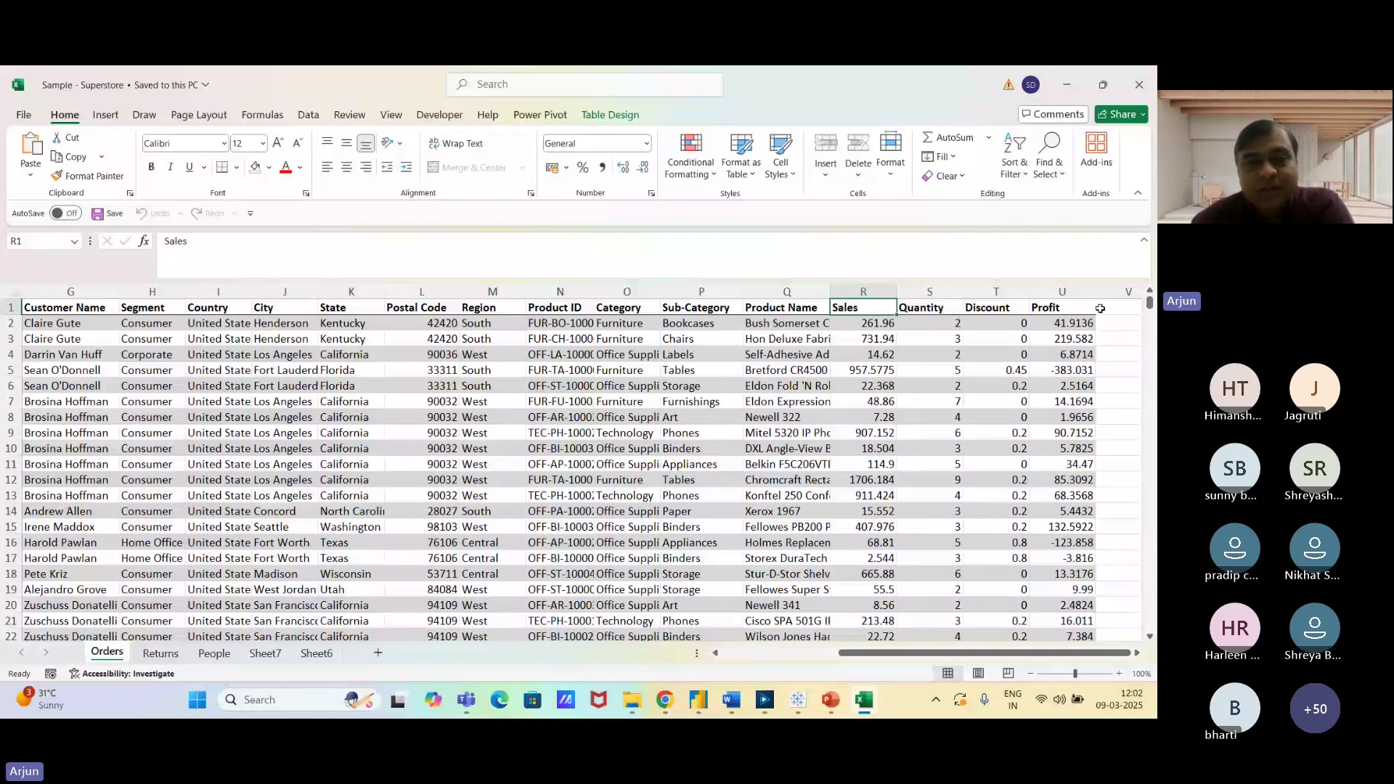
{"action": "left_click_drag", "start_coordinate": [860, 653], "coordinate": [748, 657]}
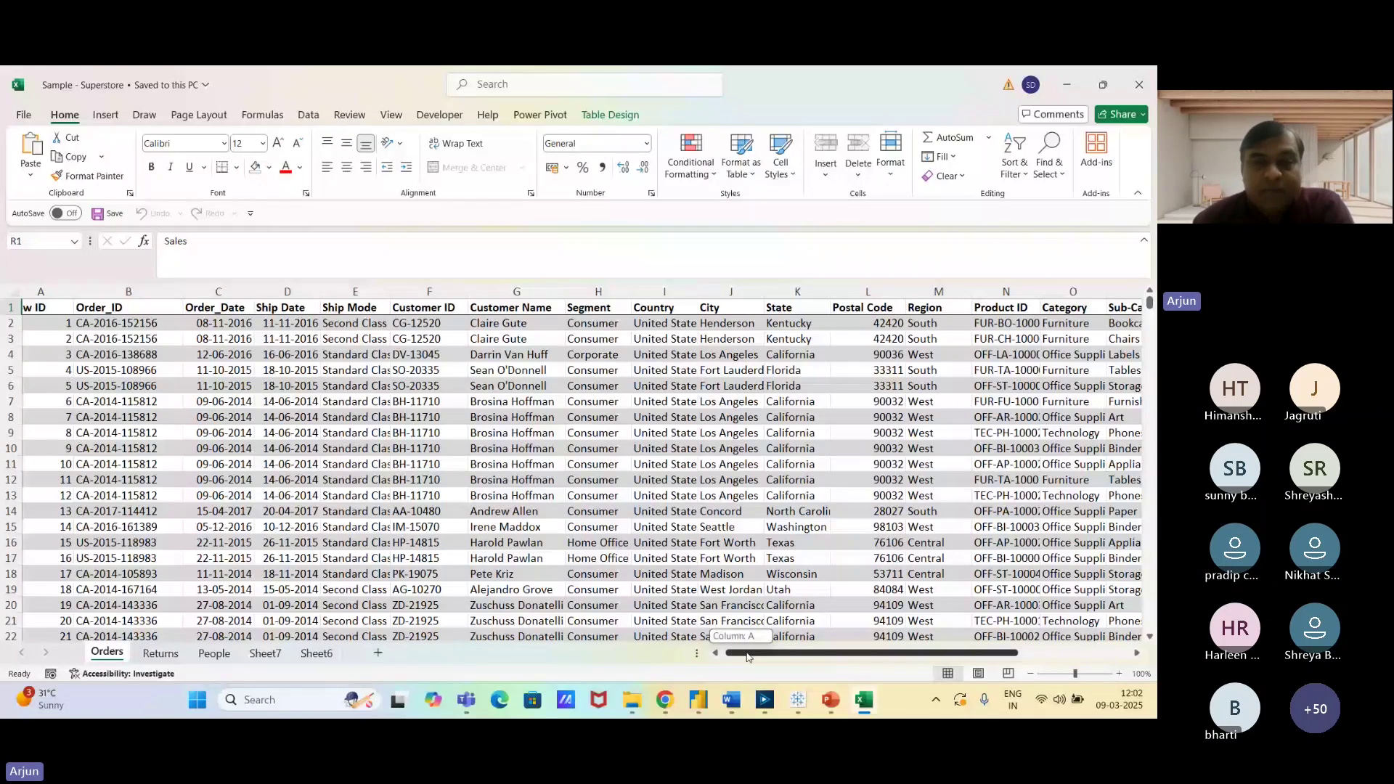
{"action": "scroll", "coordinate": [787, 451], "scroll_direction": "right", "scroll_amount": 3}
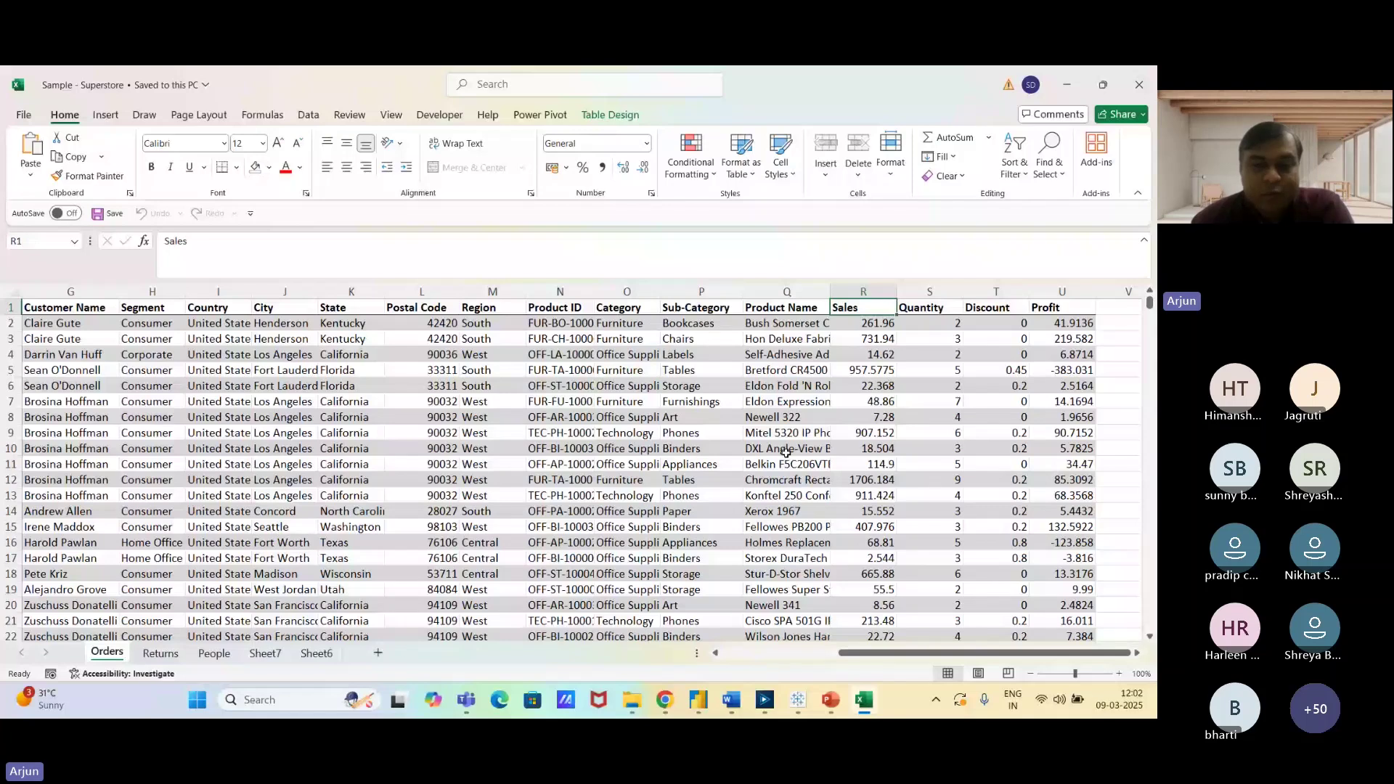
{"action": "left_click", "coordinate": [778, 654]}
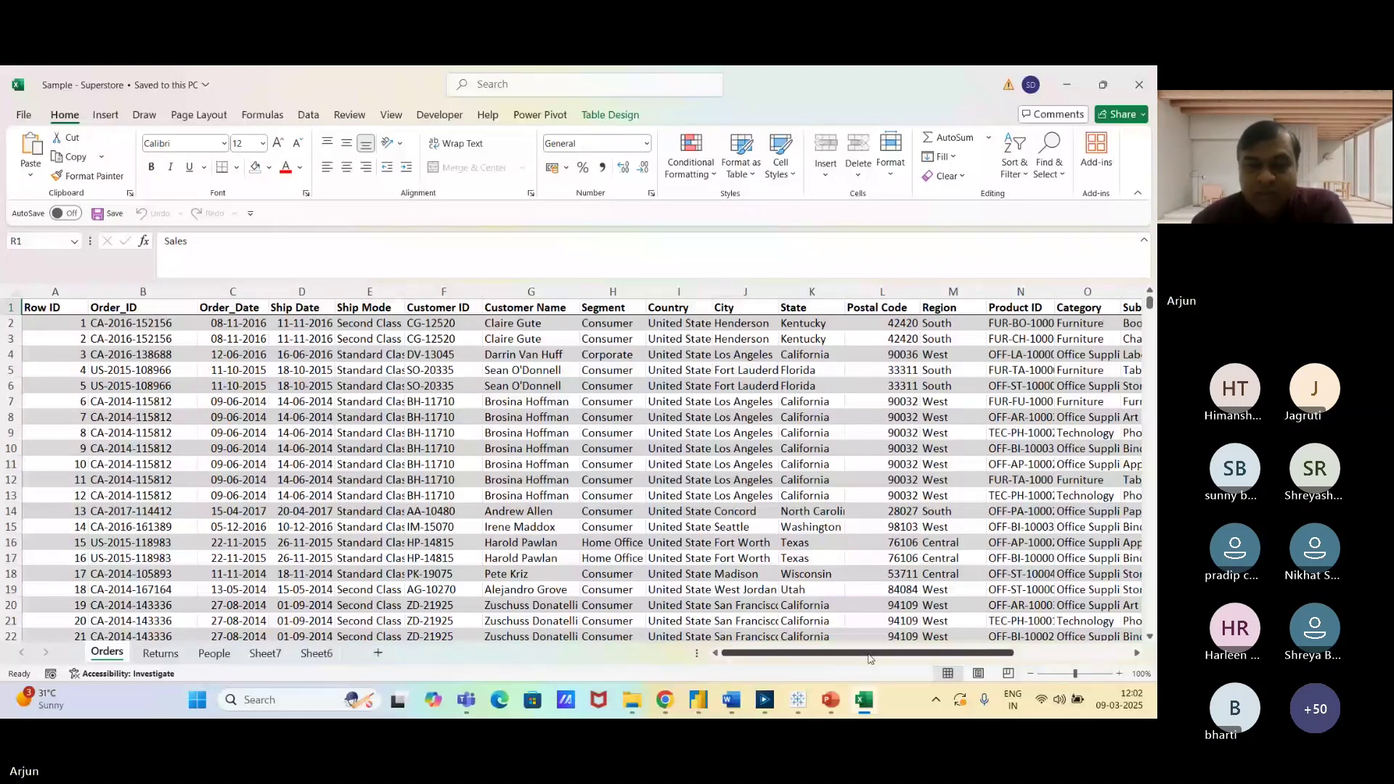
{"action": "left_click_drag", "start_coordinate": [872, 658], "coordinate": [790, 647]}
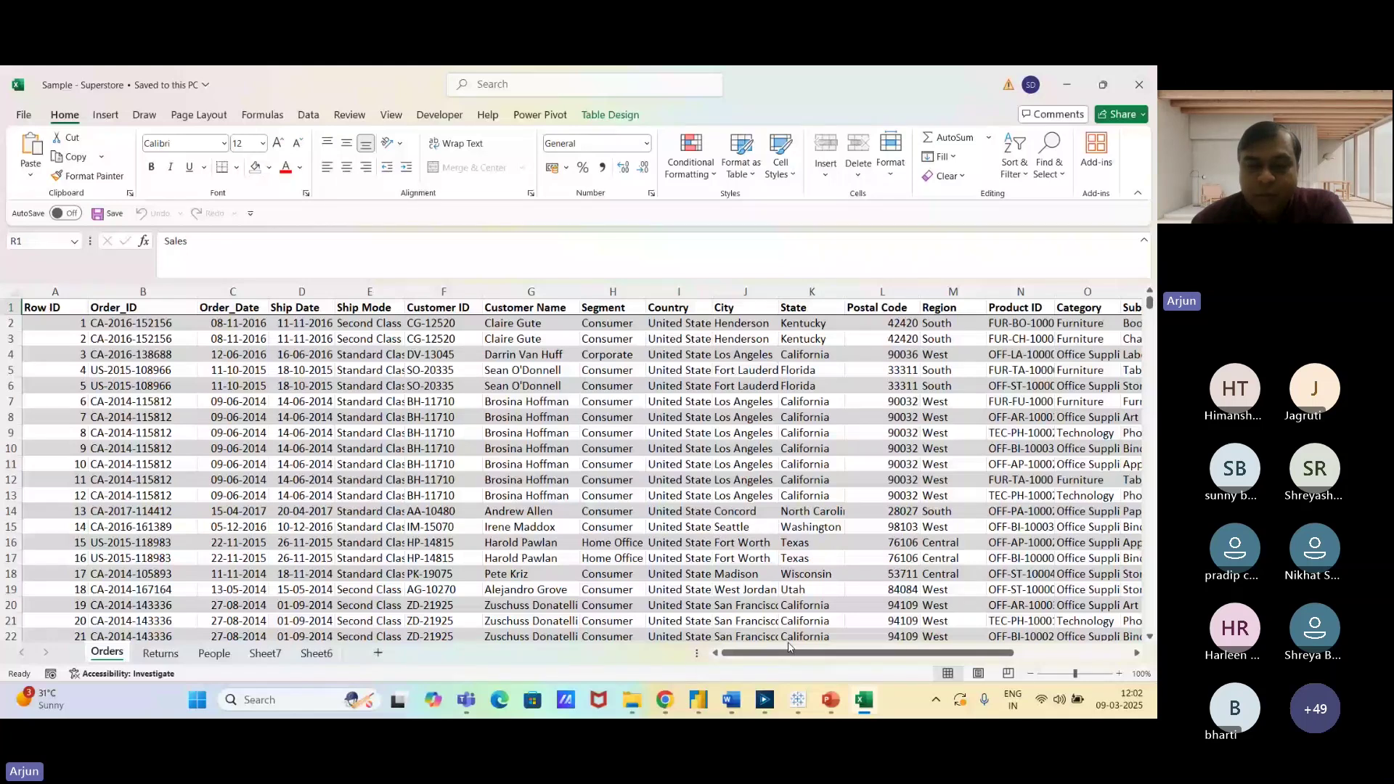
Switch to the Tableau presentation in PowerPoint and show the Products slide.
{"action": "mouse_move", "coordinate": [797, 699]}
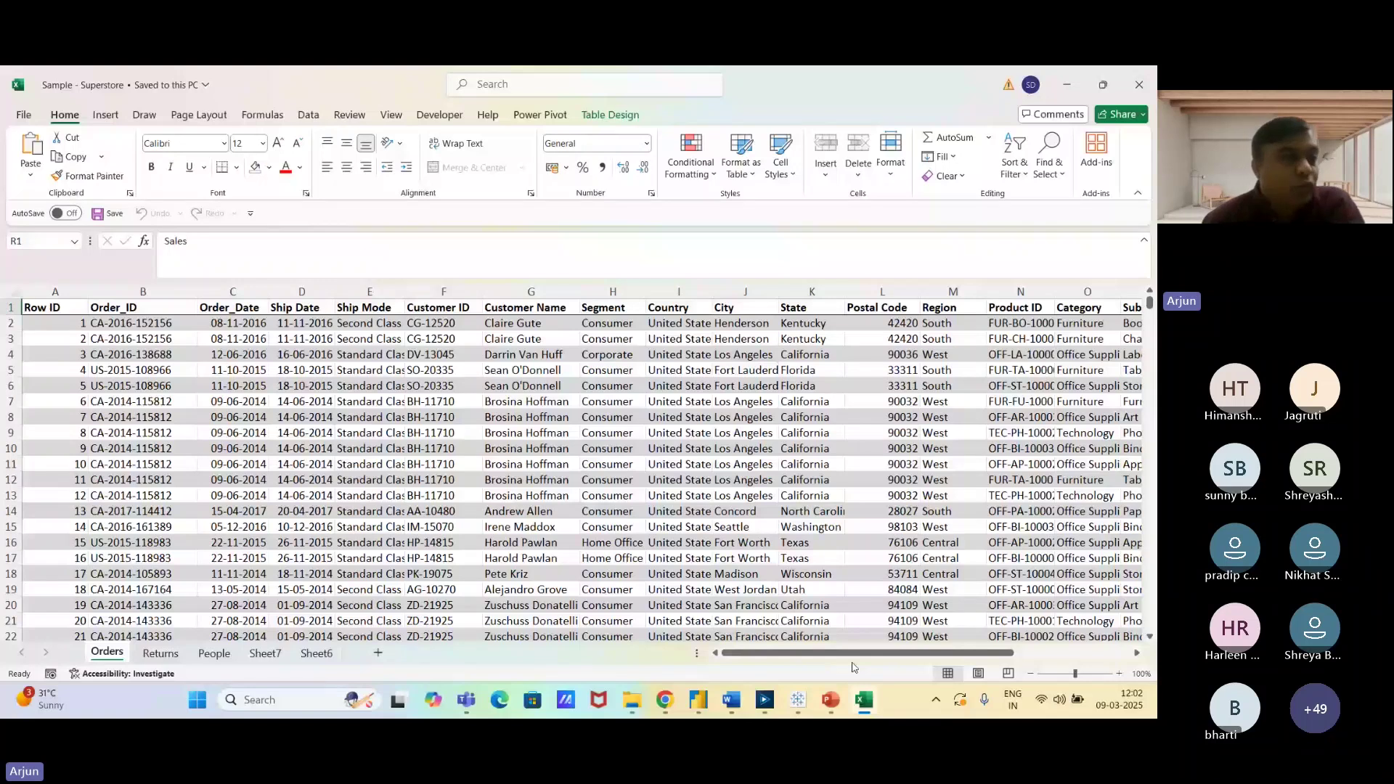
{"action": "key", "text": "alt+Tab"}
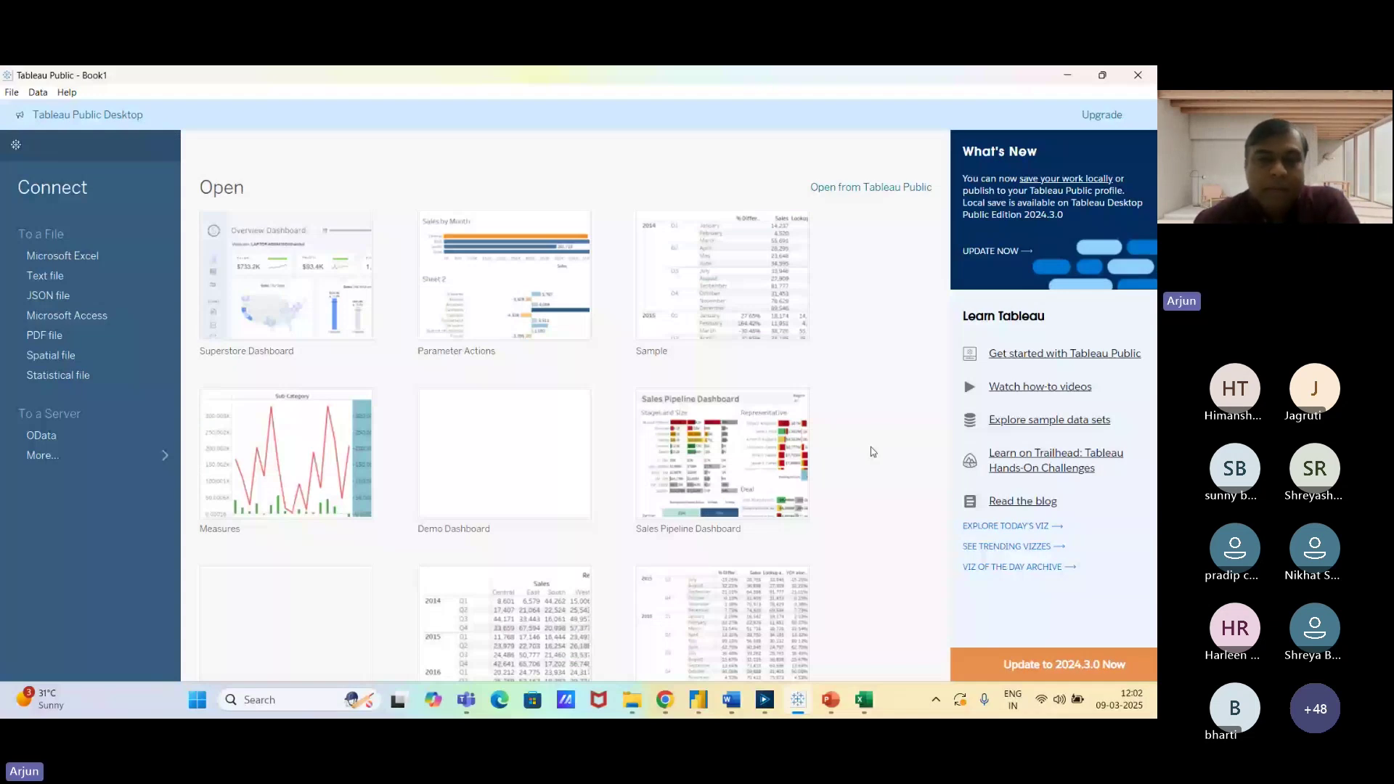
{"action": "key", "text": "alt+Tab"}
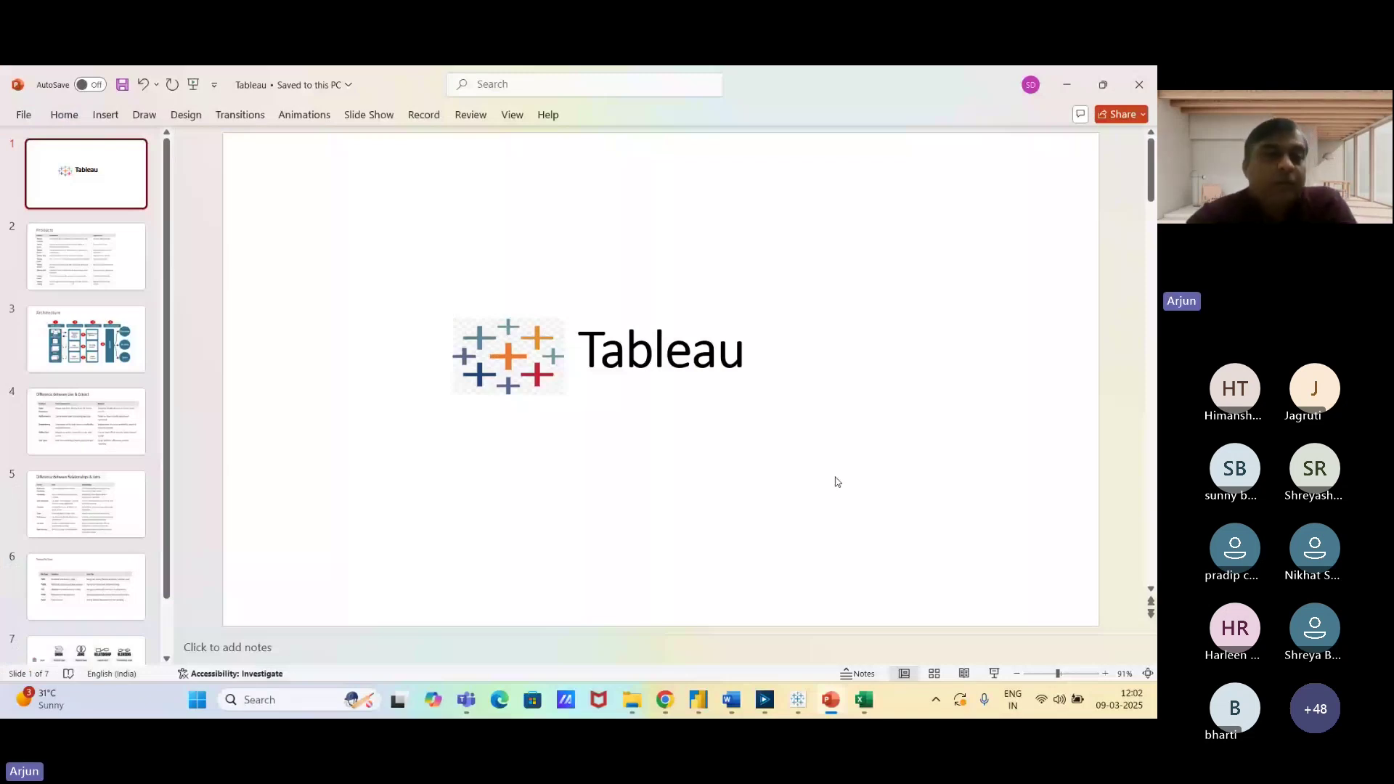
{"action": "scroll", "coordinate": [838, 482], "scroll_direction": "down", "scroll_amount": 1}
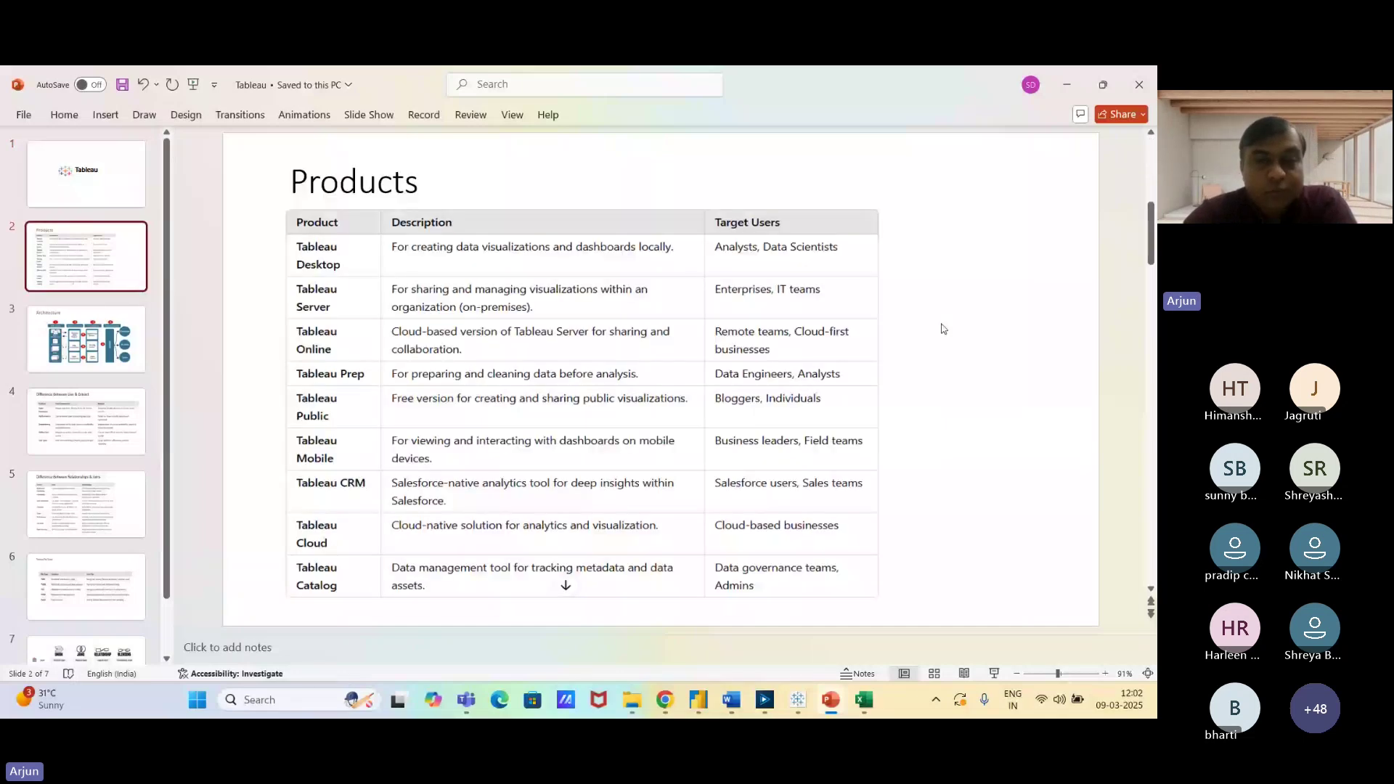
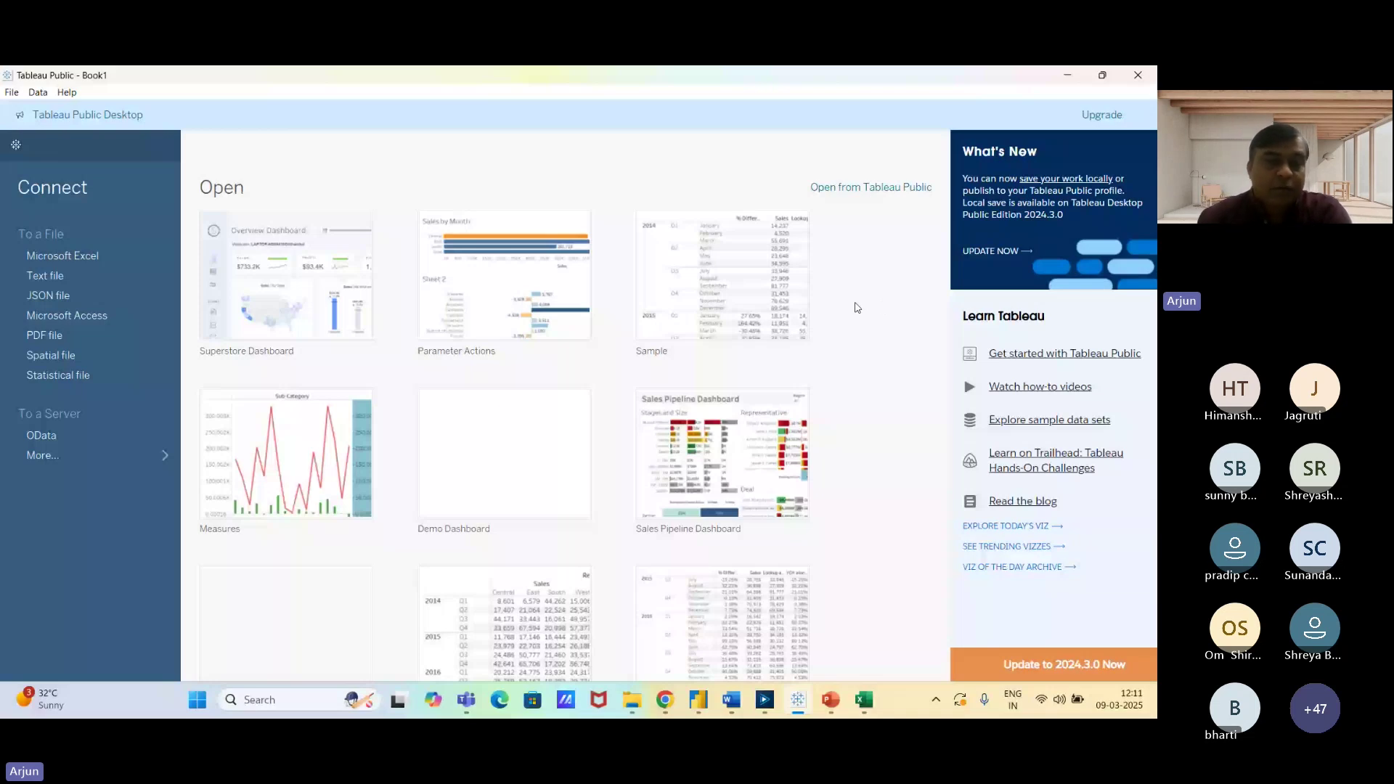
Search Windows for tableau and launch Tableau 2024.3.
{"action": "mouse_move", "coordinate": [767, 454]}
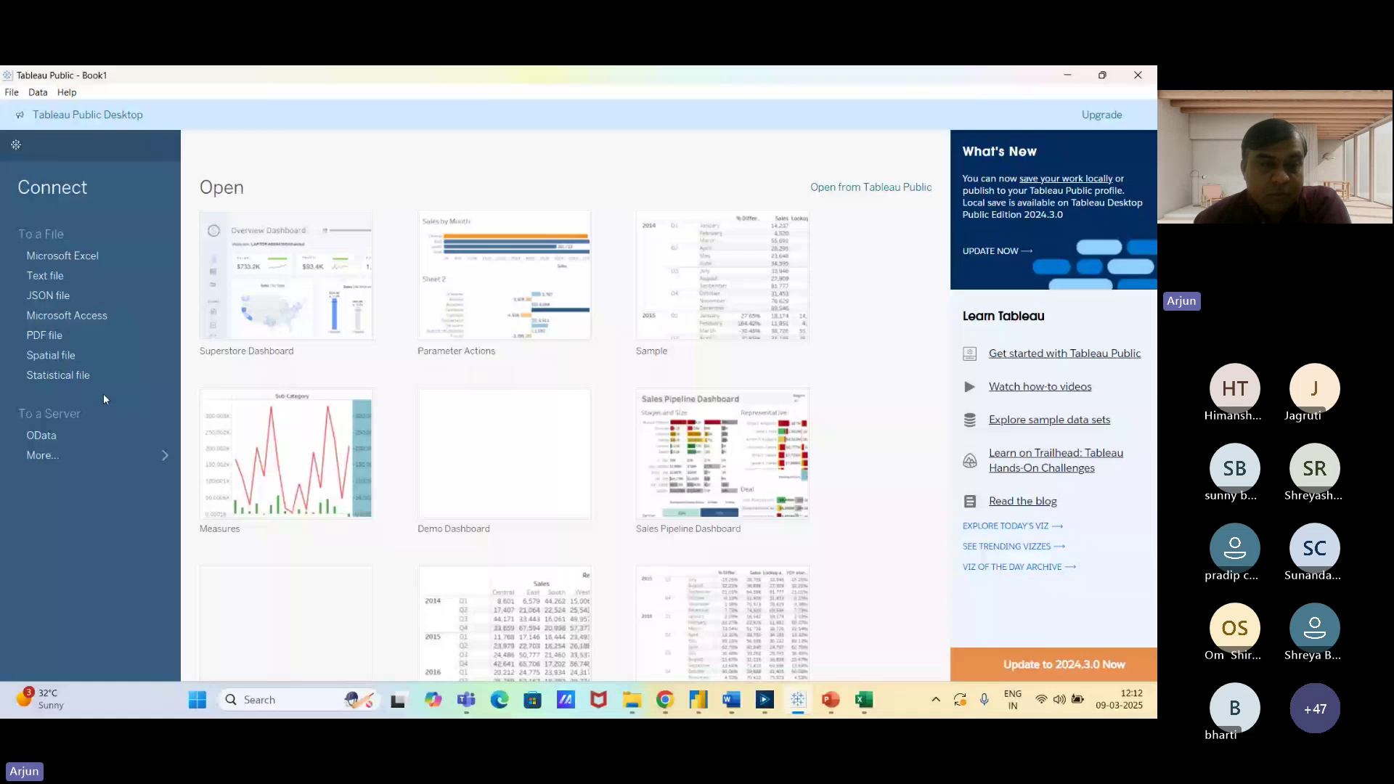
{"action": "left_click", "coordinate": [283, 701]}
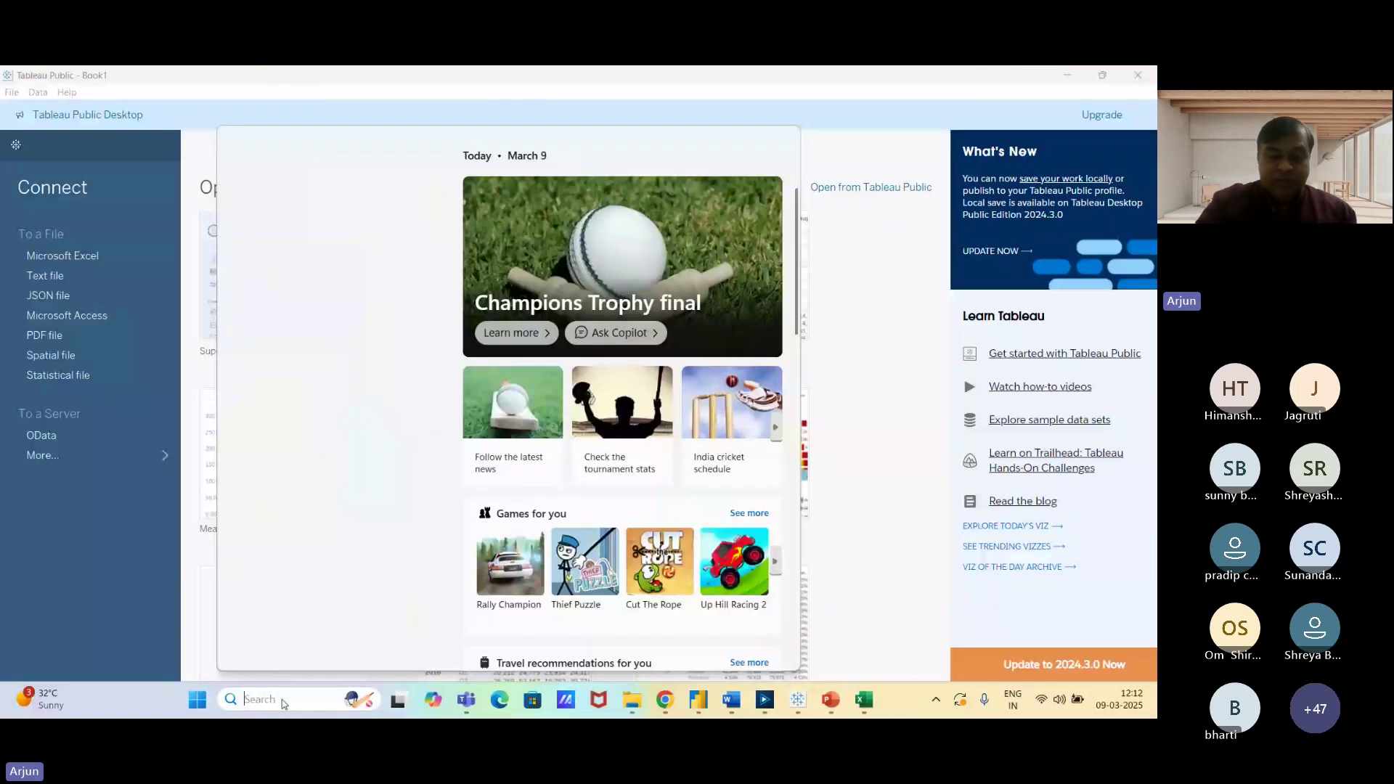
{"action": "type", "text": "tablea"}
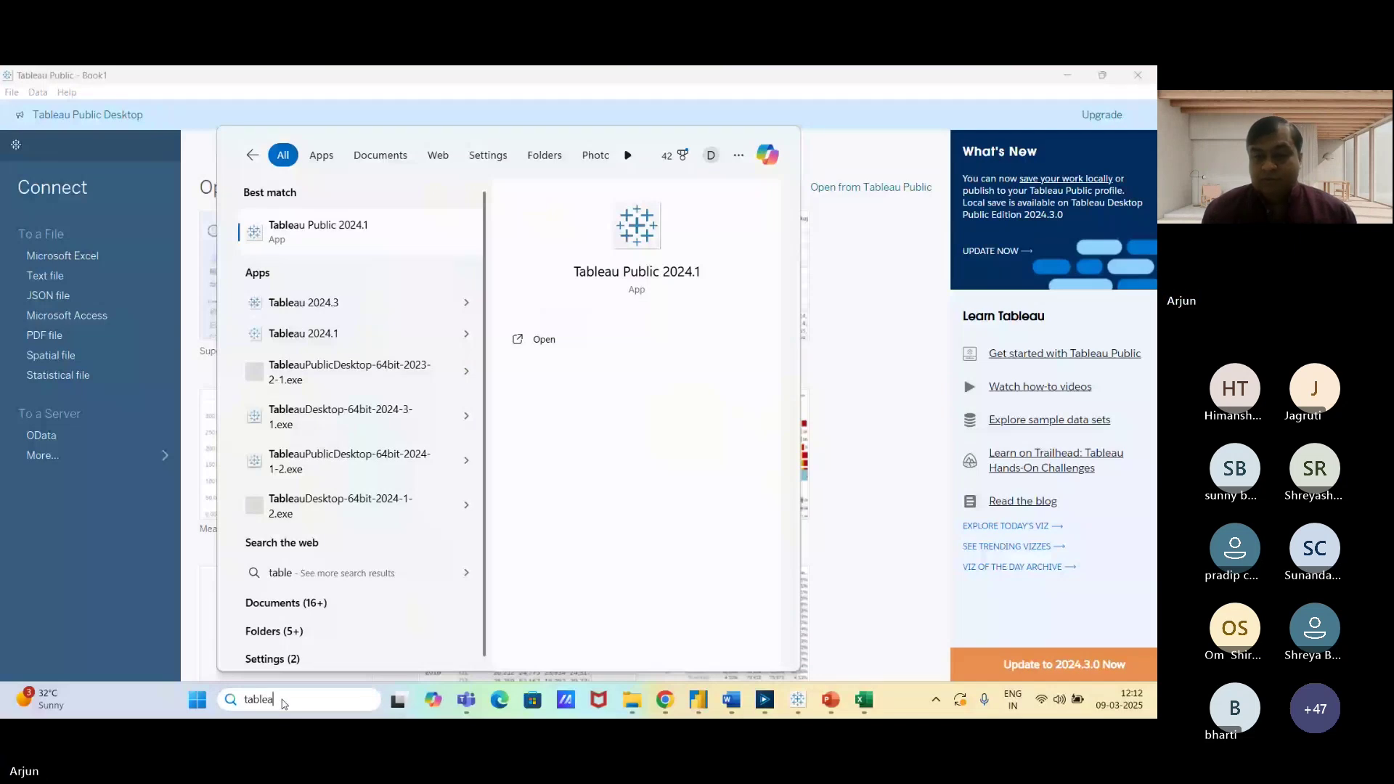
{"action": "type", "text": "u"}
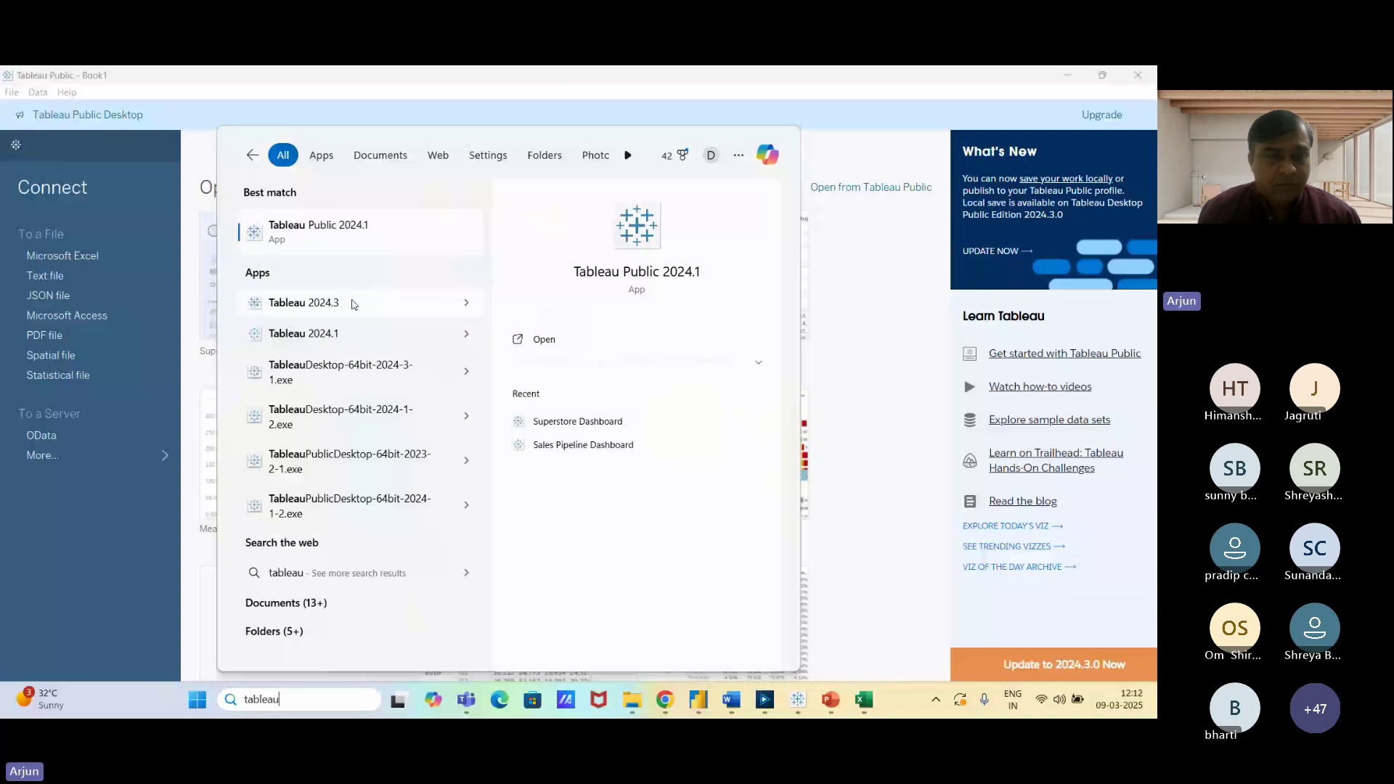
{"action": "left_click", "coordinate": [327, 308]}
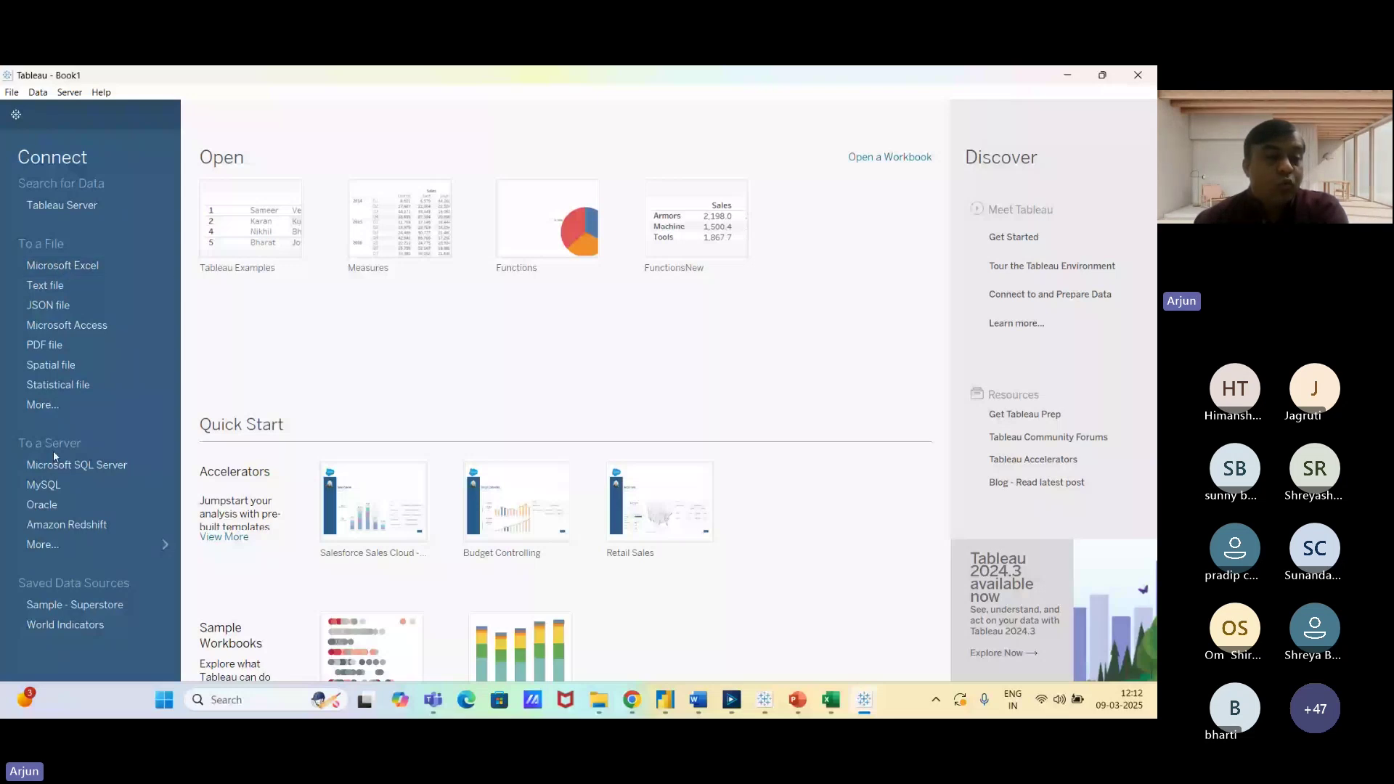
Show the full list of server connectors in Tableau Desktop, then switch to Tableau Public and show its list.
{"action": "left_click", "coordinate": [77, 544]}
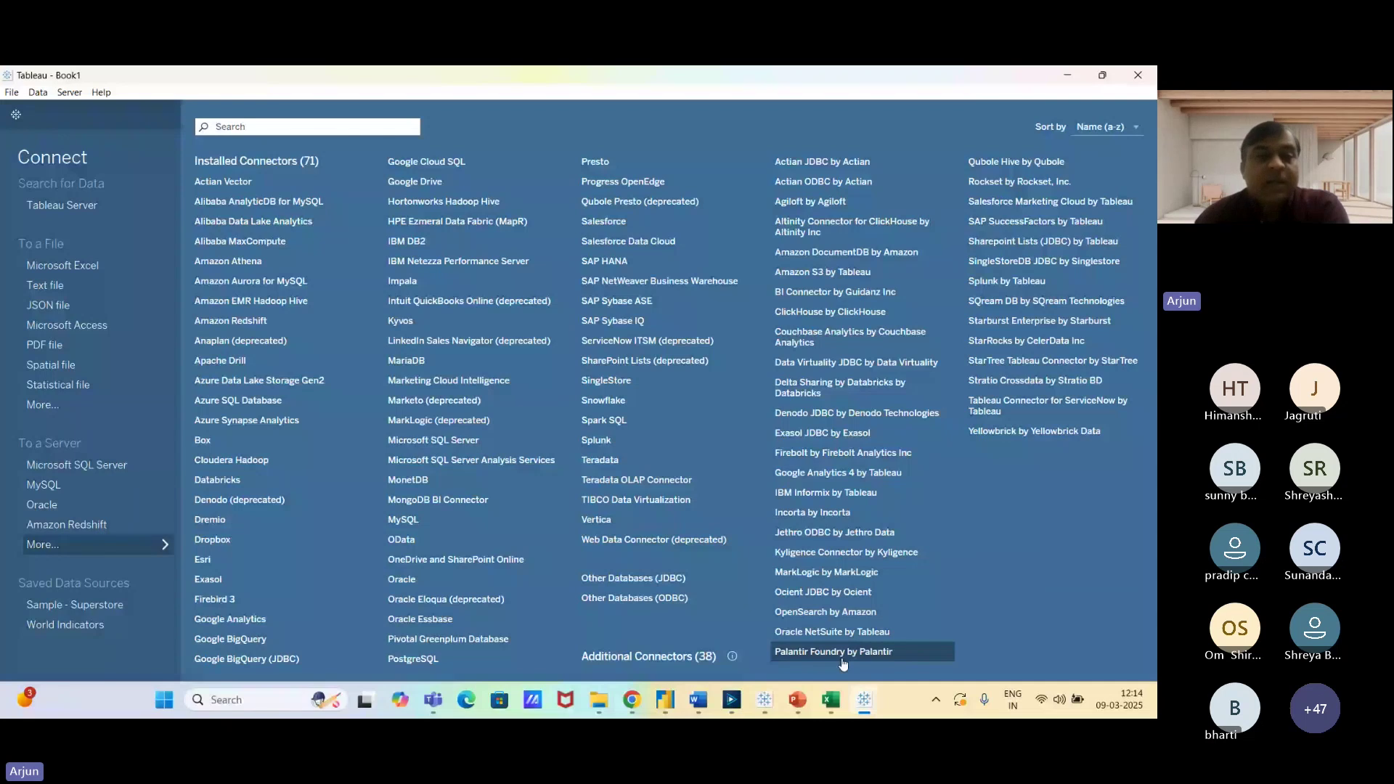
{"action": "left_click", "coordinate": [765, 699]}
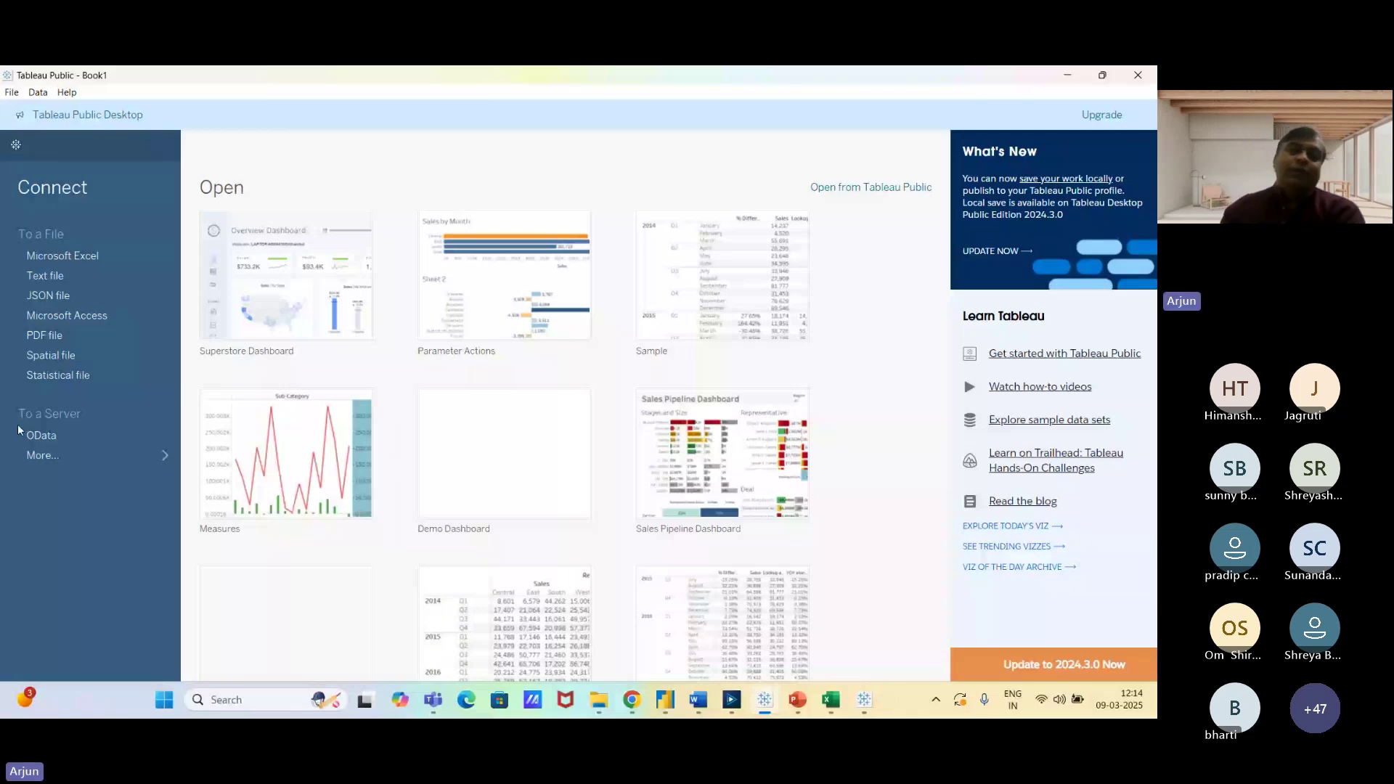
{"action": "left_click", "coordinate": [44, 455]}
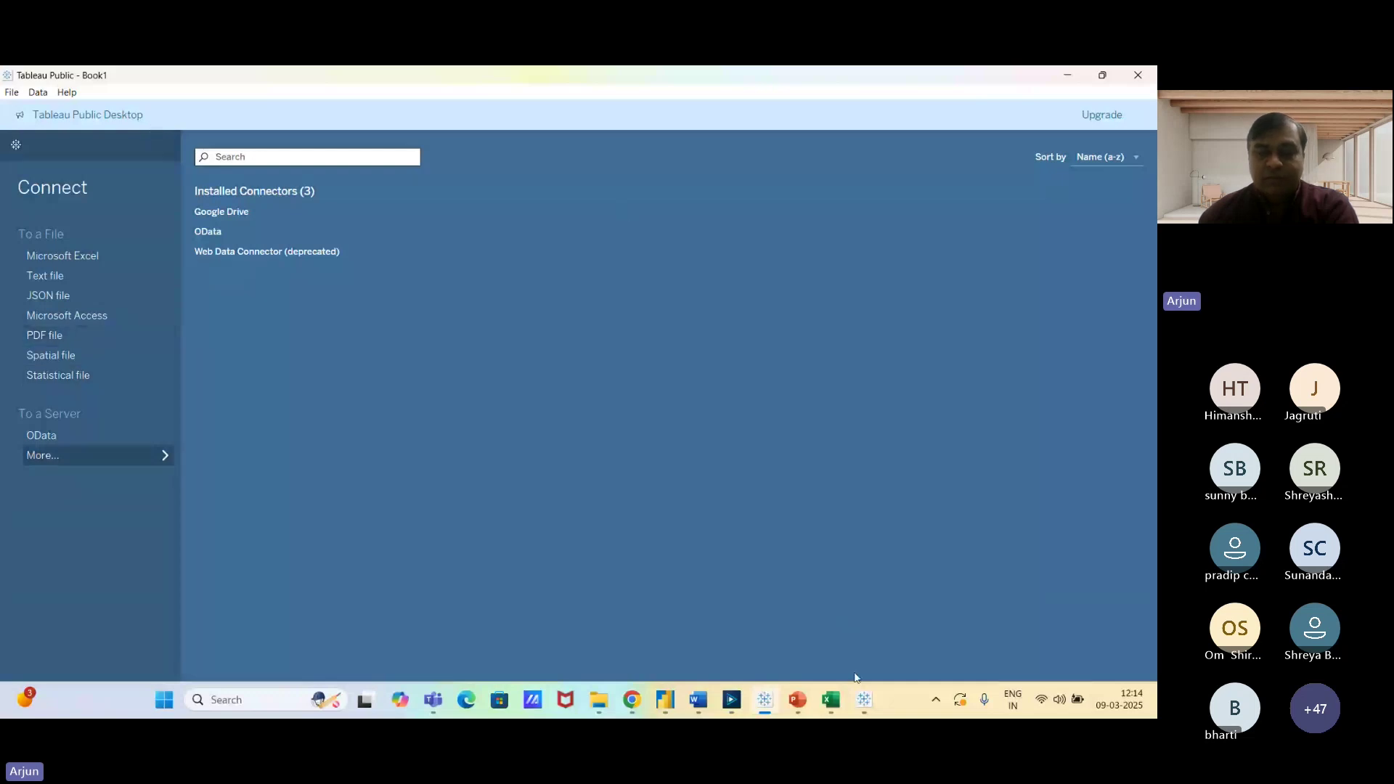
Compare the installed connectors of Tableau Desktop with those of Tableau Public by alternating between the two applications.
{"action": "left_click", "coordinate": [863, 699]}
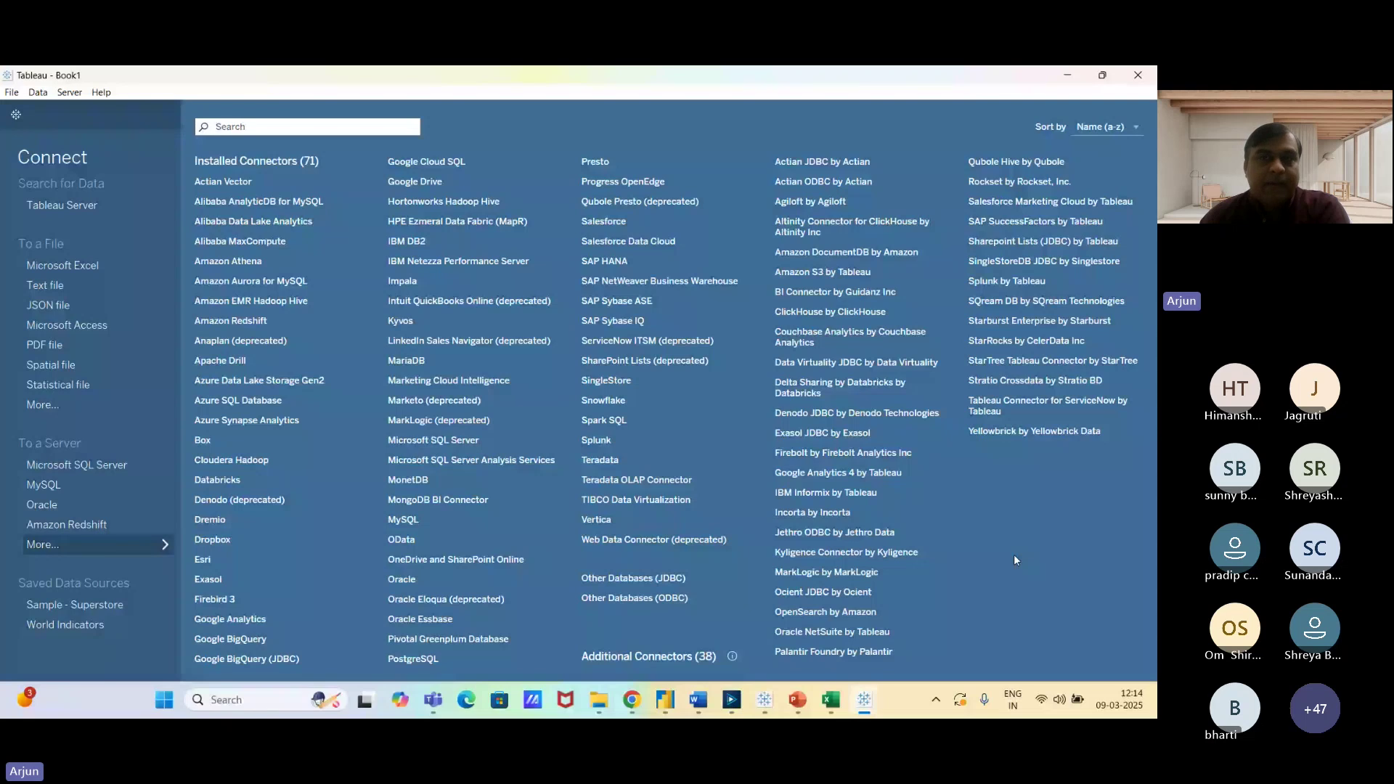
{"action": "left_click", "coordinate": [764, 700]}
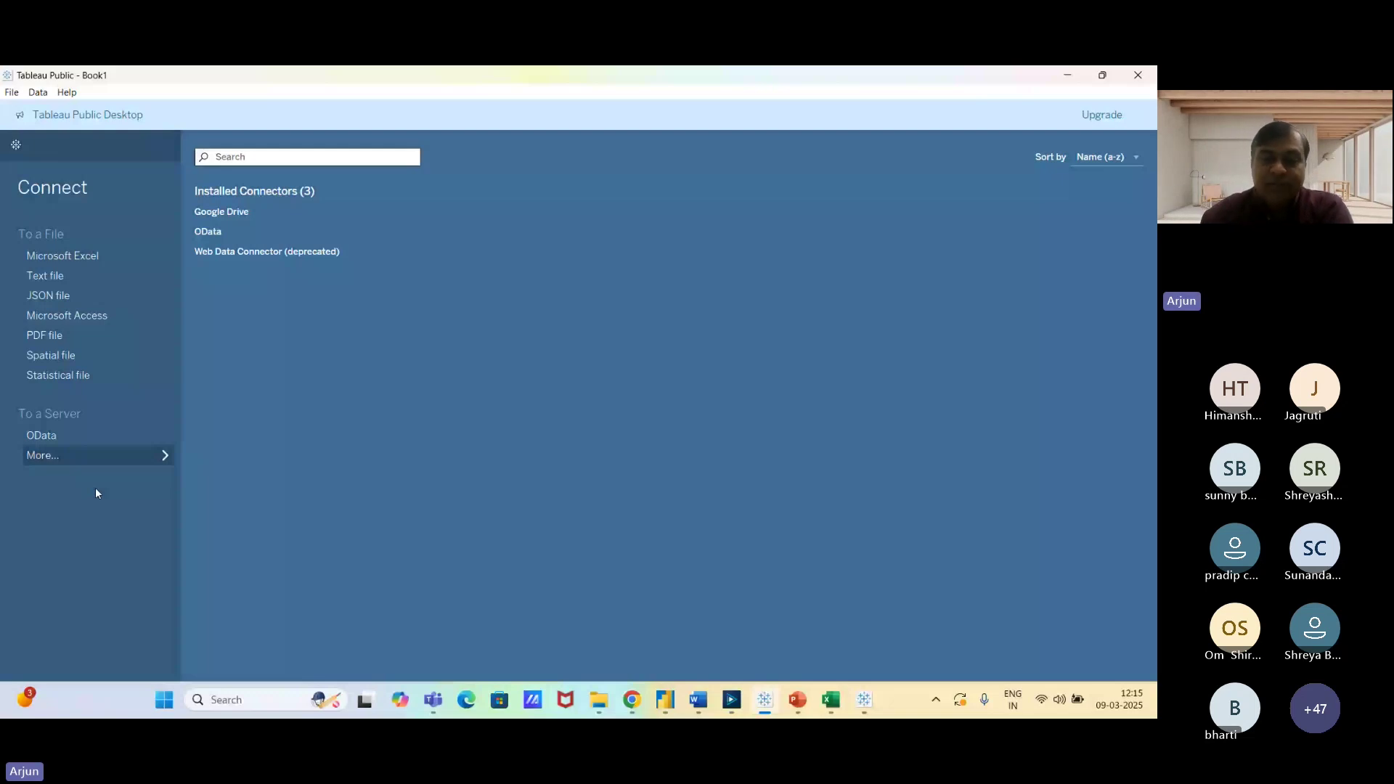
{"action": "left_click", "coordinate": [863, 700]}
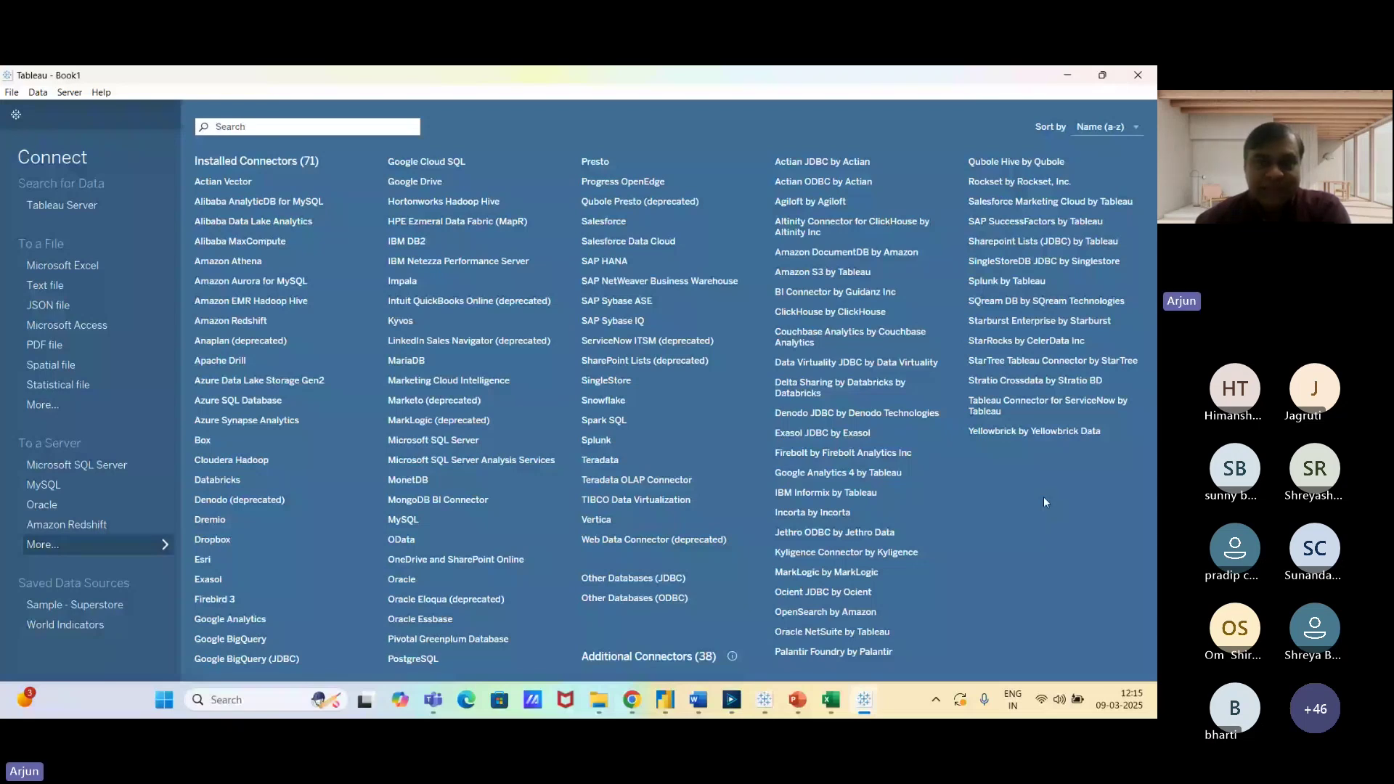
{"action": "key", "text": "alt+Tab"}
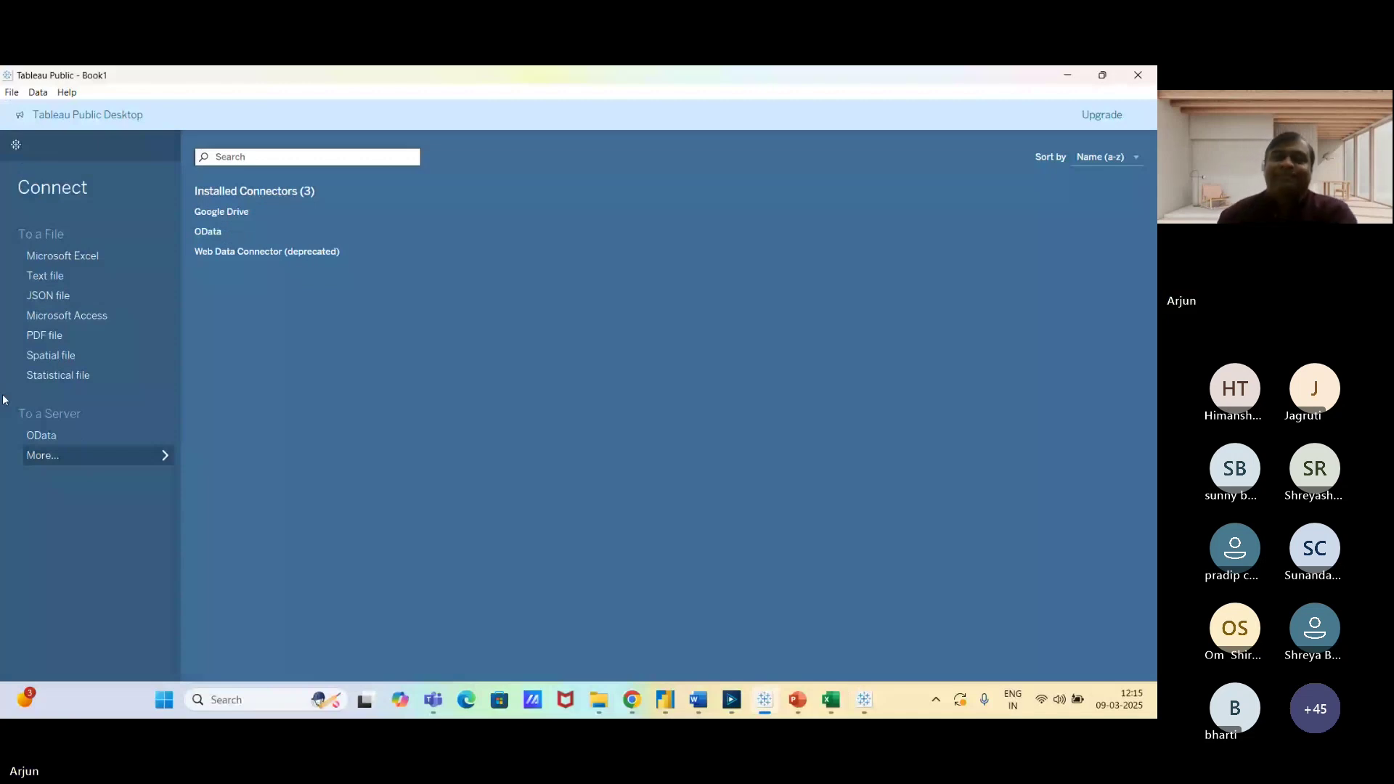
{"action": "key", "text": "alt+Tab"}
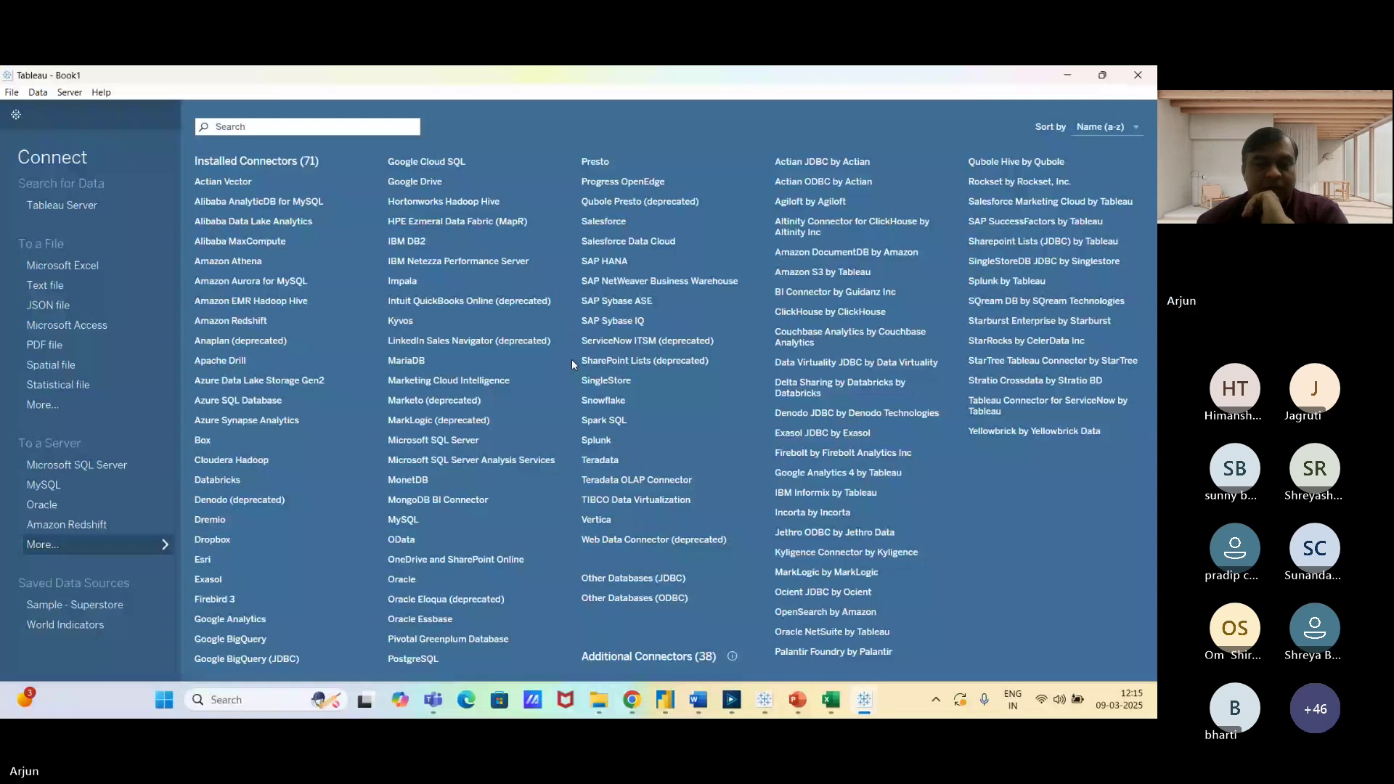
Switch to the Teams meeting in Chrome, open the meeting chat and read the participants' questions and replies.
{"action": "mouse_move", "coordinate": [627, 684]}
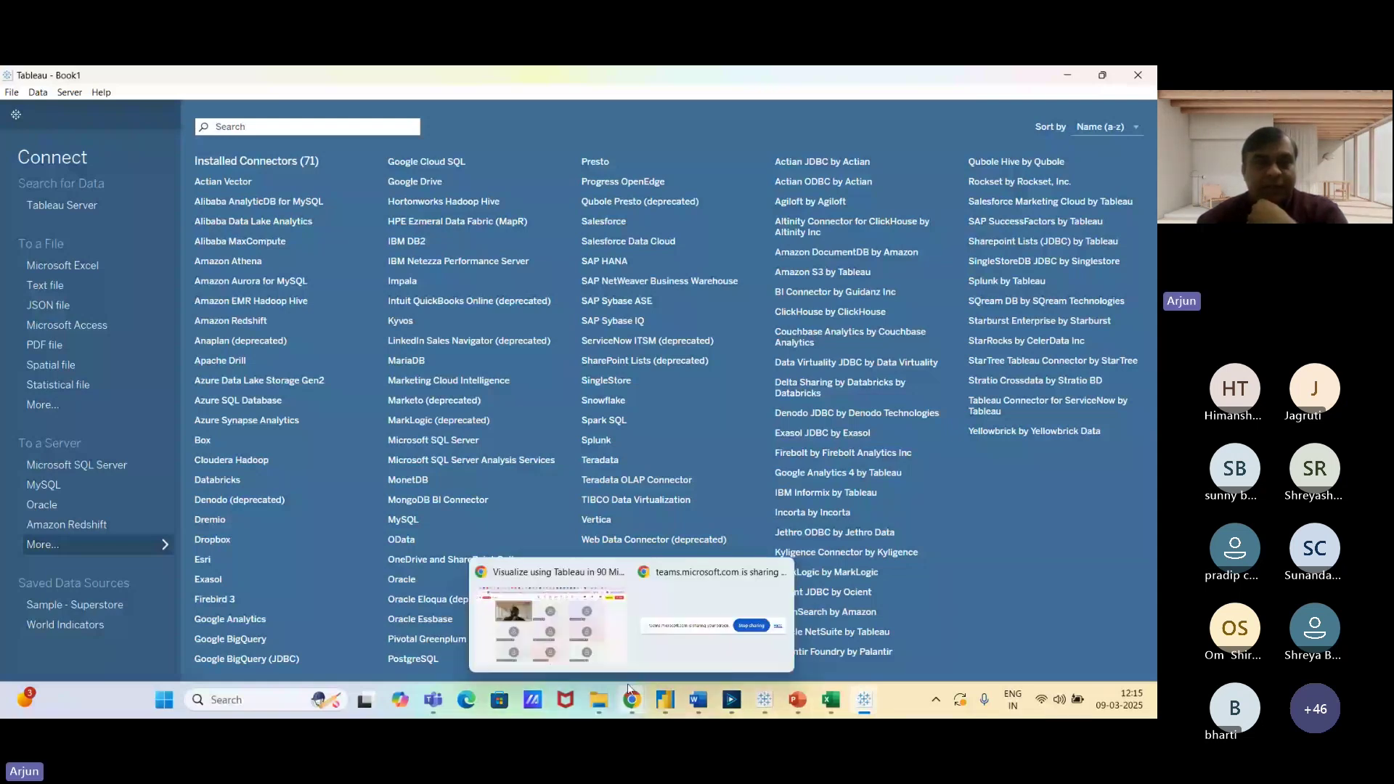
{"action": "left_click", "coordinate": [628, 682]}
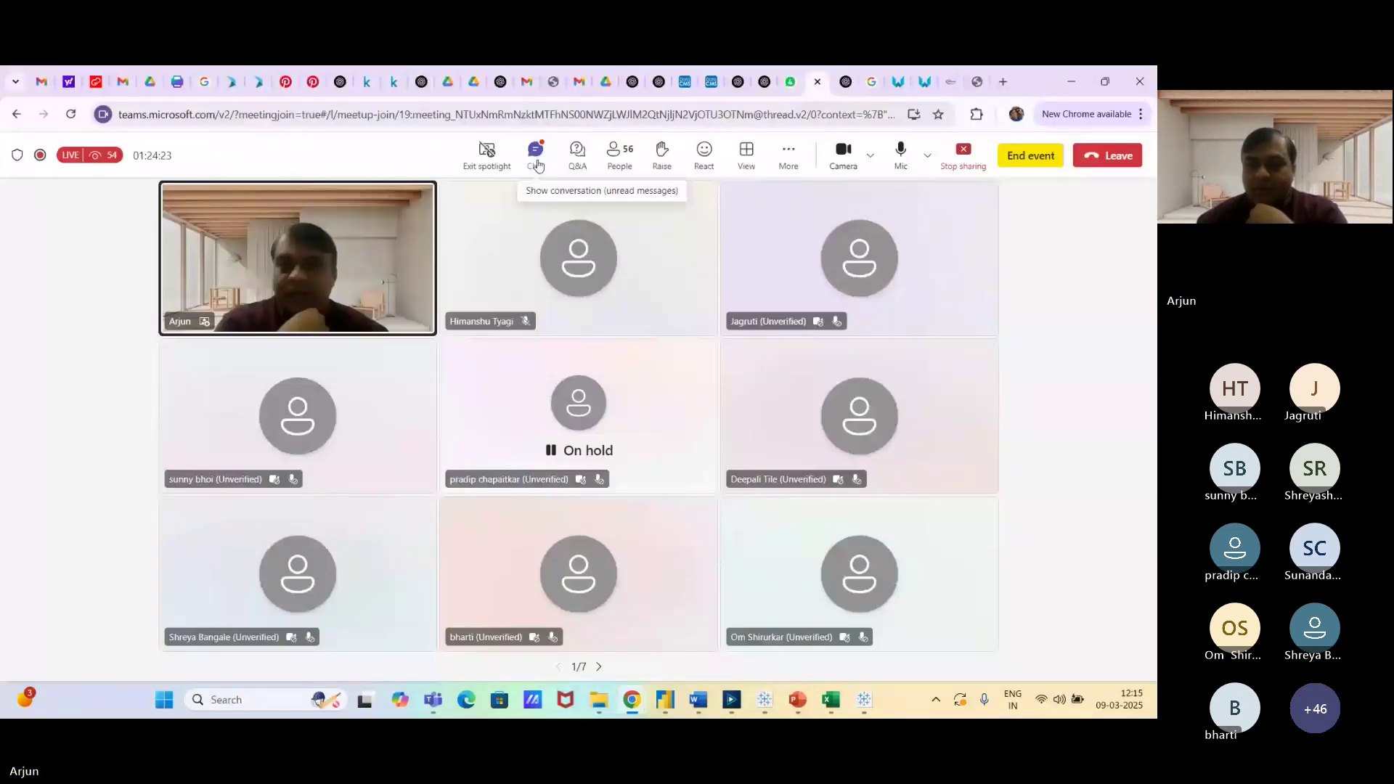
{"action": "left_click", "coordinate": [537, 155]}
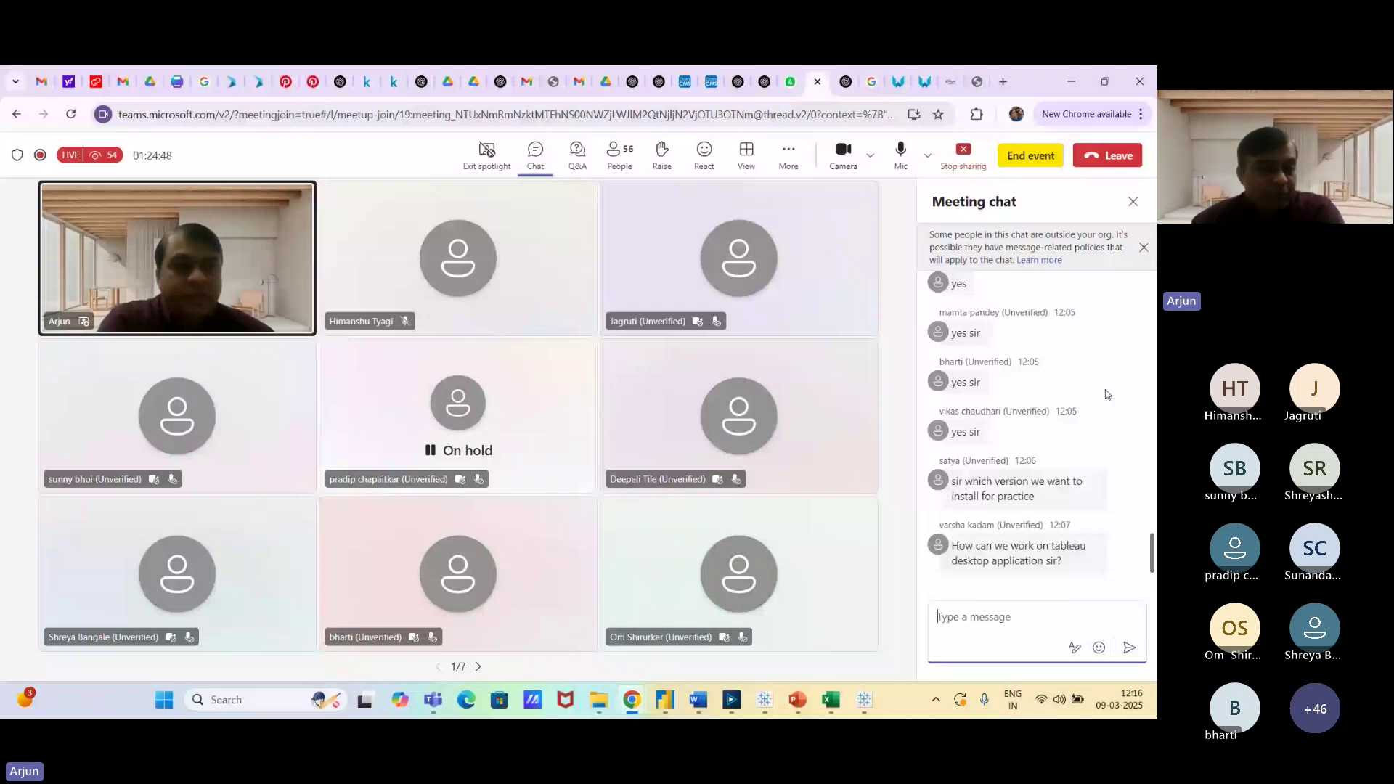
{"action": "key", "text": "alt+Tab"}
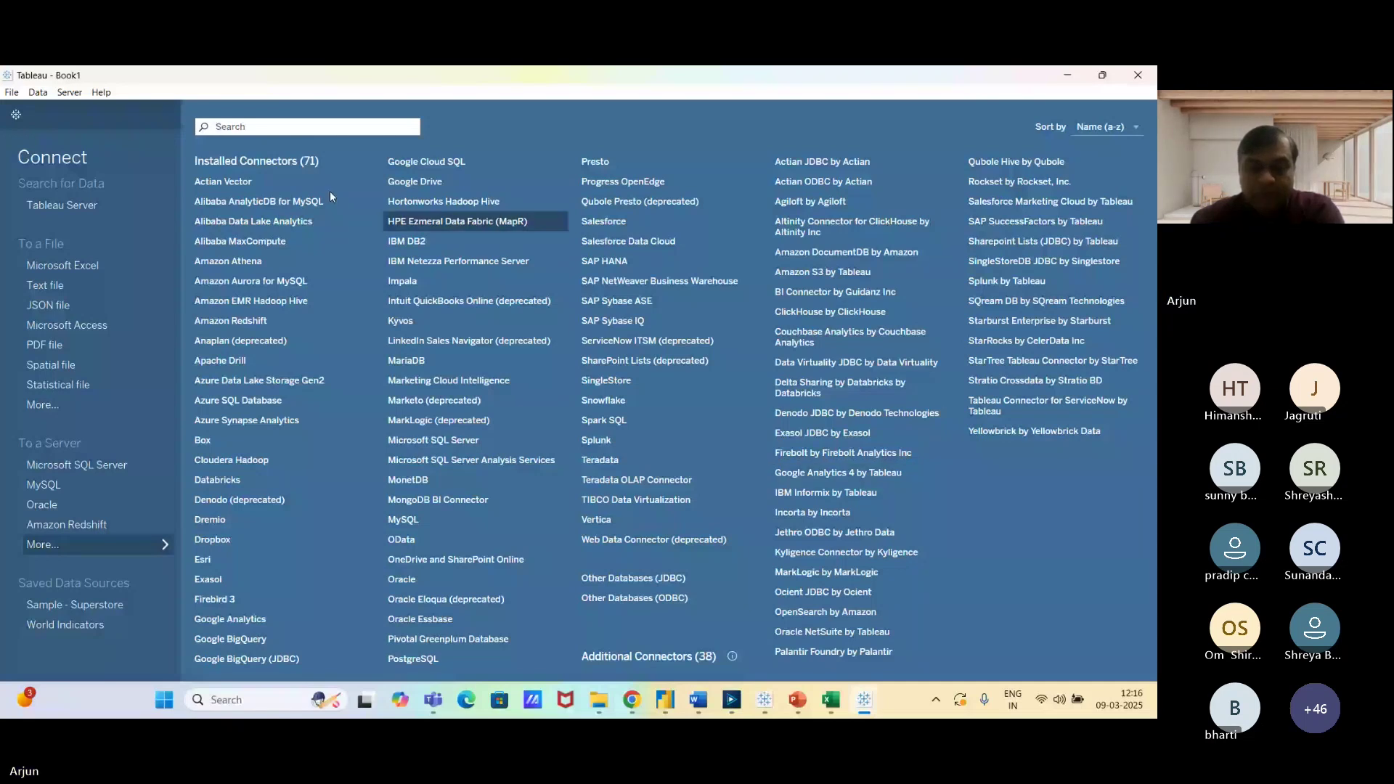
{"action": "key", "text": "alt+Tab"}
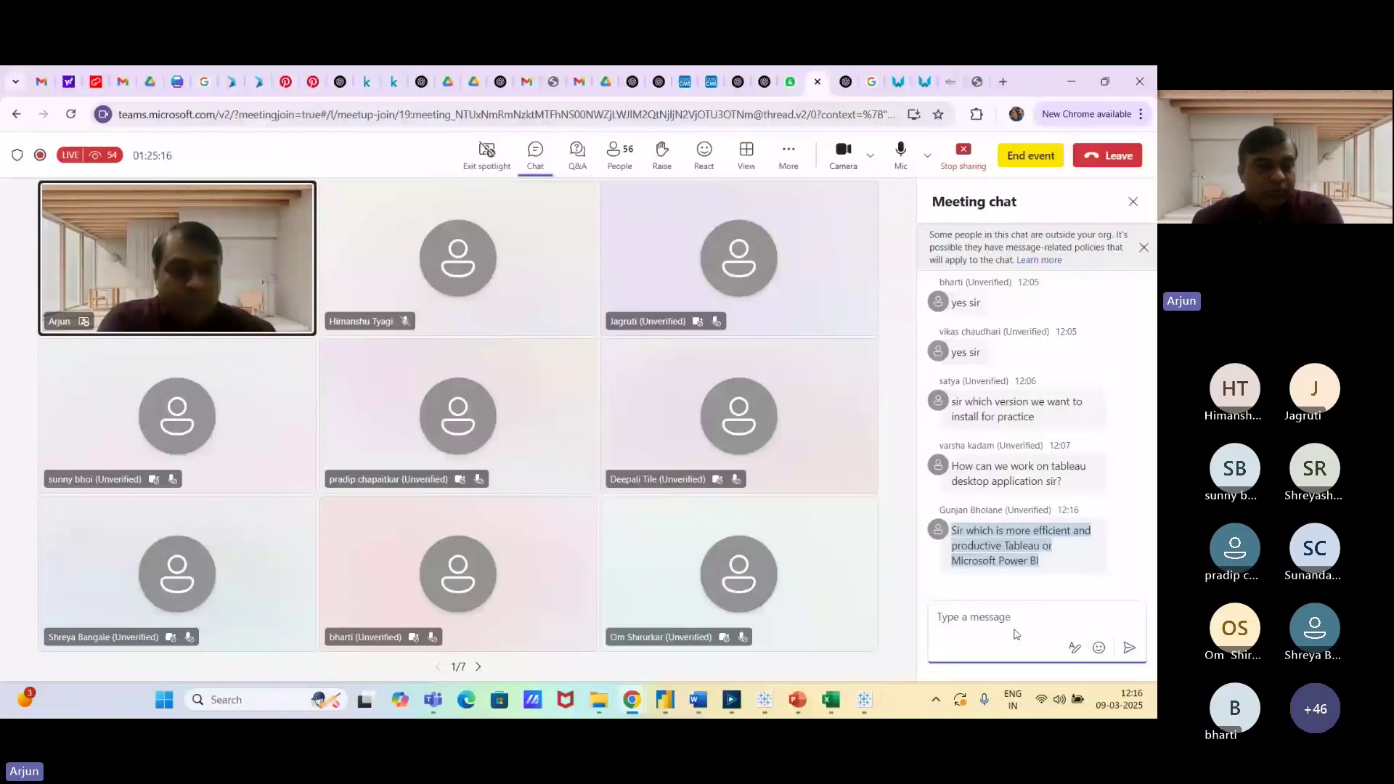
{"action": "left_click", "coordinate": [1016, 621]}
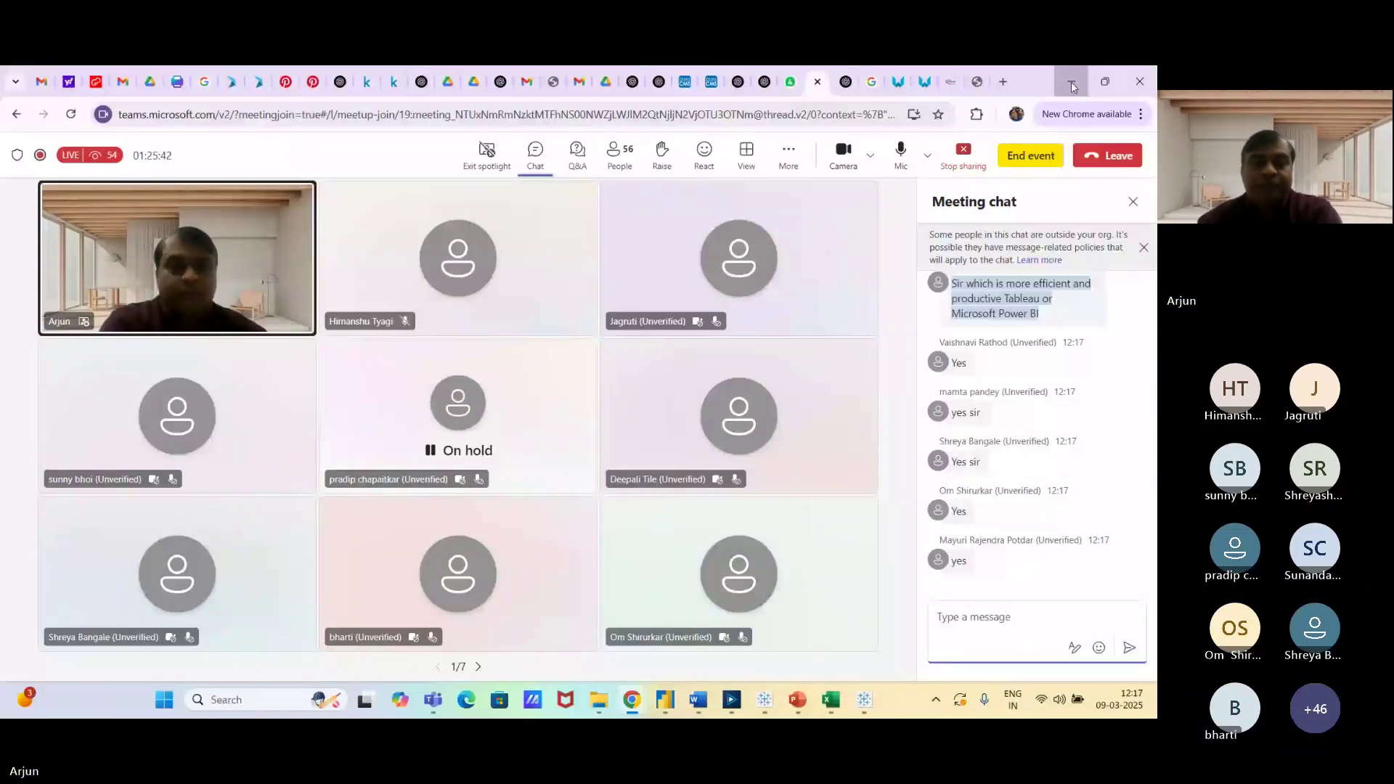
Return to Tableau Desktop from the meeting and compare its installed connectors with those of Tableau Public once more.
{"action": "left_click", "coordinate": [1072, 88]}
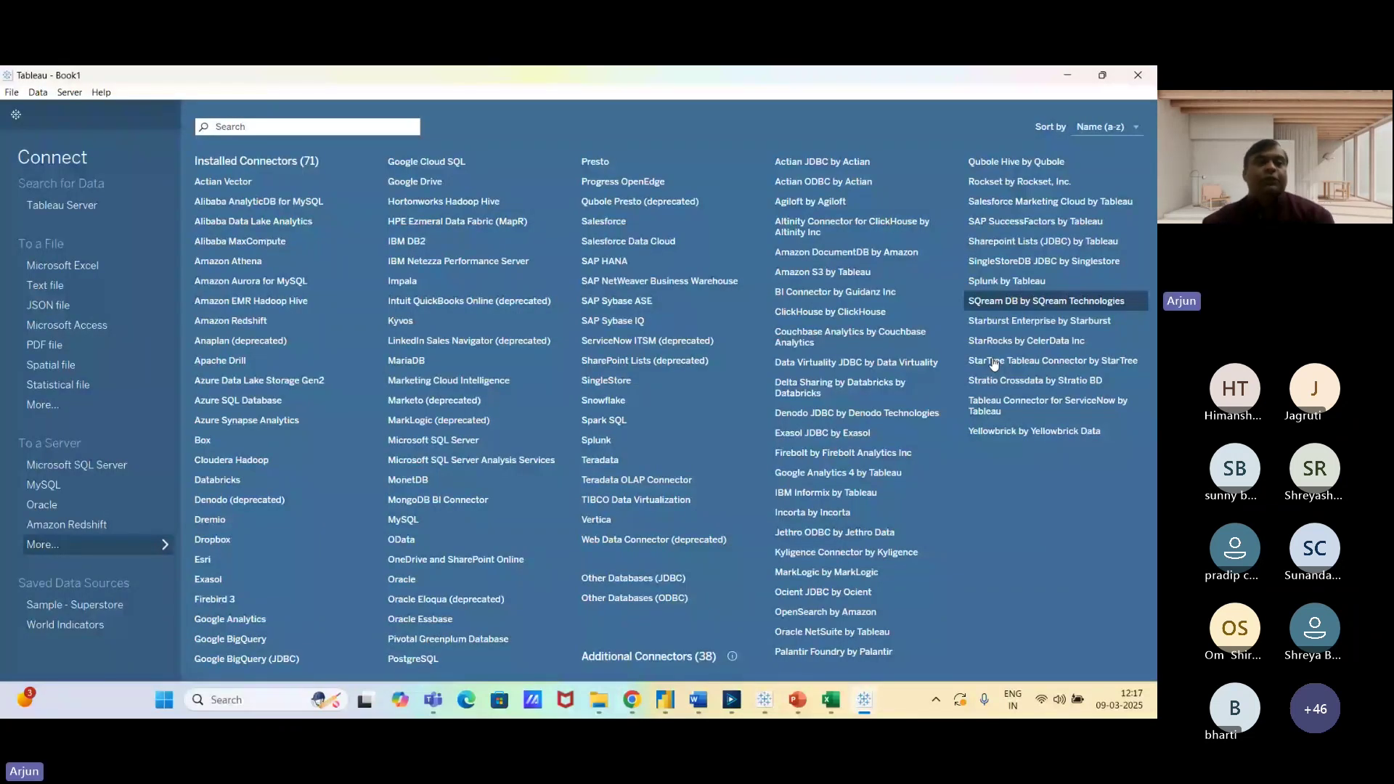
{"action": "key", "text": "alt+Tab"}
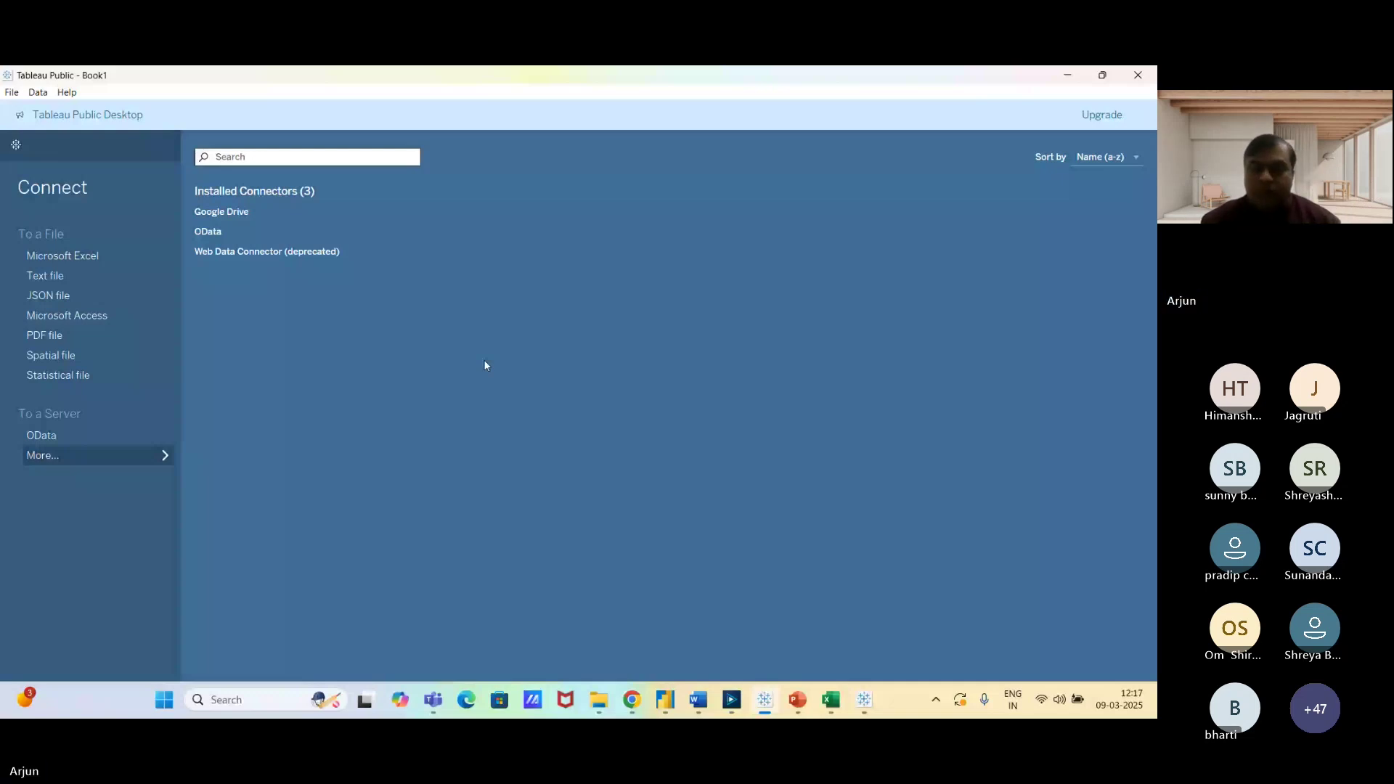
{"action": "mouse_move", "coordinate": [856, 715]}
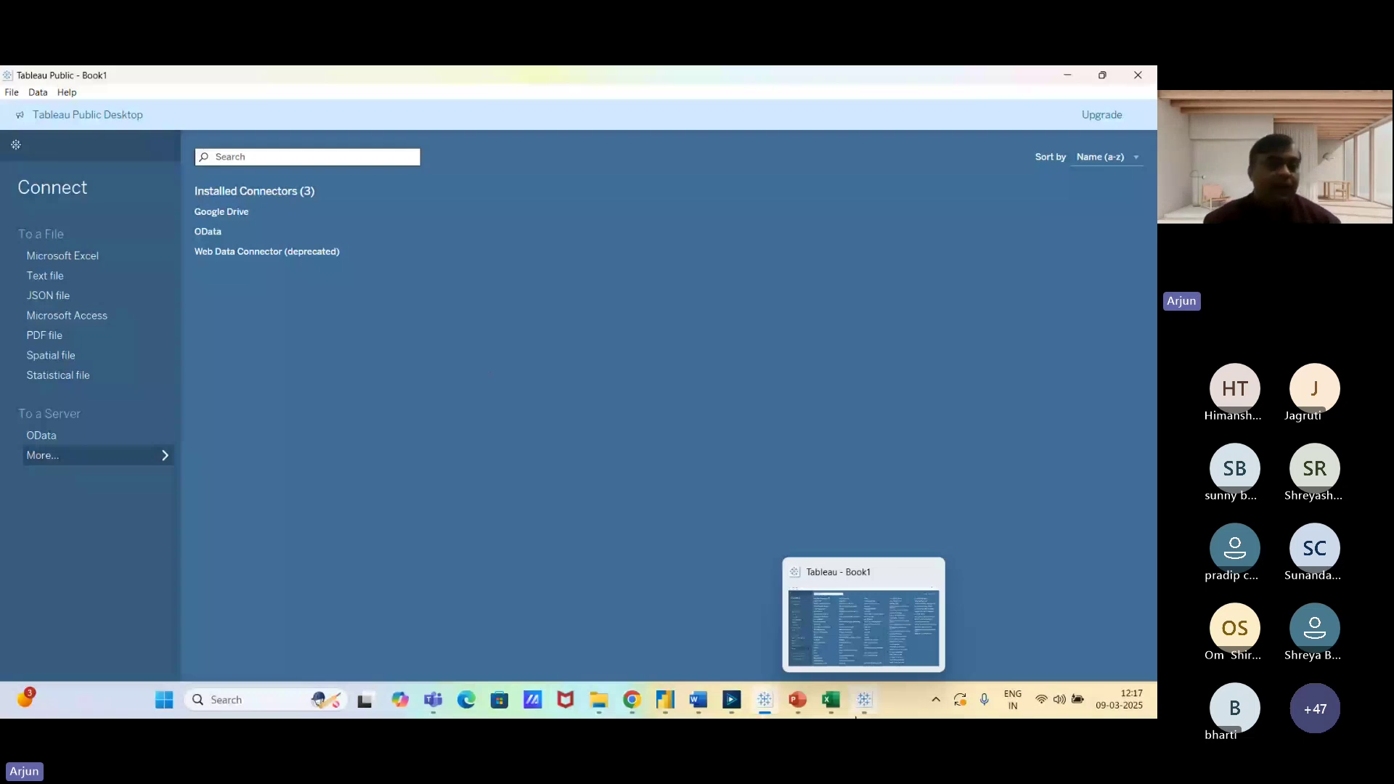
{"action": "left_click", "coordinate": [863, 627]}
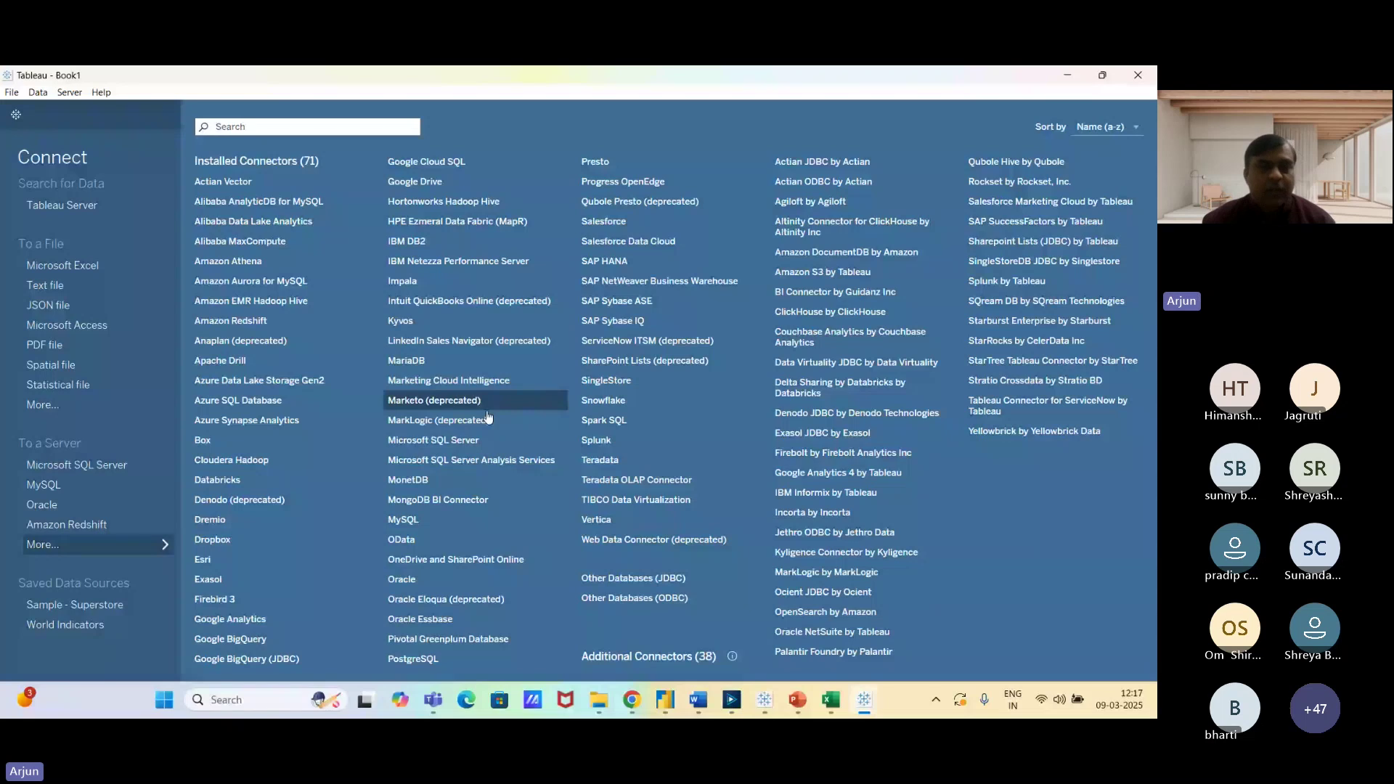
Show the Microsoft SQL Server connection settings with authentication by a specific username and password, and close them without signing in.
{"action": "left_click", "coordinate": [541, 440]}
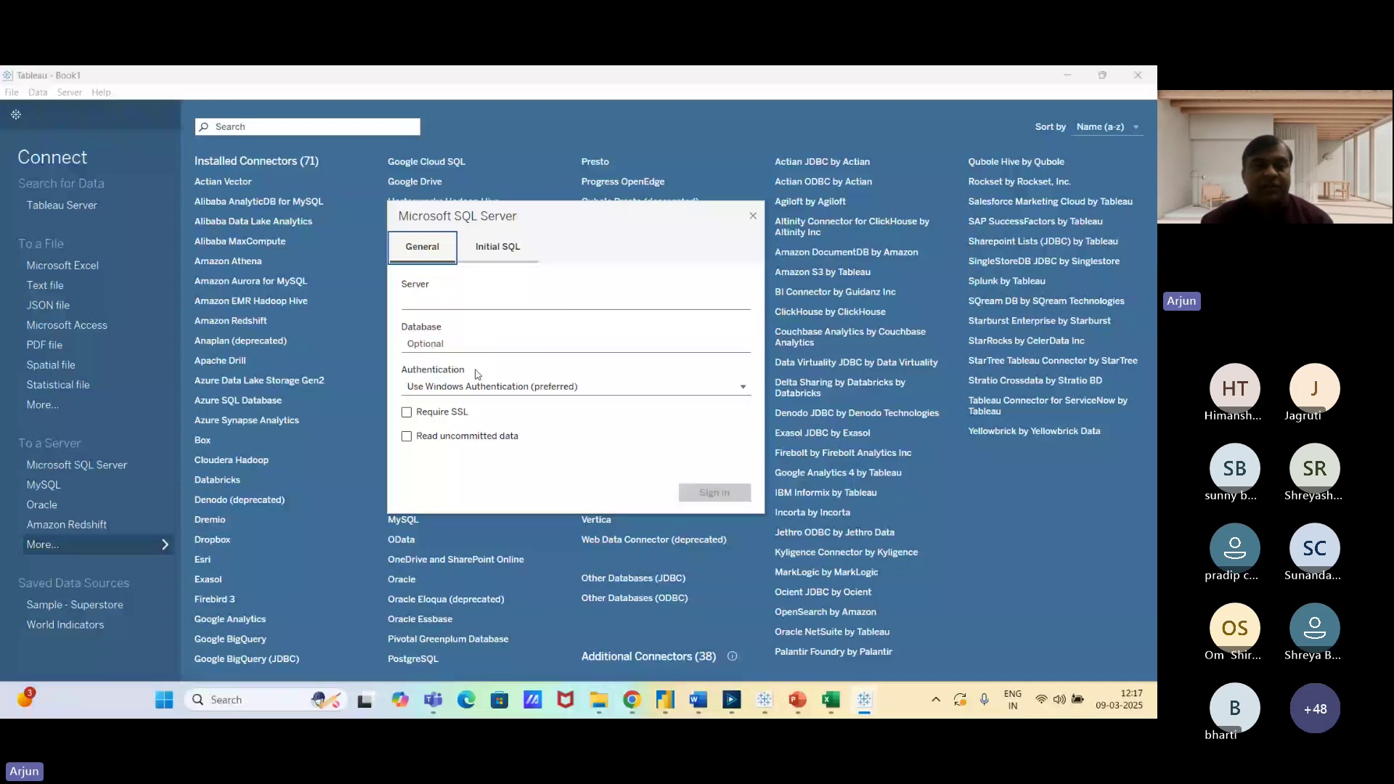
{"action": "left_click", "coordinate": [519, 387]}
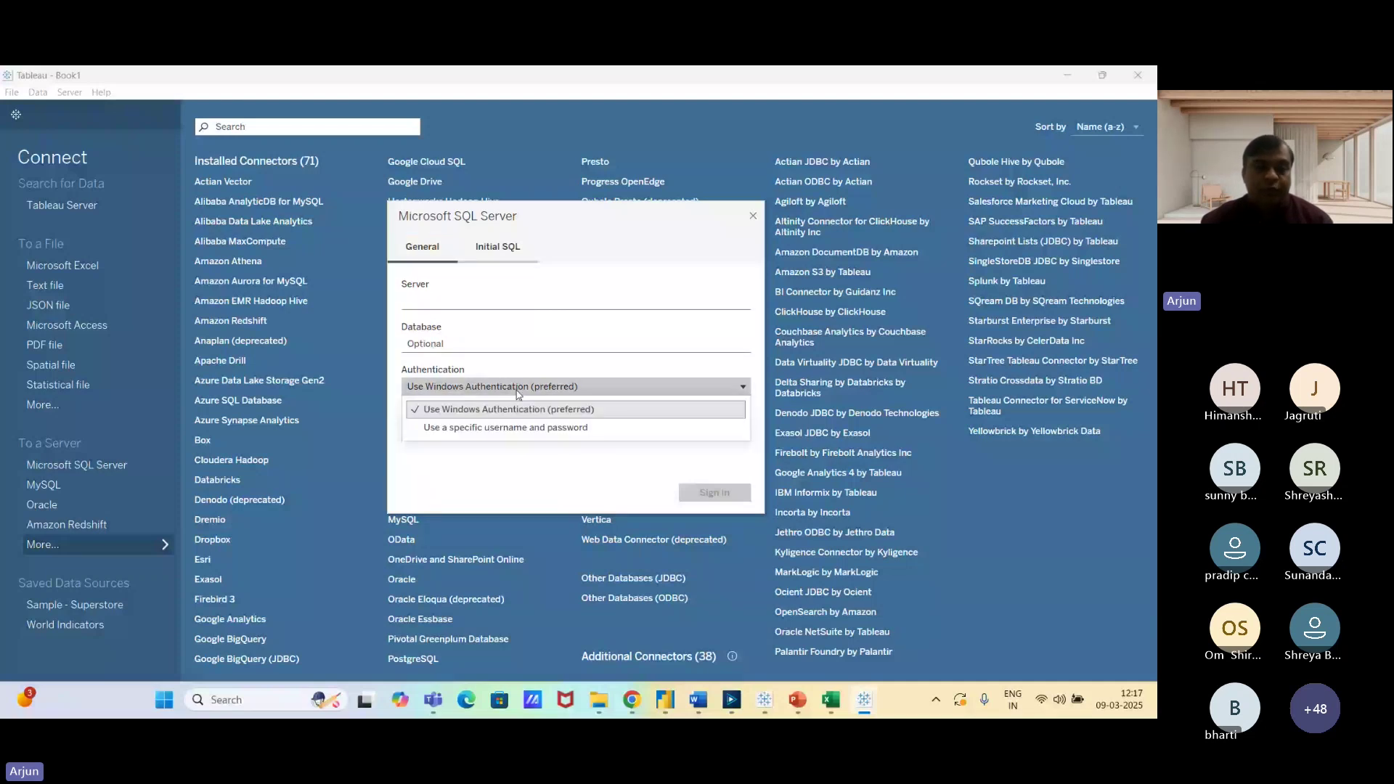
{"action": "left_click", "coordinate": [505, 428]}
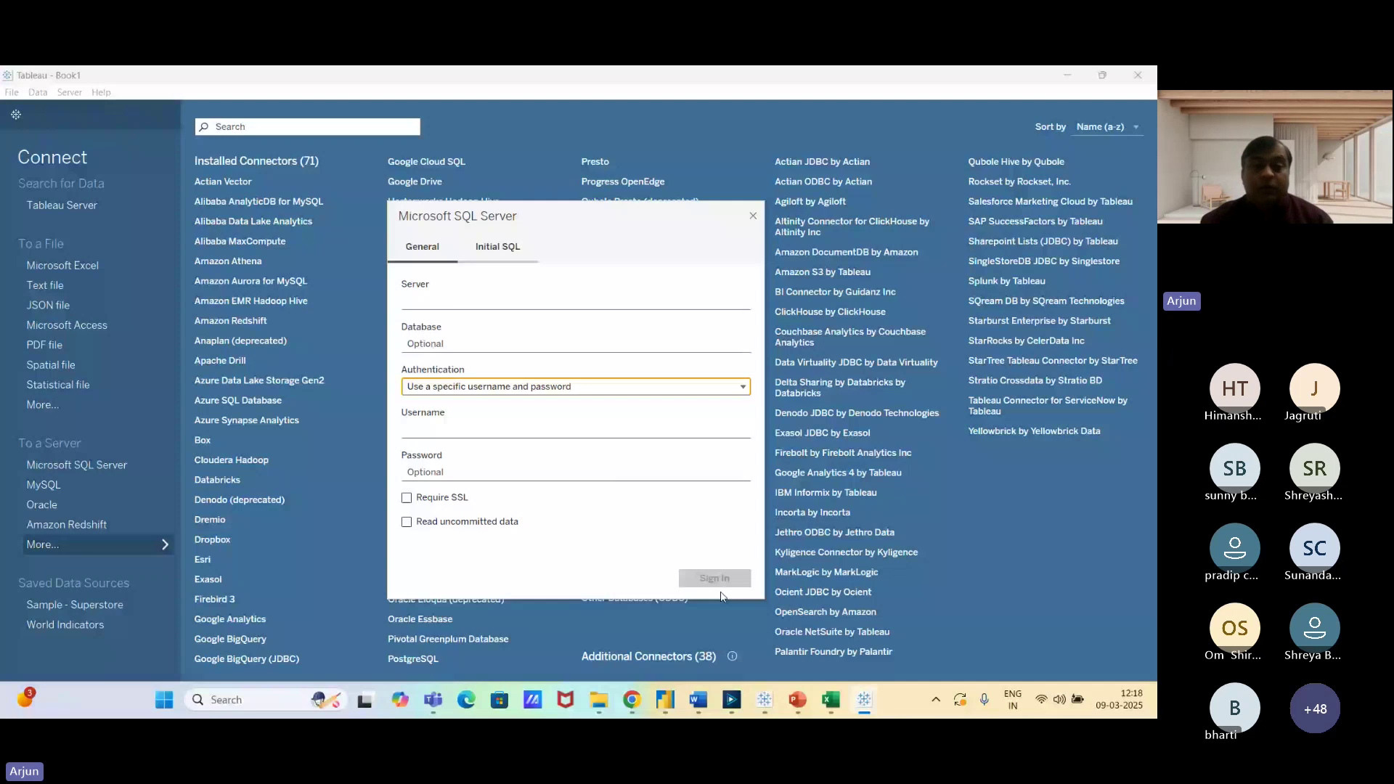
{"action": "left_click", "coordinate": [753, 217]}
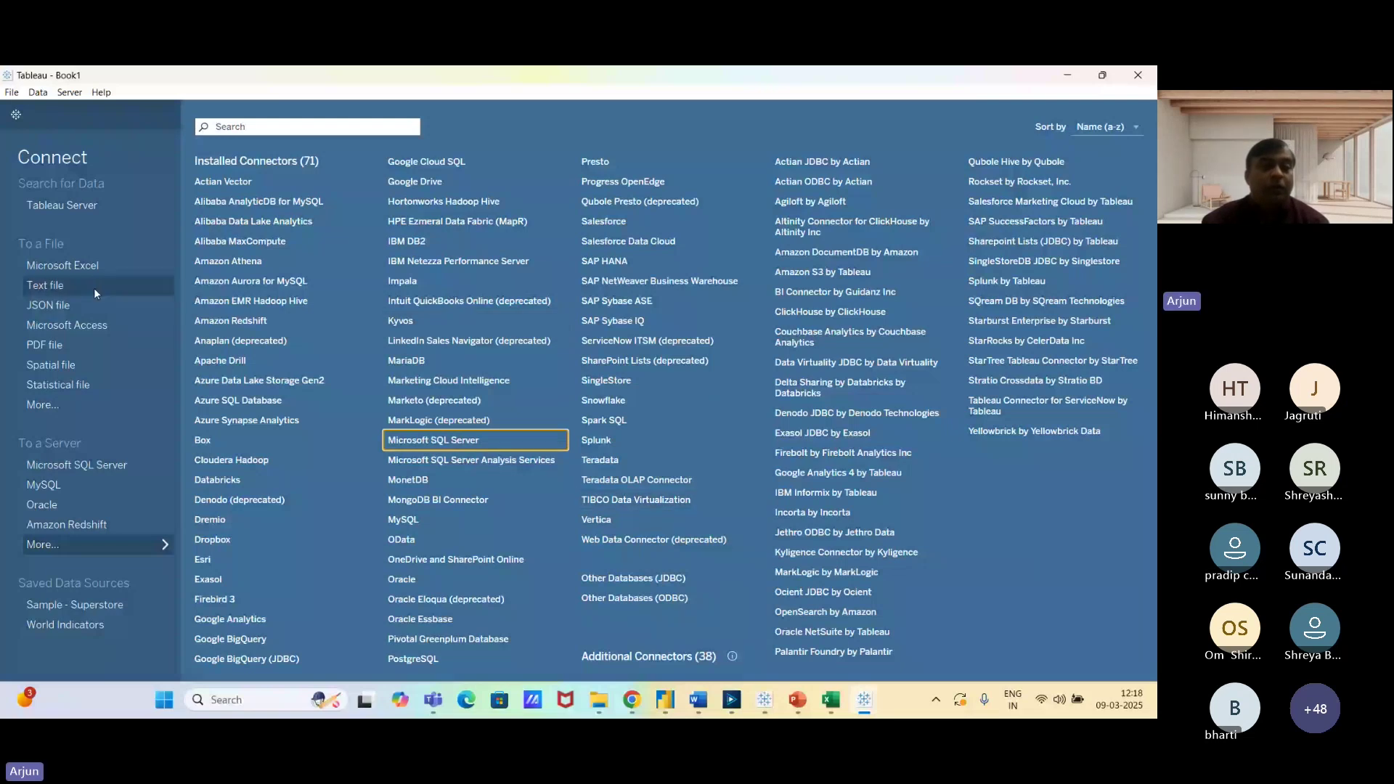
Connect to the Sample - Superstore Excel workbook, searching the Downloads folder for "sampl".
{"action": "left_click", "coordinate": [104, 265]}
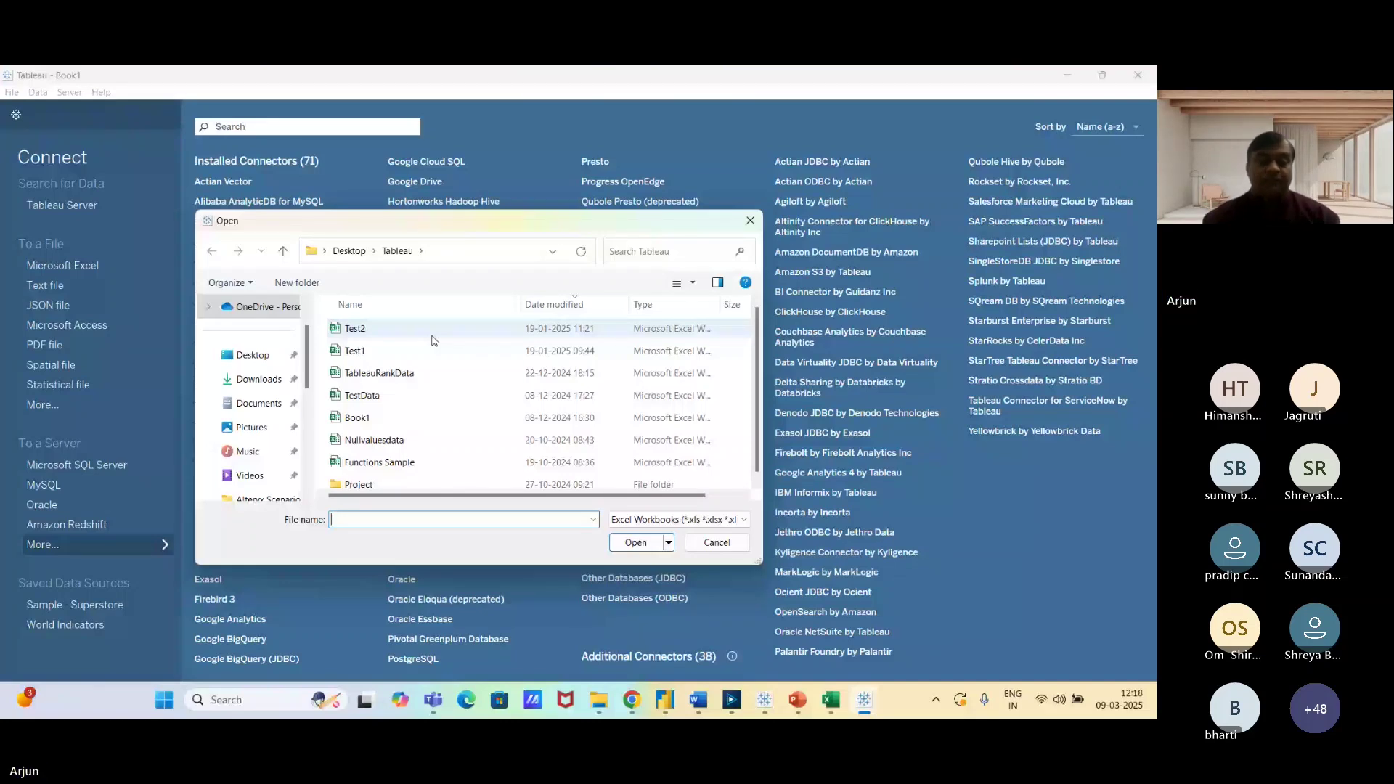
{"action": "left_click", "coordinate": [258, 379]}
{"action": "left_click", "coordinate": [638, 254]}
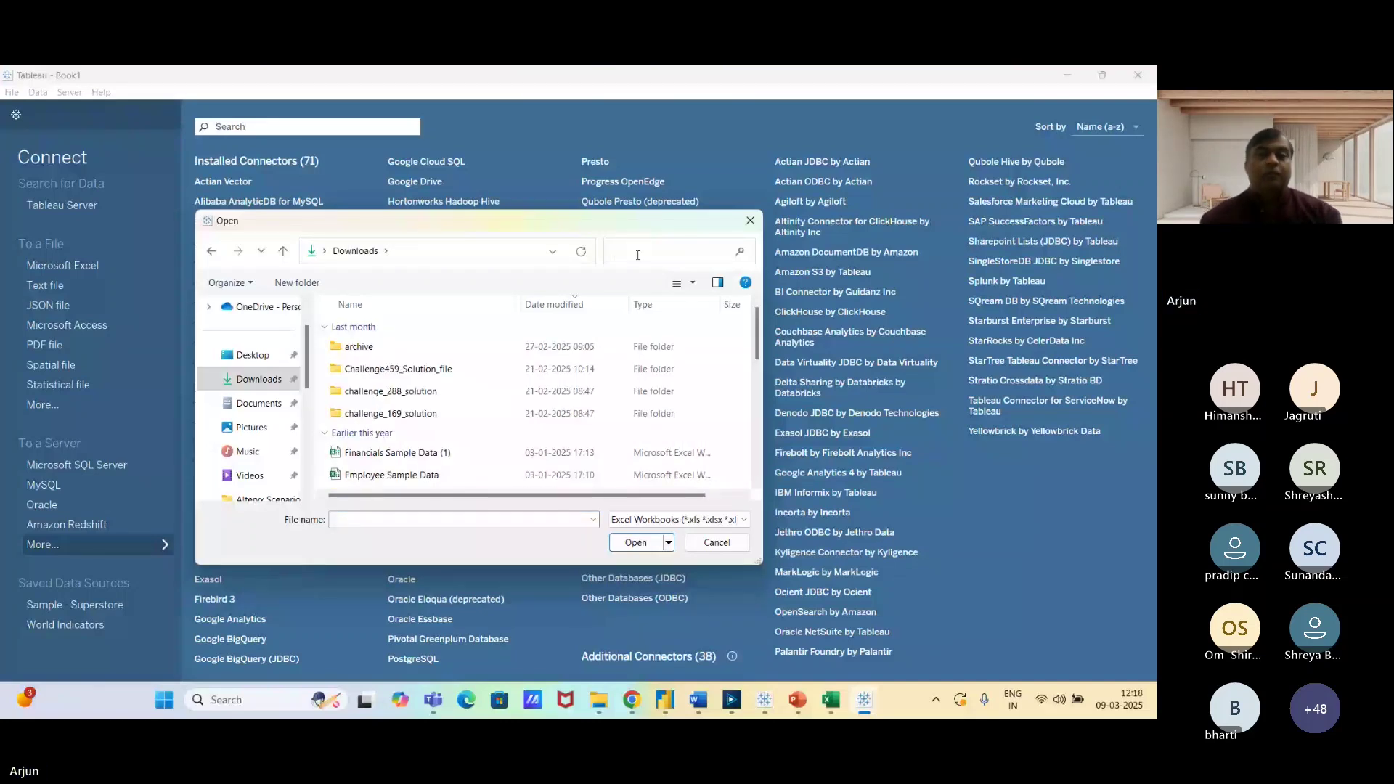
{"action": "type", "text": "sampl"}
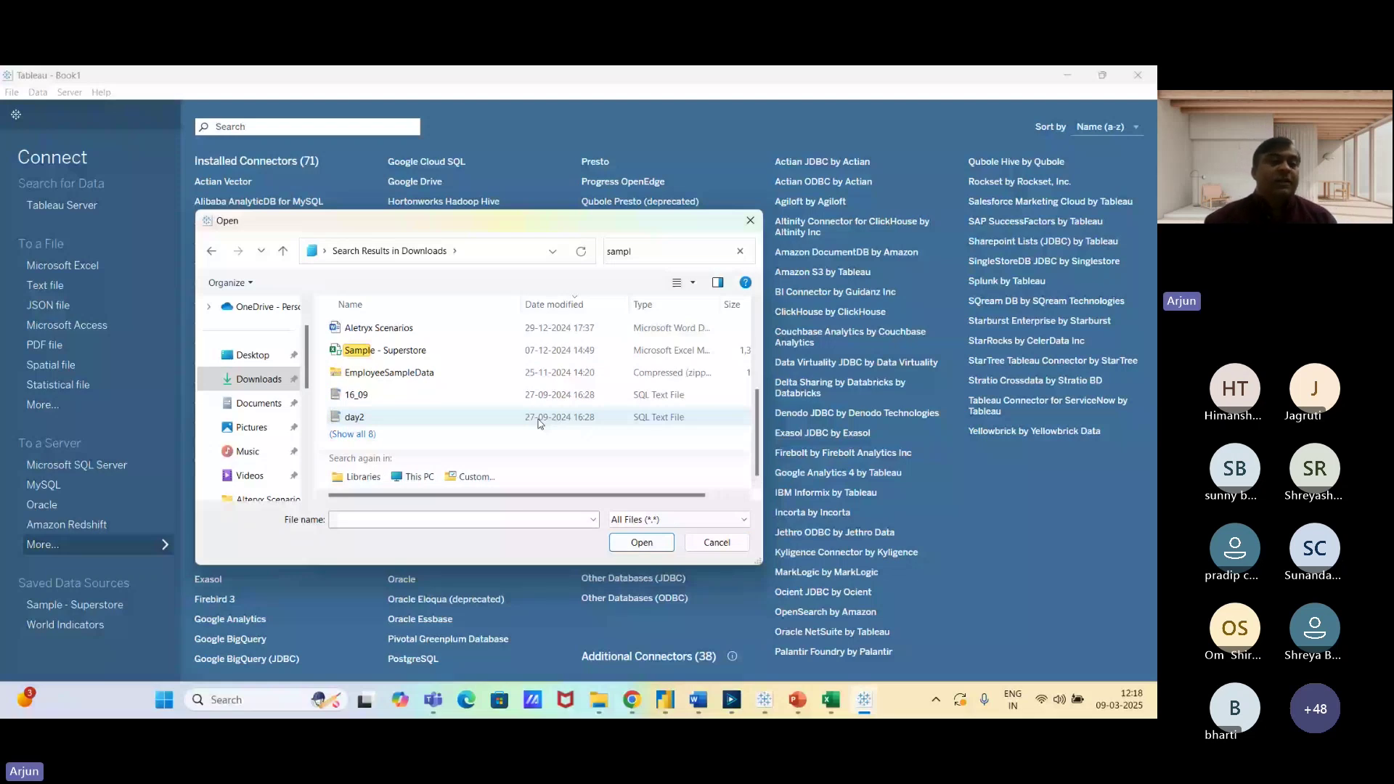
{"action": "key", "text": "Escape"}
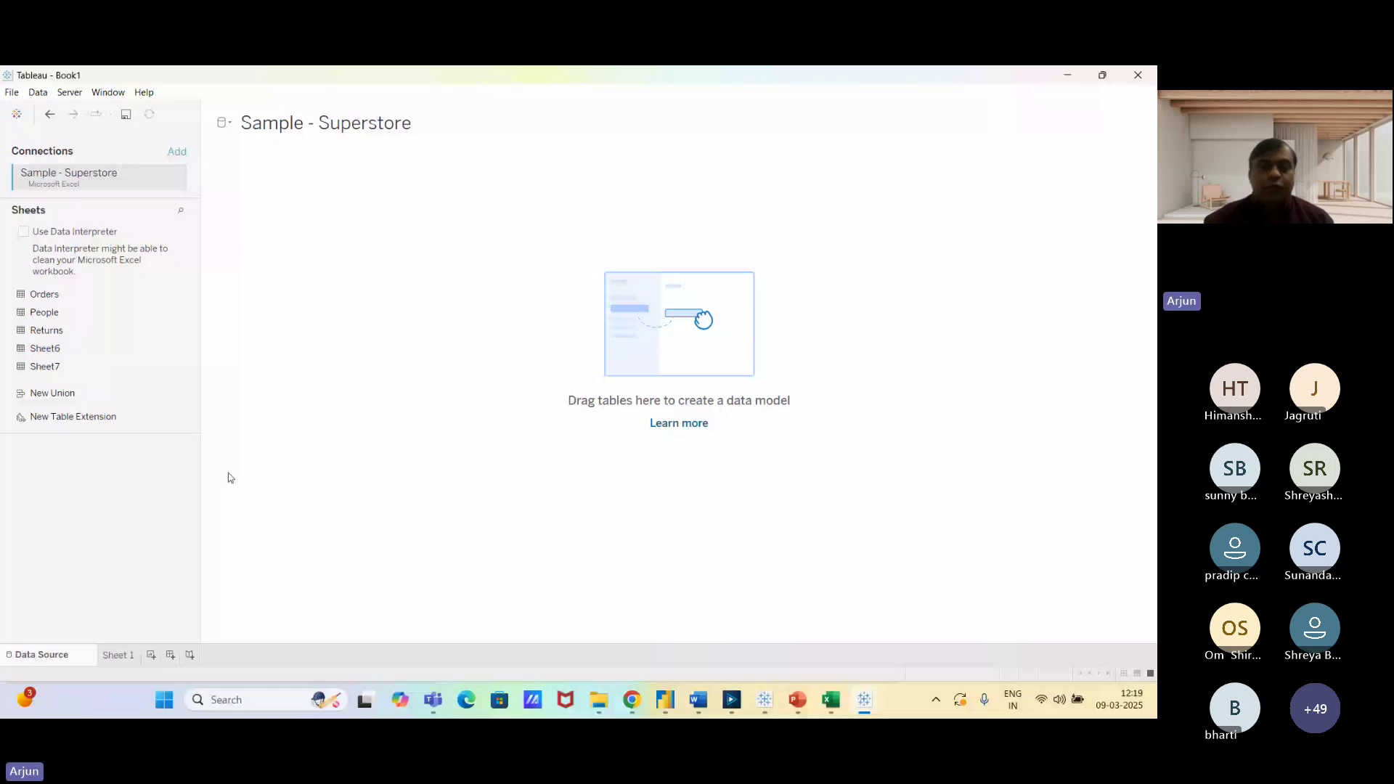
Review the Superstore workbook in Excel, return to Tableau Desktop and add the Orders table to the data model.
{"action": "left_click", "coordinate": [832, 701]}
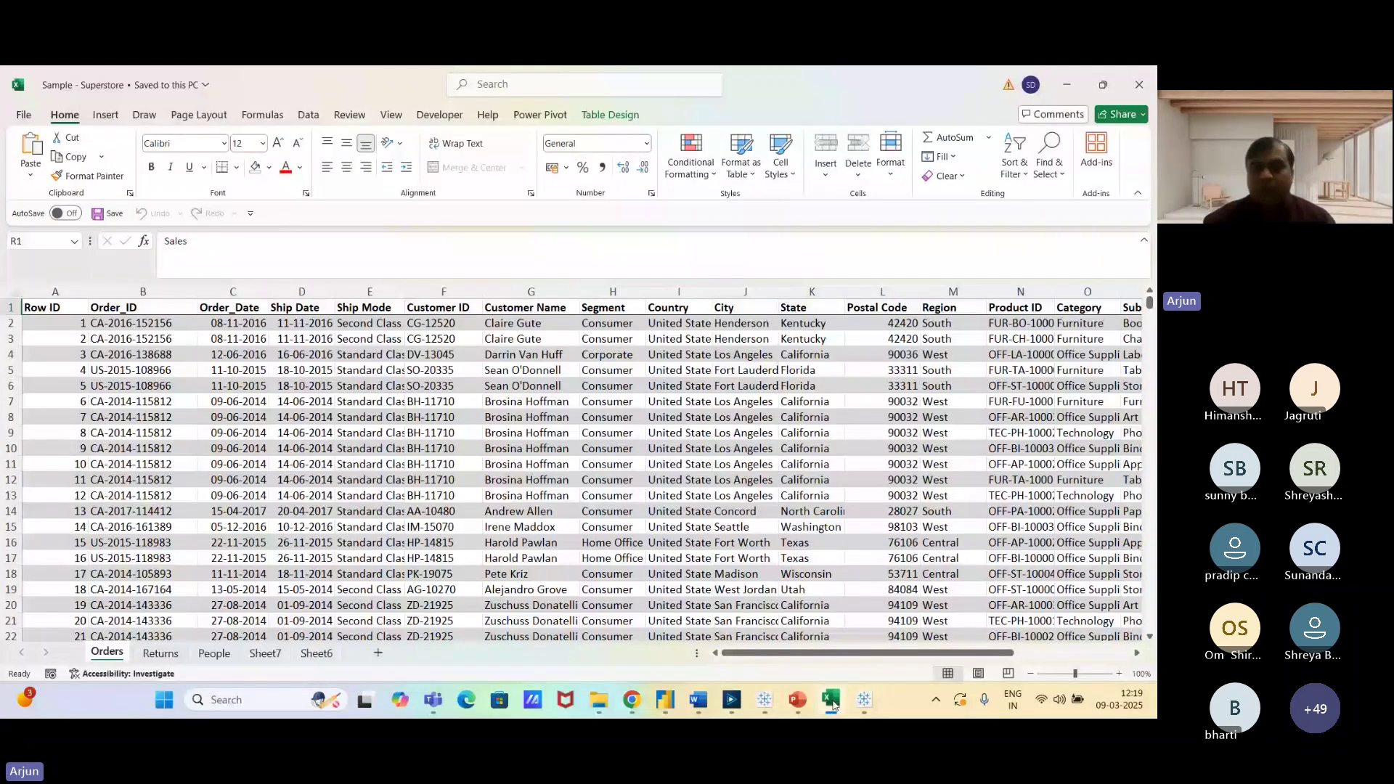
{"action": "left_click", "coordinate": [863, 701]}
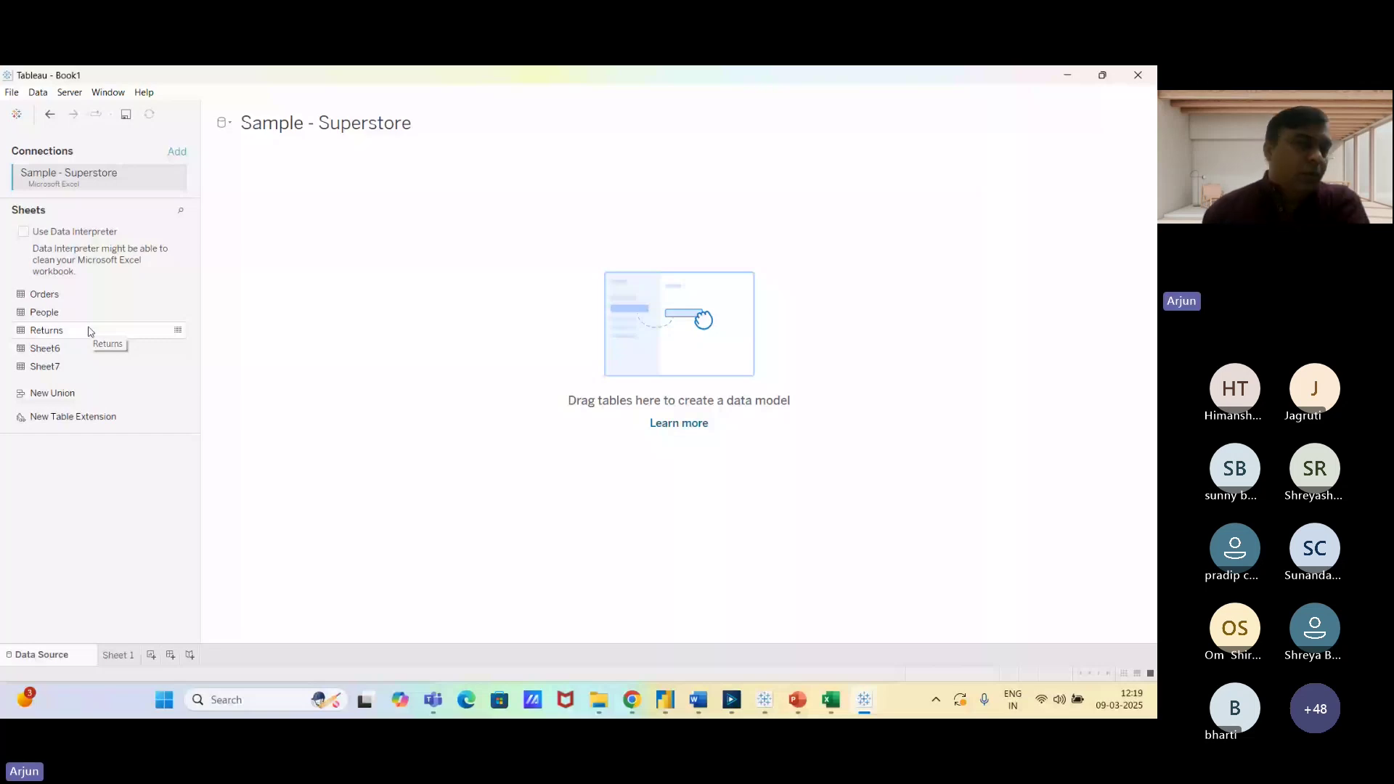
{"action": "left_click_drag", "start_coordinate": [44, 294], "coordinate": [416, 429]}
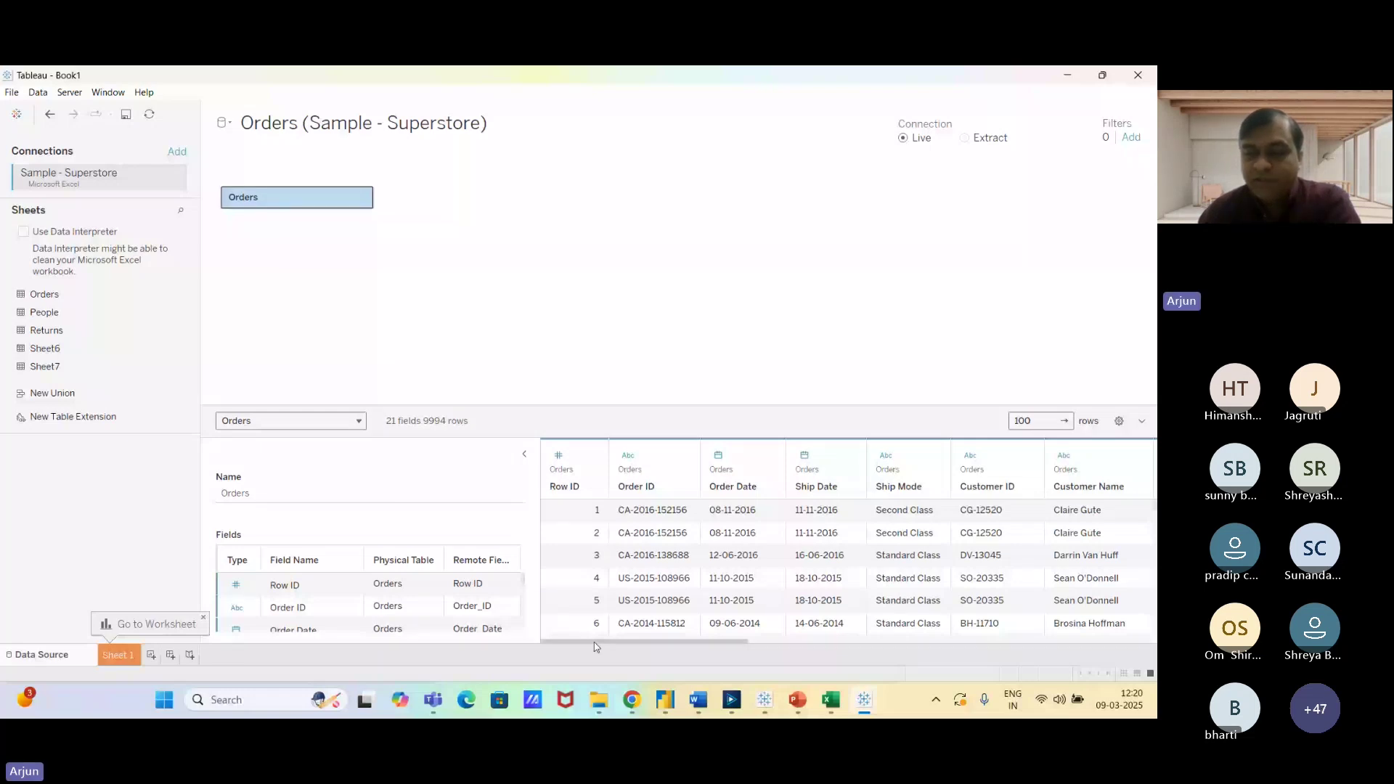
Examine the columns in the Orders data preview and compare them with the Orders sheet in Excel.
{"action": "left_click_drag", "start_coordinate": [594, 642], "coordinate": [998, 641]}
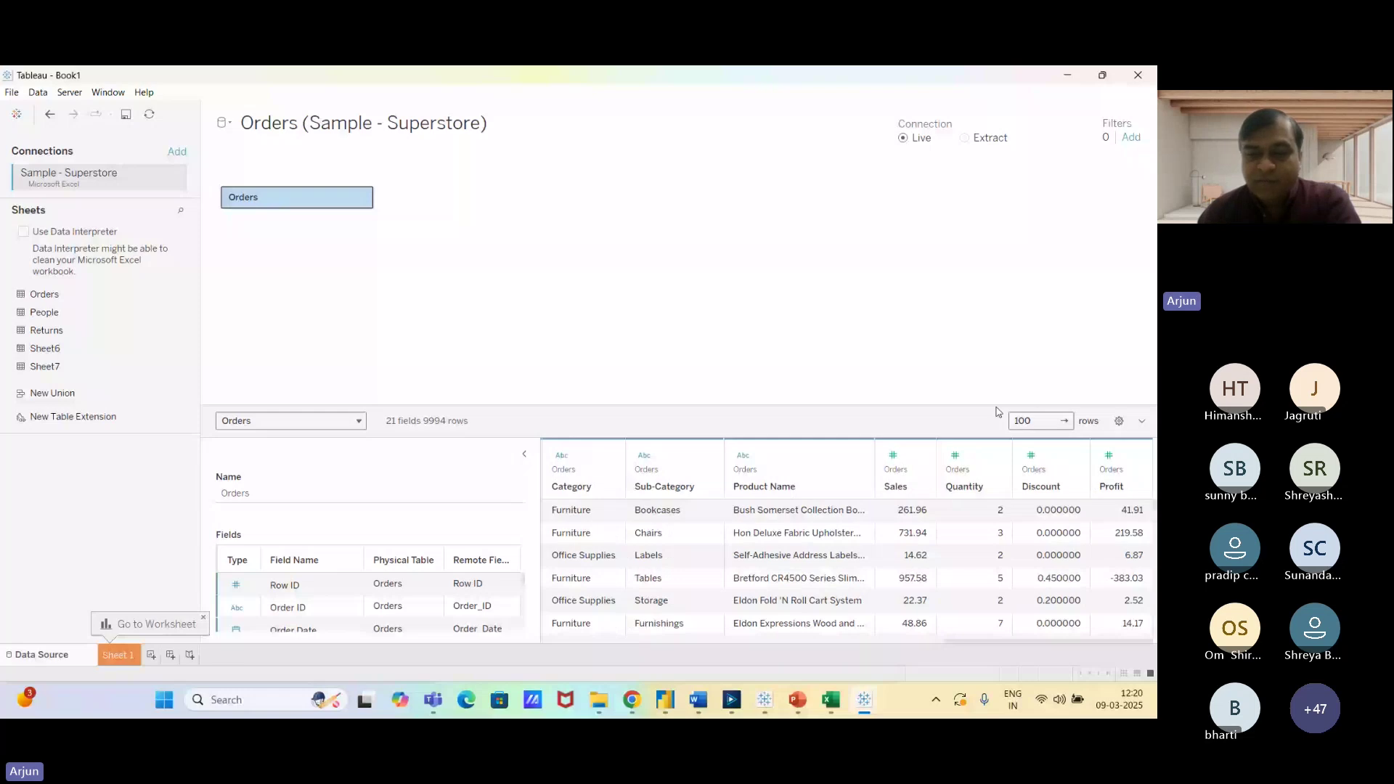
{"action": "left_click_drag", "start_coordinate": [1026, 642], "coordinate": [635, 643]}
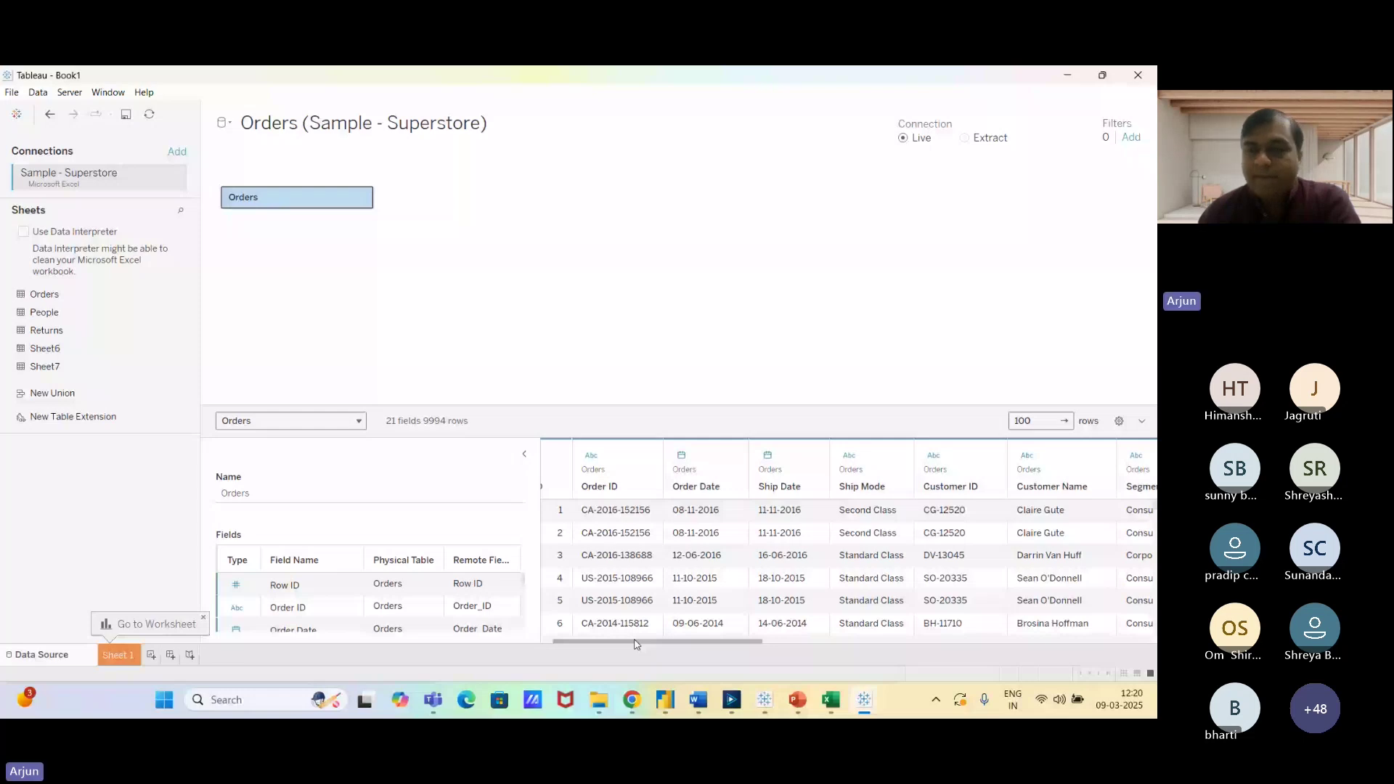
{"action": "key", "text": "alt+Tab"}
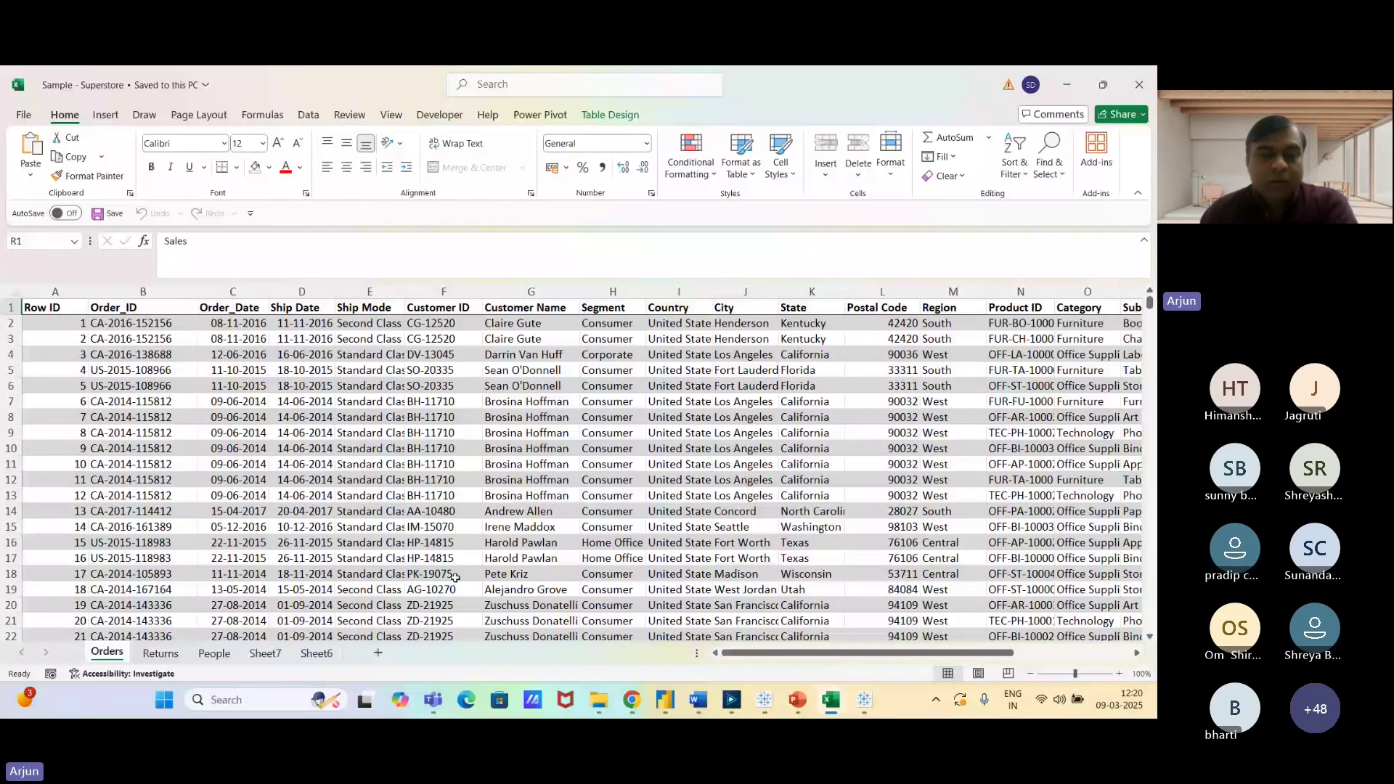
{"action": "key", "text": "alt+Tab"}
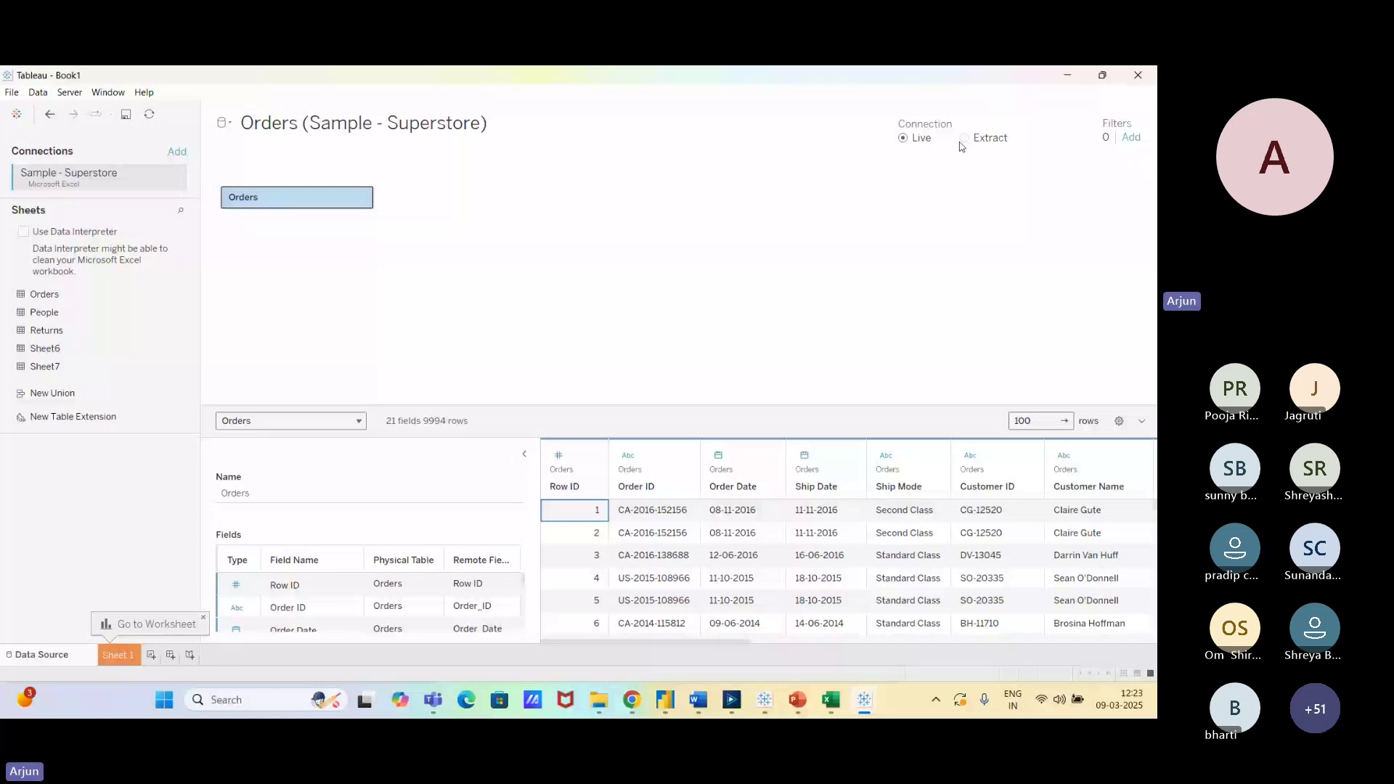
Demonstrate the two connection types by alternating the Orders data source between Extract and Live, ending on Live.
{"action": "left_click", "coordinate": [980, 142]}
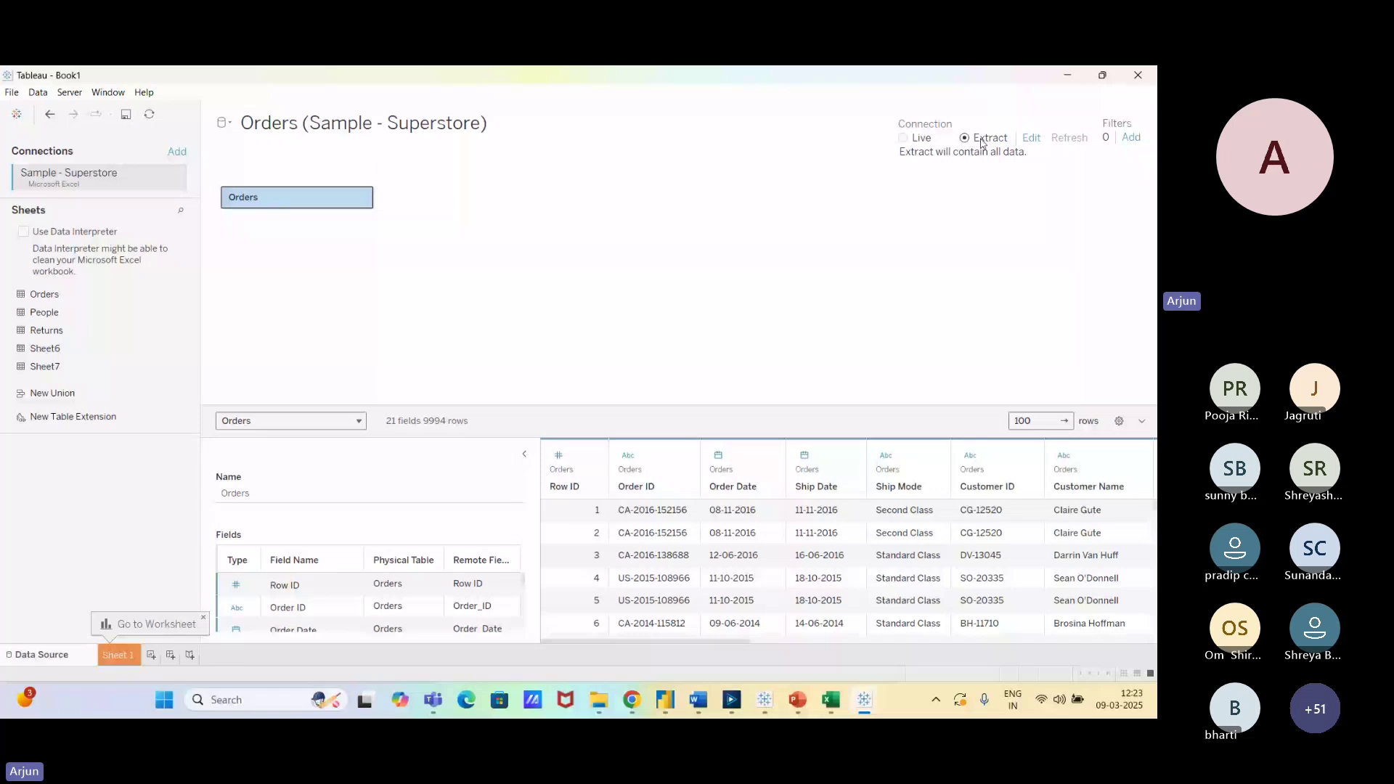
{"action": "left_click", "coordinate": [916, 138]}
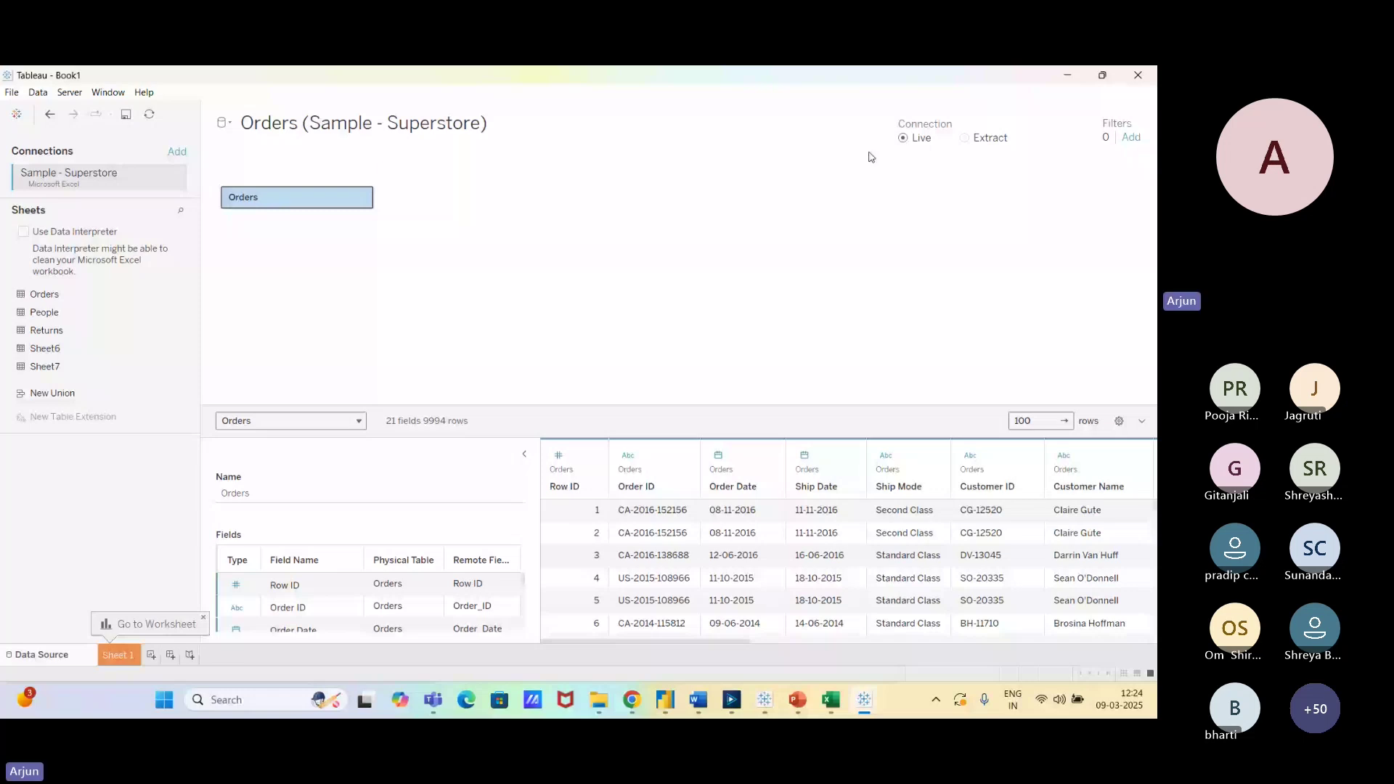
{"action": "left_click", "coordinate": [1007, 141]}
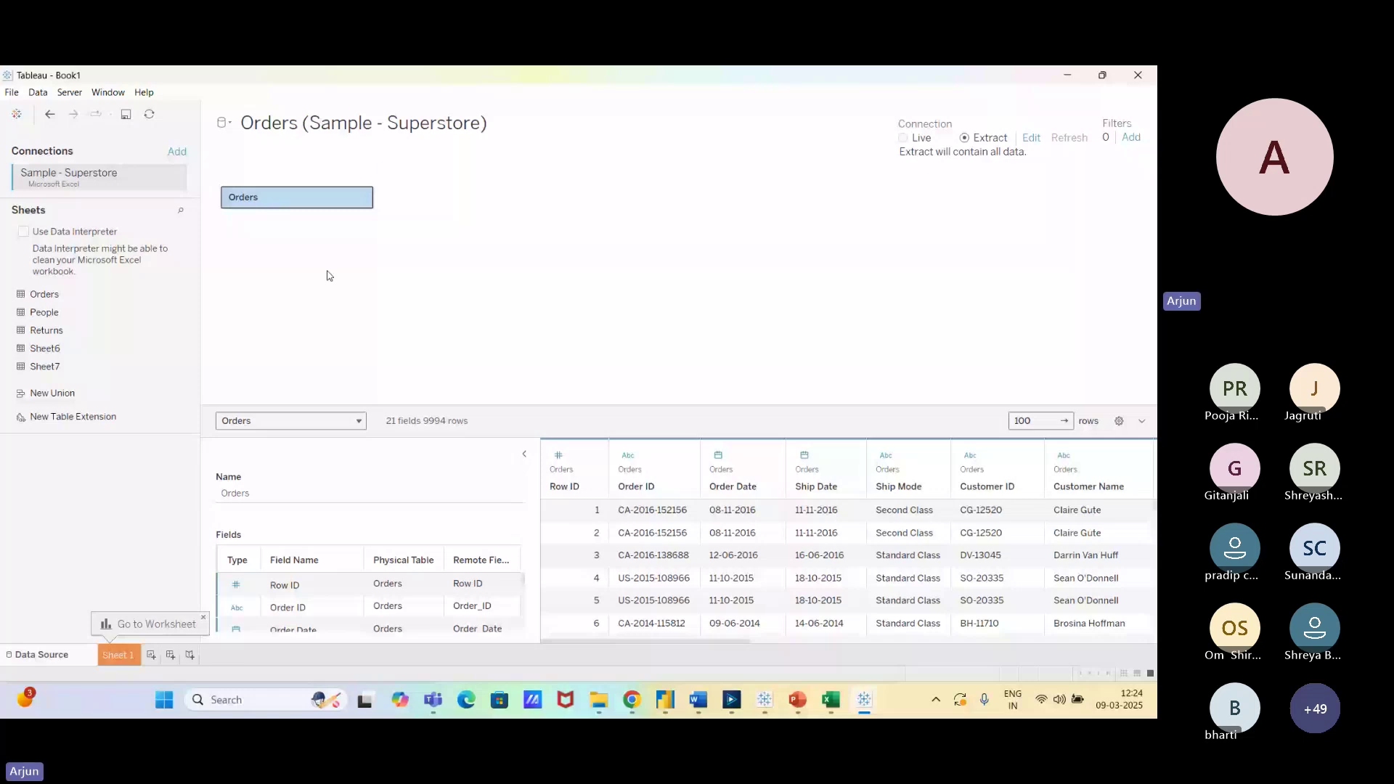
{"action": "left_click", "coordinate": [921, 137]}
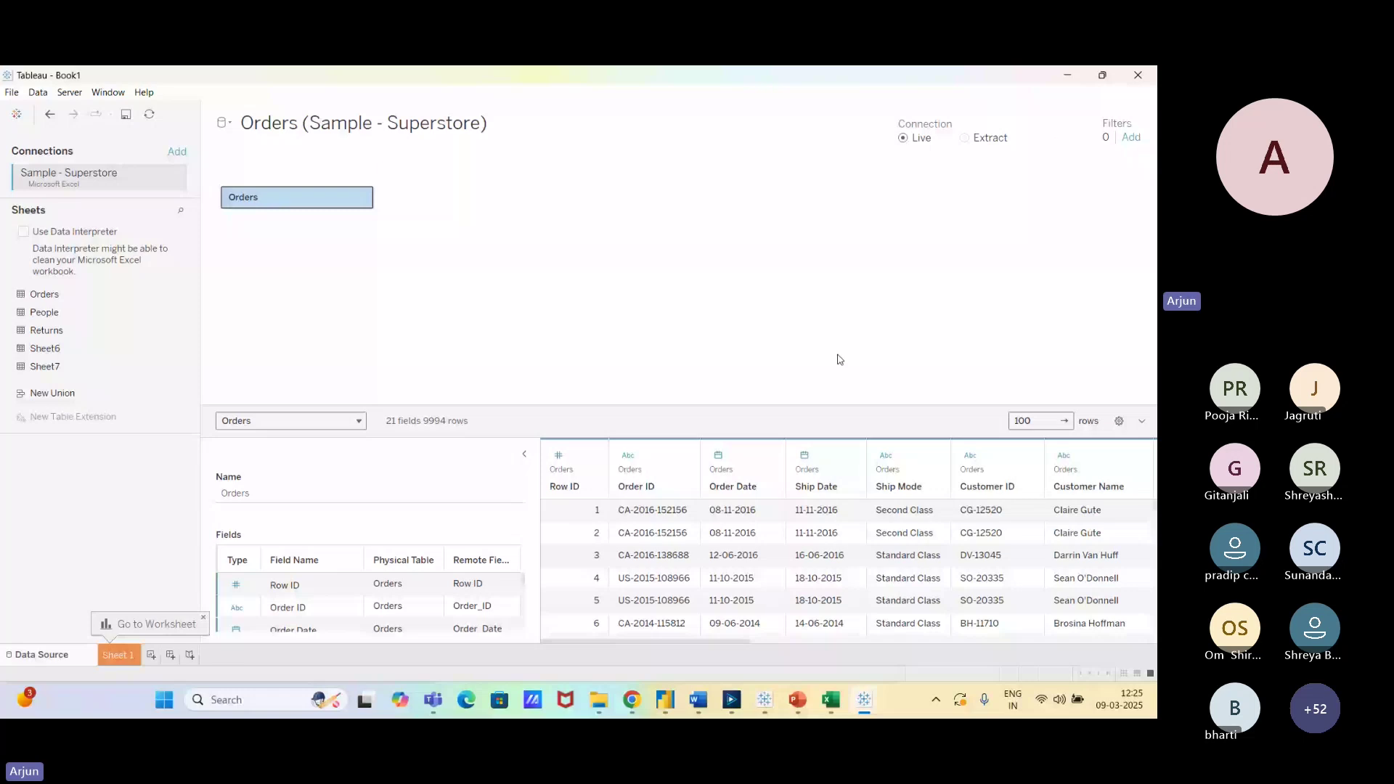
Switch to the Teams meeting in Chrome and read the chat question about connecting SQL in Tableau Public.
{"action": "key", "text": "alt+Tab"}
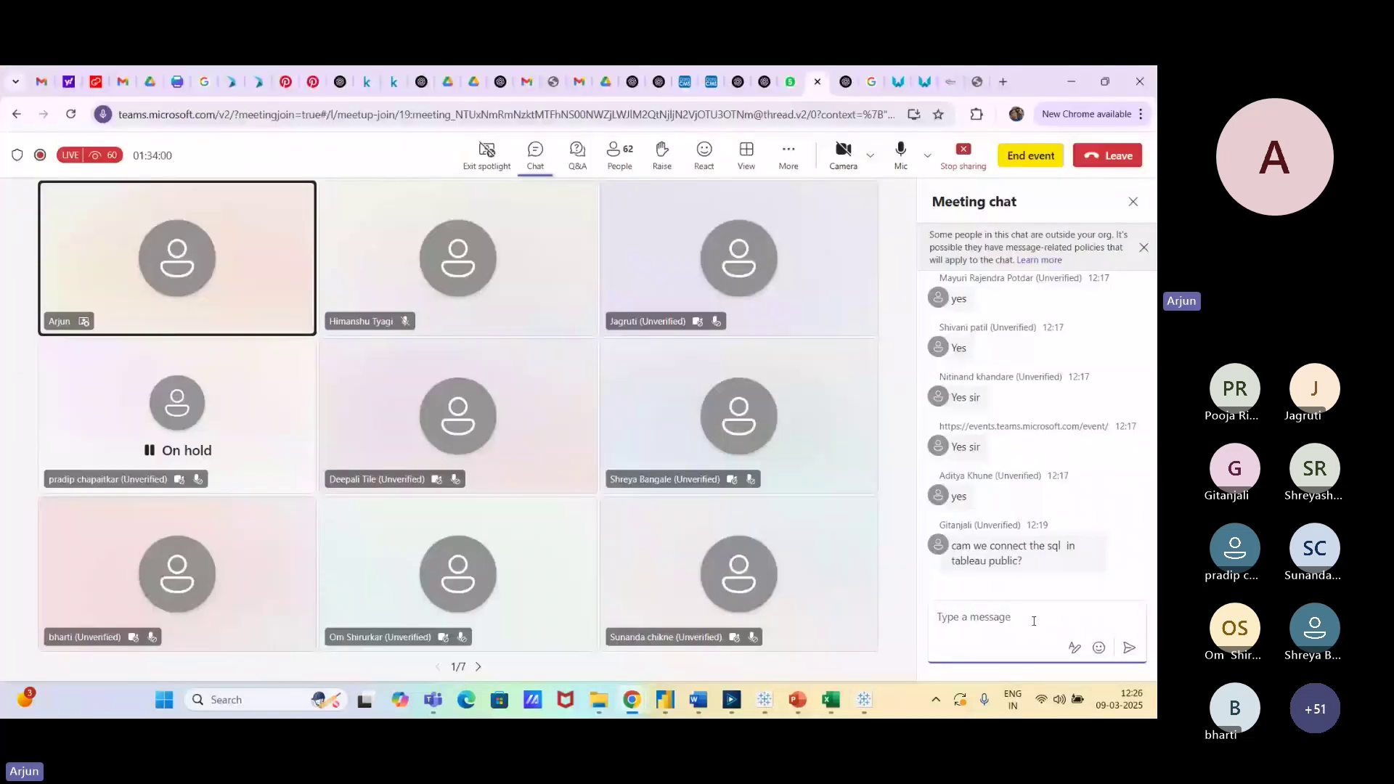
{"action": "key", "text": "alt+Tab"}
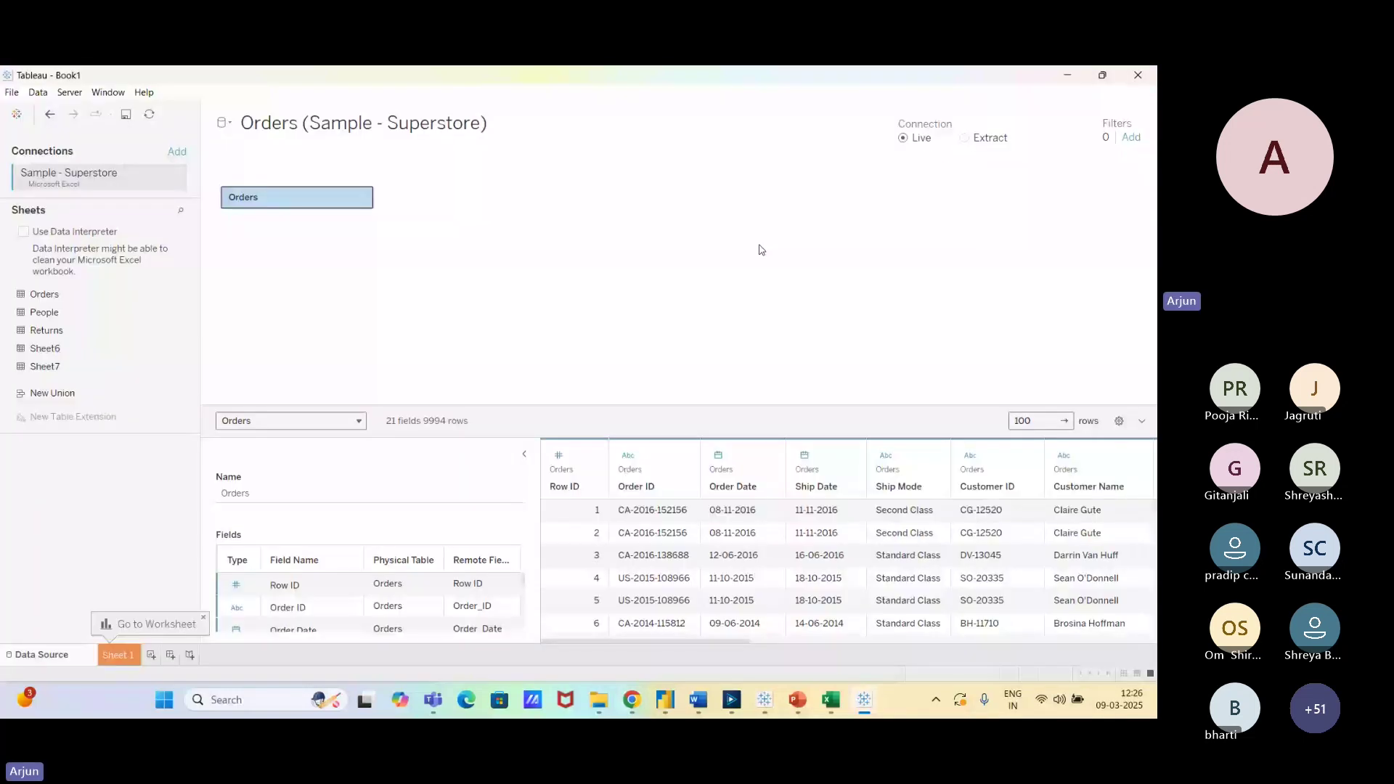
{"action": "mouse_move", "coordinate": [869, 704]}
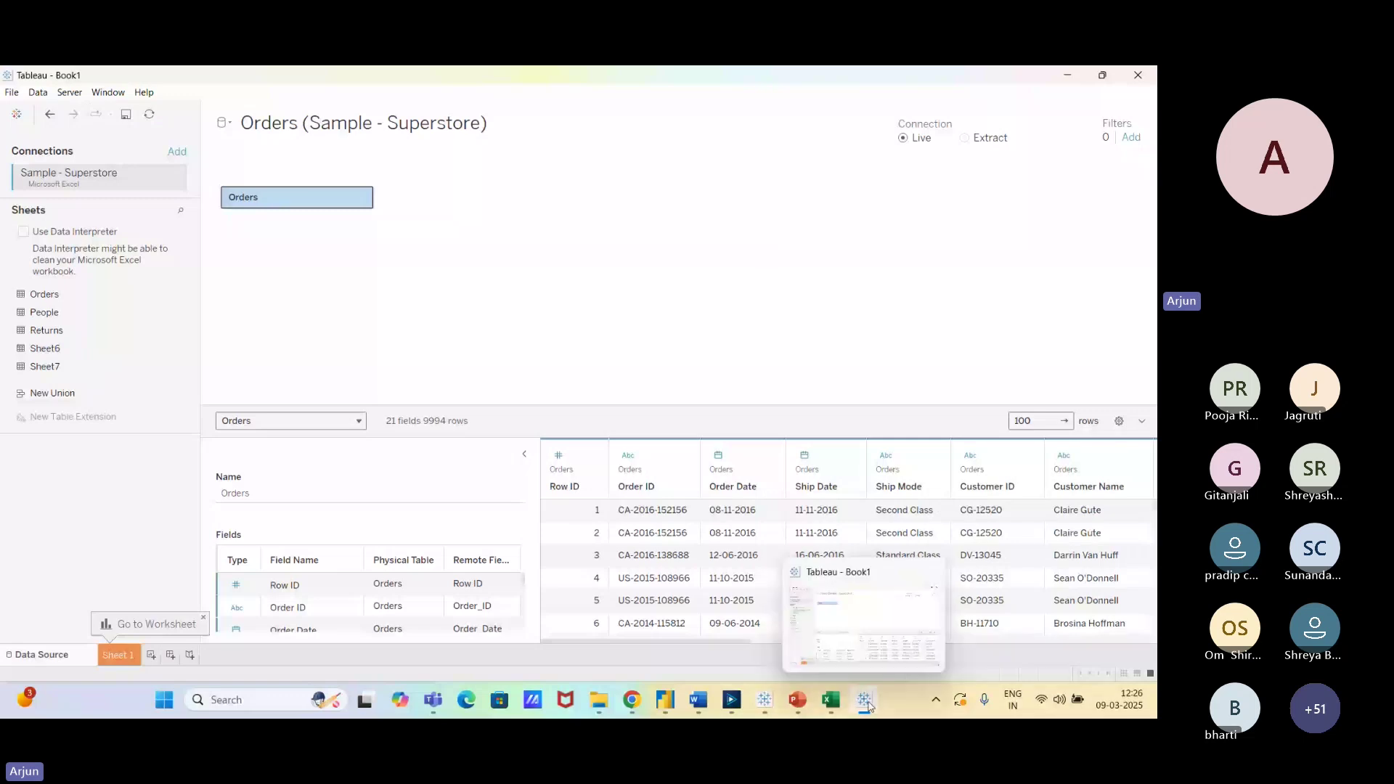
{"action": "mouse_move", "coordinate": [632, 700]}
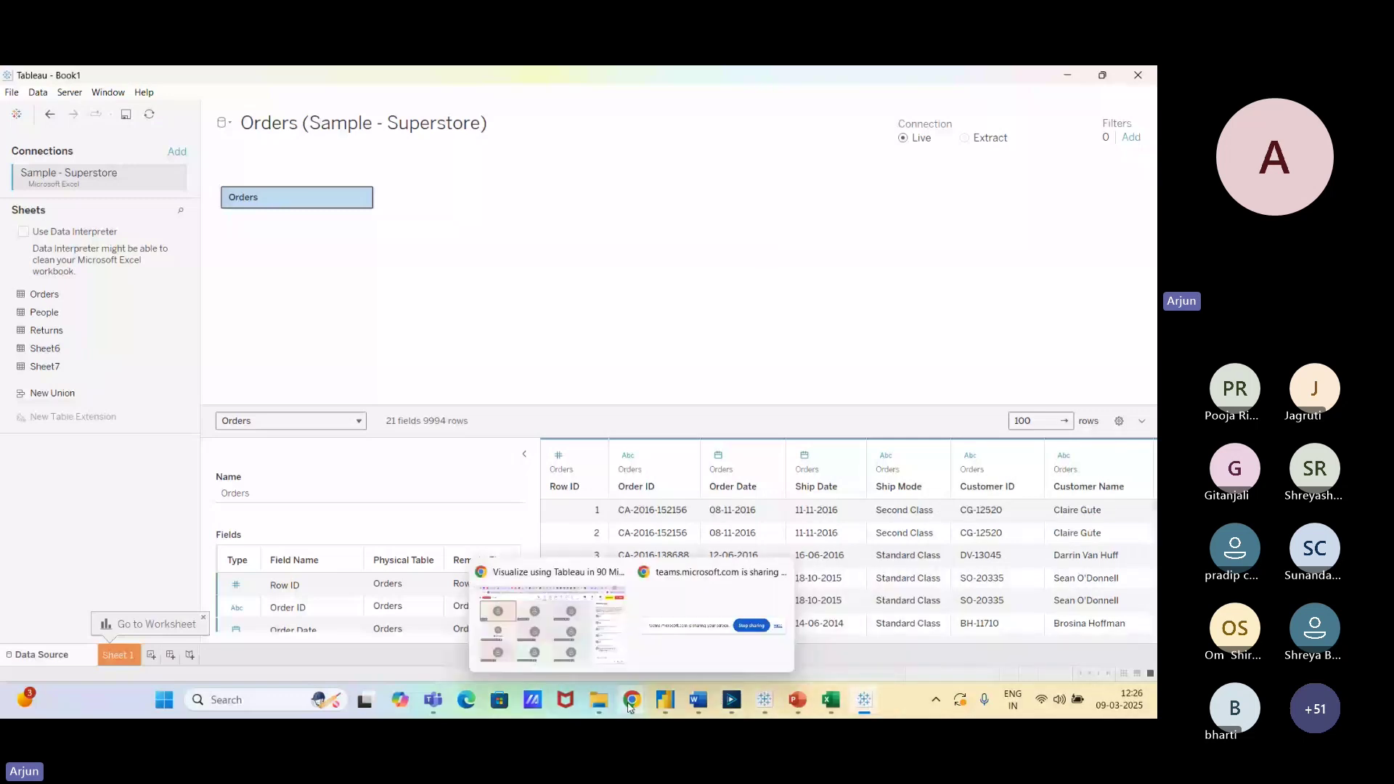
{"action": "left_click", "coordinate": [653, 638]}
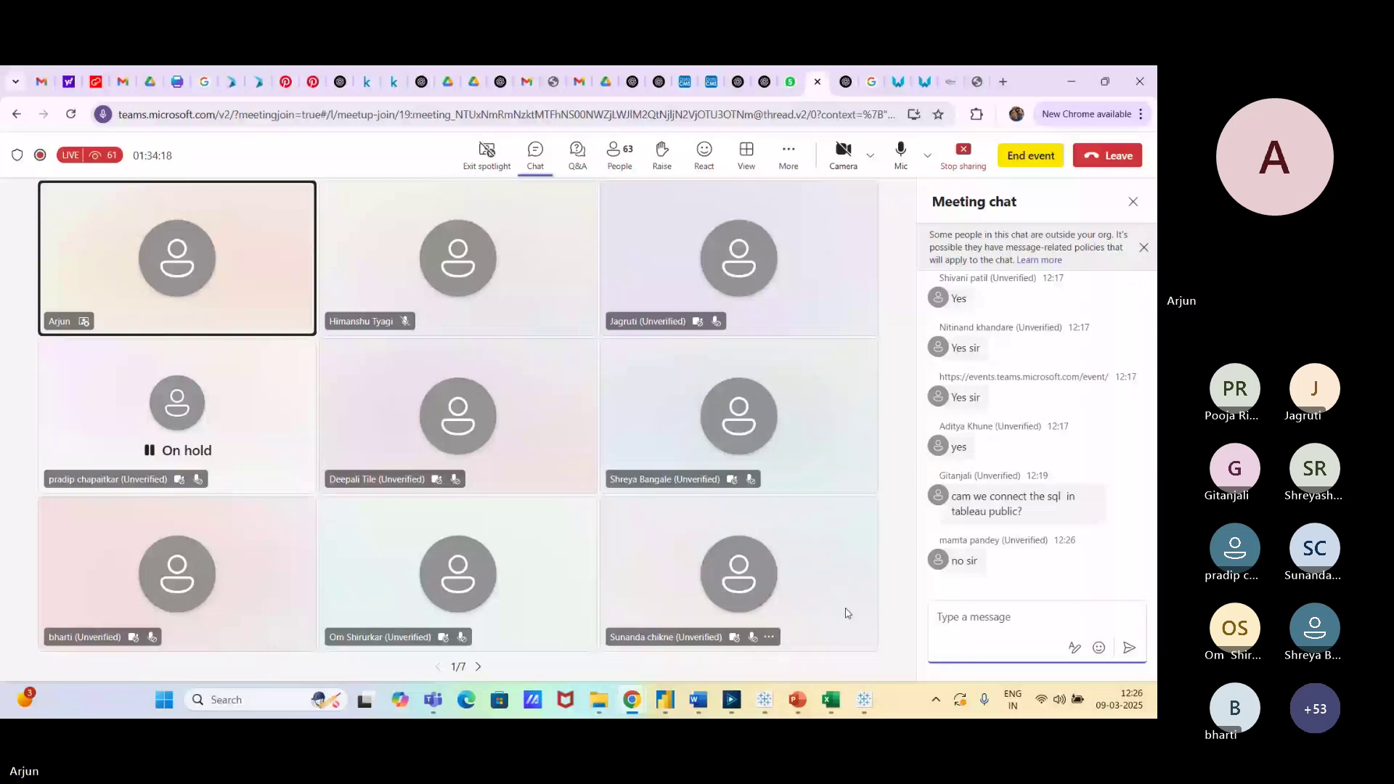
Switch to Tableau Public to show its installed server connectors, and return to the meeting chat.
{"action": "mouse_move", "coordinate": [764, 703]}
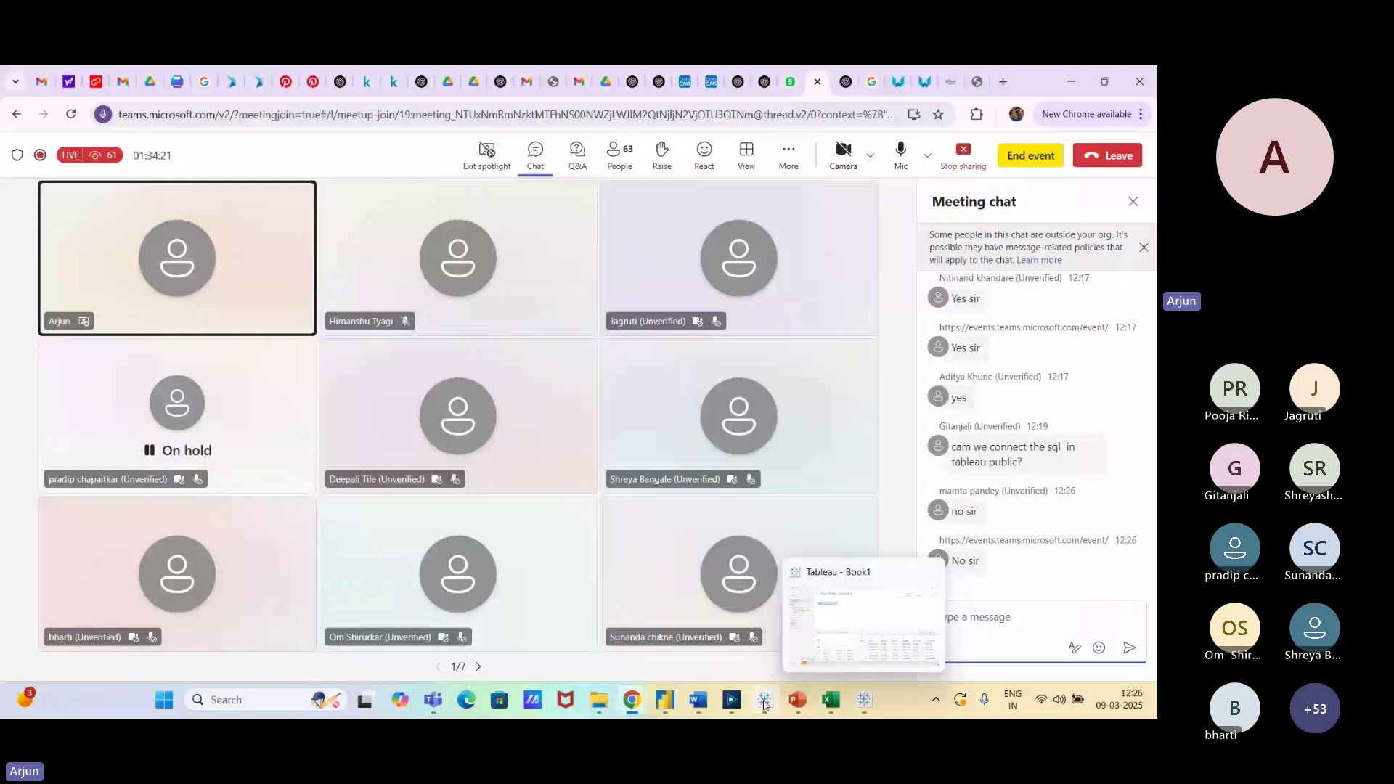
{"action": "left_click", "coordinate": [764, 700]}
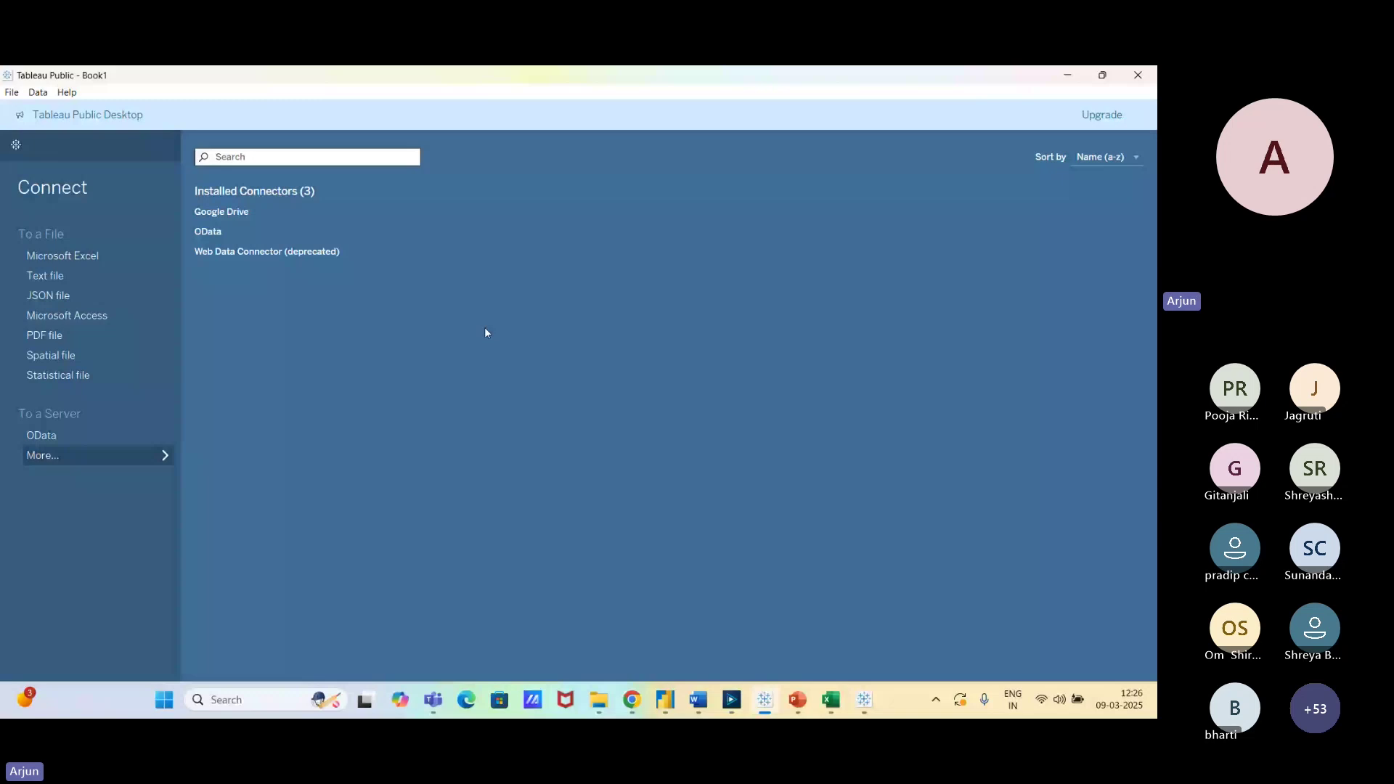
{"action": "left_click", "coordinate": [1065, 78]}
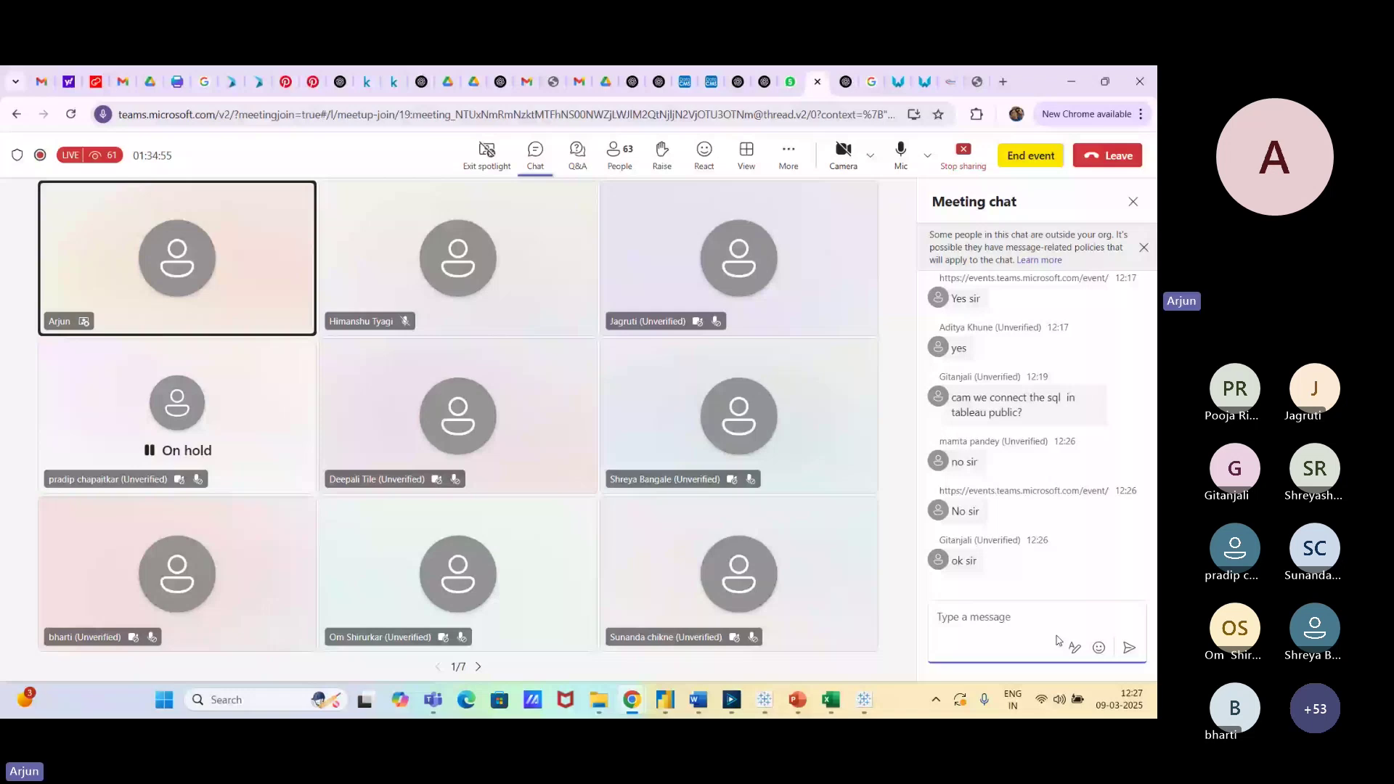
Return to Tableau Desktop, open the Order ID column's name for renaming and close it with the name unedited.
{"action": "key", "text": "alt+Tab"}
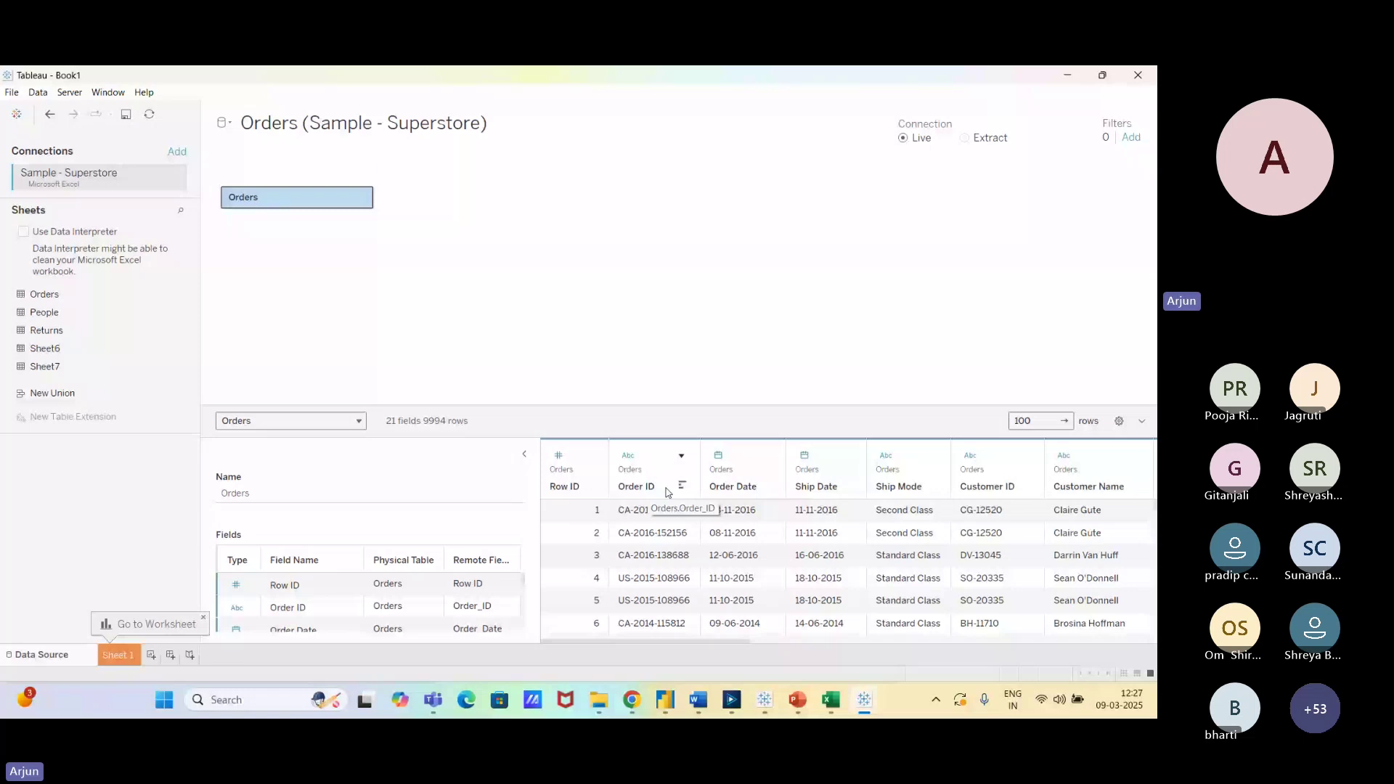
{"action": "left_click", "coordinate": [681, 455]}
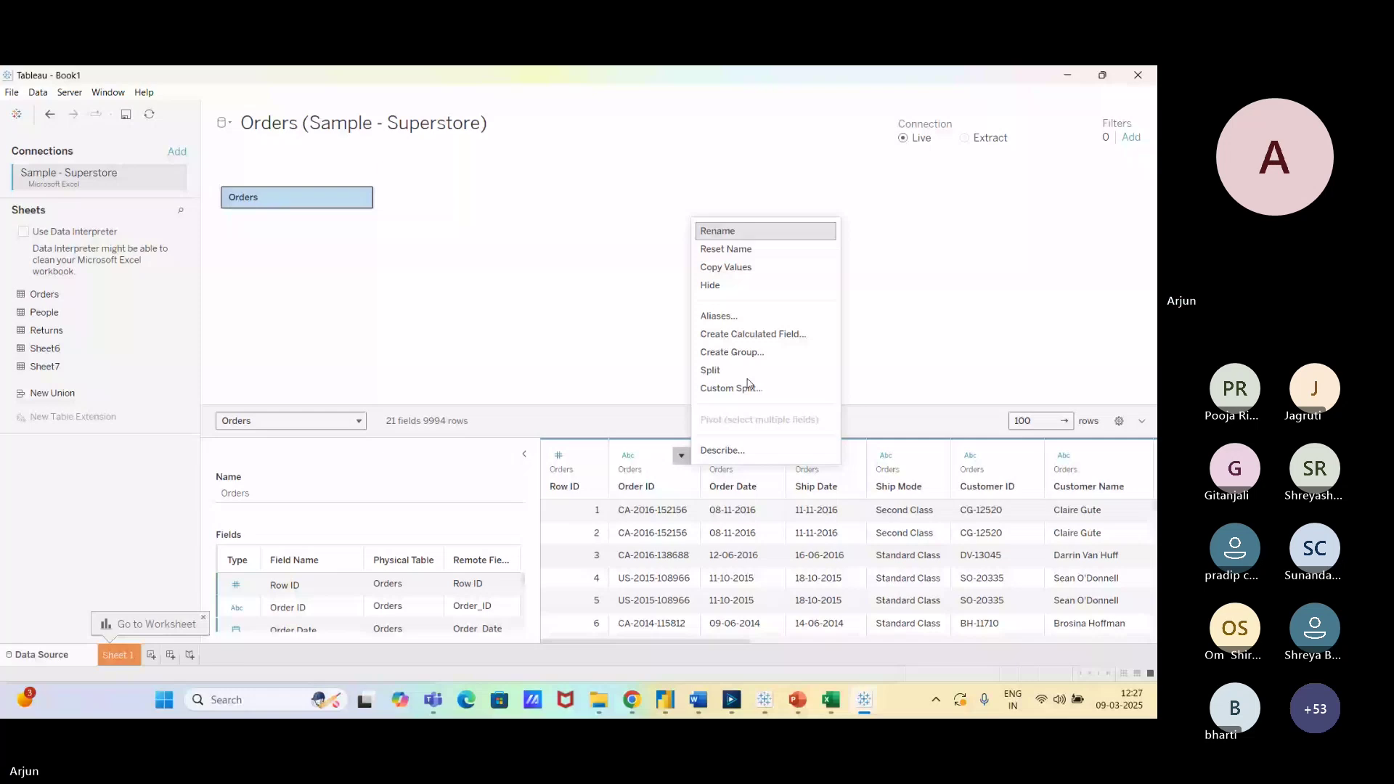
{"action": "key", "text": "Return"}
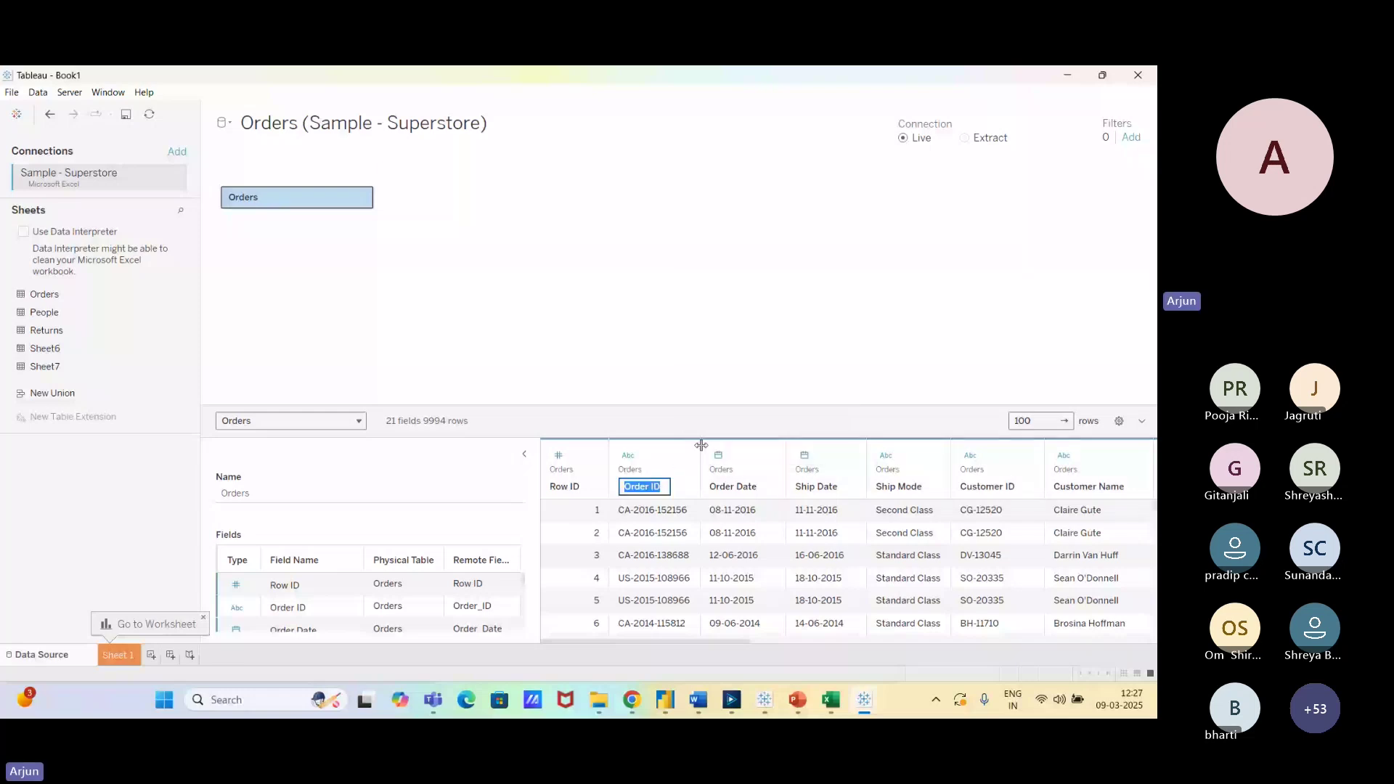
{"action": "key", "text": "Return"}
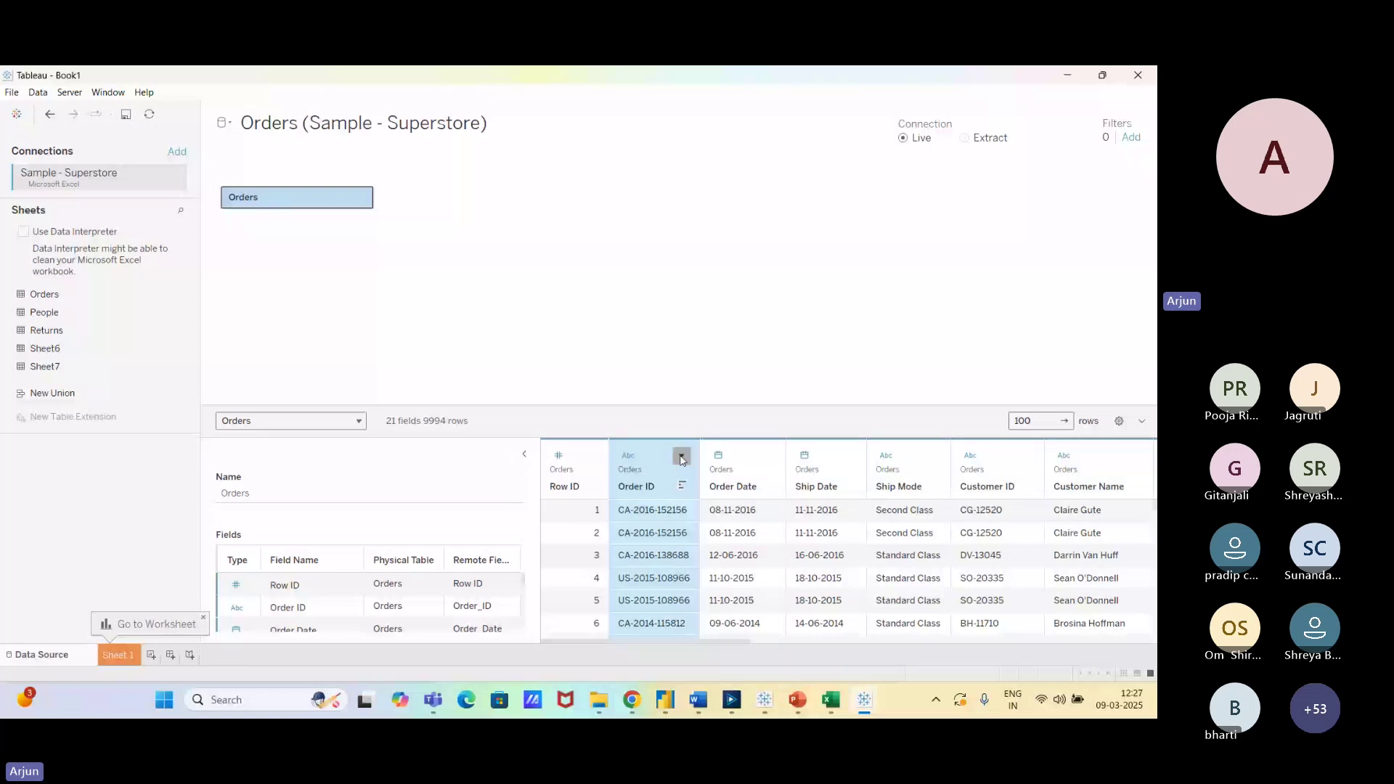
Rename the Order ID column as Order_ID in the Orders data and collapse the table details.
{"action": "double_click", "coordinate": [650, 486]}
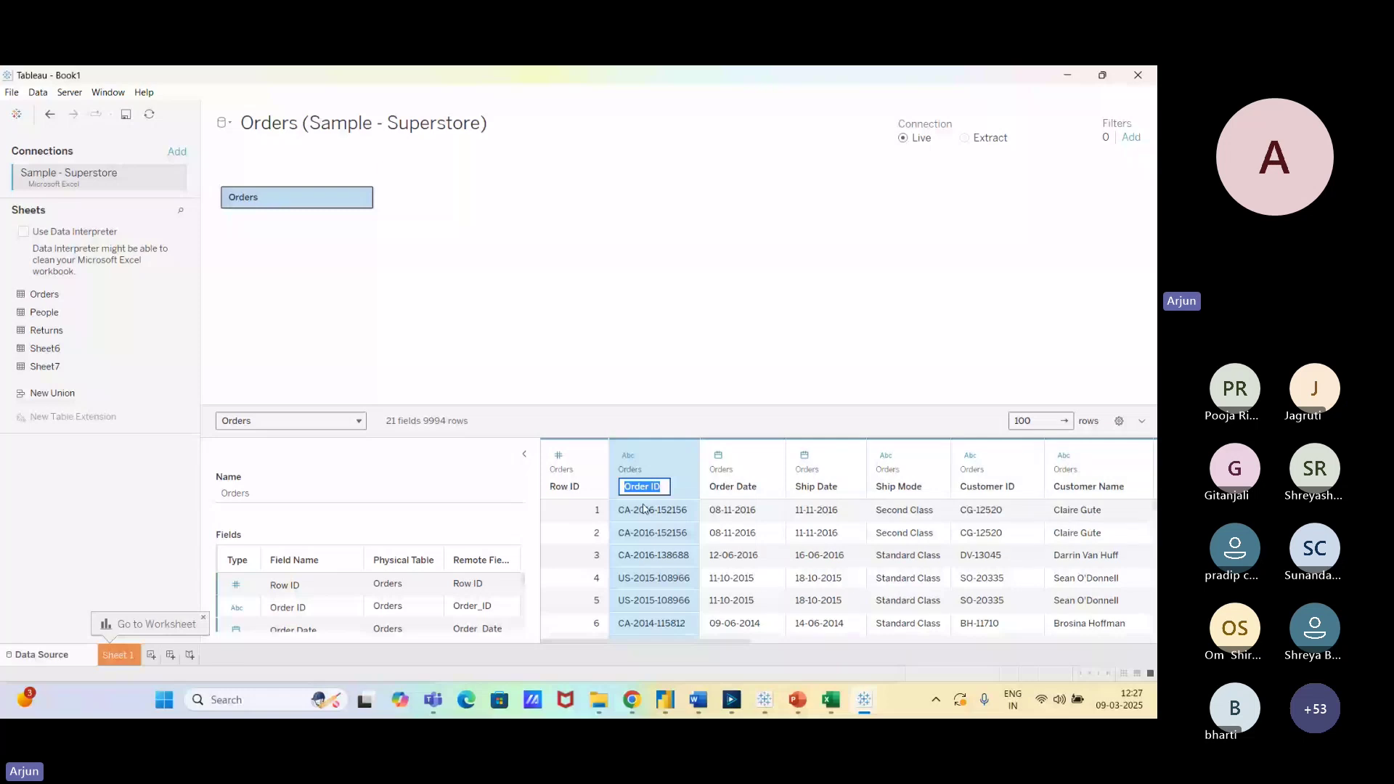
{"action": "type", "text": "Order_ID"}
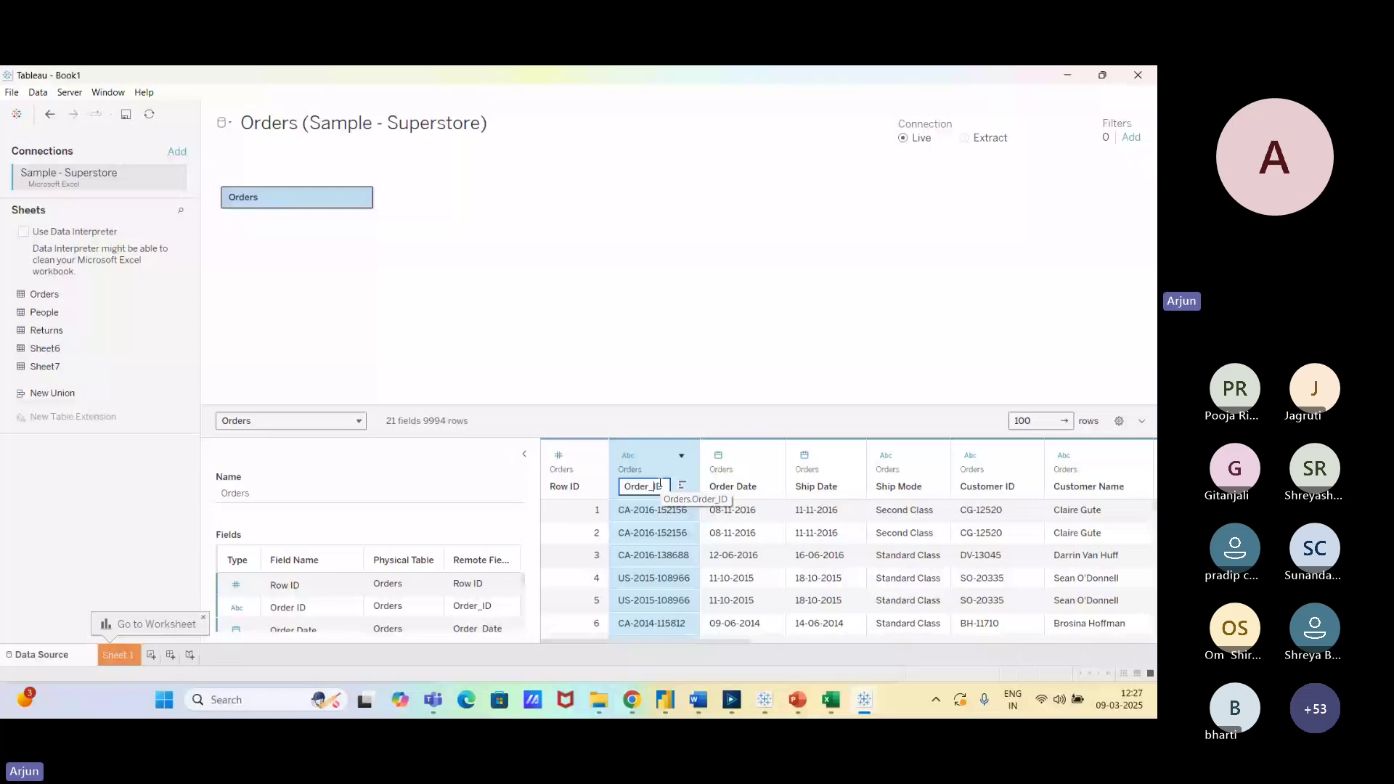
{"action": "left_click", "coordinate": [638, 352]}
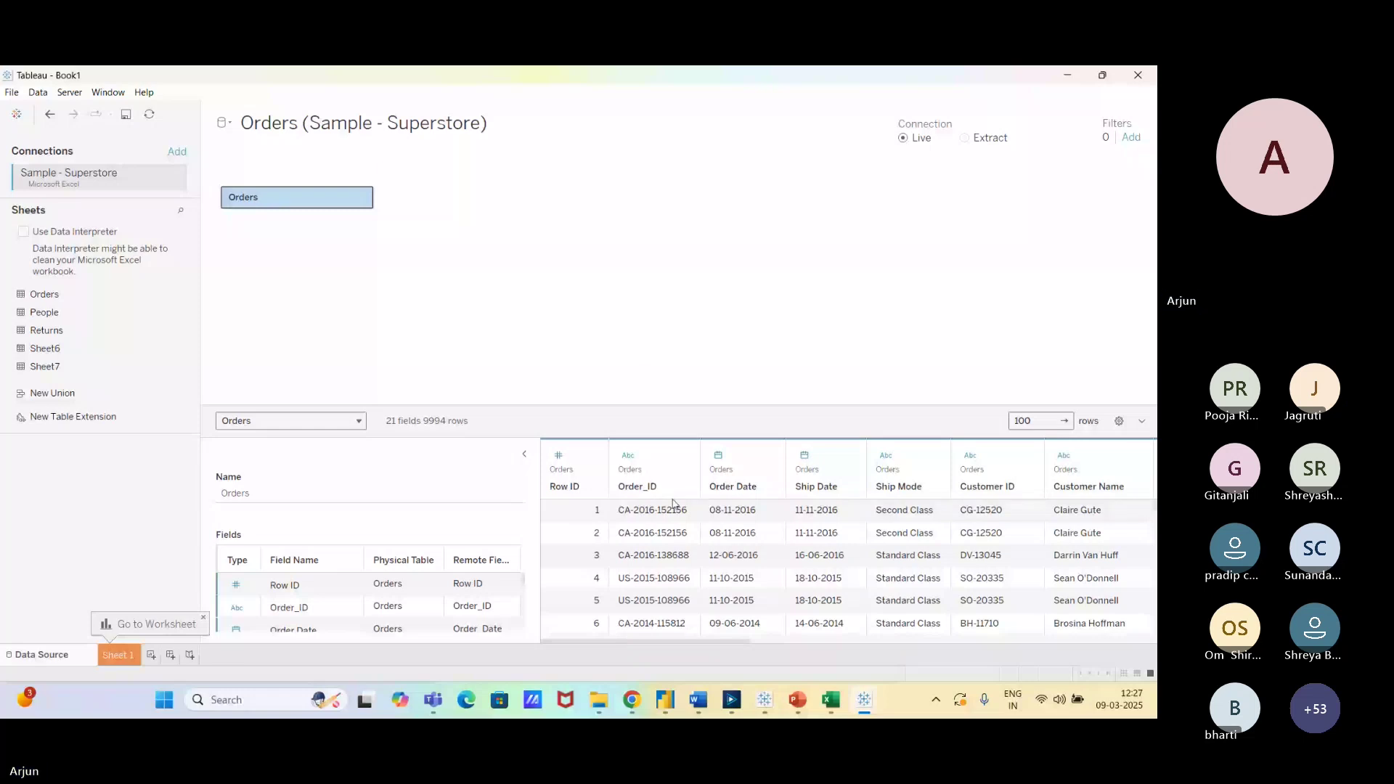
{"action": "scroll", "coordinate": [512, 488], "scroll_direction": "down", "scroll_amount": 1}
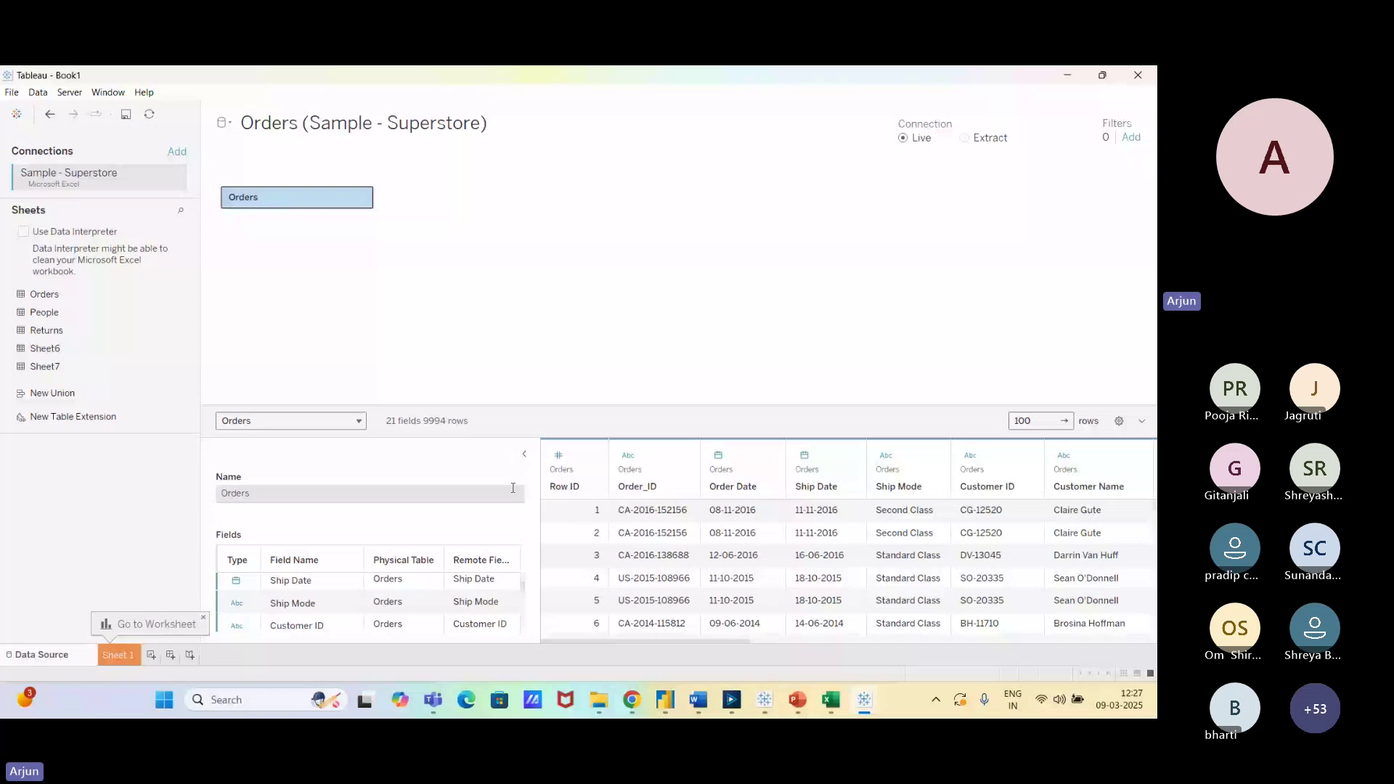
{"action": "left_click", "coordinate": [525, 454]}
Copy the Order_ID column's values, paste them into Sheet1 of the Sample - Superstore workbook in Excel, and return to Tableau.
{"action": "left_click", "coordinate": [379, 456]}
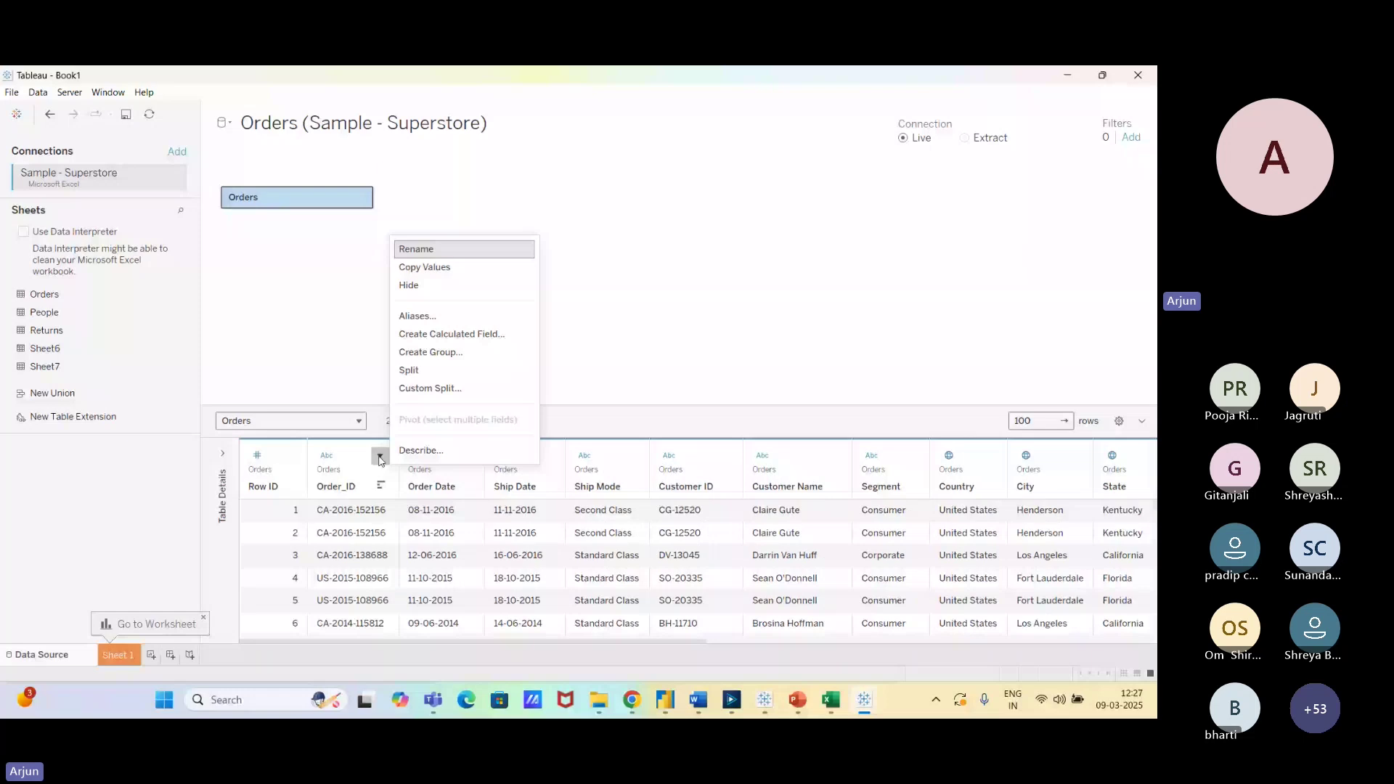
{"action": "left_click", "coordinate": [379, 456]}
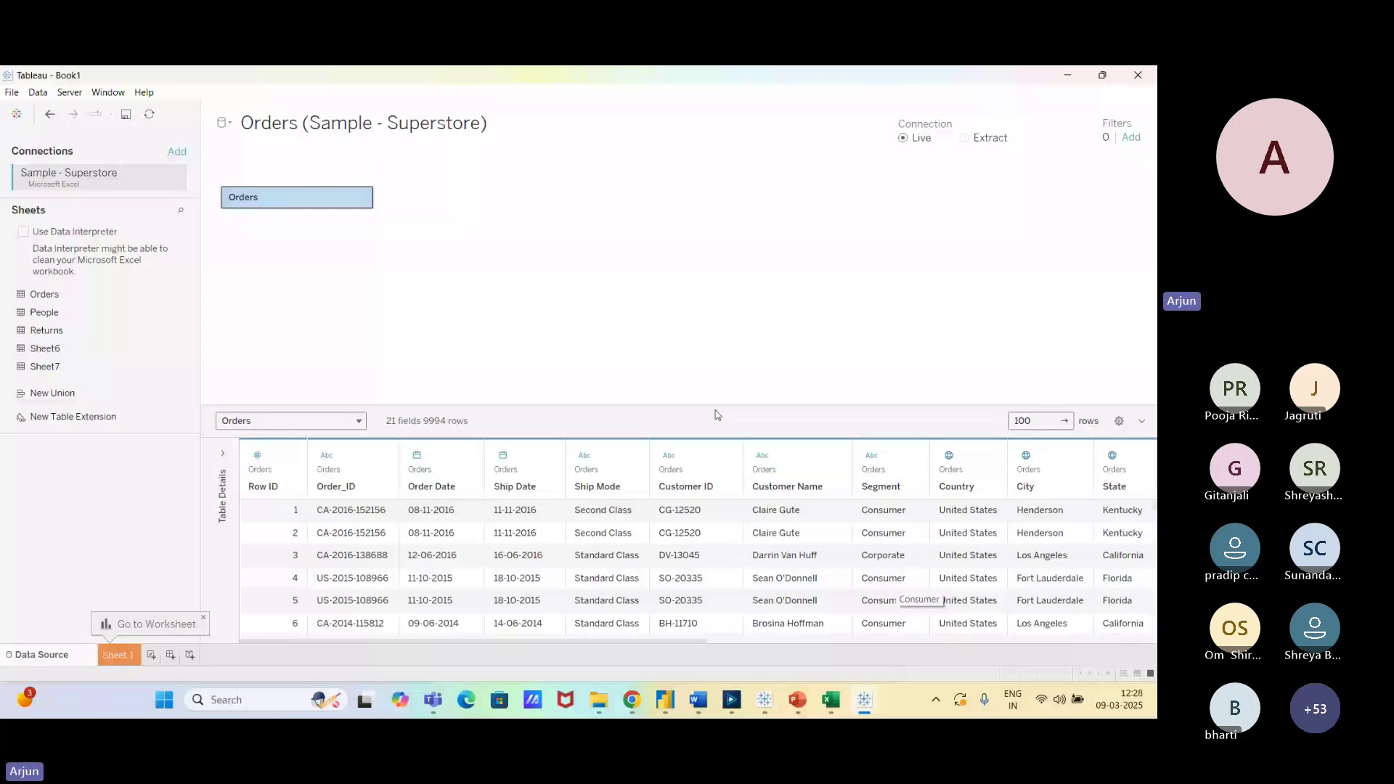
{"action": "left_click", "coordinate": [841, 702]}
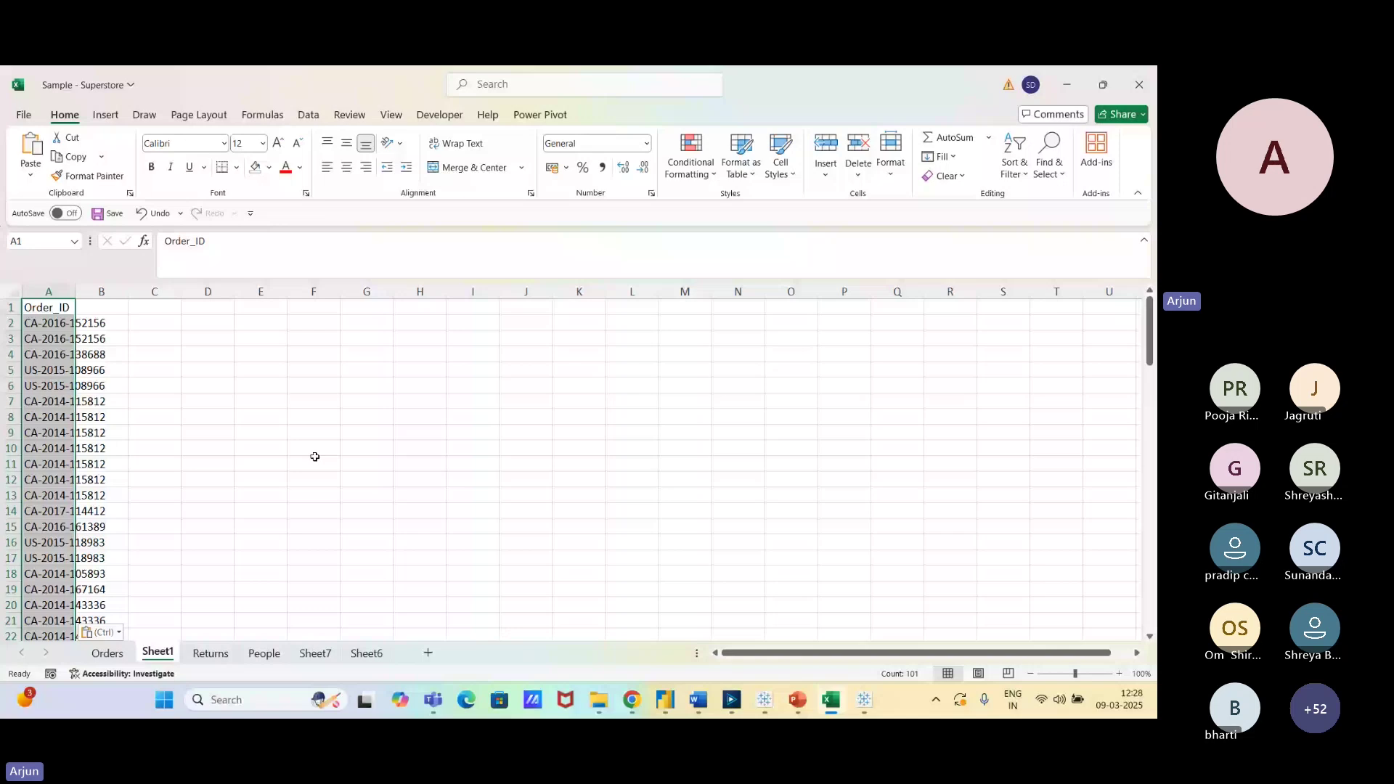
{"action": "key", "text": "Escape"}
{"action": "key", "text": "alt+Tab"}
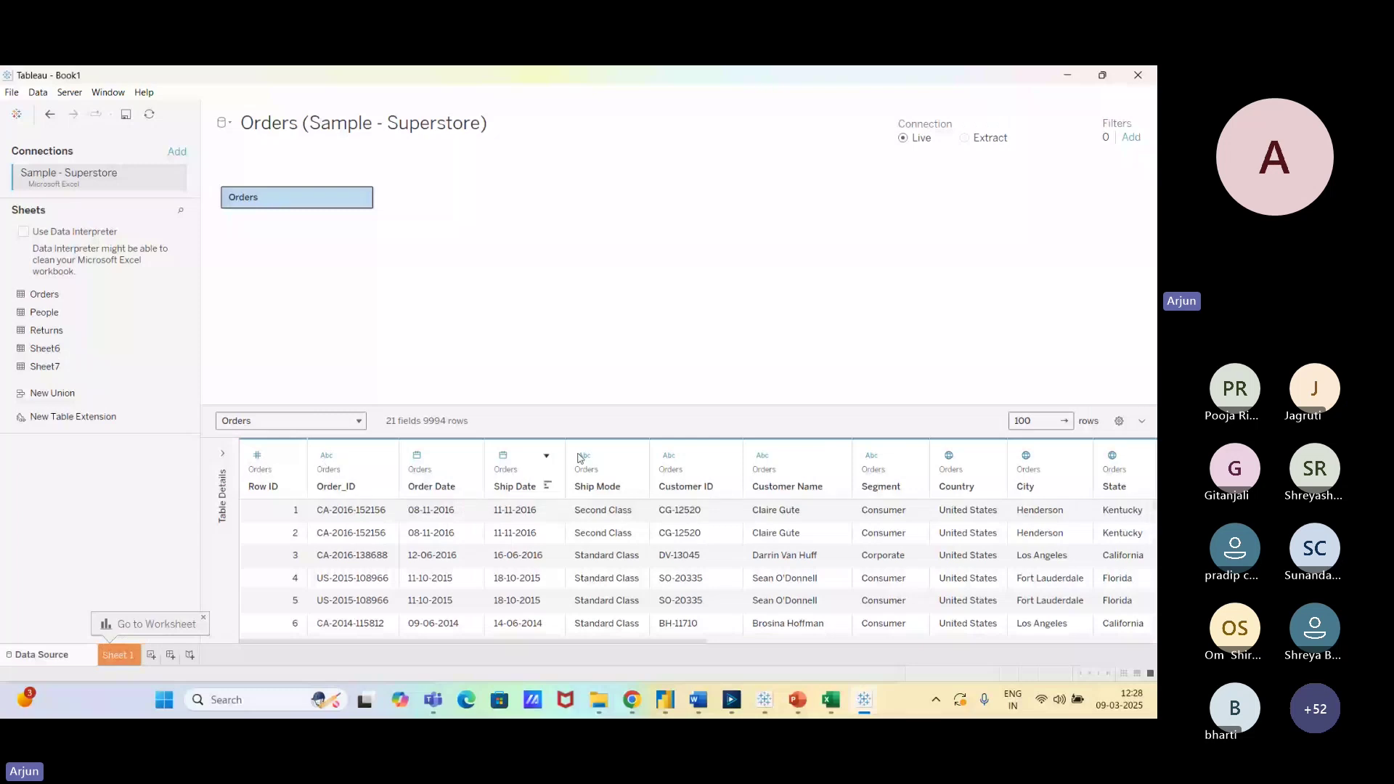
{"action": "key", "text": "alt+Tab"}
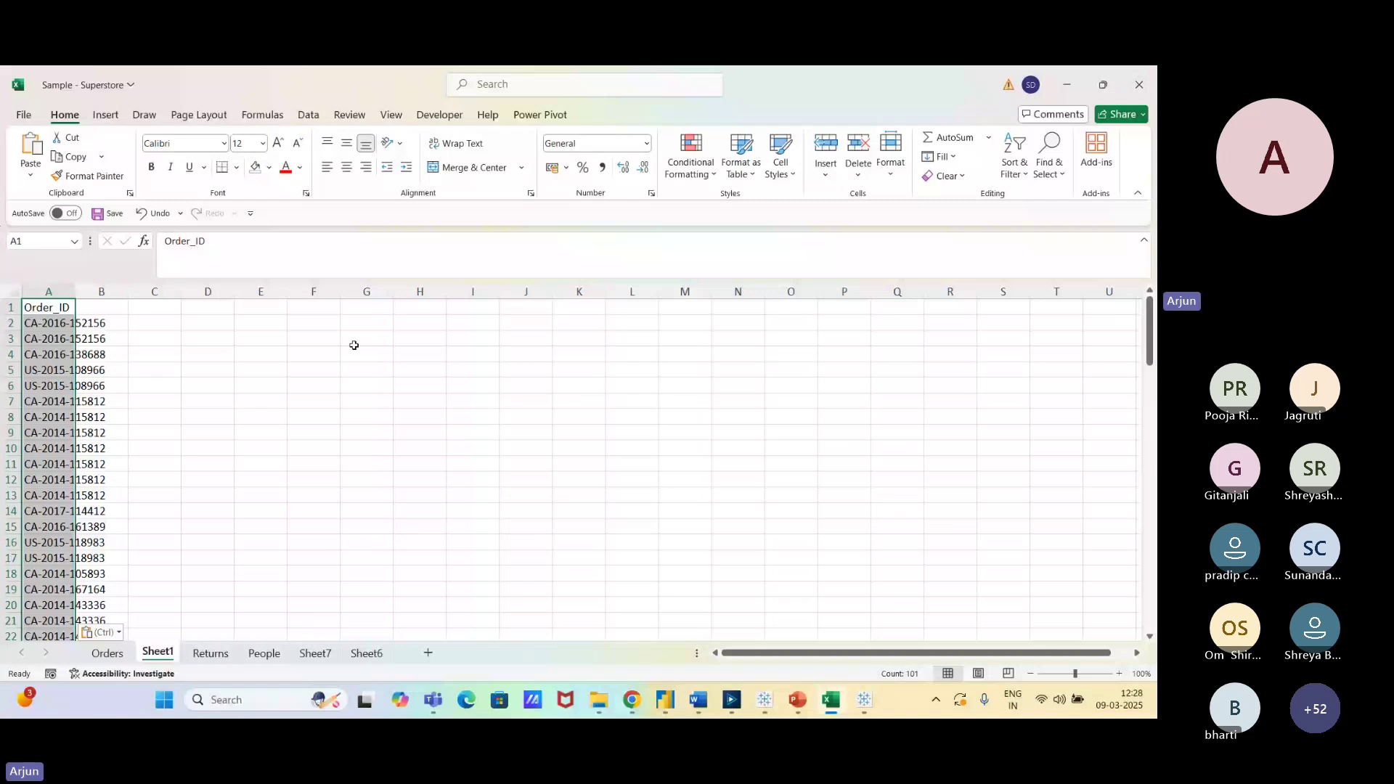
{"action": "key", "text": "alt+Tab"}
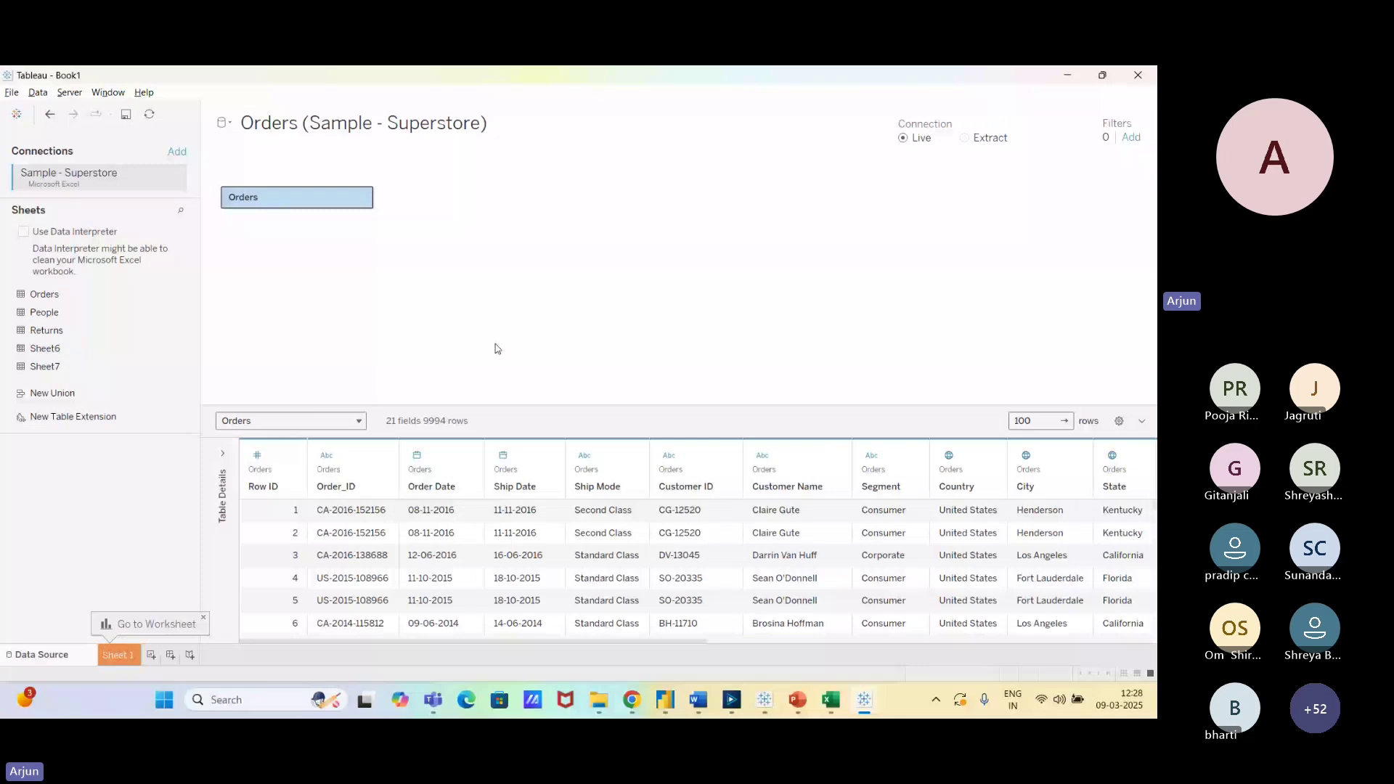
Hide the Order_ID column in the Orders data source and undo the hiding.
{"action": "left_click", "coordinate": [380, 456]}
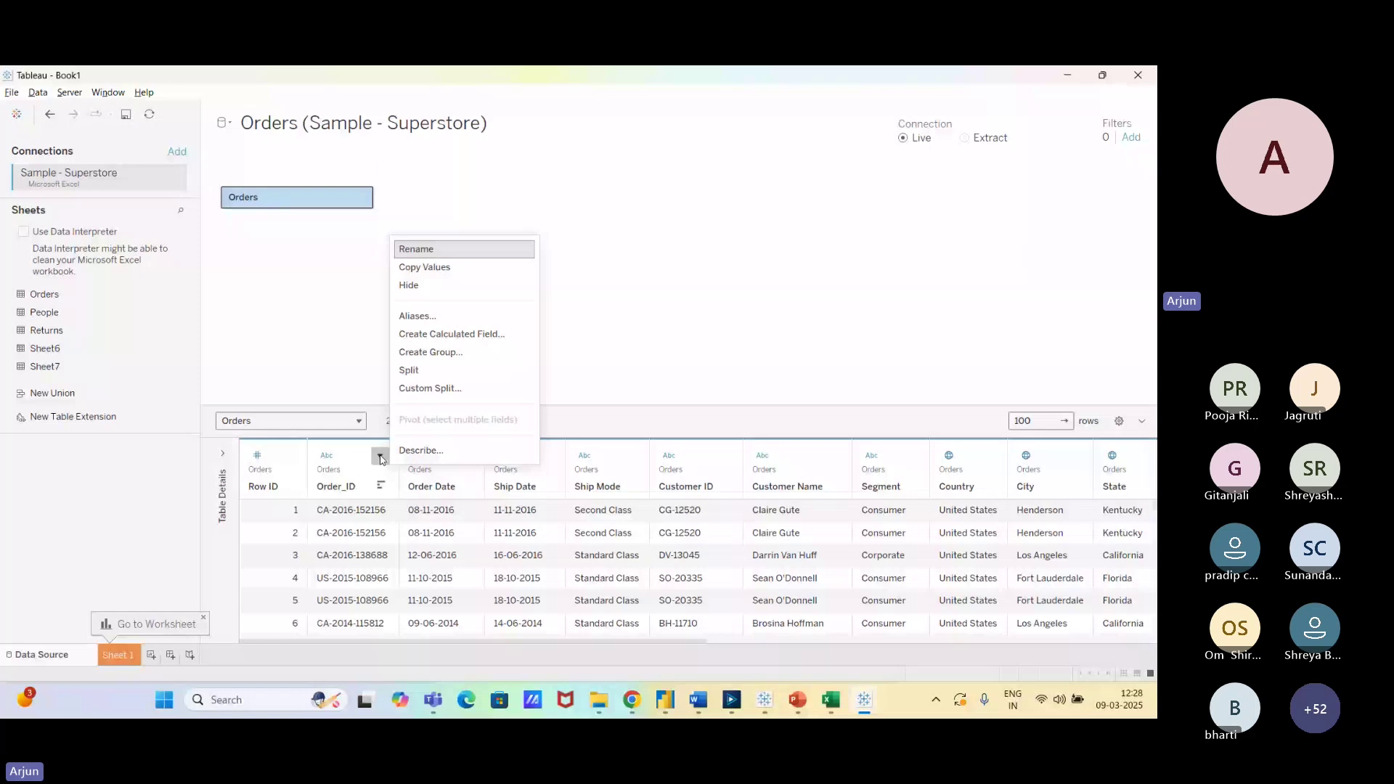
{"action": "left_click", "coordinate": [718, 326]}
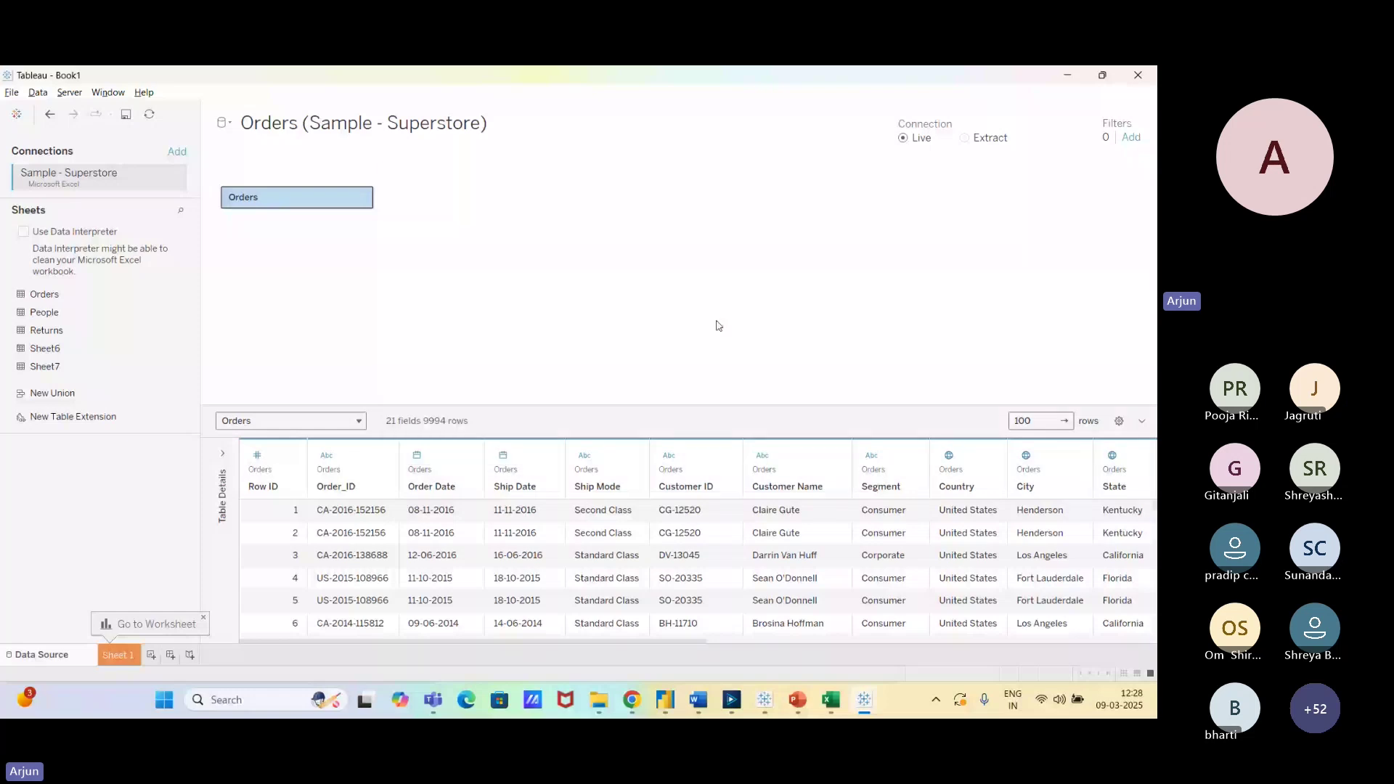
{"action": "left_click_drag", "start_coordinate": [471, 641], "coordinate": [926, 687]}
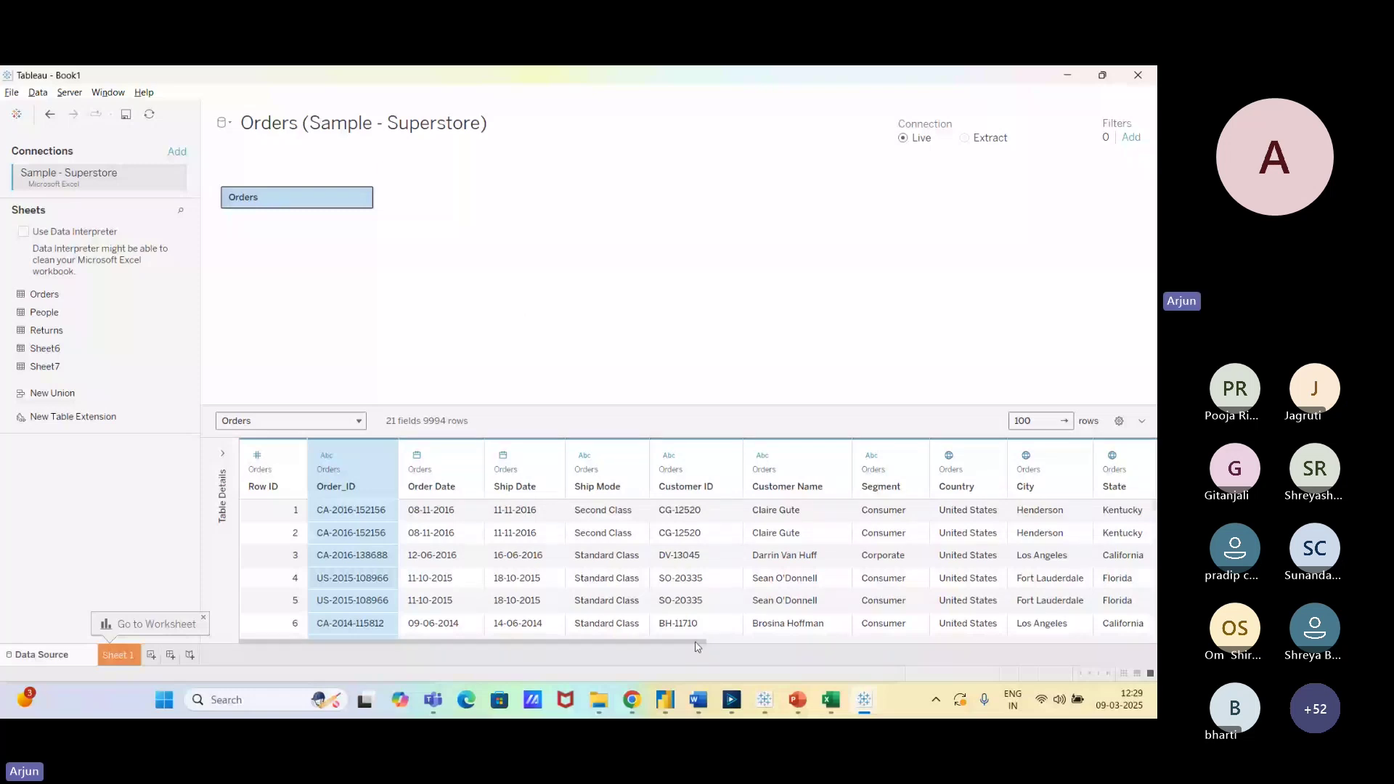
{"action": "left_click_drag", "start_coordinate": [696, 646], "coordinate": [1082, 651]}
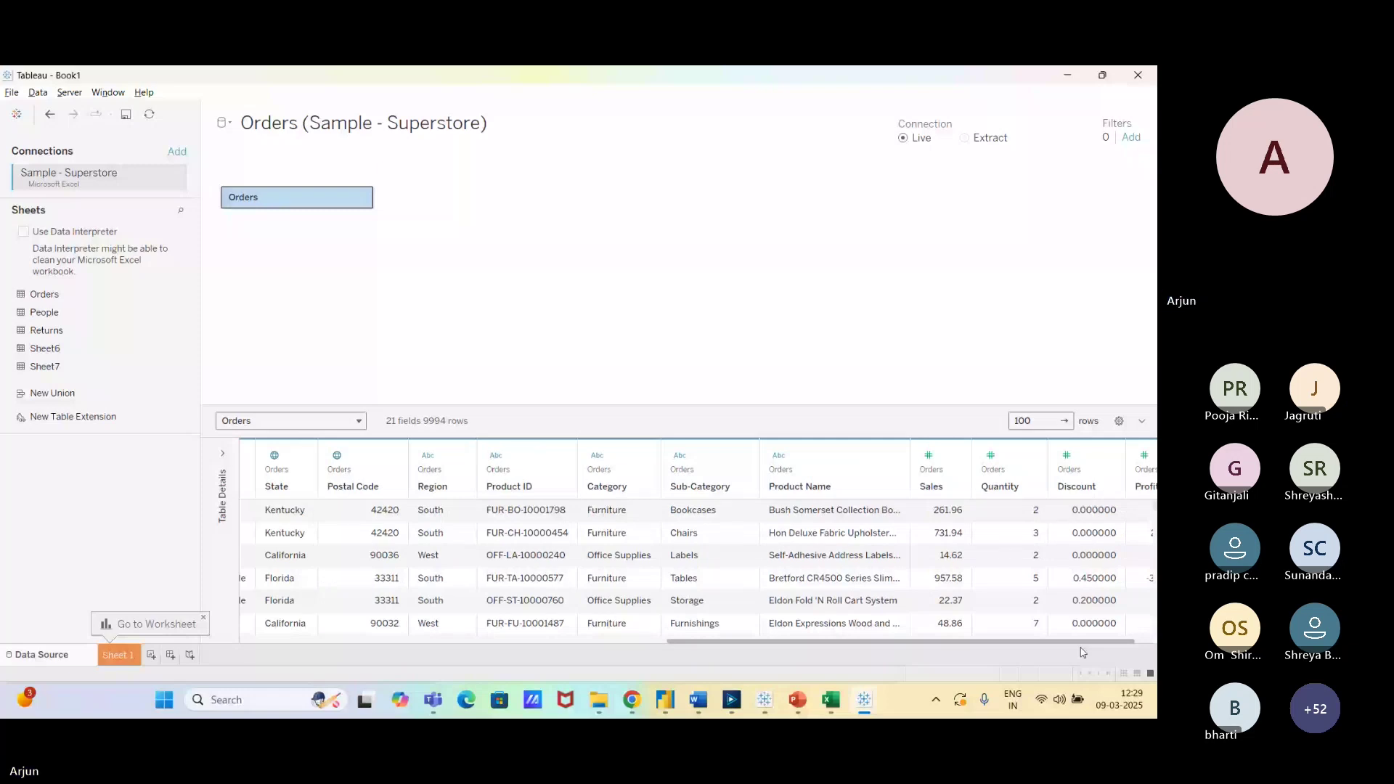
{"action": "left_click_drag", "start_coordinate": [1082, 652], "coordinate": [655, 650]}
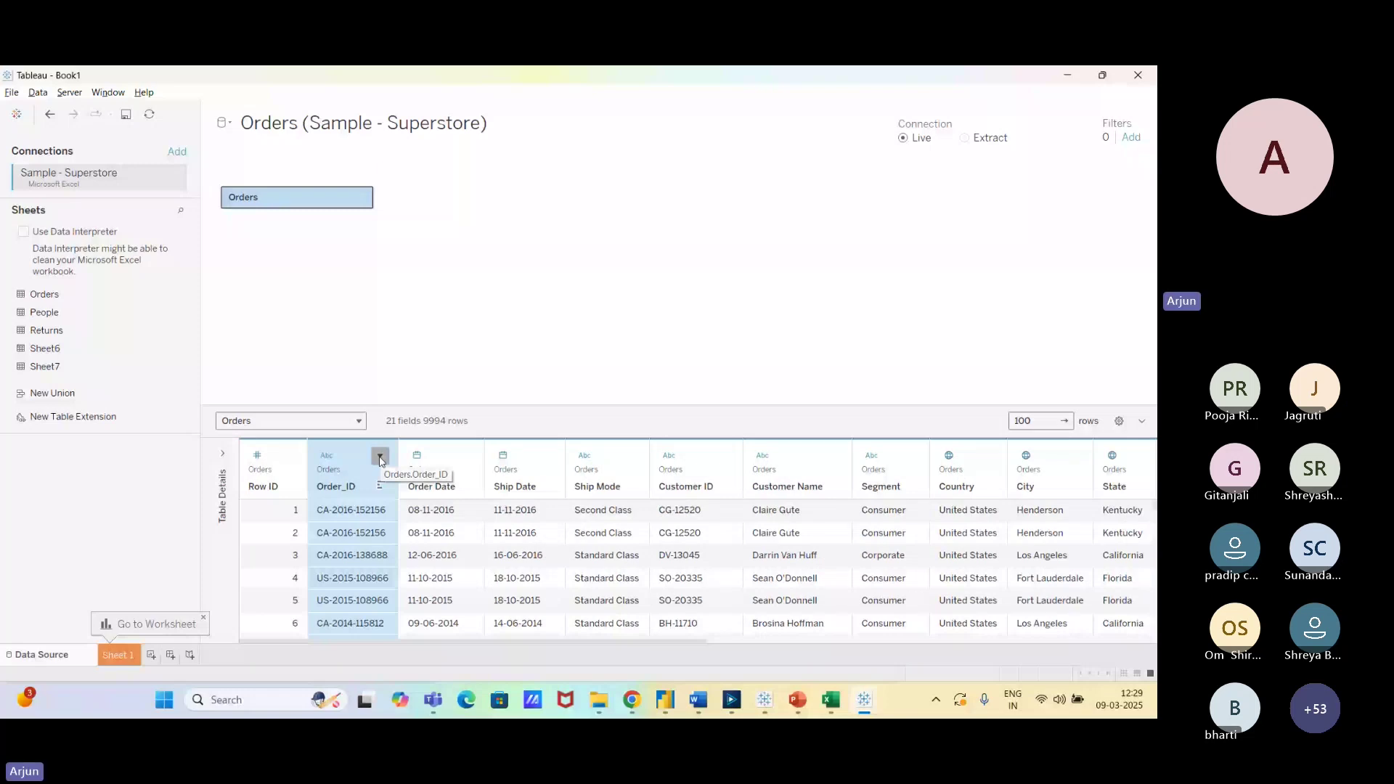
{"action": "left_click", "coordinate": [379, 460]}
{"action": "left_click", "coordinate": [483, 368]}
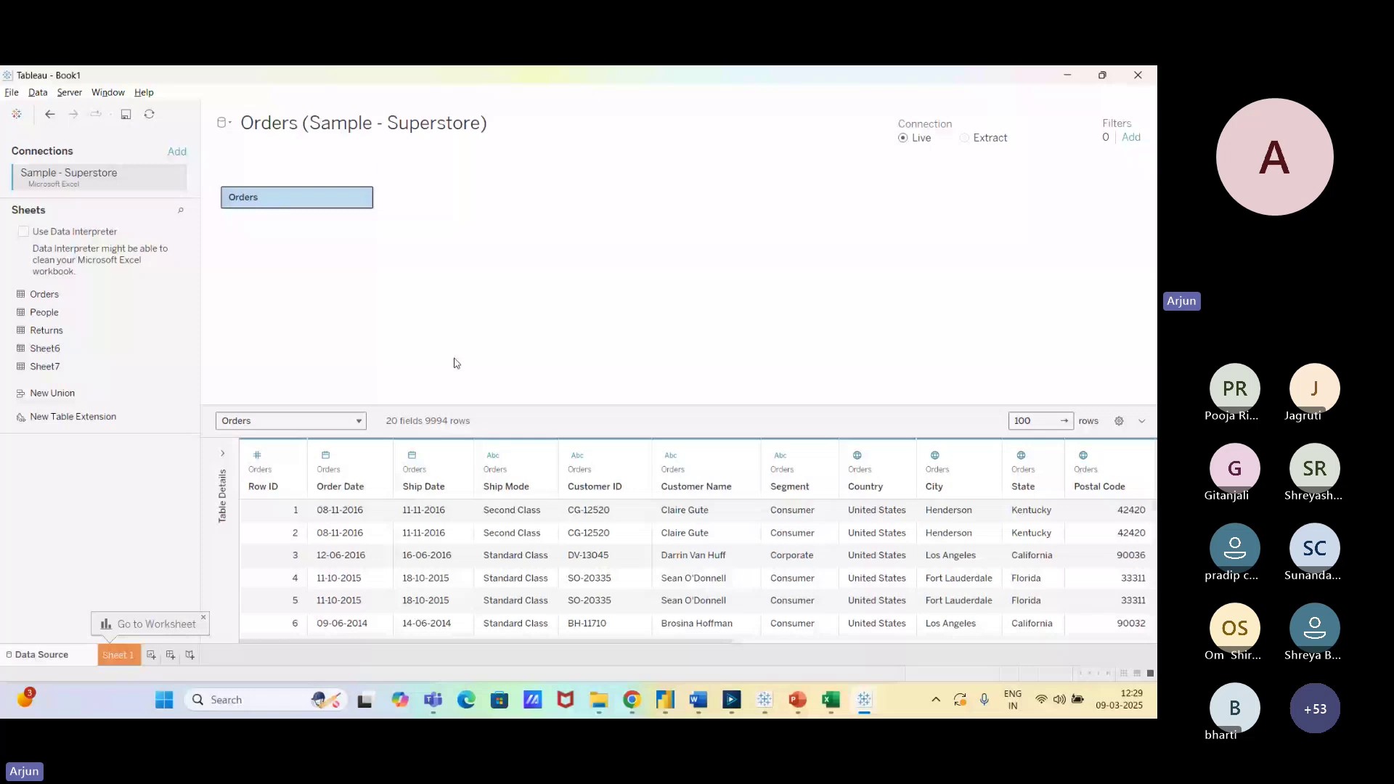
{"action": "key", "text": "ctrl+z"}
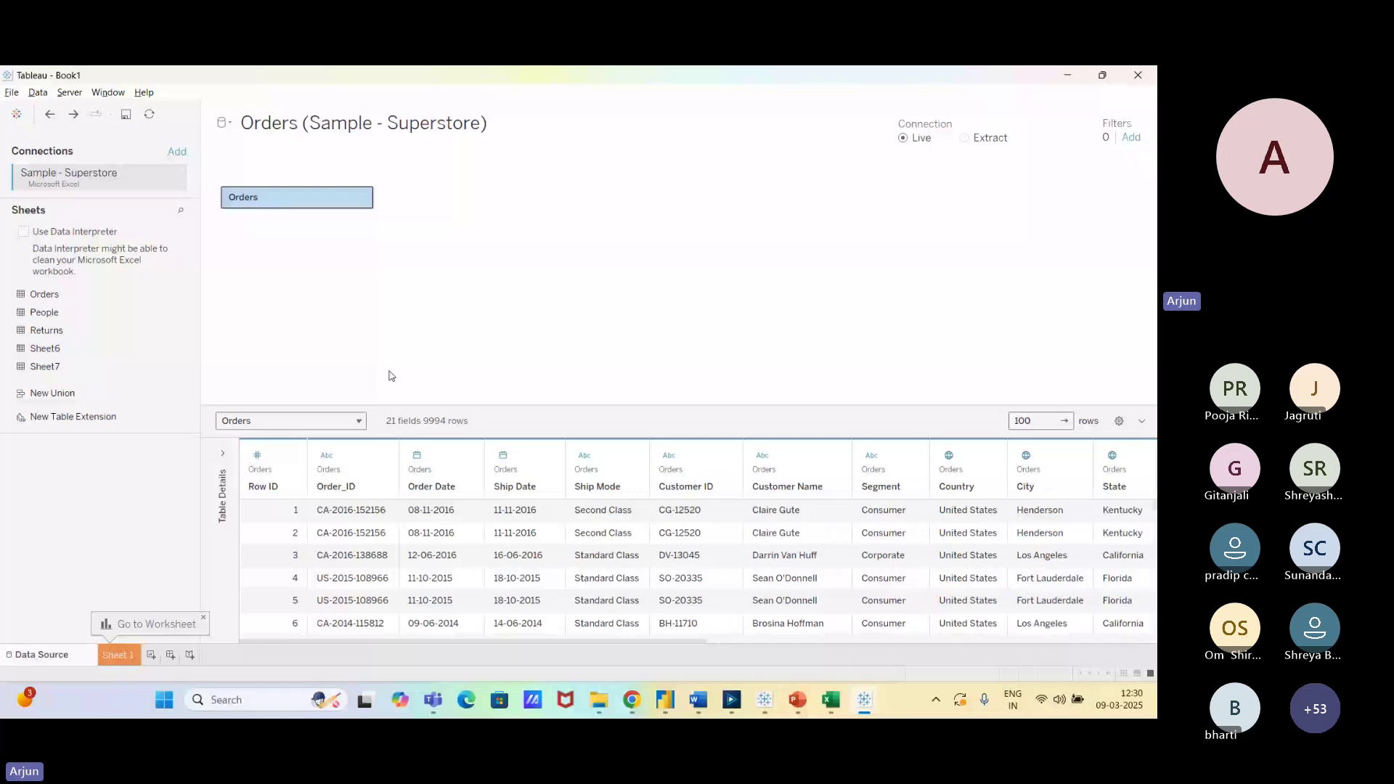
Hide the Order_ID column again to compare Sheet 1's field list with and without it, and restore the column in the data source.
{"action": "left_click", "coordinate": [118, 655]}
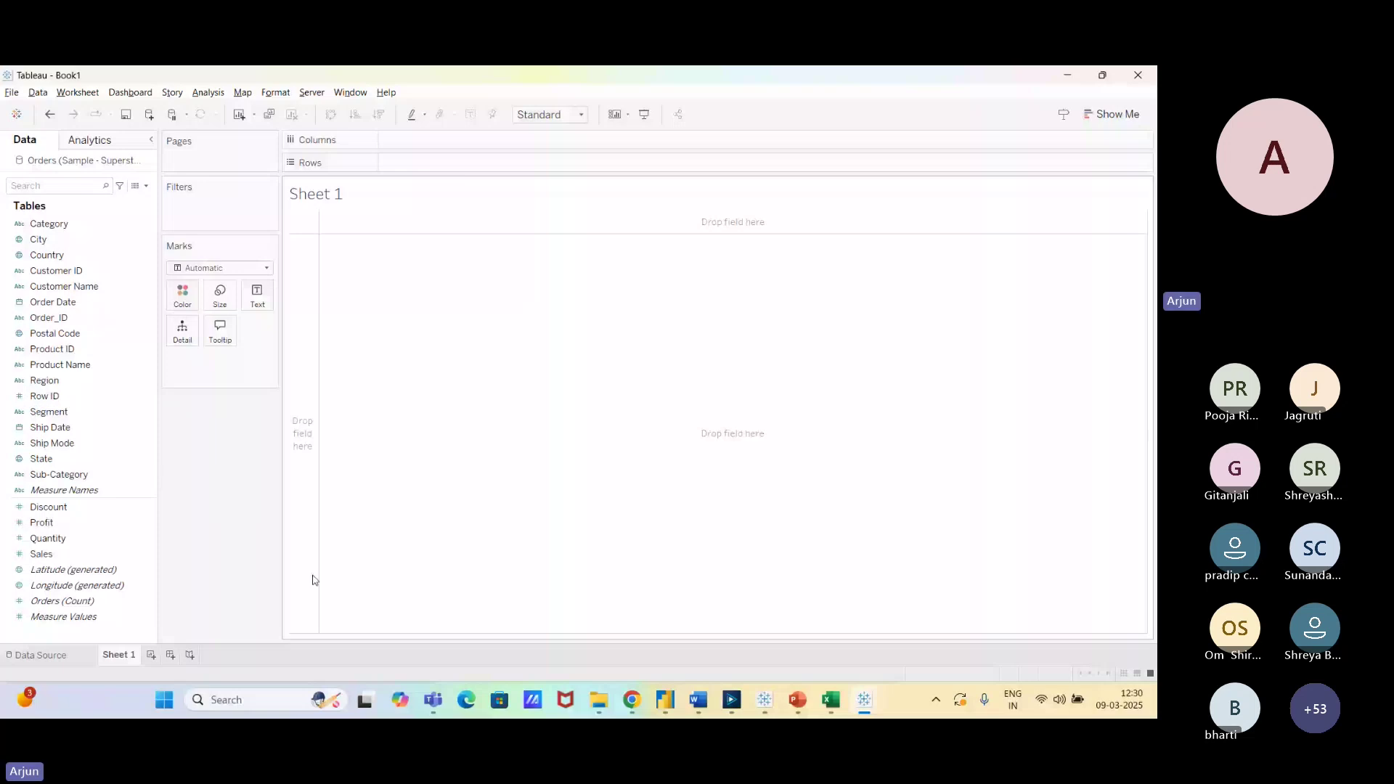
{"action": "left_click", "coordinate": [41, 655]}
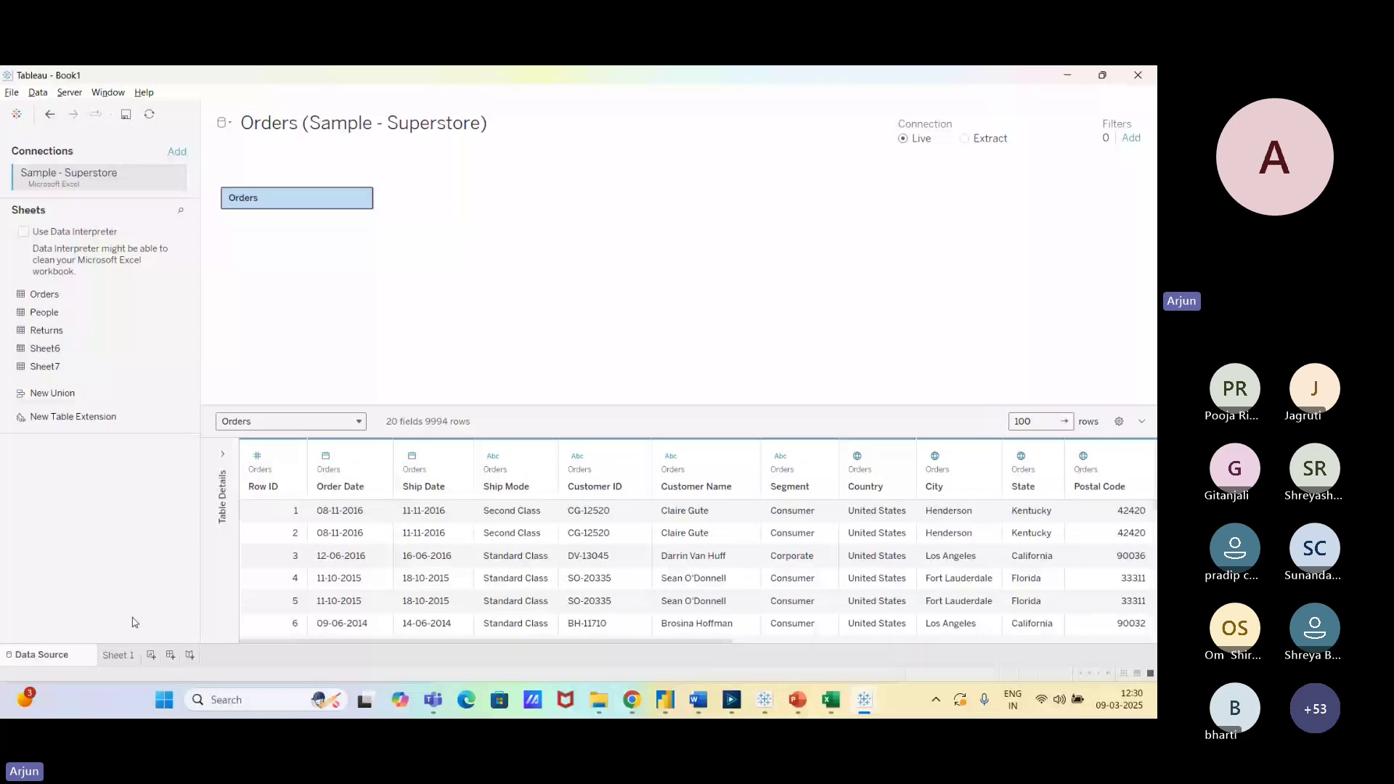
{"action": "left_click", "coordinate": [118, 654]}
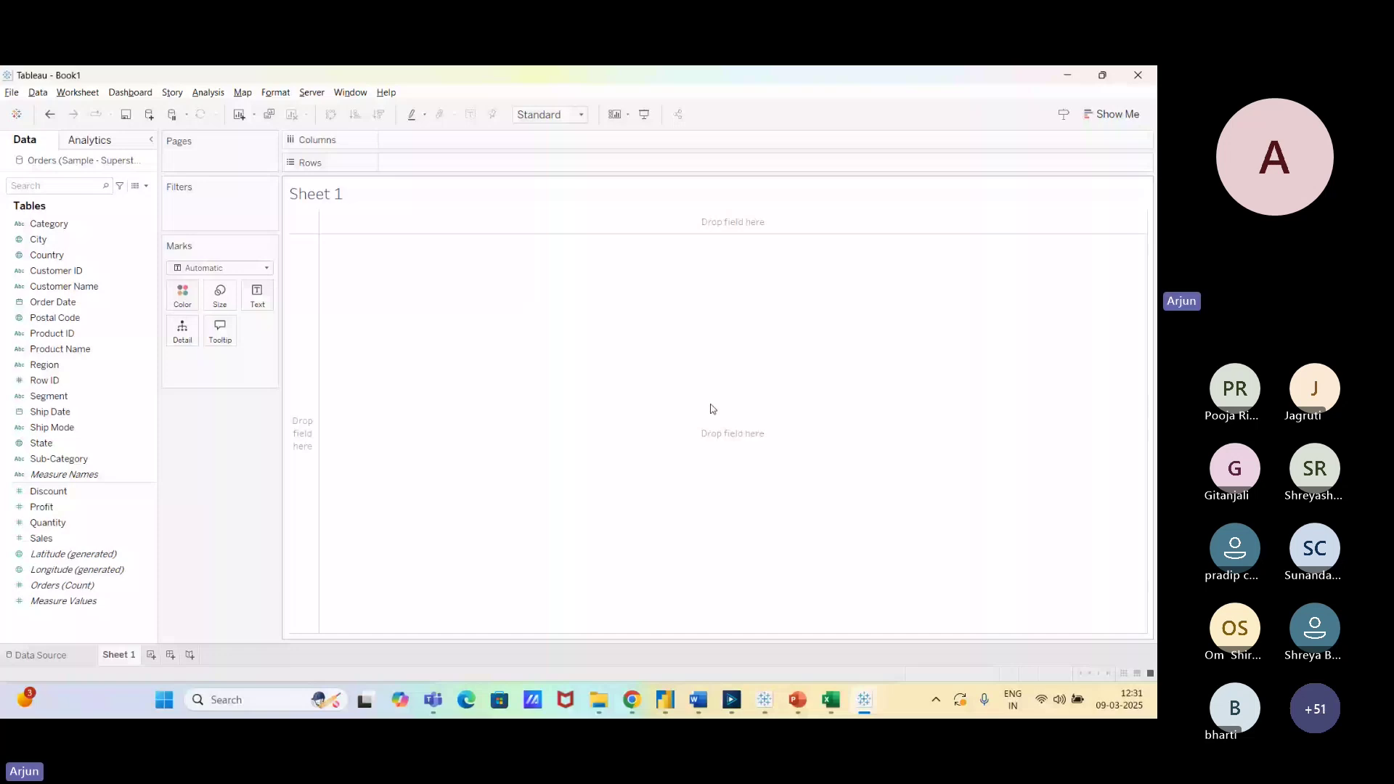
{"action": "left_click", "coordinate": [145, 186]}
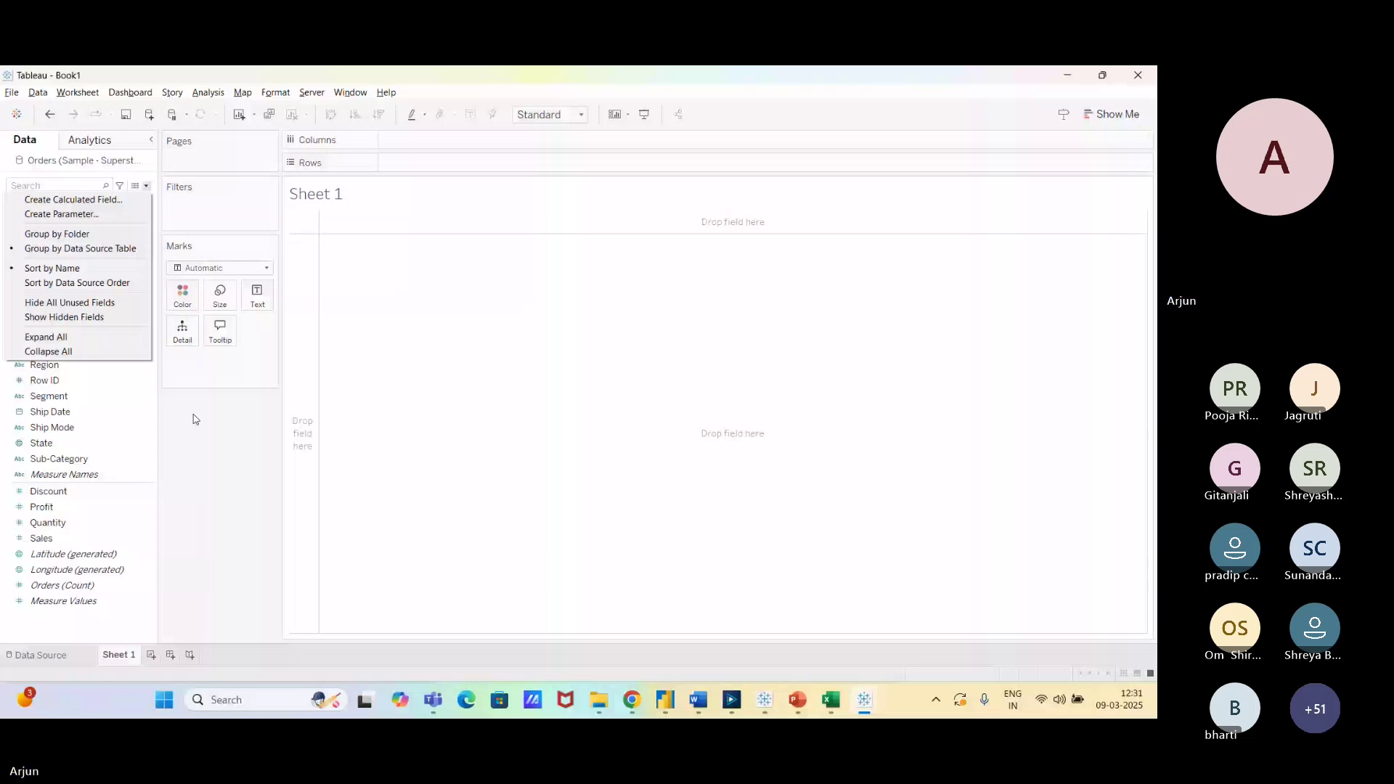
{"action": "left_click", "coordinate": [79, 463]}
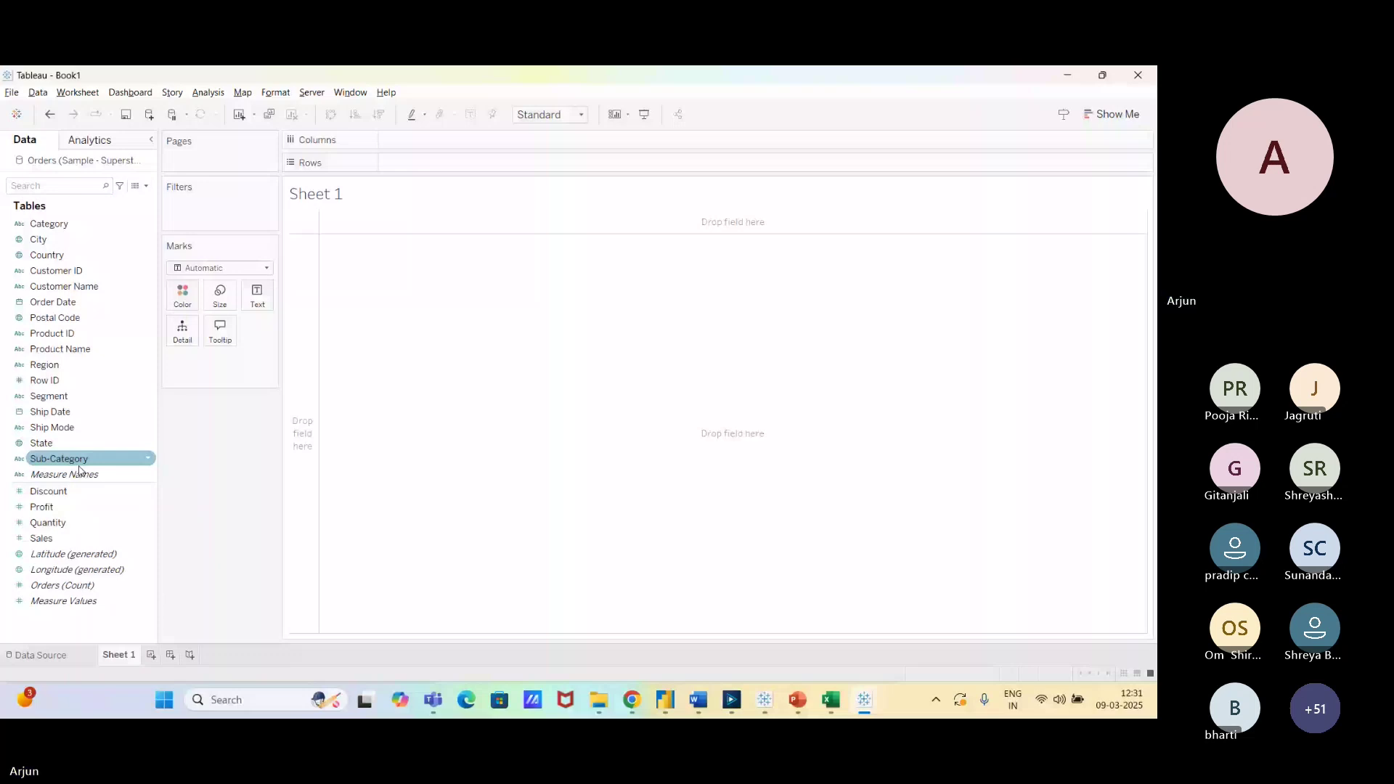
{"action": "left_click_drag", "start_coordinate": [79, 467], "coordinate": [87, 476]}
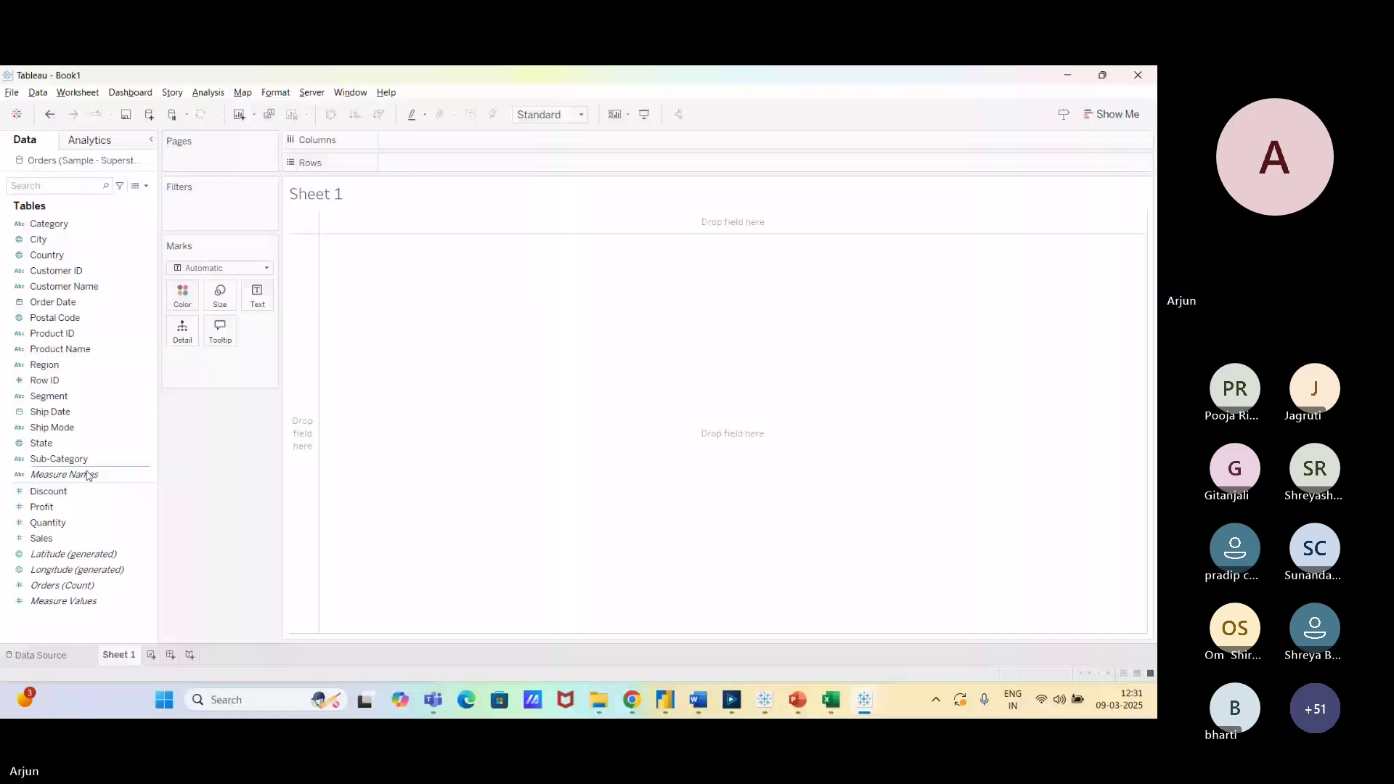
{"action": "left_click", "coordinate": [72, 657]}
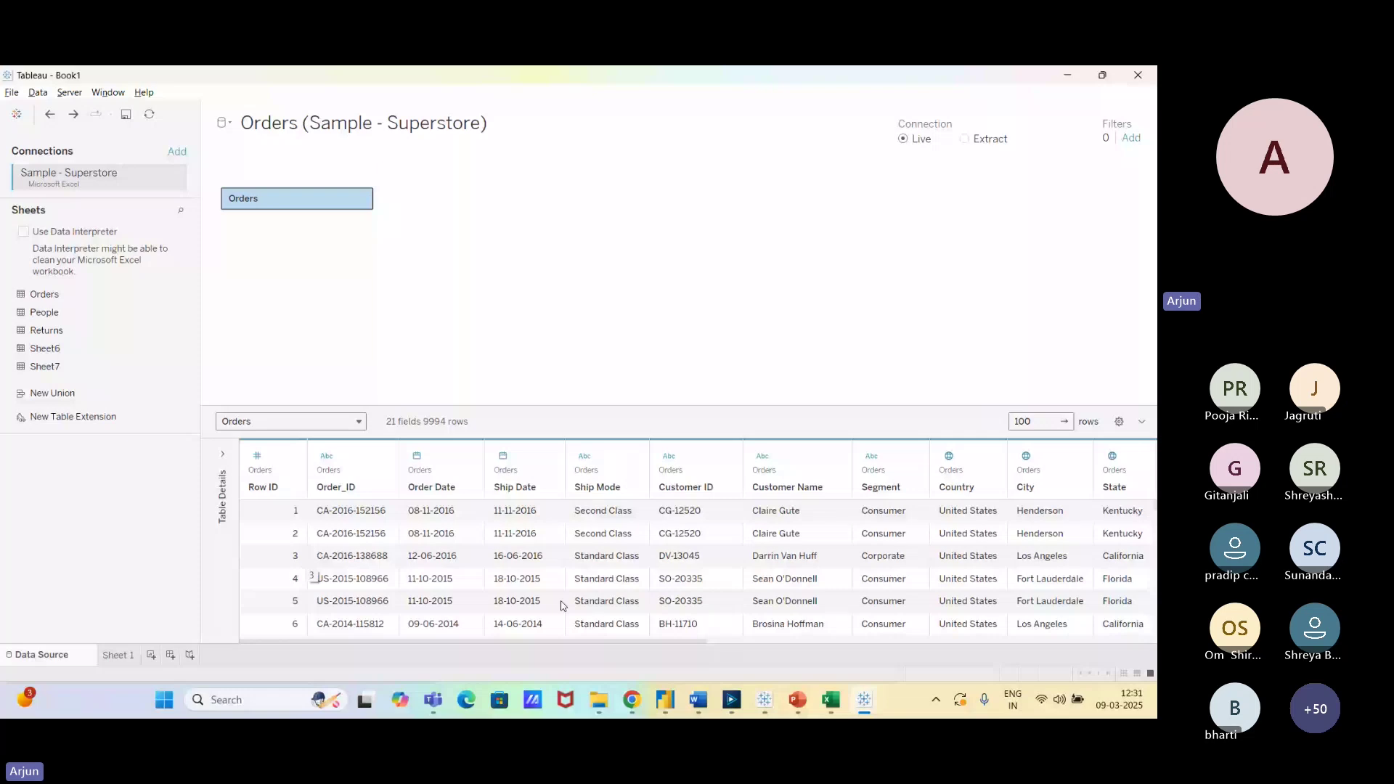
Examine the Orders columns through Profit in the data source and how Sheet 1's field list separates dimensions from measures.
{"action": "scroll", "coordinate": [566, 624], "scroll_direction": "right", "scroll_amount": 5}
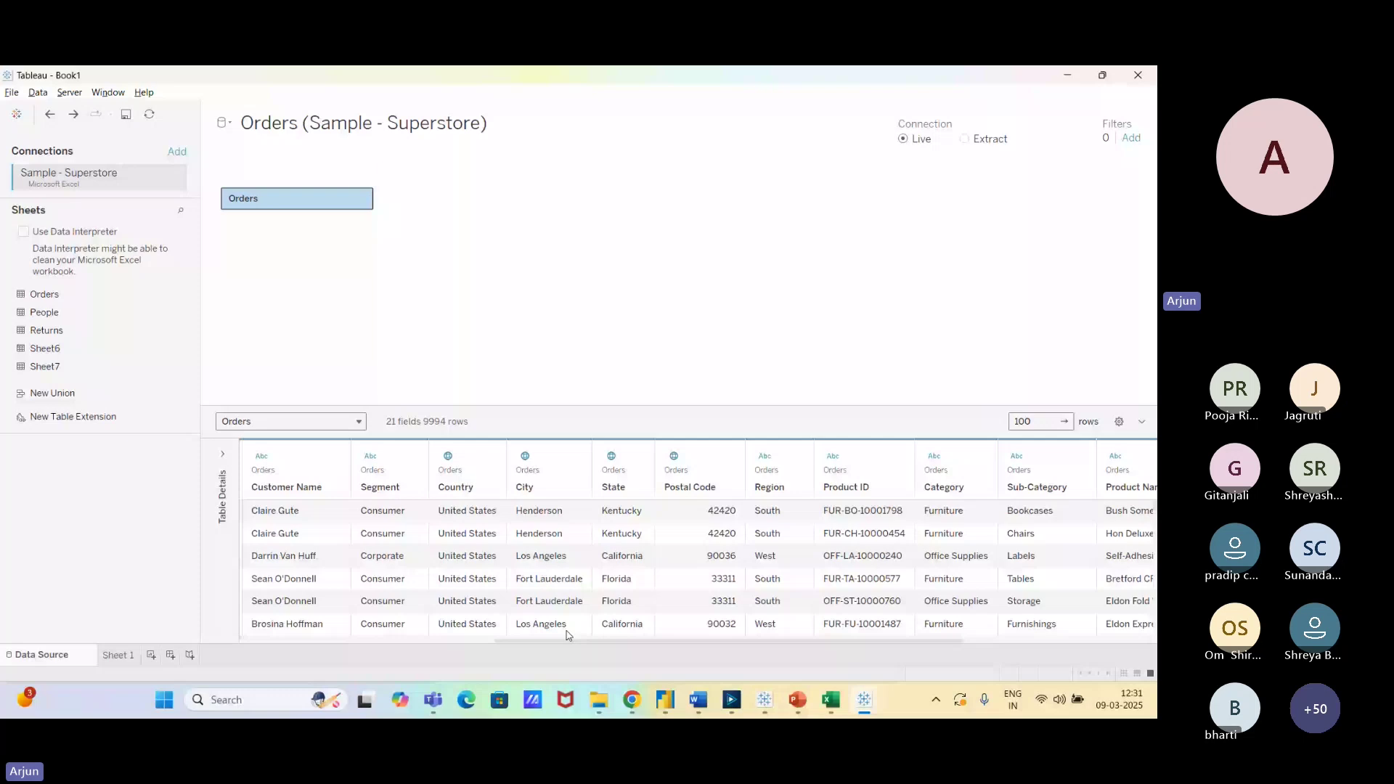
{"action": "scroll", "coordinate": [567, 635], "scroll_direction": "right", "scroll_amount": 5}
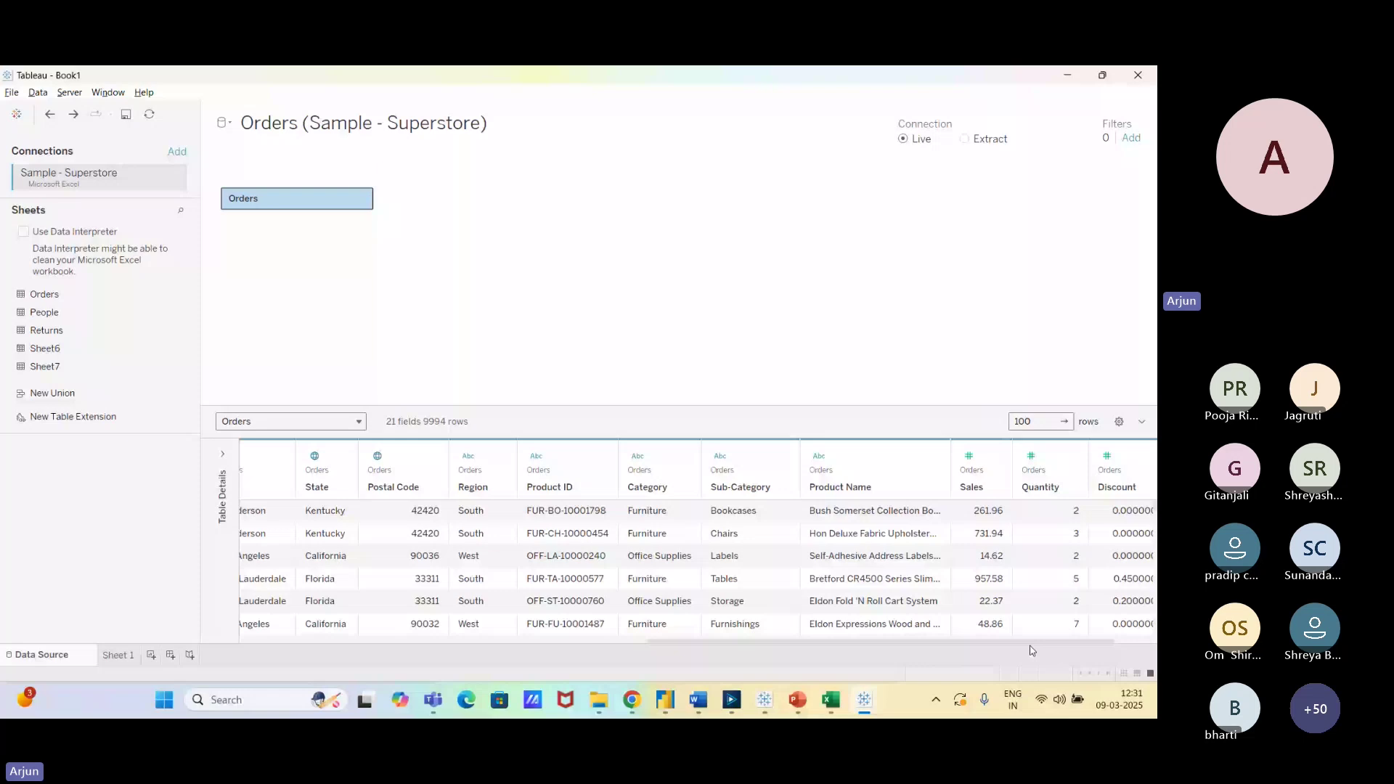
{"action": "scroll", "coordinate": [1033, 649], "scroll_direction": "right", "scroll_amount": 2}
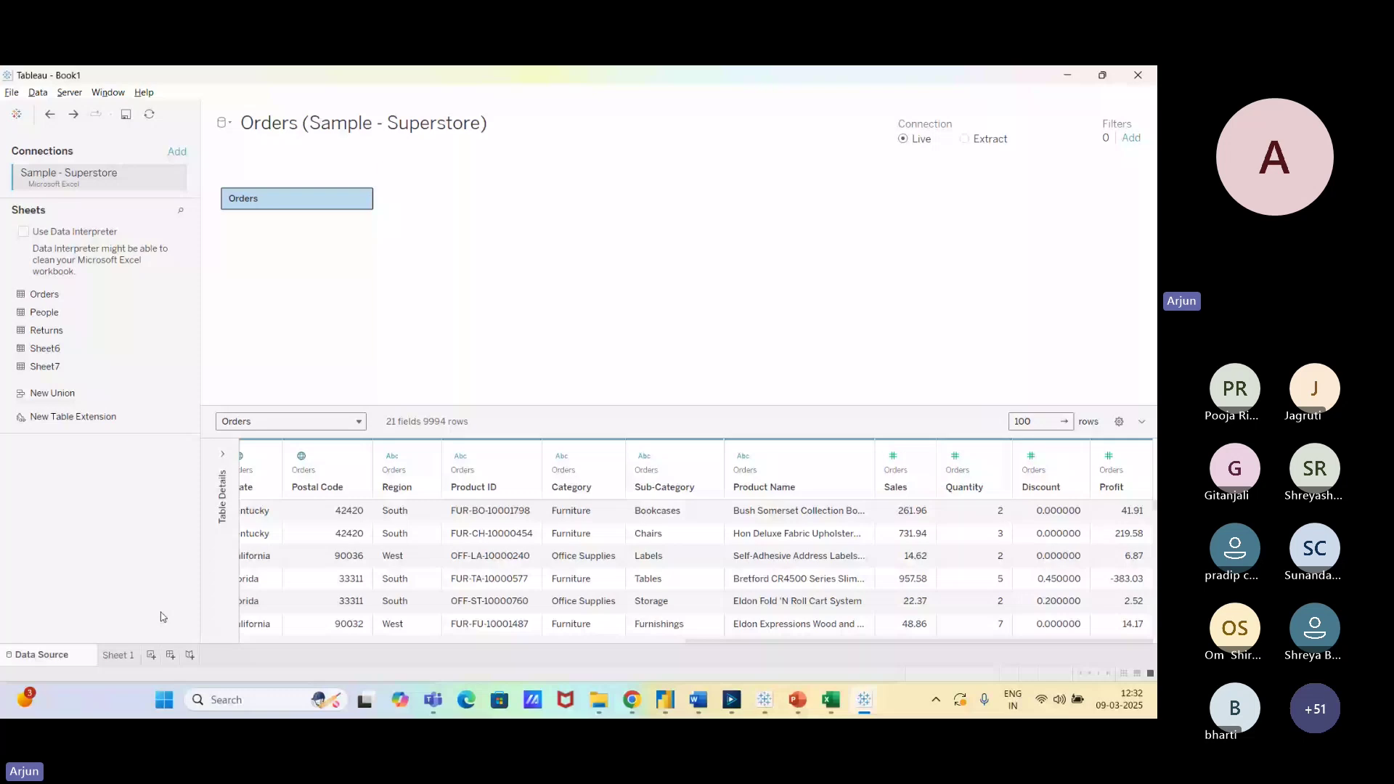
{"action": "left_click", "coordinate": [118, 654]}
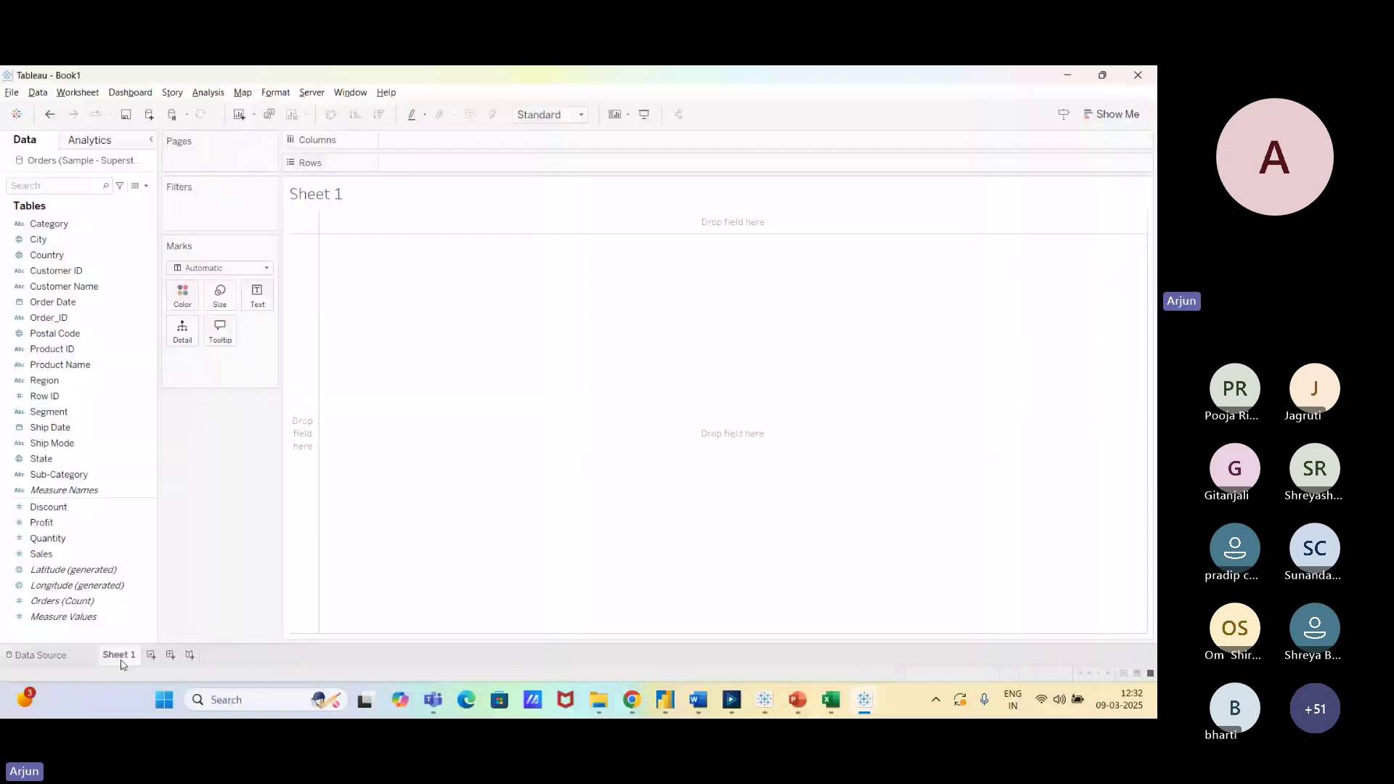
{"action": "left_click", "coordinate": [121, 521]}
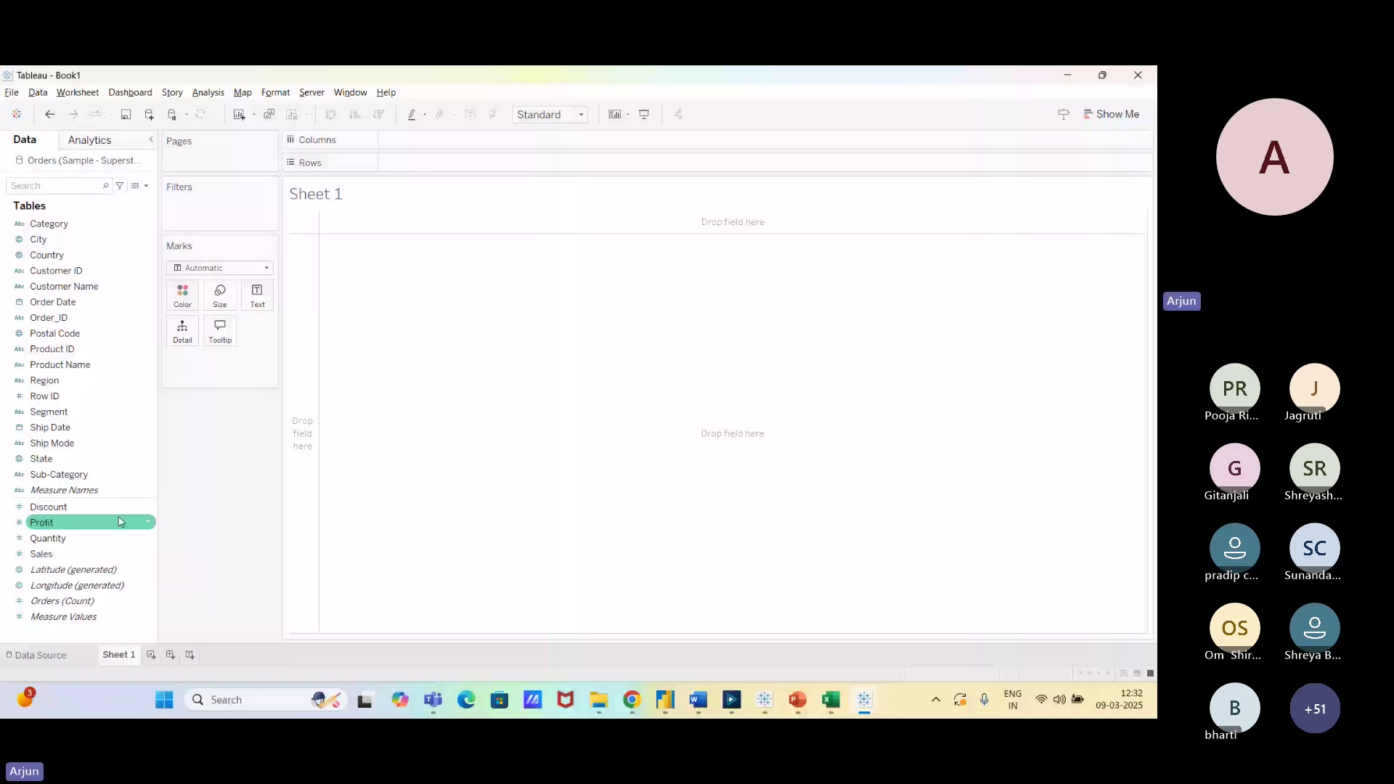
{"action": "left_click", "coordinate": [31, 512]}
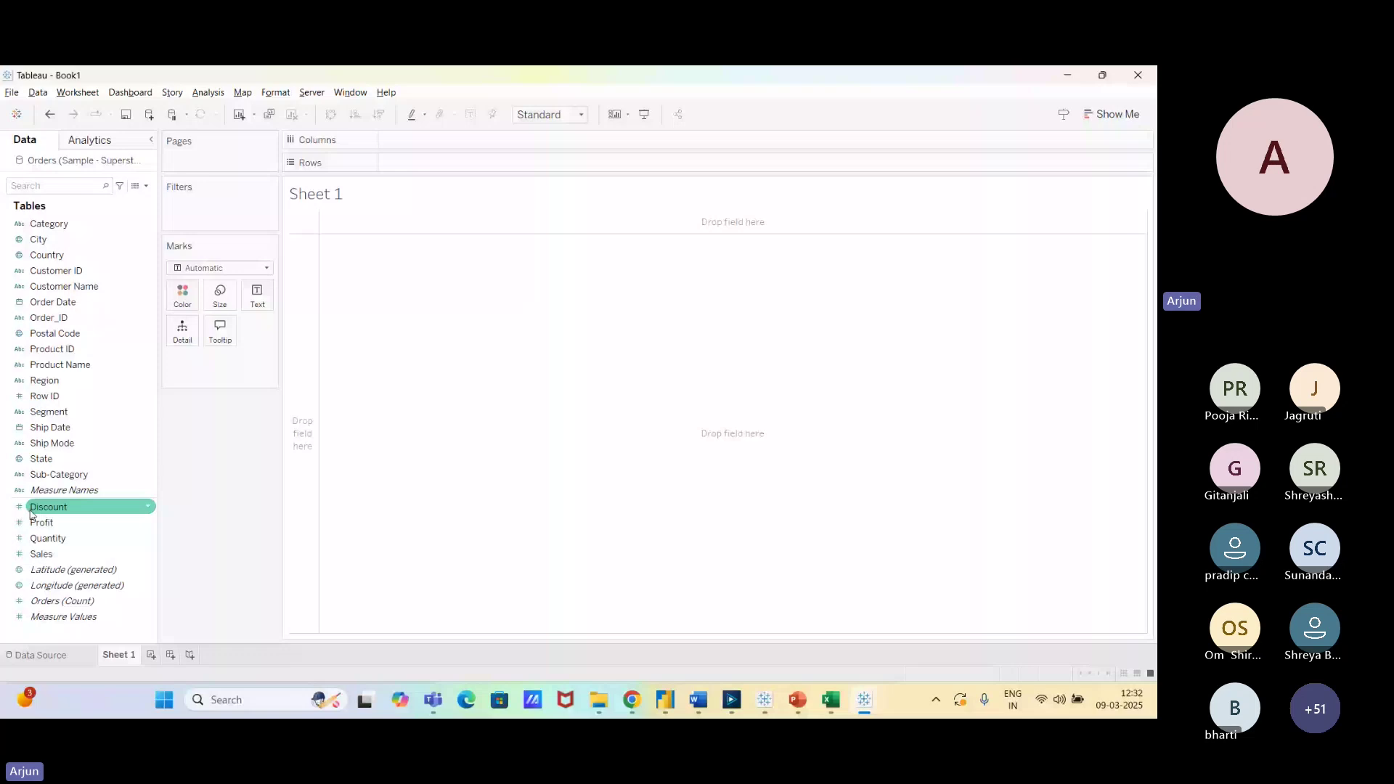
{"action": "left_click", "coordinate": [48, 243]}
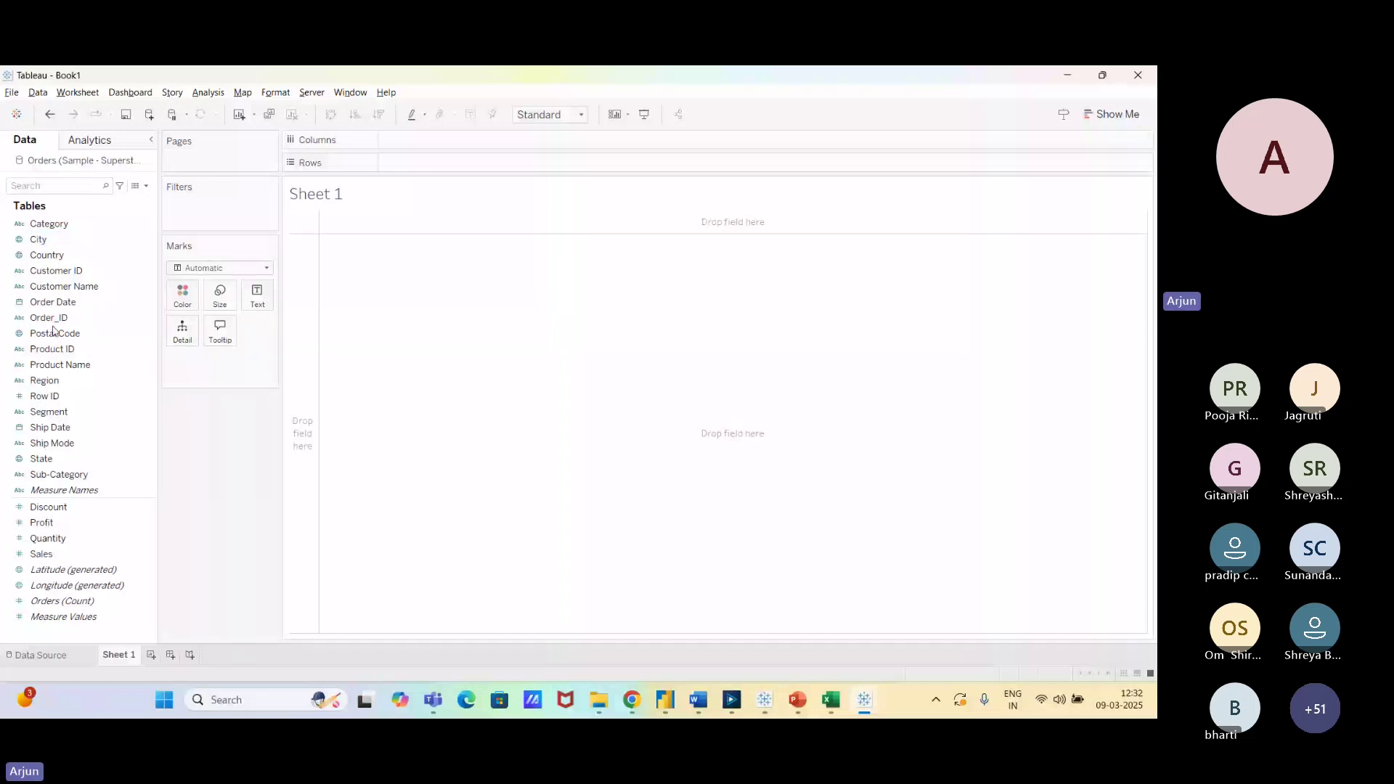
{"action": "left_click", "coordinate": [58, 617]}
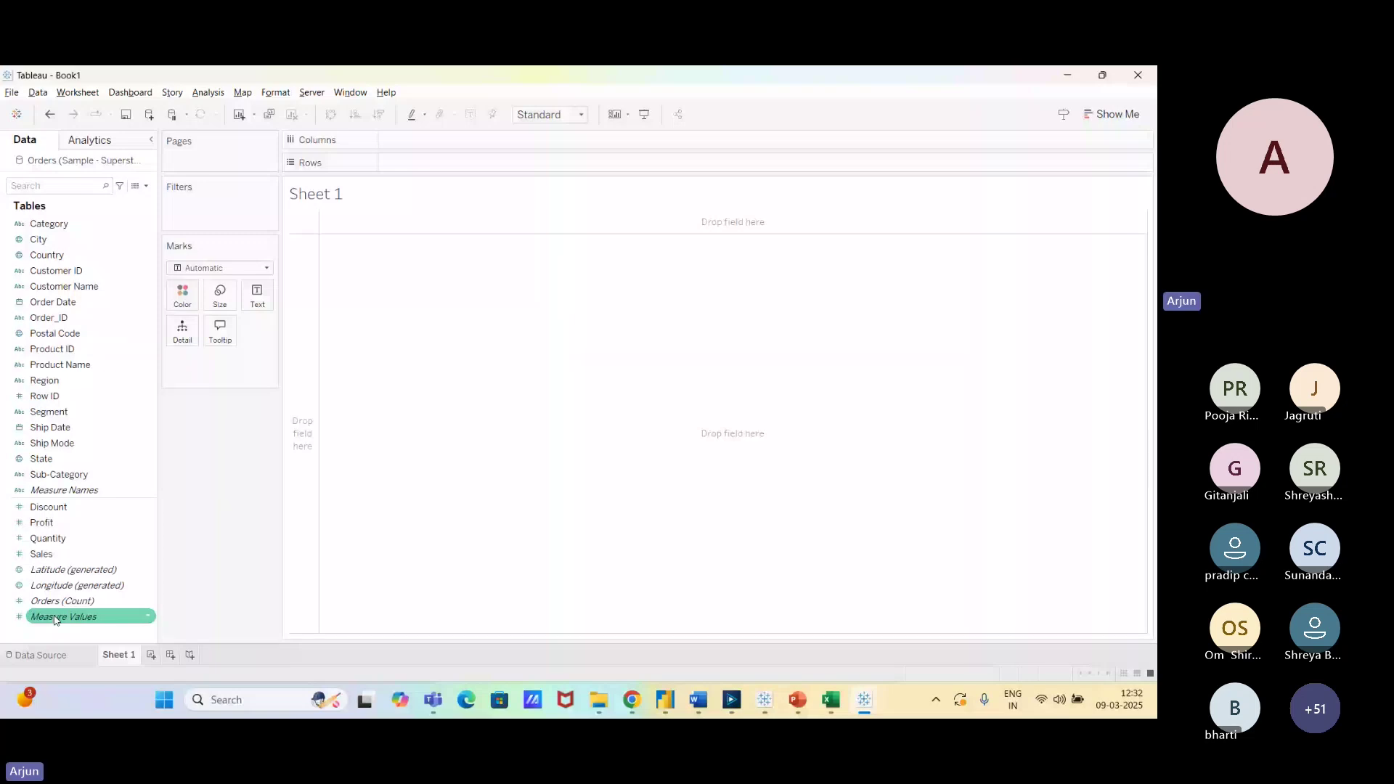
{"action": "left_click", "coordinate": [35, 476]}
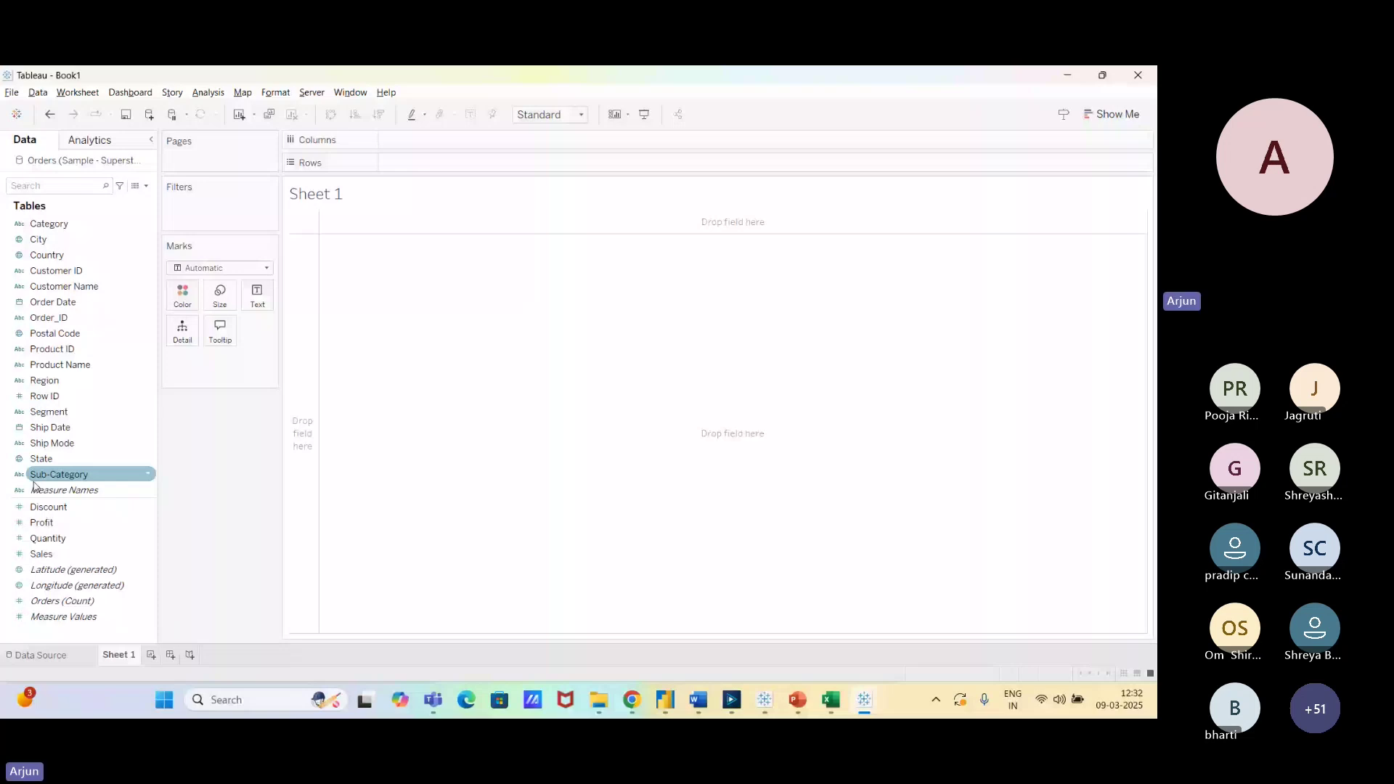
{"action": "left_click_drag", "start_coordinate": [34, 483], "coordinate": [70, 429]}
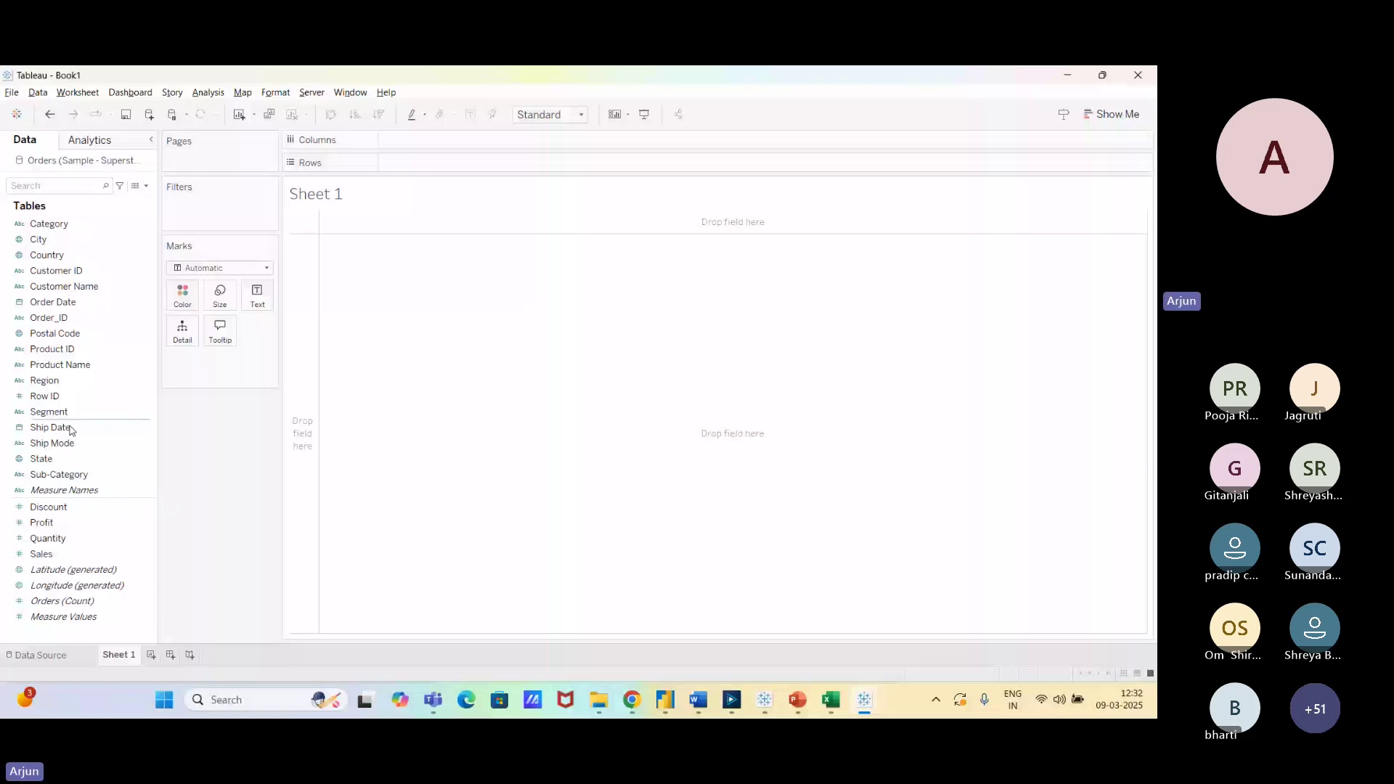
{"action": "left_click", "coordinate": [77, 508]}
{"action": "left_click", "coordinate": [108, 314]}
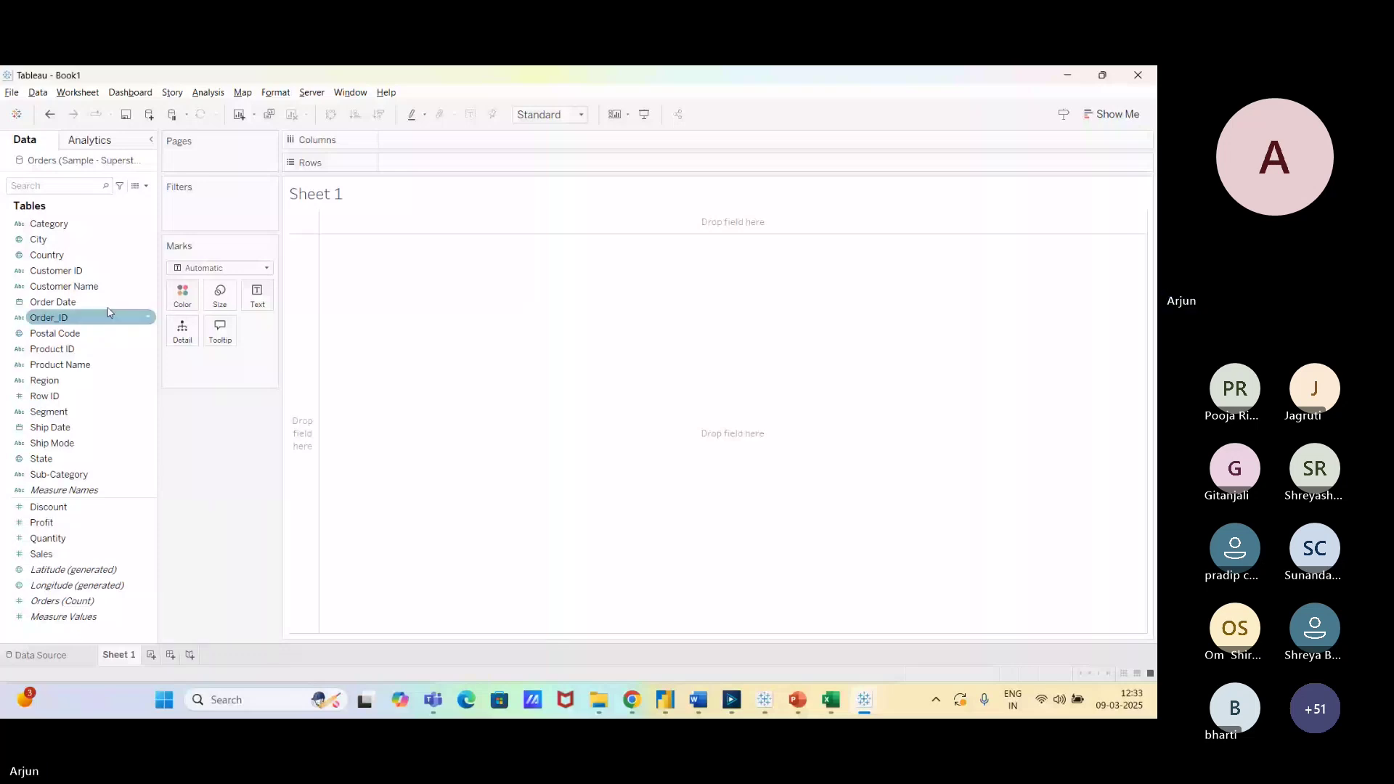
Examine the data type icons of the dimension and measure fields in Sheet 1, including Country, Order_ID, State, Longitude (generated) and Measure Values.
{"action": "left_click", "coordinate": [64, 259]}
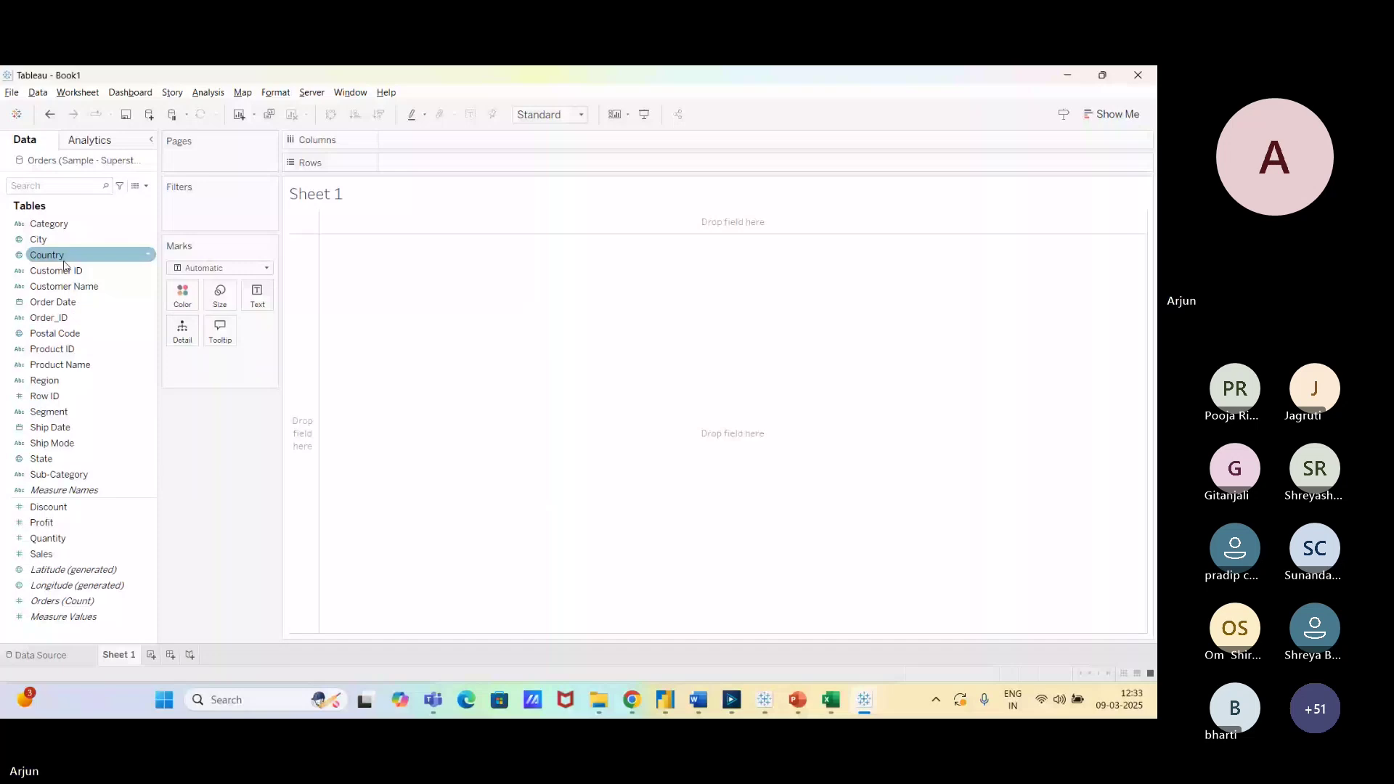
{"action": "left_click", "coordinate": [215, 465]}
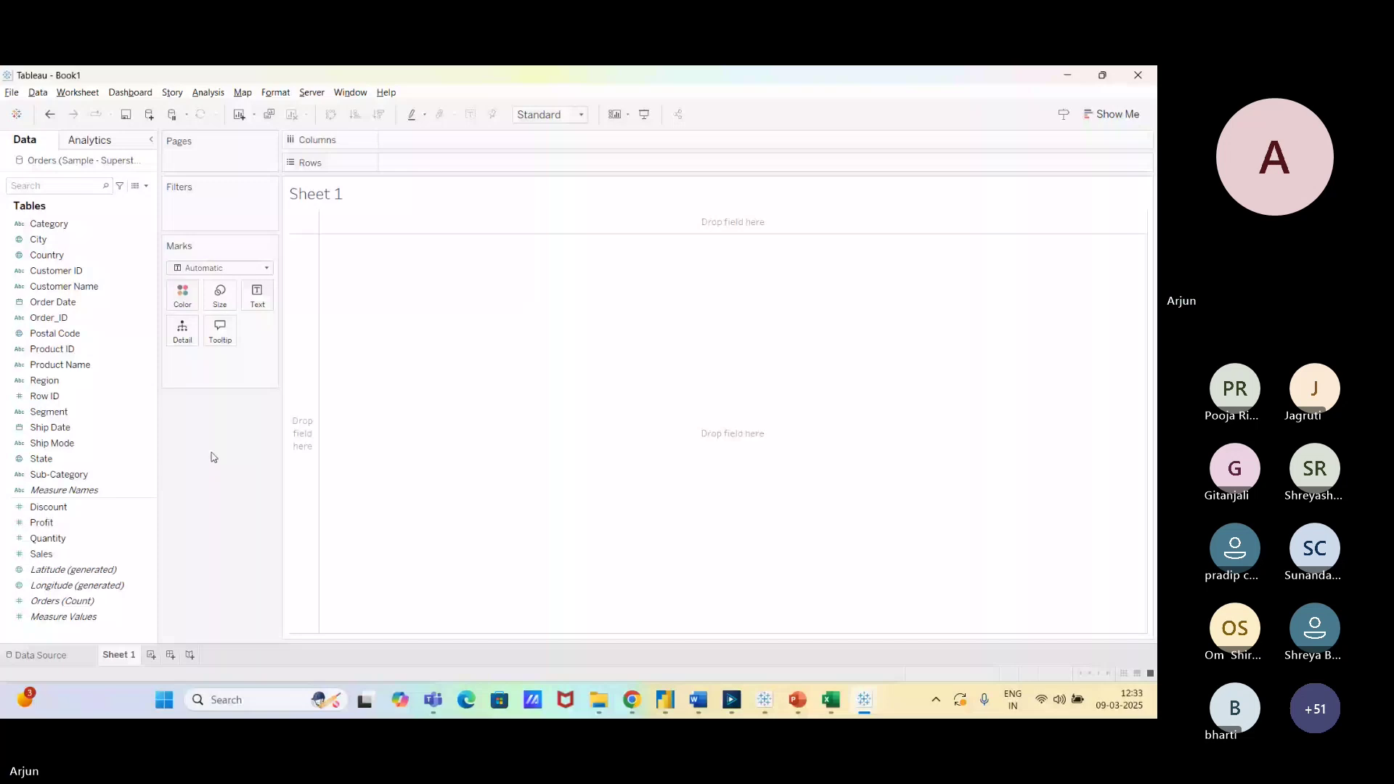
{"action": "left_click", "coordinate": [17, 321]}
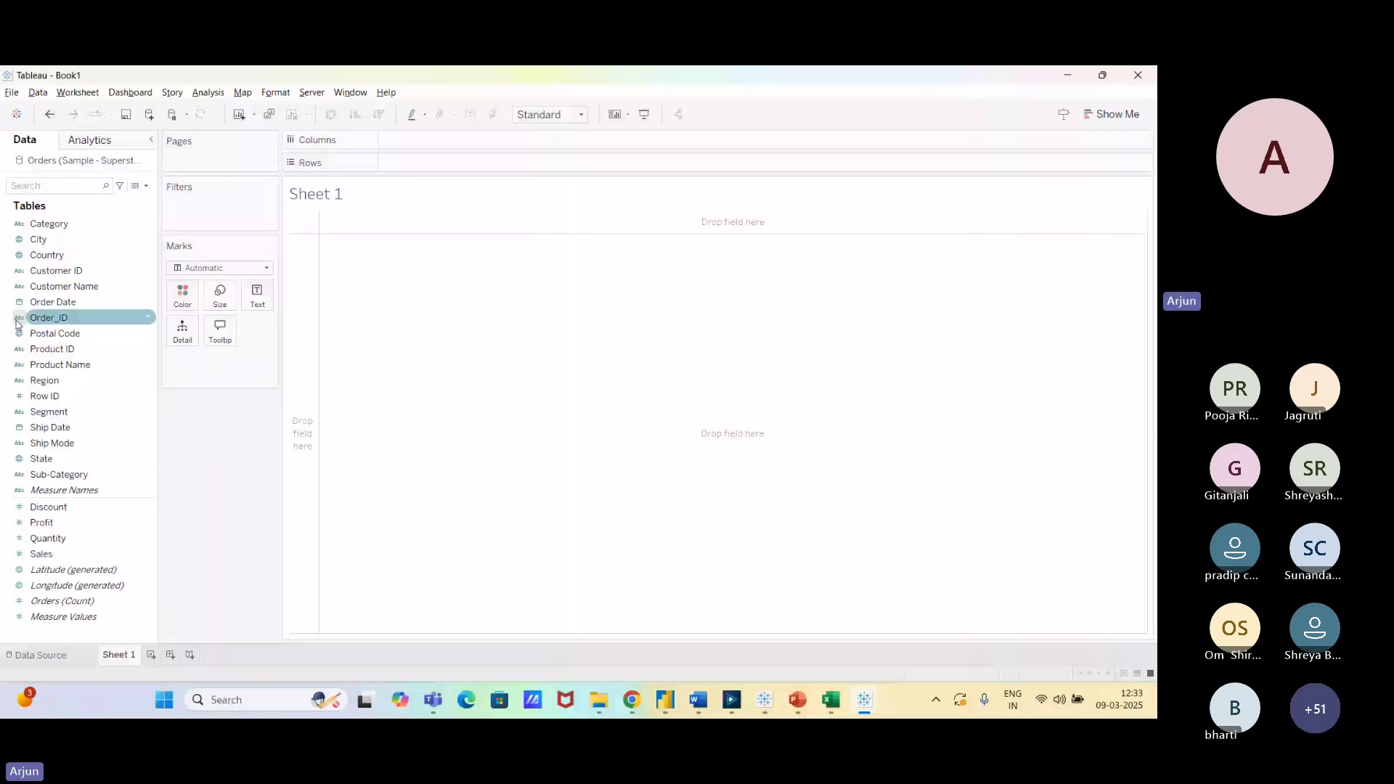
{"action": "left_click", "coordinate": [19, 617]}
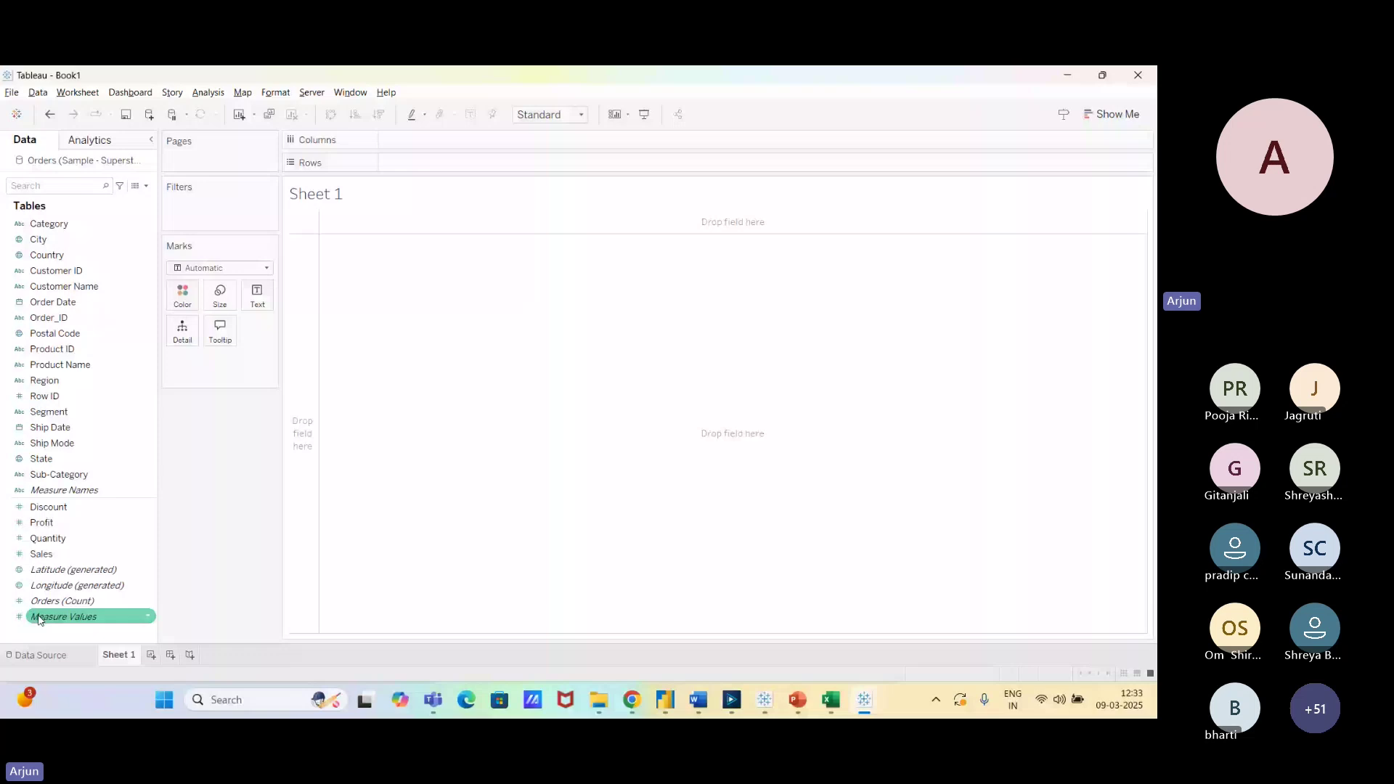
{"action": "left_click", "coordinate": [106, 476]}
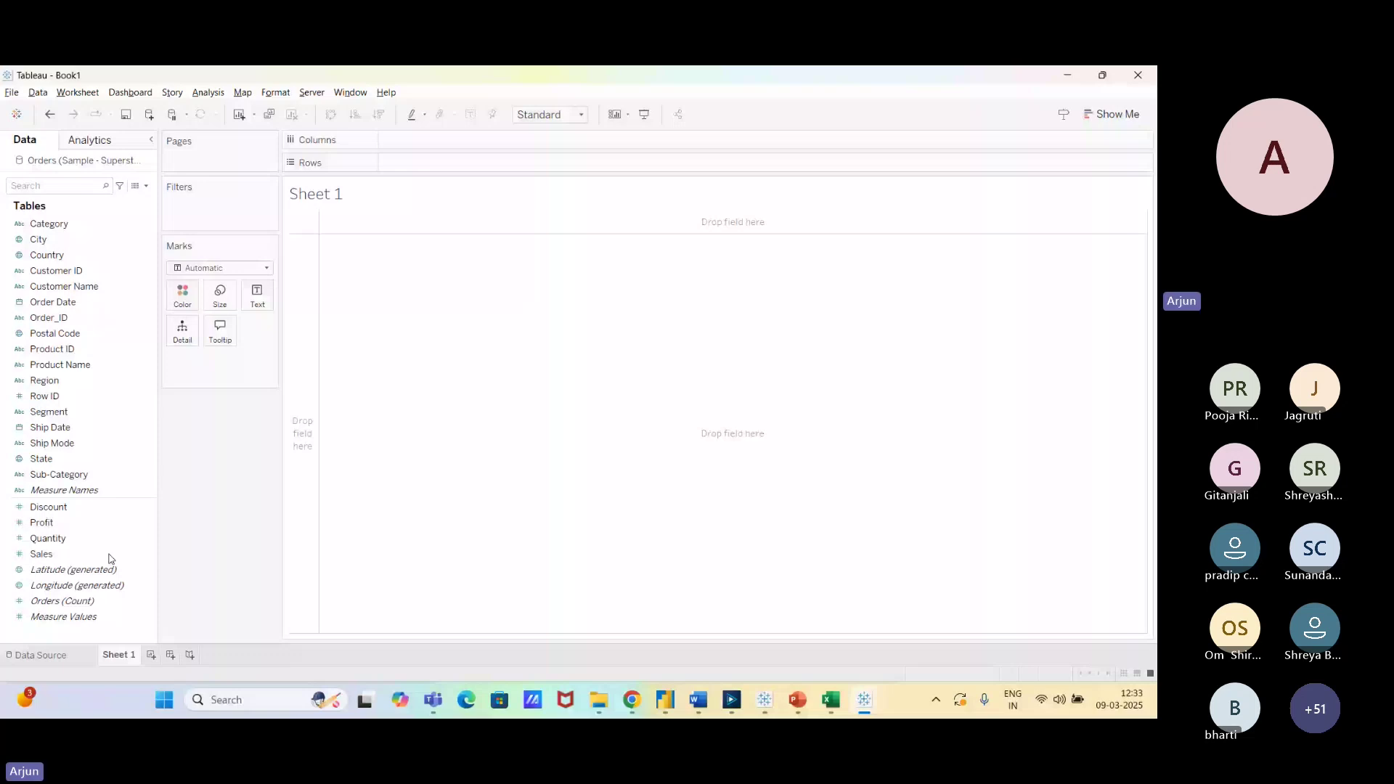
{"action": "left_click", "coordinate": [17, 587]}
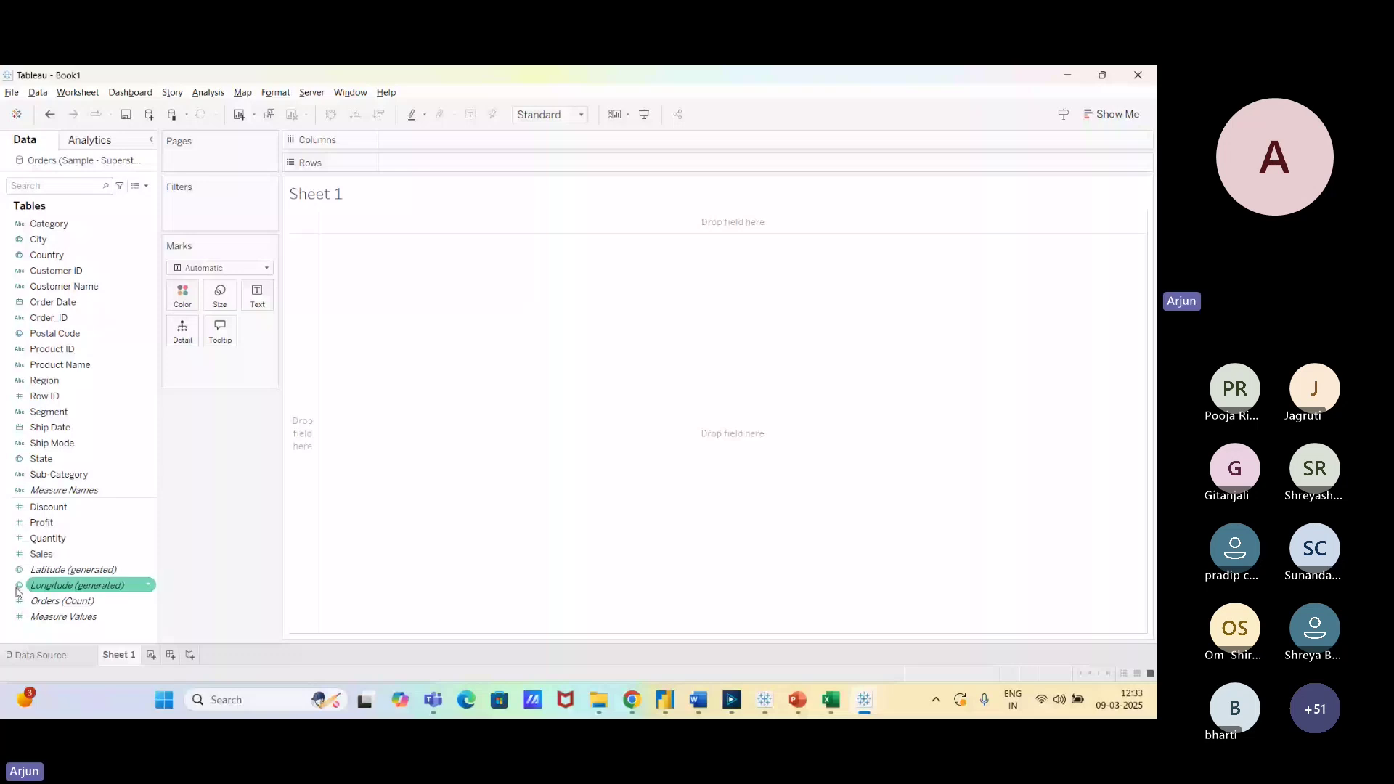
{"action": "left_click", "coordinate": [202, 462]}
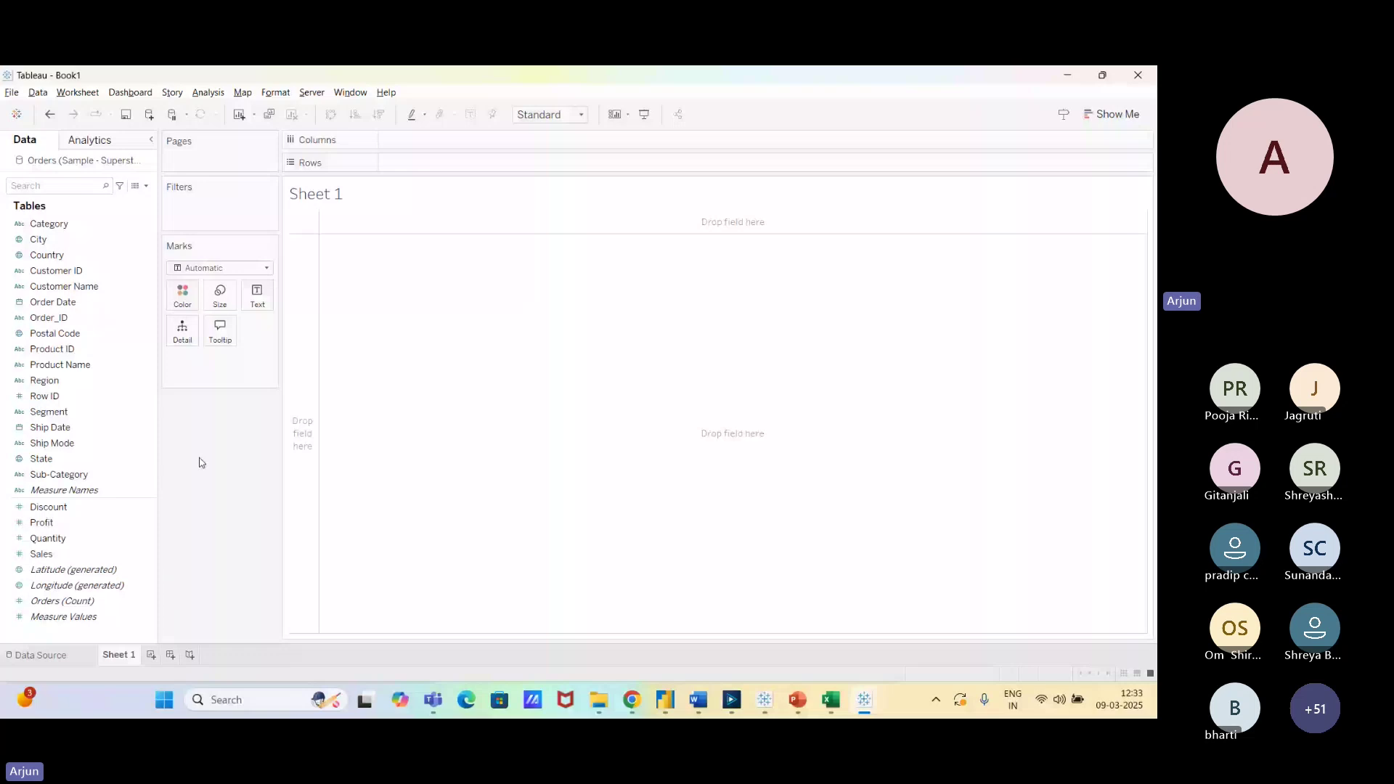
{"action": "left_click", "coordinate": [19, 463]}
Start a new data source filter for Orders on the Order Date field.
{"action": "left_click", "coordinate": [69, 656]}
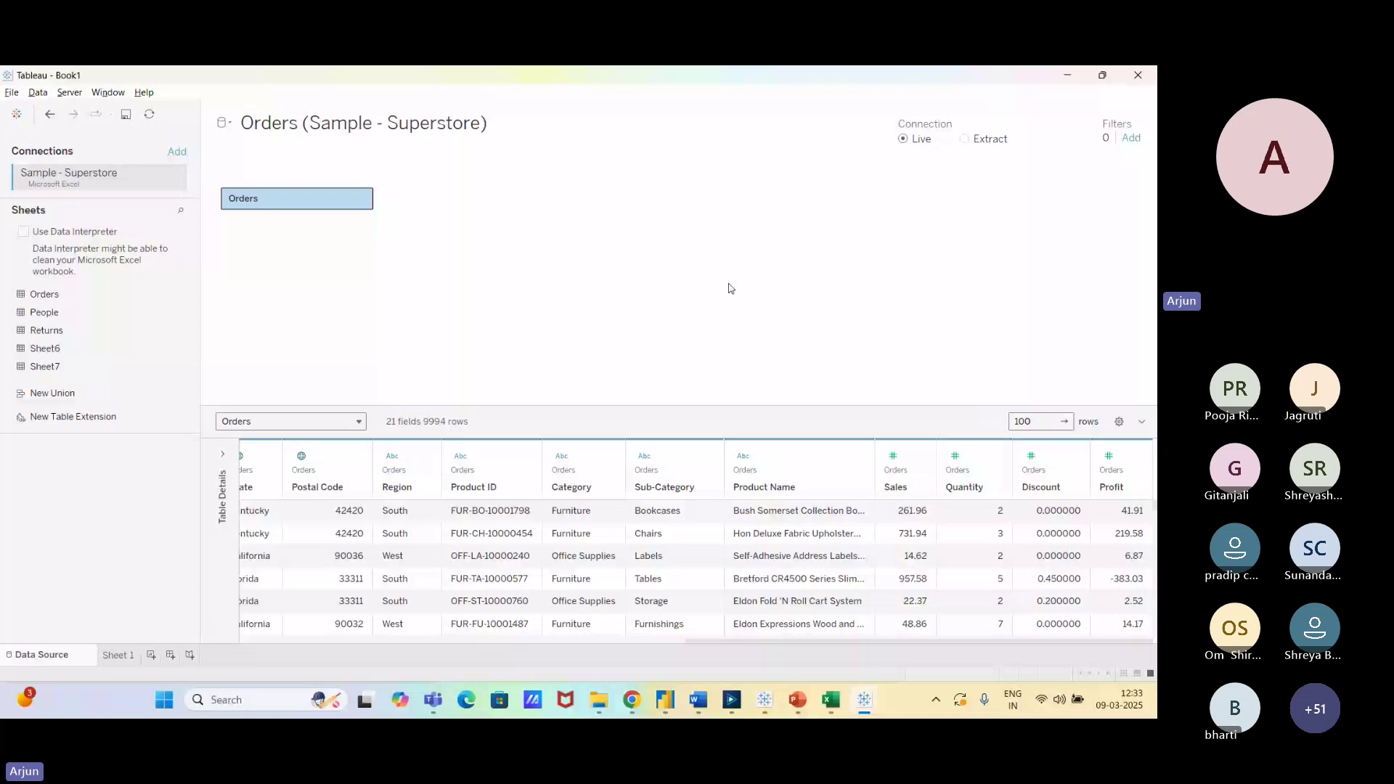
{"action": "left_click", "coordinate": [1130, 138]}
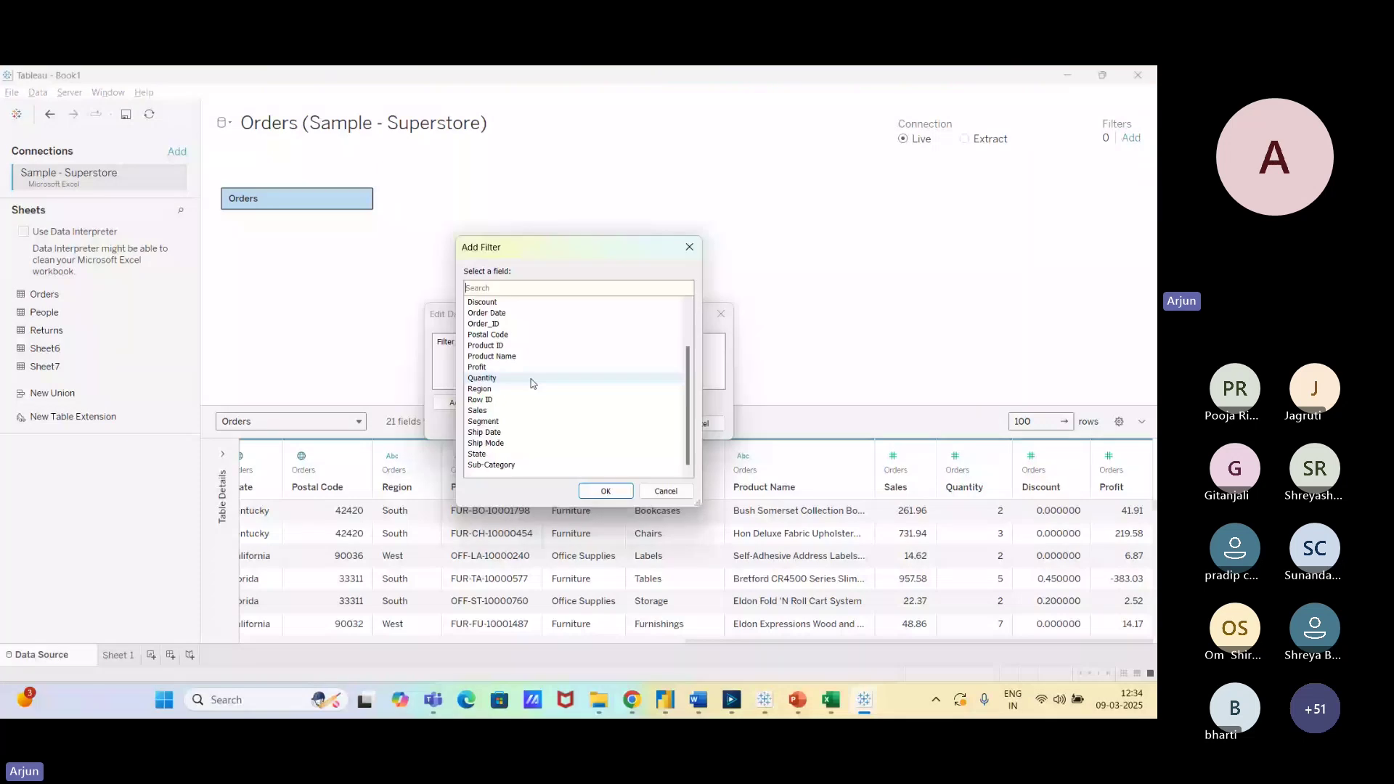
{"action": "scroll", "coordinate": [532, 382], "scroll_direction": "up", "scroll_amount": 2}
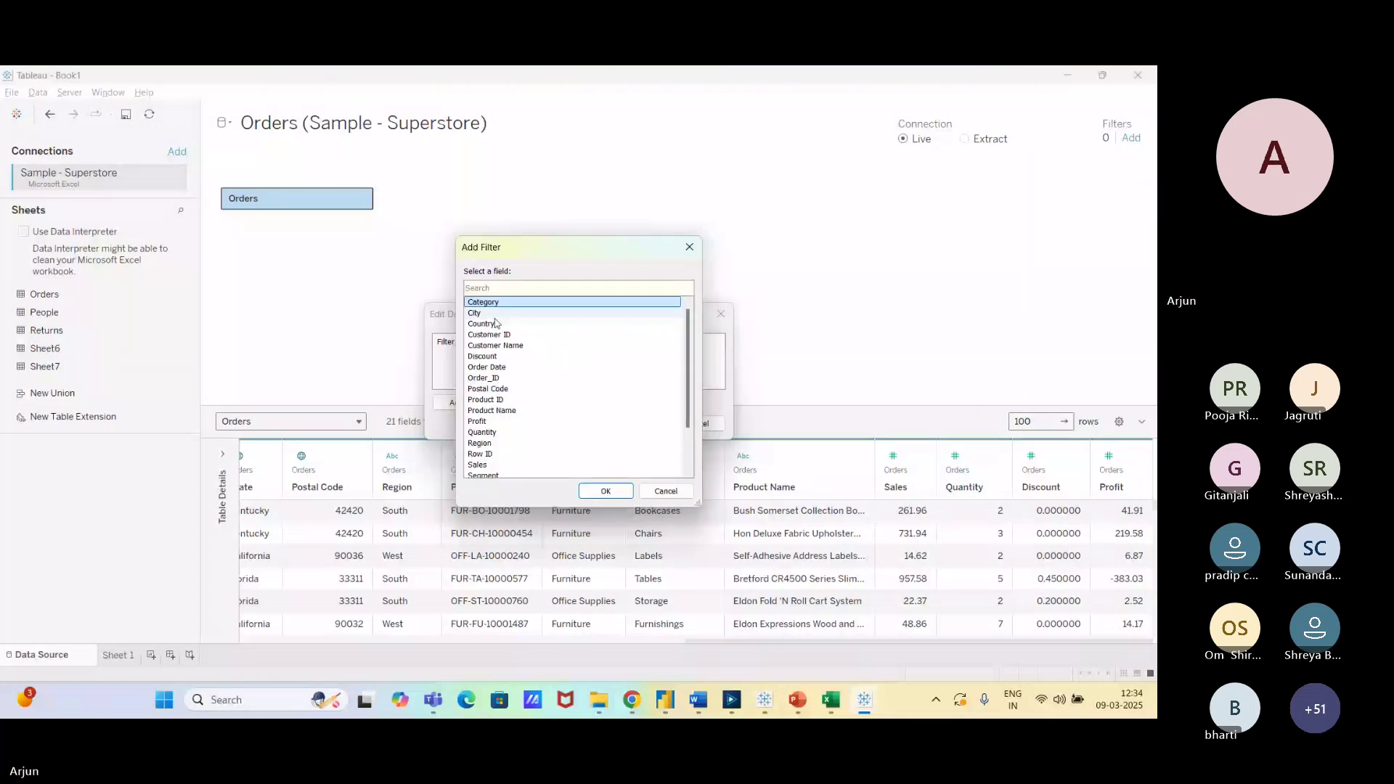
{"action": "scroll", "coordinate": [481, 358], "scroll_direction": "down", "scroll_amount": 2}
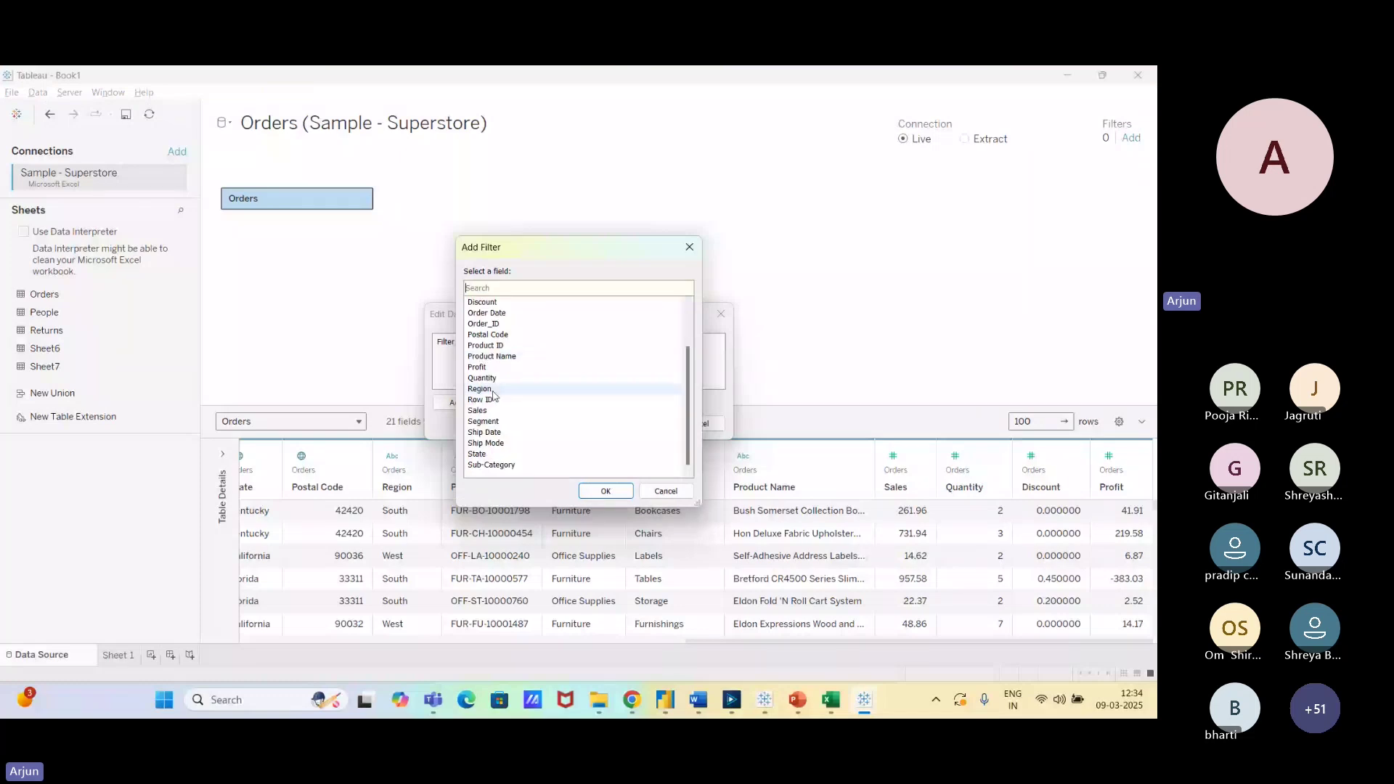
{"action": "key", "text": "Tab"}
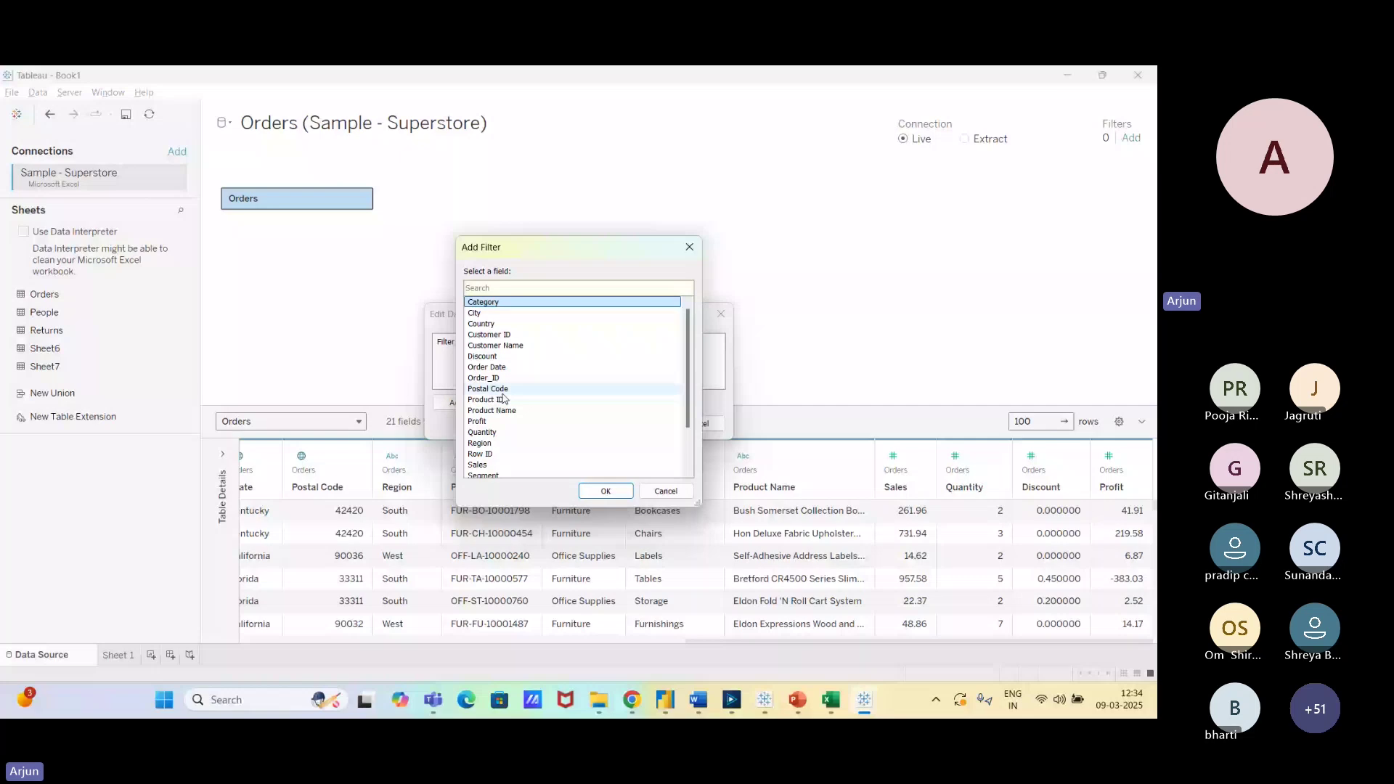
{"action": "key", "text": "o"}
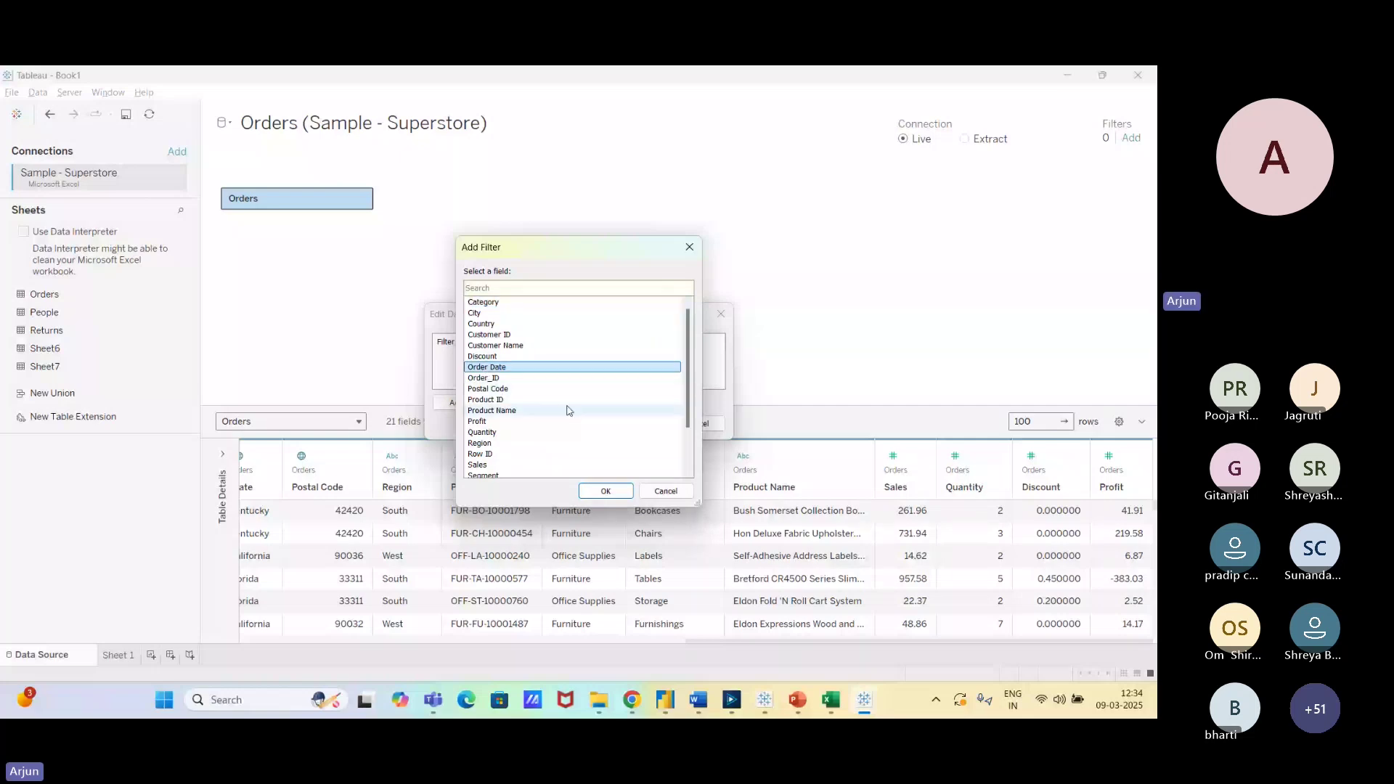
{"action": "left_click", "coordinate": [603, 492]}
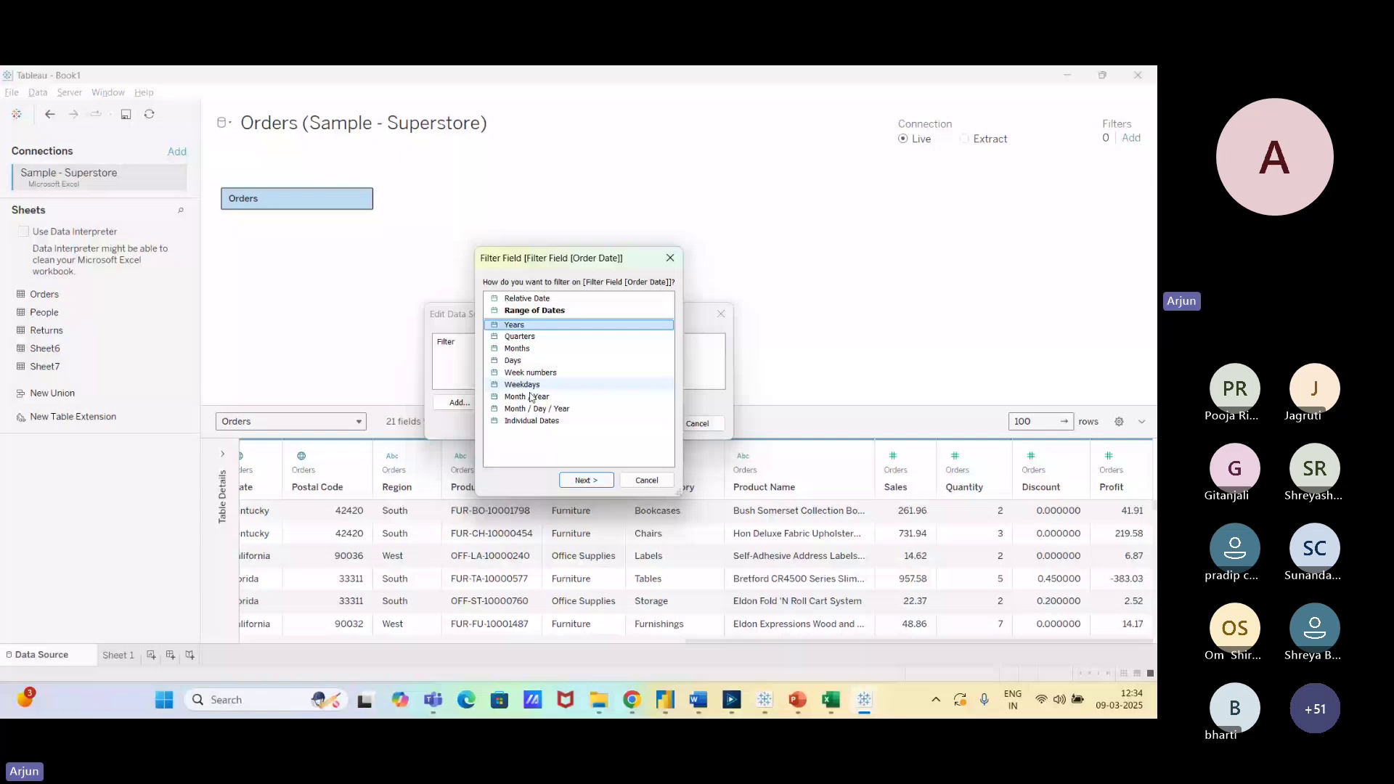
Filter Order Date by years, keep only 2016 and 2017, and apply the data source filter.
{"action": "key", "text": "Return"}
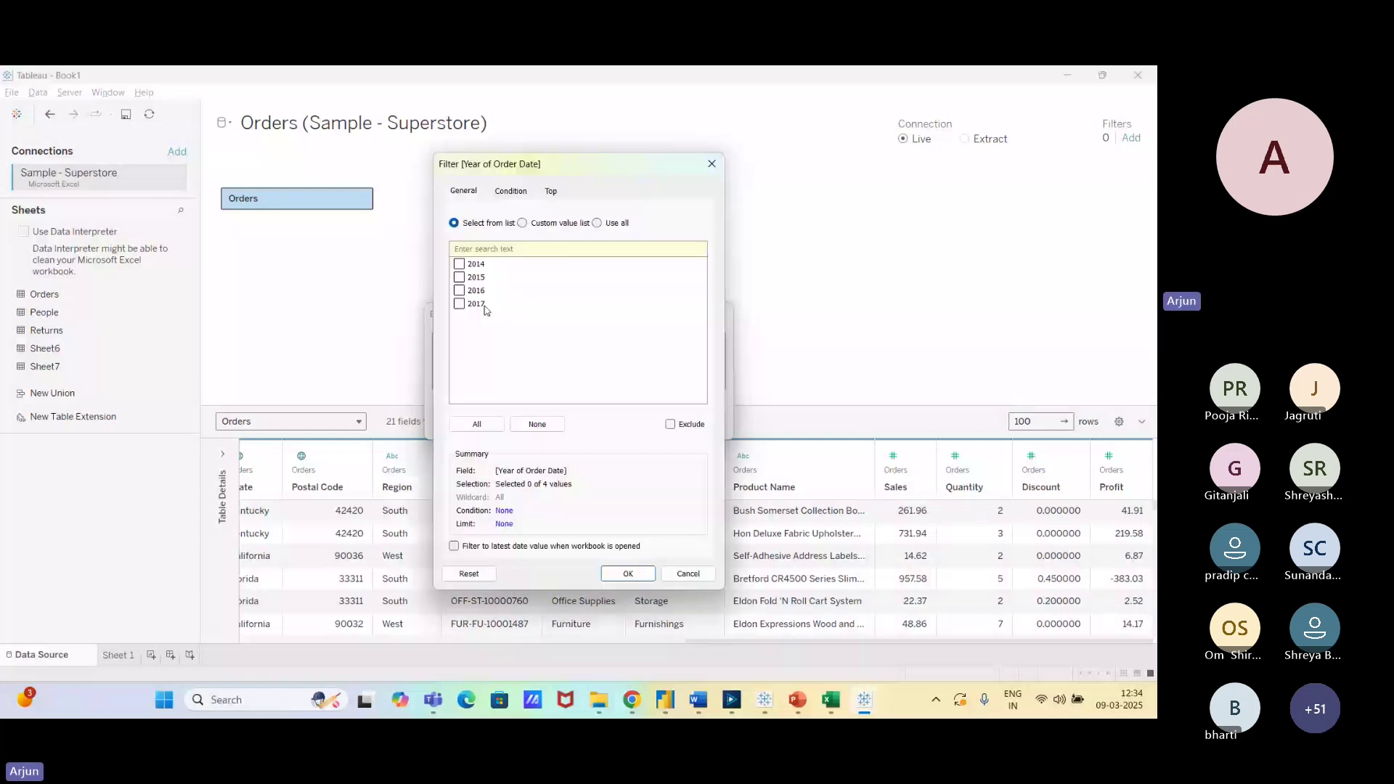
{"action": "left_click", "coordinate": [459, 292]}
{"action": "left_click", "coordinate": [459, 304]}
{"action": "left_click", "coordinate": [627, 574]}
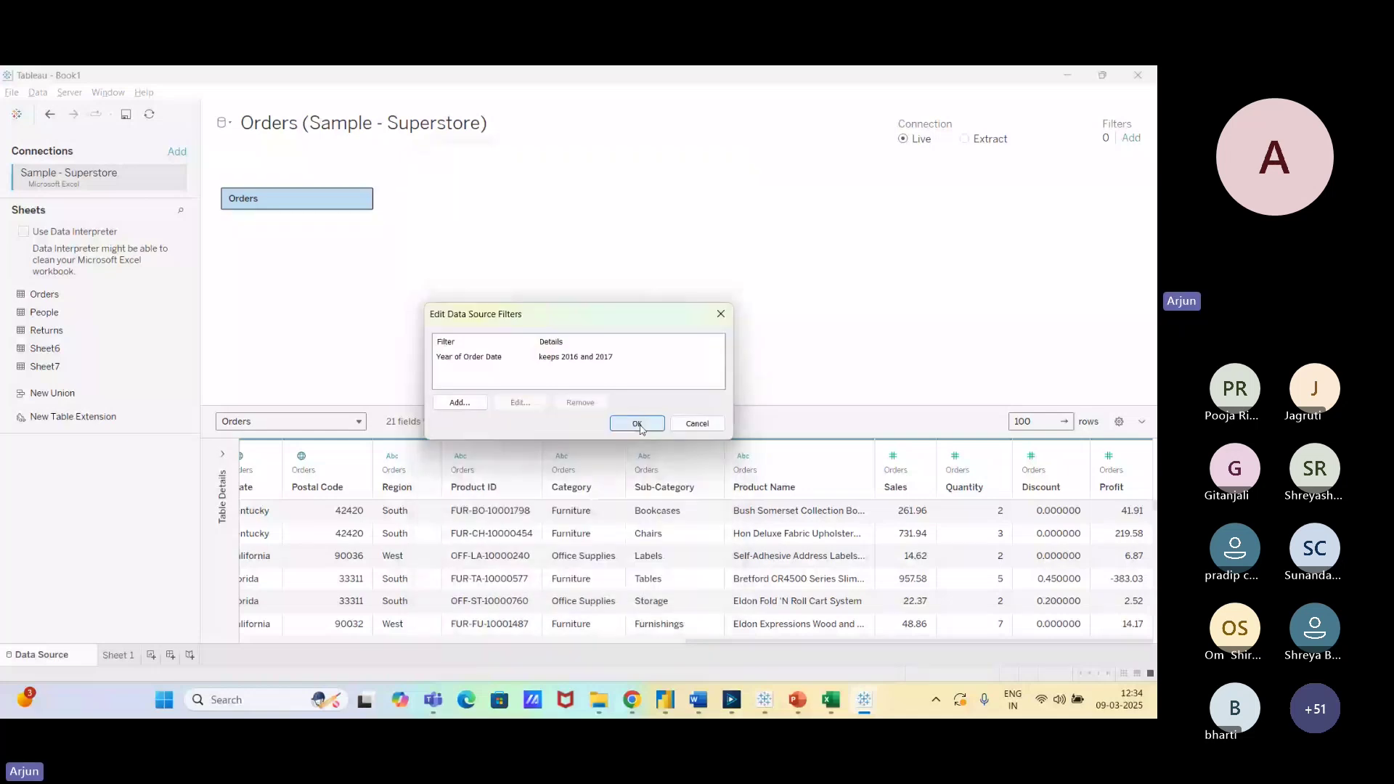
{"action": "left_click", "coordinate": [636, 424]}
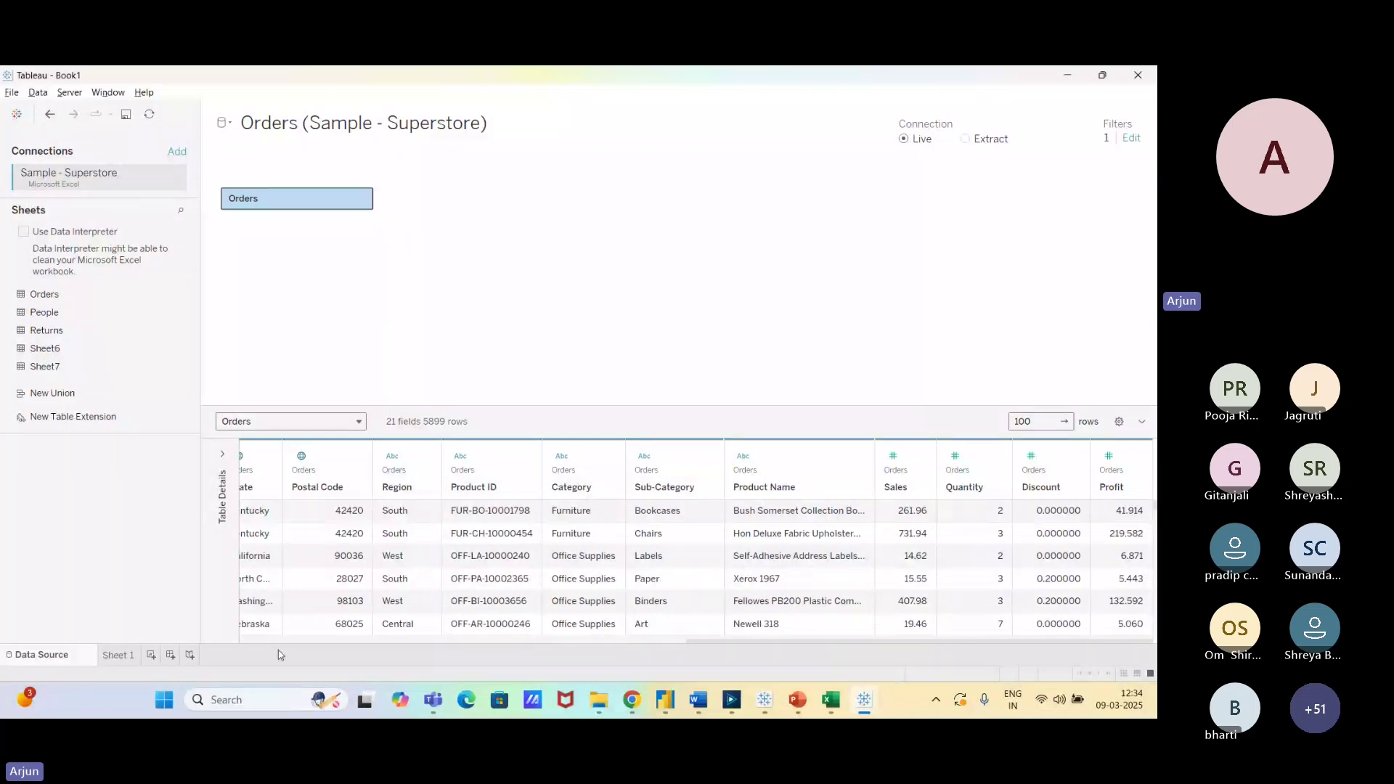
Place Order Date on Rows in Sheet 1, and remove the year filter from the data source to compare the years listed.
{"action": "left_click", "coordinate": [119, 657]}
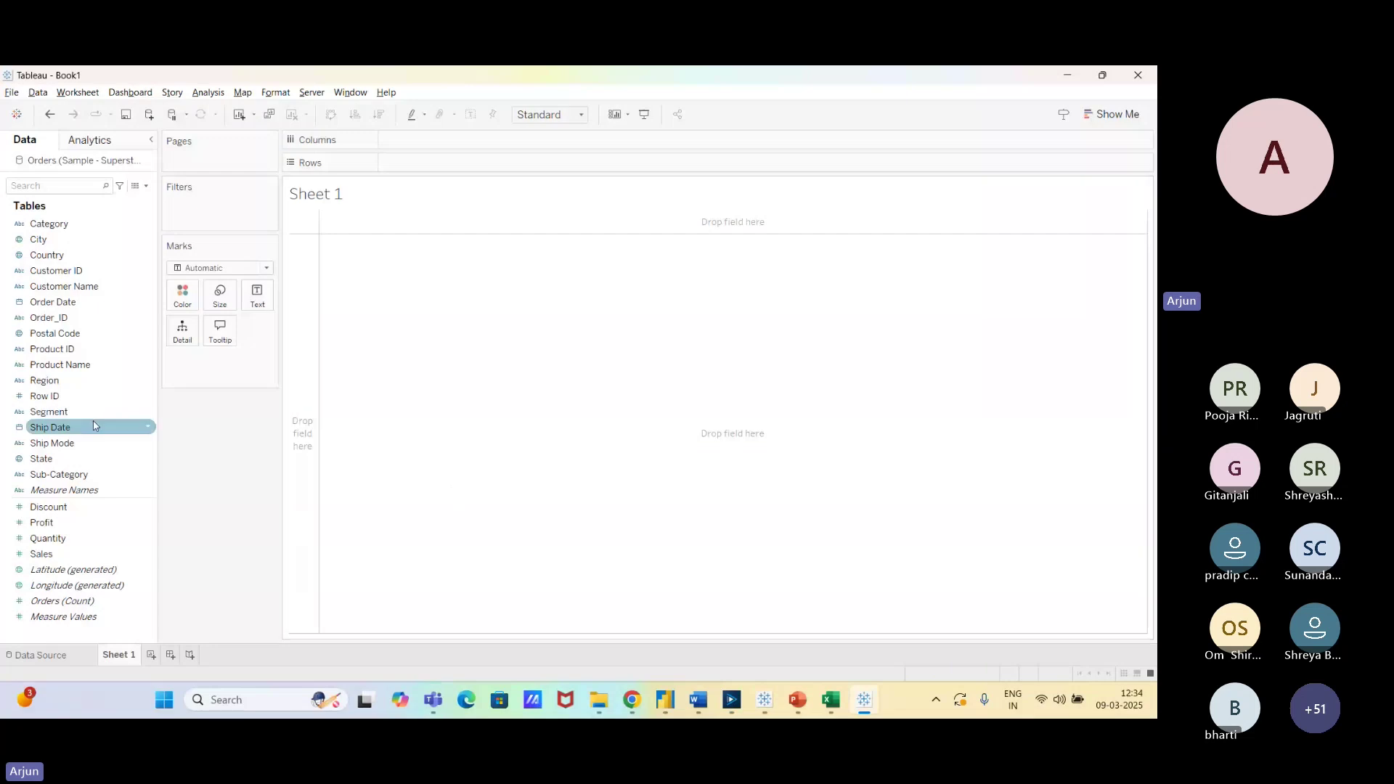
{"action": "left_click_drag", "start_coordinate": [52, 302], "coordinate": [440, 168]}
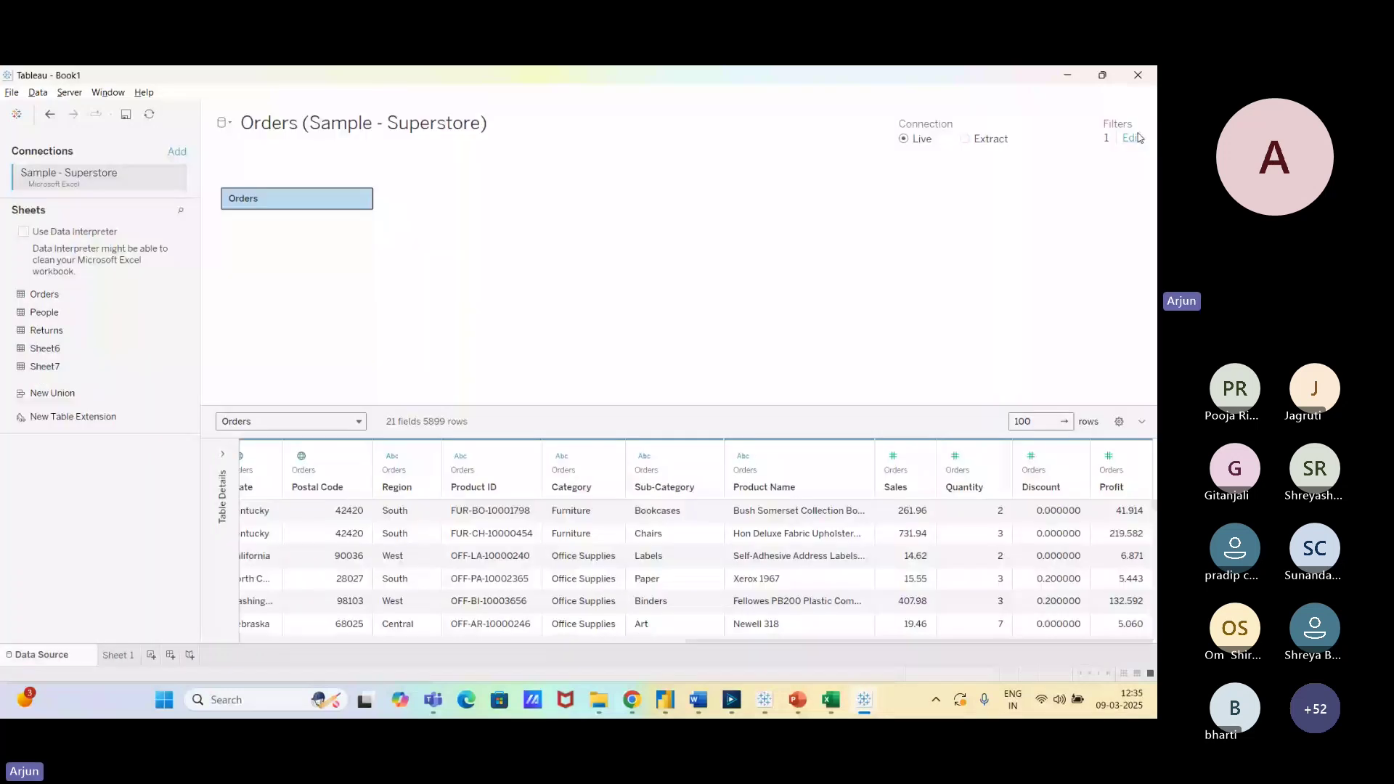
{"action": "left_click", "coordinate": [1133, 138]}
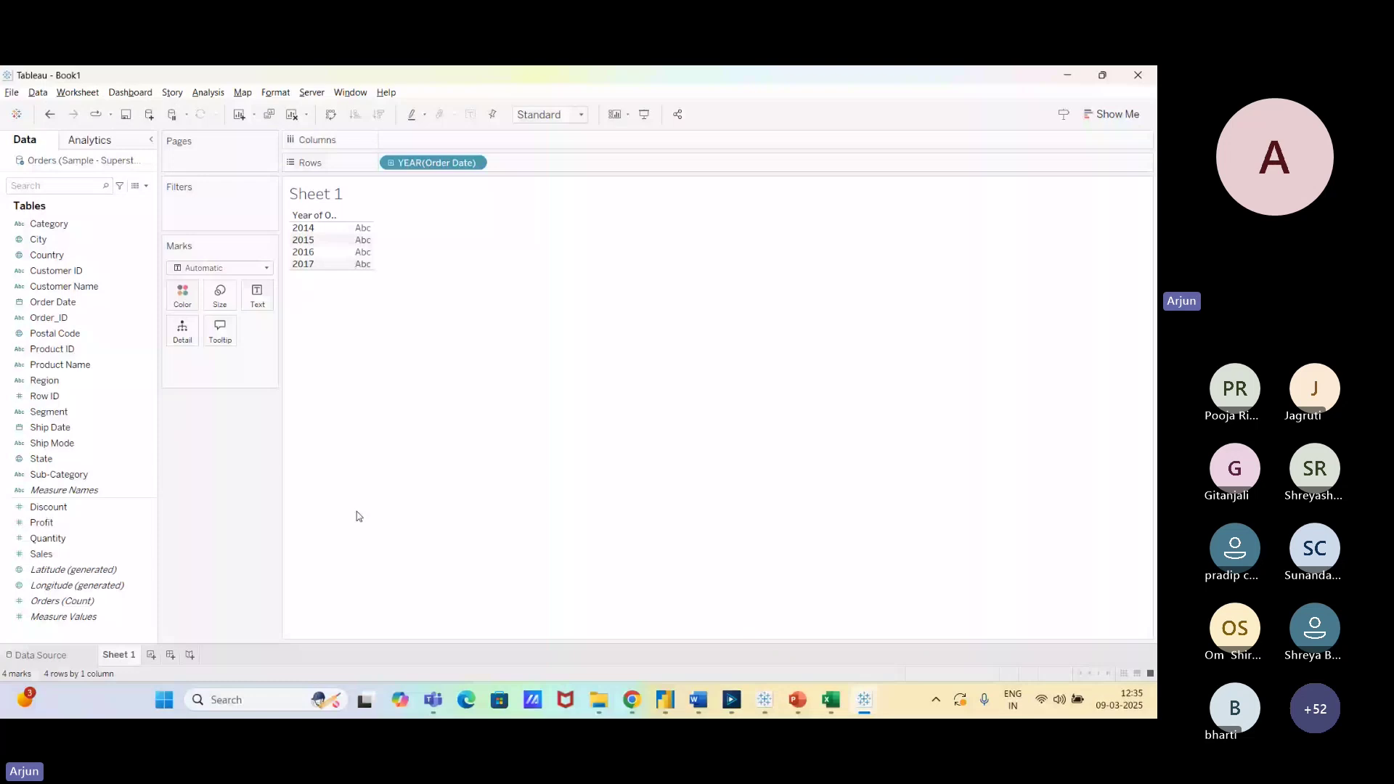
Add the Year of Order Date data source filter again, keeping 2016 and 2017, and check Sheet 1.
{"action": "left_click", "coordinate": [66, 657]}
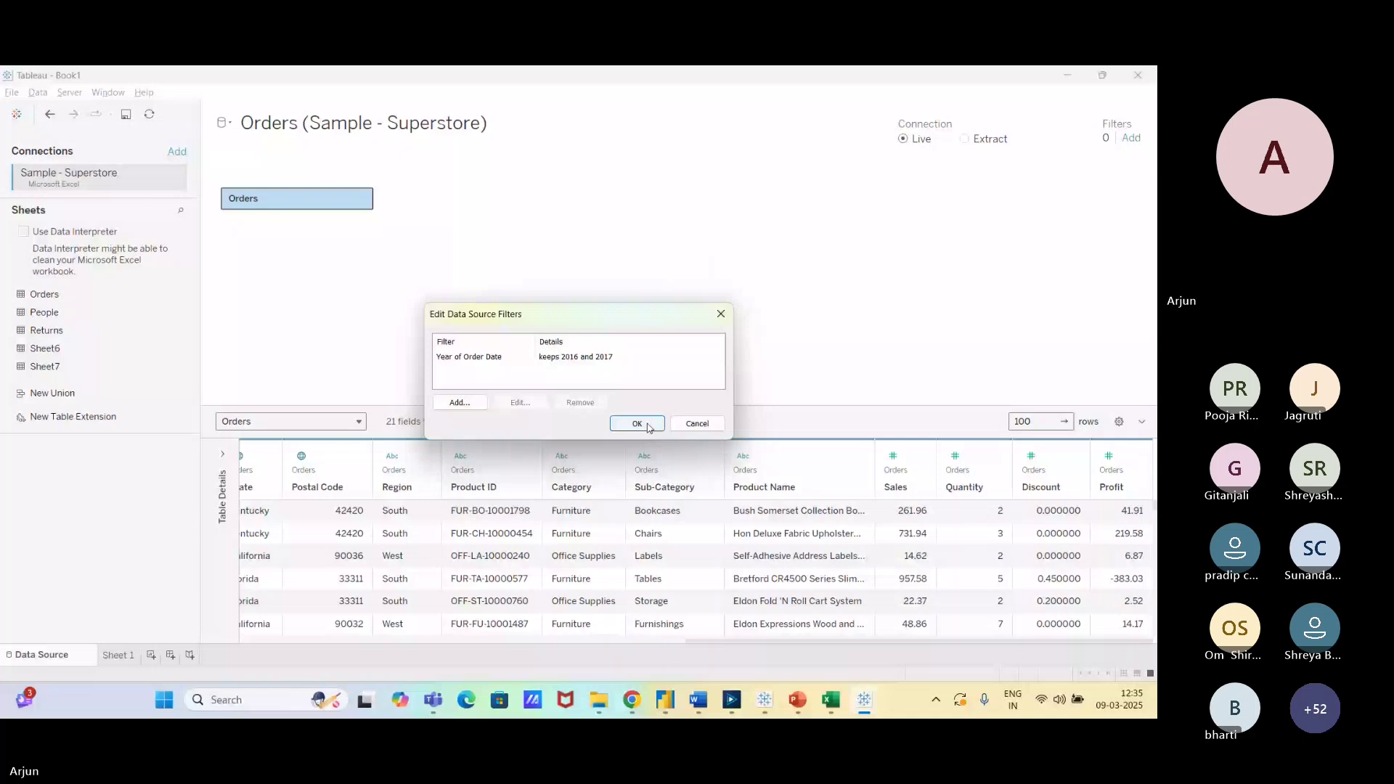
{"action": "left_click", "coordinate": [647, 425]}
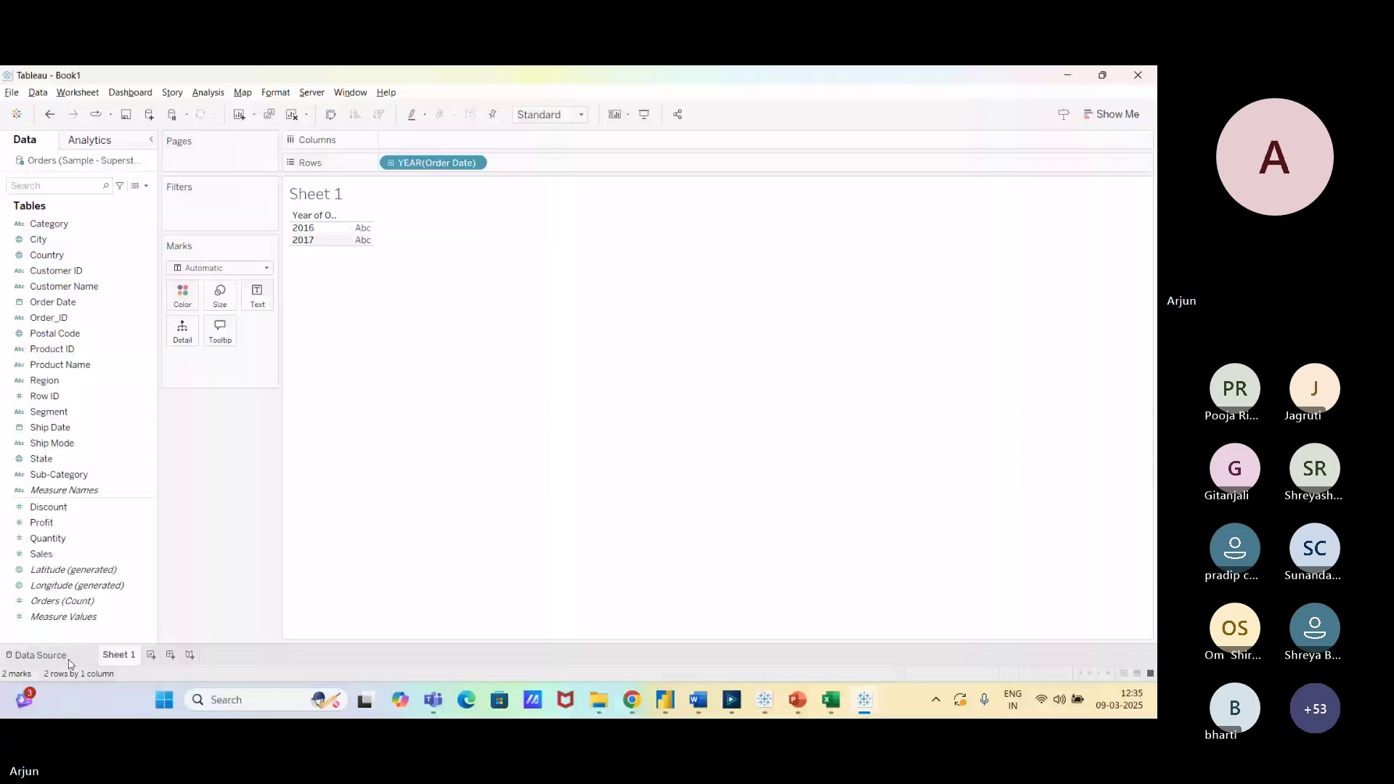
Check the Teams meeting chat in Chrome and return to Tableau.
{"action": "left_click", "coordinate": [632, 700]}
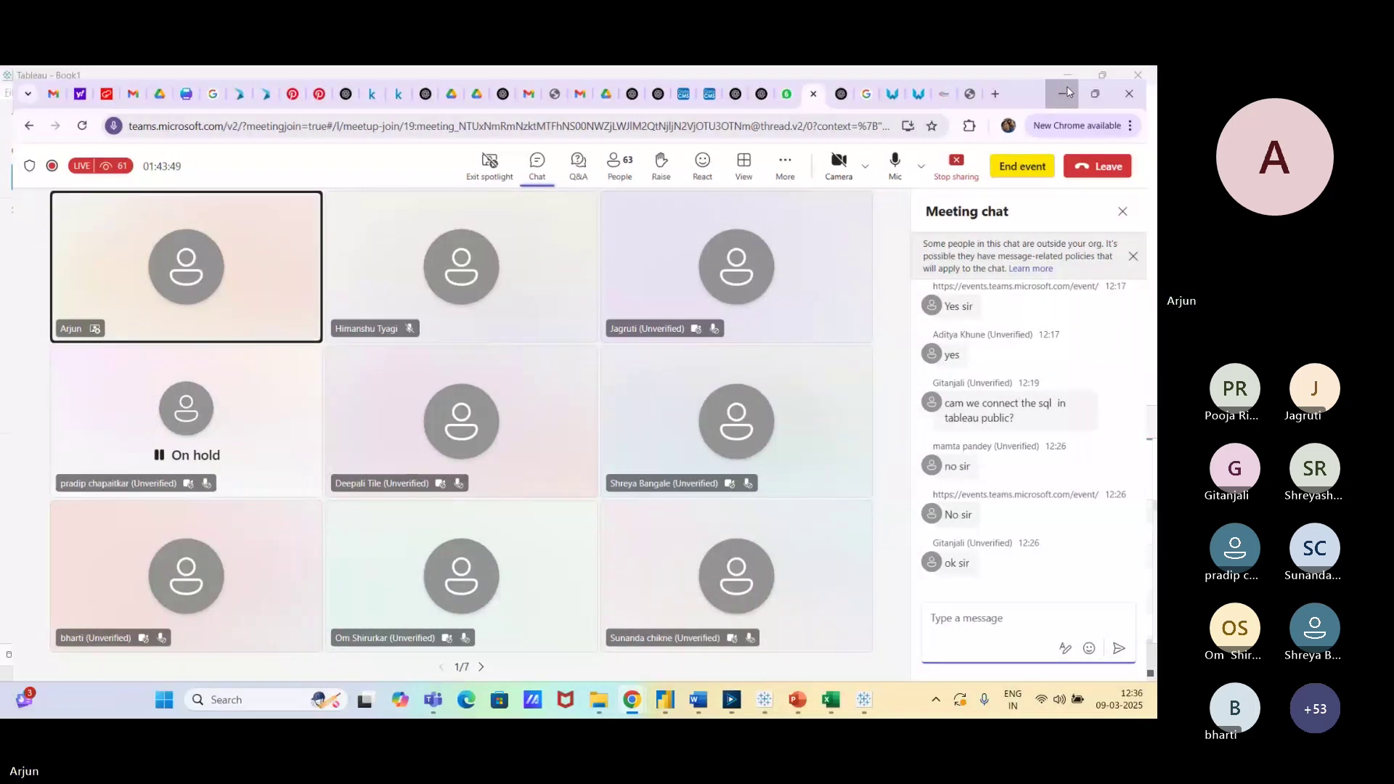
{"action": "left_click", "coordinate": [1068, 89]}
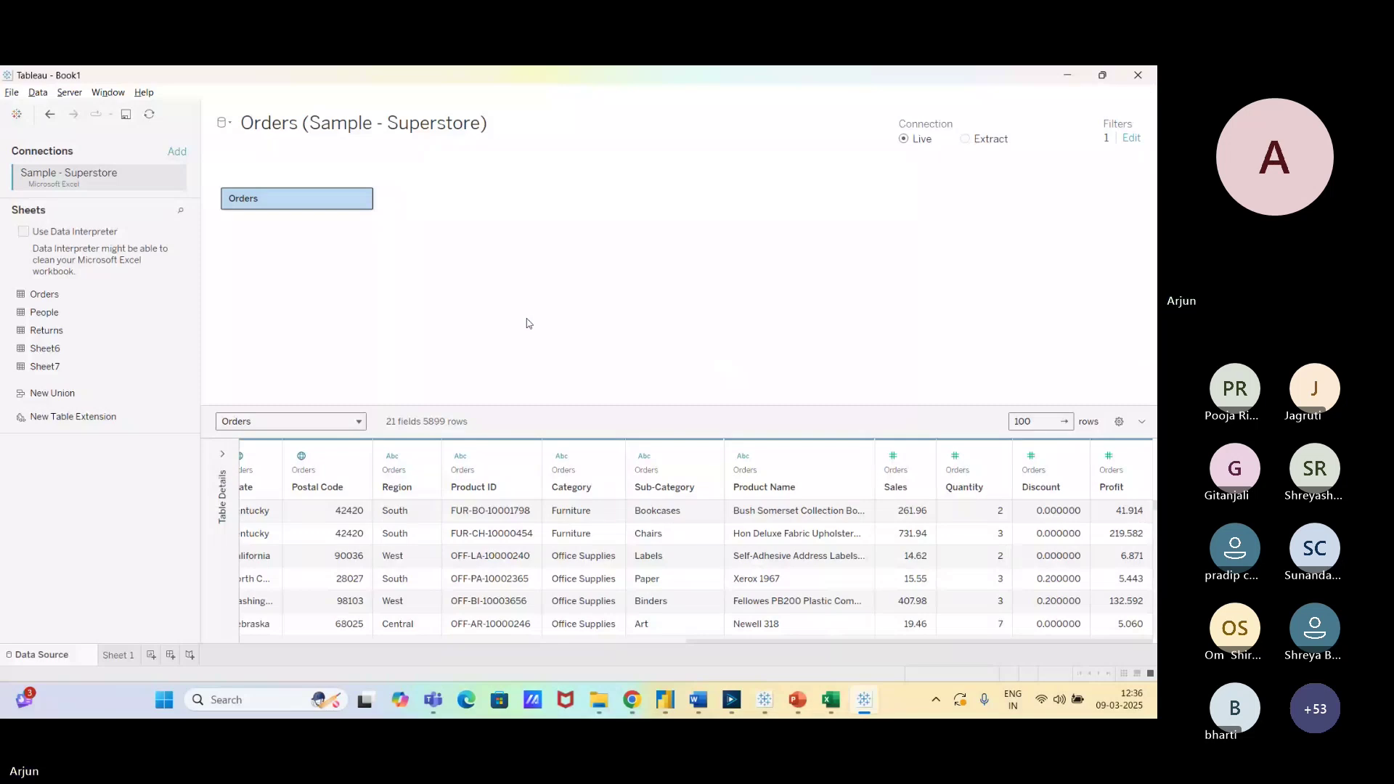
Remove the Year of Order Date data source filter and clear the Order Date view from Sheet 1.
{"action": "left_click", "coordinate": [1131, 138]}
{"action": "left_click", "coordinate": [584, 405]}
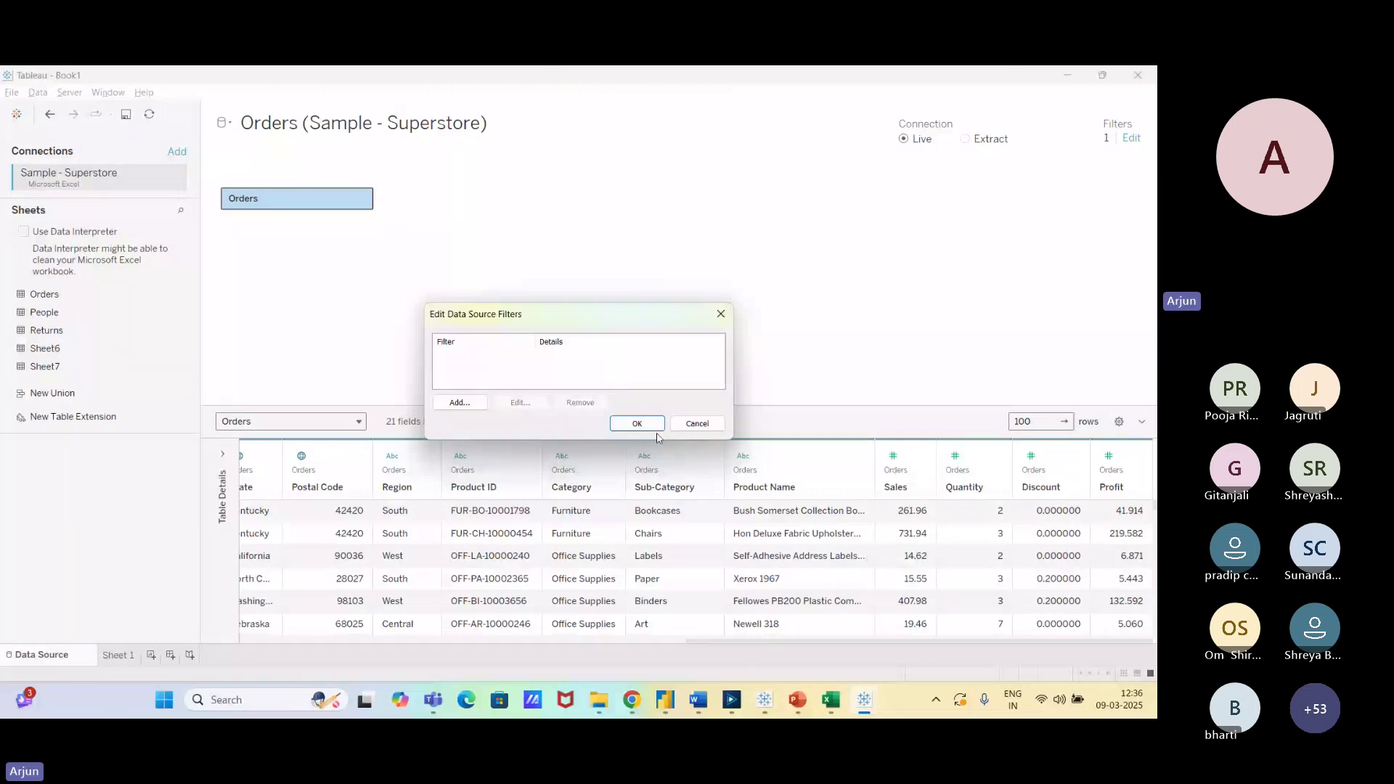
{"action": "left_click", "coordinate": [637, 424]}
{"action": "left_click", "coordinate": [118, 655]}
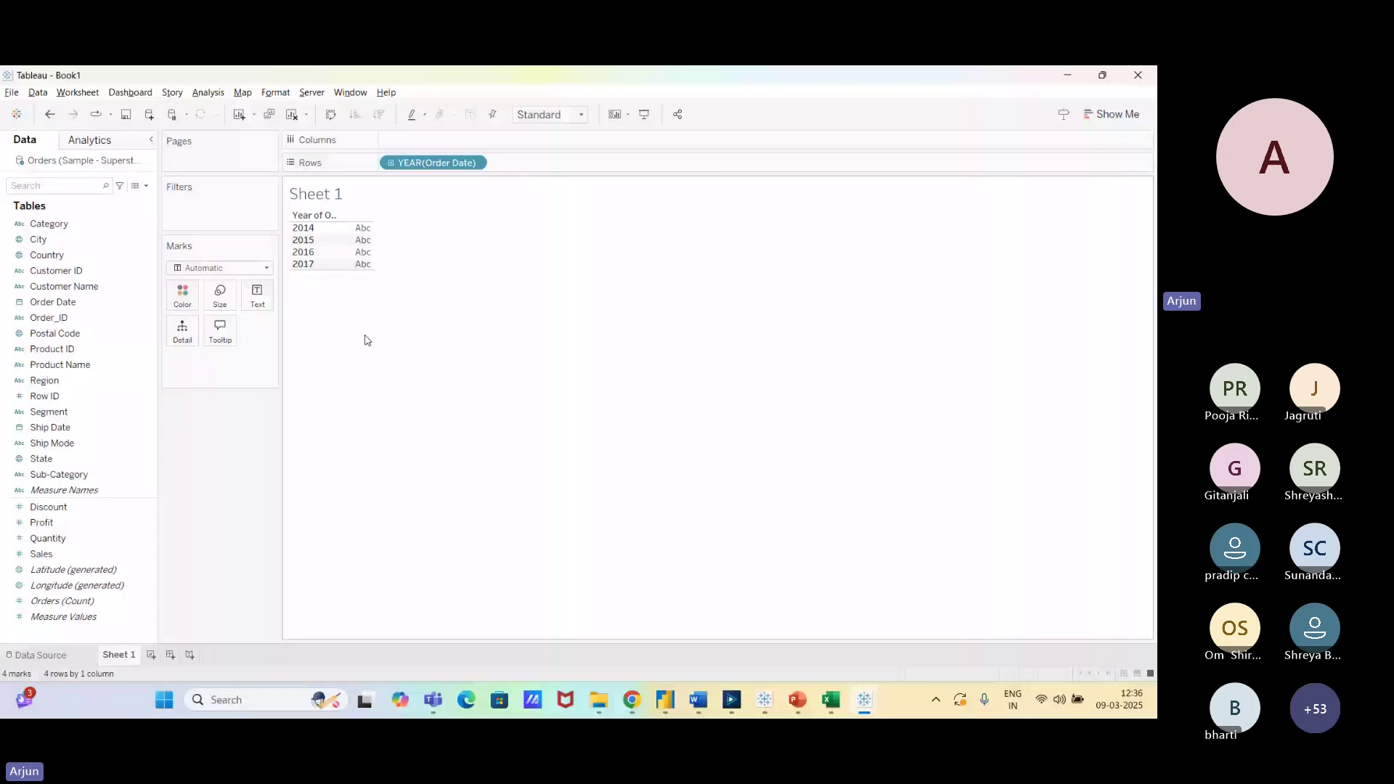
{"action": "left_click", "coordinate": [294, 120]}
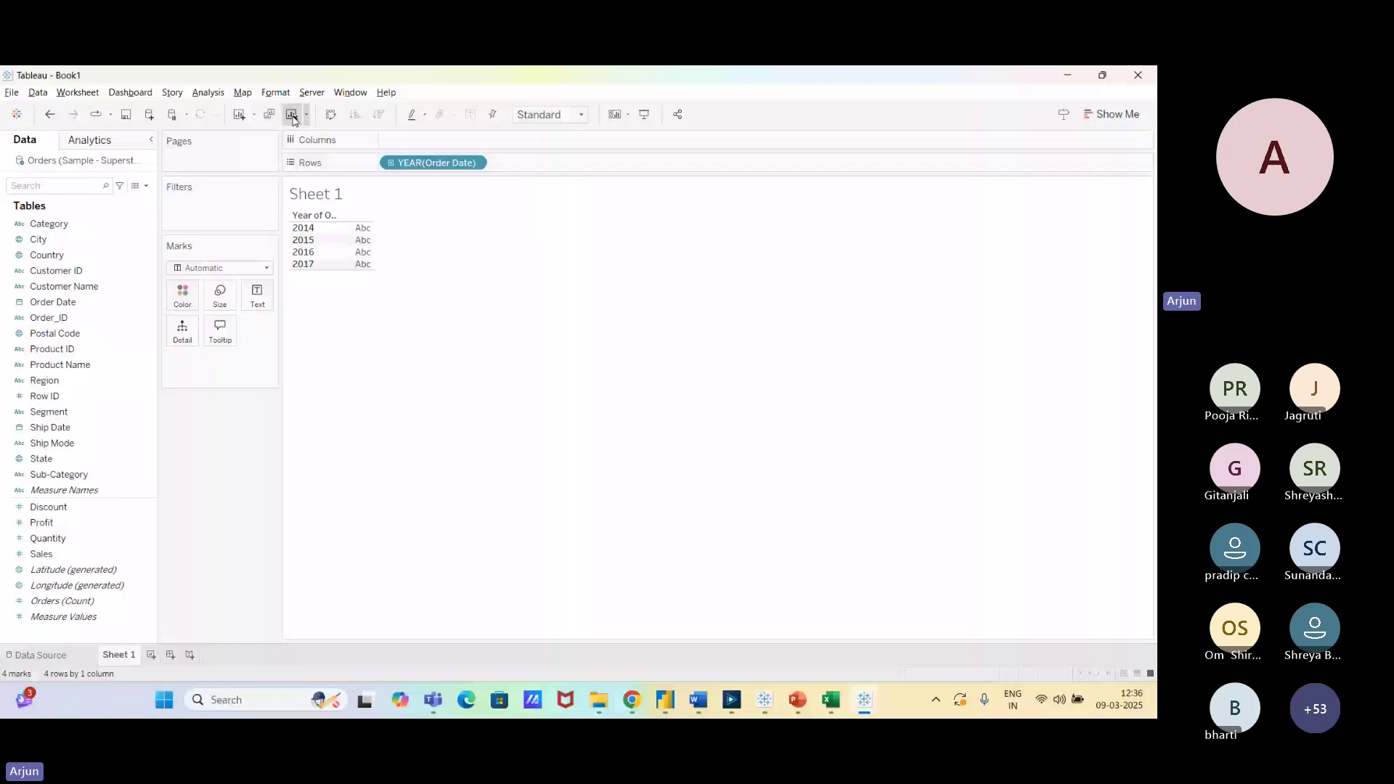
{"action": "left_click", "coordinate": [294, 119]}
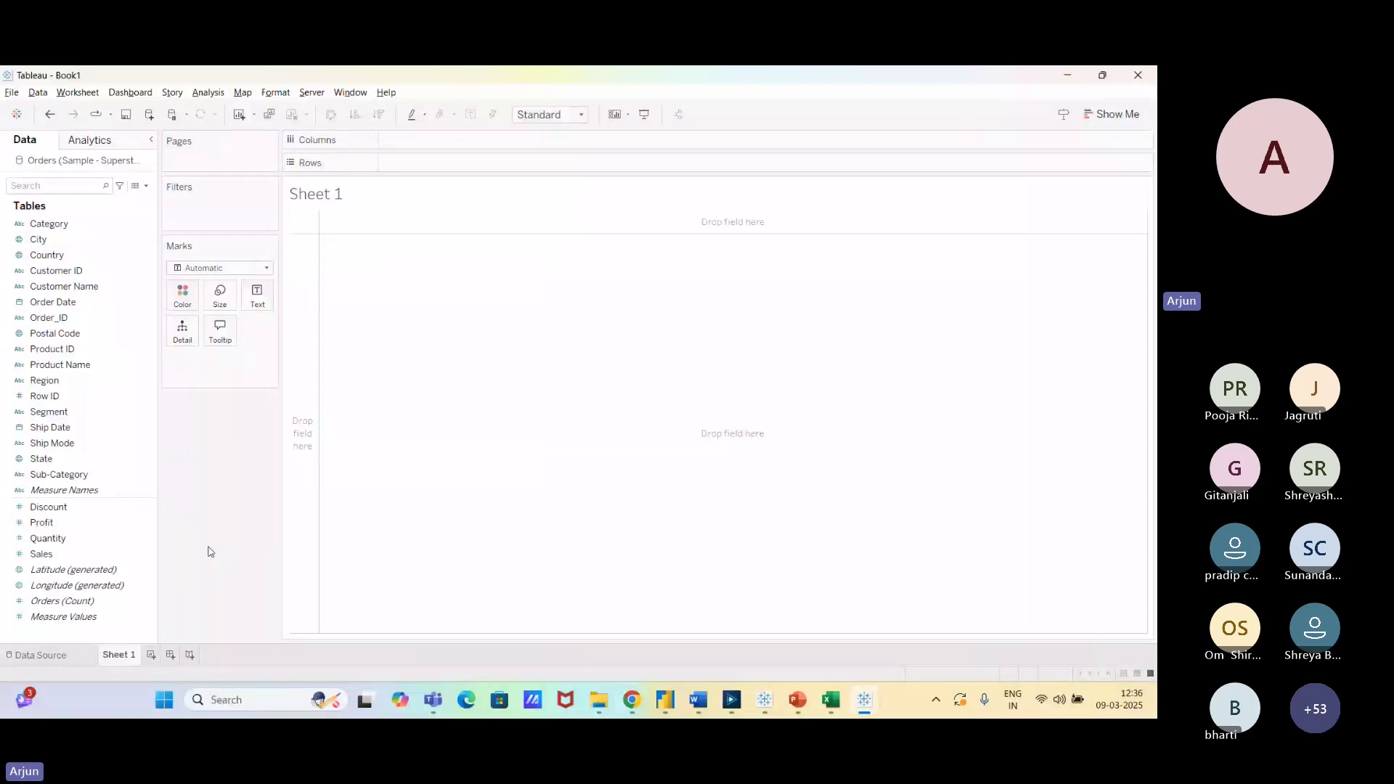
Add two more worksheets, two dashboards and two stories to the workbook, and view Sheet 2 and Dashboard 1.
{"action": "left_click", "coordinate": [151, 655]}
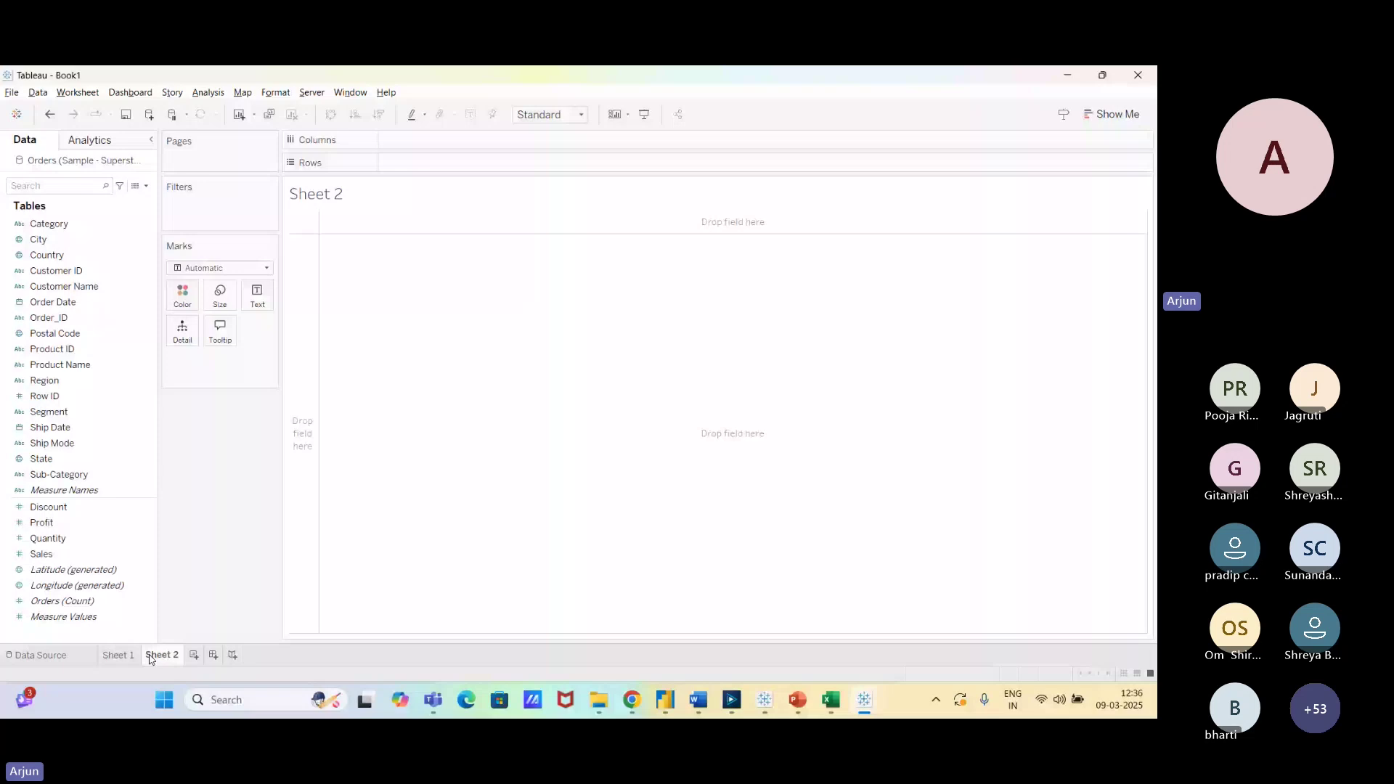
{"action": "left_click", "coordinate": [194, 655]}
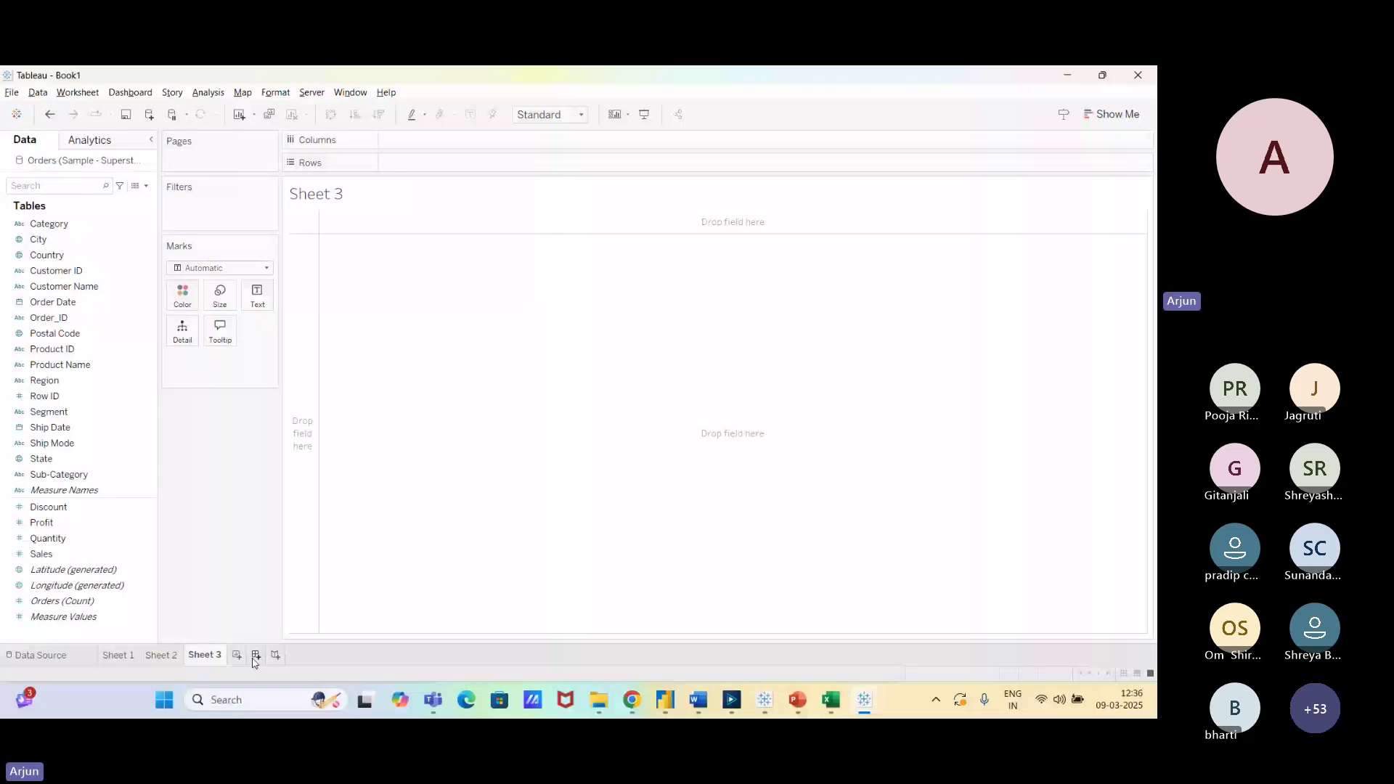
{"action": "double_click", "coordinate": [254, 656]}
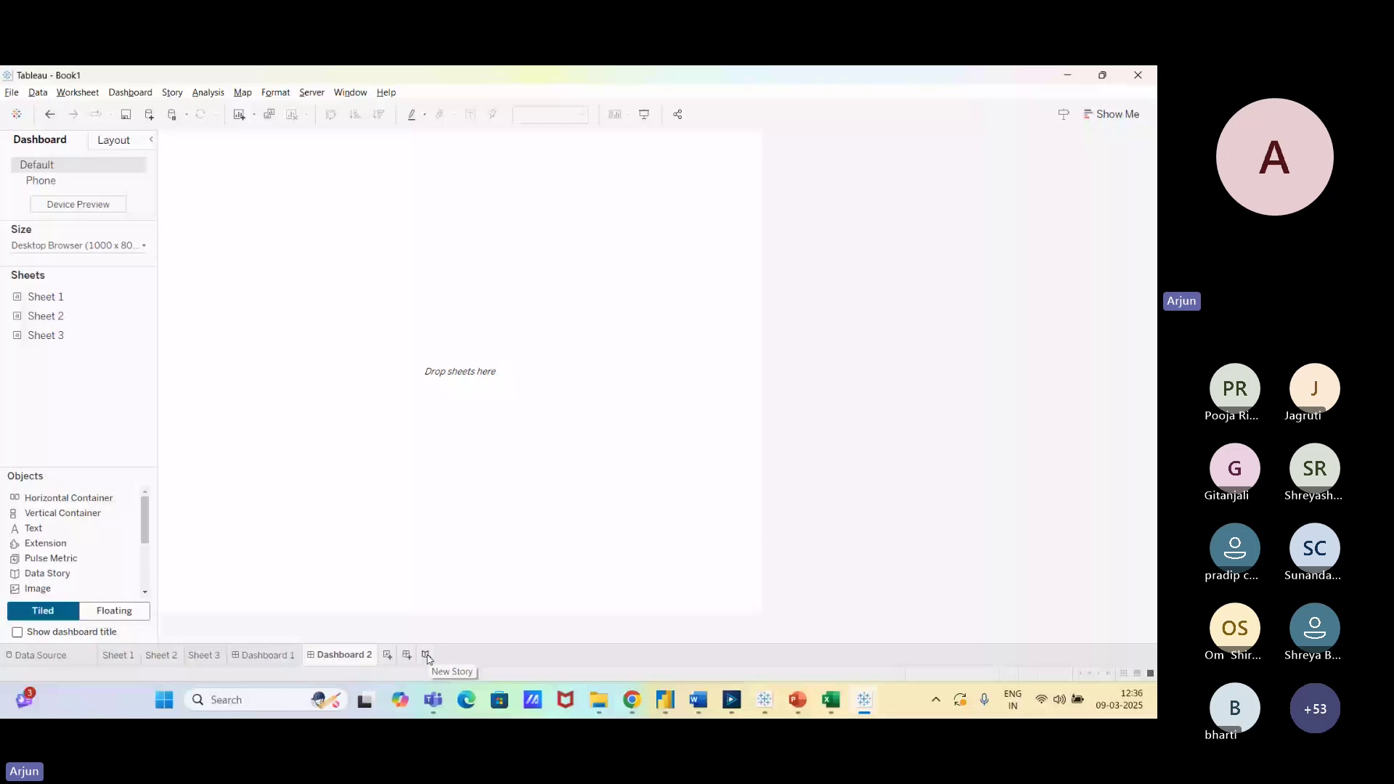
{"action": "double_click", "coordinate": [427, 656]}
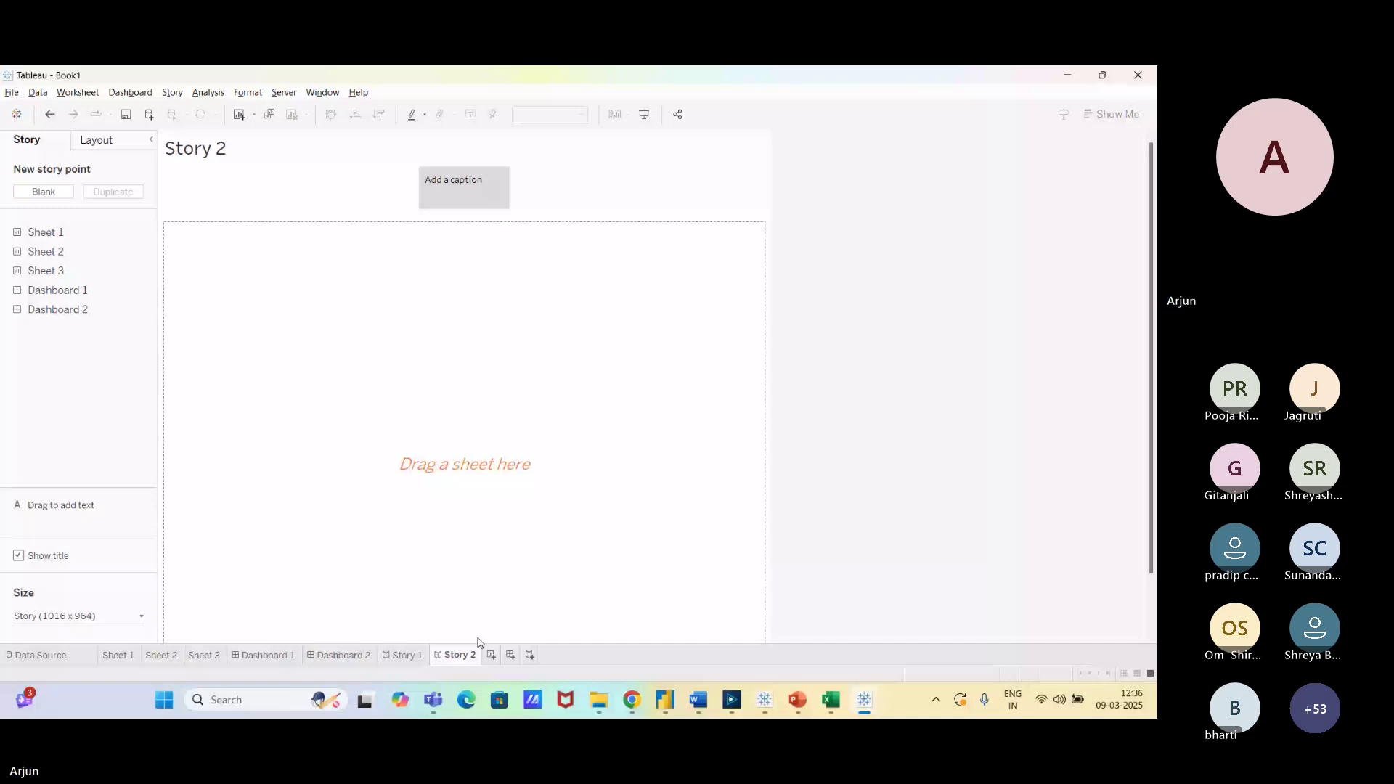
{"action": "left_click", "coordinate": [161, 655]}
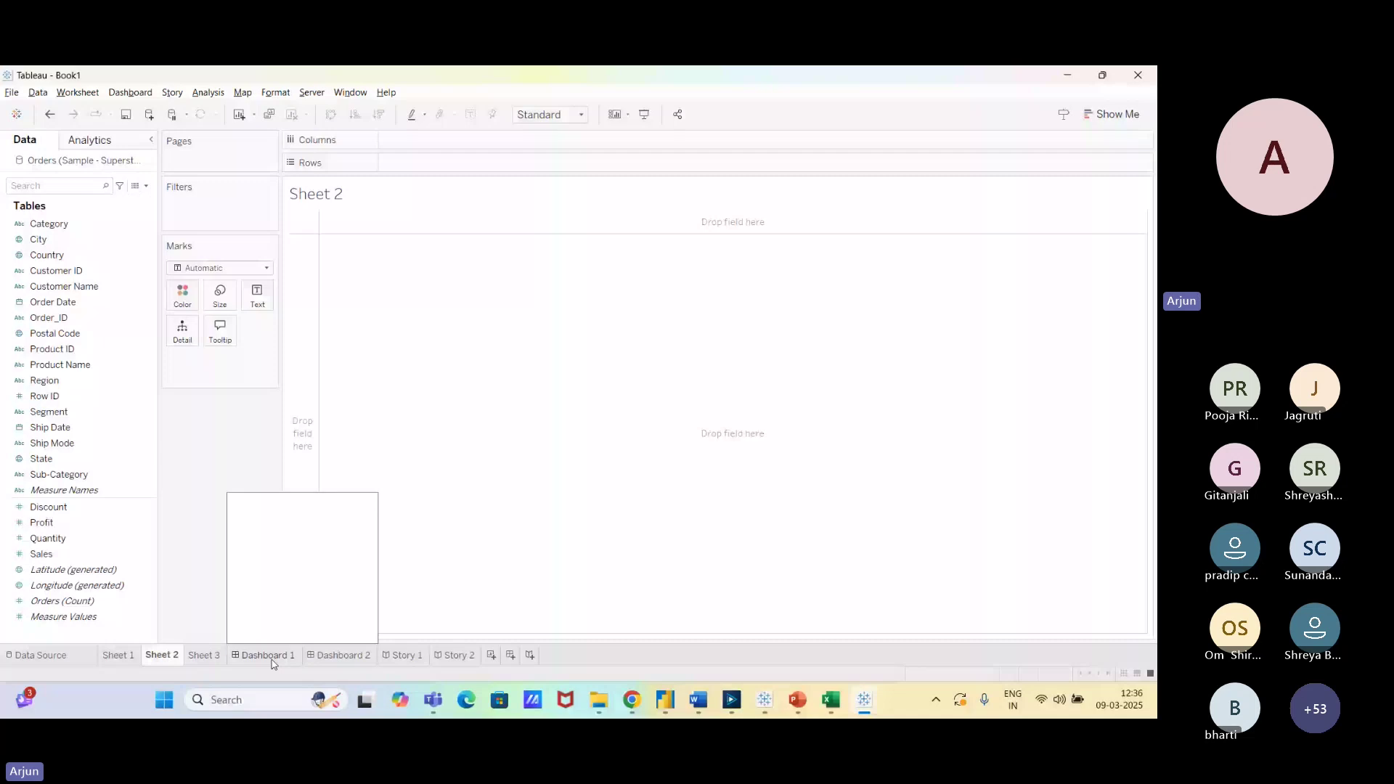
{"action": "left_click", "coordinate": [268, 655]}
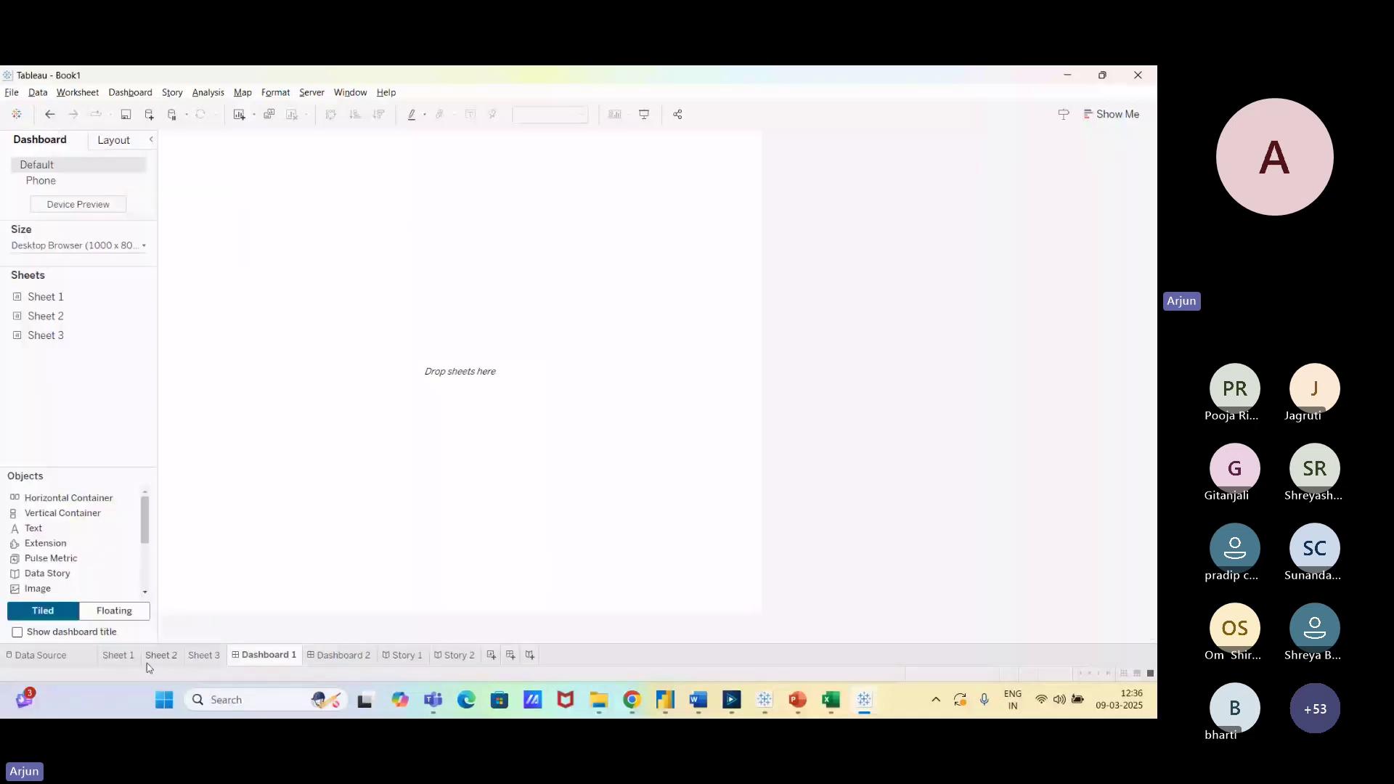
{"action": "mouse_move", "coordinate": [459, 658]}
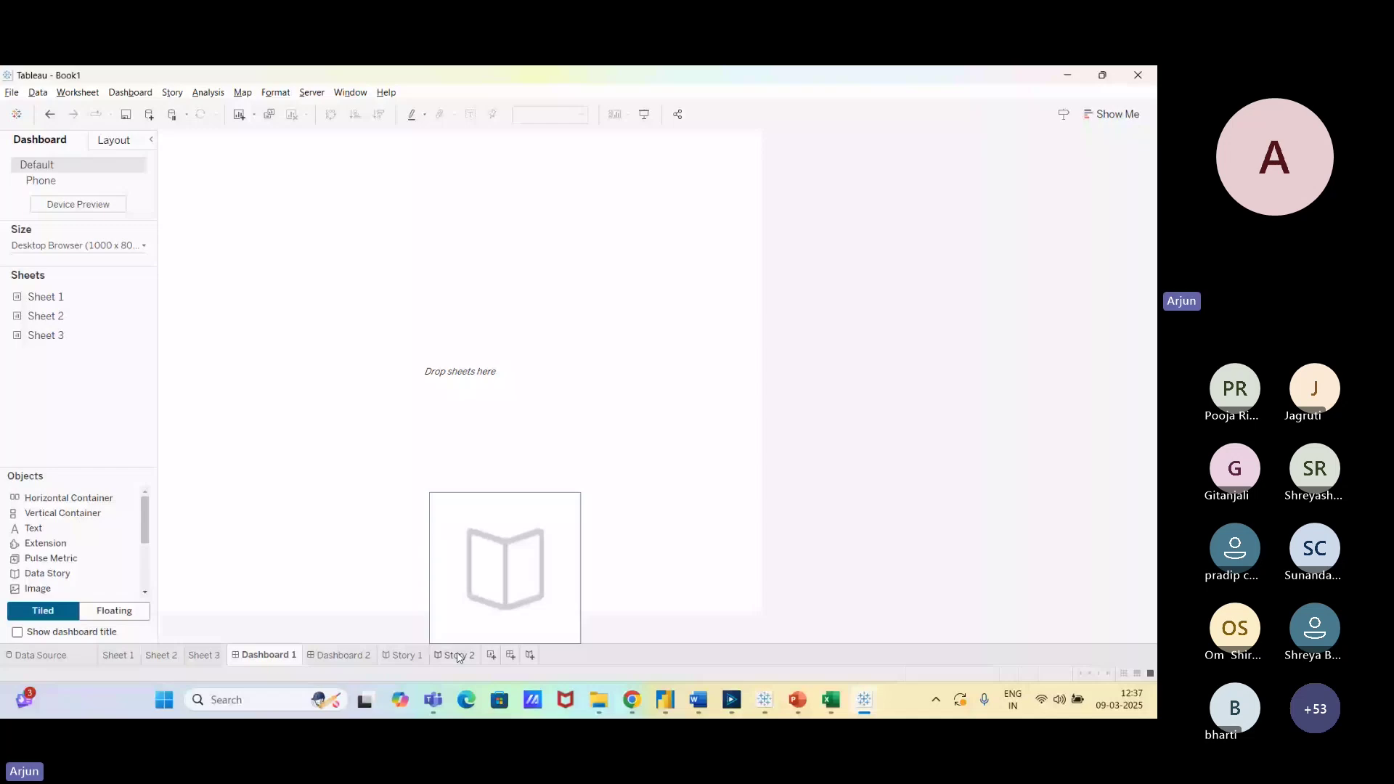
Build a text table on Sheet 1 with Category on rows and the sum of Profit as the values.
{"action": "left_click", "coordinate": [118, 656]}
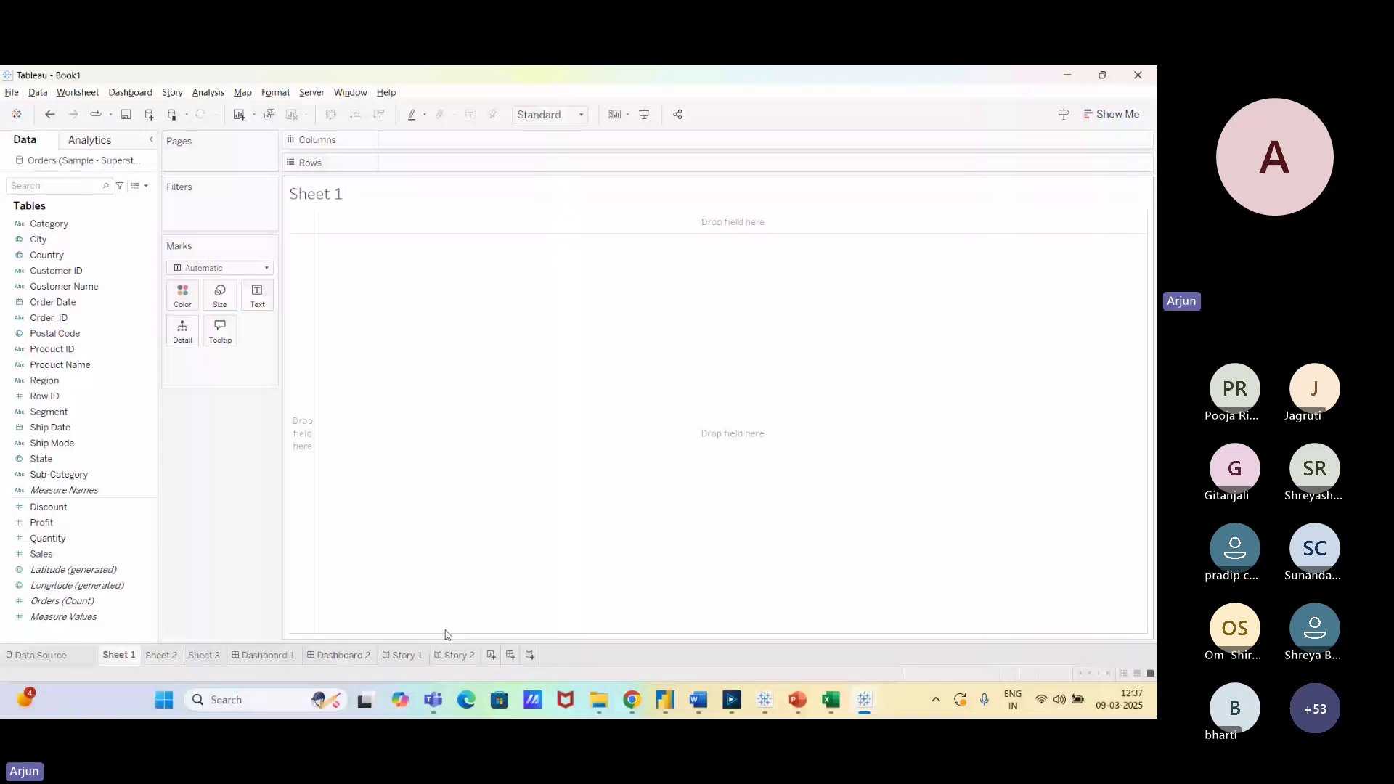
{"action": "mouse_move", "coordinate": [459, 660]}
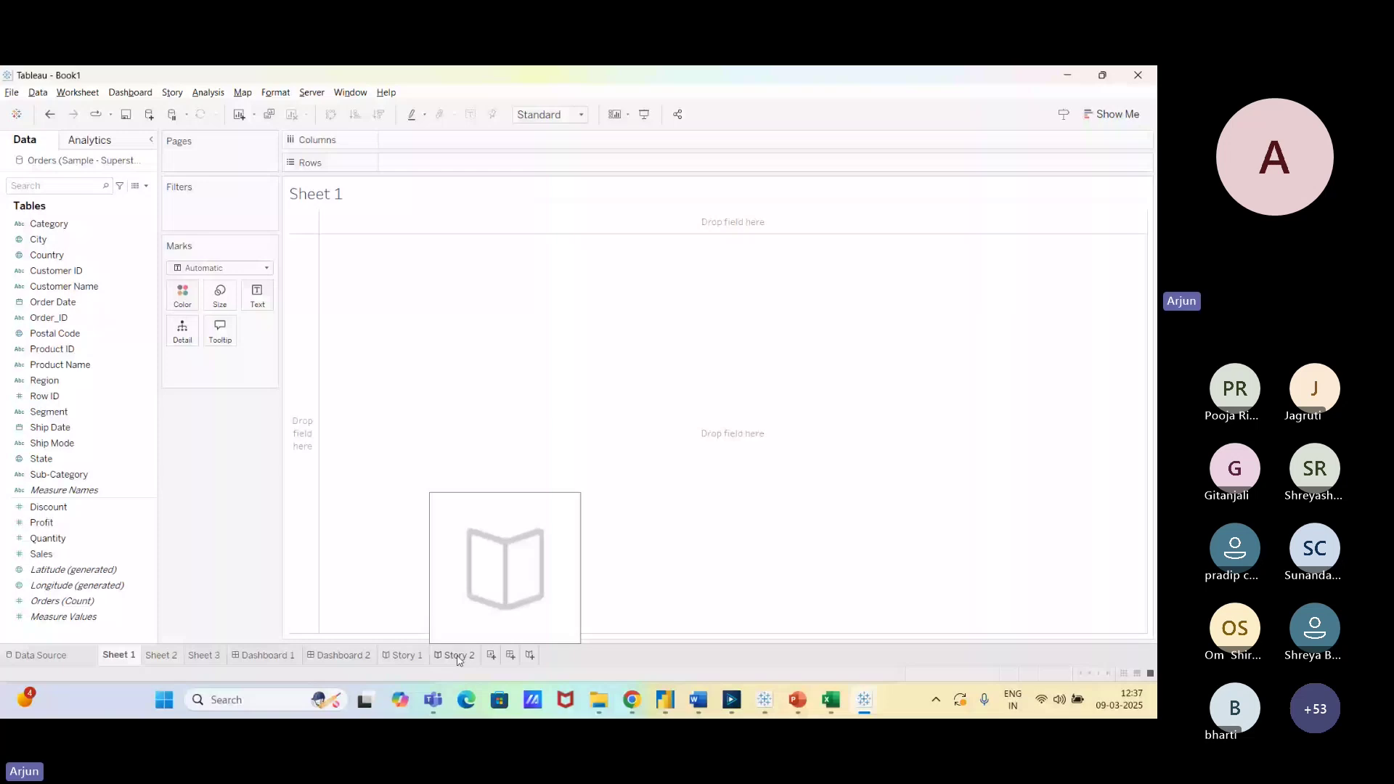
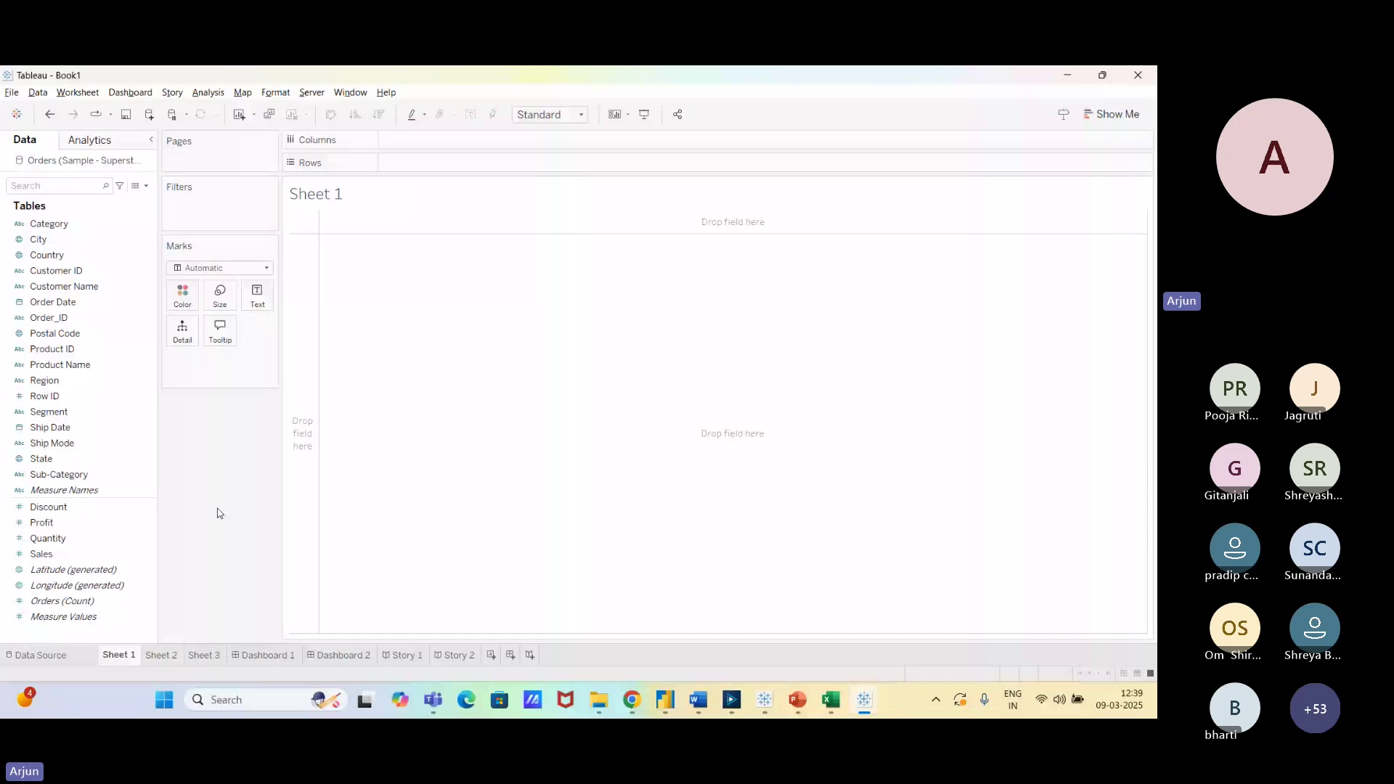
{"action": "left_click", "coordinate": [91, 254]}
{"action": "double_click", "coordinate": [51, 224]}
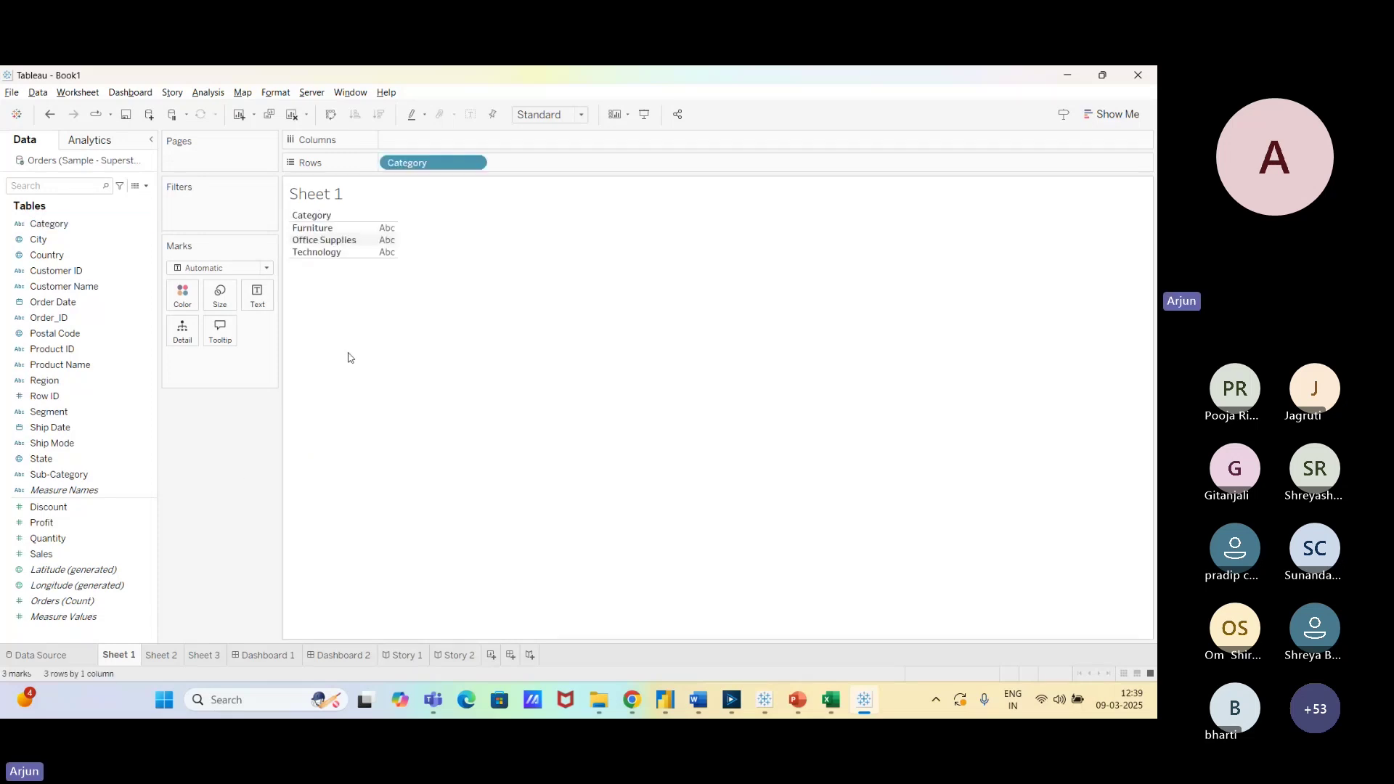
{"action": "double_click", "coordinate": [44, 523]}
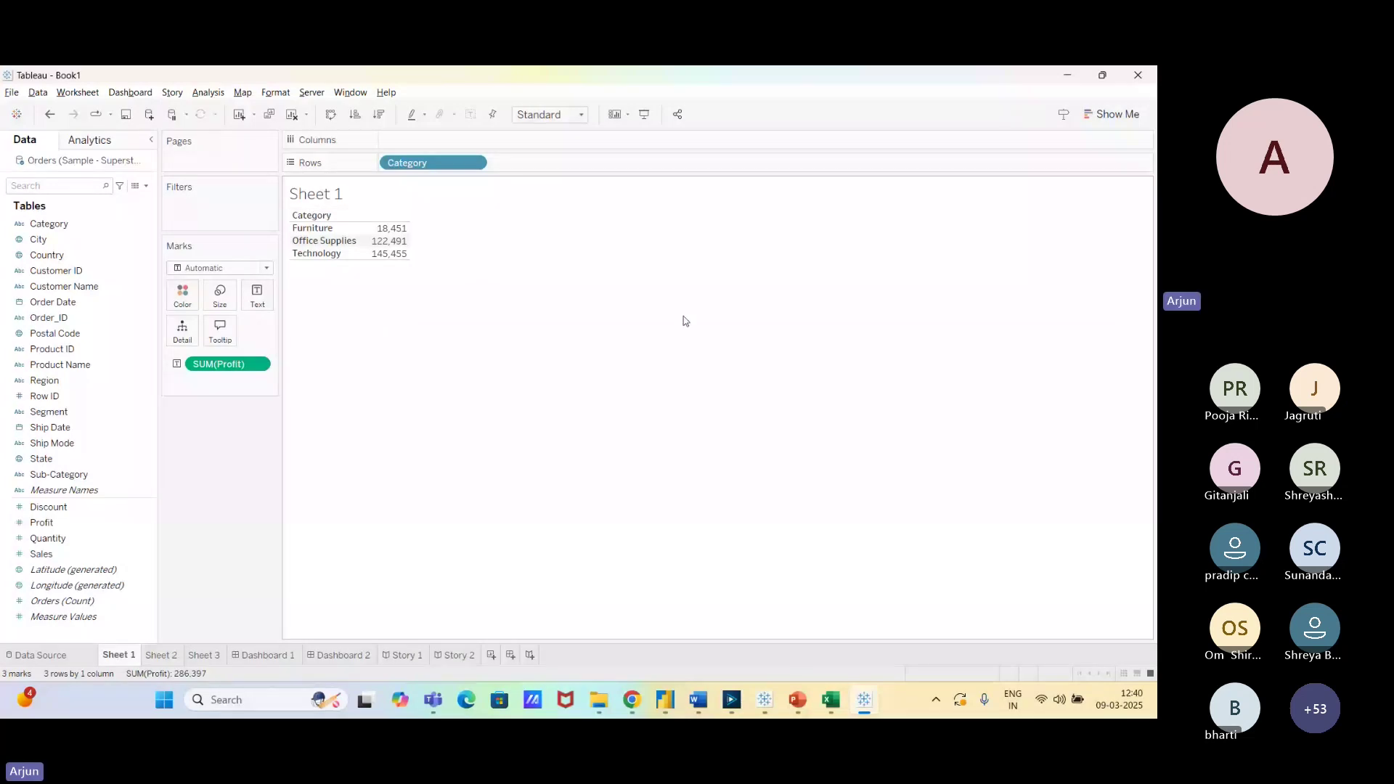
Convert the Category profit table on Sheet 1 to a pie chart and fit it to Entire View.
{"action": "left_click", "coordinate": [1125, 119]}
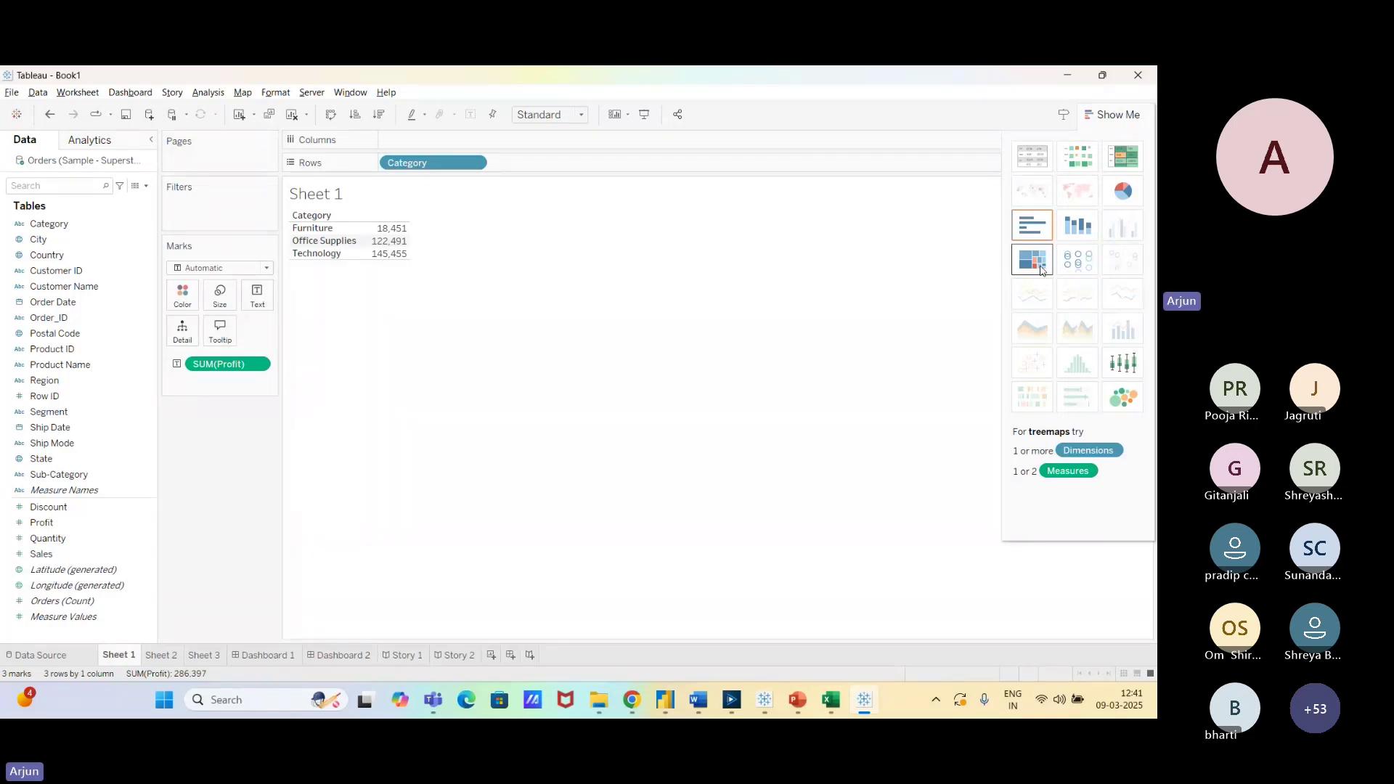
{"action": "left_click", "coordinate": [1124, 192]}
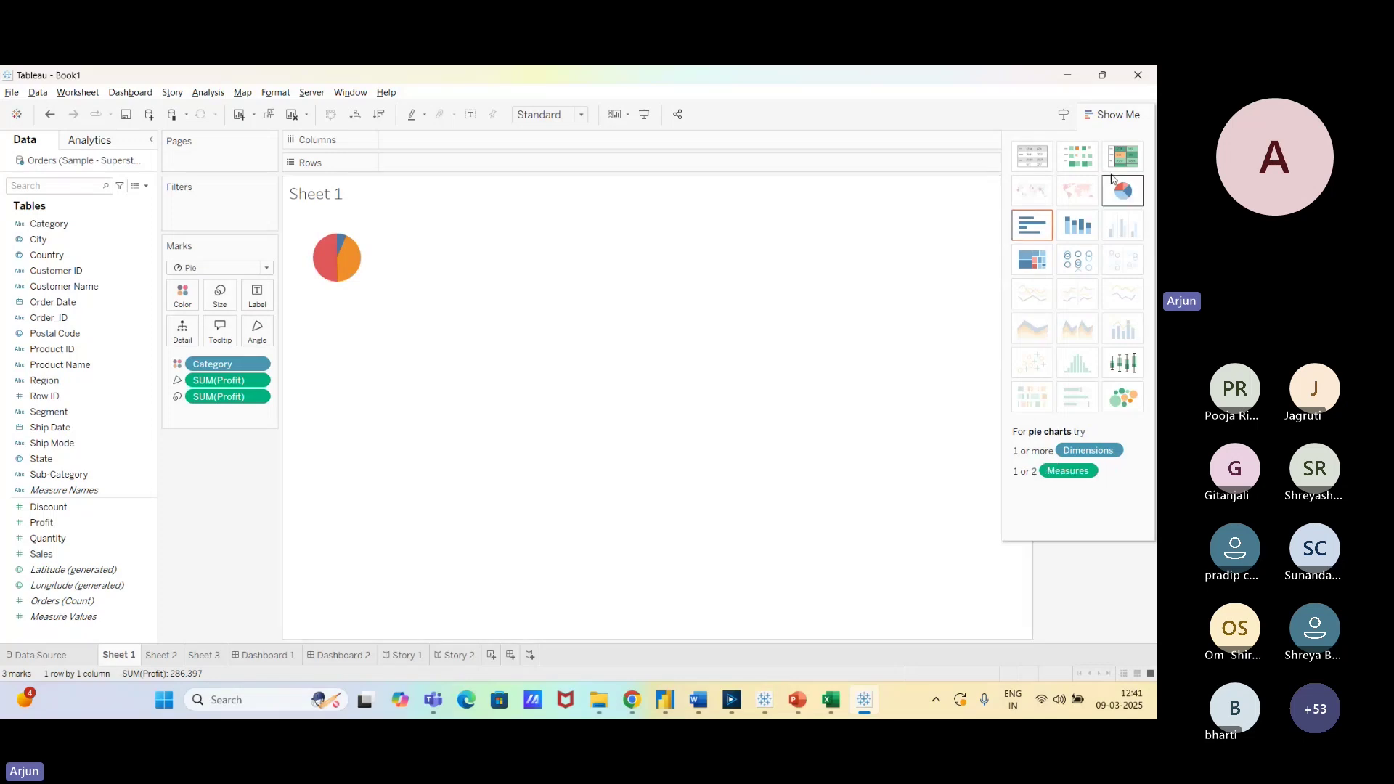
{"action": "left_click", "coordinate": [1115, 116]}
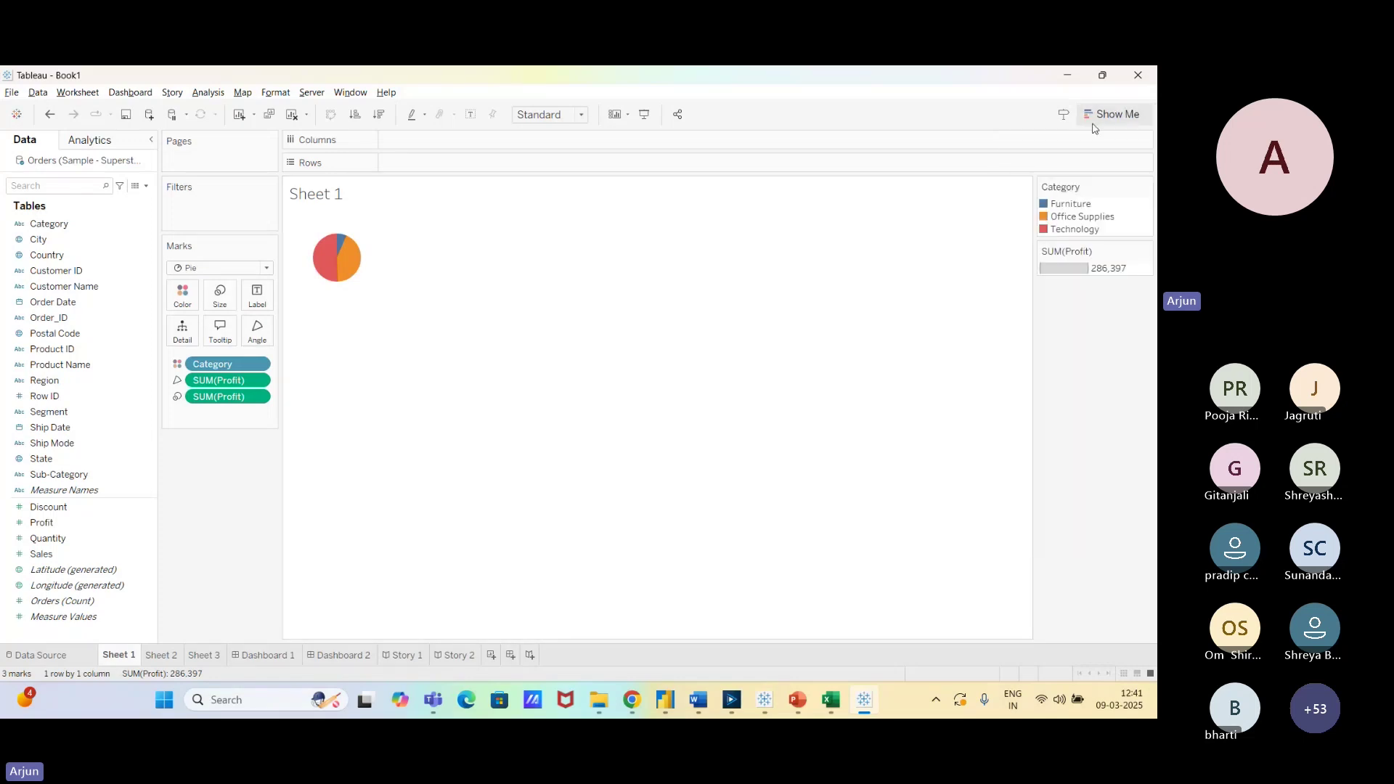
{"action": "left_click", "coordinate": [575, 118]}
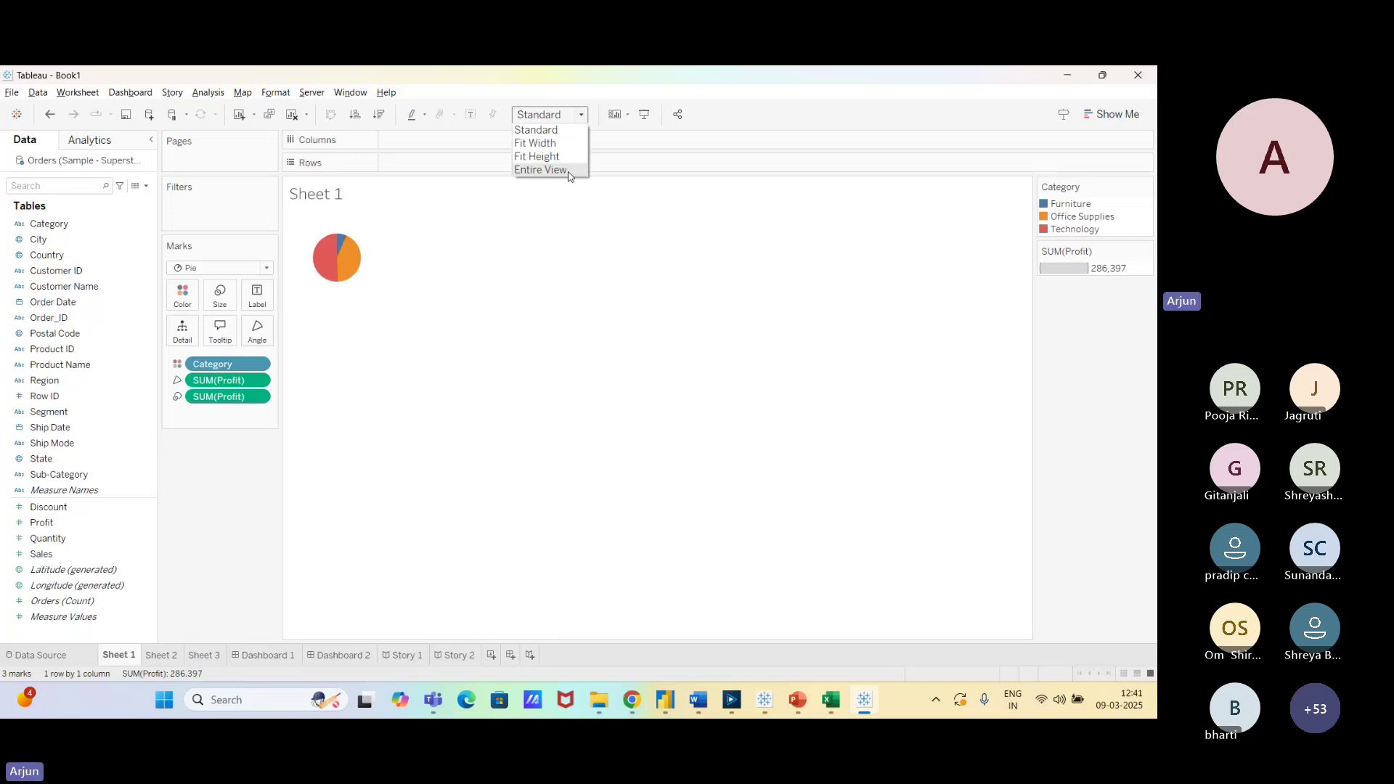
{"action": "key", "text": "Escape"}
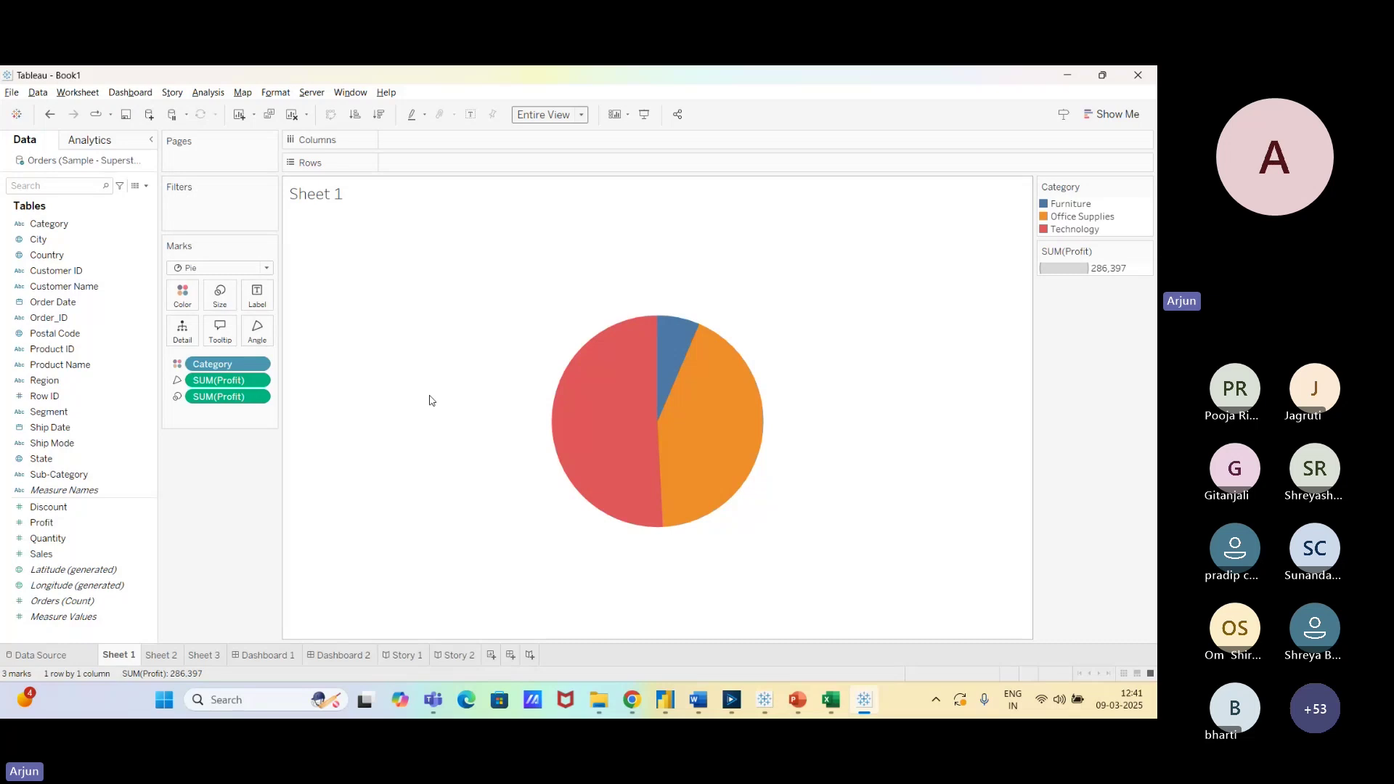
Show mark labels on the pie chart and inspect the Technology and Office Supplies slices.
{"action": "left_click", "coordinate": [263, 302]}
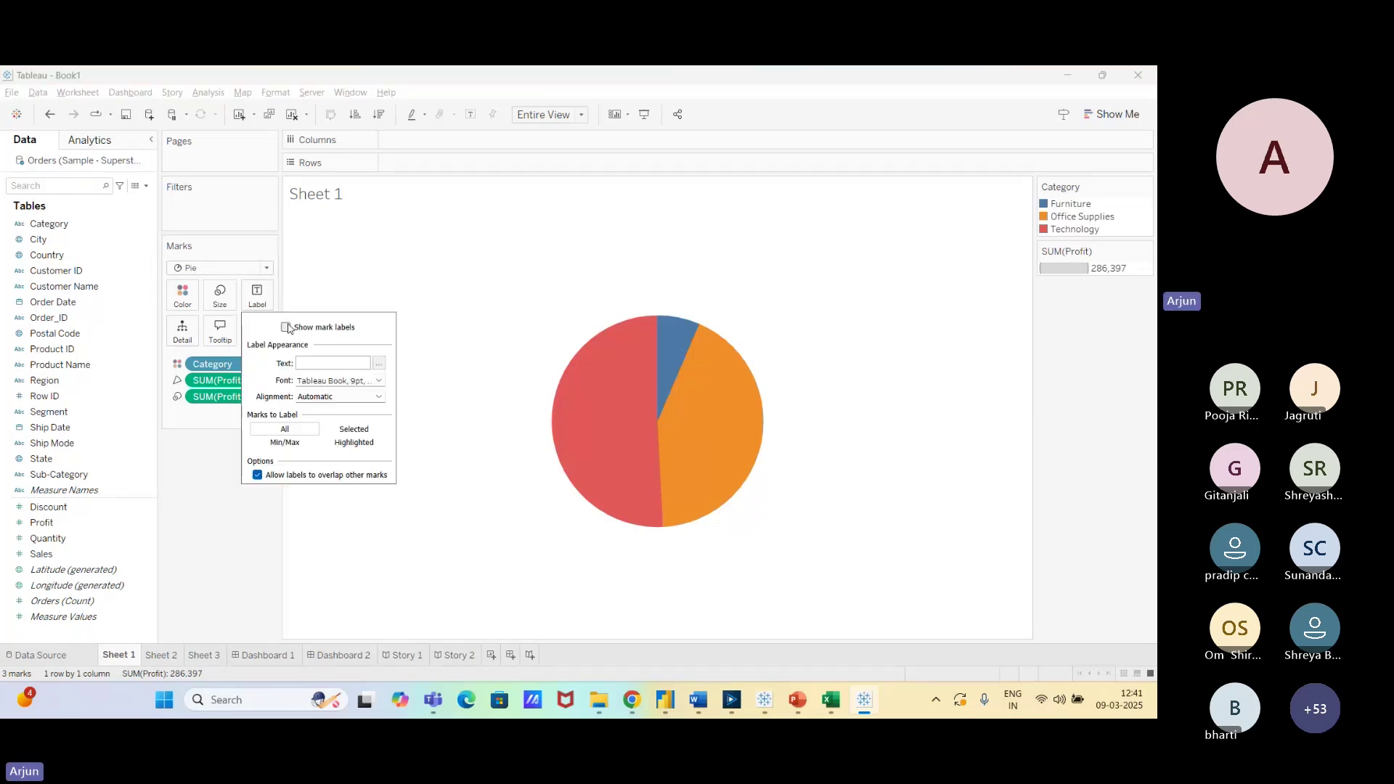
{"action": "left_click", "coordinate": [287, 327]}
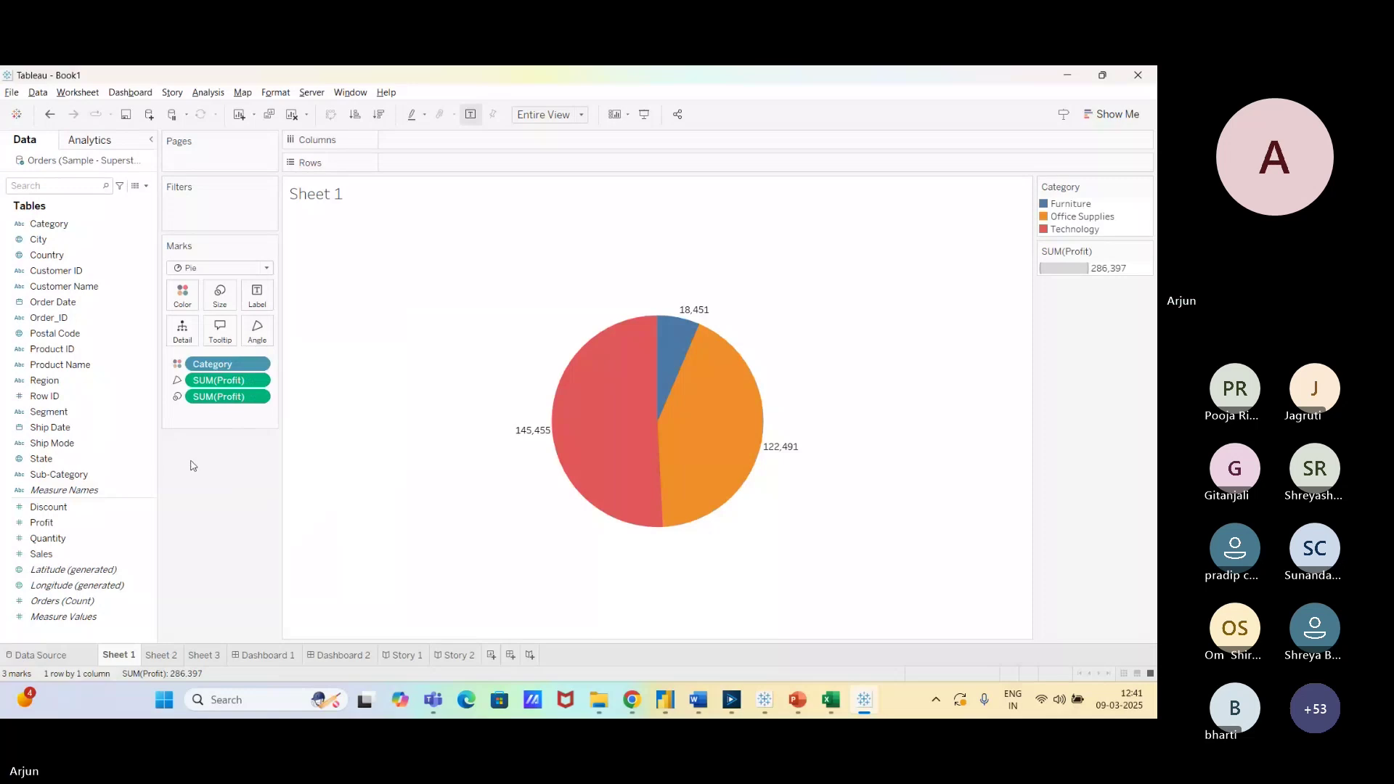
{"action": "mouse_move", "coordinate": [590, 456]}
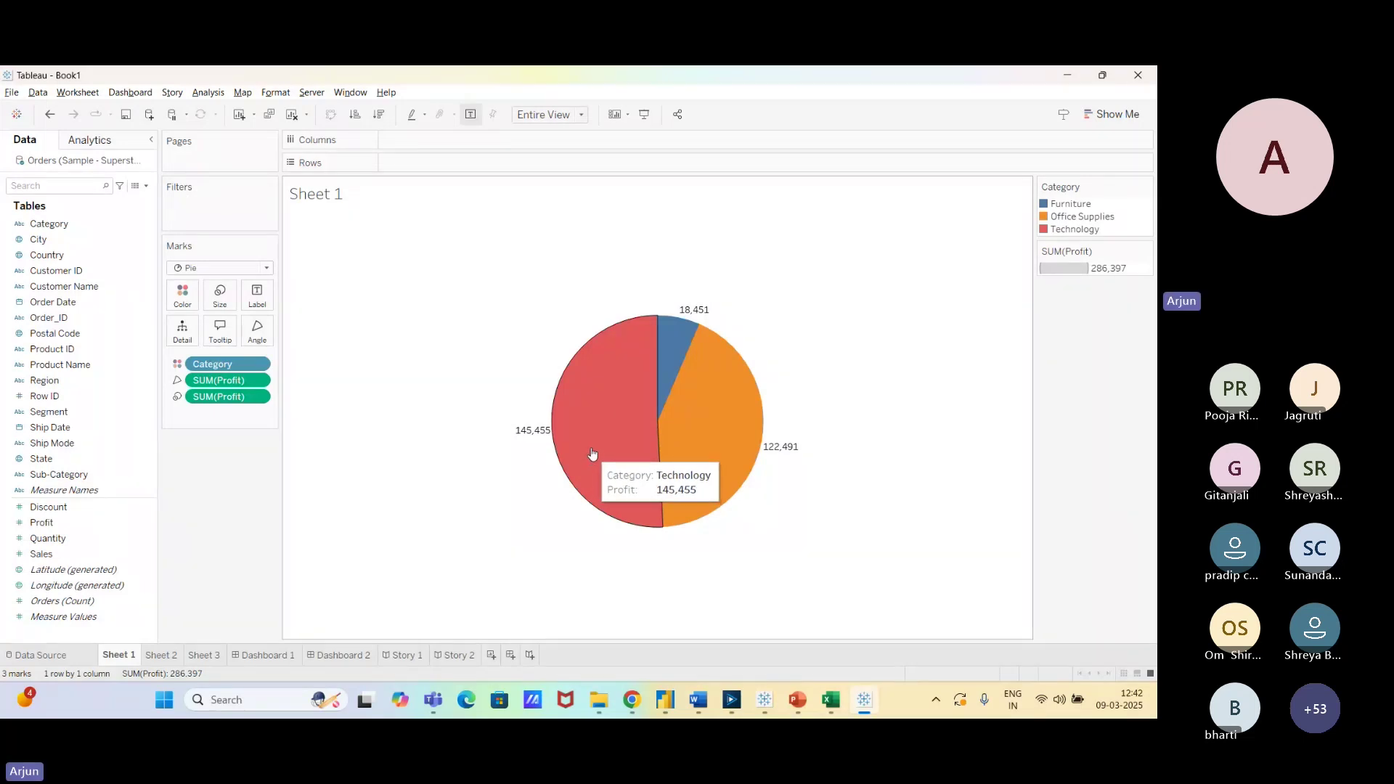
{"action": "mouse_move", "coordinate": [723, 437]}
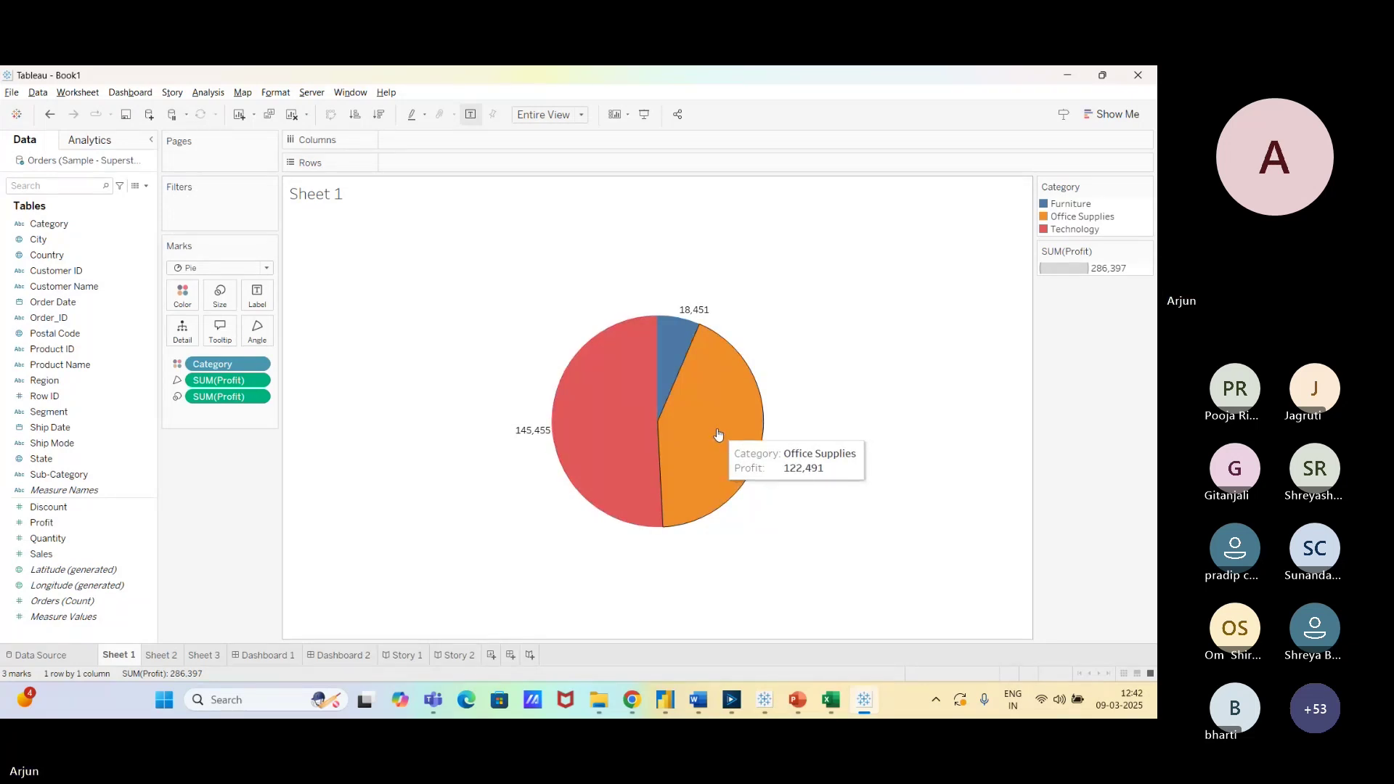
{"action": "left_click", "coordinate": [263, 298]}
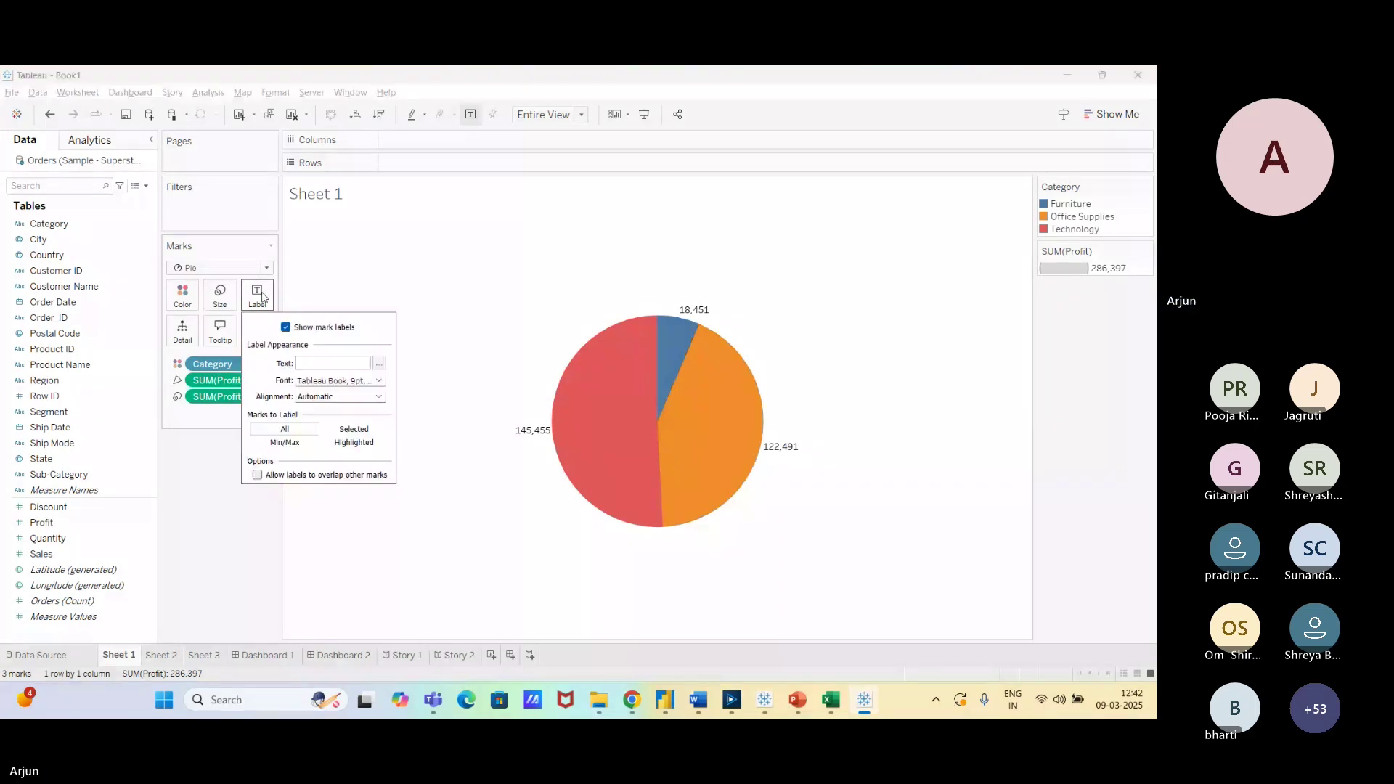
{"action": "left_click", "coordinate": [263, 298]}
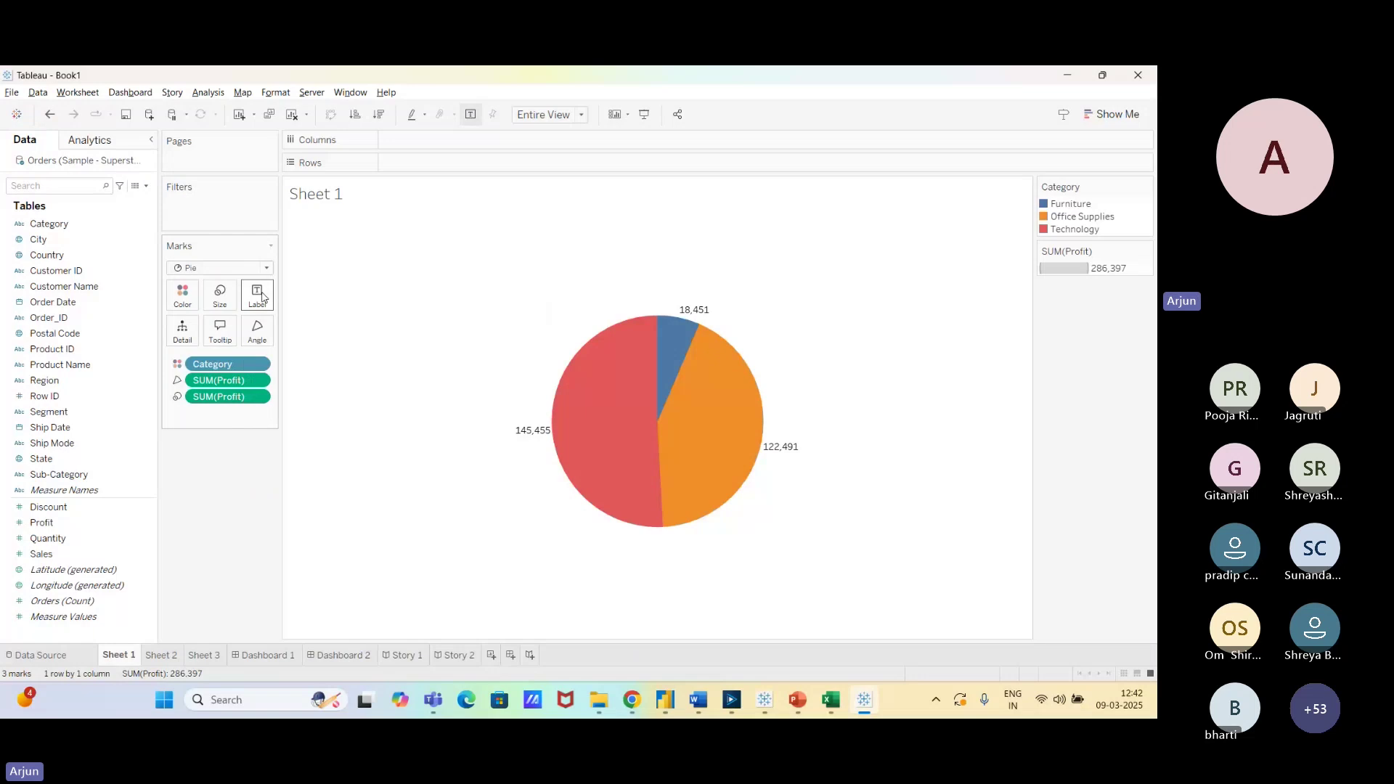
{"action": "left_click", "coordinate": [152, 370]}
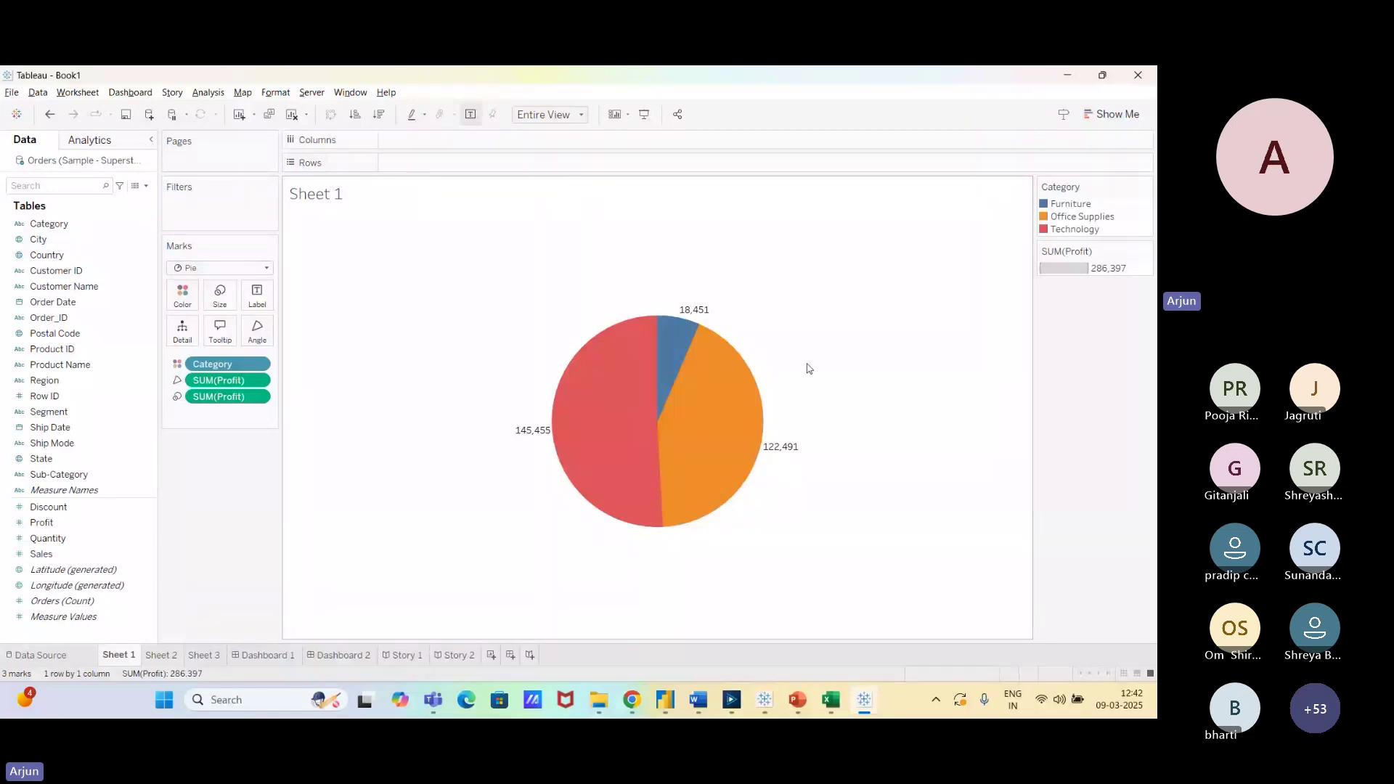
Assign the Miller Stone color palette to the Category slices of the pie chart and apply it.
{"action": "left_click", "coordinate": [182, 294]}
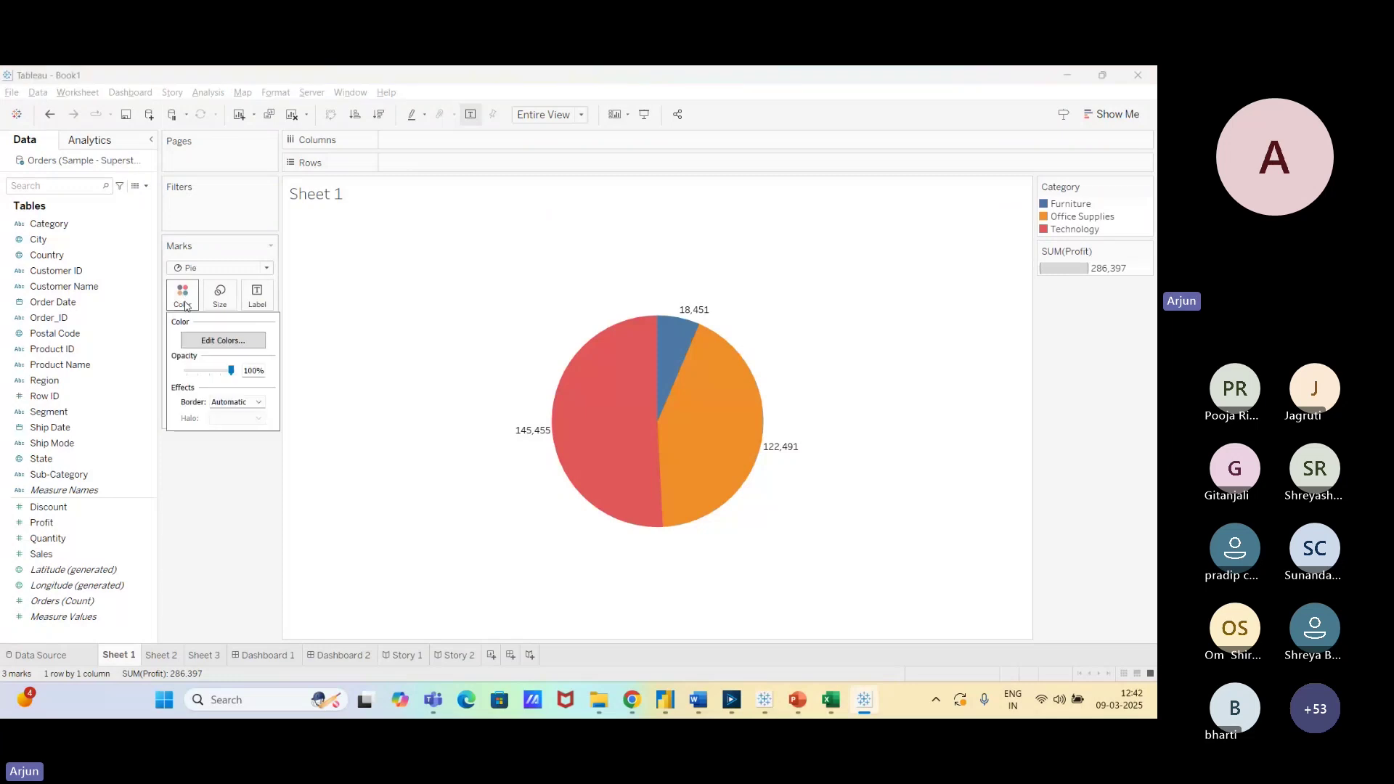
{"action": "left_click", "coordinate": [215, 341]}
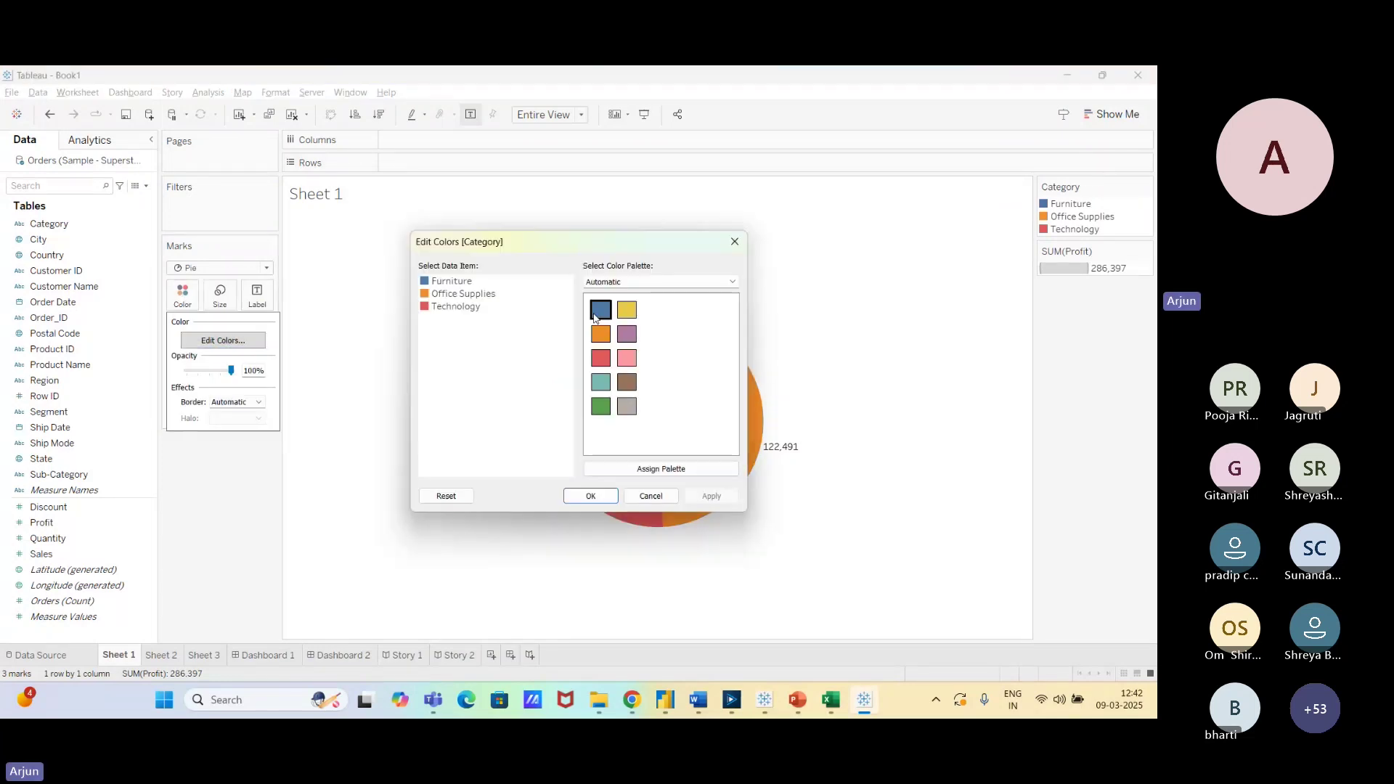
{"action": "left_click_drag", "start_coordinate": [580, 248], "coordinate": [335, 225]}
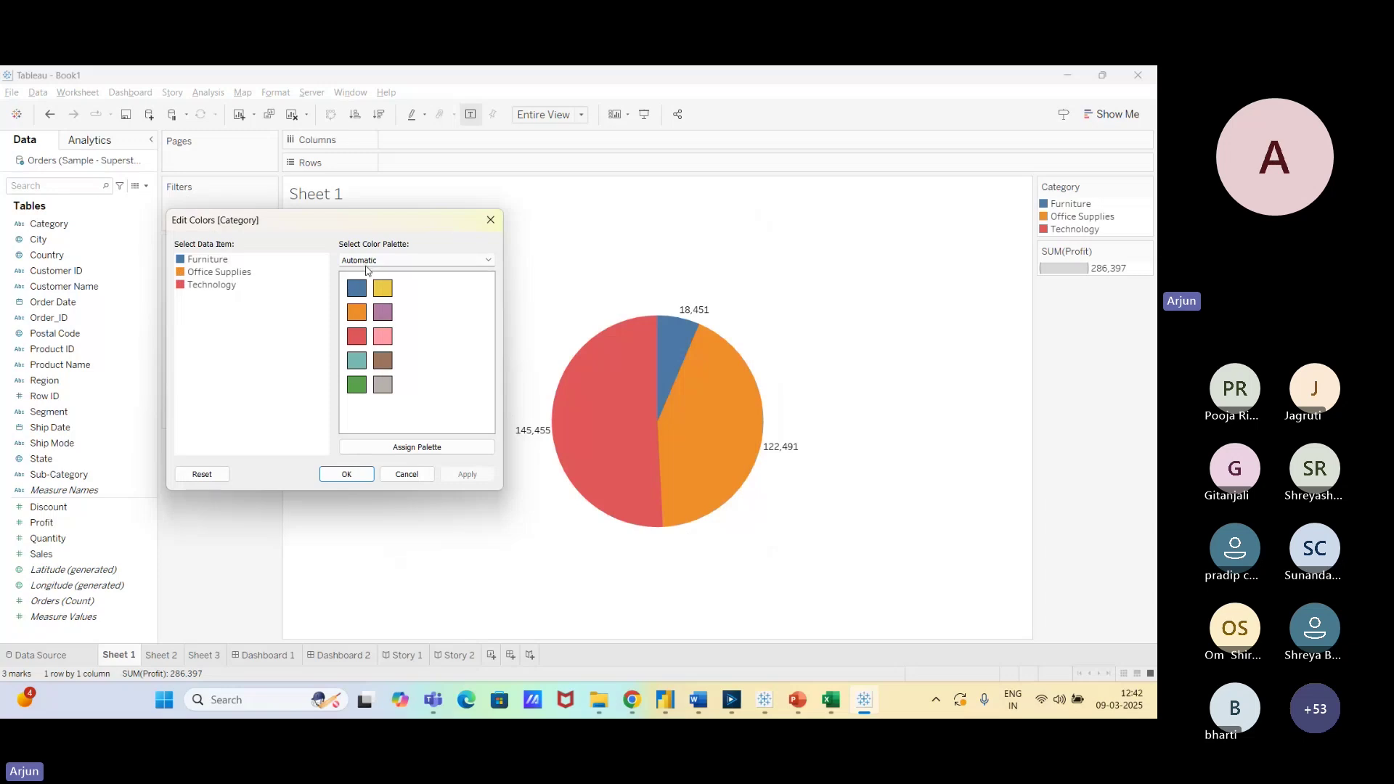
{"action": "left_click", "coordinate": [367, 260]}
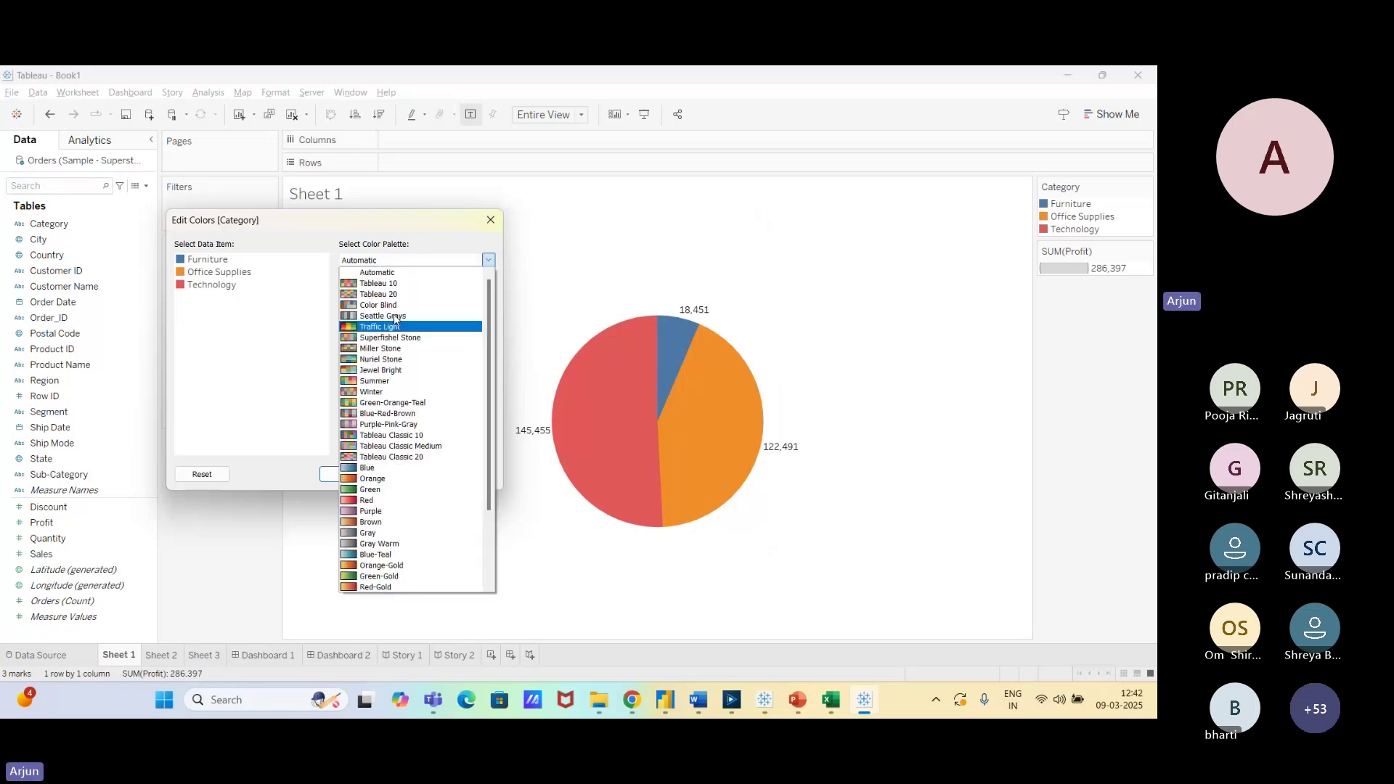
{"action": "scroll", "coordinate": [428, 578], "scroll_direction": "down", "scroll_amount": 3}
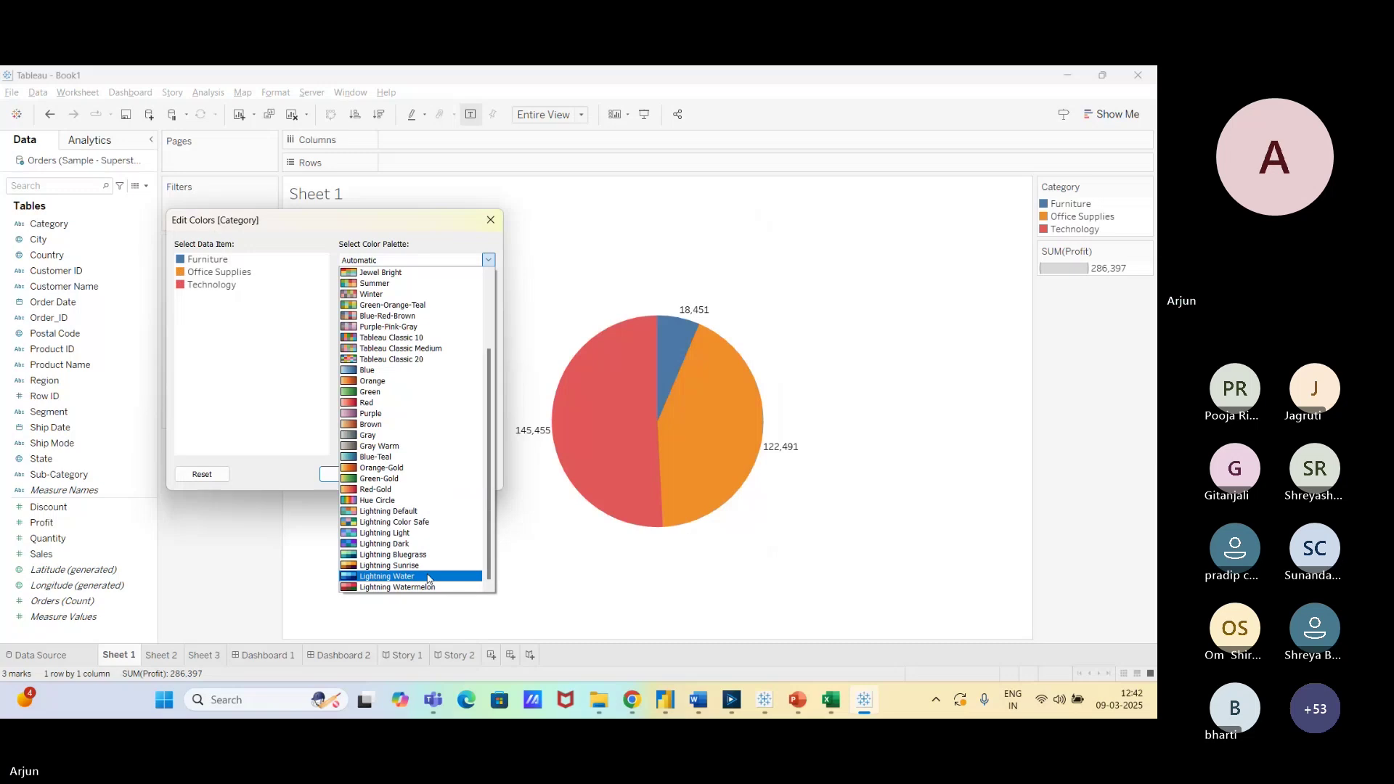
{"action": "scroll", "coordinate": [428, 585], "scroll_direction": "up", "scroll_amount": 1}
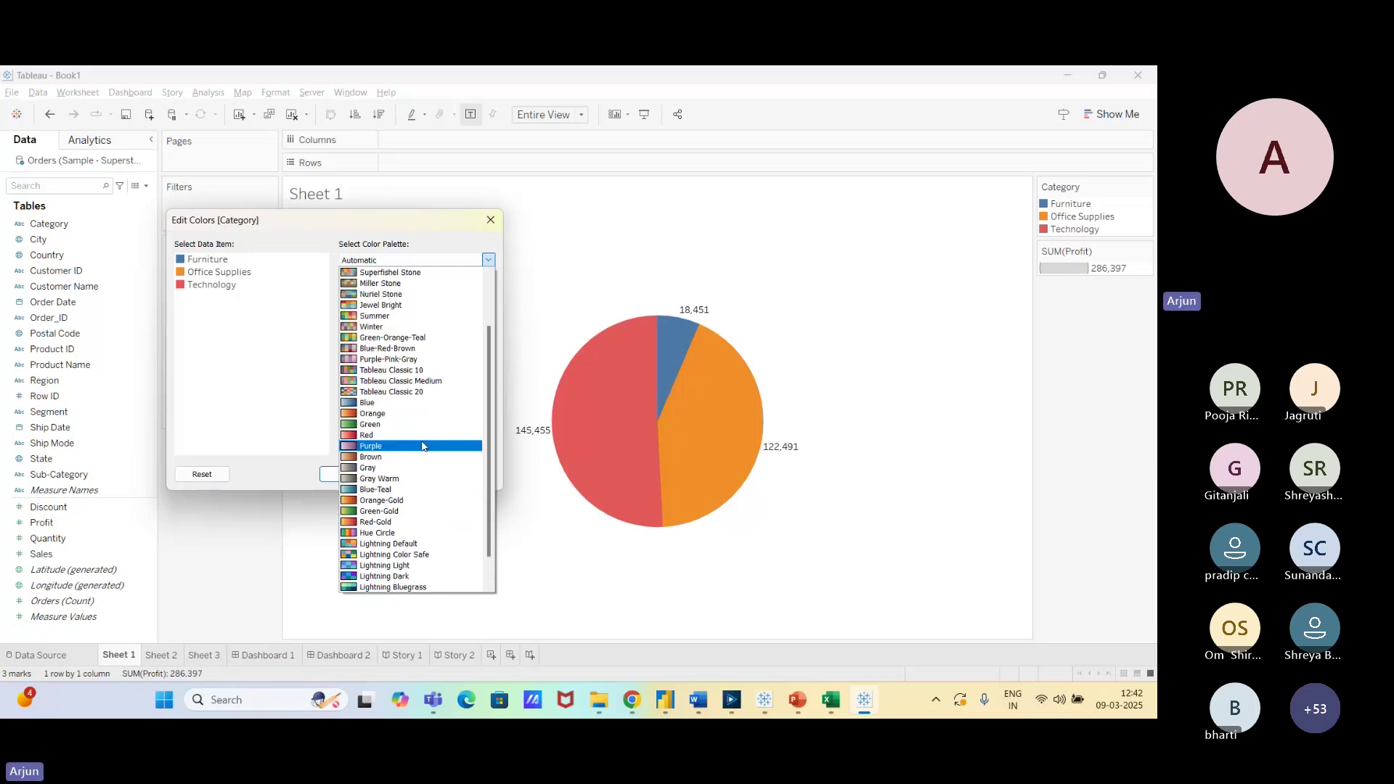
{"action": "scroll", "coordinate": [428, 332], "scroll_direction": "up", "scroll_amount": 1}
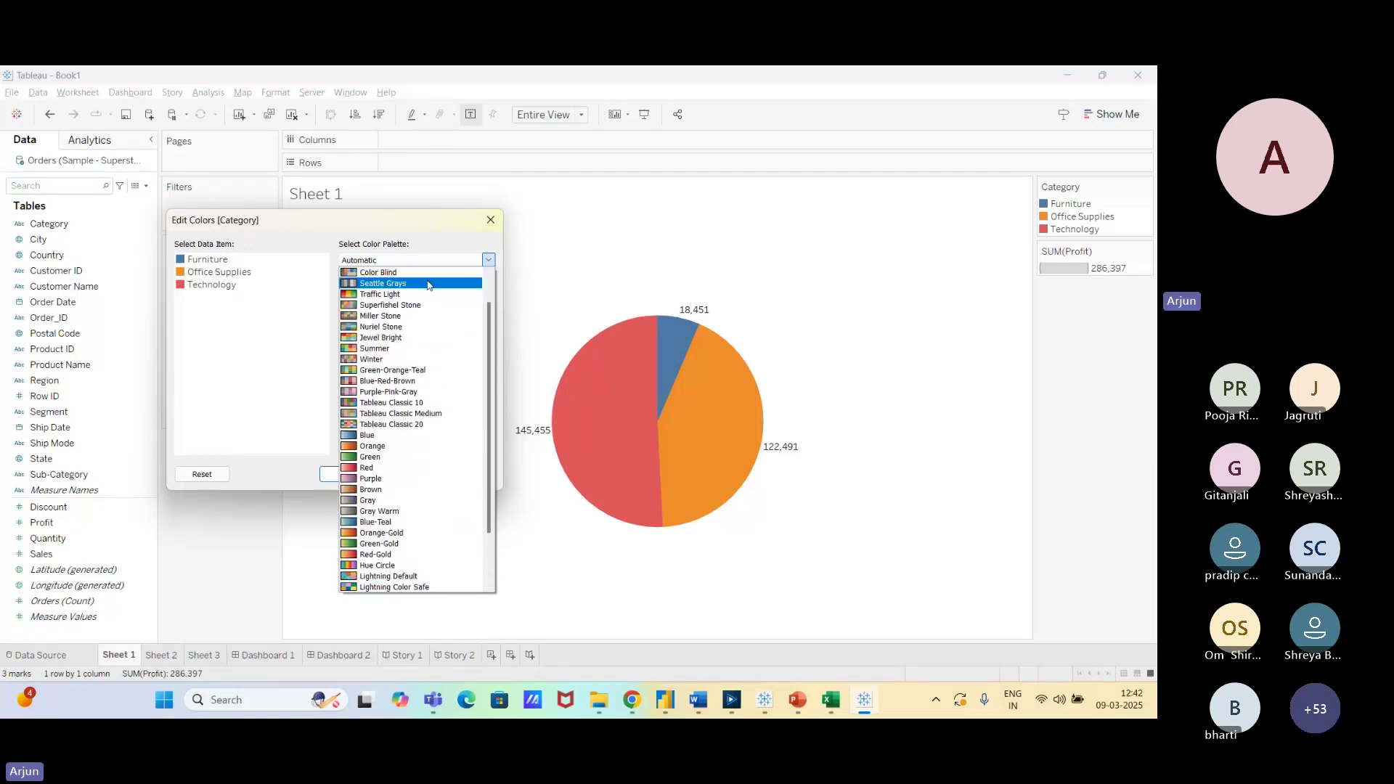
{"action": "scroll", "coordinate": [422, 312], "scroll_direction": "up", "scroll_amount": 1}
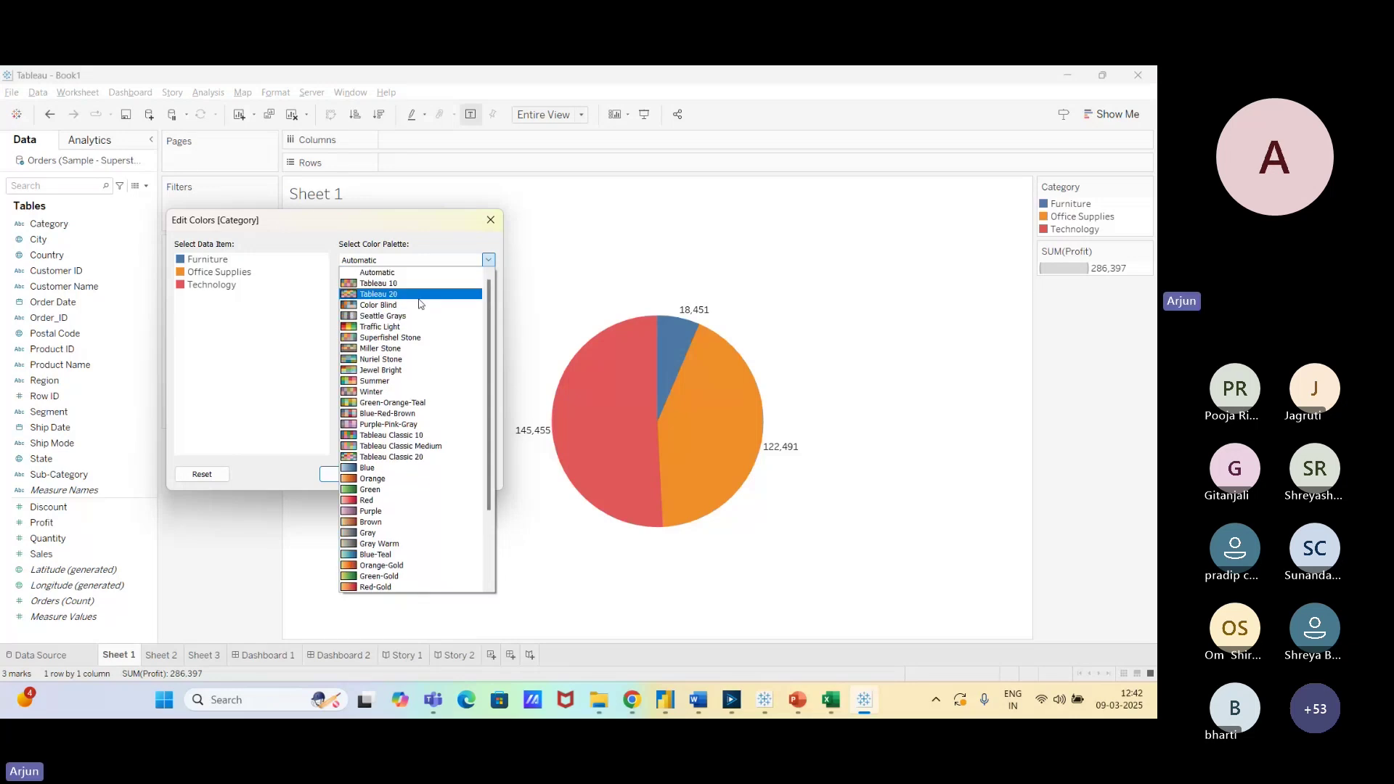
{"action": "left_click", "coordinate": [404, 349]}
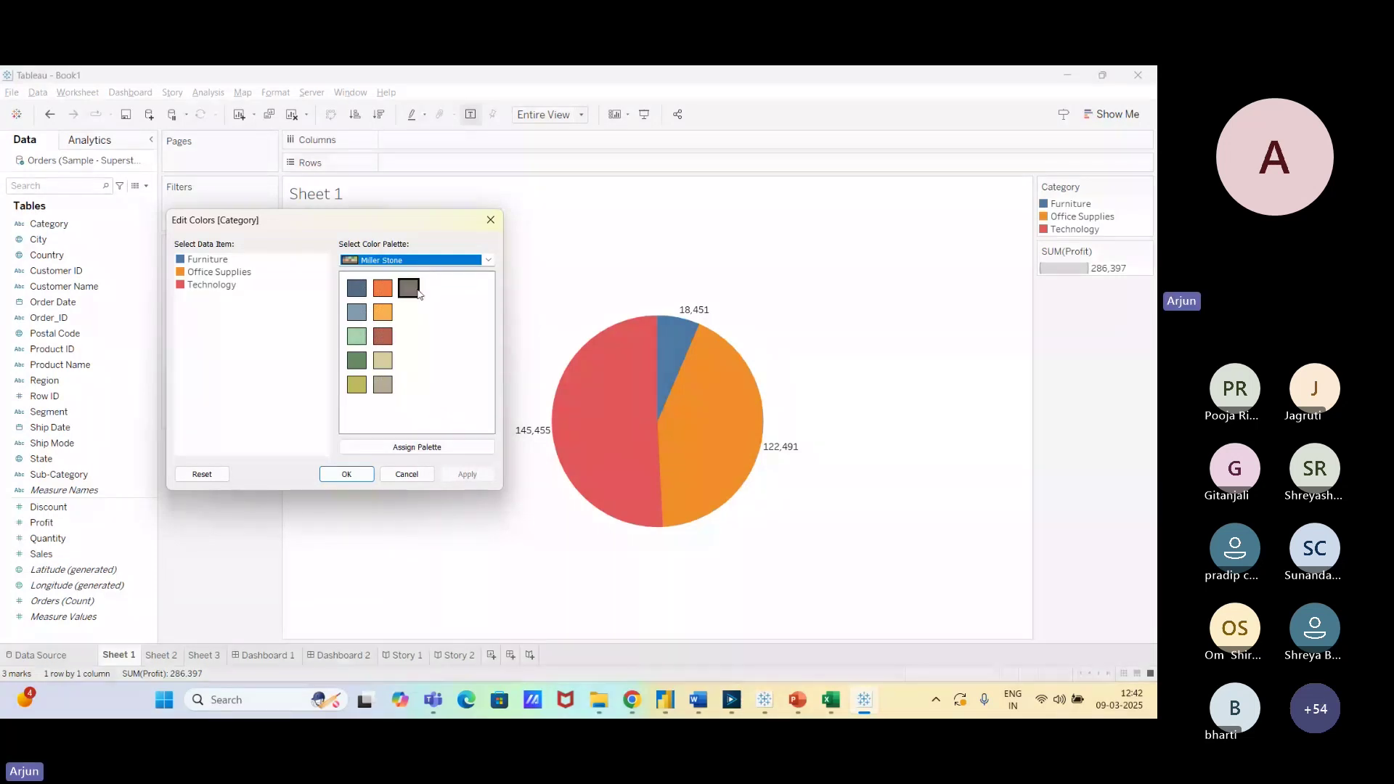
{"action": "left_click", "coordinate": [437, 262]}
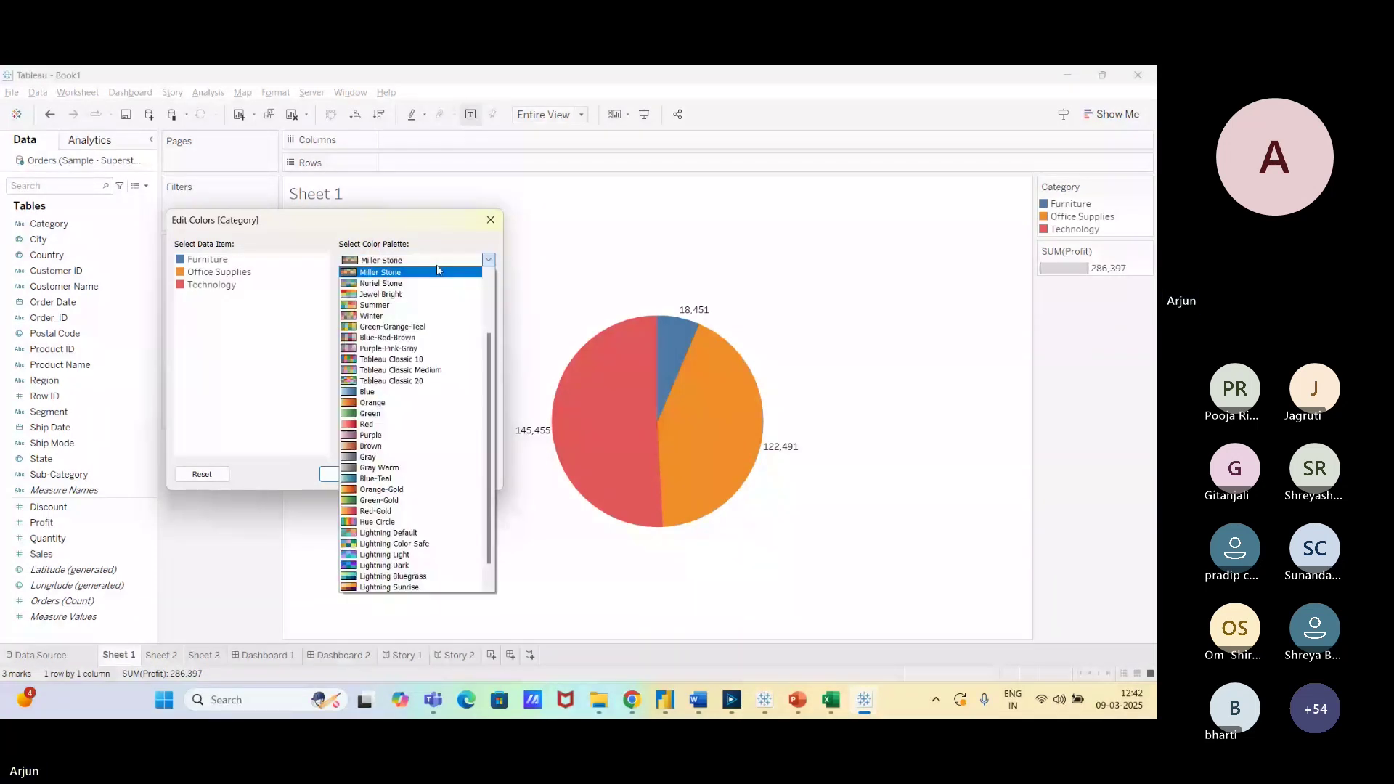
{"action": "left_click", "coordinate": [437, 272]}
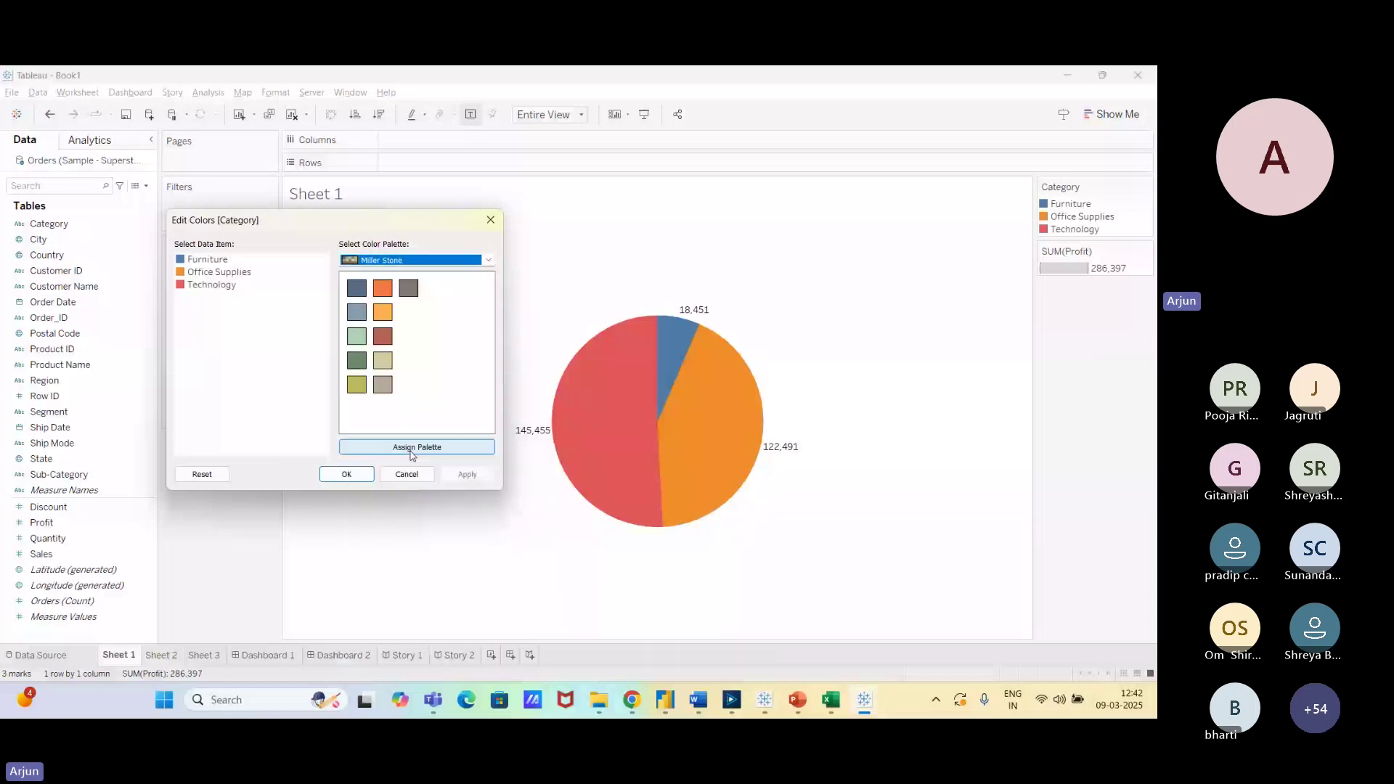
{"action": "left_click", "coordinate": [412, 448]}
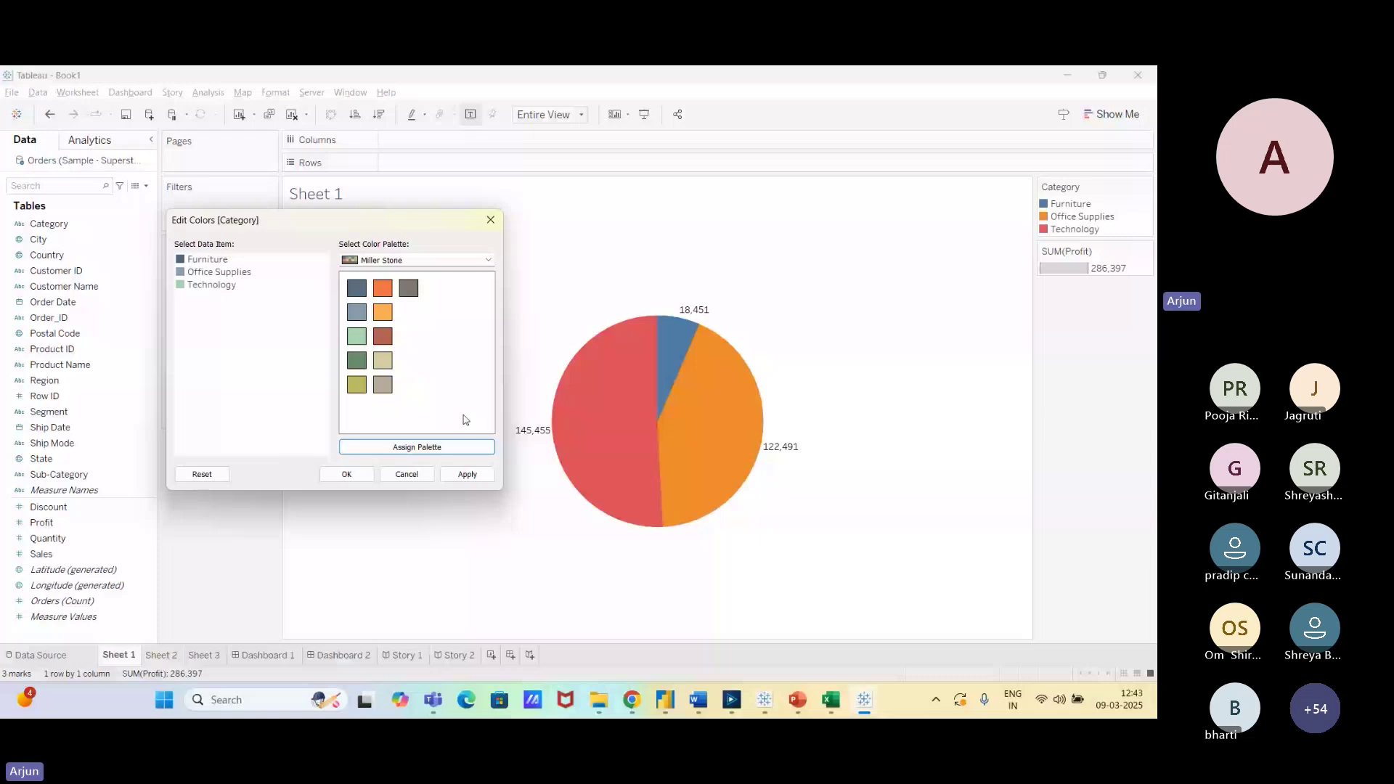
{"action": "left_click", "coordinate": [467, 474]}
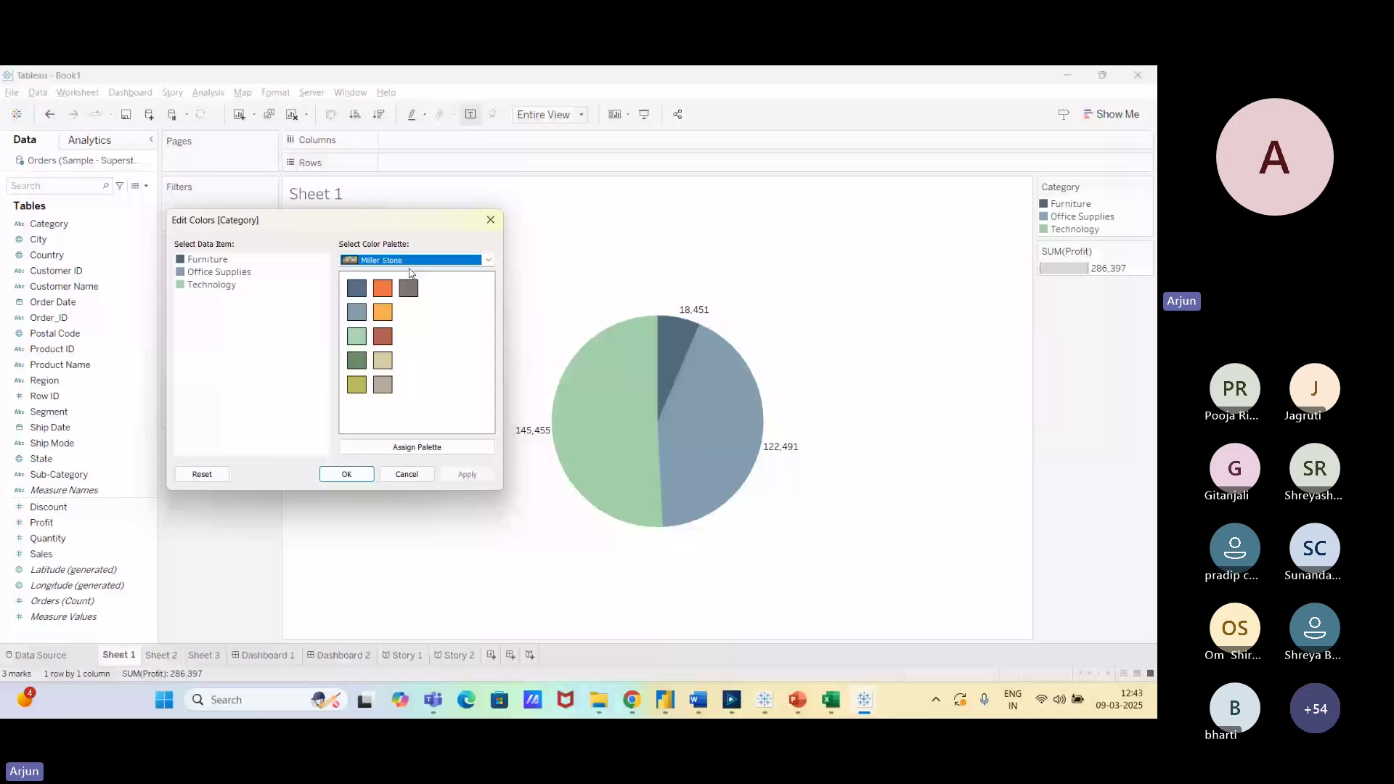
Recolor the pie slices individually from the Miller Stone palette: Furniture orange, Office Supplies dark green and Technology gray-brown, applying each color.
{"action": "left_click", "coordinate": [207, 259]}
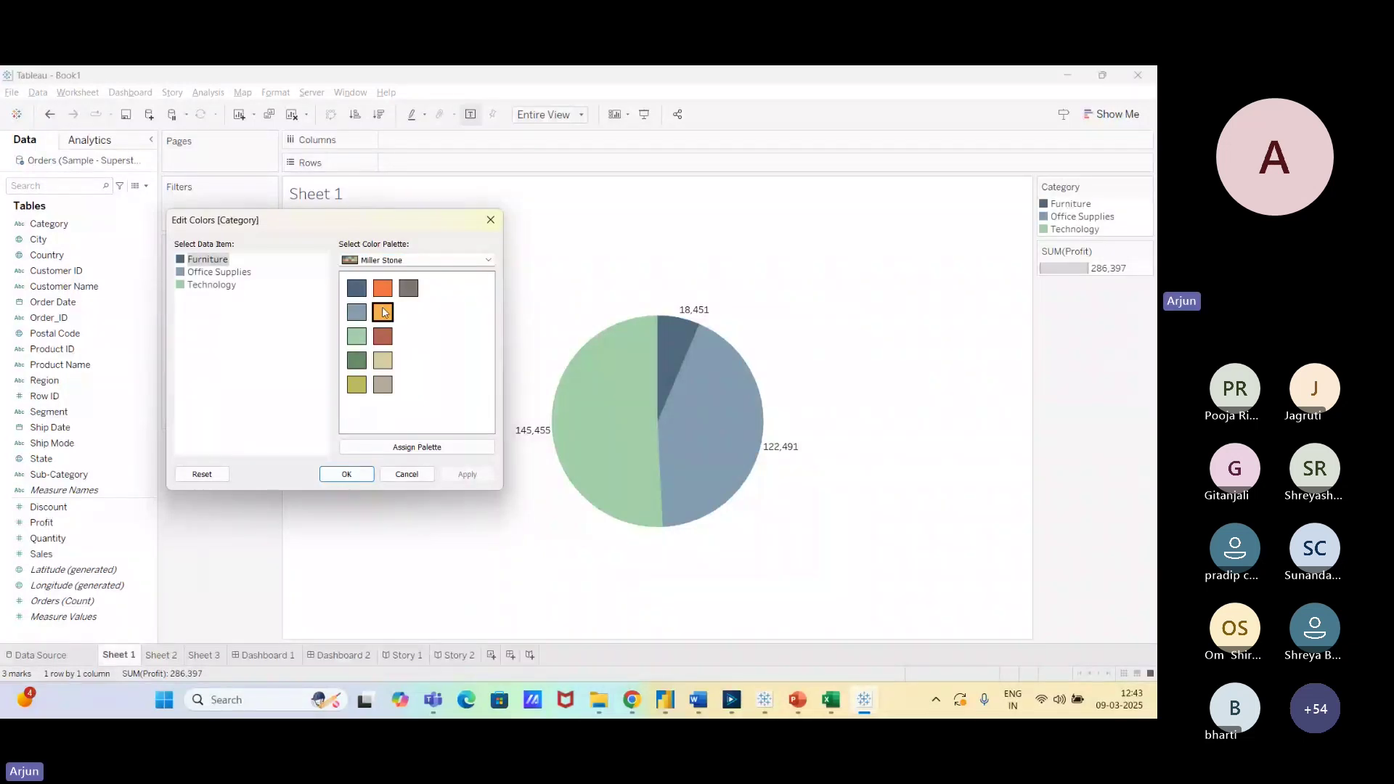
{"action": "left_click", "coordinate": [383, 312]}
{"action": "left_click", "coordinate": [468, 474]}
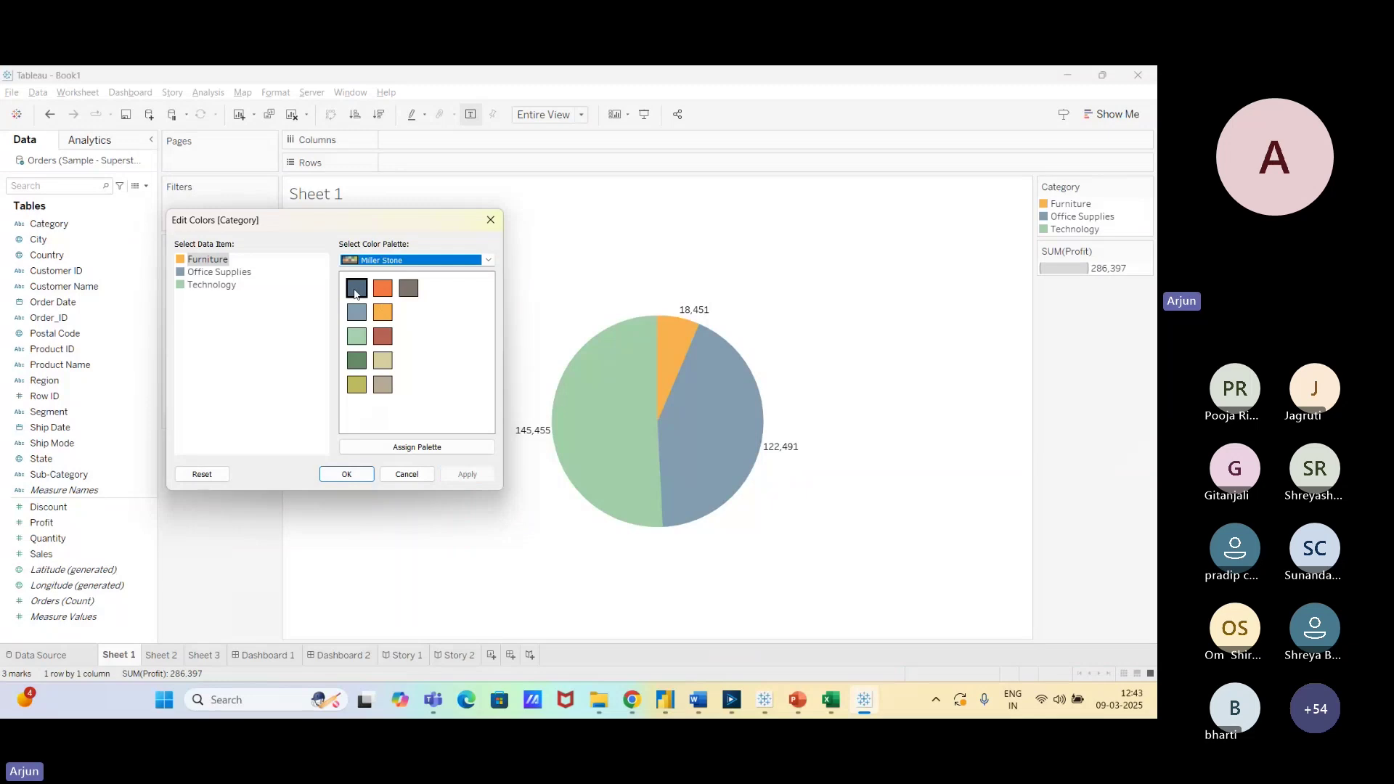
{"action": "left_click", "coordinate": [219, 276]}
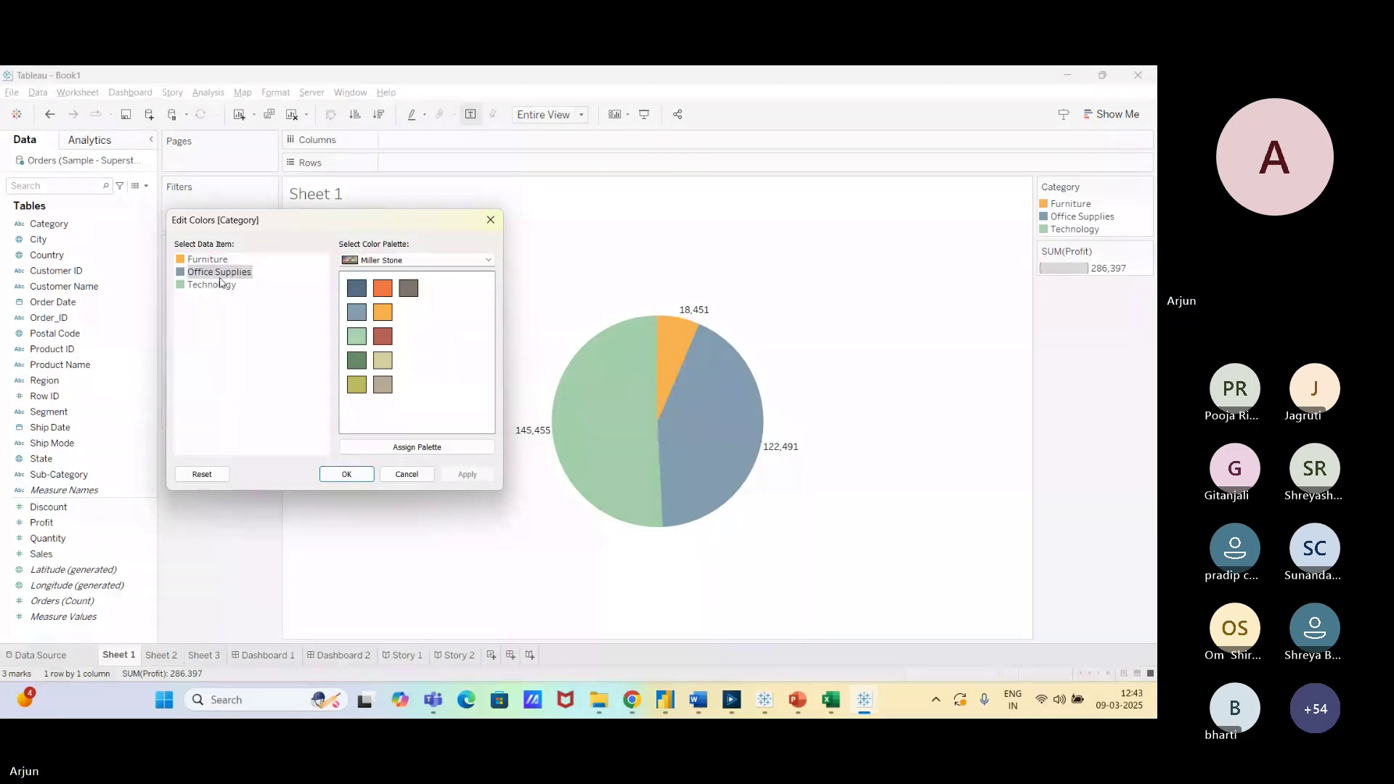
{"action": "left_click", "coordinate": [359, 362]}
{"action": "left_click", "coordinate": [468, 475]}
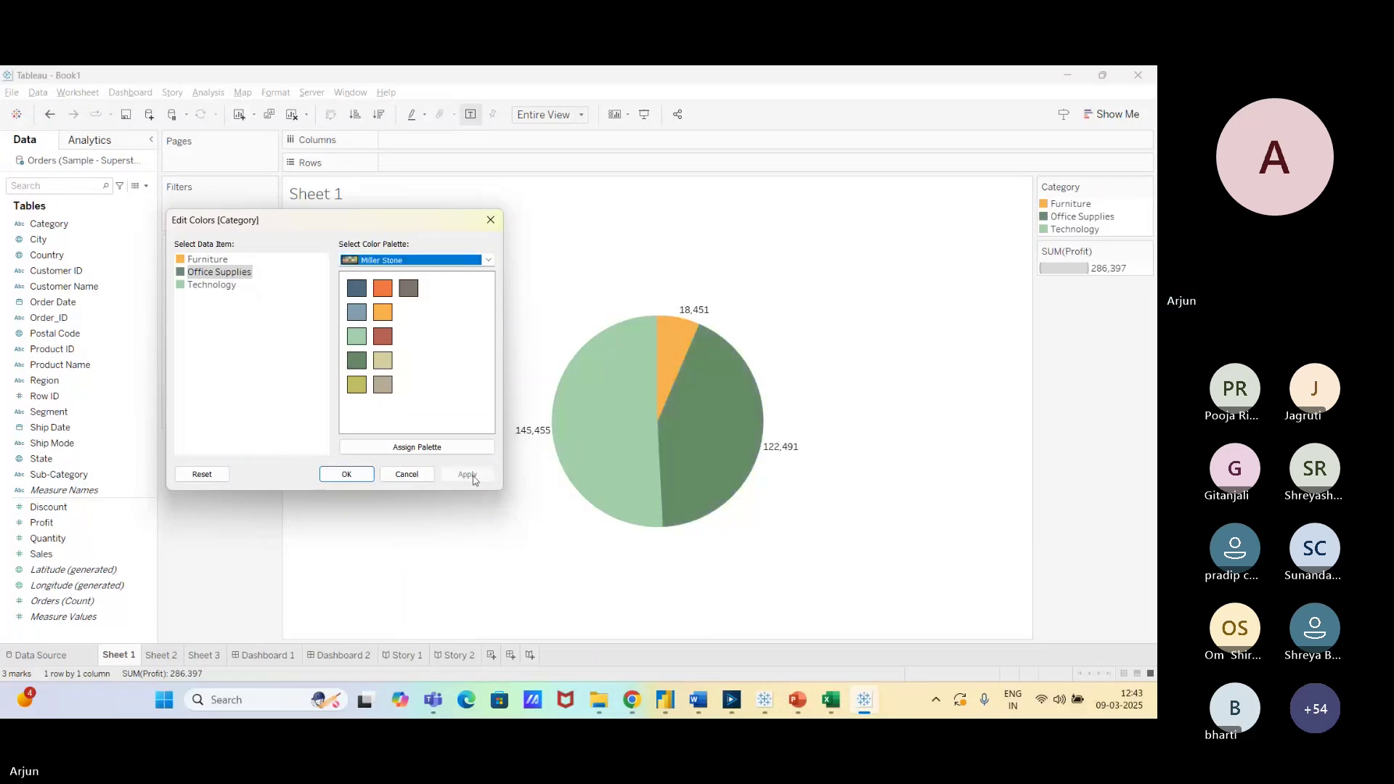
{"action": "left_click", "coordinate": [211, 284]}
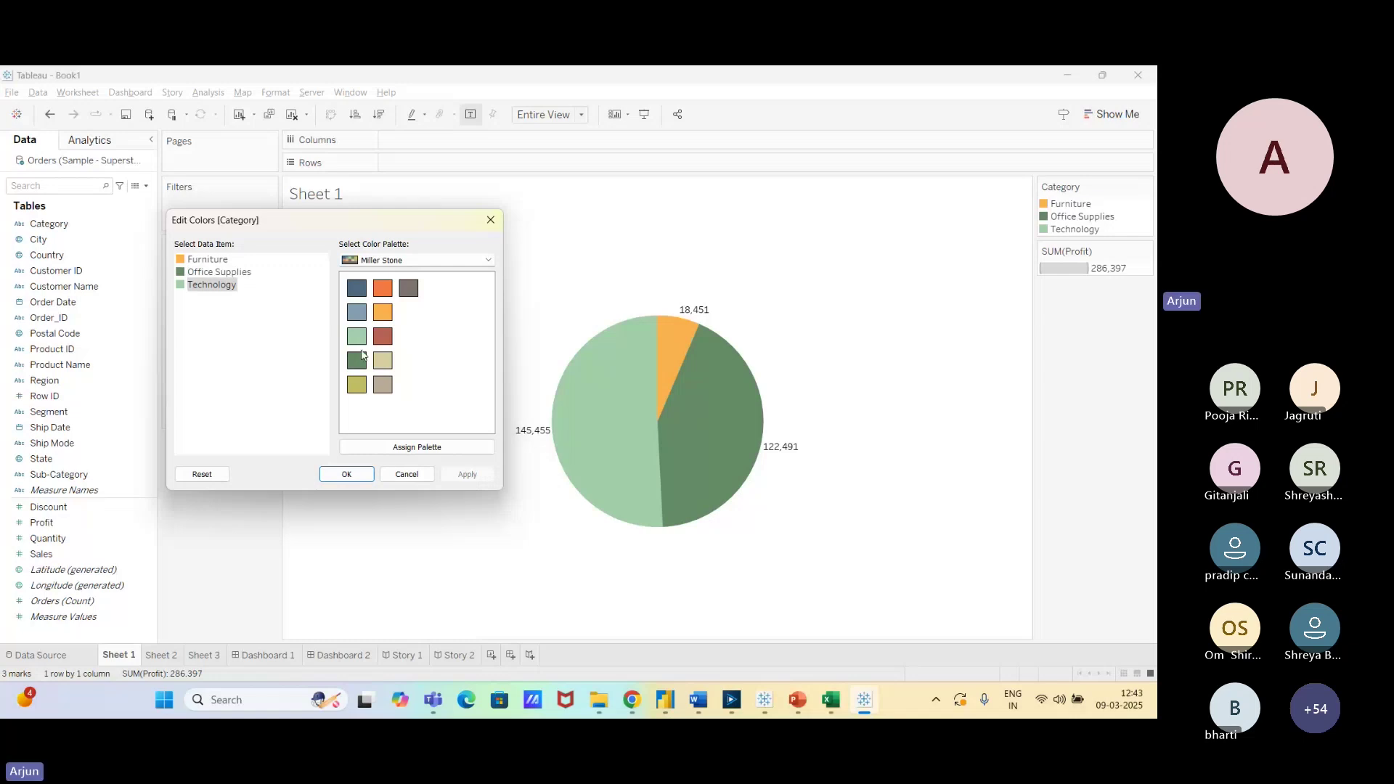
{"action": "left_click", "coordinate": [409, 288]}
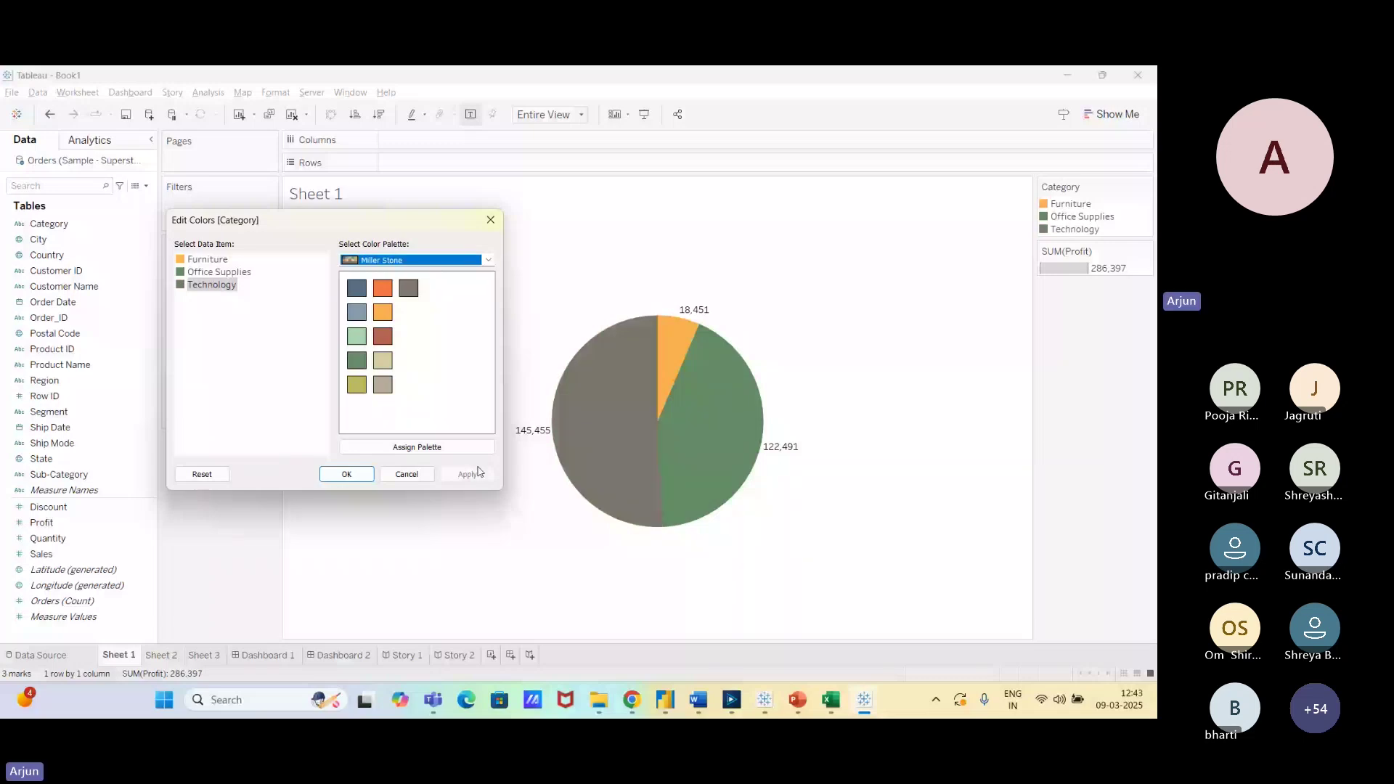
Reset the Category colors, assign the Color Blind palette to the pie slices and confirm the change.
{"action": "left_click", "coordinate": [202, 476]}
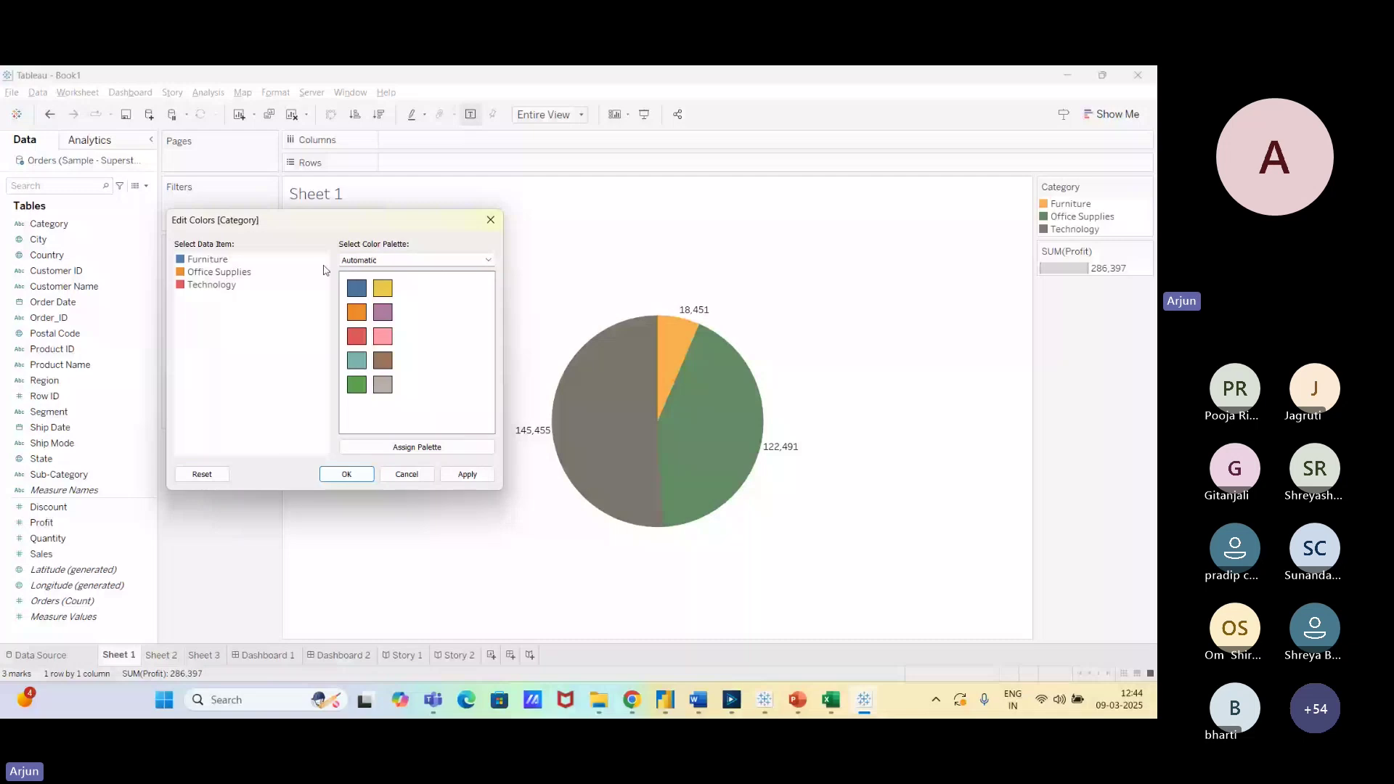
{"action": "left_click", "coordinate": [372, 261]}
{"action": "left_click", "coordinate": [381, 305]}
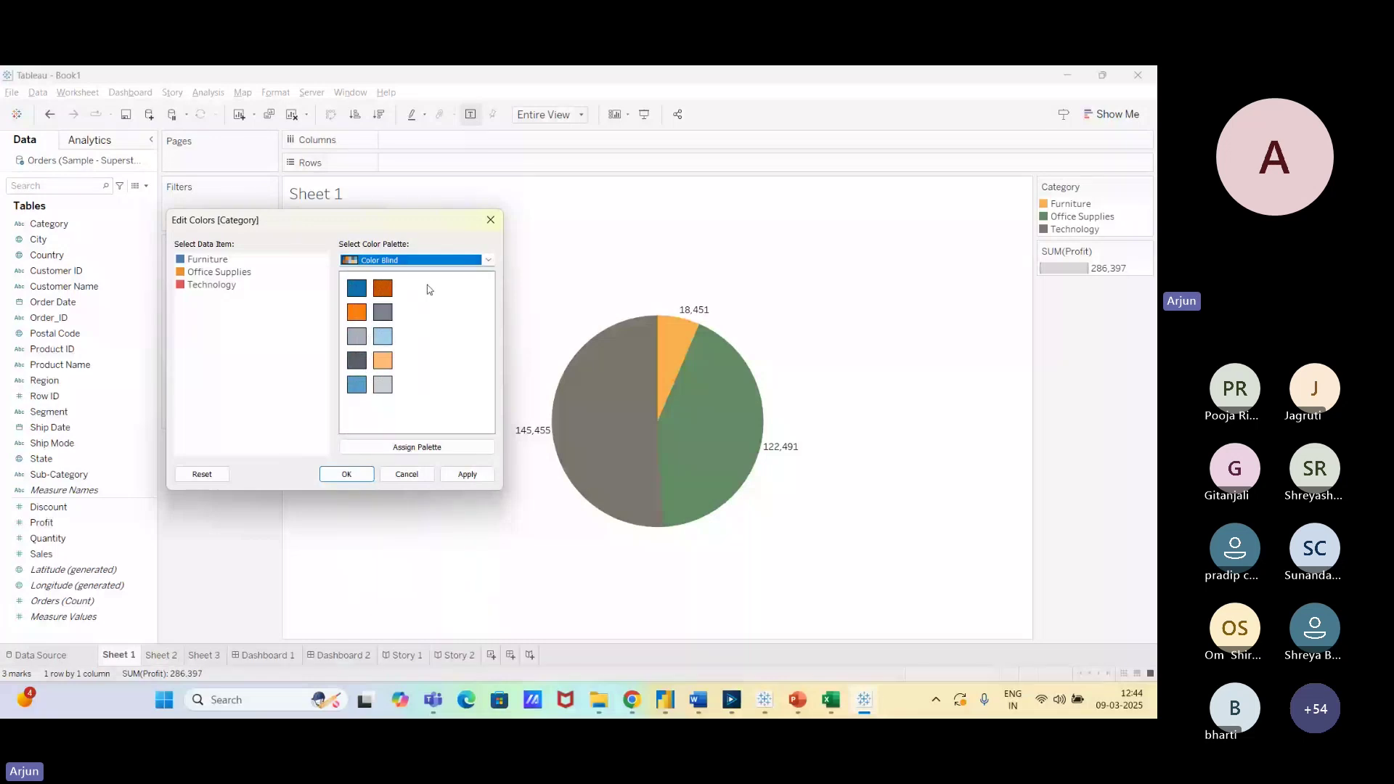
{"action": "left_click", "coordinate": [419, 449]}
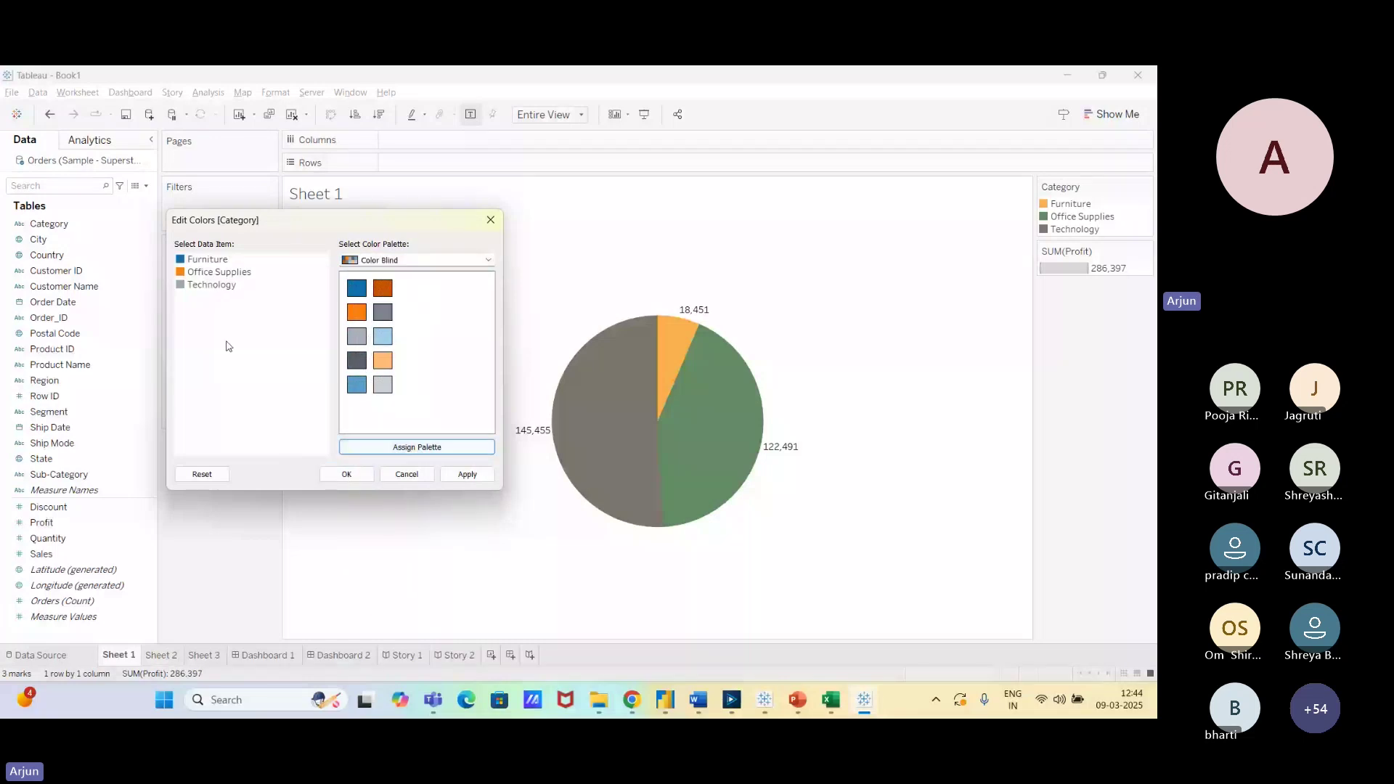
{"action": "left_click", "coordinate": [332, 479]}
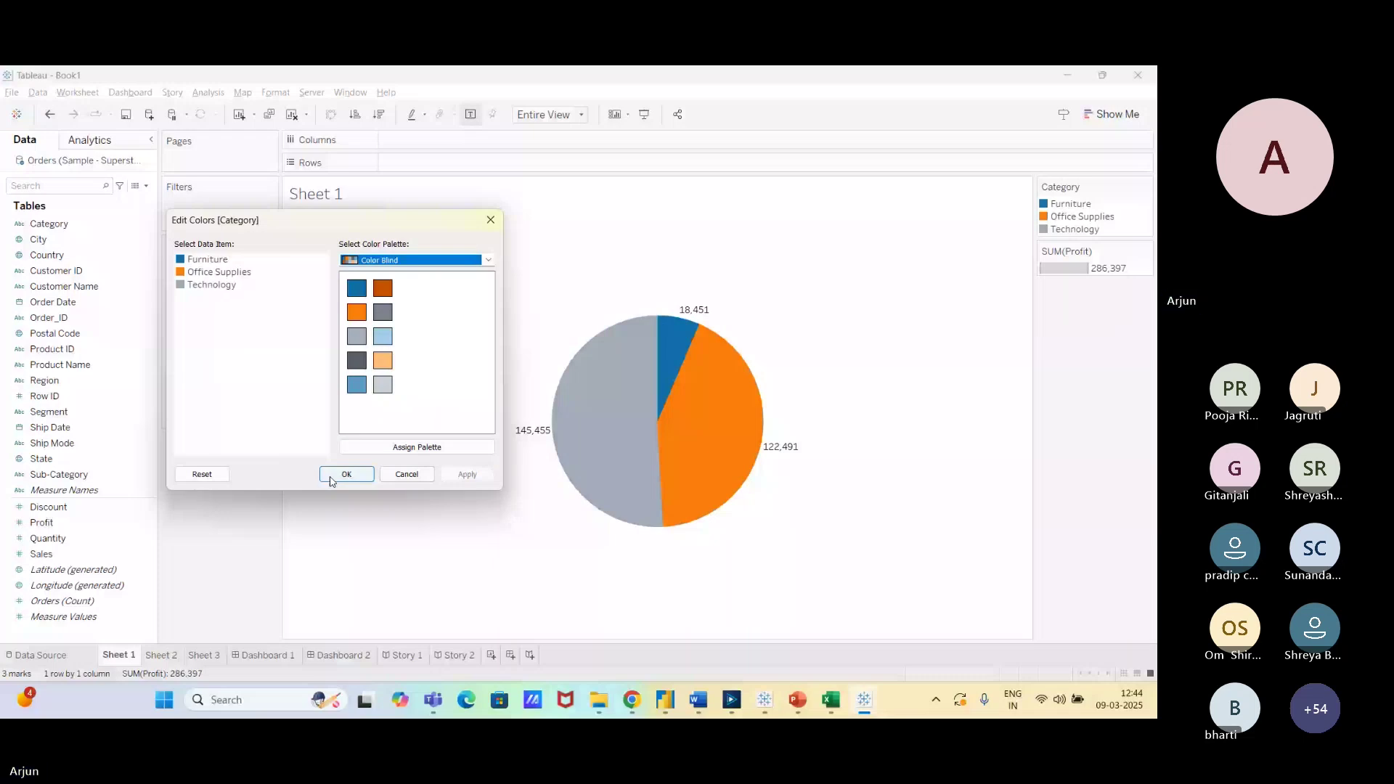
{"action": "left_click", "coordinate": [332, 477]}
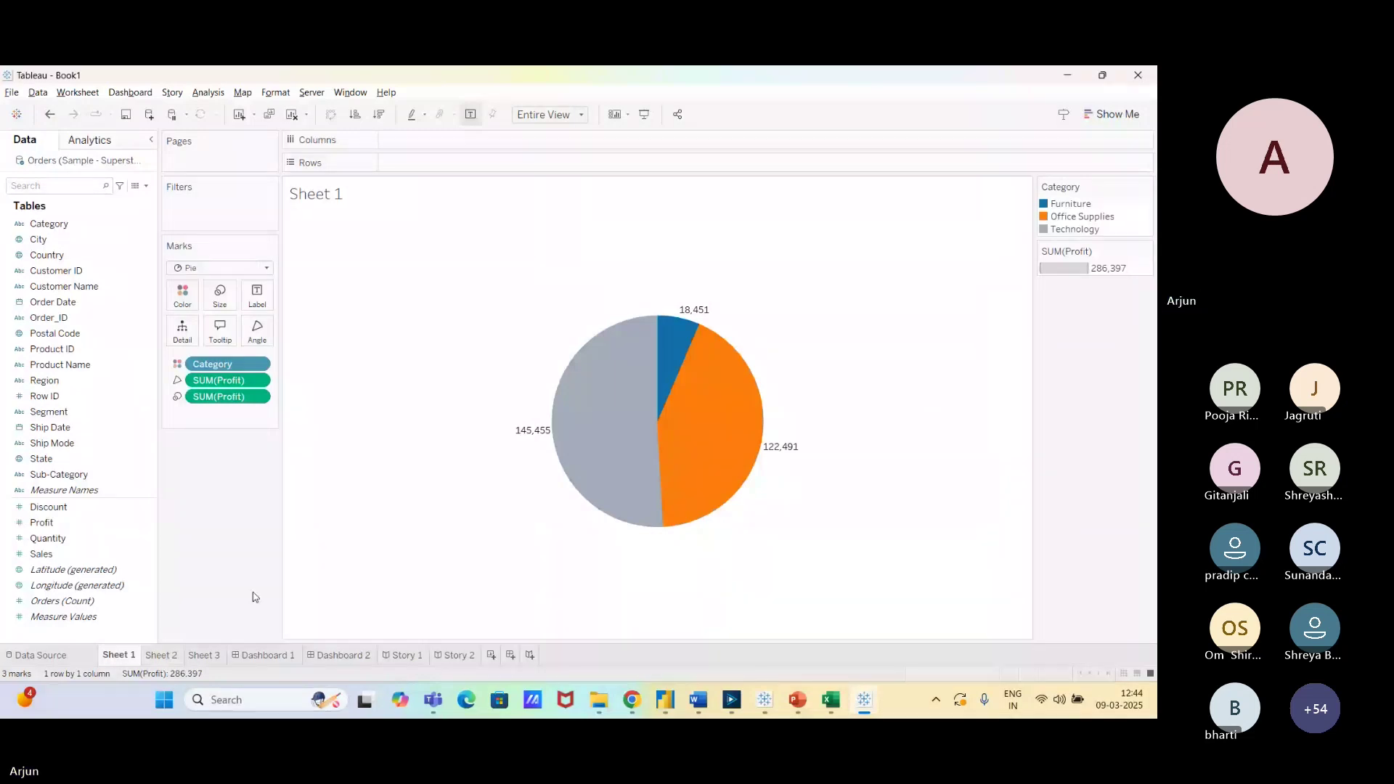
{"action": "mouse_move", "coordinate": [611, 455]}
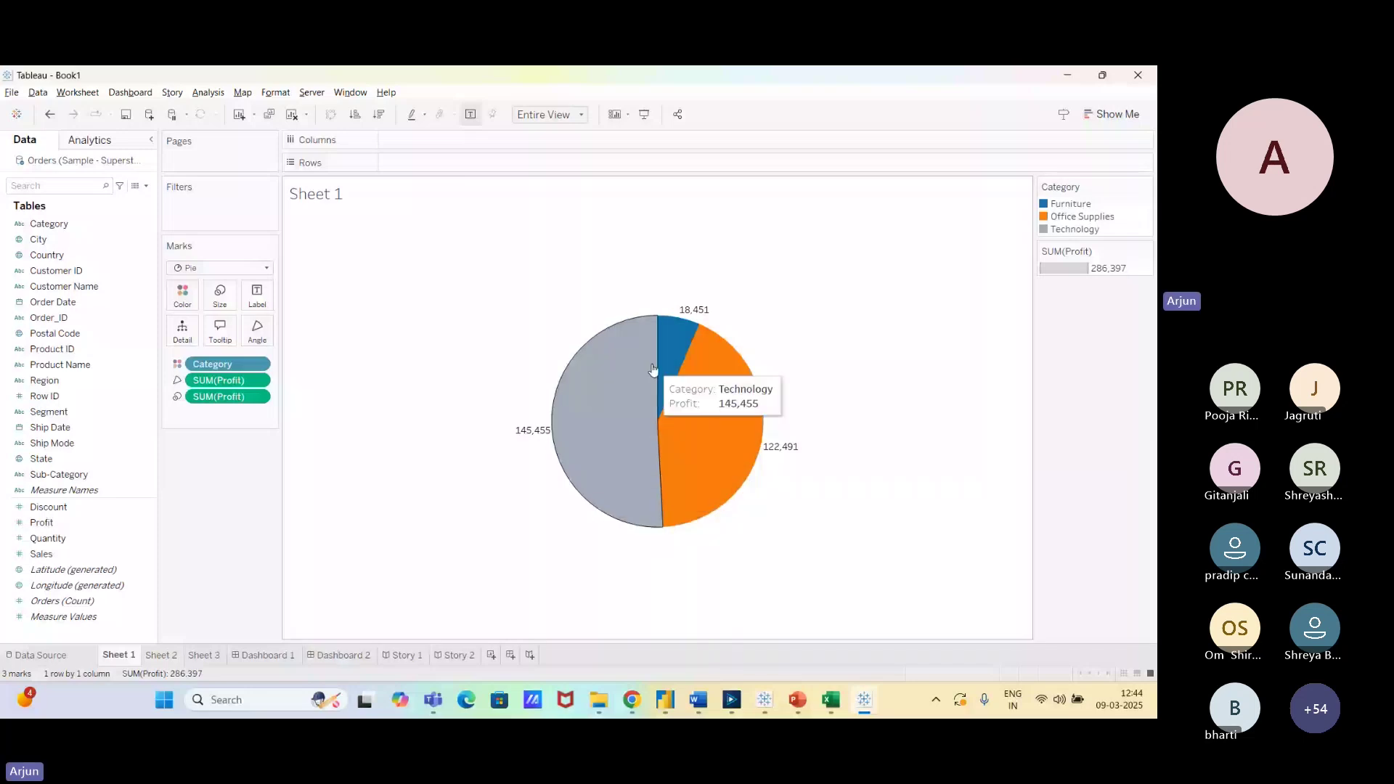
{"action": "mouse_move", "coordinate": [708, 400]}
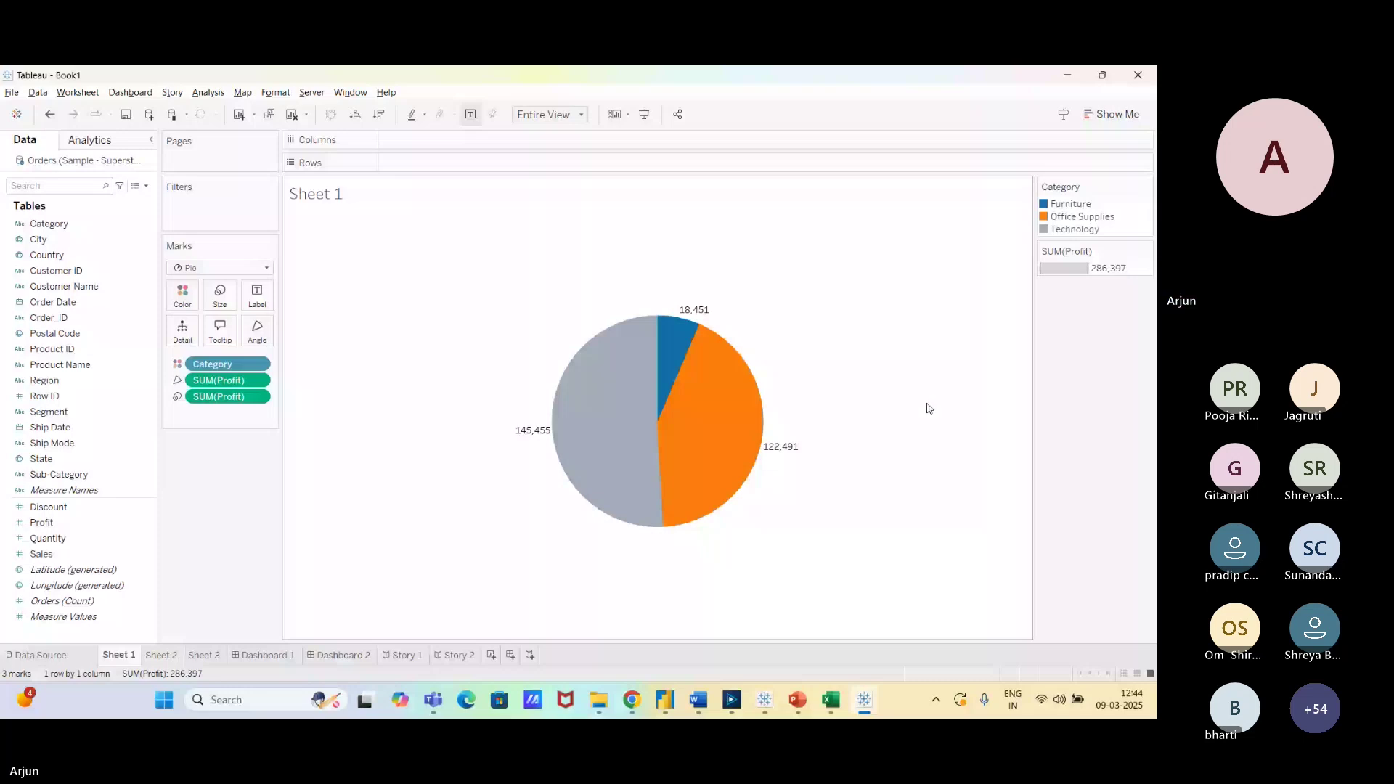
Build a horizontal bar chart of summed Sales by Sub-Category on Sheet 2, sorted in descending order of Sales.
{"action": "left_click", "coordinate": [161, 657]}
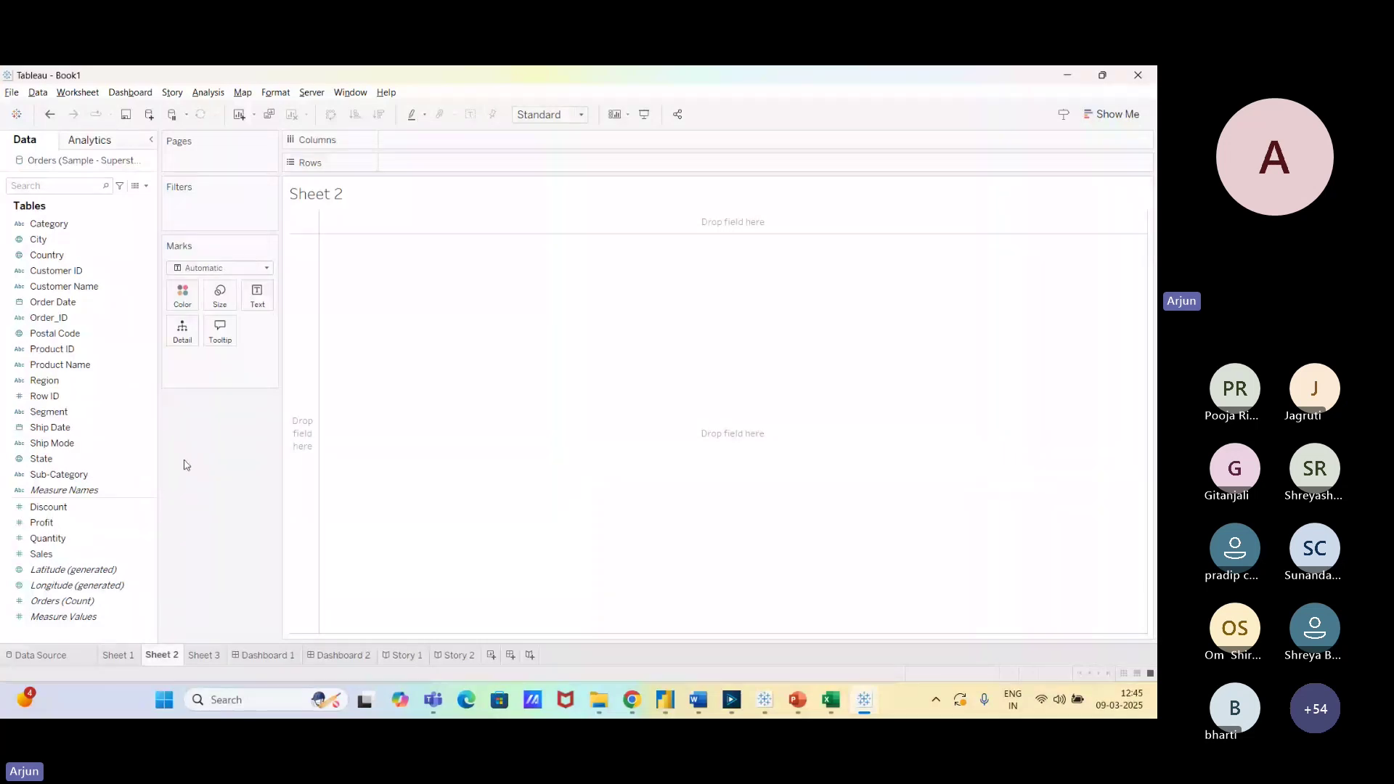
{"action": "double_click", "coordinate": [90, 477]}
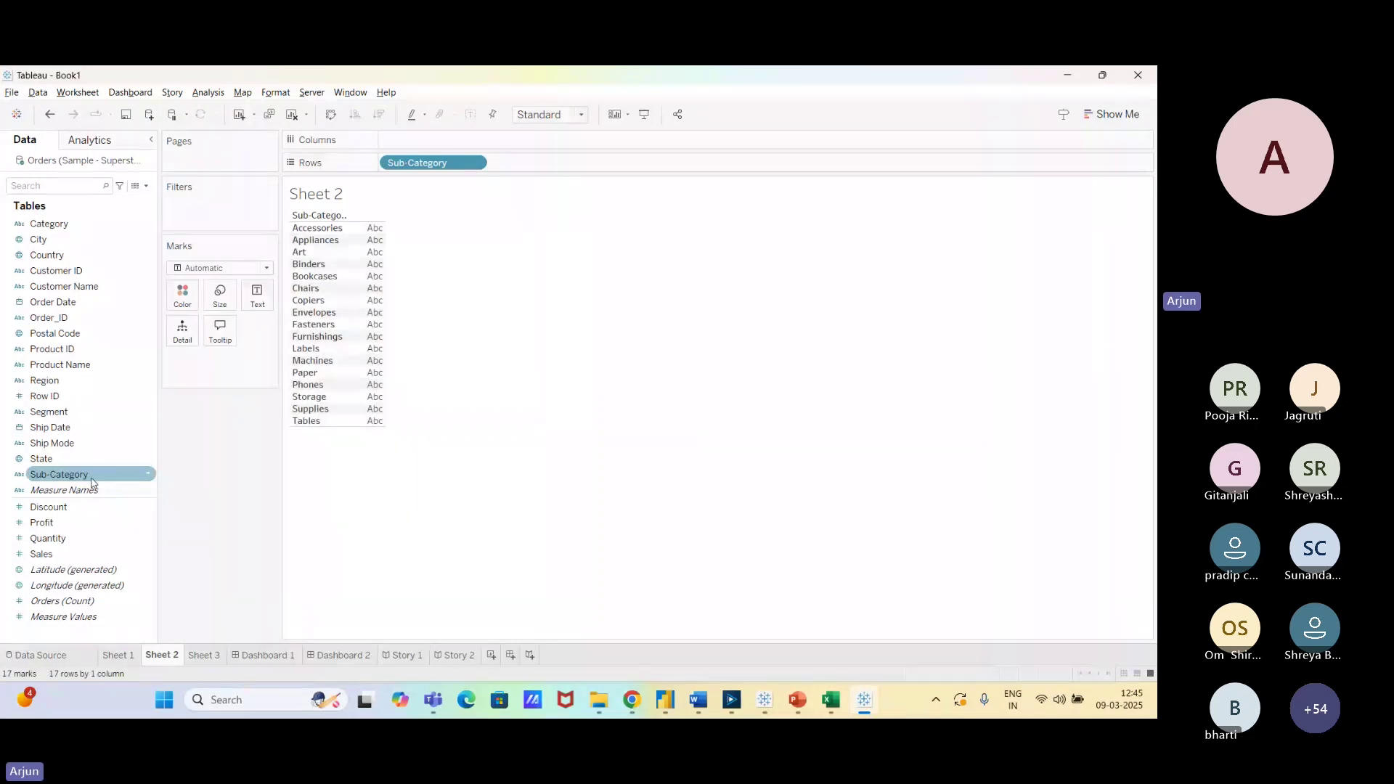
{"action": "left_click_drag", "start_coordinate": [41, 554], "coordinate": [257, 295]}
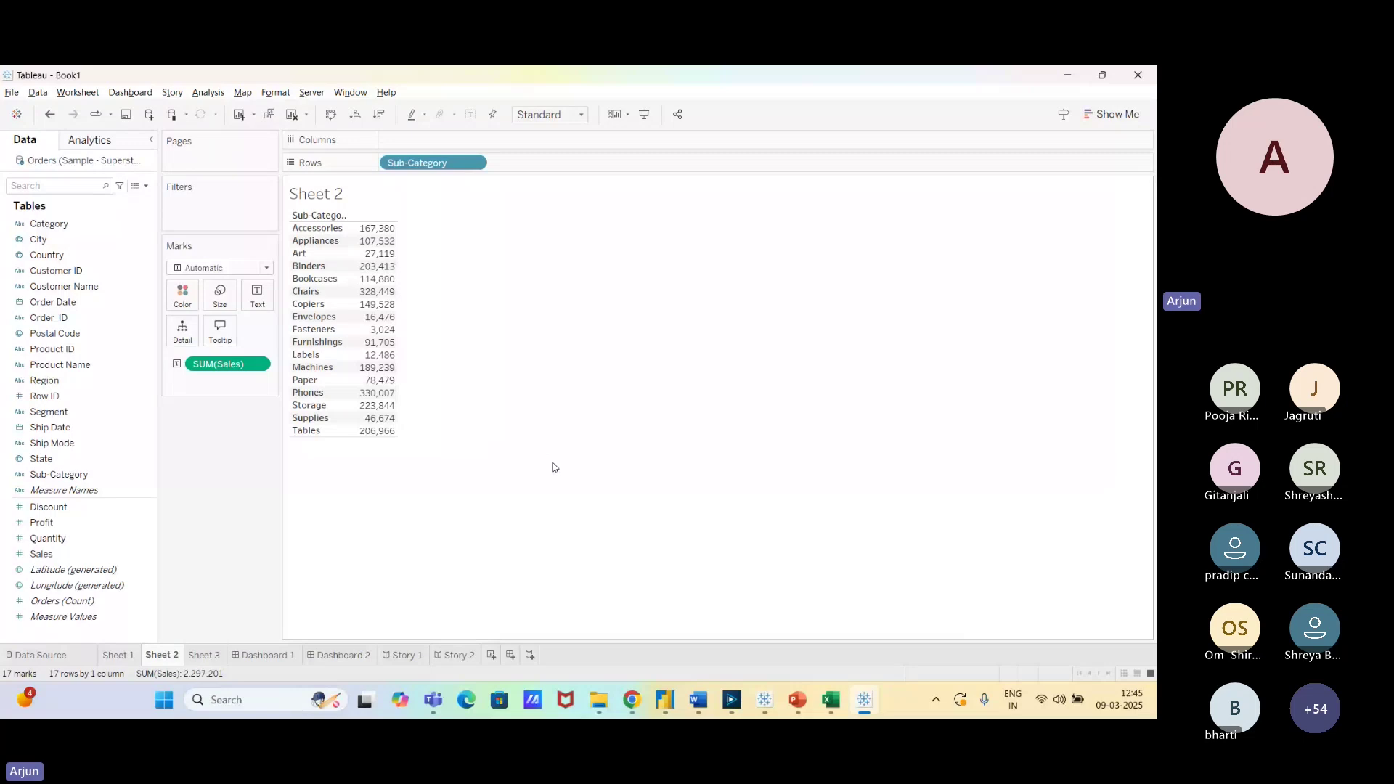
{"action": "left_click", "coordinate": [1113, 117]}
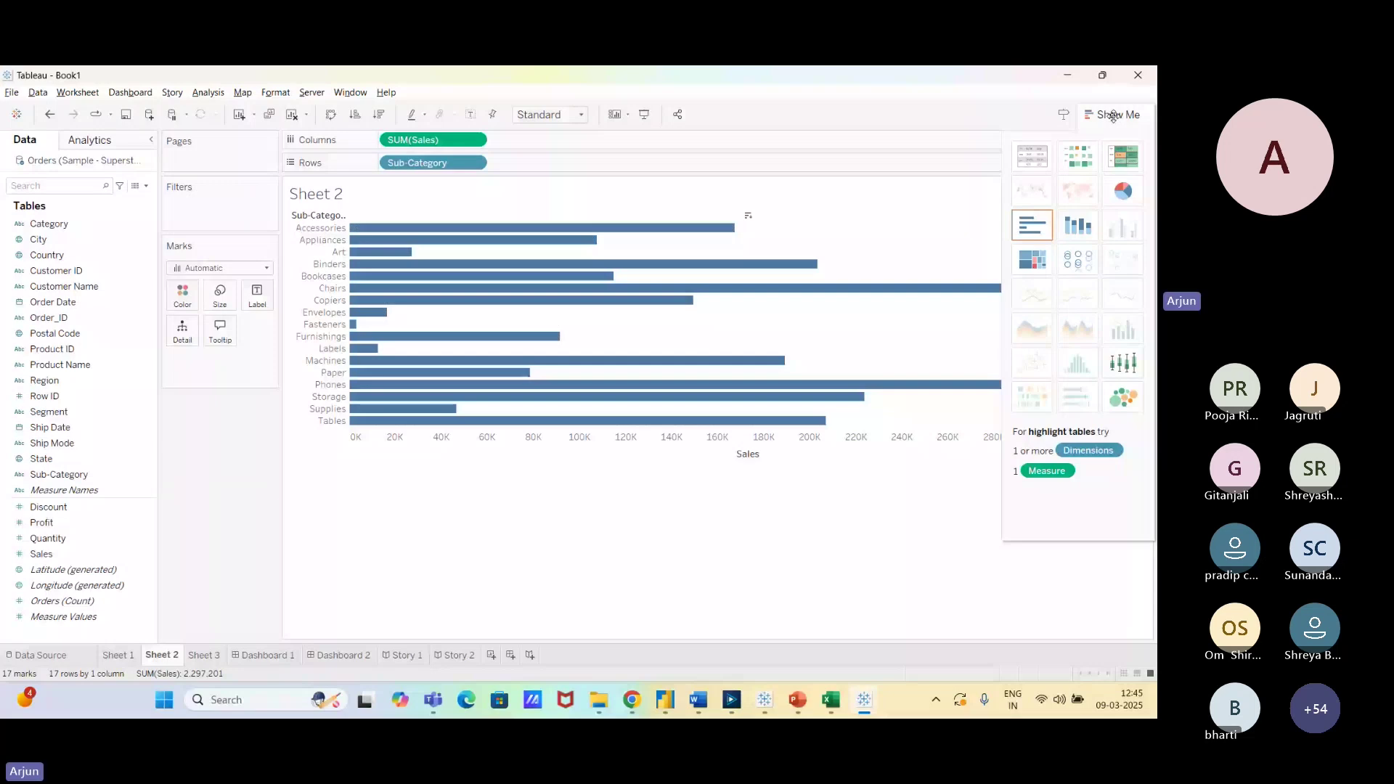
{"action": "left_click", "coordinate": [1112, 114]}
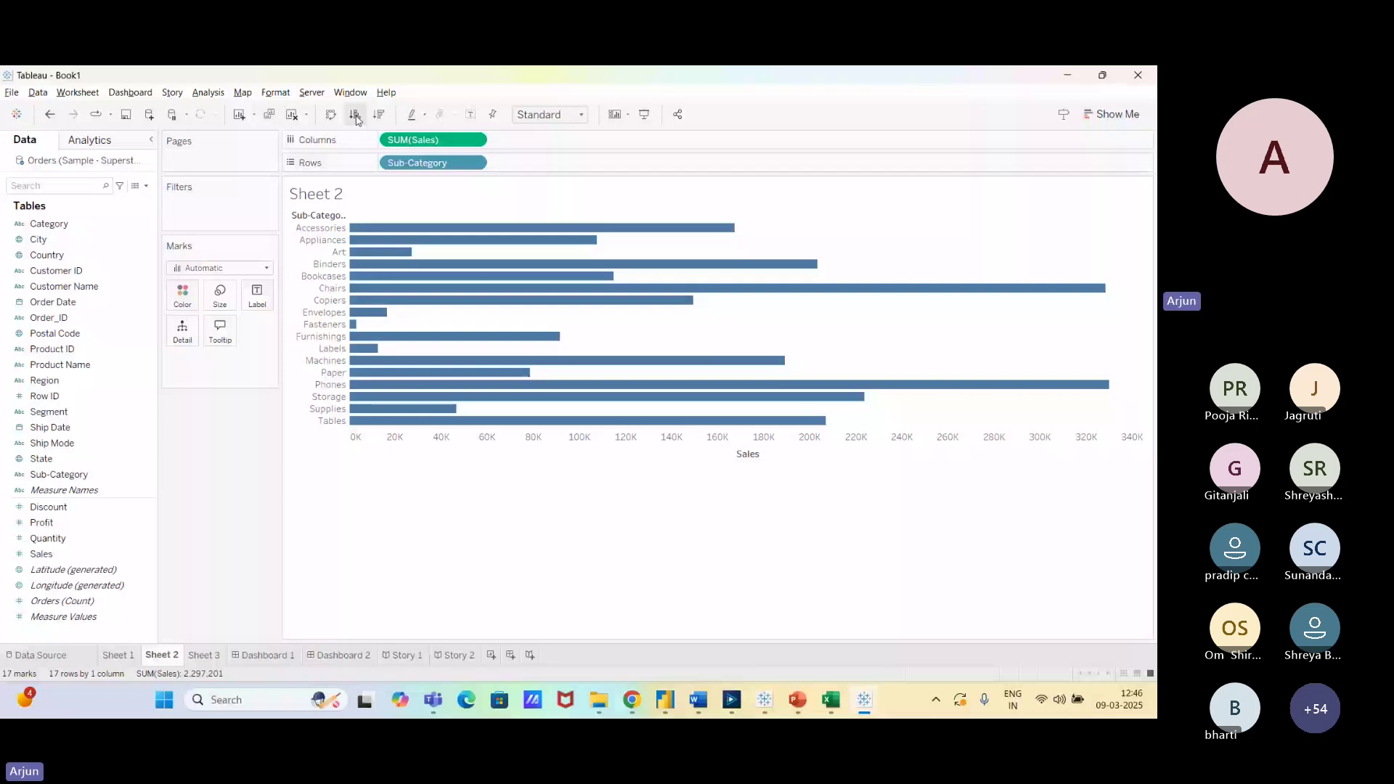
{"action": "left_click", "coordinate": [379, 115]}
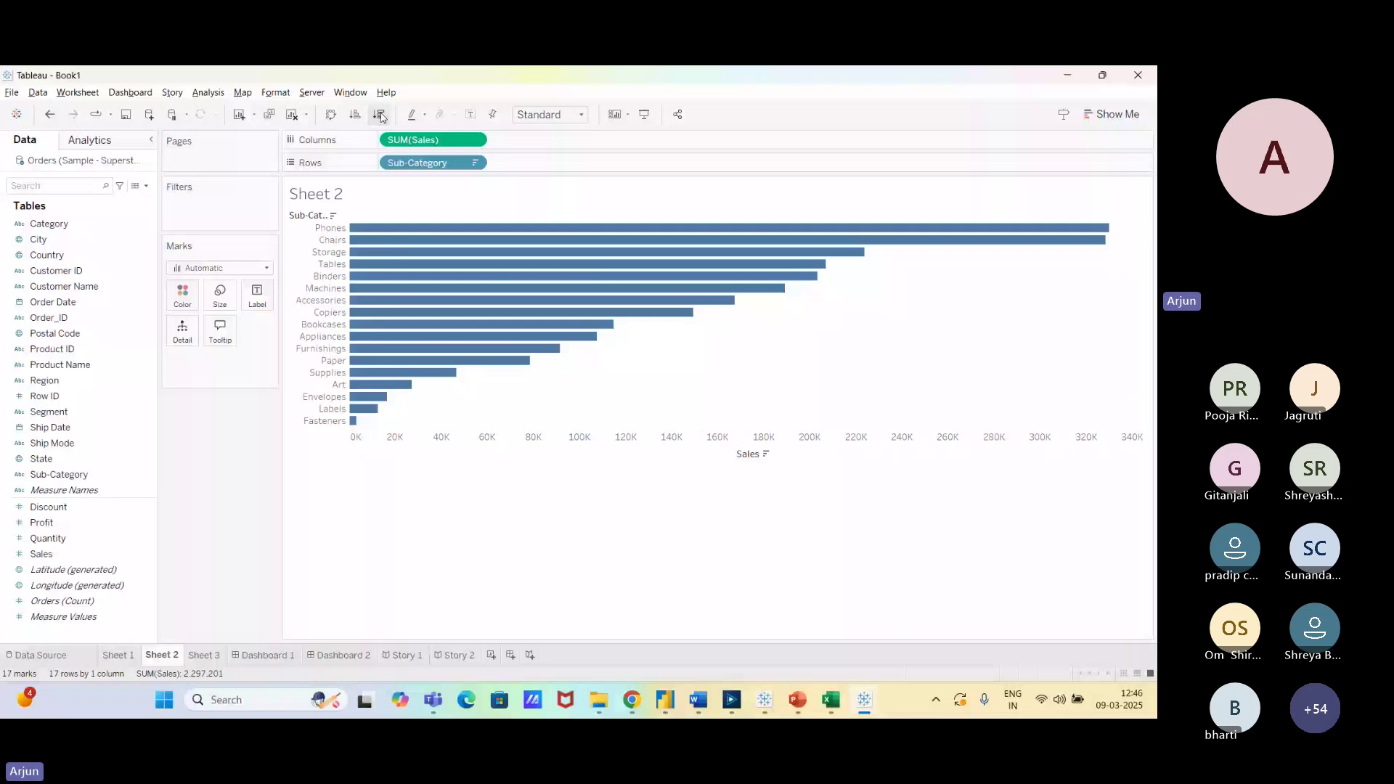
Show mark labels on the Sub-Category sales bars and fit the chart to Entire View.
{"action": "left_click", "coordinate": [266, 304]}
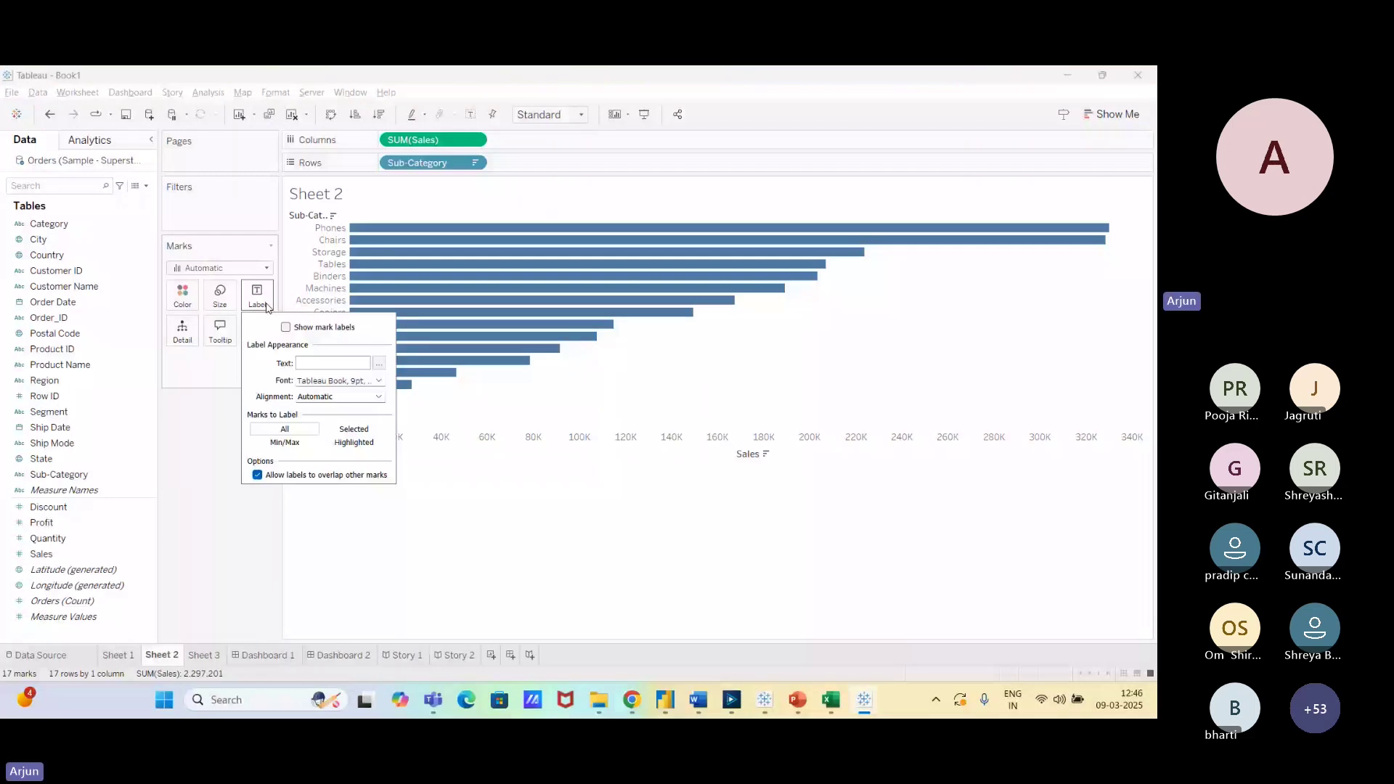
{"action": "left_click", "coordinate": [286, 327]}
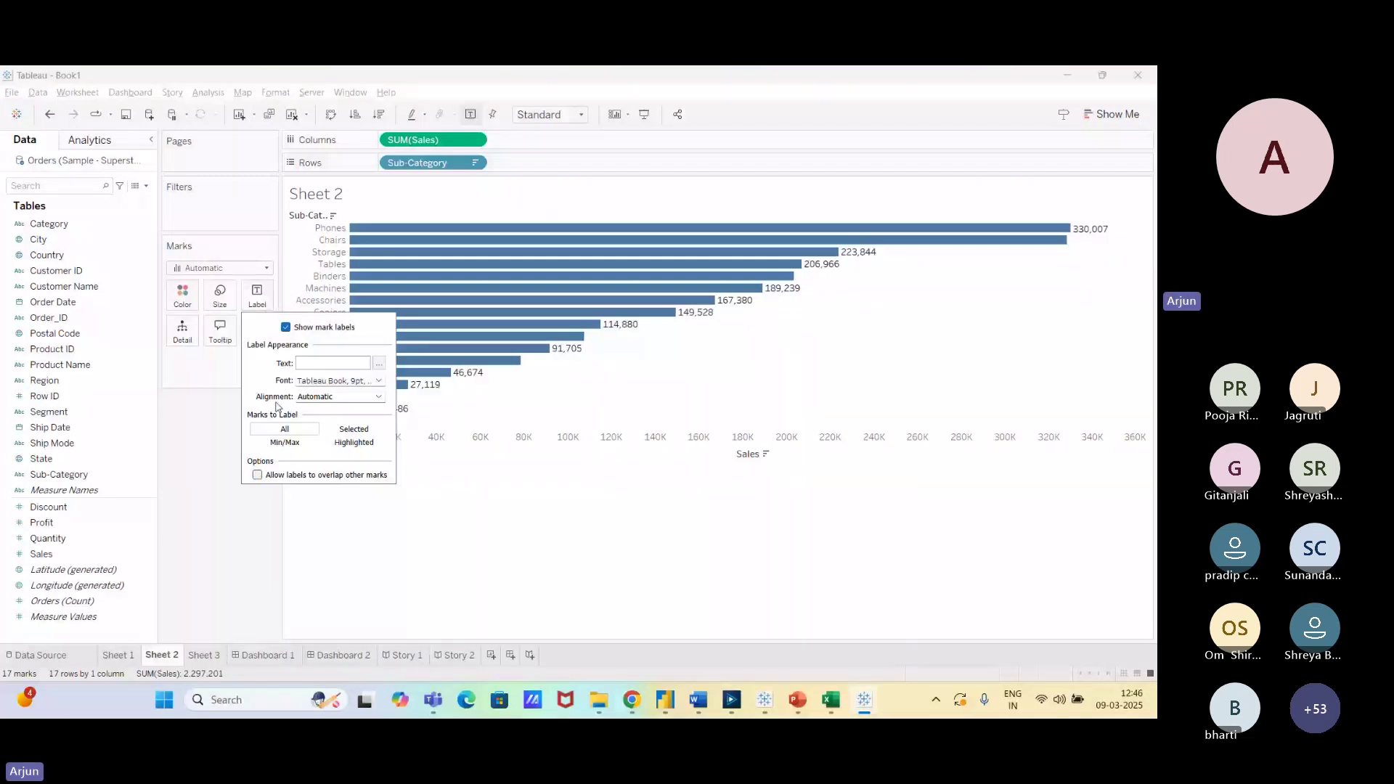
{"action": "left_click", "coordinate": [194, 443]}
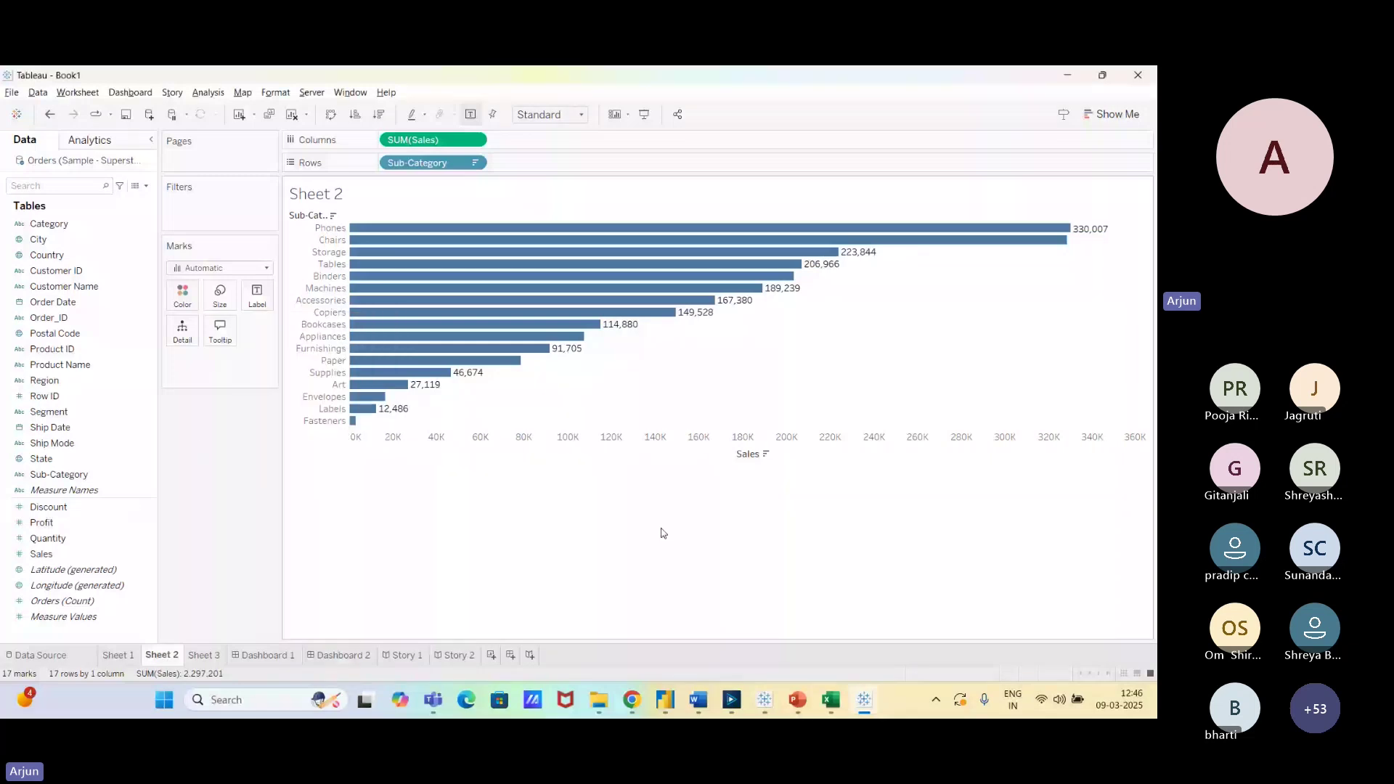
{"action": "left_click", "coordinate": [585, 116]}
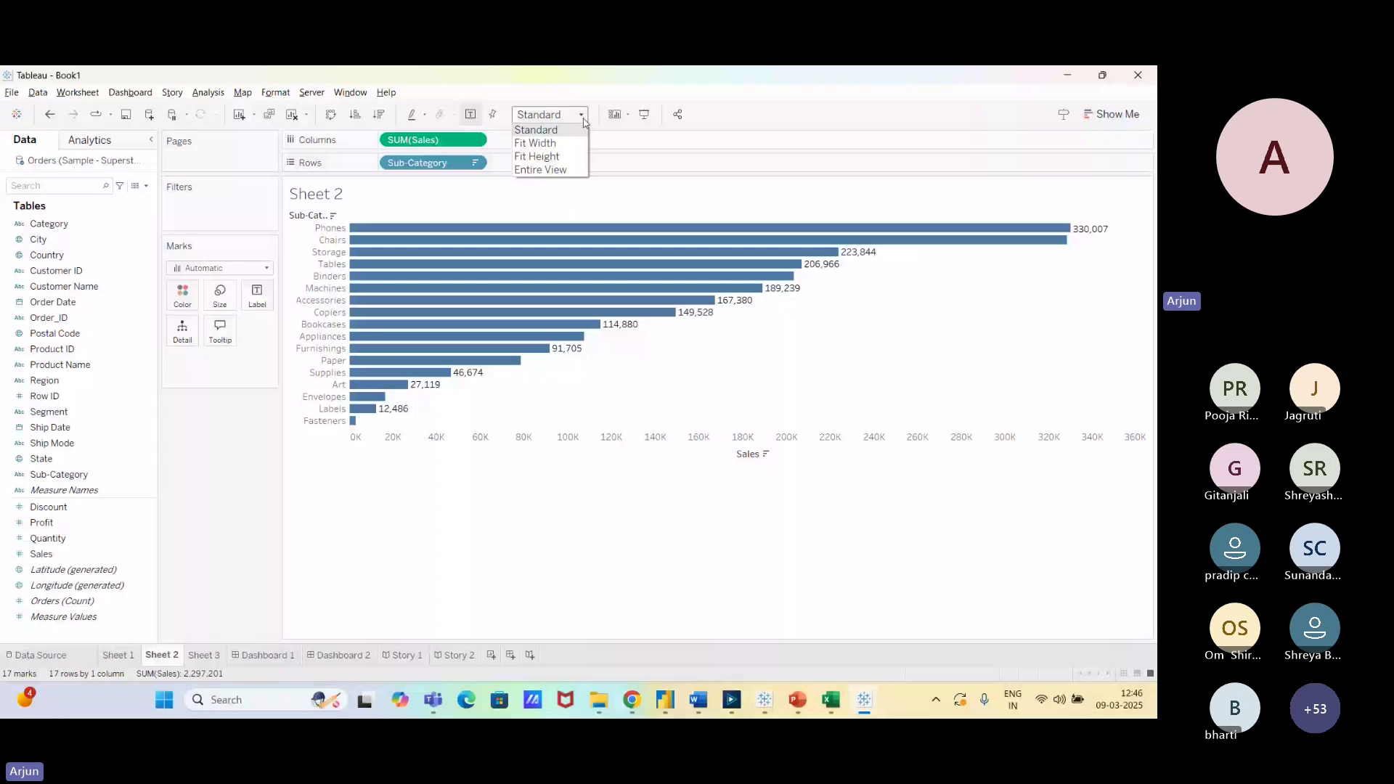
{"action": "left_click", "coordinate": [557, 171]}
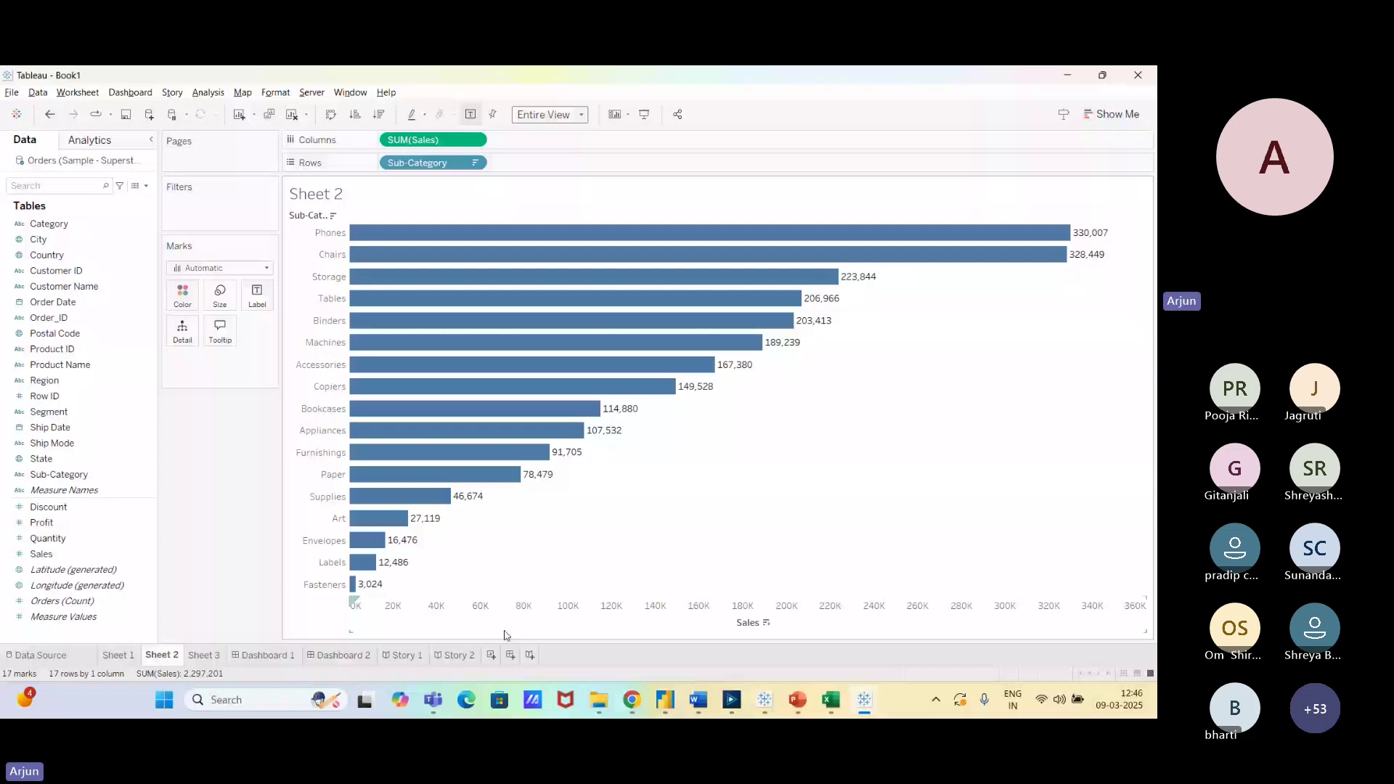
Replace the title of the pie chart on Sheet 1 with "Profite by Category" in bold italic.
{"action": "left_click", "coordinate": [119, 654]}
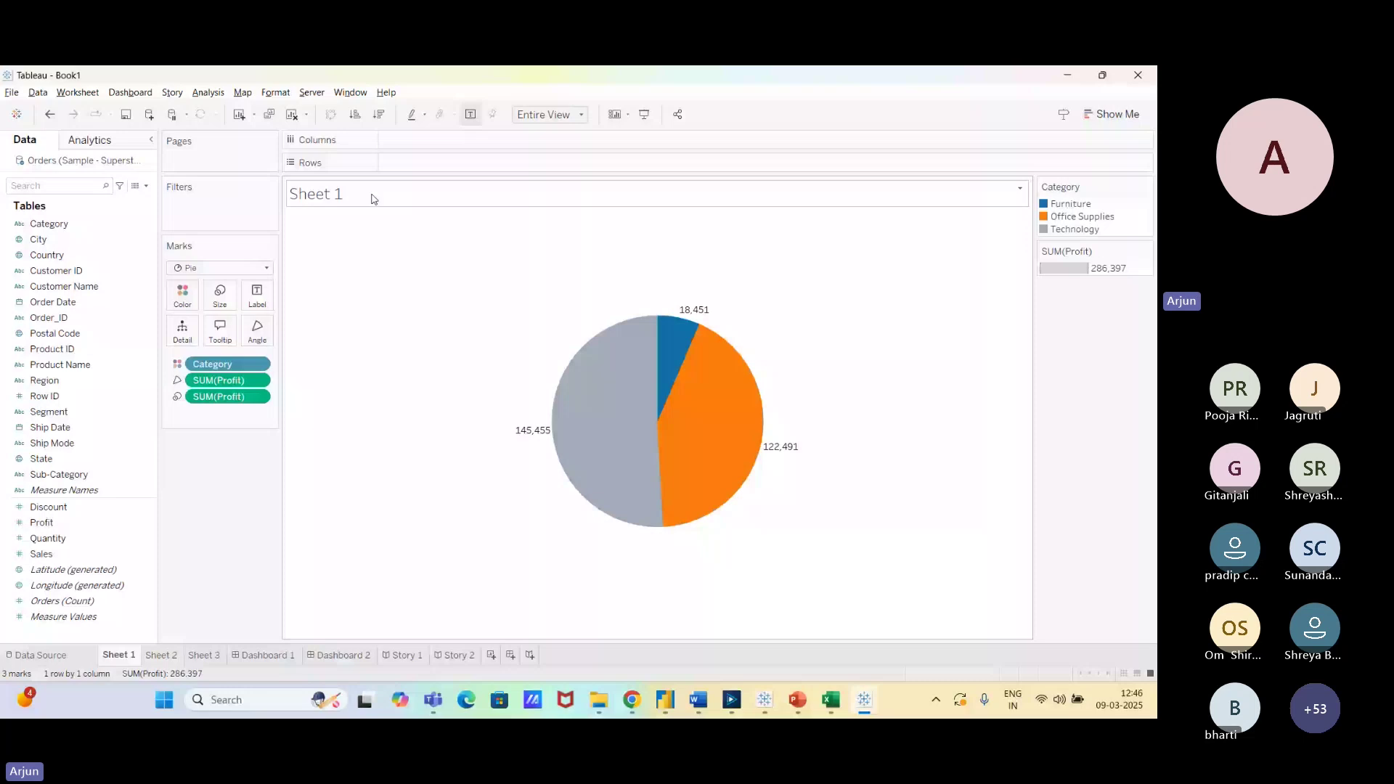
{"action": "double_click", "coordinate": [373, 199]}
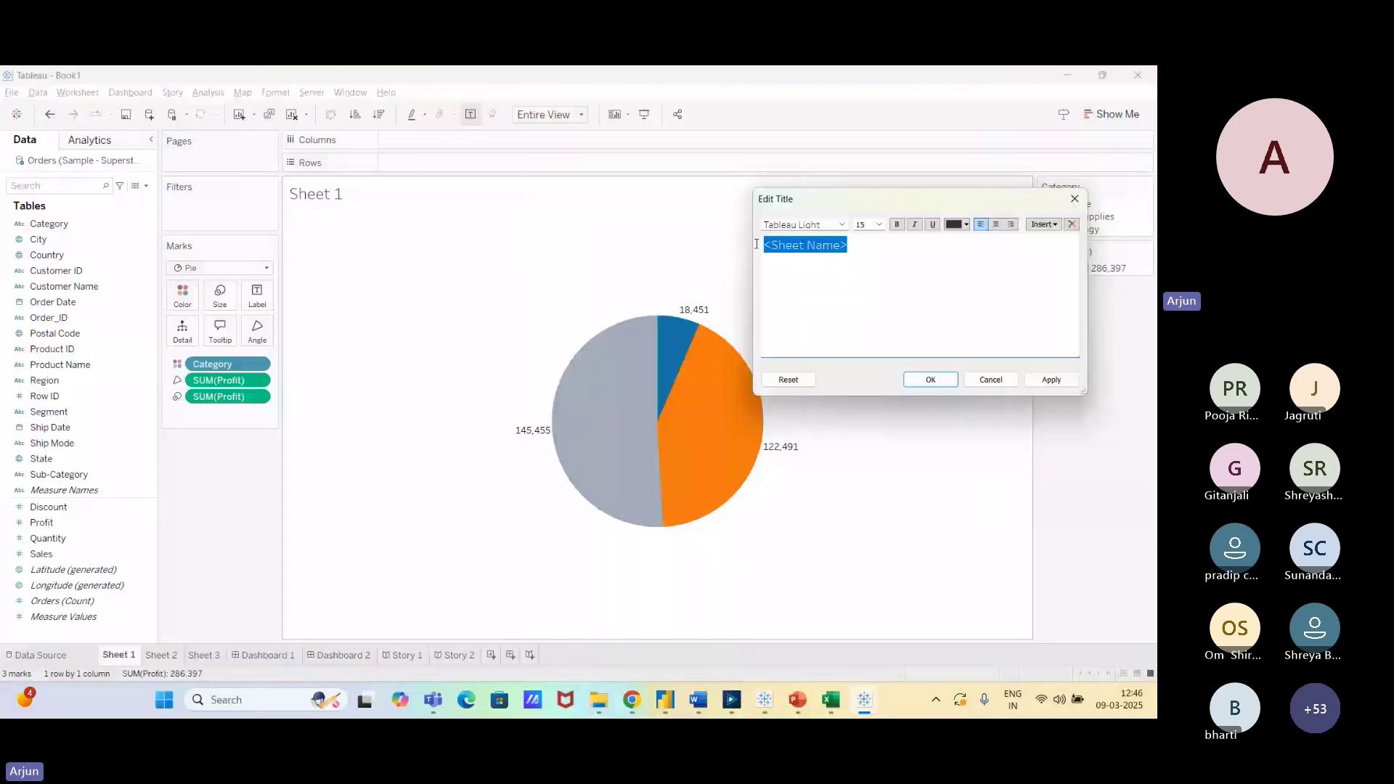
{"action": "left_click_drag", "start_coordinate": [865, 199], "coordinate": [310, 284]}
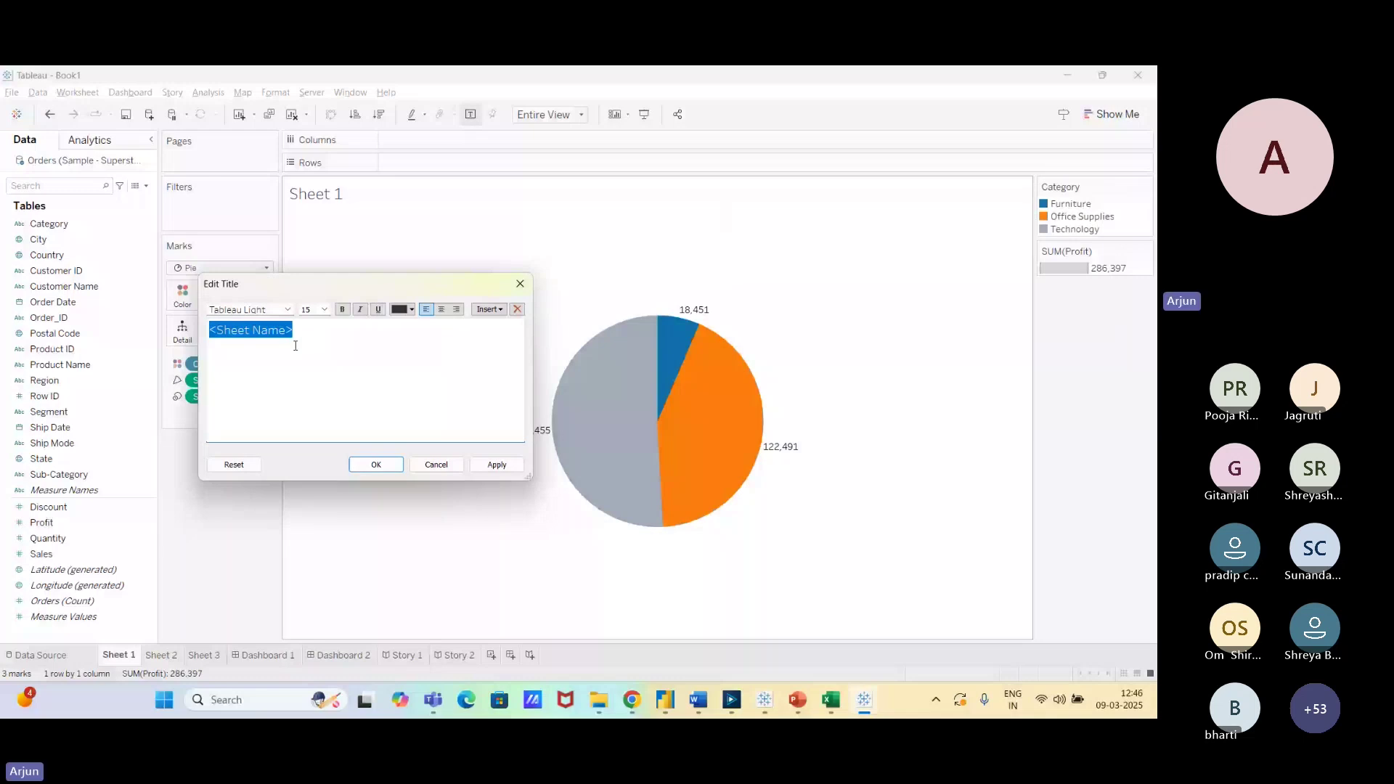
{"action": "type", "text": "Profite by"}
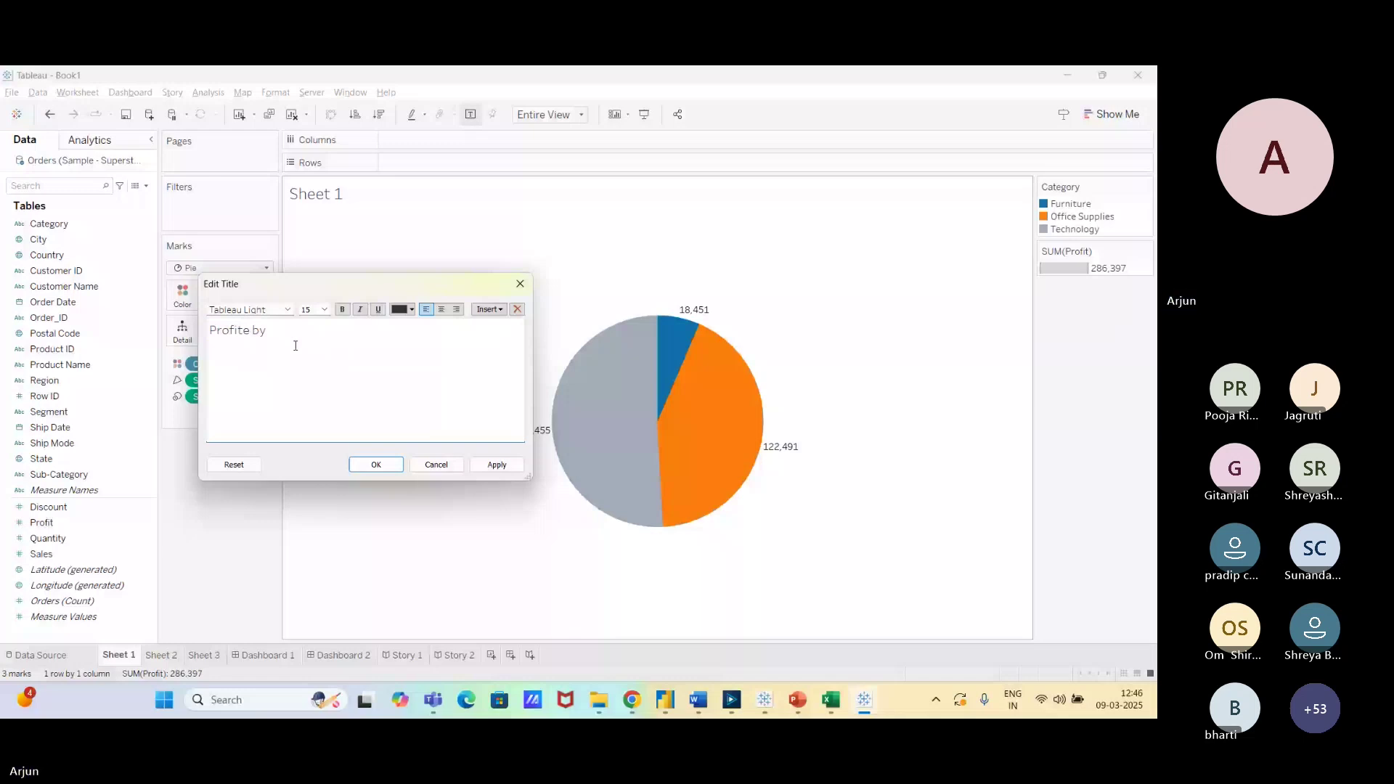
{"action": "type", "text": " Category"}
{"action": "left_click_drag", "start_coordinate": [322, 331], "coordinate": [254, 331]}
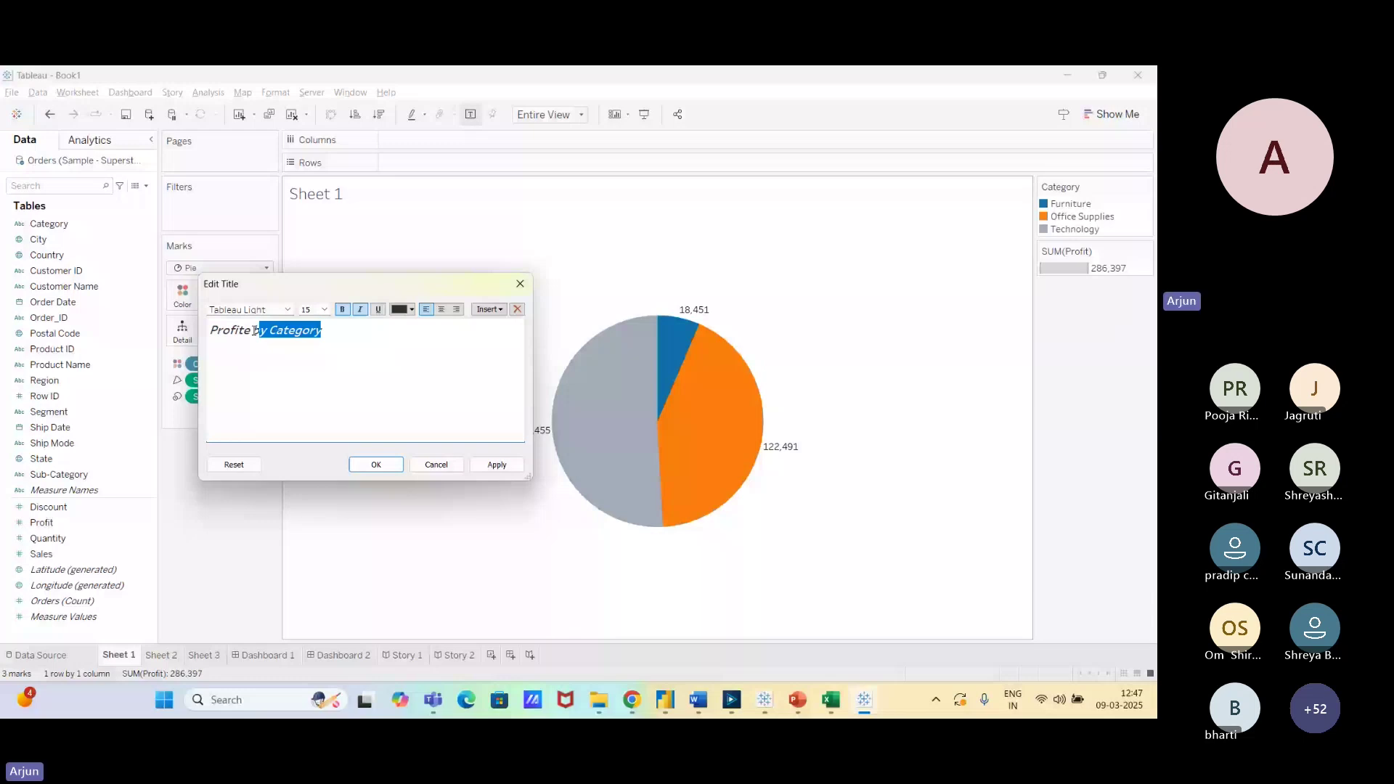
{"action": "left_click", "coordinate": [369, 466]}
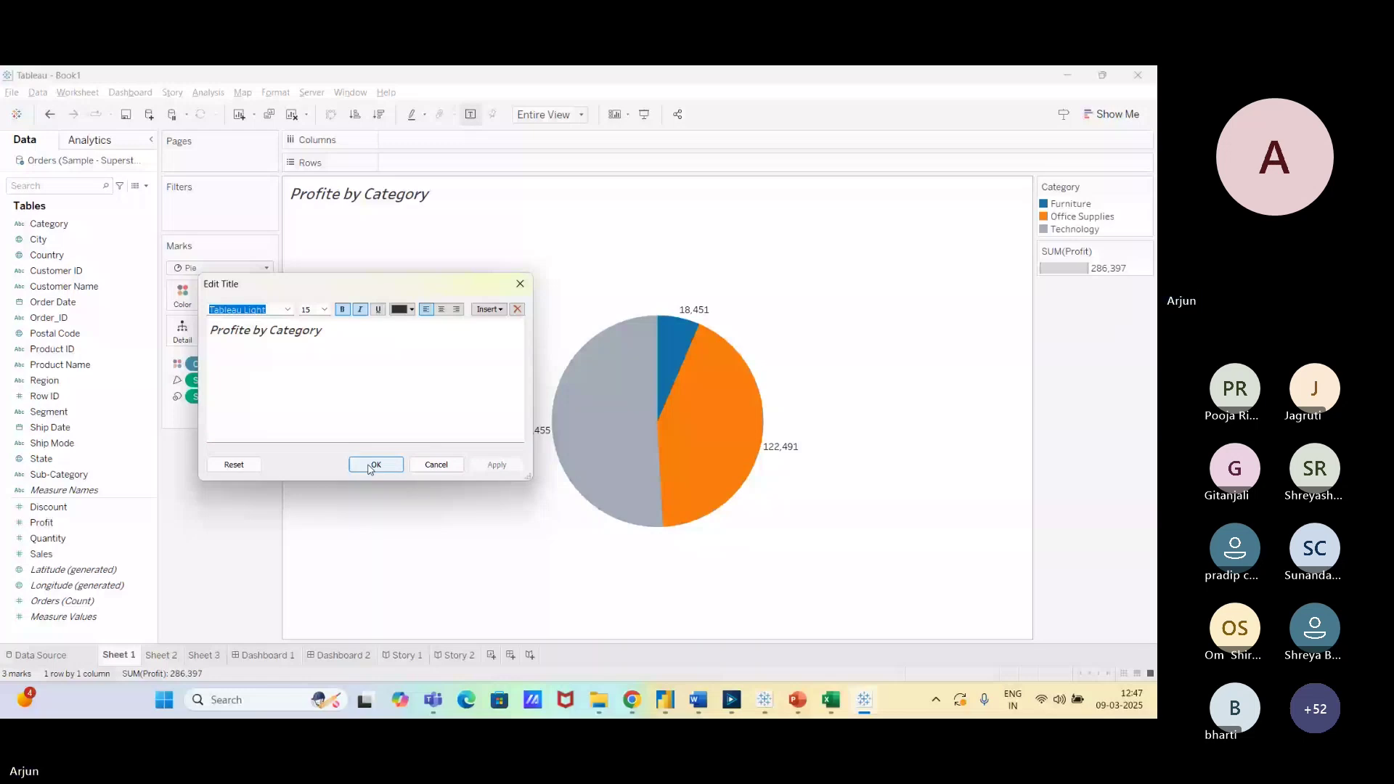
{"action": "left_click", "coordinate": [375, 466]}
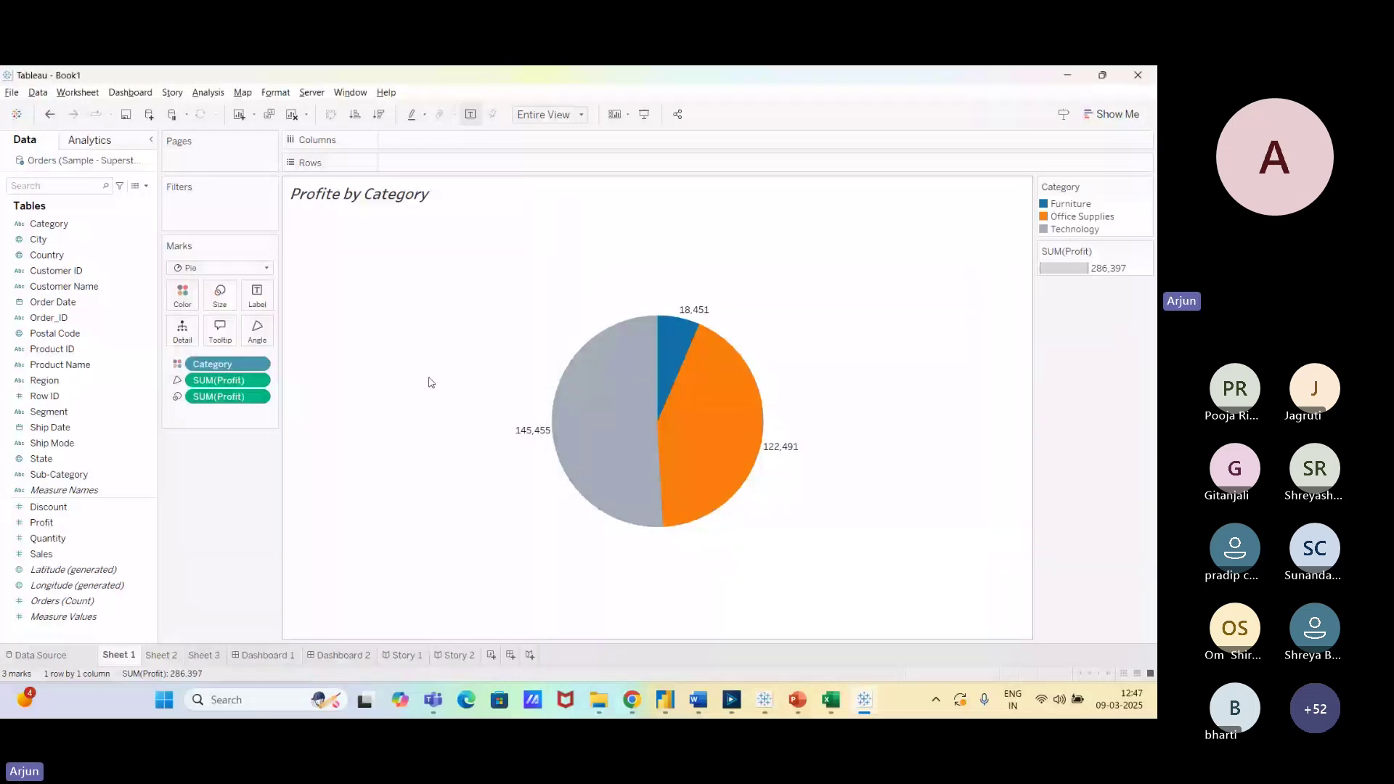
Replace the title of the bar chart on Sheet 2 with "Sales by Sub-Category" in bold italic, and return to Sheet 1.
{"action": "left_click", "coordinate": [161, 655]}
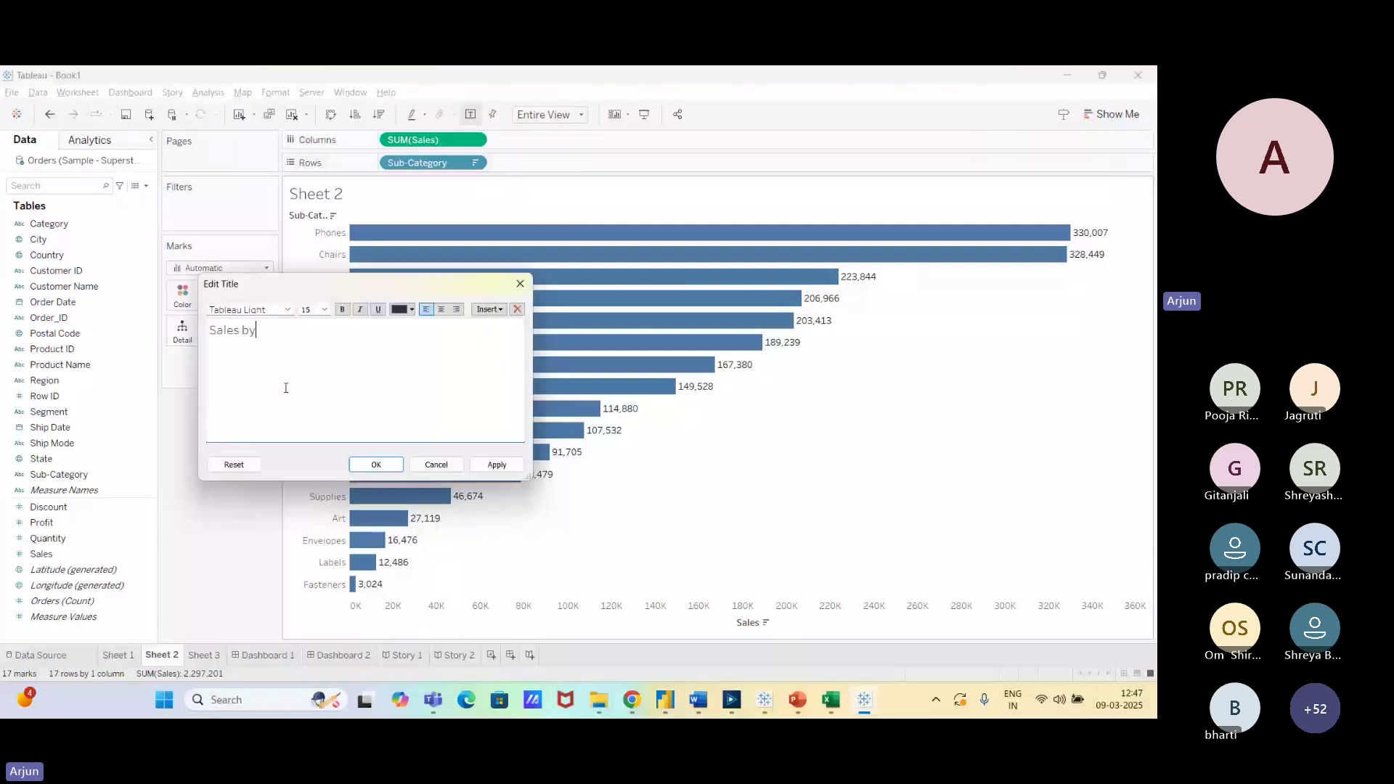
{"action": "type", "text": "Sub-Category"}
{"action": "key", "text": "ctrl+a"}
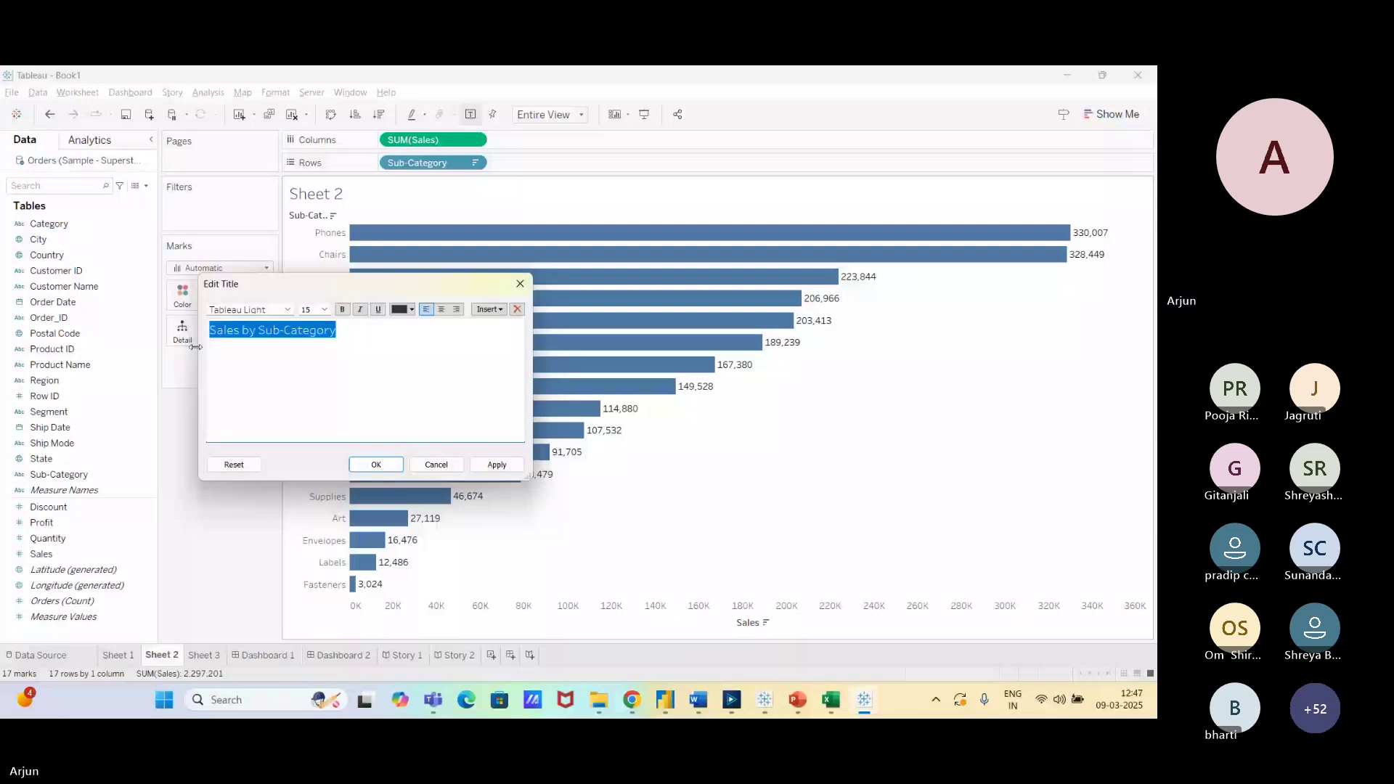
{"action": "left_click", "coordinate": [383, 467]}
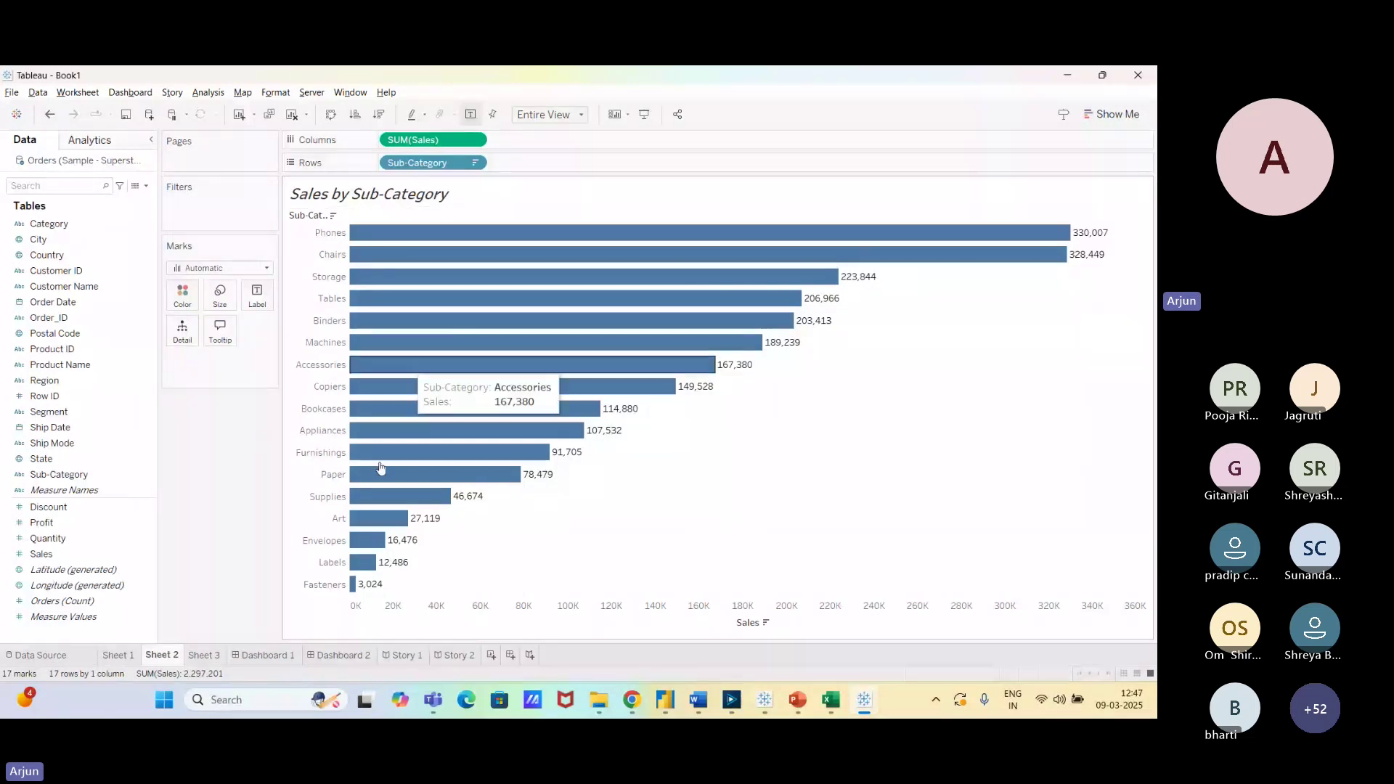
{"action": "key", "text": "ctrl+shift+Tab"}
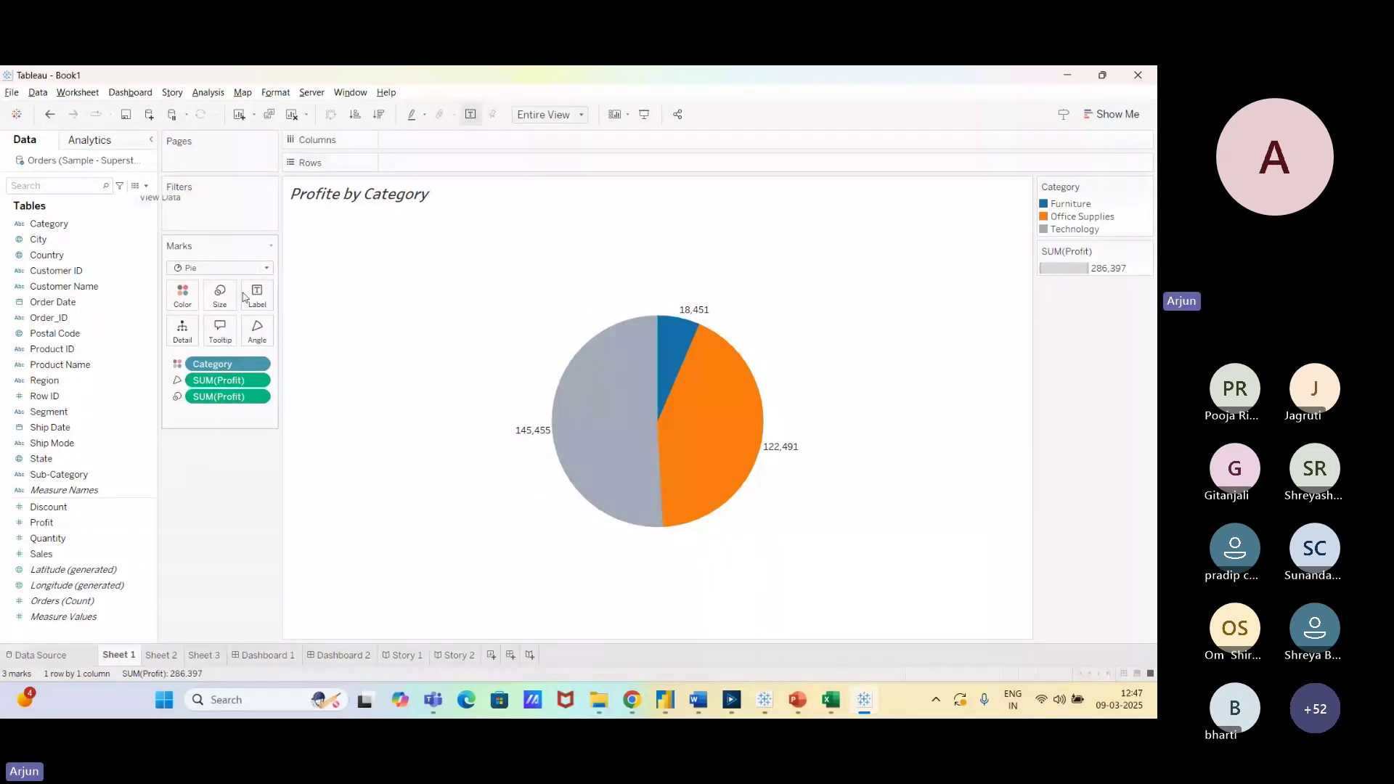
{"action": "mouse_move", "coordinate": [582, 457]}
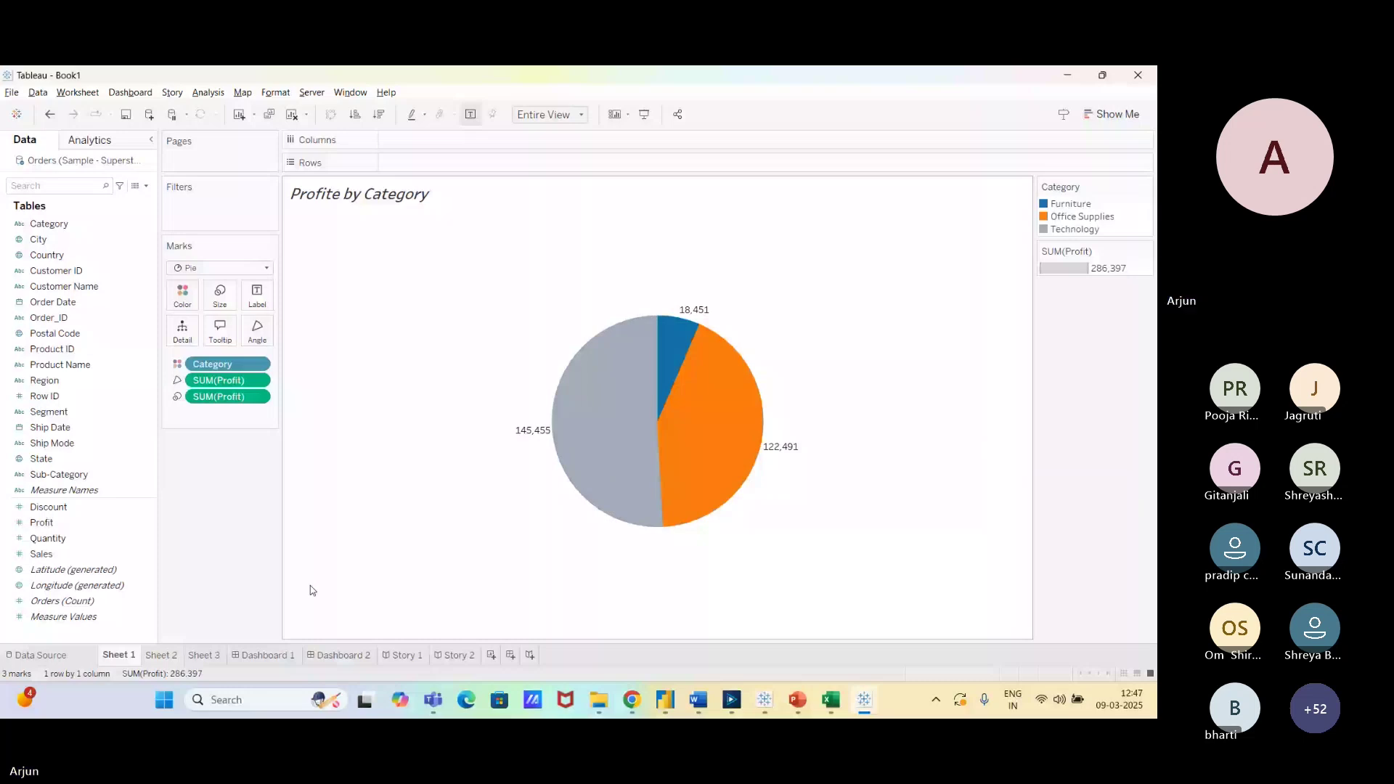
{"action": "key", "text": "ctrl+Tab"}
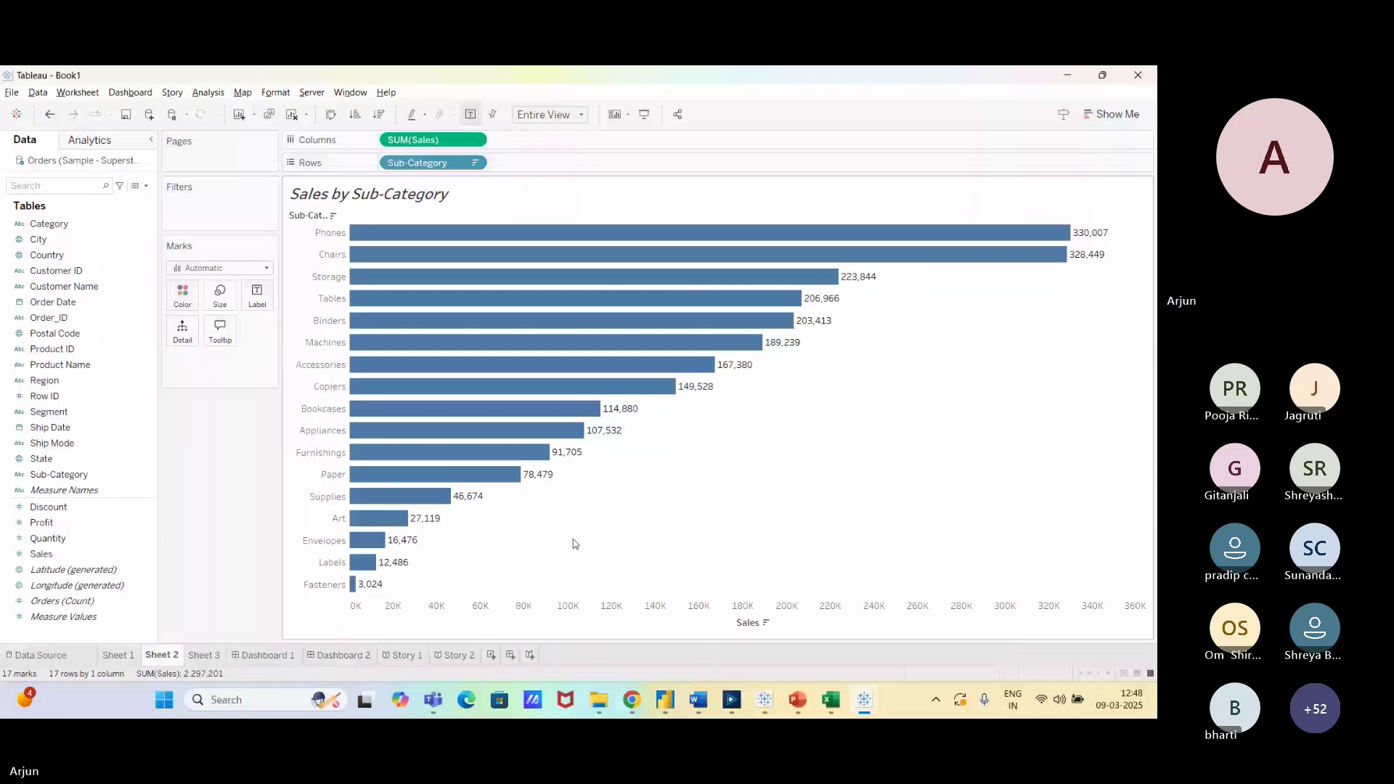
{"action": "left_click", "coordinate": [119, 655]}
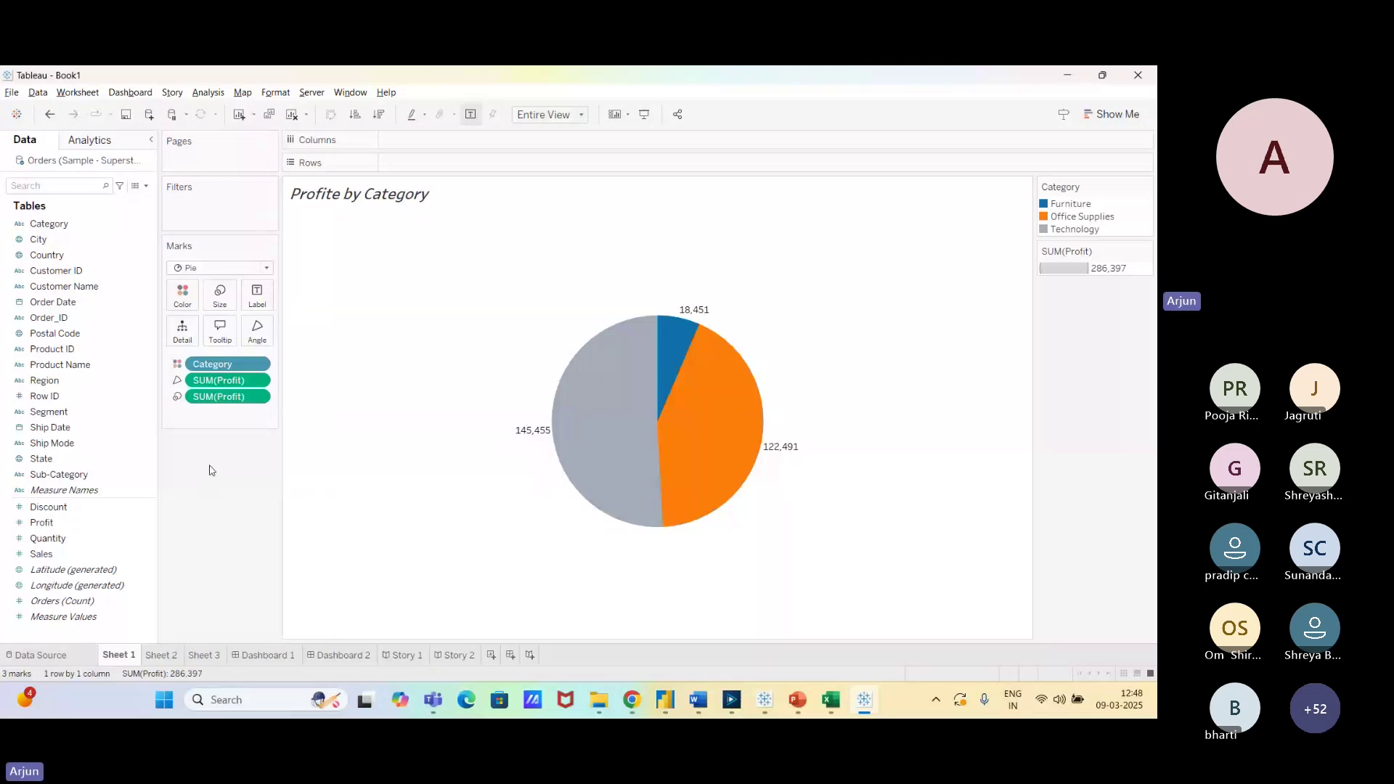
{"action": "left_click", "coordinate": [73, 270]}
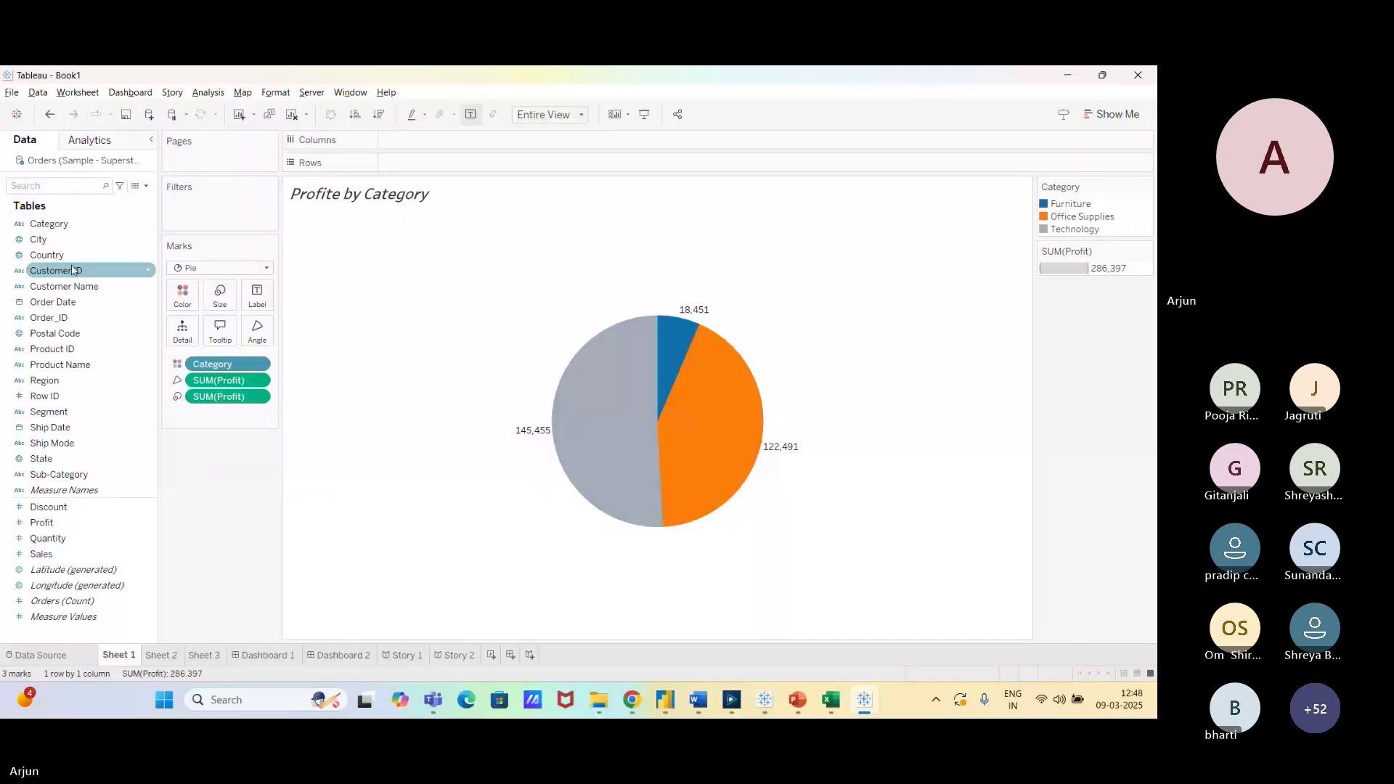
Open the worksheet actions from Sheet 1 and start adding a new filter action.
{"action": "left_click", "coordinate": [78, 93]}
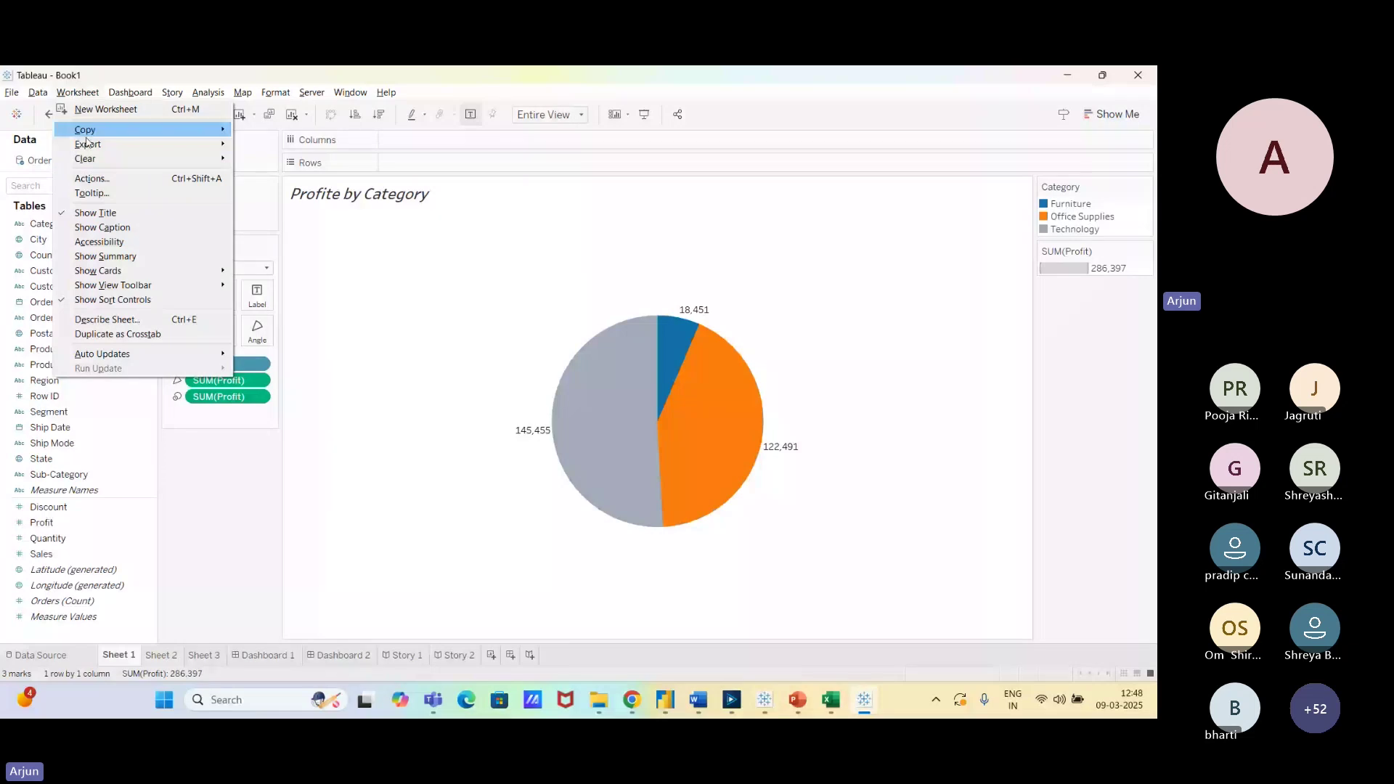
{"action": "left_click", "coordinate": [122, 181]}
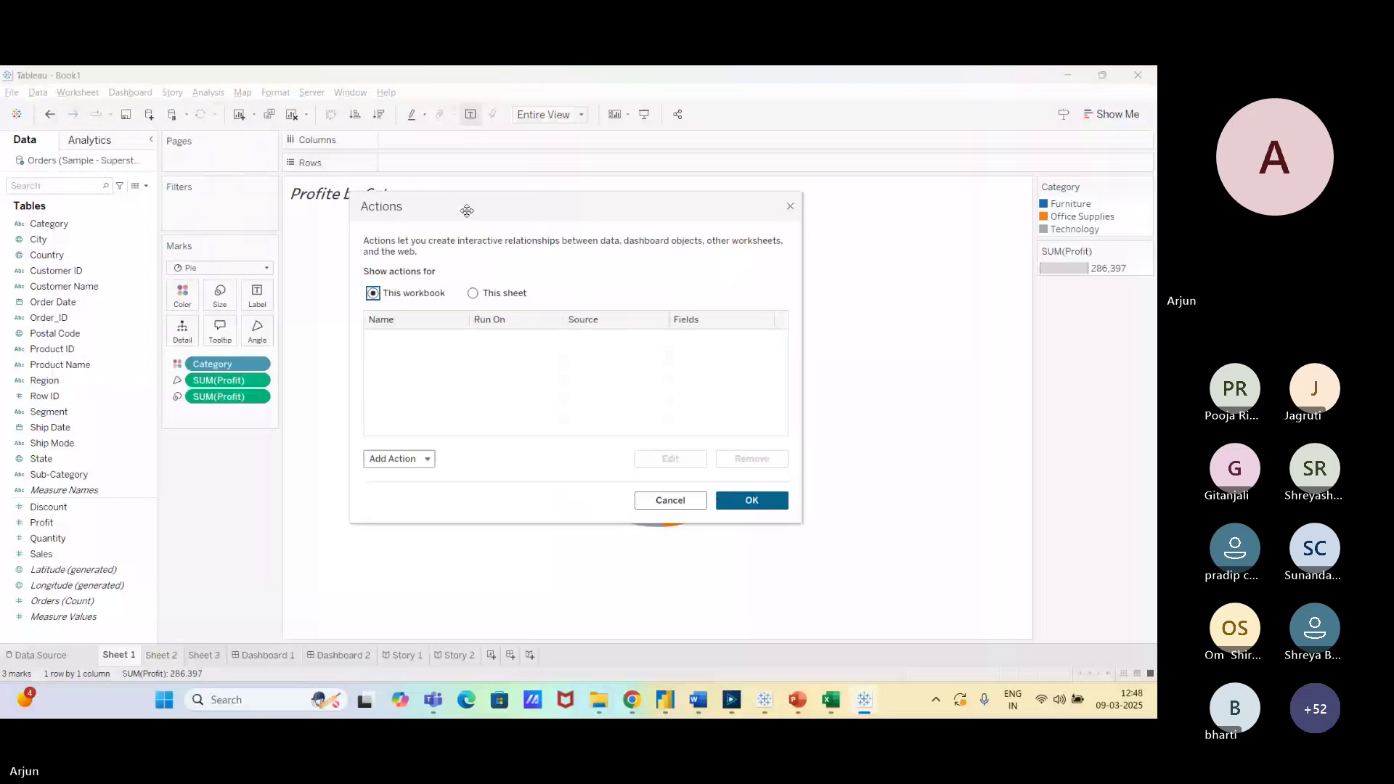
{"action": "left_click_drag", "start_coordinate": [467, 211], "coordinate": [212, 243]}
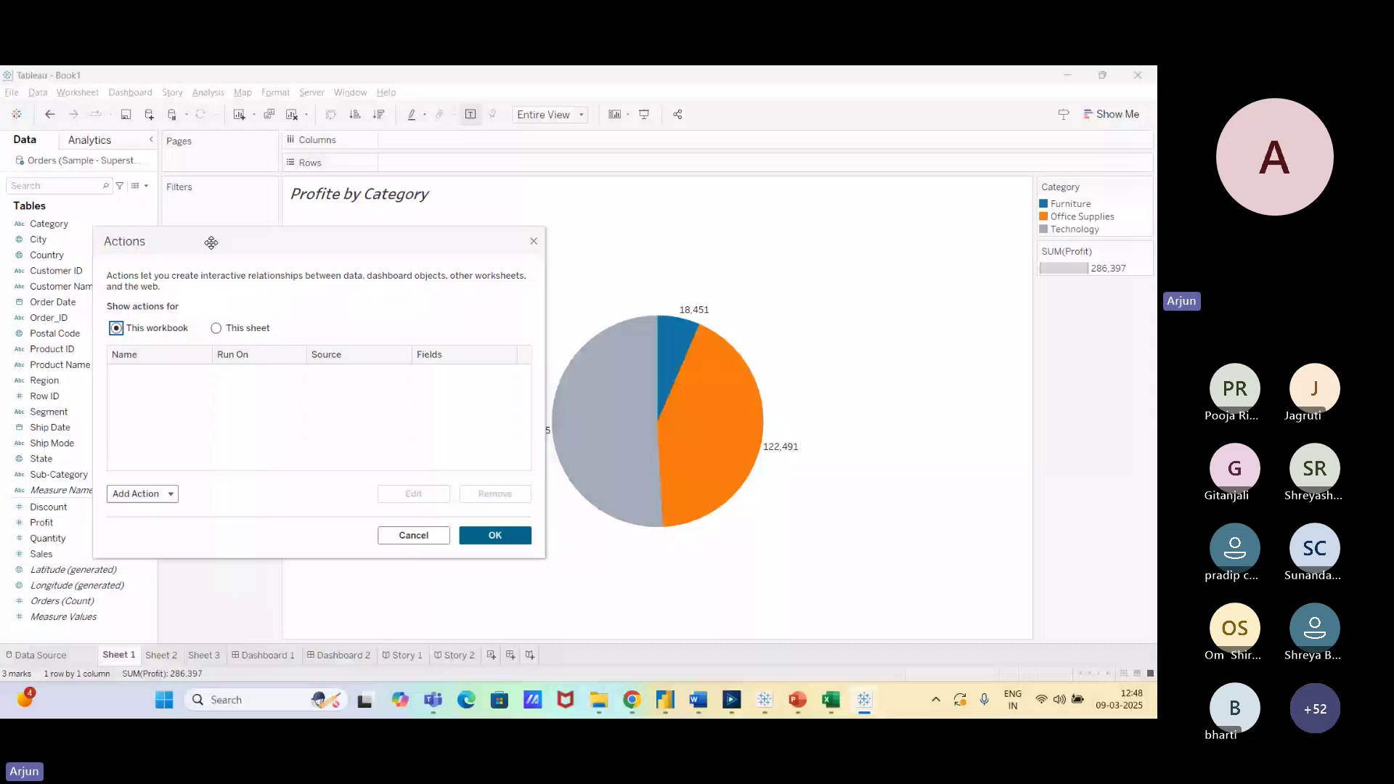
{"action": "left_click_drag", "start_coordinate": [211, 242], "coordinate": [212, 241]}
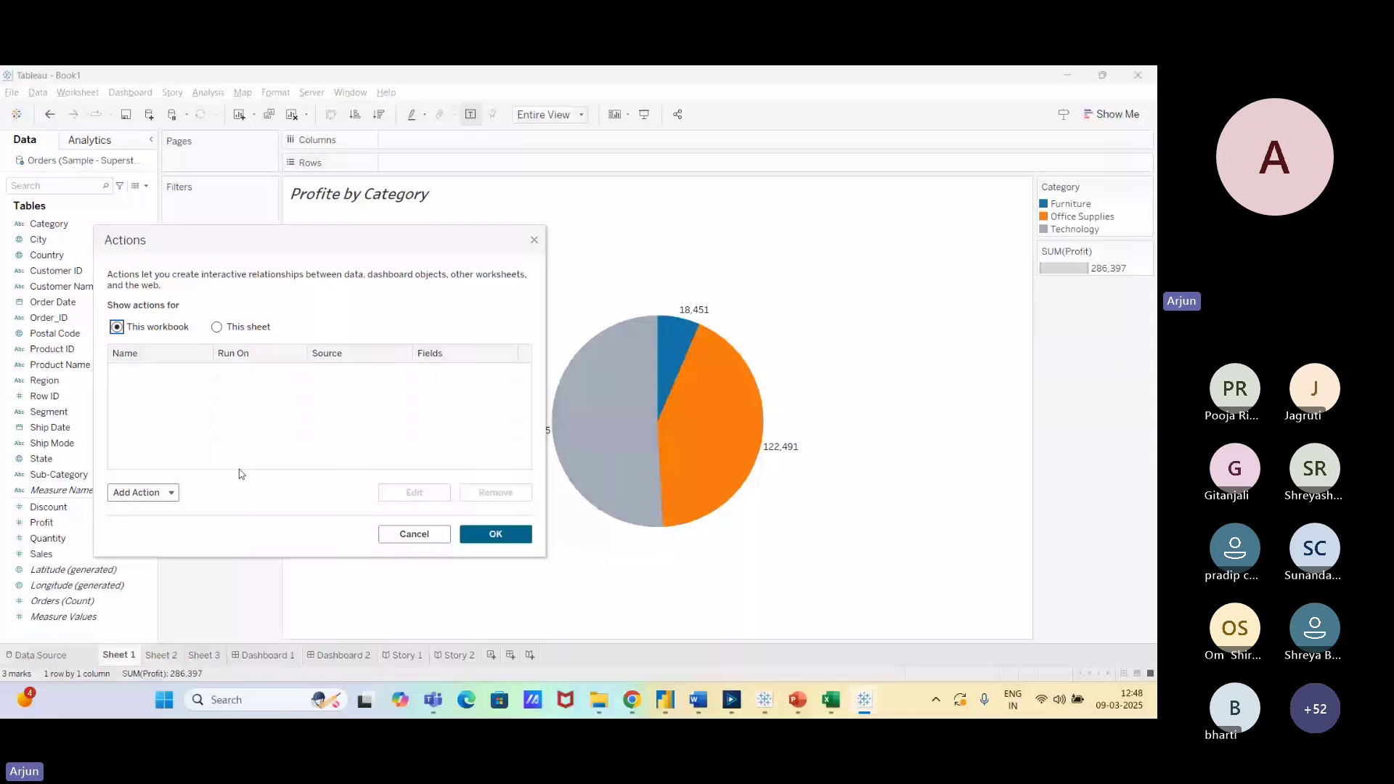
{"action": "left_click", "coordinate": [143, 493]}
{"action": "left_click", "coordinate": [146, 496]}
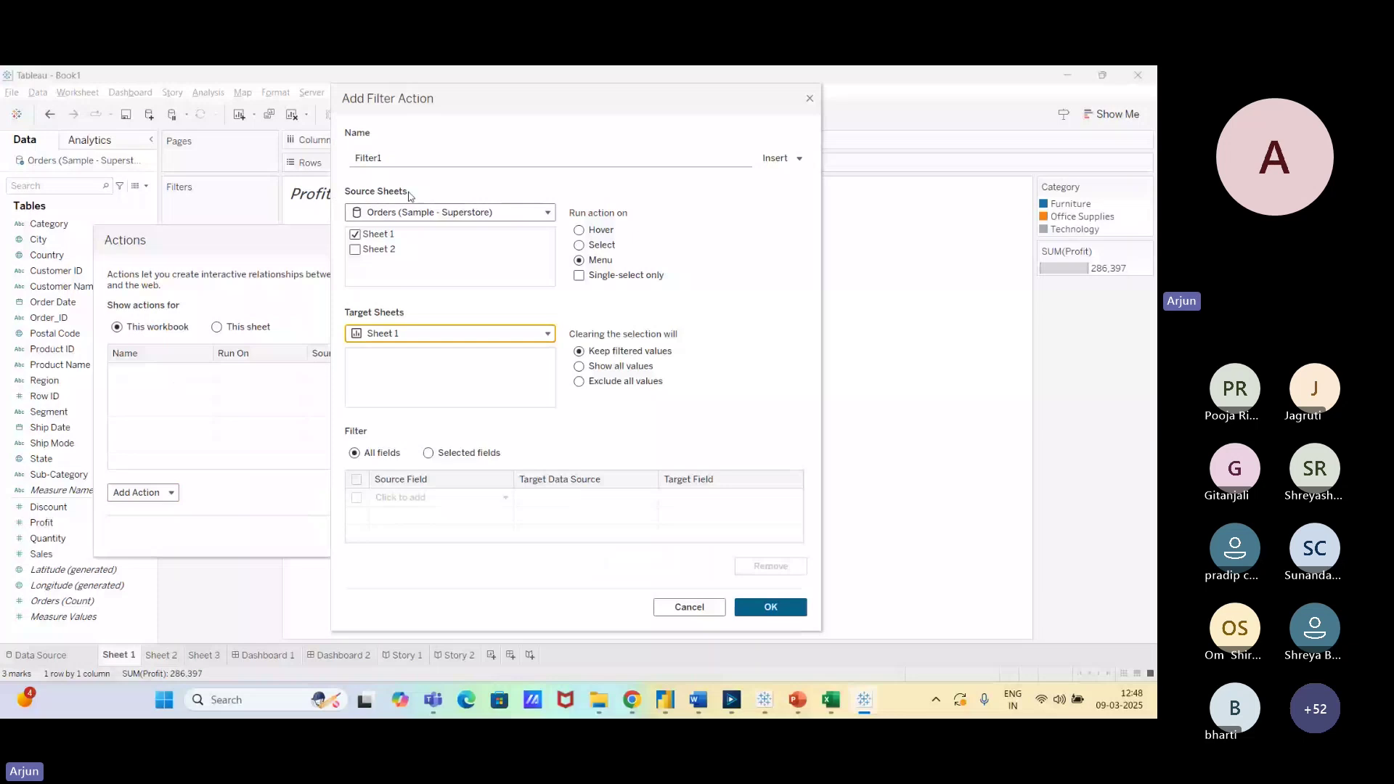
Set Sheet 2 as the target sheet of the new filter action Filter1.
{"action": "left_click_drag", "start_coordinate": [597, 103], "coordinate": [862, 109]}
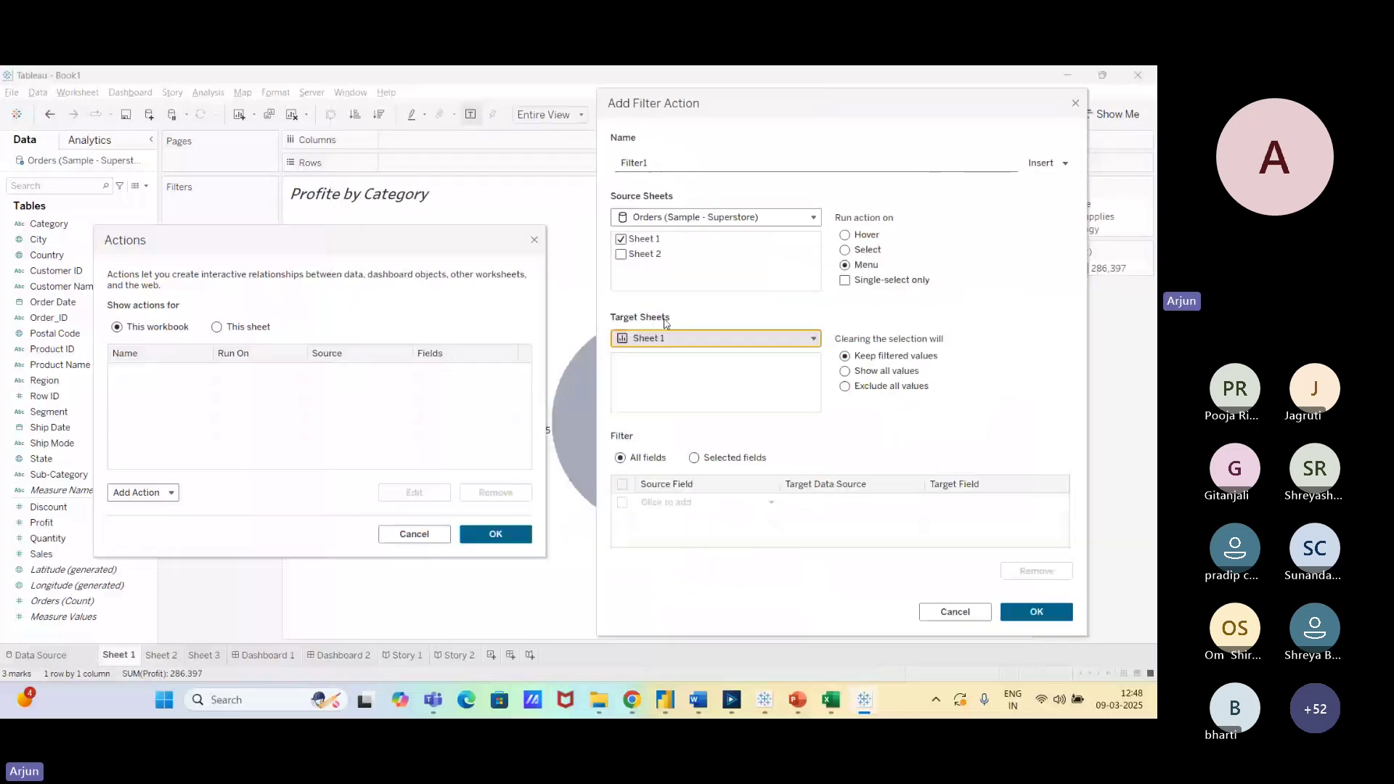
{"action": "left_click", "coordinate": [667, 338]}
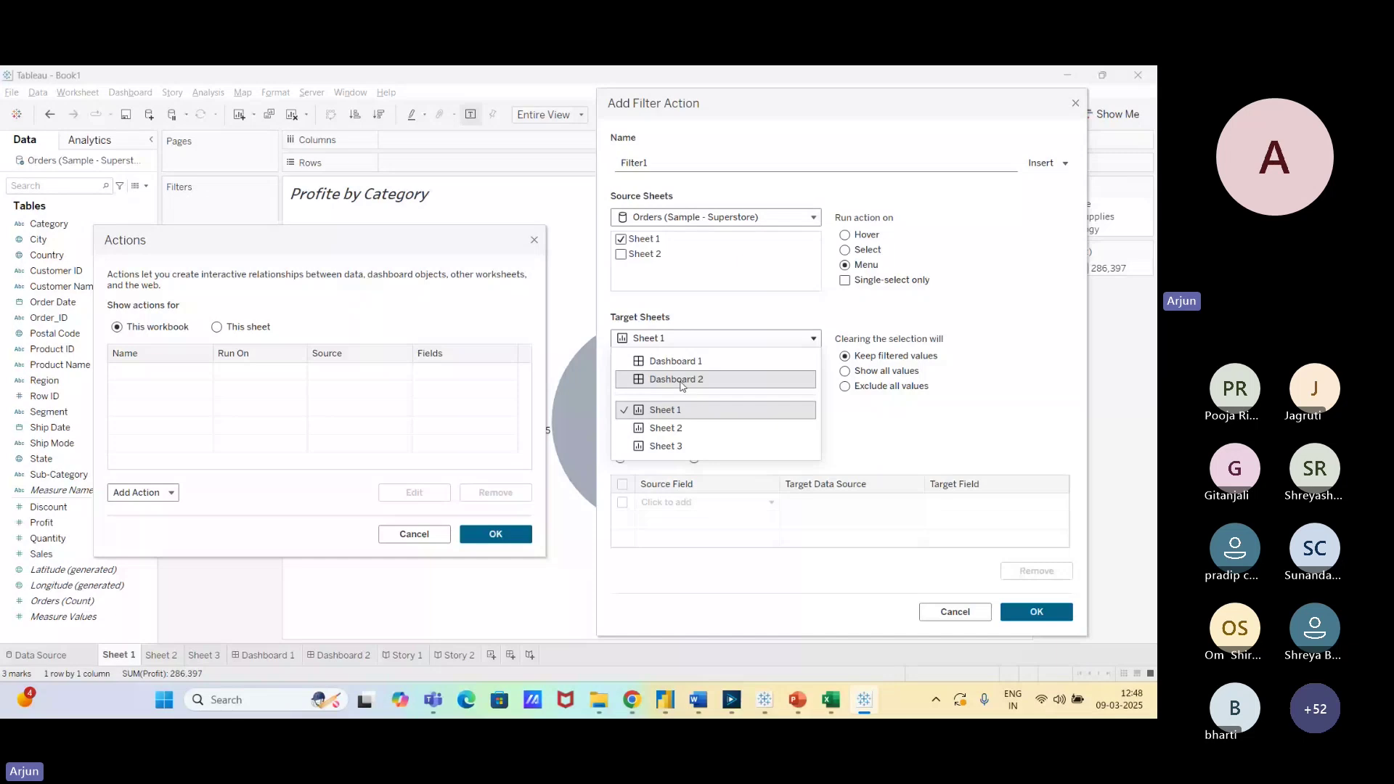
{"action": "left_click", "coordinate": [681, 381]}
{"action": "left_click", "coordinate": [675, 338]}
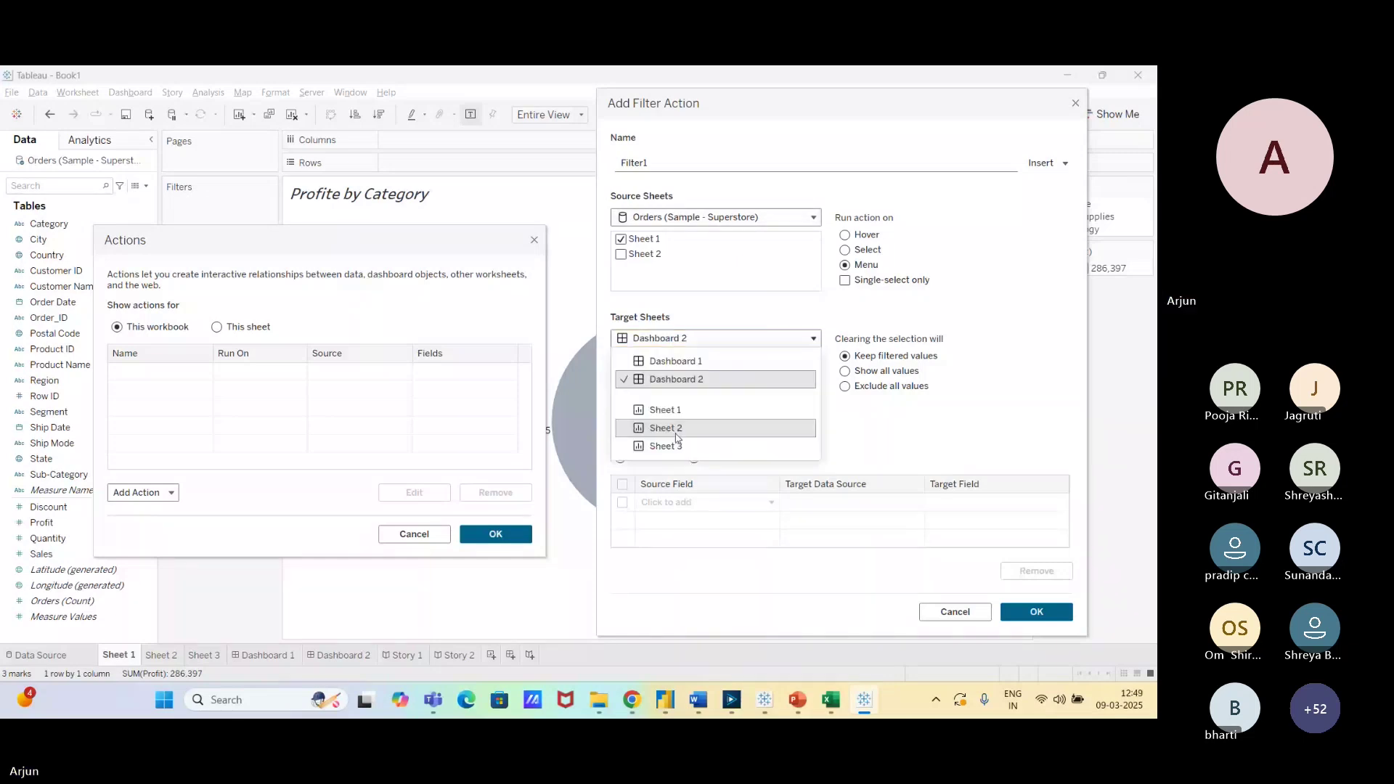
{"action": "left_click", "coordinate": [677, 425]}
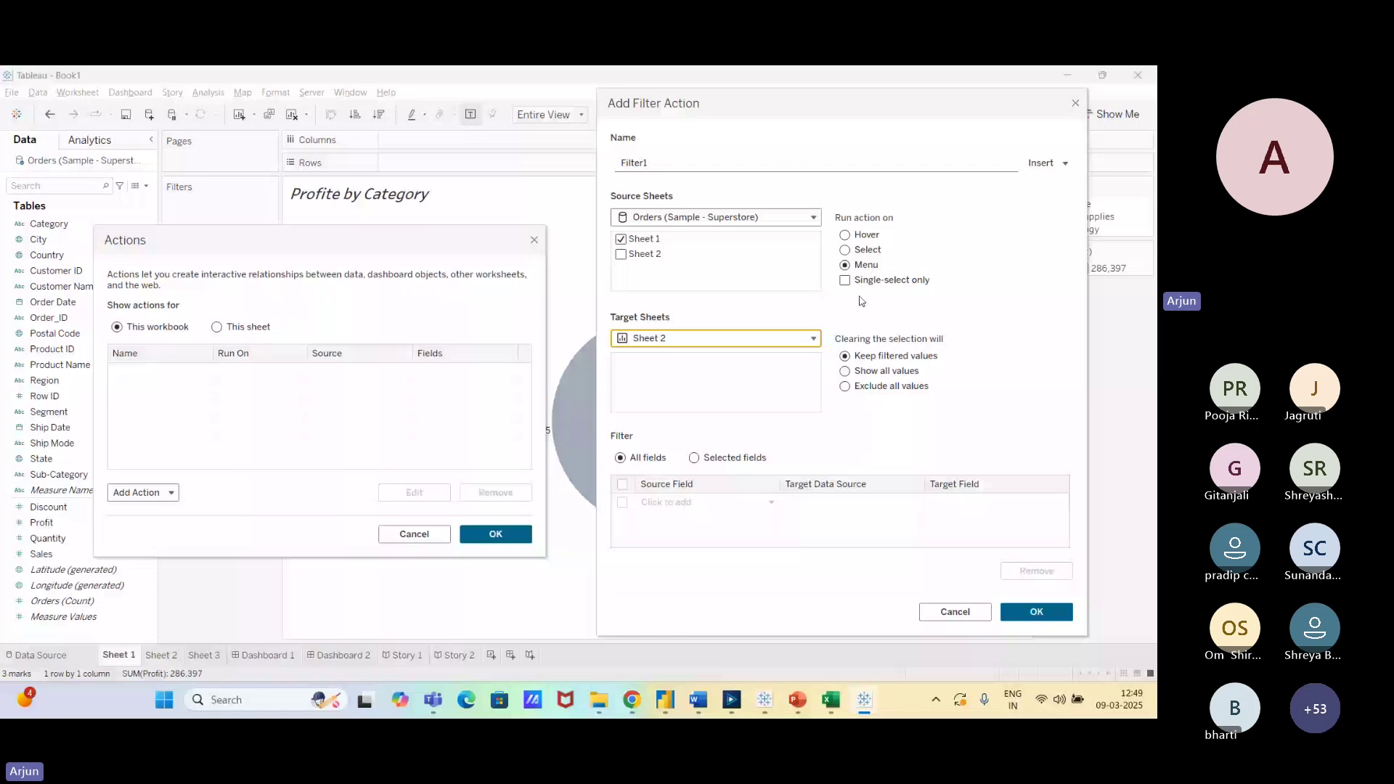
Set the new filter action from Sheet 1 to Sheet 2 to run on Hover and save it.
{"action": "left_click", "coordinate": [862, 236]}
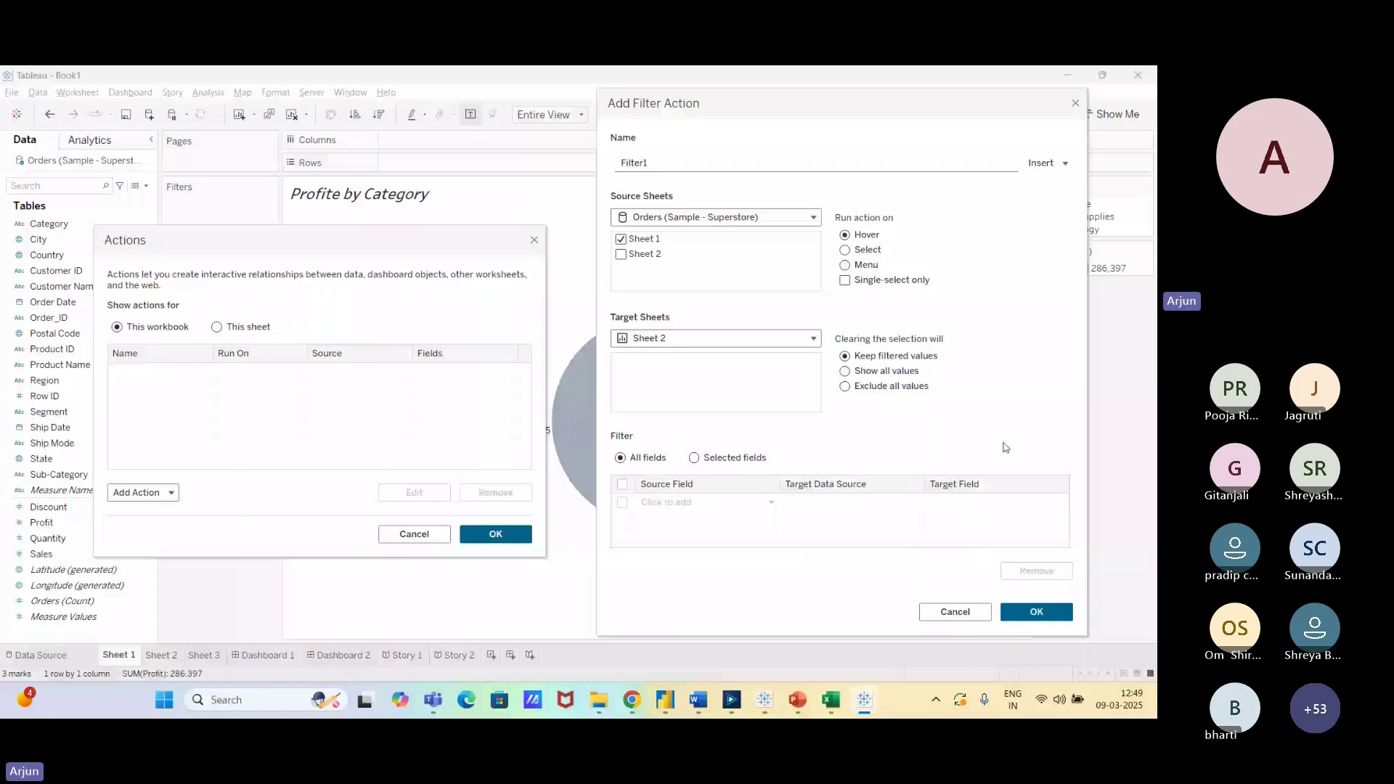
{"action": "left_click", "coordinate": [1049, 614]}
{"action": "left_click", "coordinate": [496, 534]}
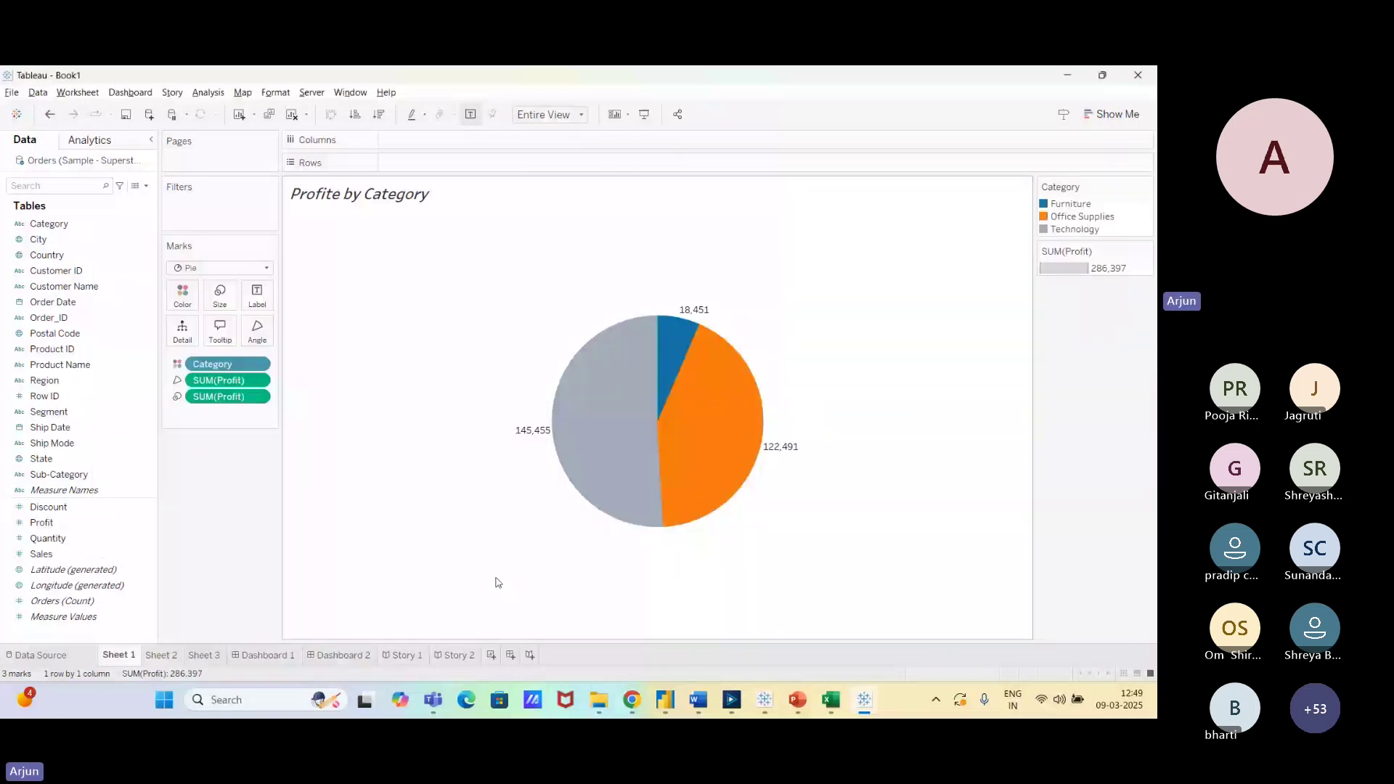
Test the hover action with the Office Supplies, Technology and Furniture pie slices, checking the filtered Sheet 2 bars and returning to Sheet 1.
{"action": "mouse_move", "coordinate": [714, 470]}
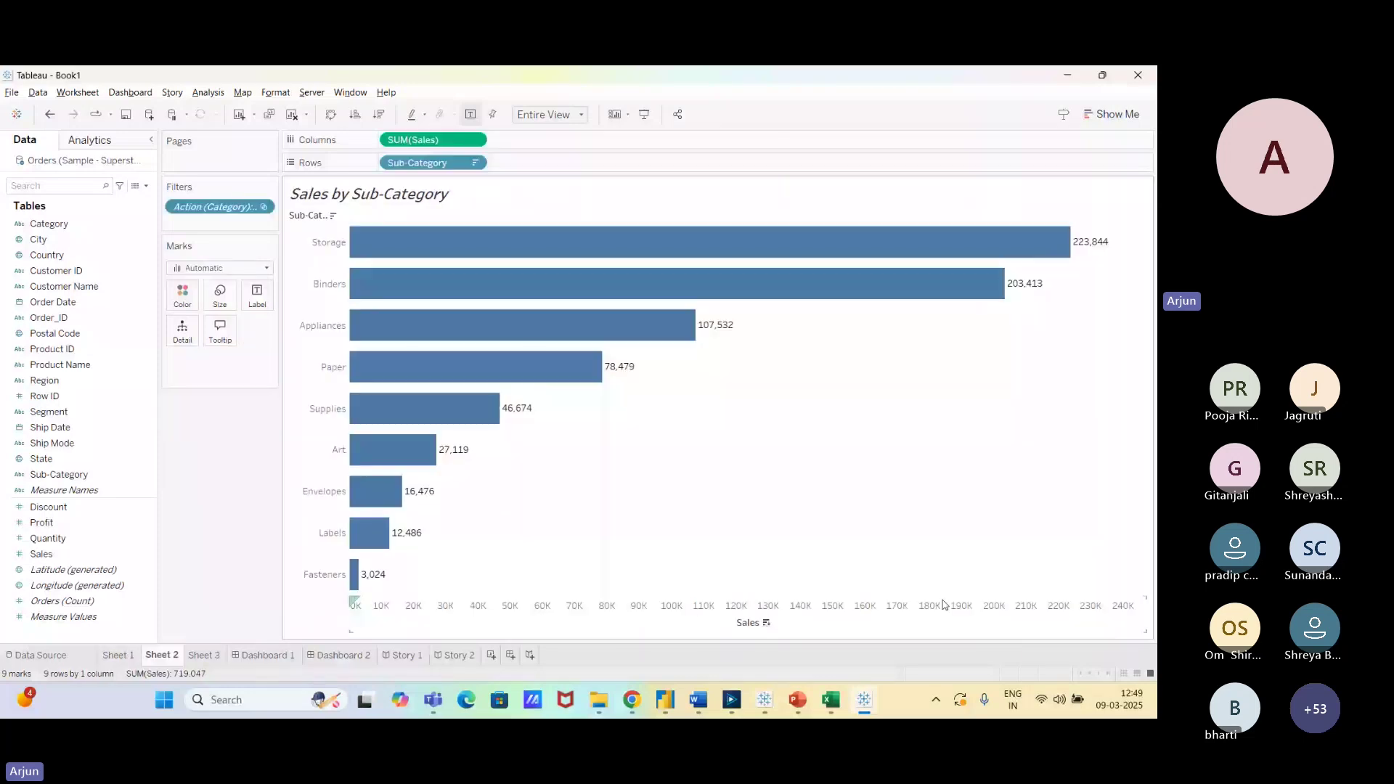
{"action": "left_click", "coordinate": [118, 655]}
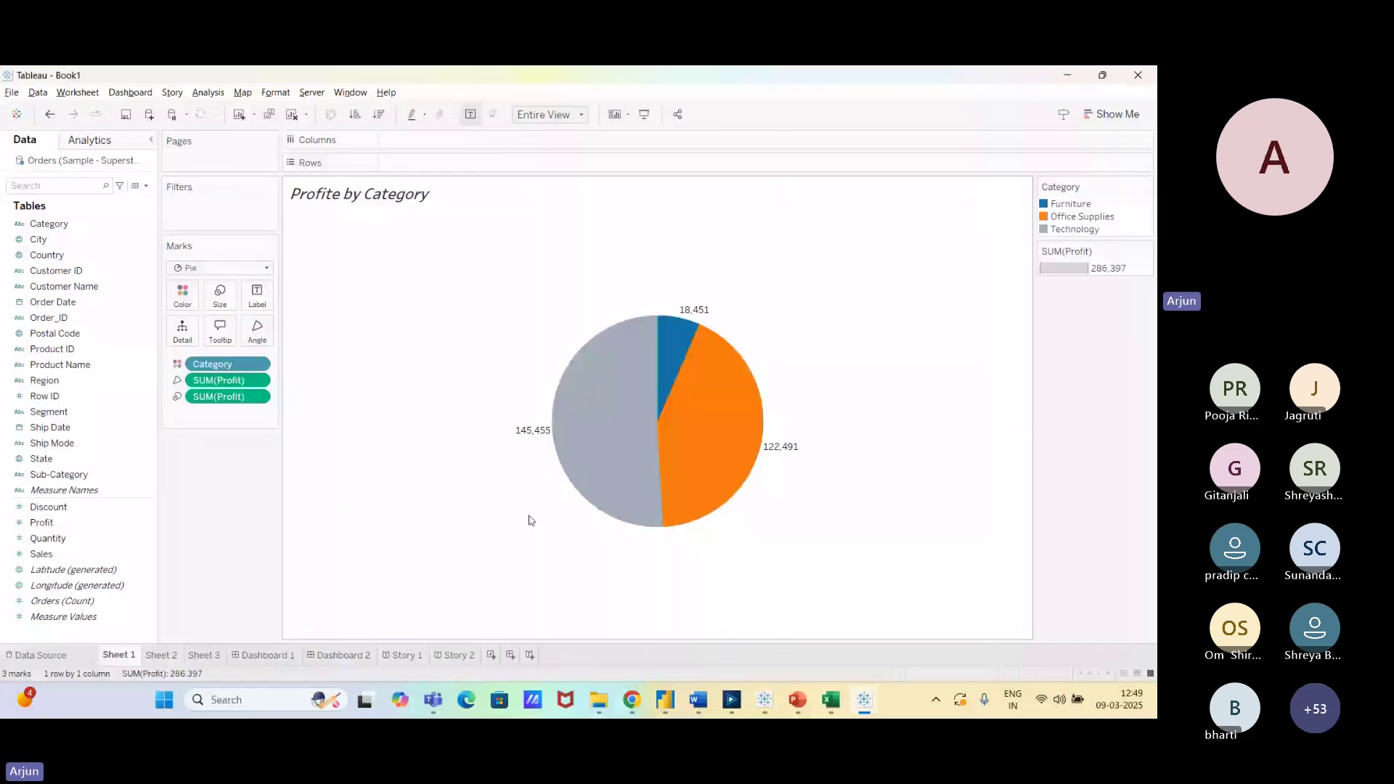
{"action": "mouse_move", "coordinate": [586, 464]}
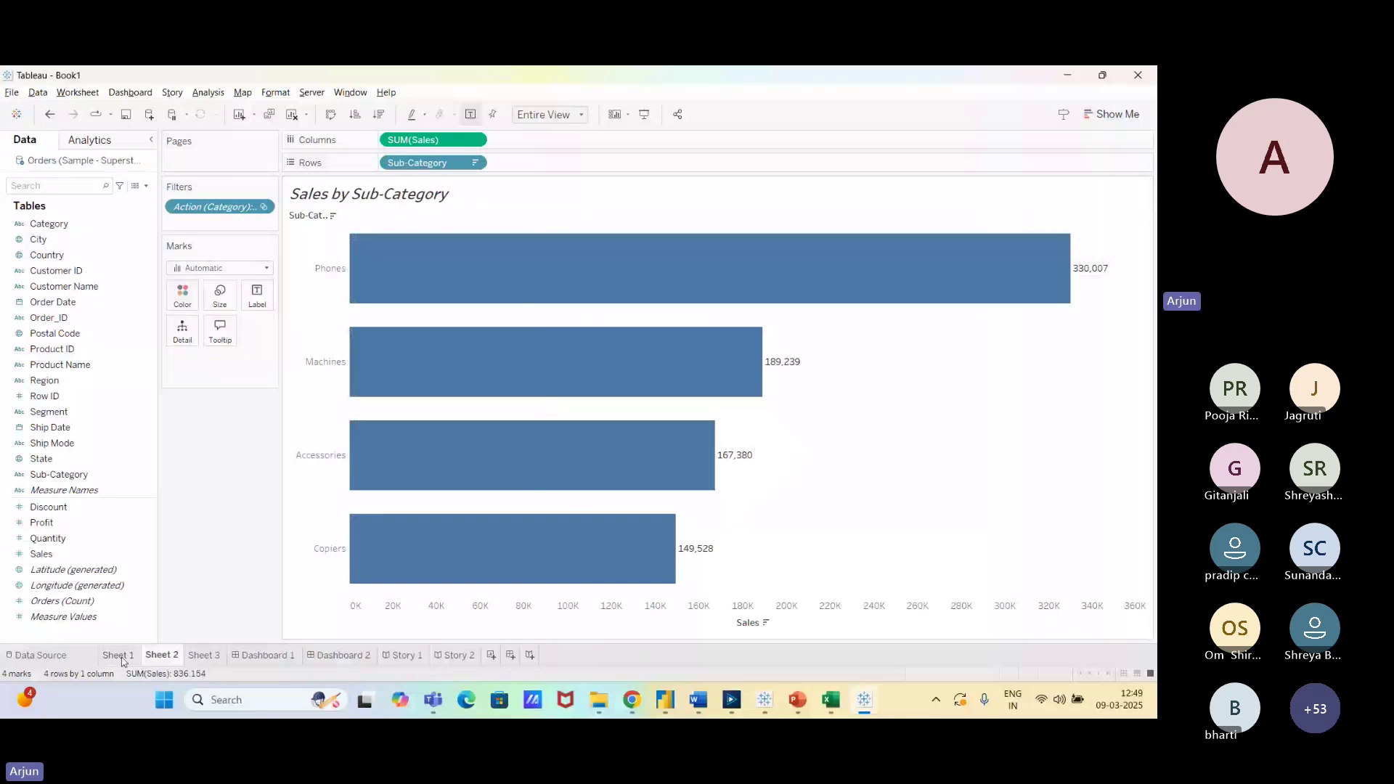
{"action": "left_click", "coordinate": [120, 655]}
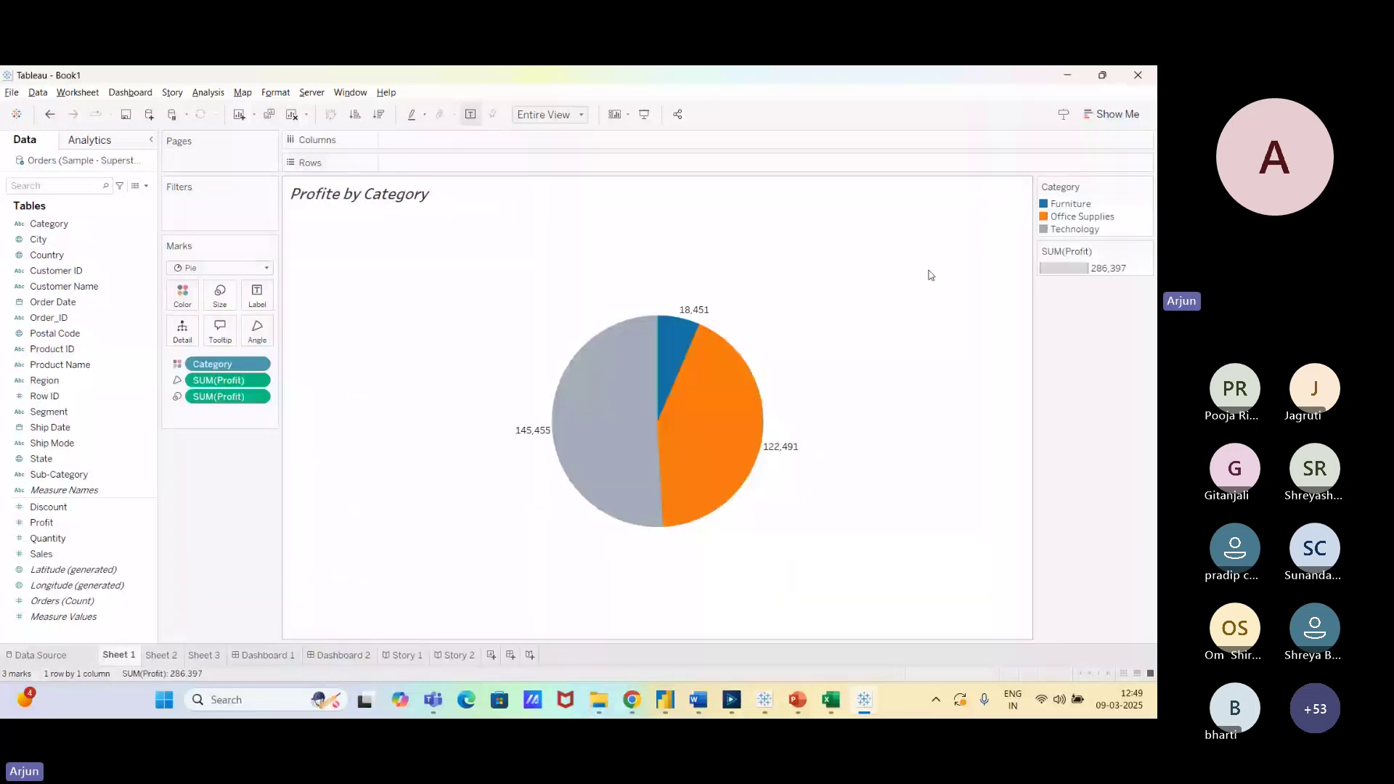
{"action": "left_click", "coordinate": [691, 320]}
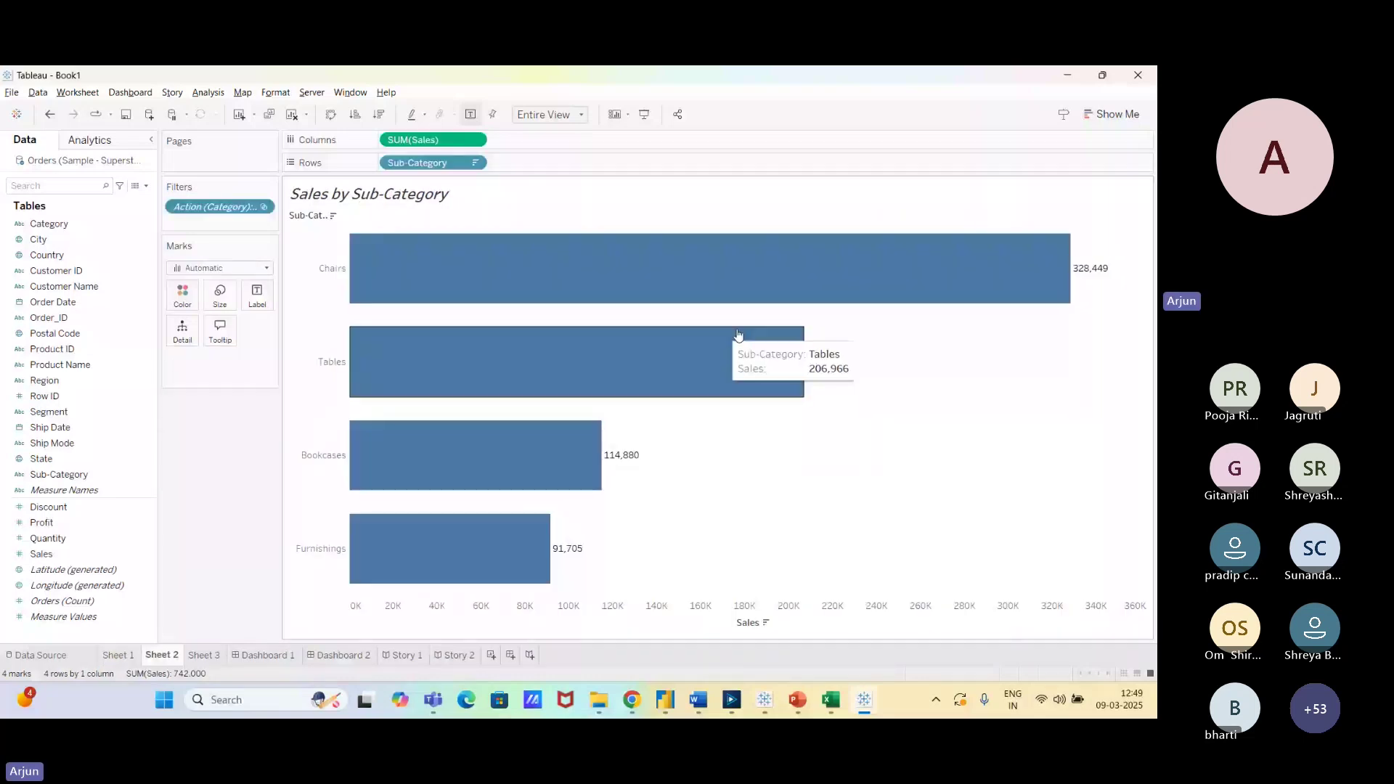
{"action": "left_click", "coordinate": [118, 656]}
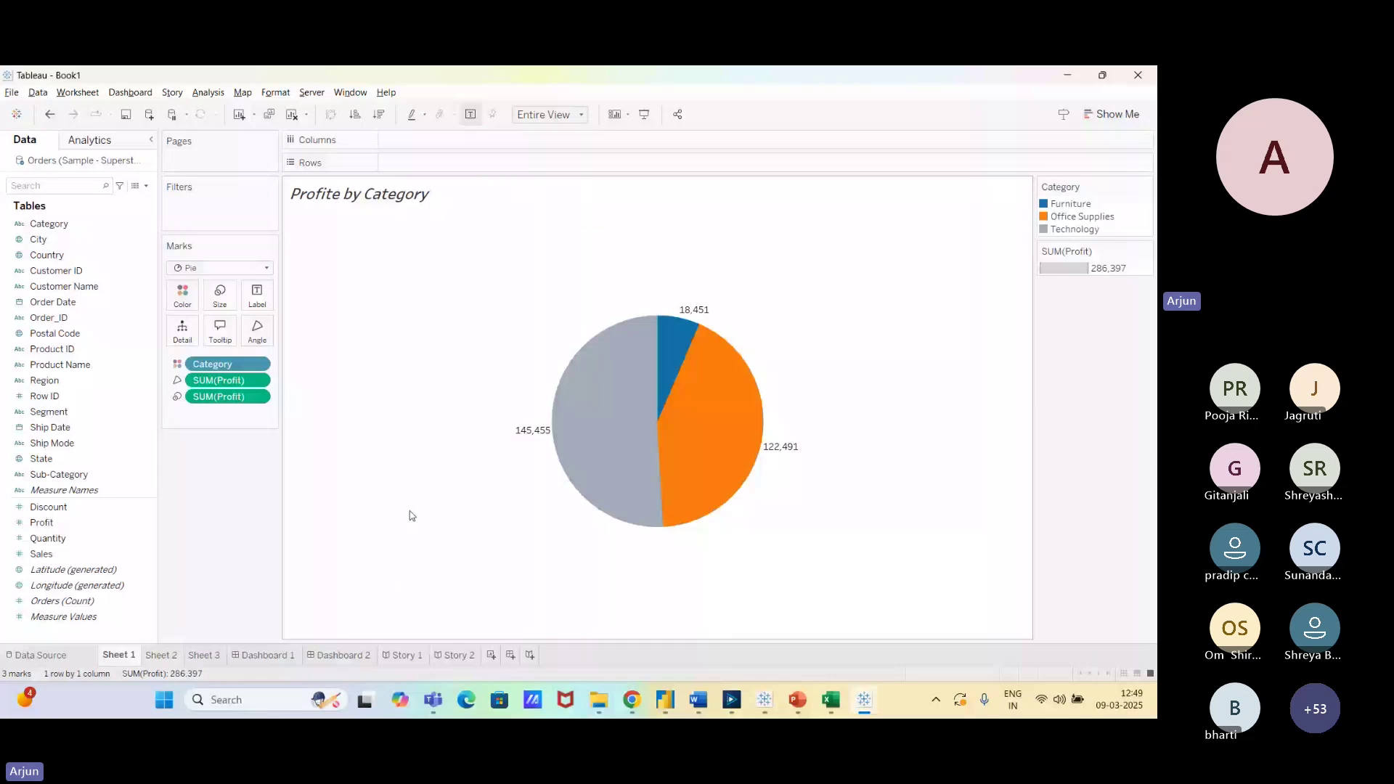
{"action": "left_click", "coordinate": [715, 445]}
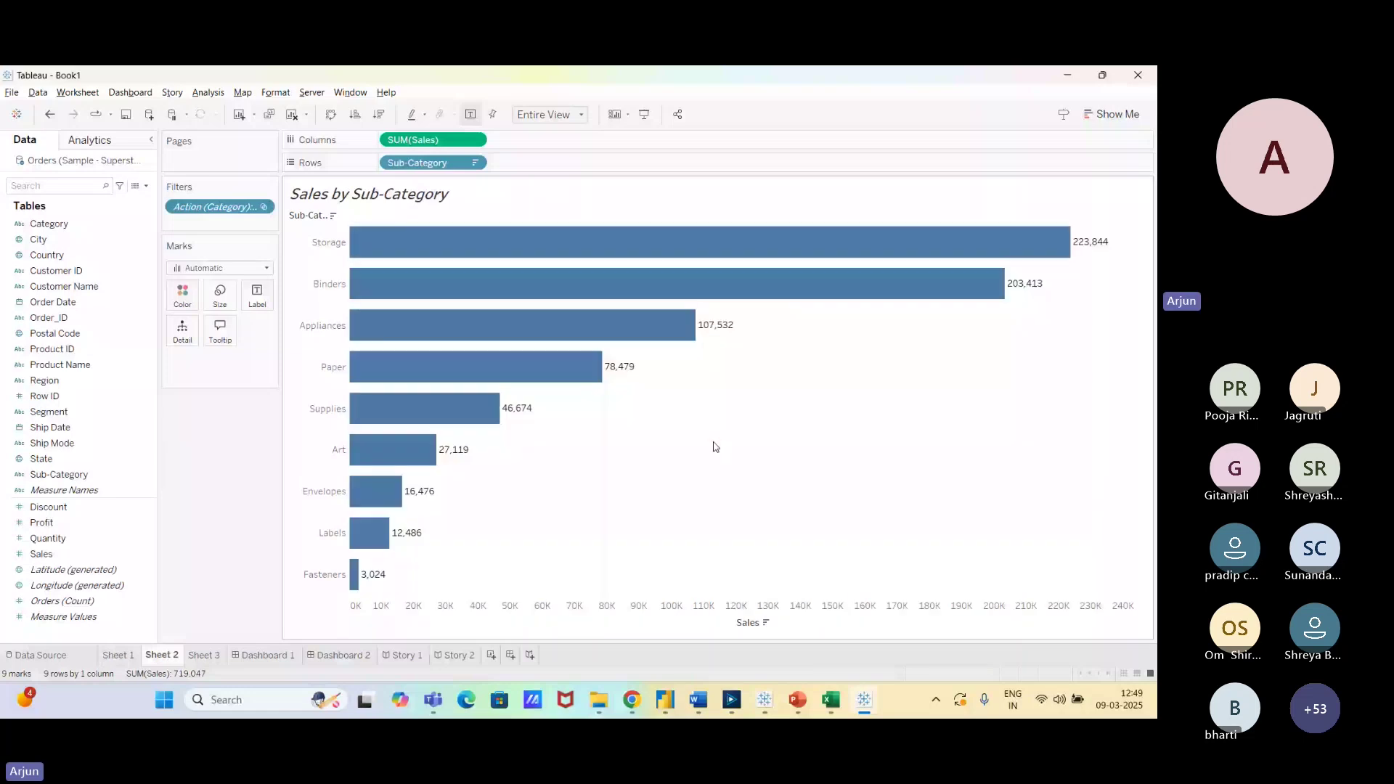
{"action": "left_click", "coordinate": [123, 657]}
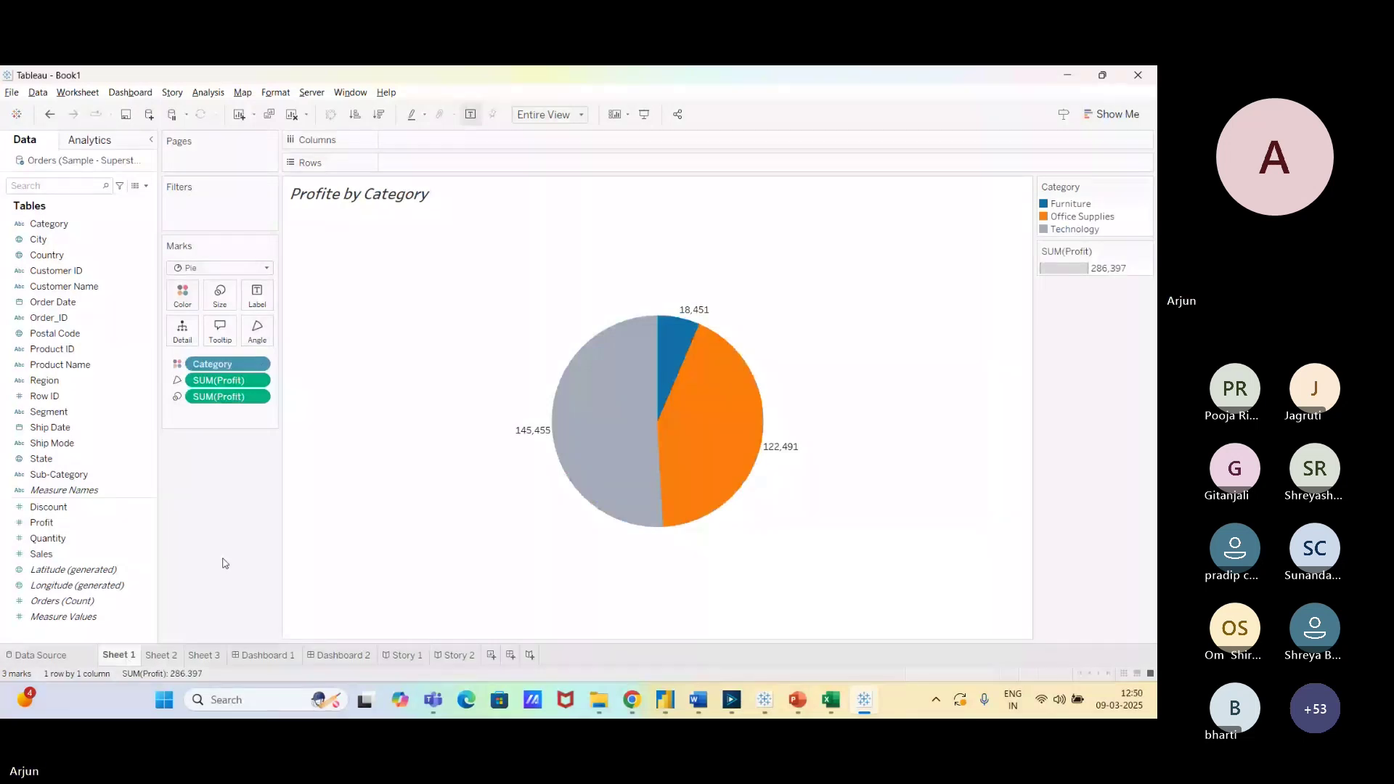
Edit the Filter1 action so that it runs on Select instead of Hover.
{"action": "left_click", "coordinate": [76, 93]}
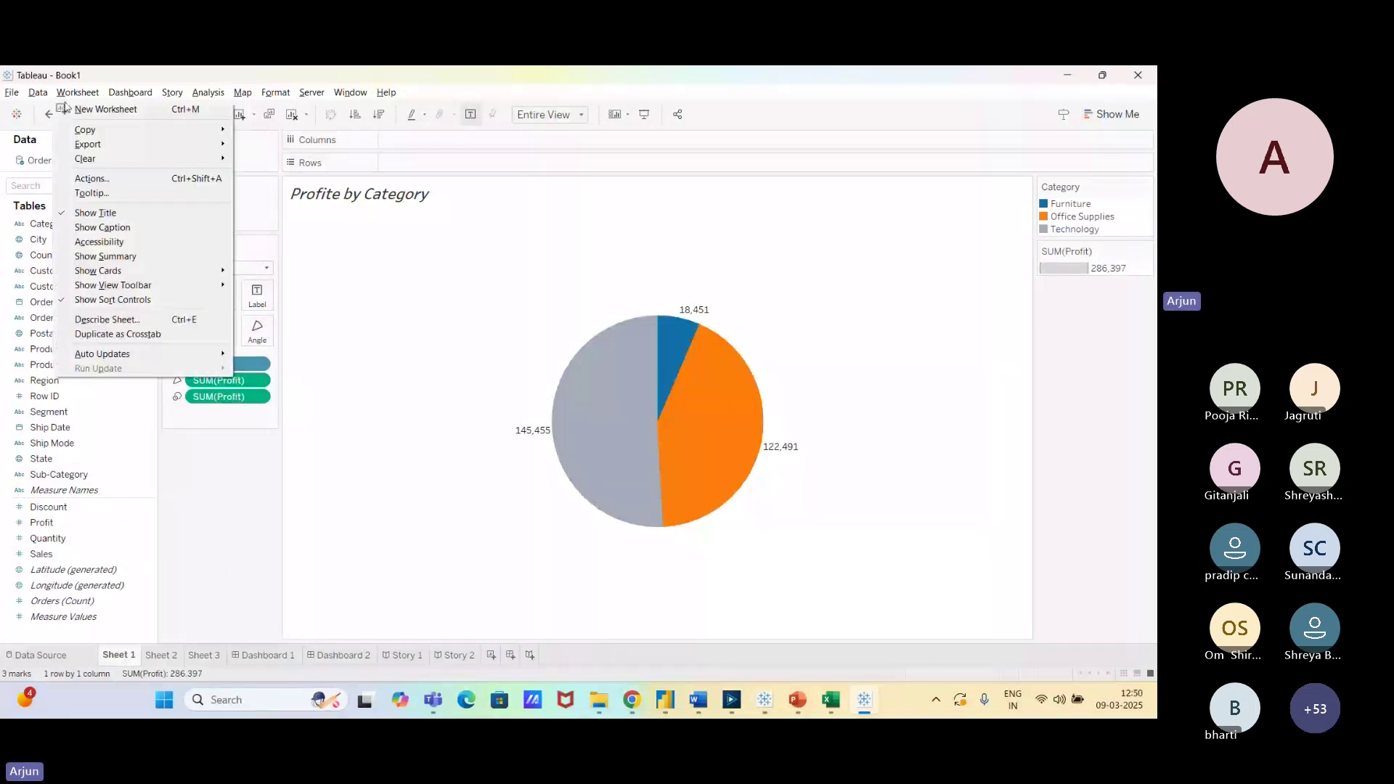
{"action": "left_click", "coordinate": [91, 180]}
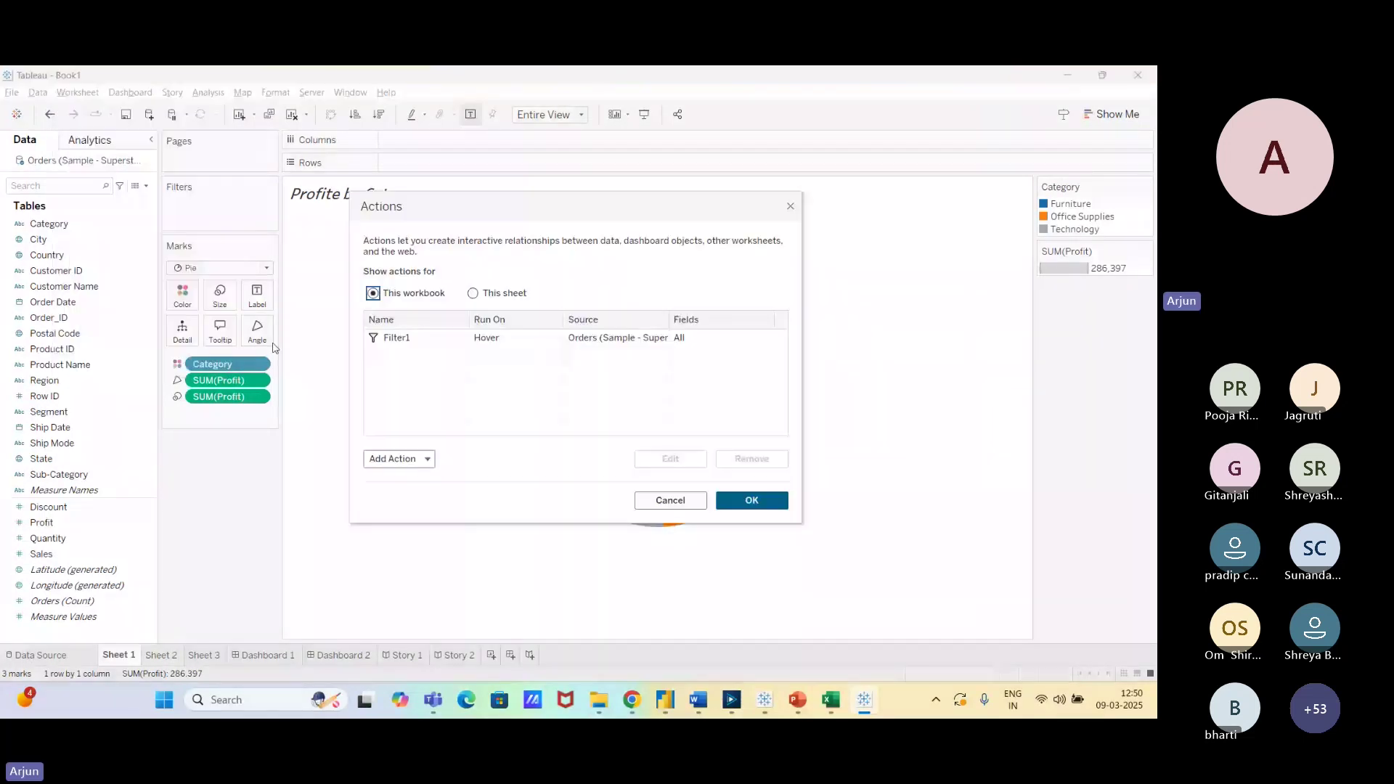
{"action": "double_click", "coordinate": [407, 338]}
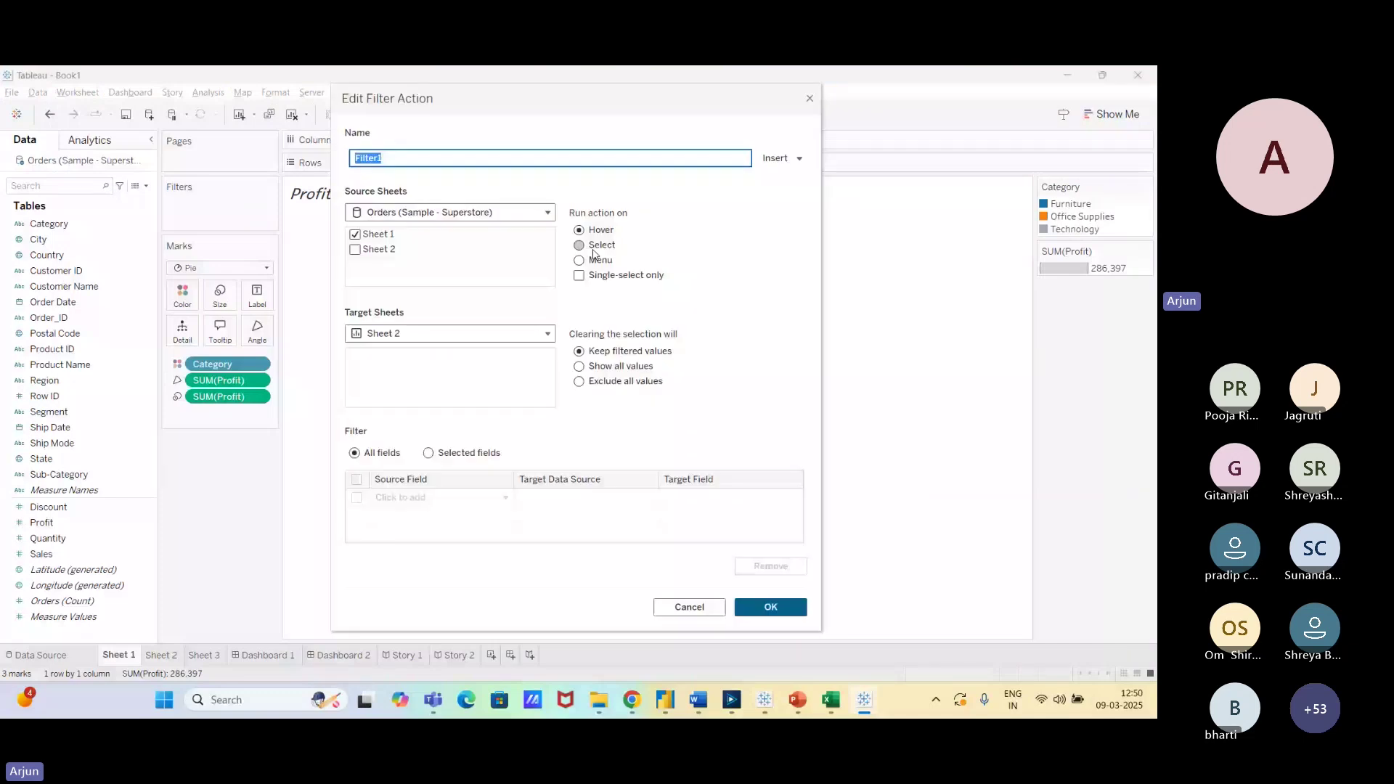
{"action": "left_click", "coordinate": [593, 247]}
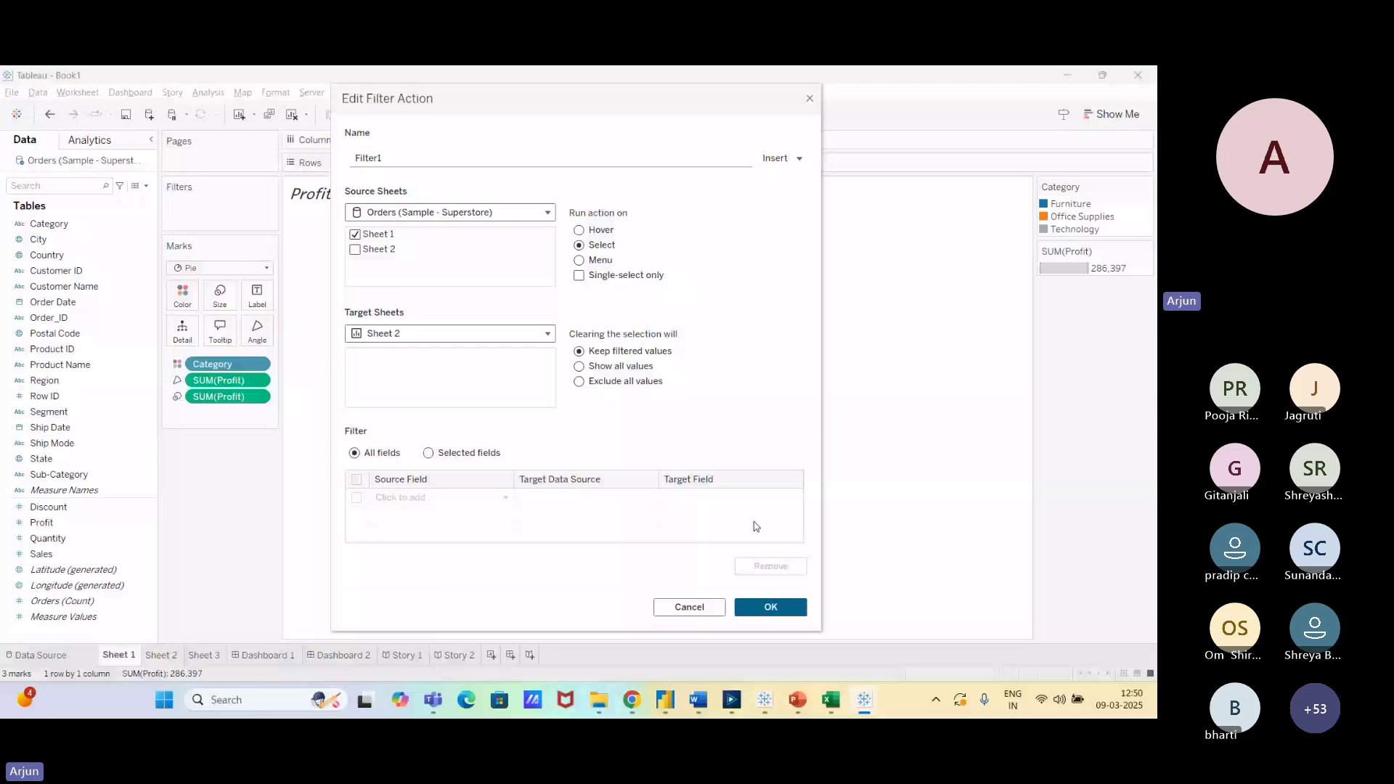
{"action": "left_click", "coordinate": [788, 612]}
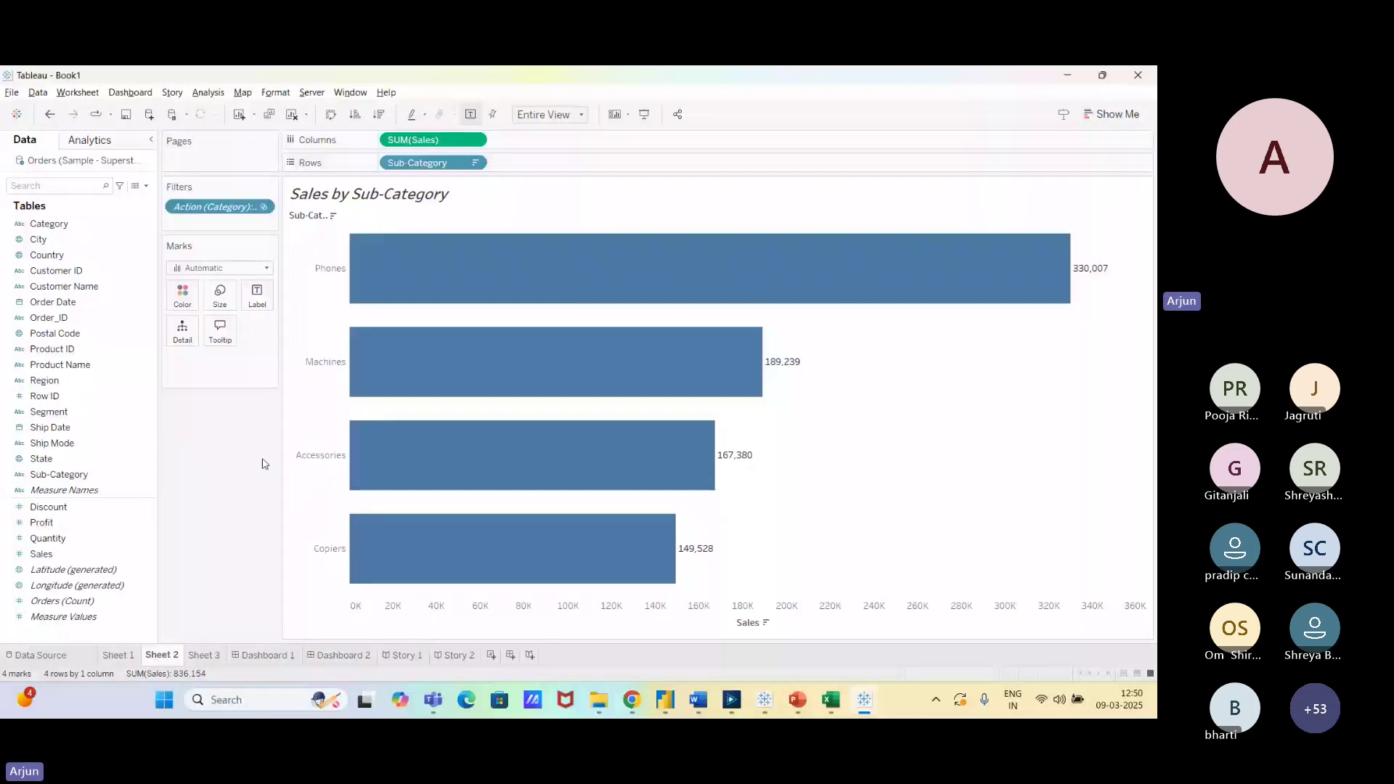
Inspect the filtered bars on Sheet 2, clear the Technology slice selection on Sheet 1 and check Sheet 2 again.
{"action": "mouse_move", "coordinate": [787, 250]}
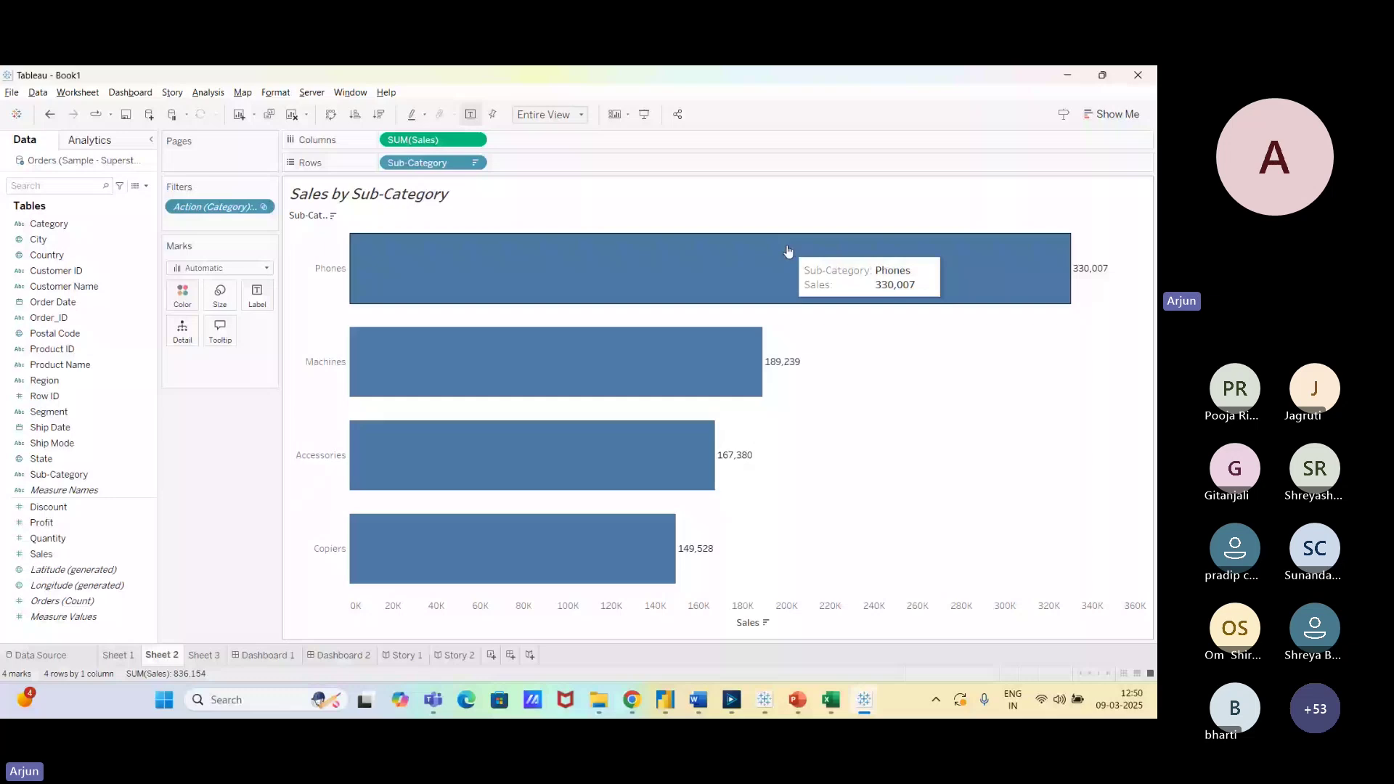
{"action": "mouse_move", "coordinate": [568, 503]}
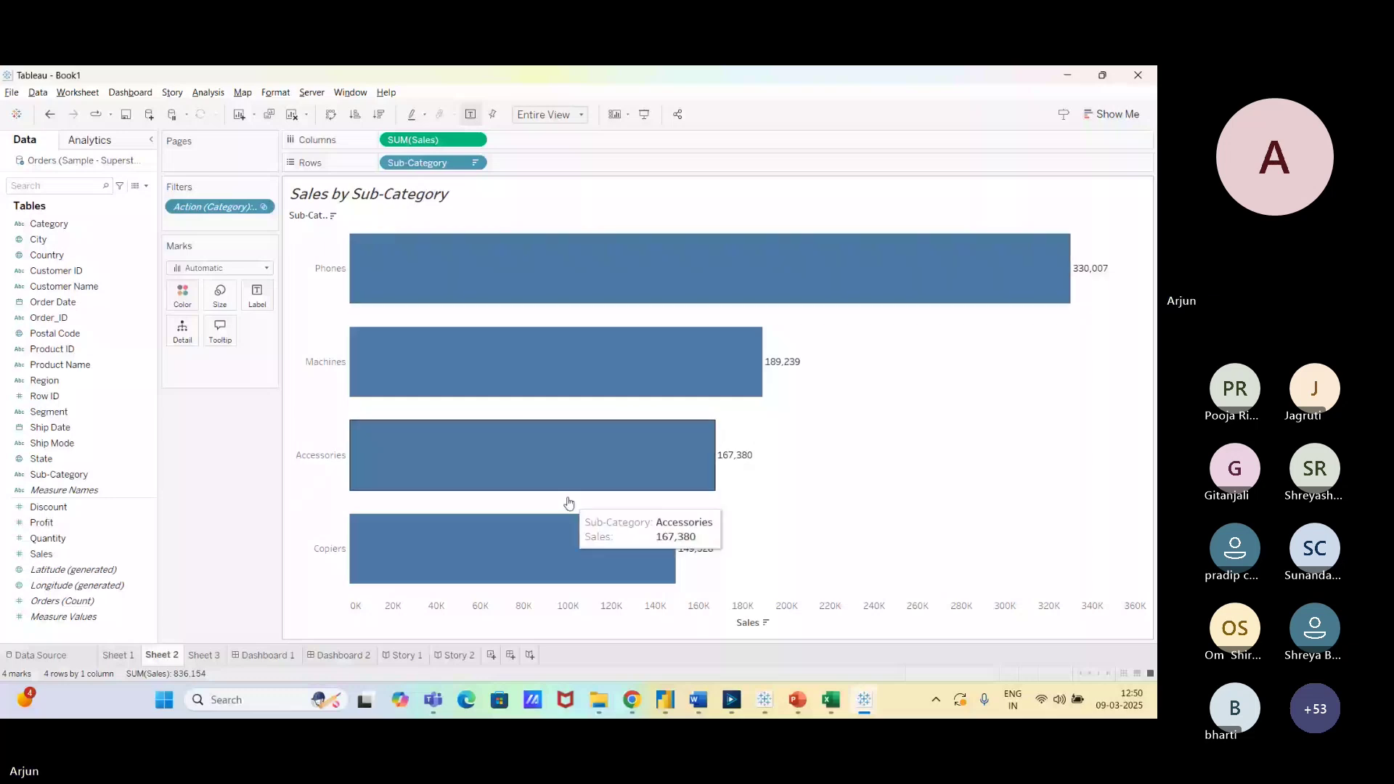
{"action": "left_click", "coordinate": [113, 656]}
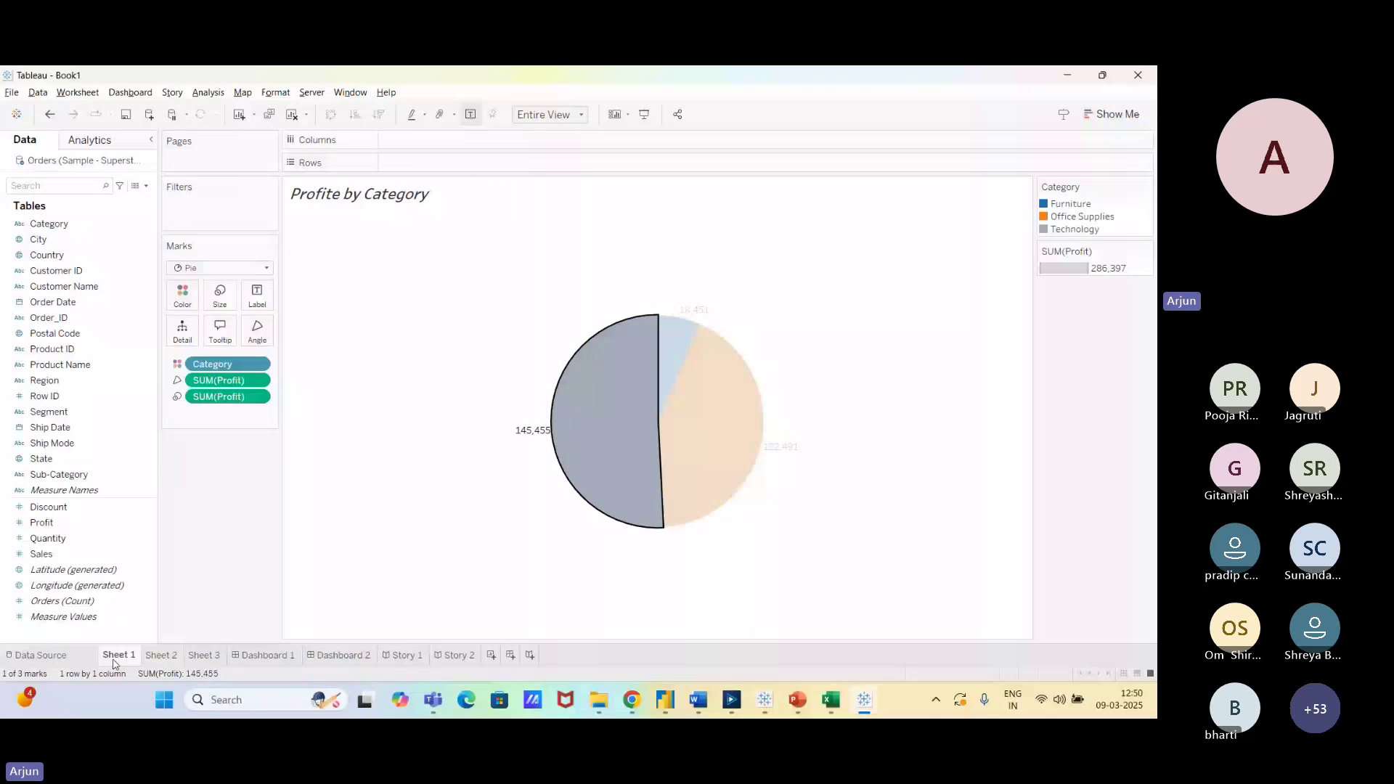
{"action": "left_click", "coordinate": [458, 633]}
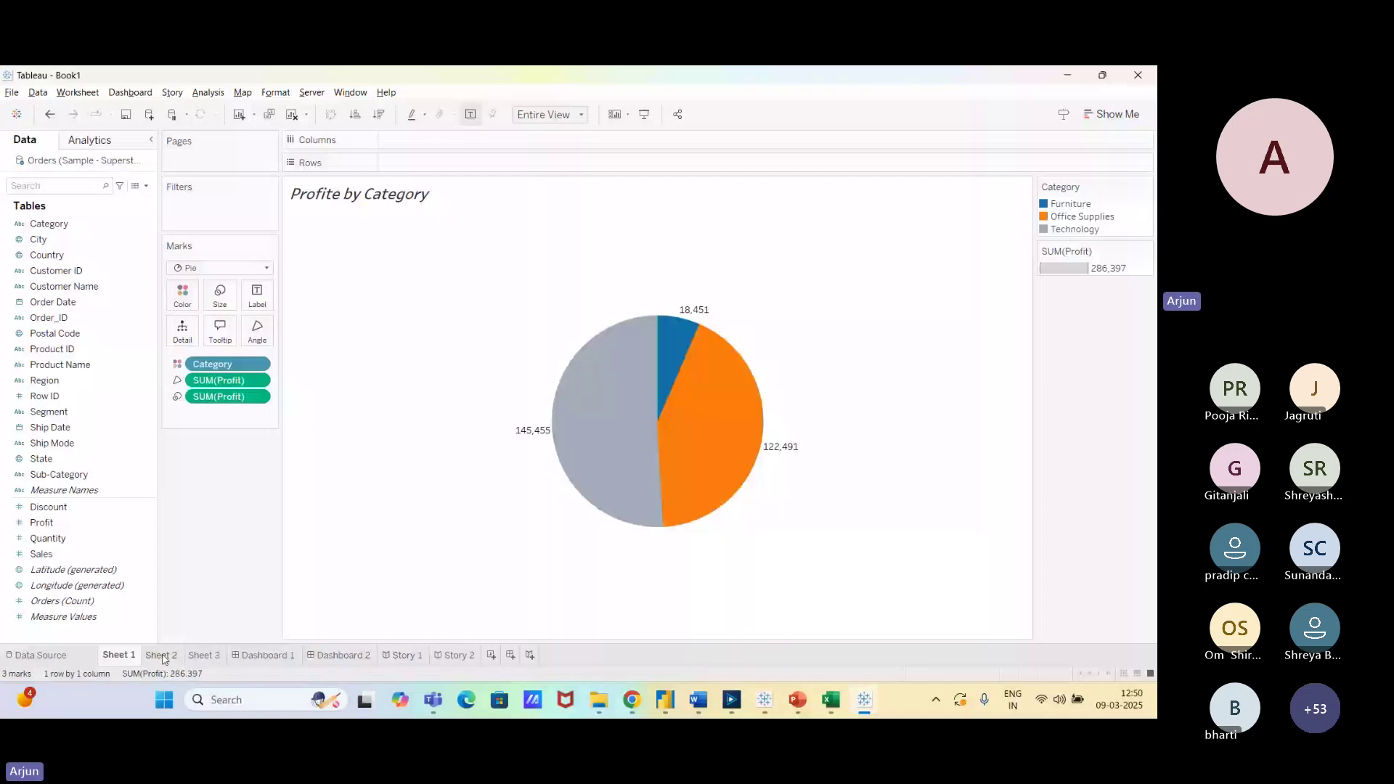
{"action": "left_click", "coordinate": [162, 655]}
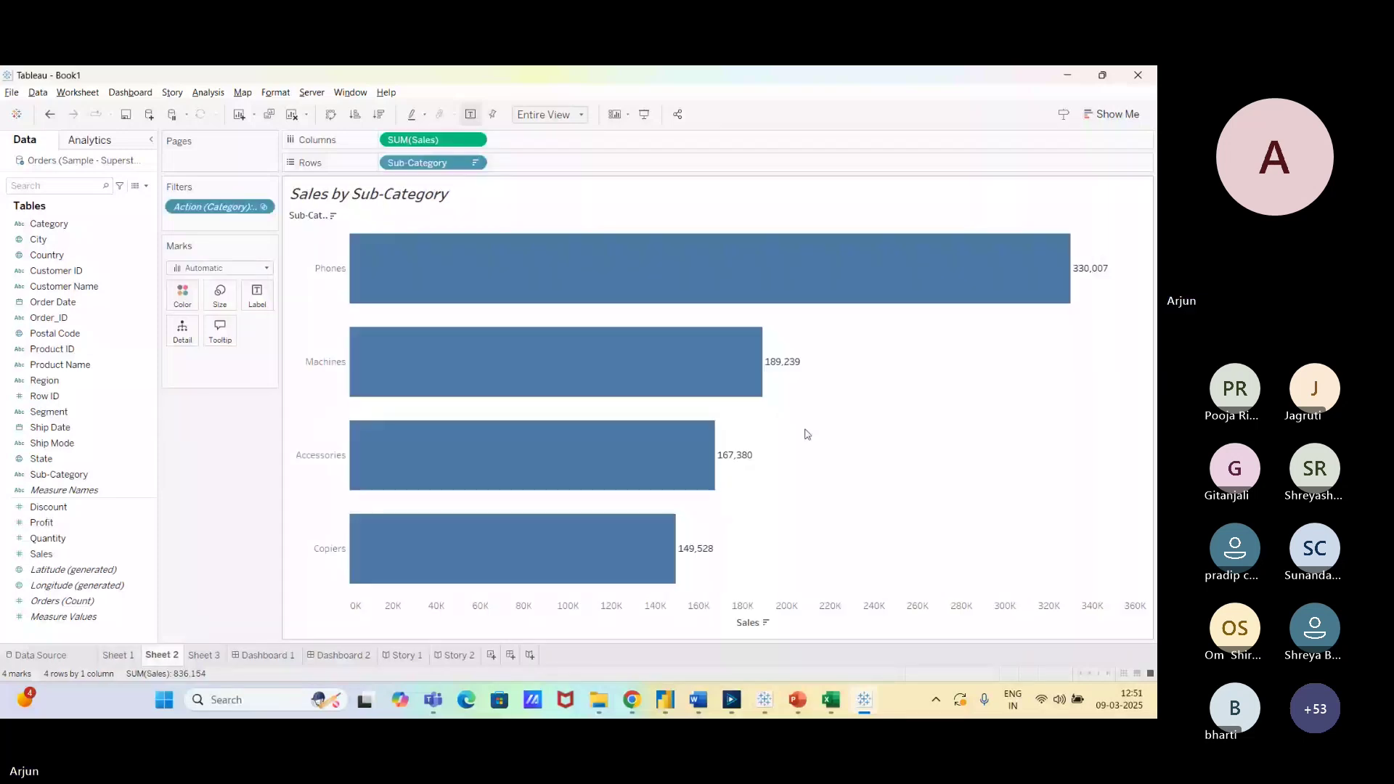
{"action": "mouse_move", "coordinate": [803, 308]}
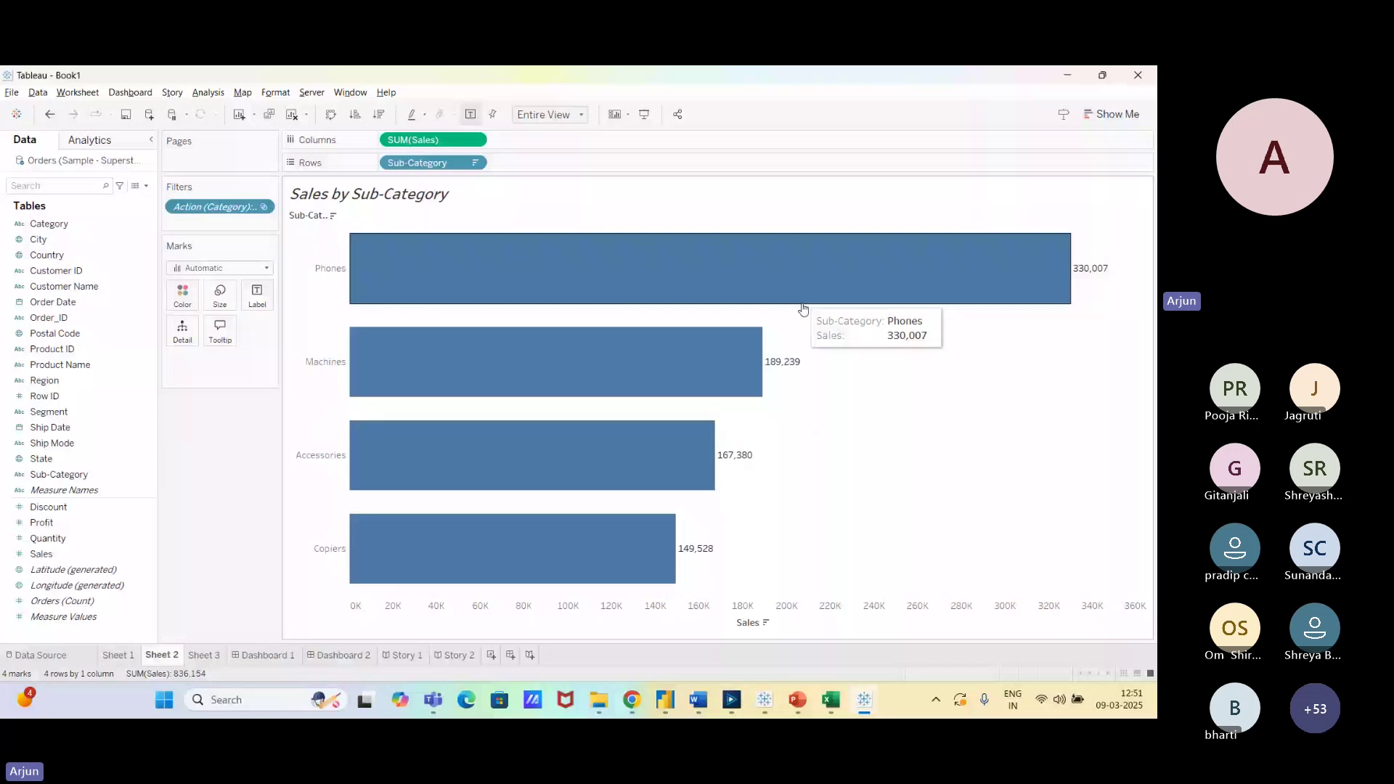
Edit the Filter1 action so that clearing the selection will show all values.
{"action": "left_click", "coordinate": [78, 92]}
{"action": "left_click", "coordinate": [109, 180]}
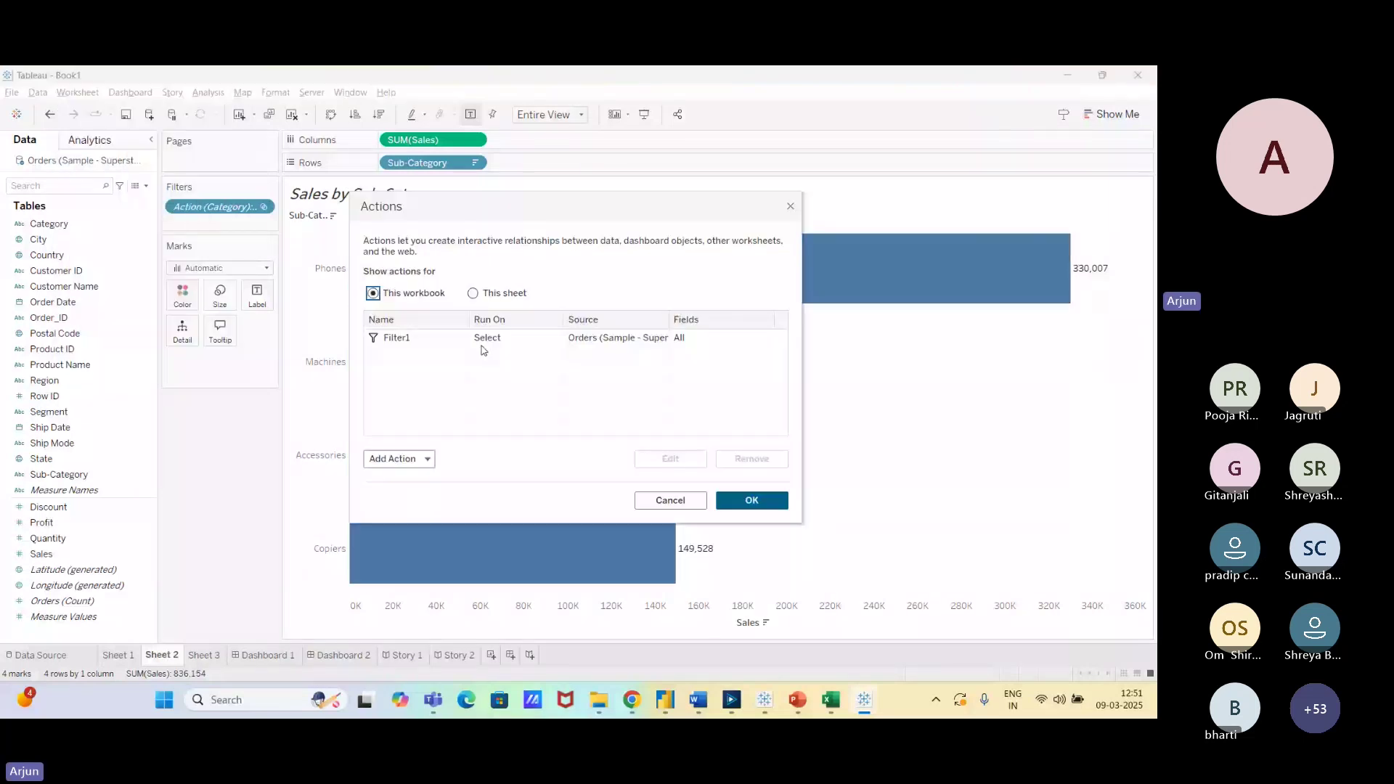
{"action": "double_click", "coordinate": [482, 341]}
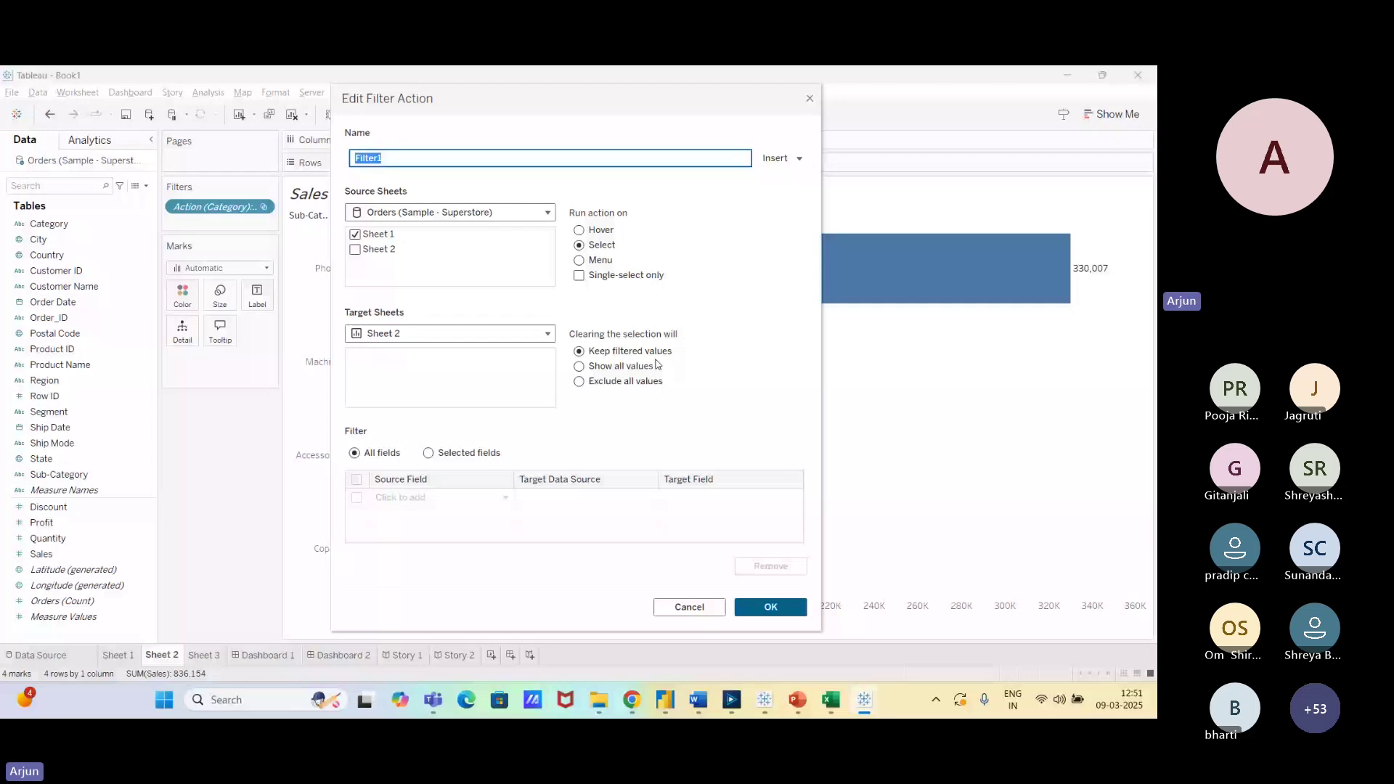
{"action": "left_click", "coordinate": [617, 371]}
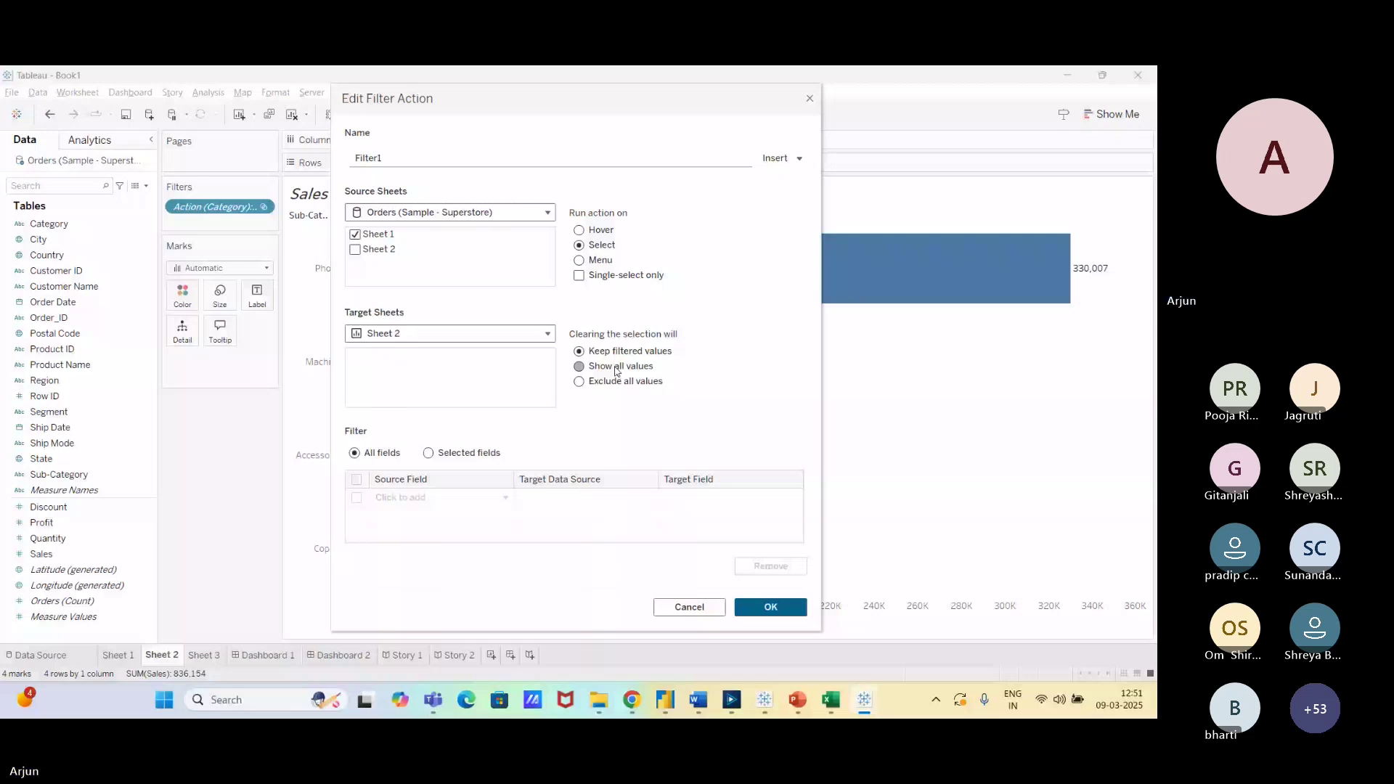
{"action": "key", "text": "Return"}
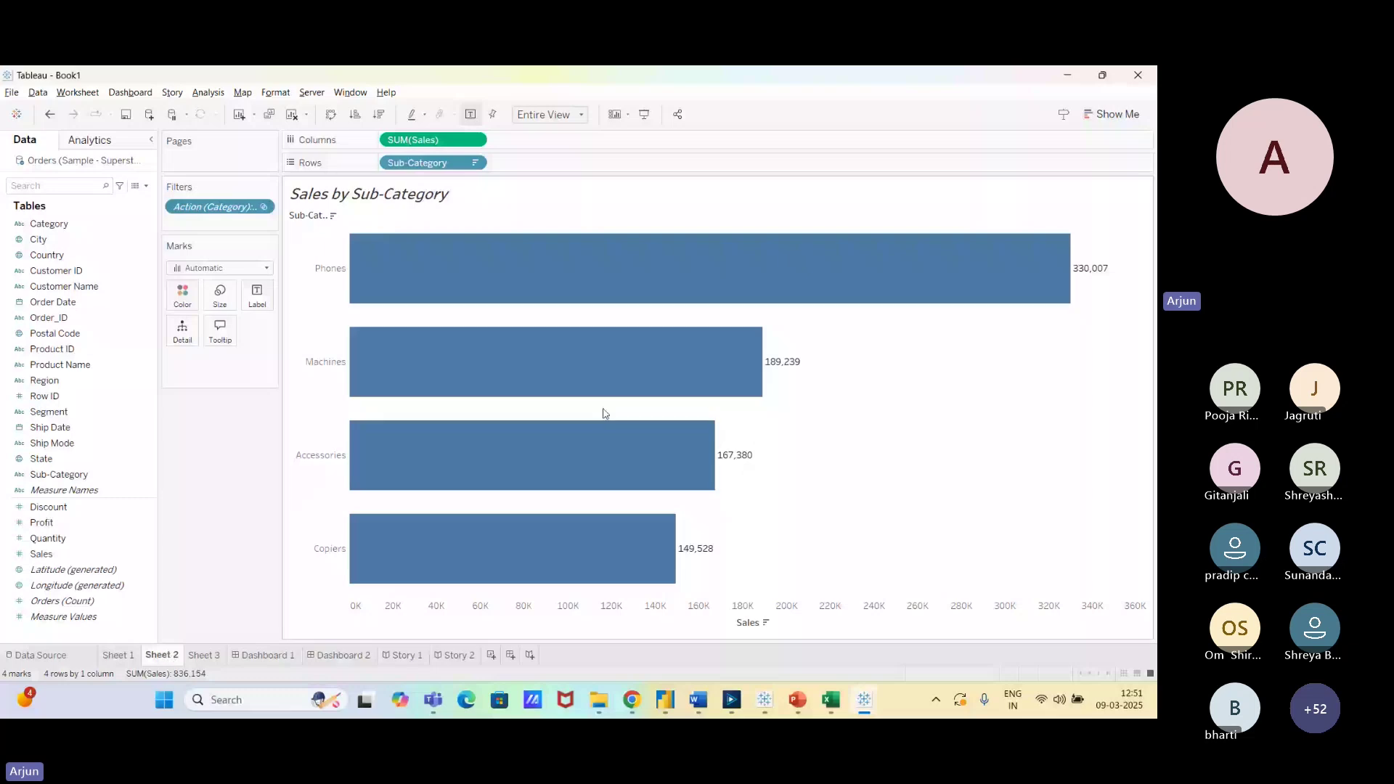
Check how clearing the Sheet 1 selection affects the Sheet 2 bars, and test the action again with the Office Supplies slice.
{"action": "left_click", "coordinate": [117, 655]}
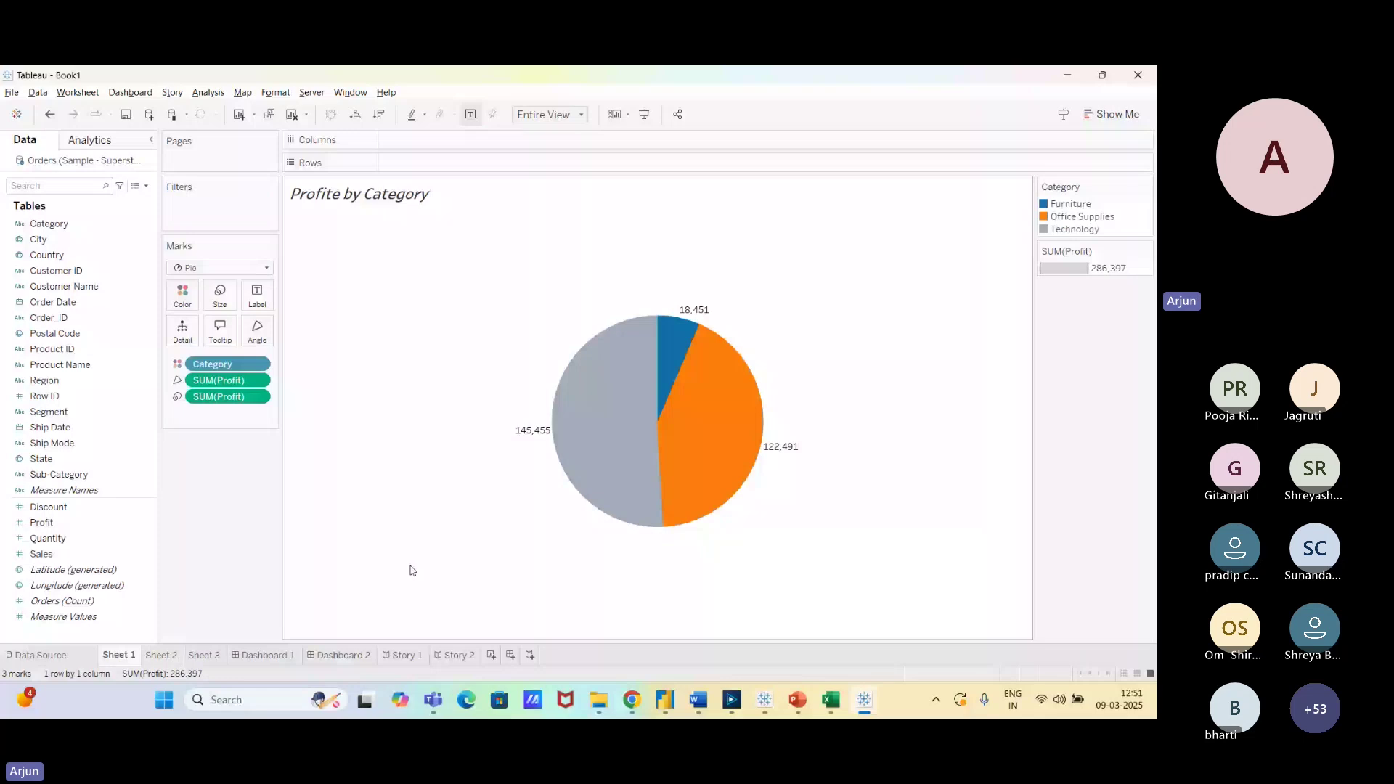
{"action": "key", "text": "ctrl+Tab"}
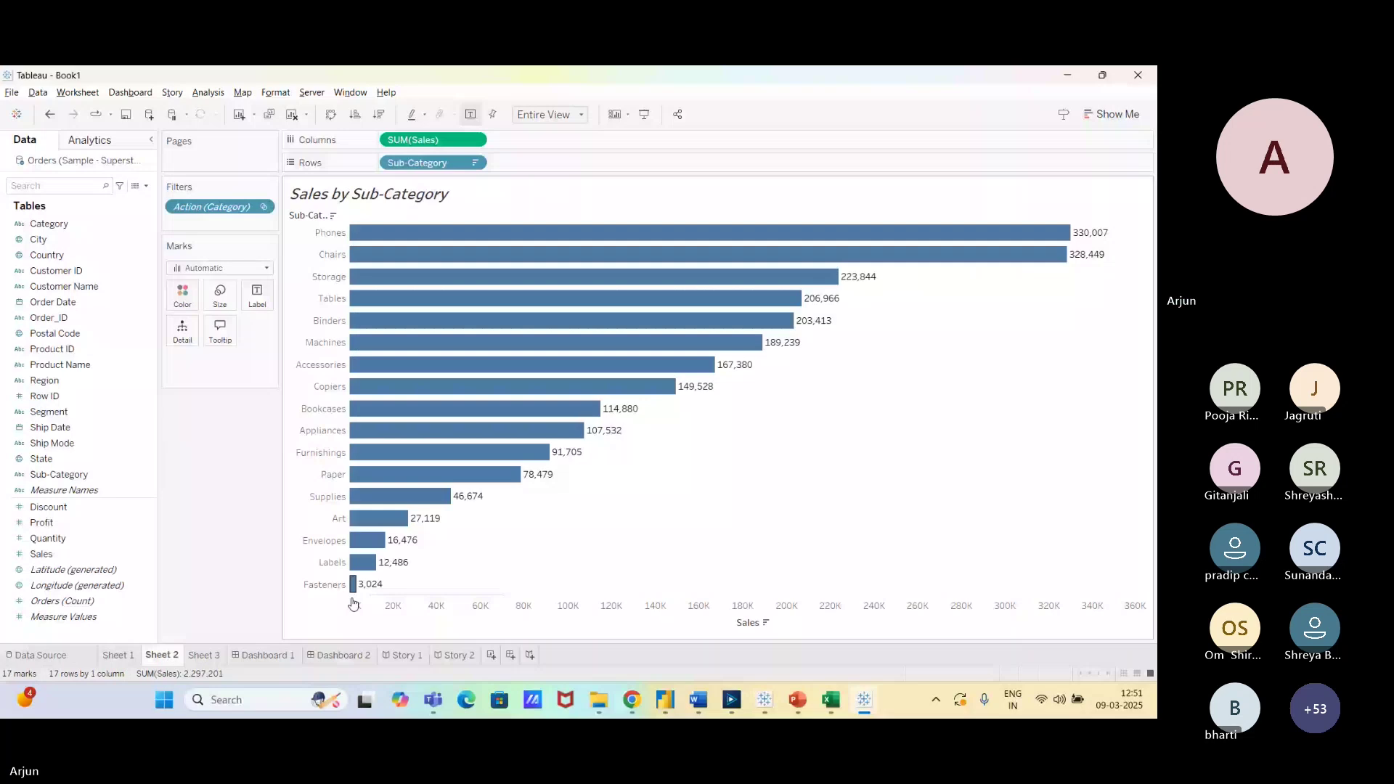
{"action": "mouse_move", "coordinate": [479, 499]}
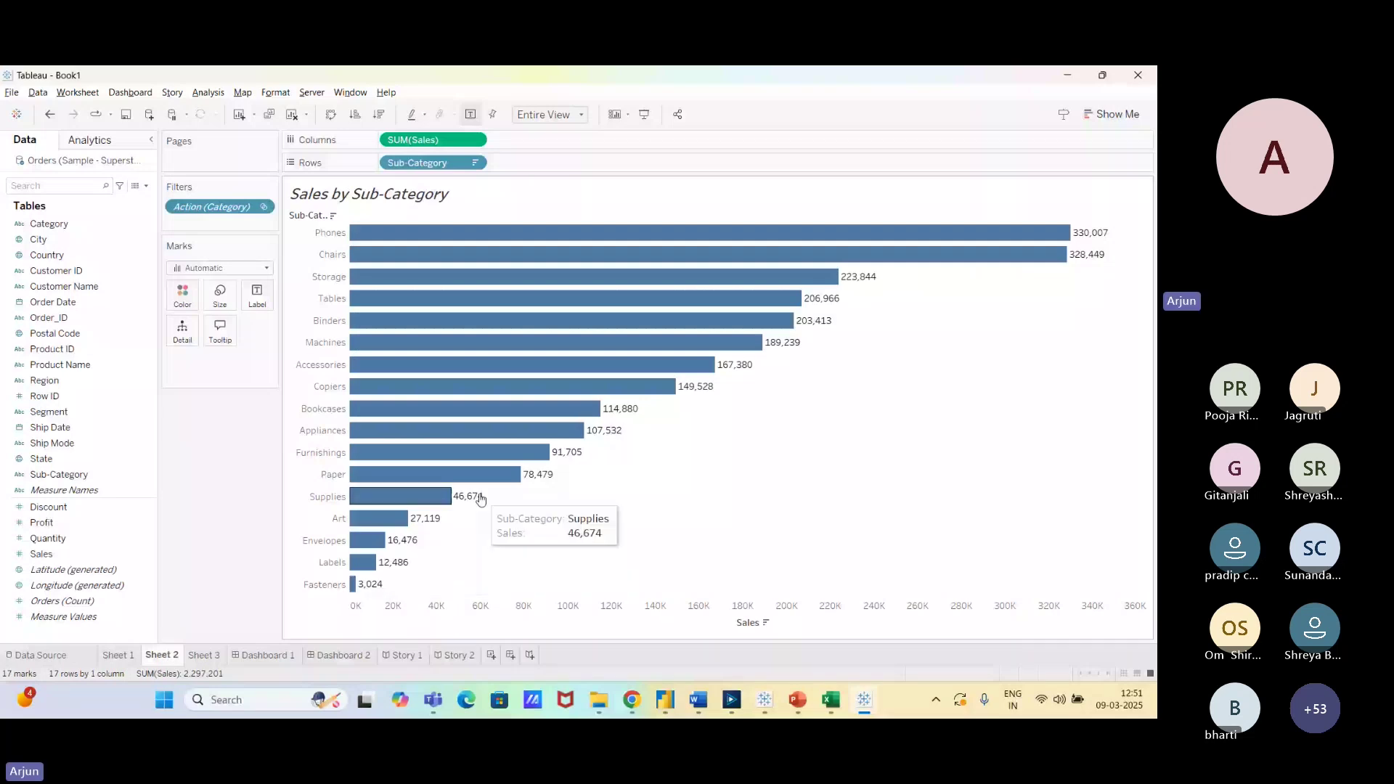
{"action": "key", "text": "ctrl+shift+Tab"}
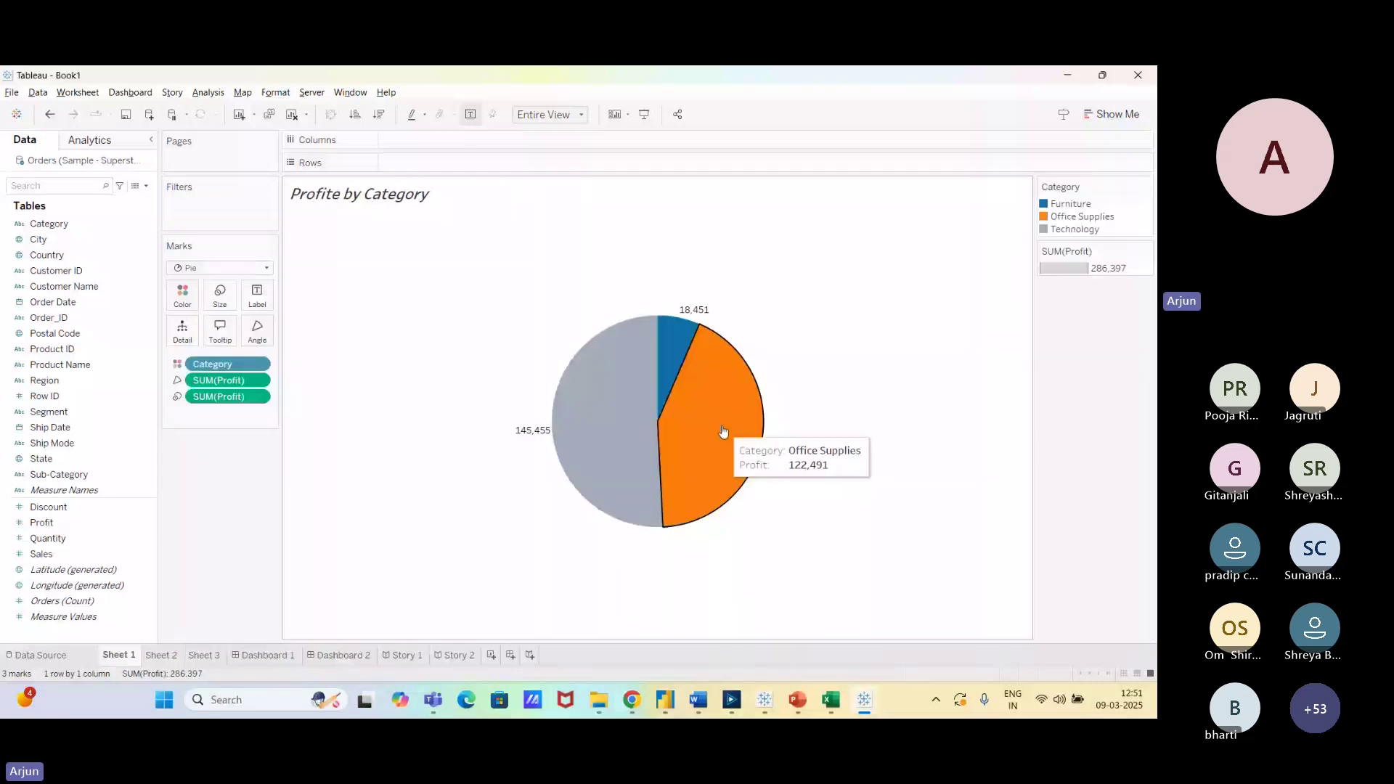
{"action": "left_click", "coordinate": [723, 431]}
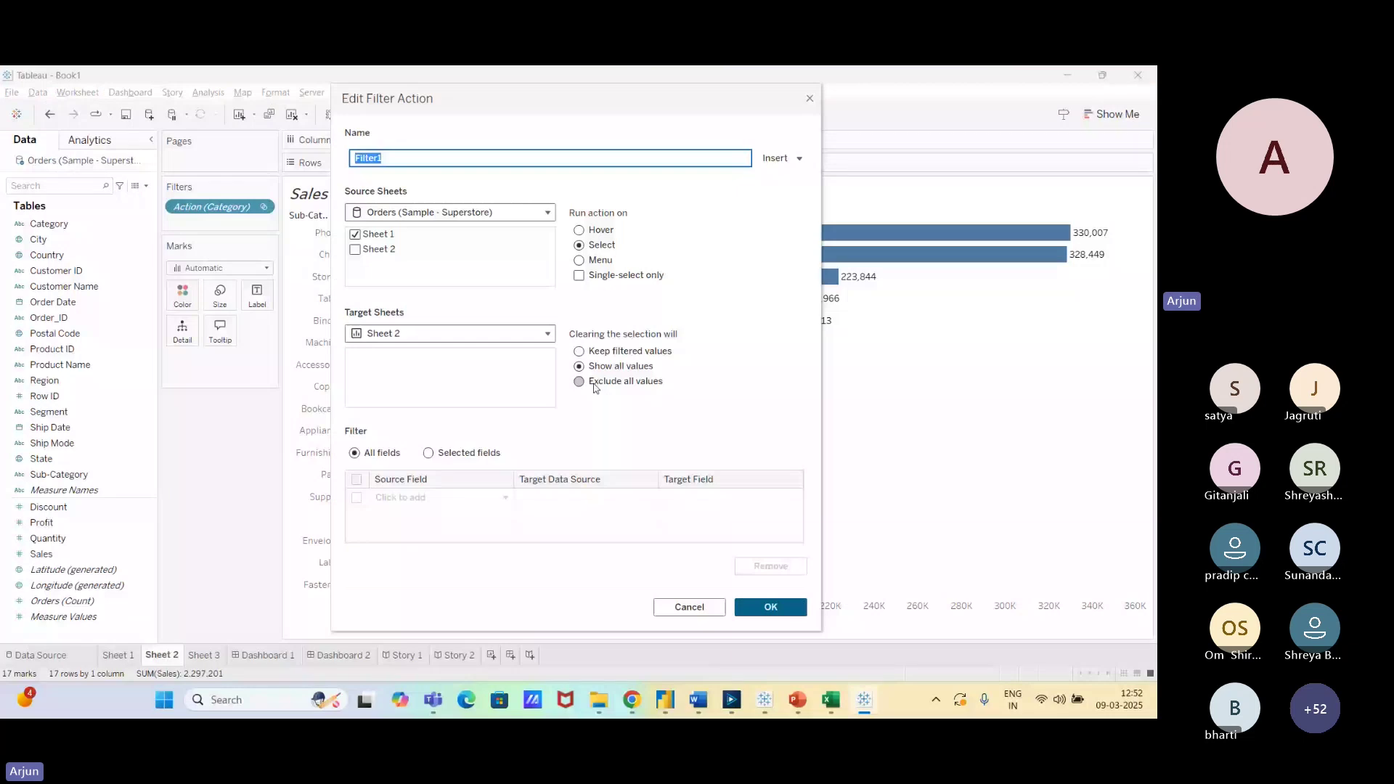
Select and clear the Technology slice on Sheet 1 to test the action's effect on Sheet 2.
{"action": "left_click", "coordinate": [114, 655]}
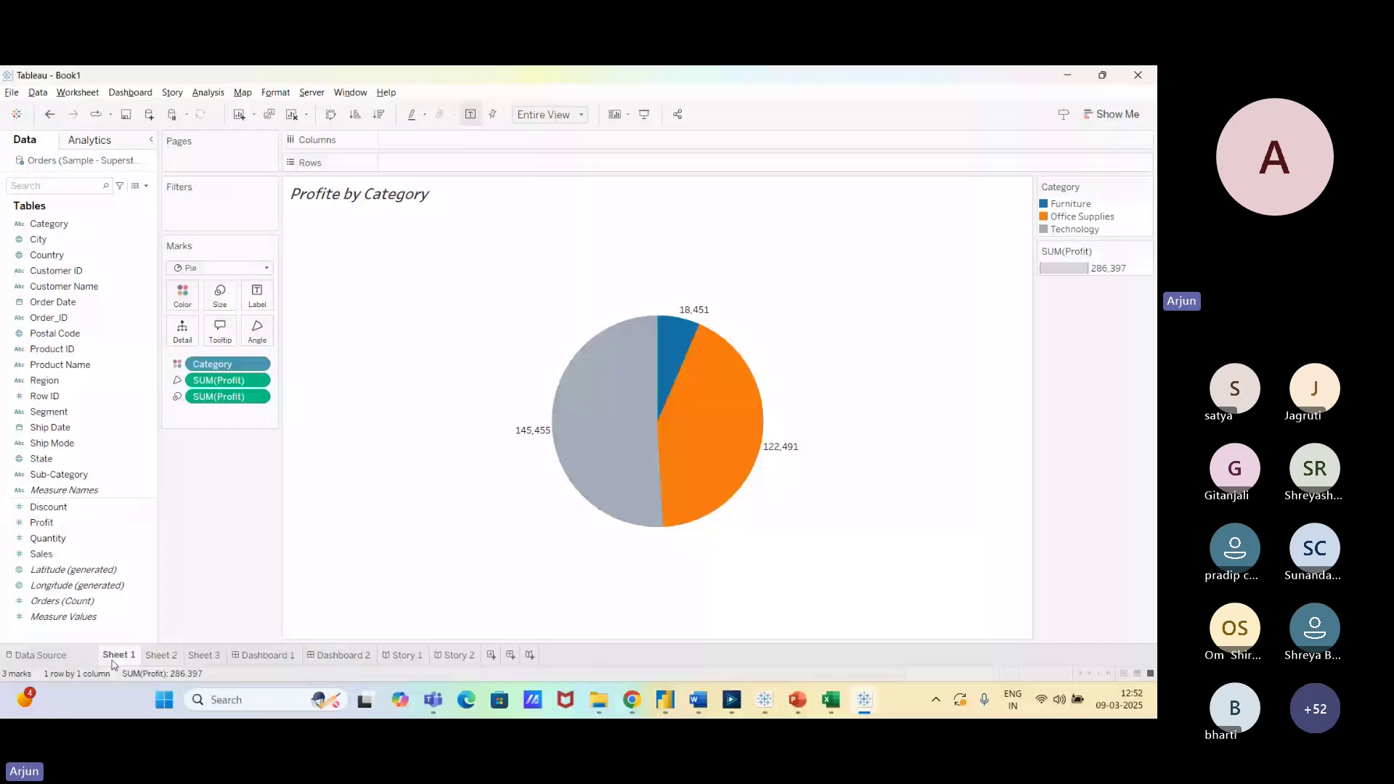
{"action": "left_click", "coordinate": [610, 416]}
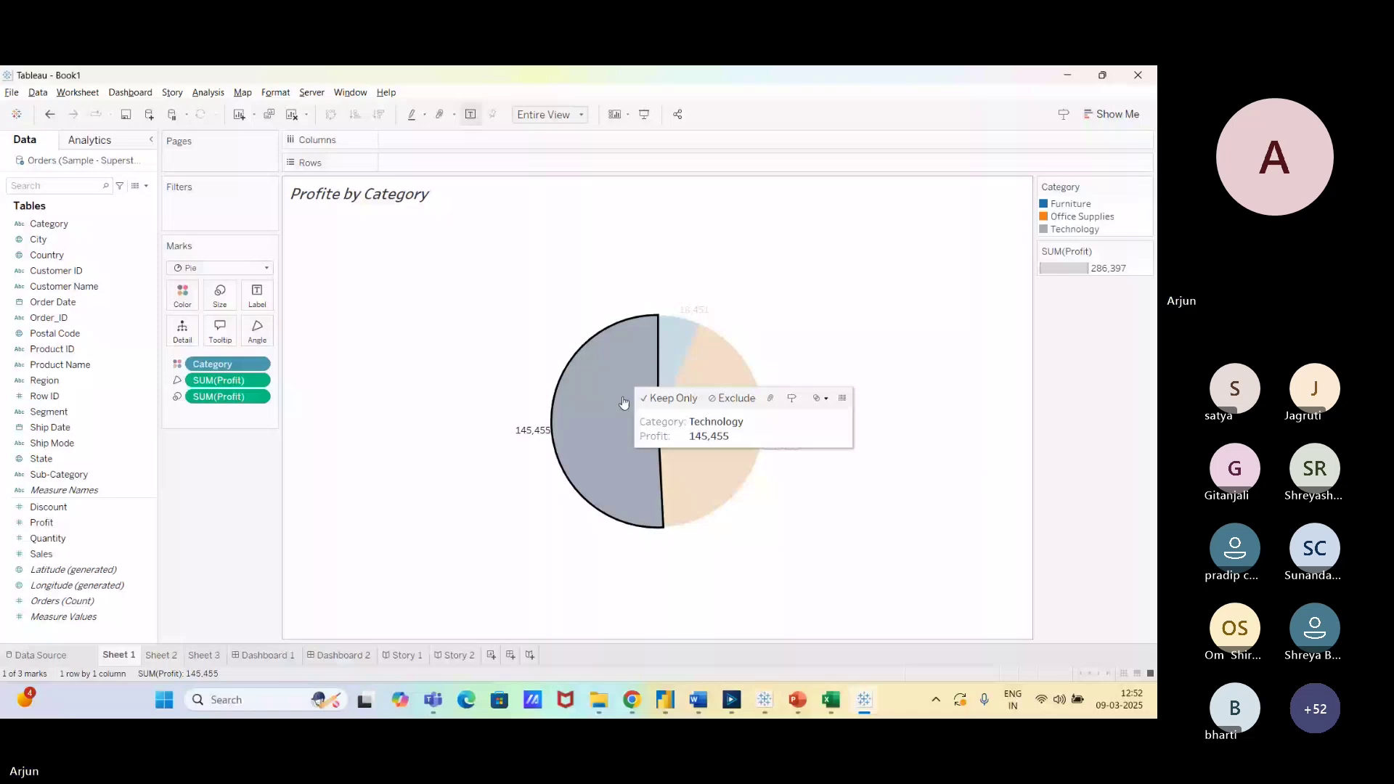
{"action": "left_click", "coordinate": [623, 402]}
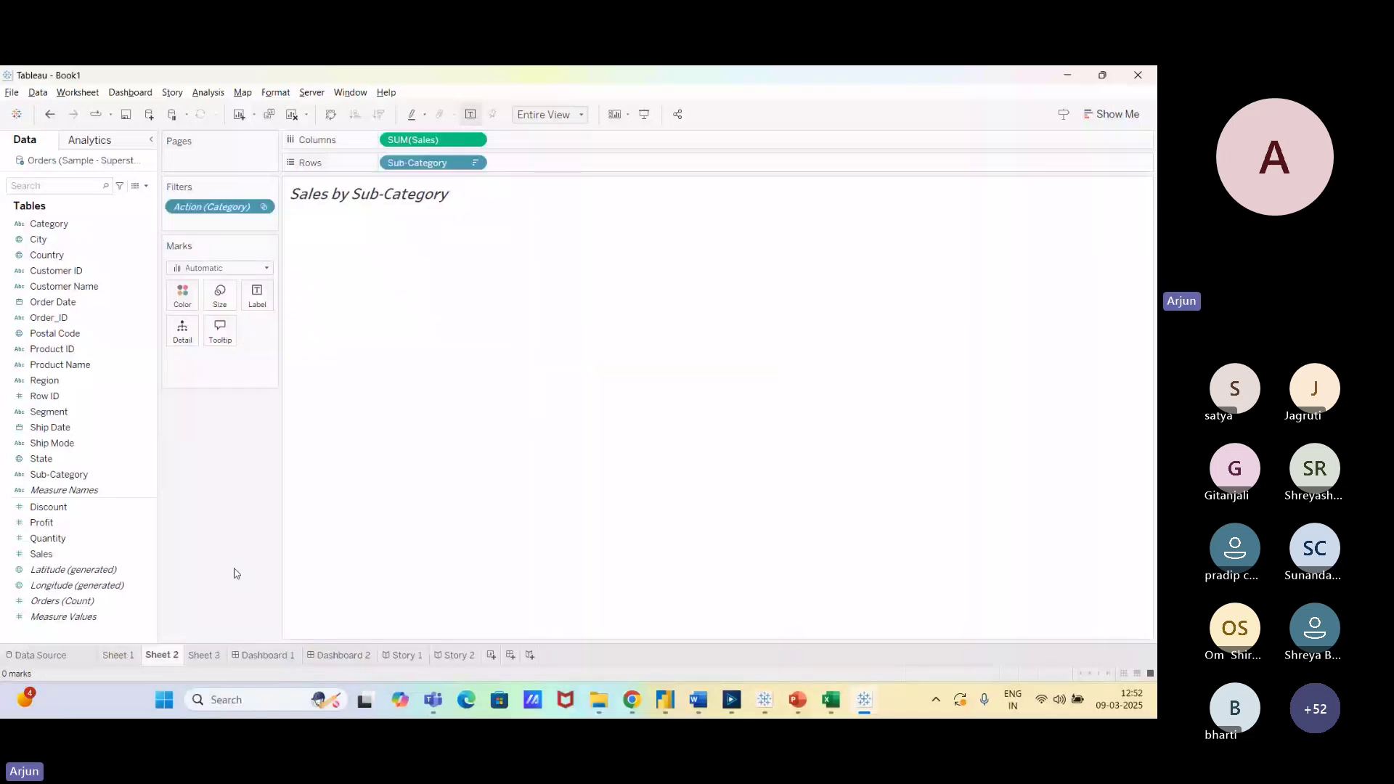
Review the run and selection-clearing settings of the Filter1 action without changing them.
{"action": "left_click", "coordinate": [77, 92]}
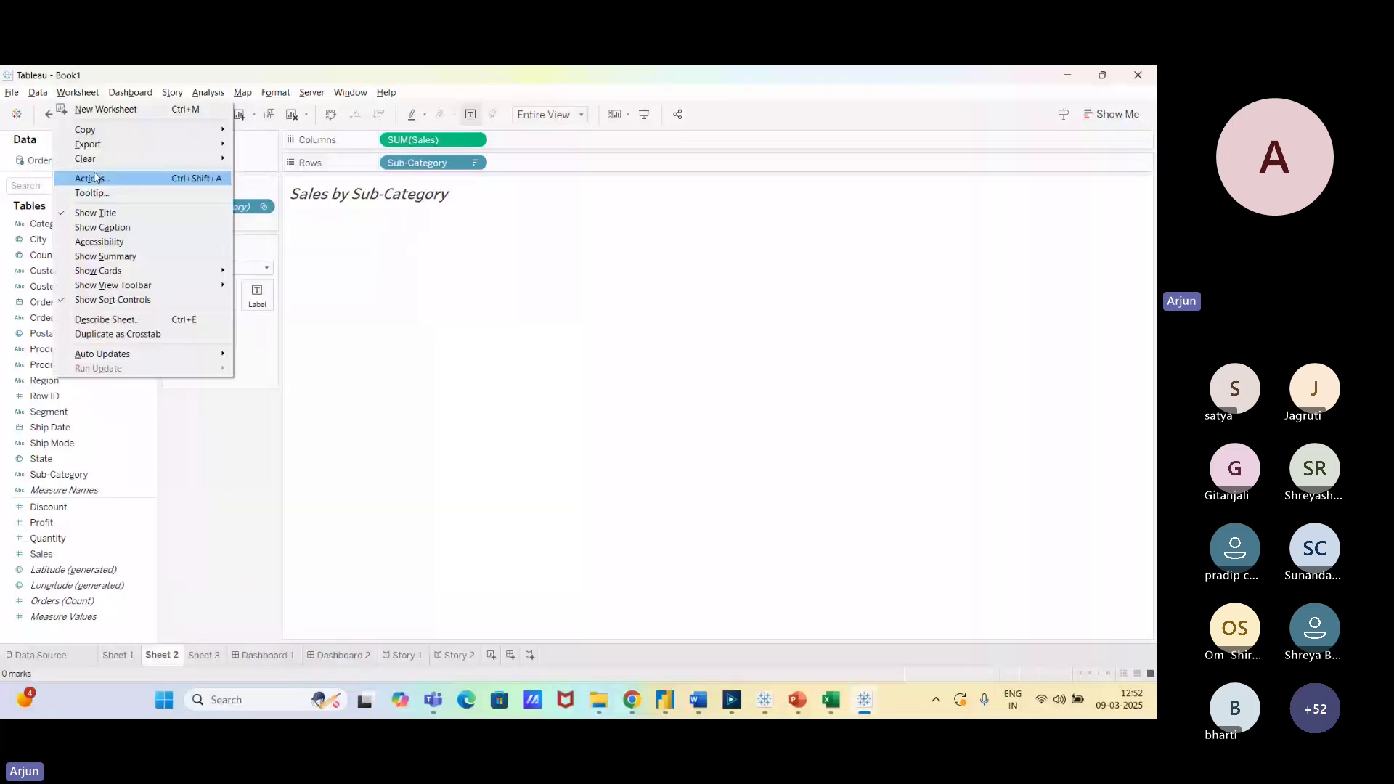
{"action": "left_click", "coordinate": [94, 177]}
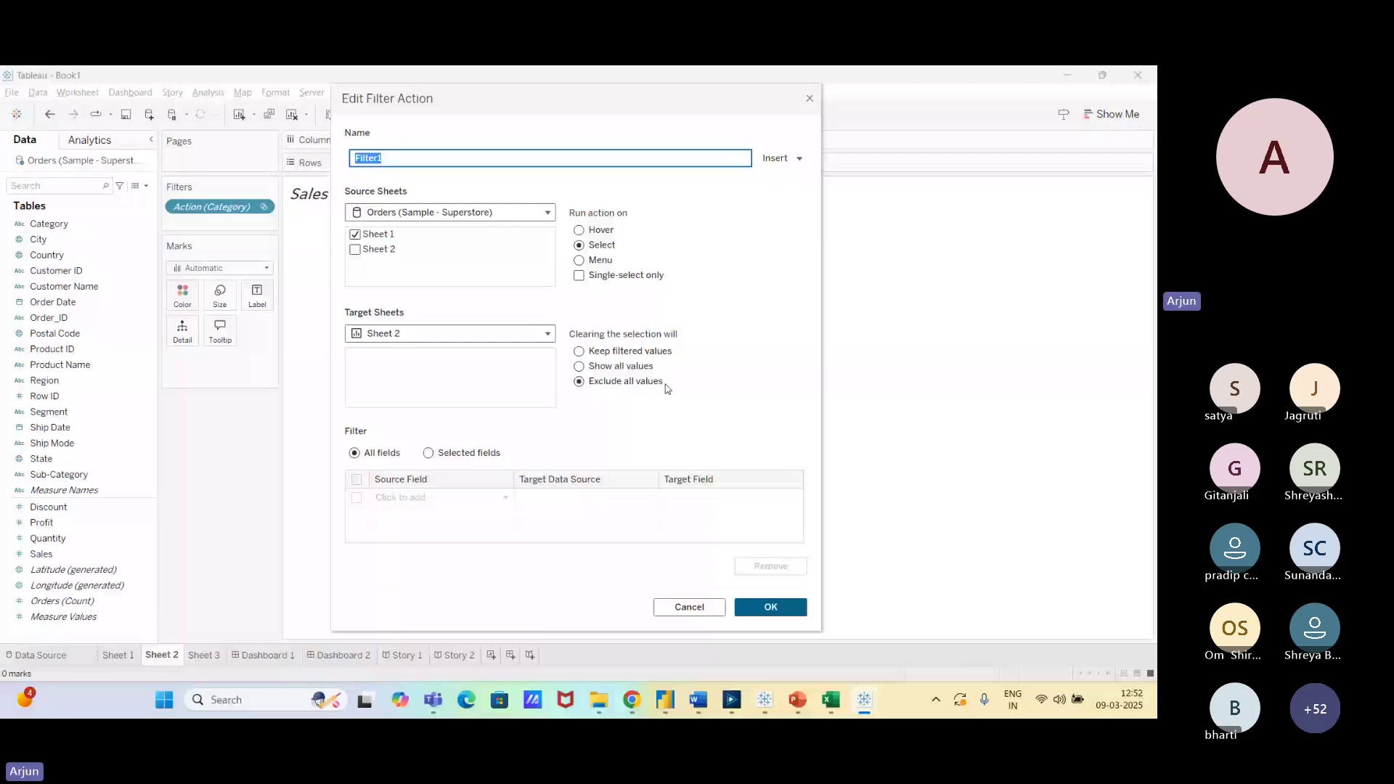
{"action": "left_click", "coordinate": [810, 99]}
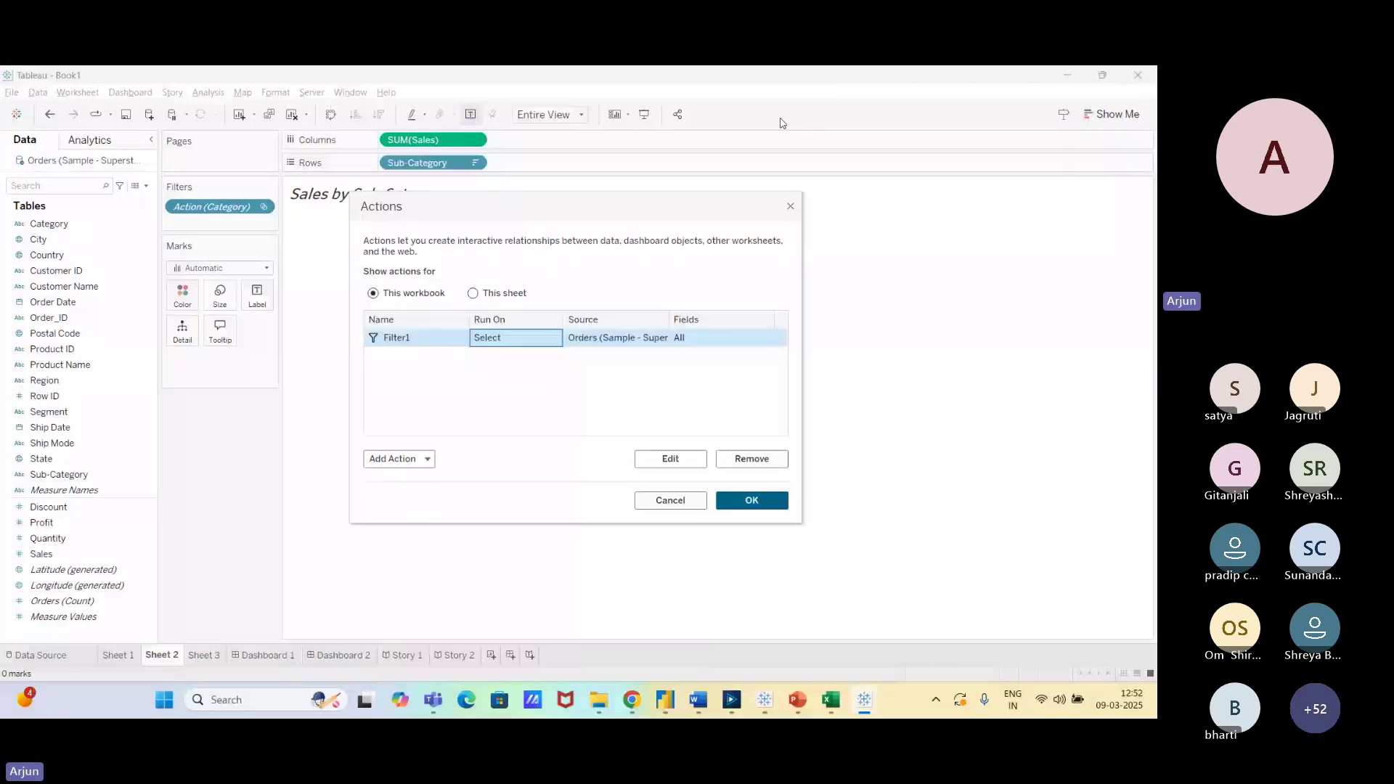
Check the Teams meeting chat, return to Tableau and look at the workbook's list of actions.
{"action": "key", "text": "alt+Tab"}
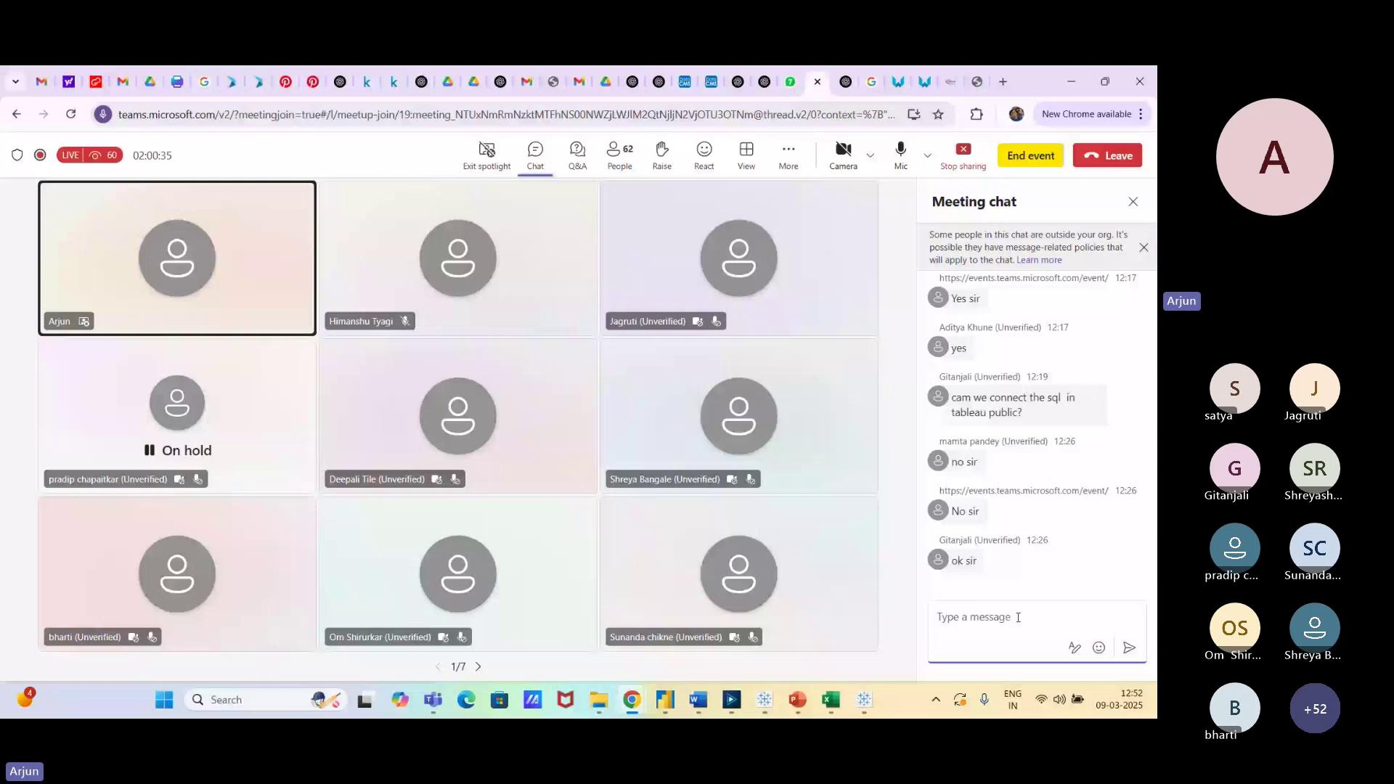
{"action": "key", "text": "alt+Tab"}
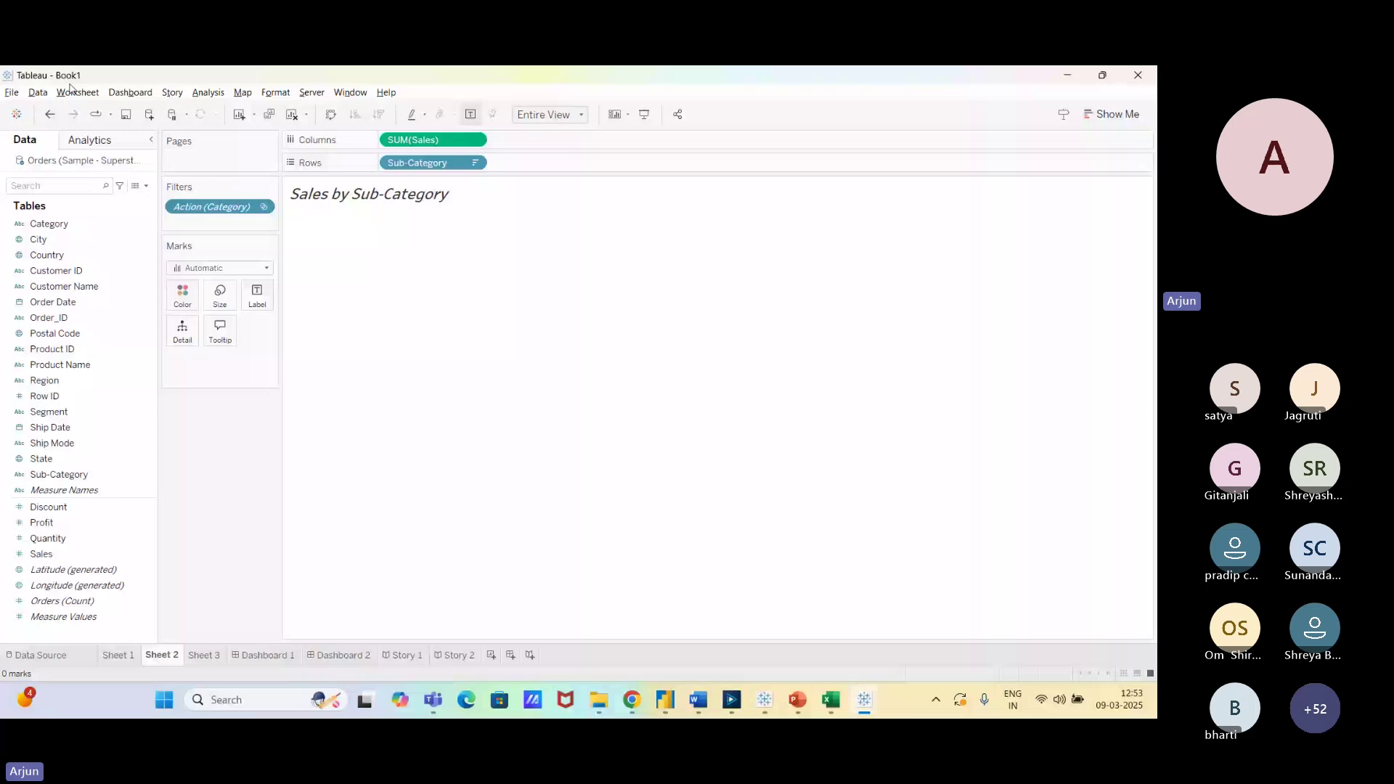
{"action": "left_click", "coordinate": [76, 92]}
{"action": "left_click", "coordinate": [81, 180]}
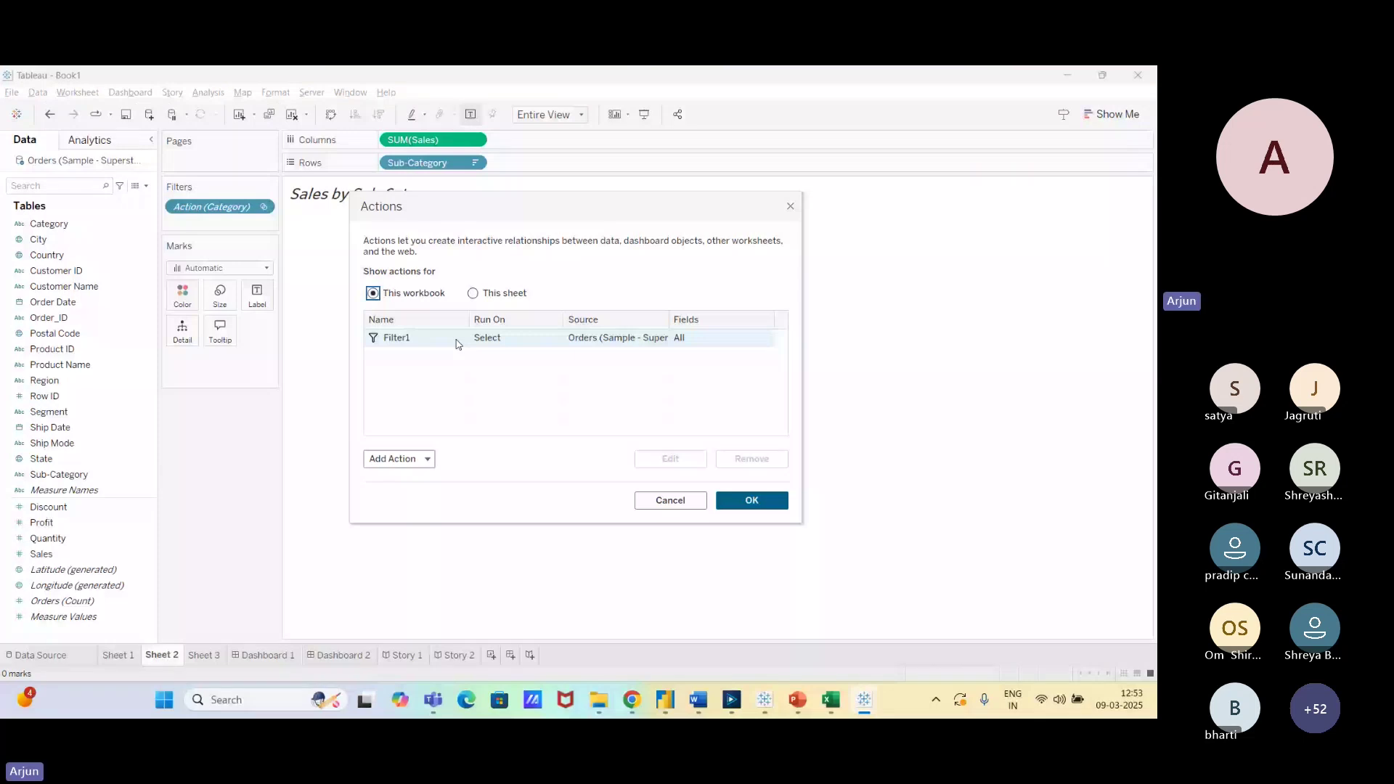
{"action": "key", "text": "Escape"}
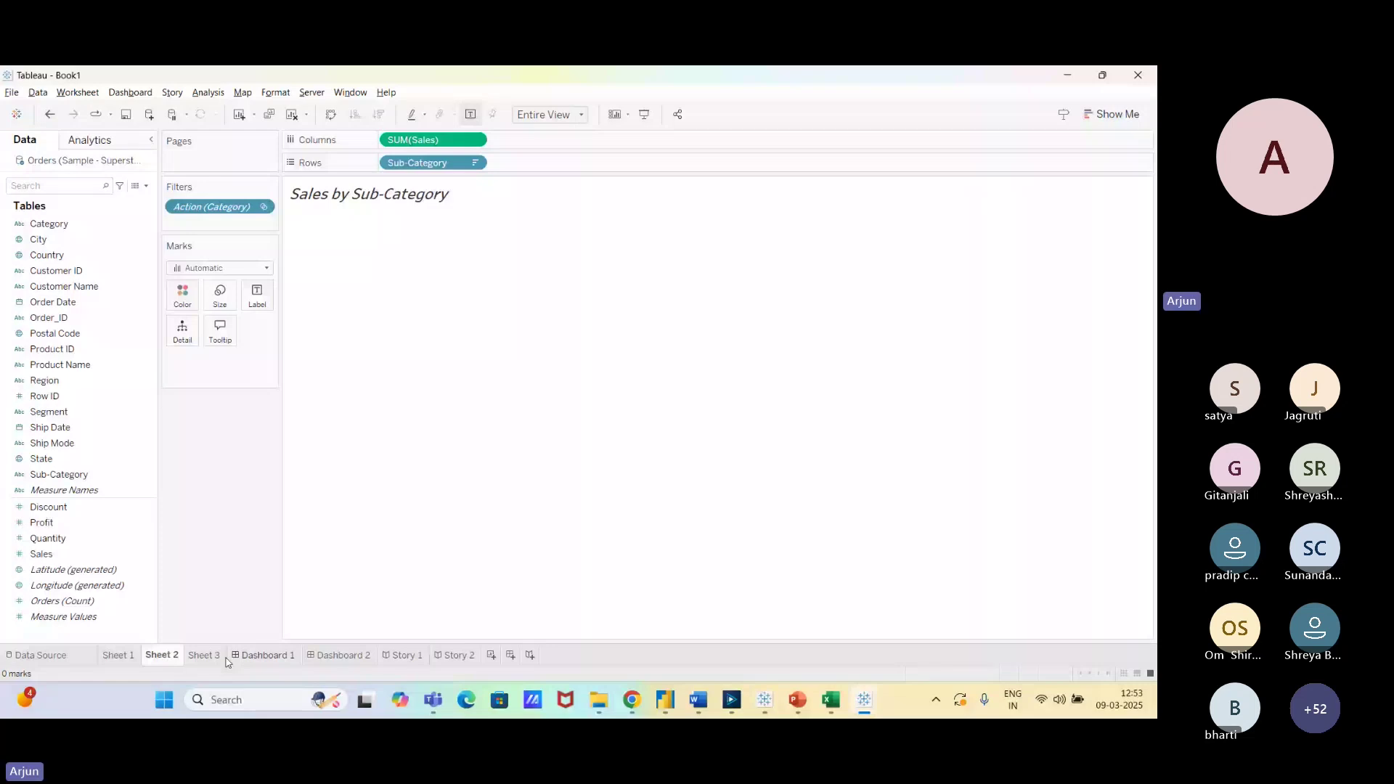
On Sheet 3, create a hierarchy named Product Hierarchy from the Category field.
{"action": "left_click", "coordinate": [205, 655]}
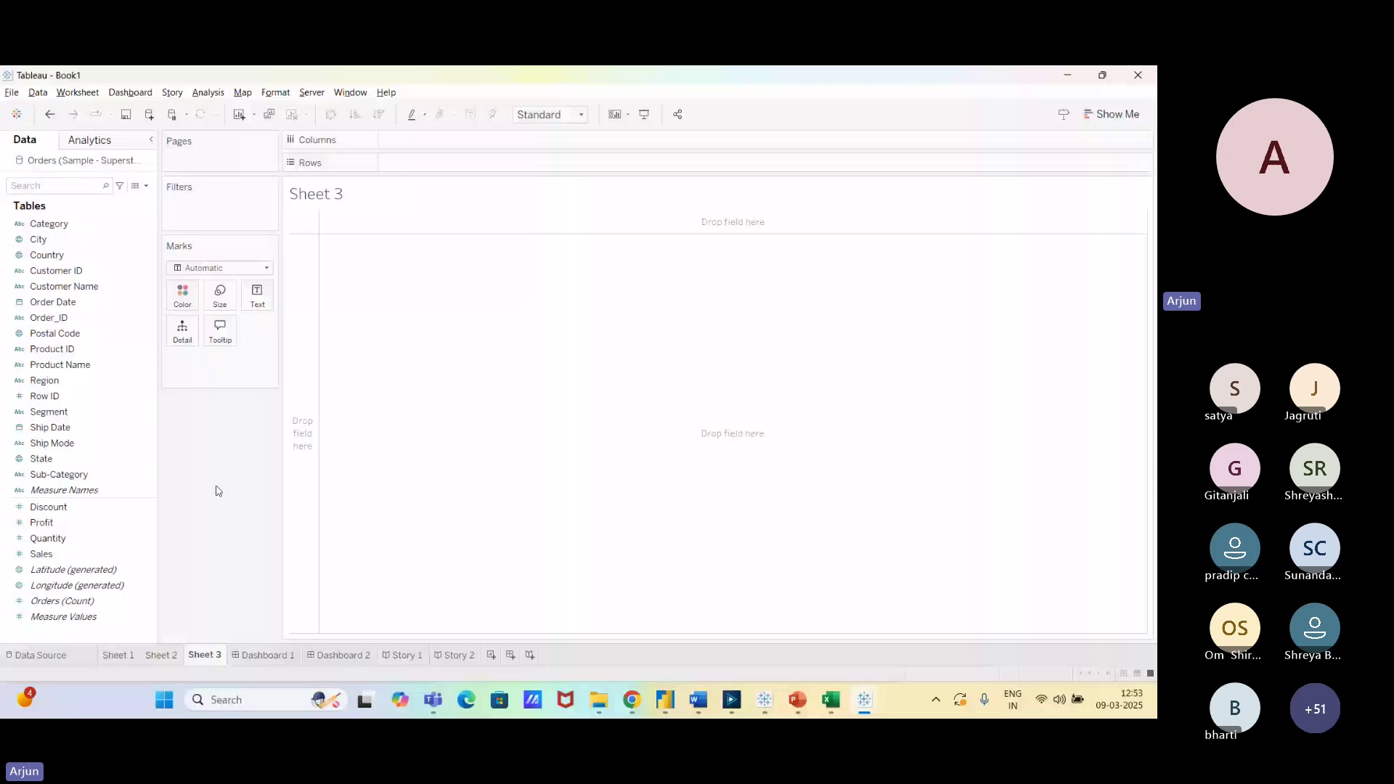
{"action": "left_click", "coordinate": [149, 226]}
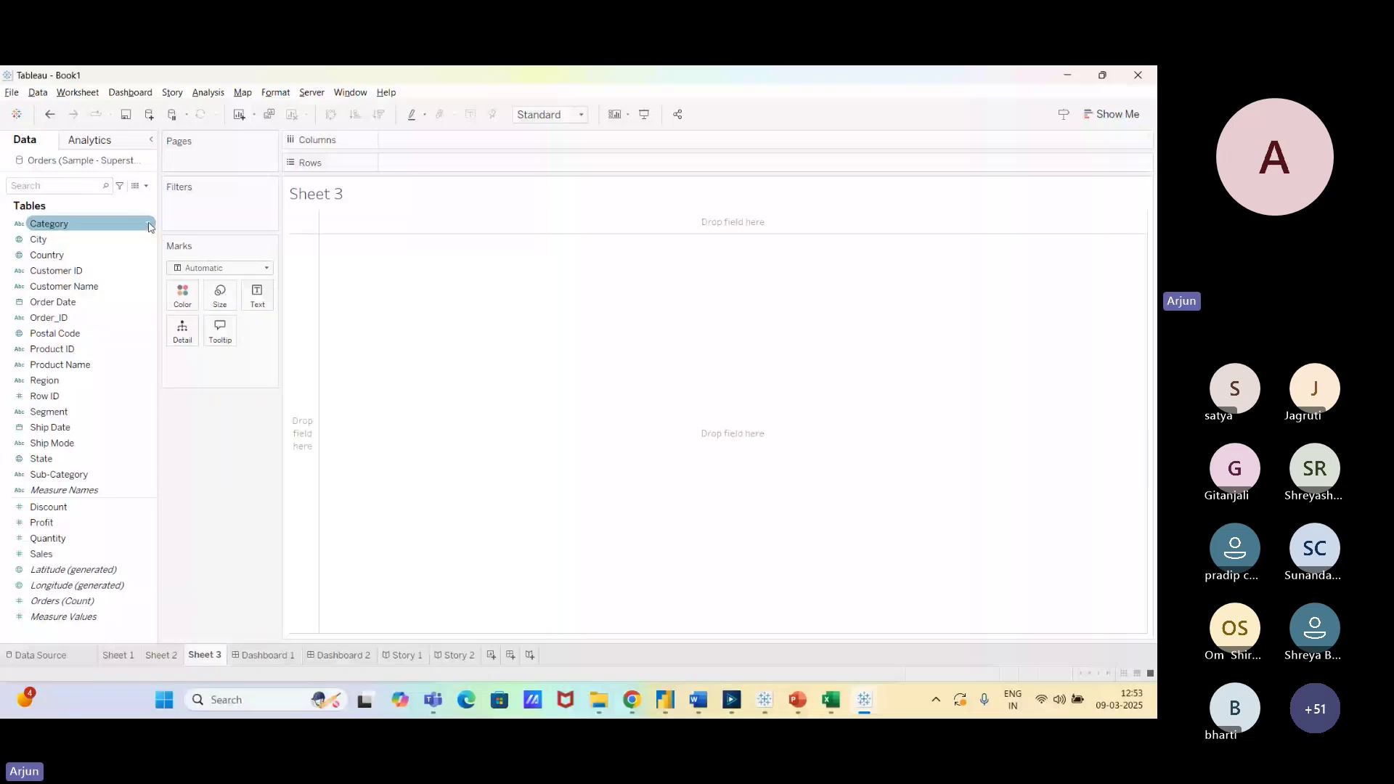
{"action": "left_click", "coordinate": [148, 226]}
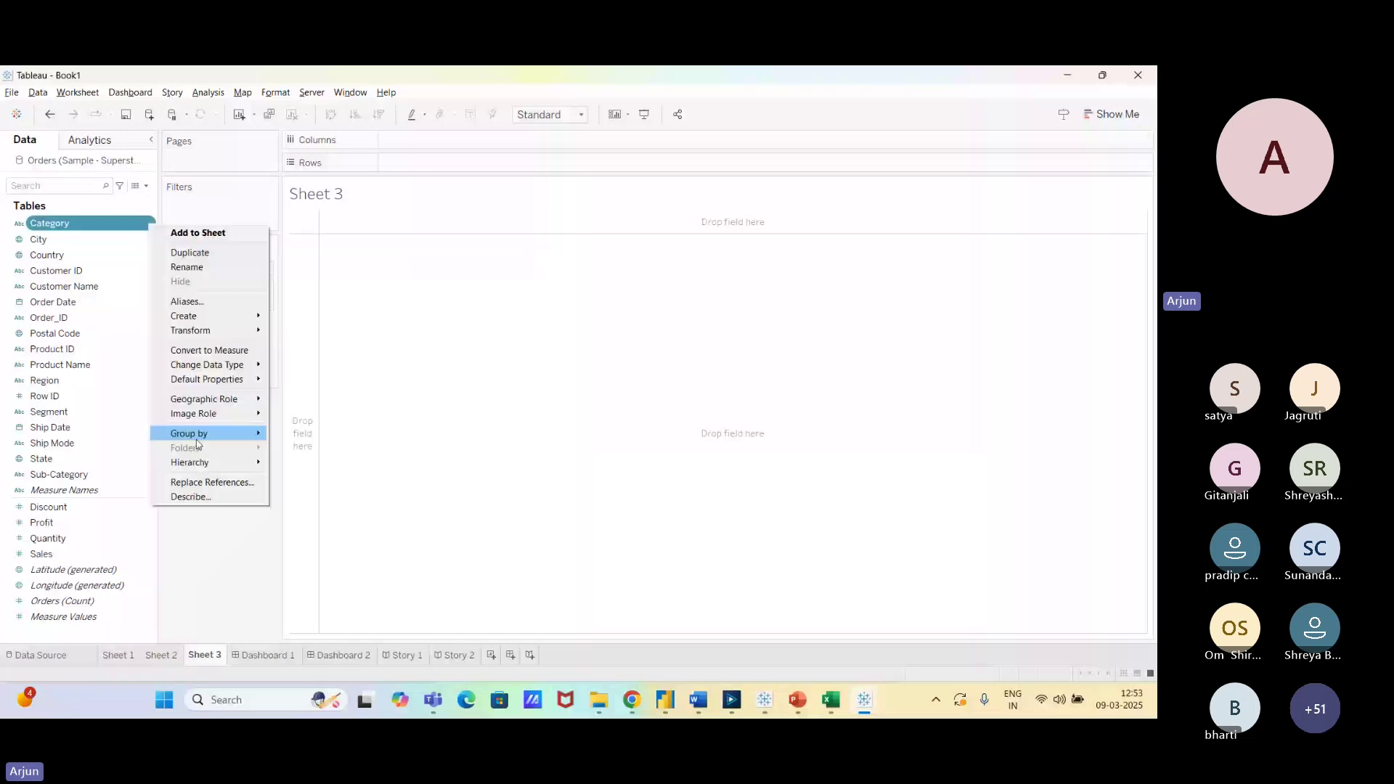
{"action": "left_click", "coordinate": [313, 473]}
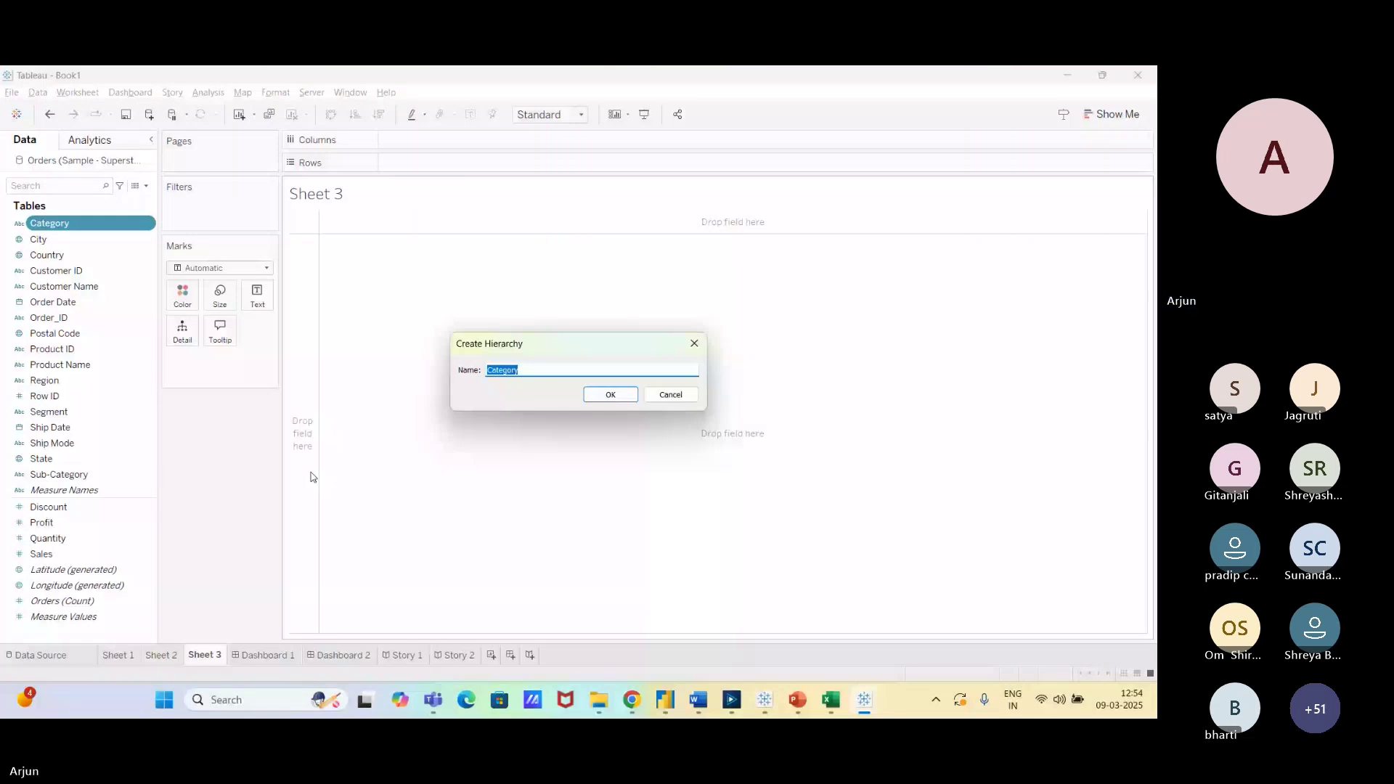
{"action": "type", "text": "Product Hierarchy"}
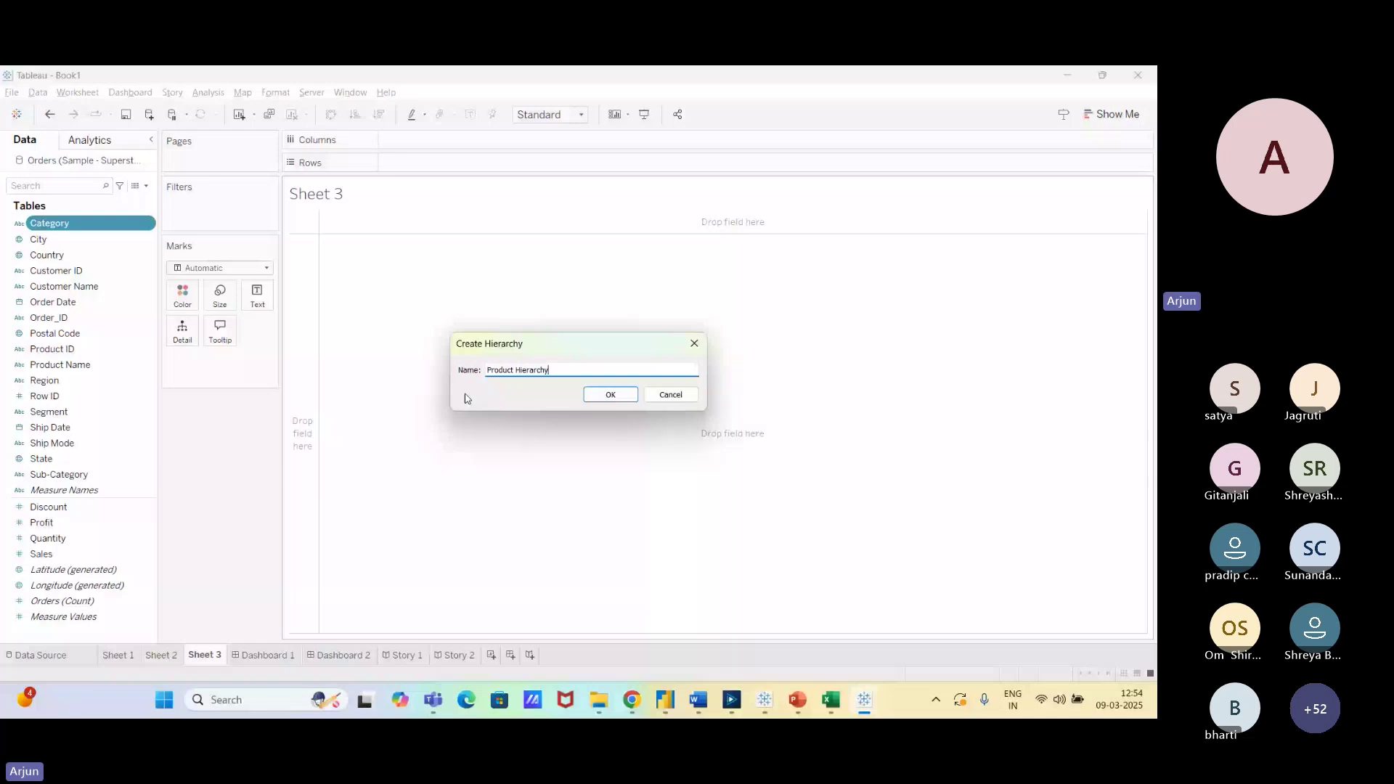
{"action": "key", "text": "Return"}
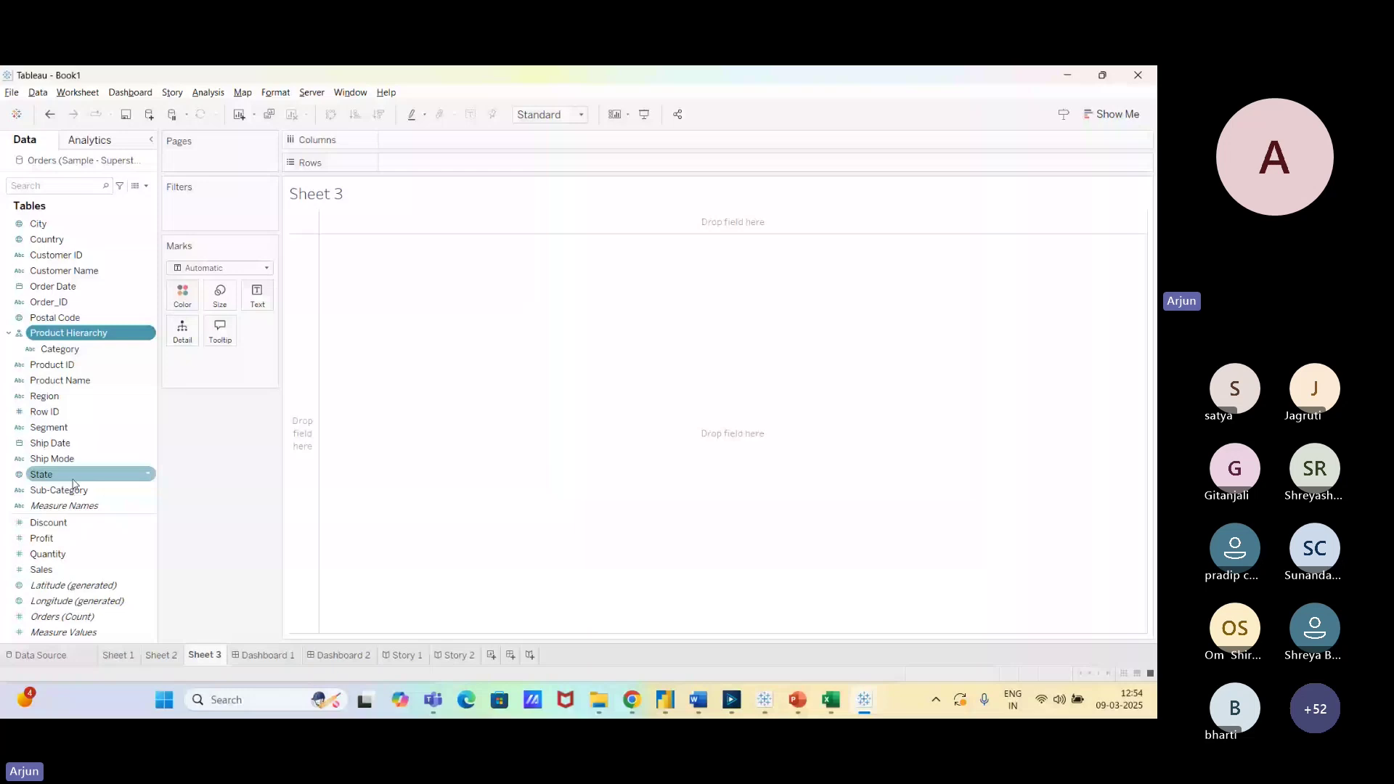
Add Sub-Category, Product Name, Region, Segment and Ship Mode to Product Hierarchy below Category, in that order.
{"action": "left_click_drag", "start_coordinate": [74, 483], "coordinate": [112, 354]}
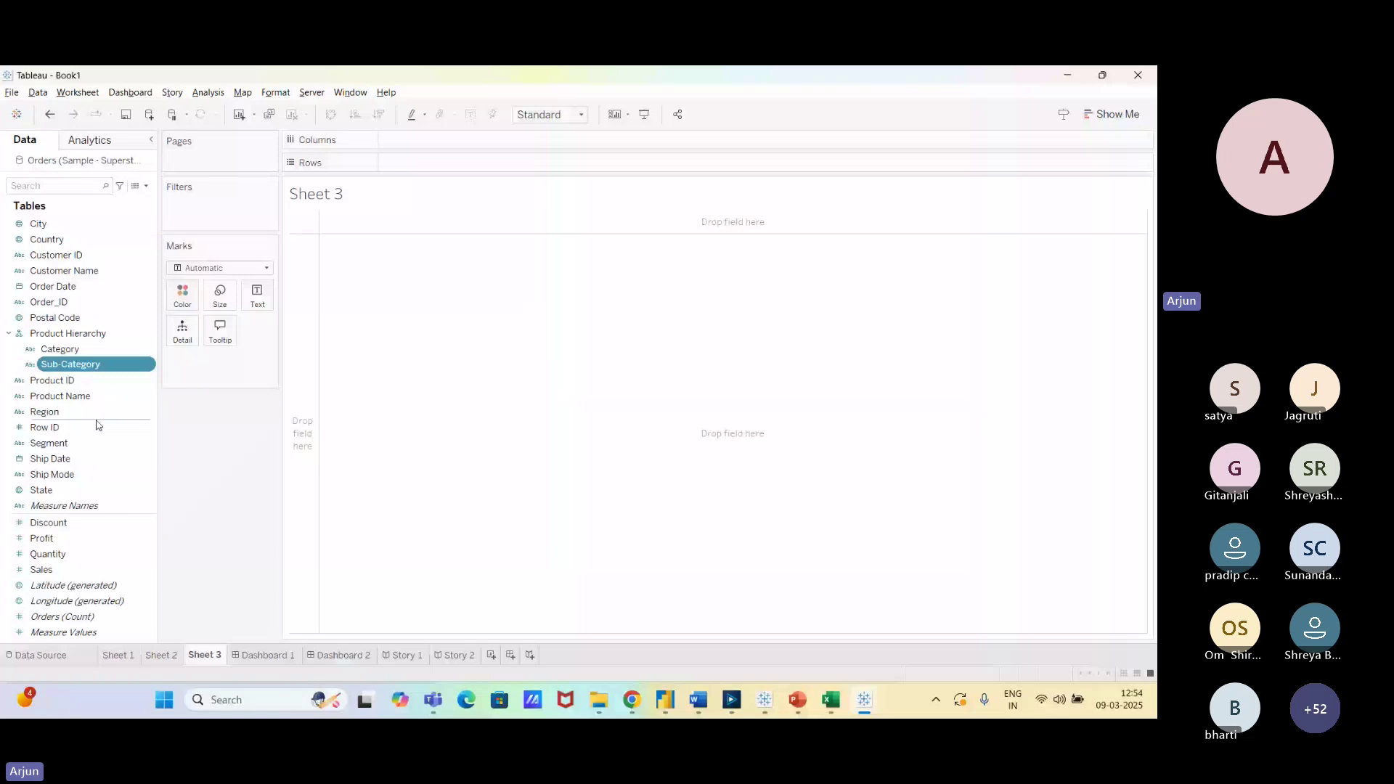
{"action": "left_click_drag", "start_coordinate": [87, 396], "coordinate": [93, 375]}
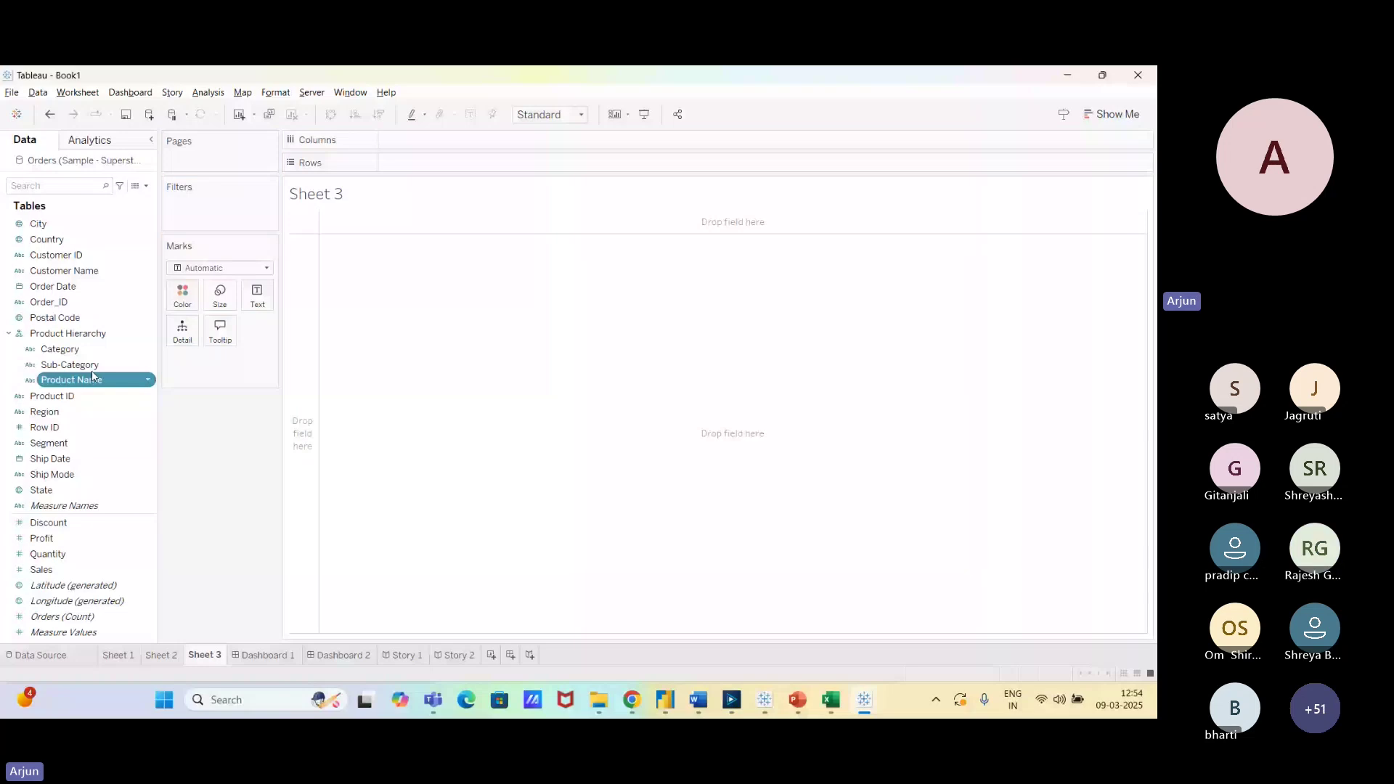
{"action": "left_click_drag", "start_coordinate": [50, 412], "coordinate": [93, 389]}
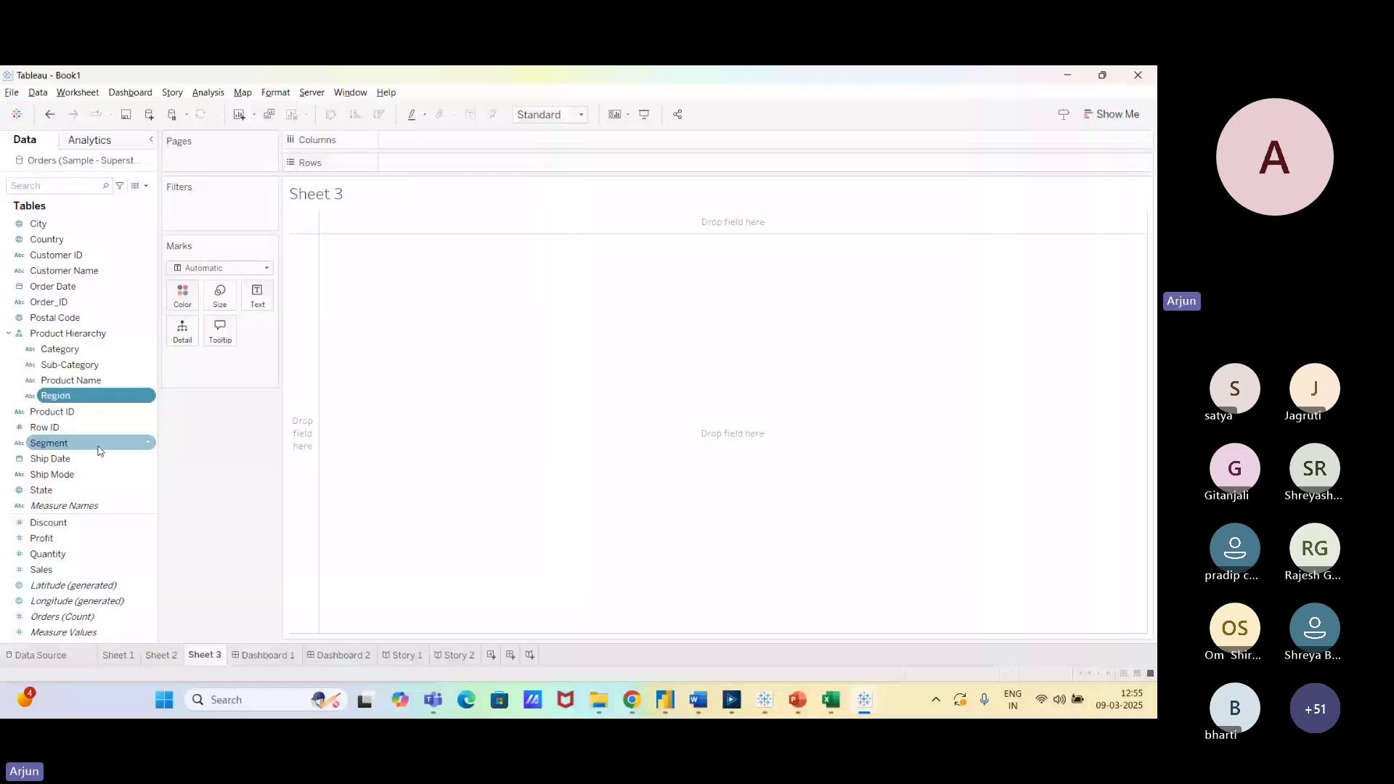
{"action": "left_click_drag", "start_coordinate": [100, 450], "coordinate": [93, 404]}
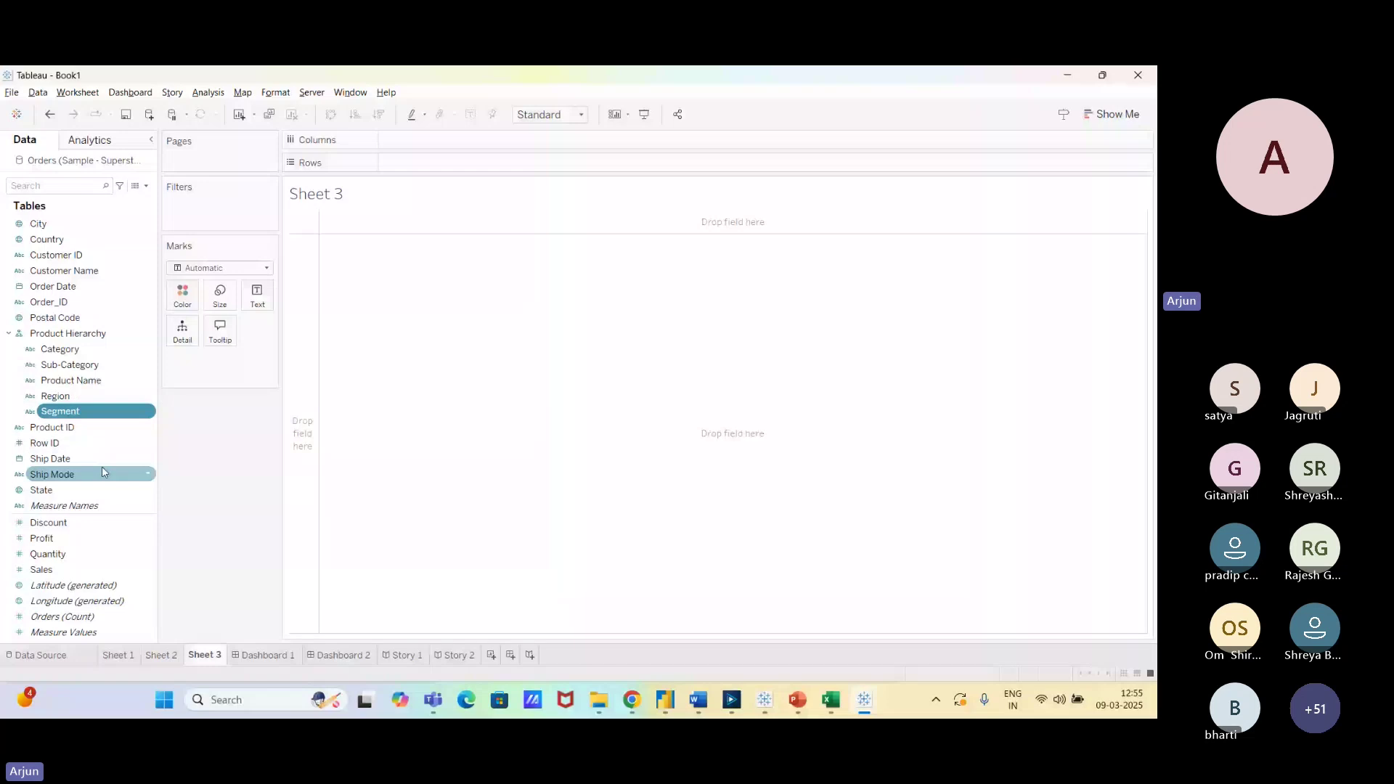
{"action": "left_click_drag", "start_coordinate": [101, 473], "coordinate": [87, 404]}
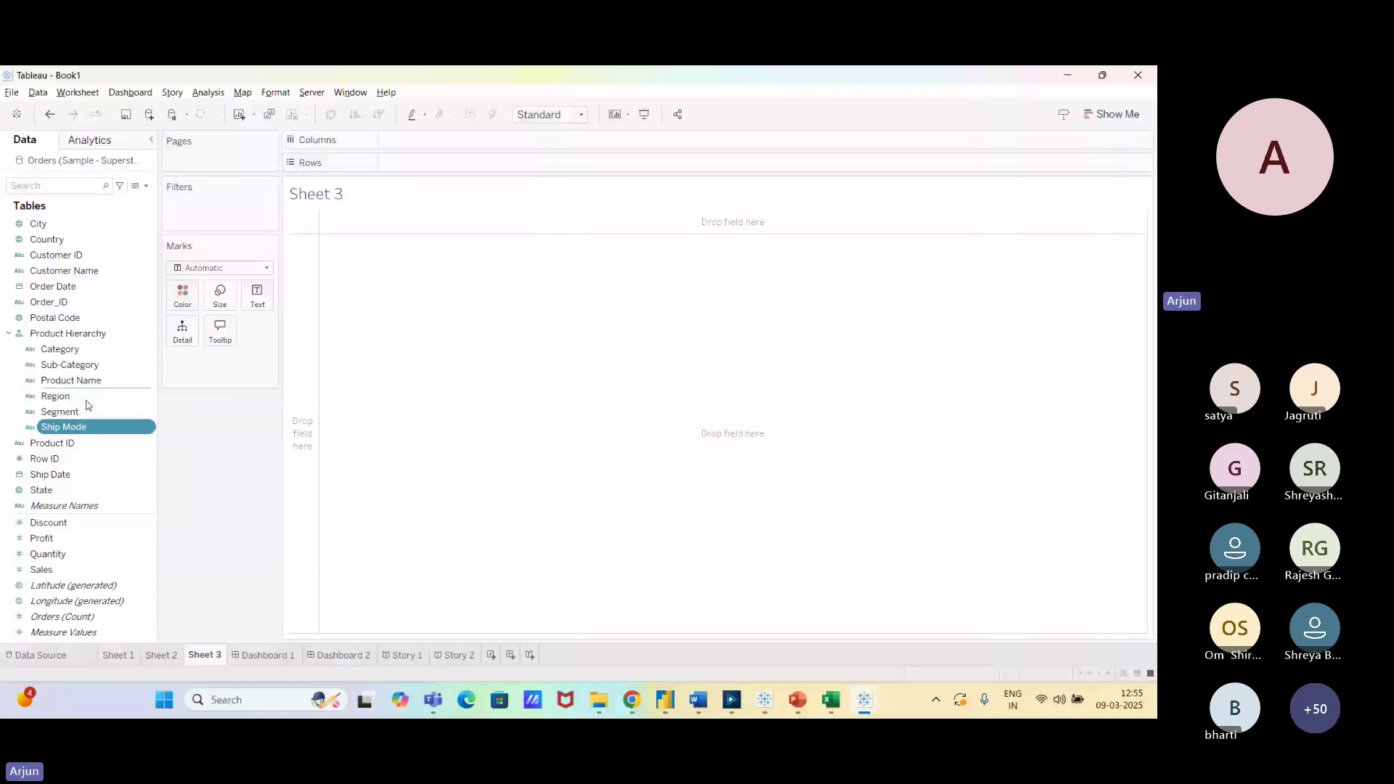
Place Product Hierarchy as the only row field on Sheet 3, with no Sales measure in the view.
{"action": "double_click", "coordinate": [78, 570]}
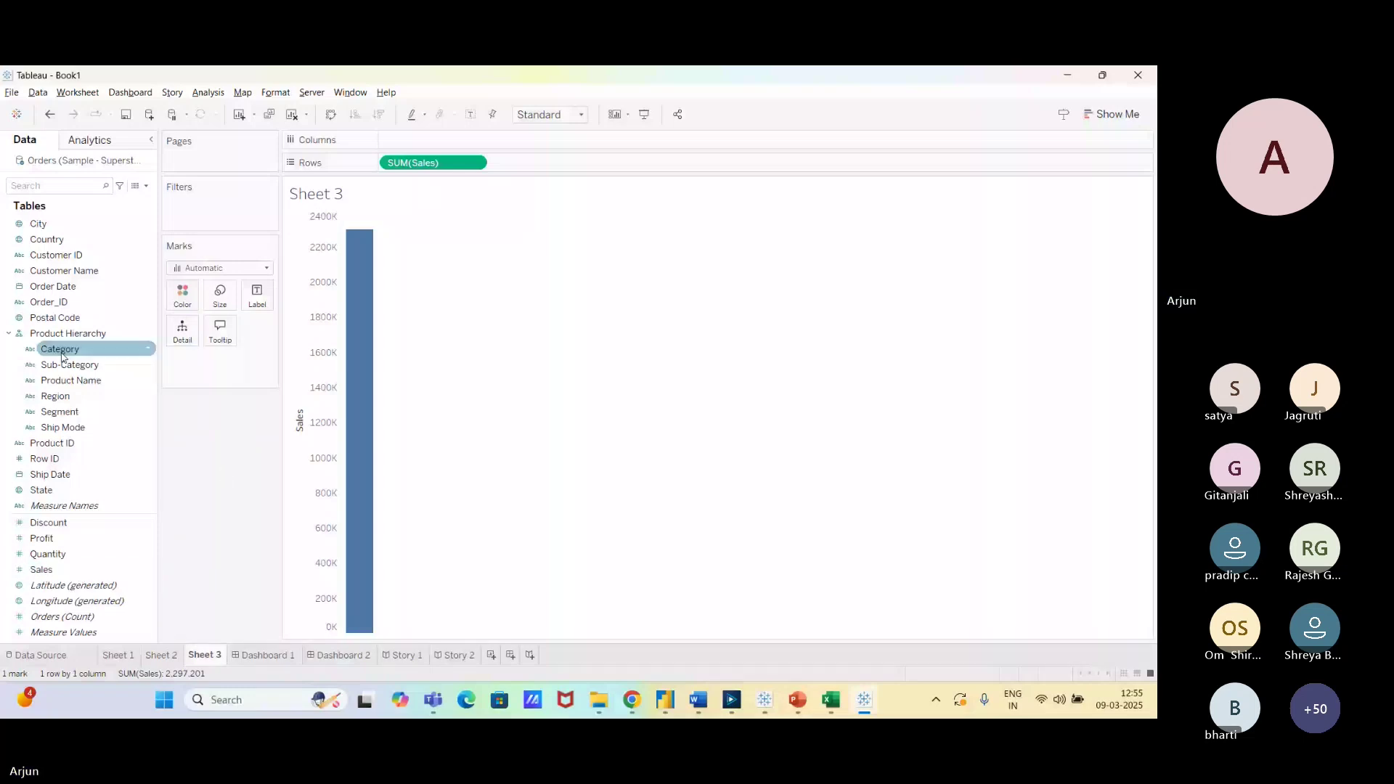
{"action": "left_click_drag", "start_coordinate": [434, 163], "coordinate": [224, 472]}
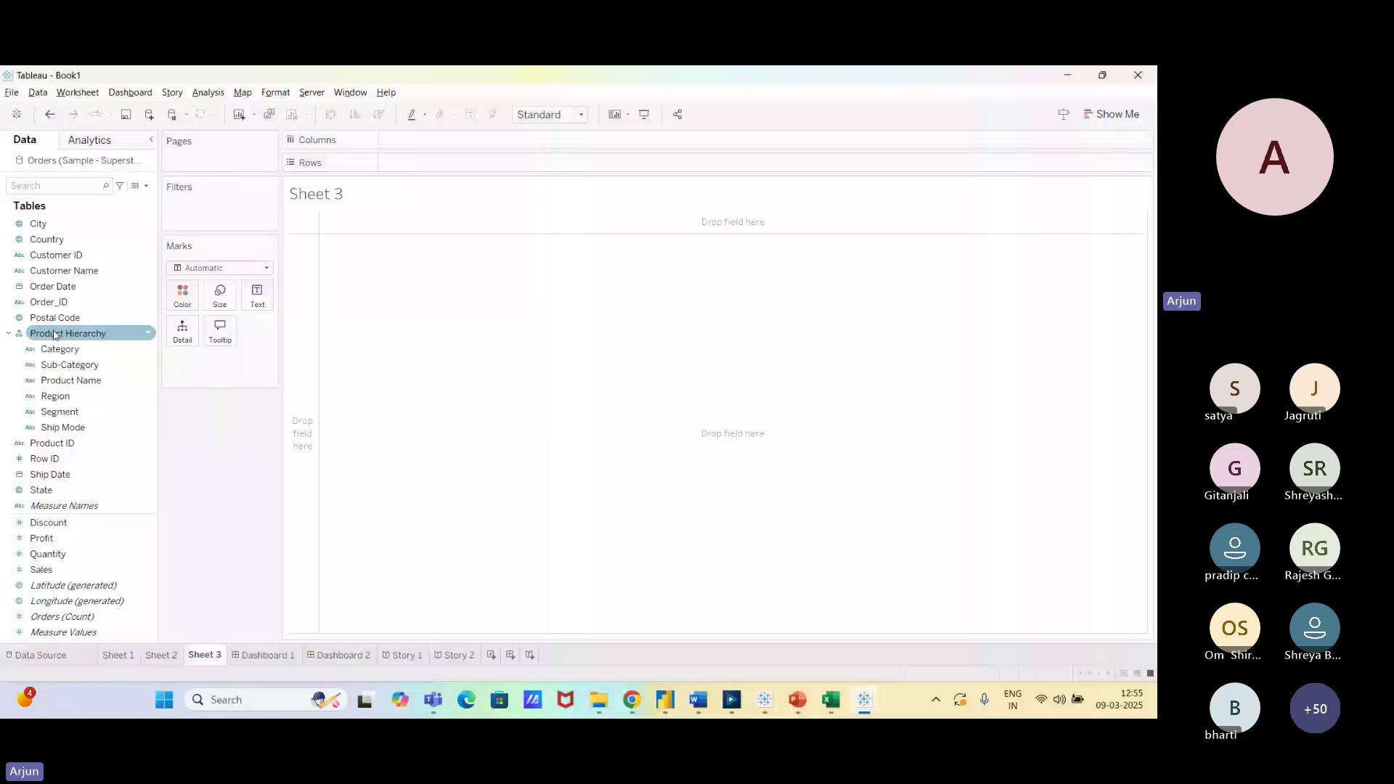
{"action": "left_click_drag", "start_coordinate": [80, 337], "coordinate": [361, 251]}
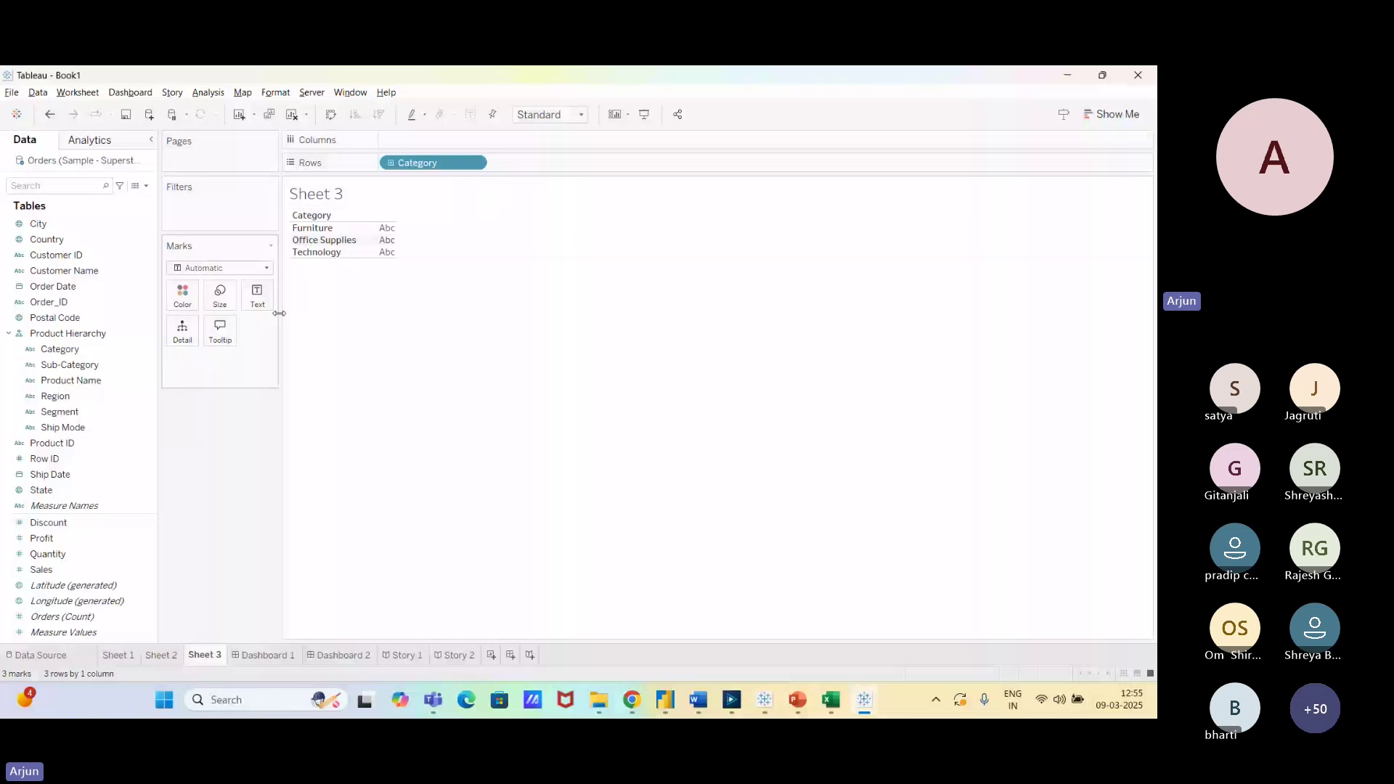
Drill the row hierarchy from Category down to Region and collapse it back to Category, twice.
{"action": "left_click", "coordinate": [391, 164]}
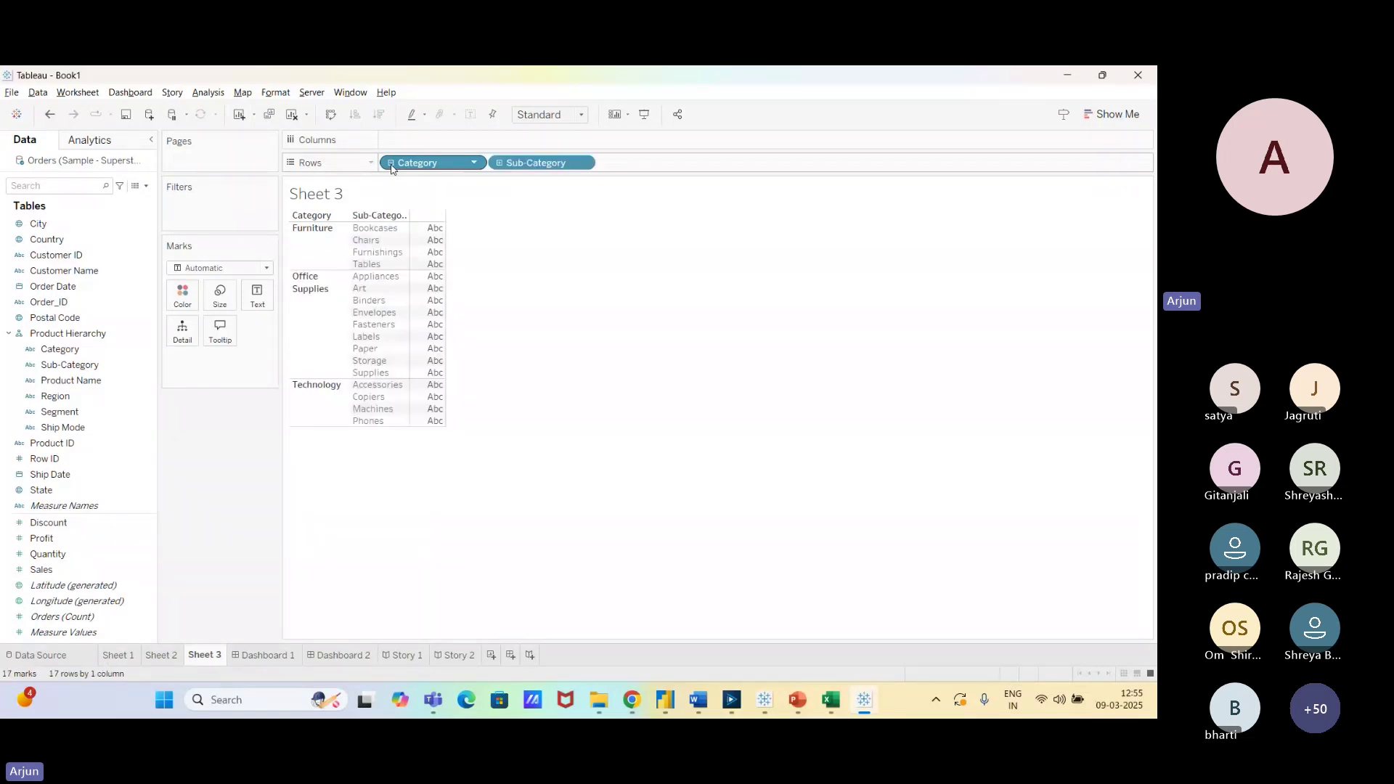
{"action": "left_click", "coordinate": [499, 164]}
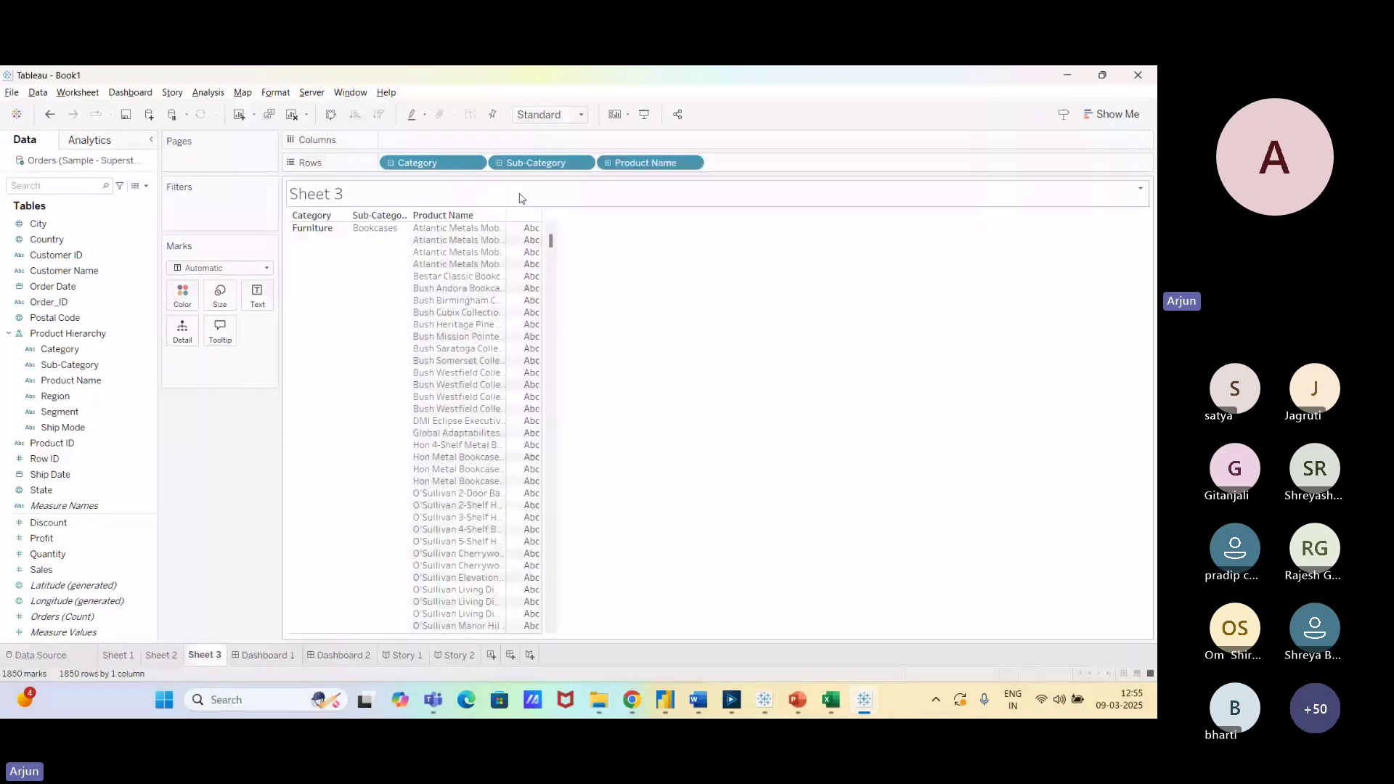
{"action": "left_click", "coordinate": [607, 163]}
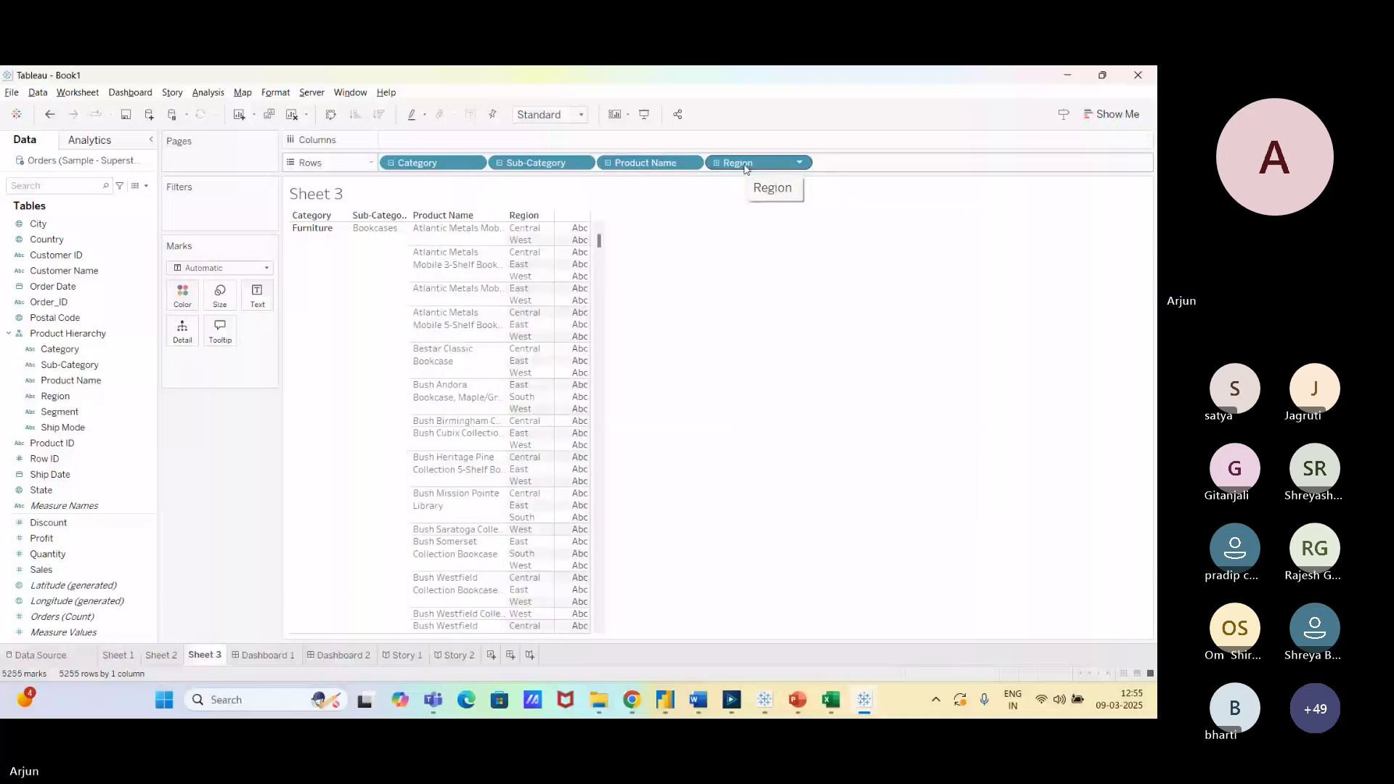
{"action": "left_click", "coordinate": [499, 162]}
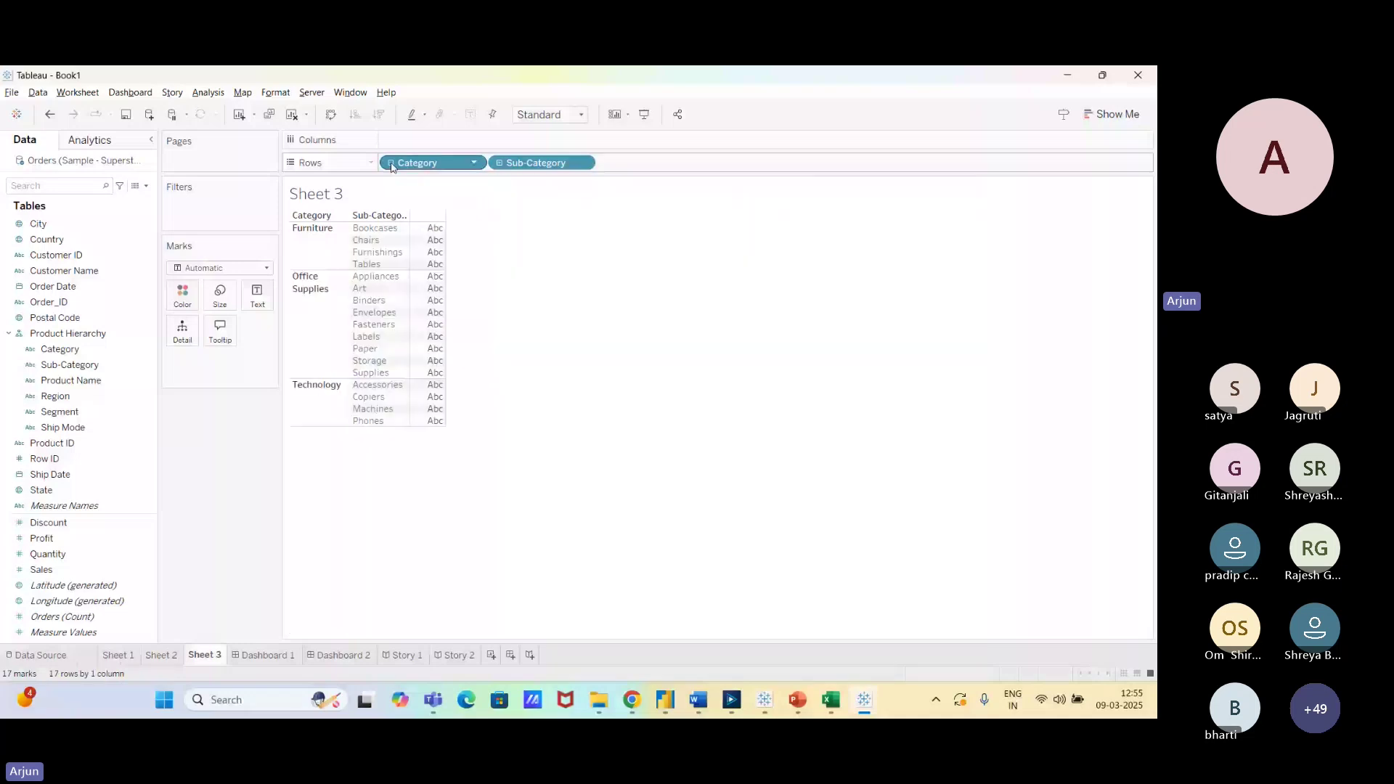
{"action": "left_click", "coordinate": [391, 164]}
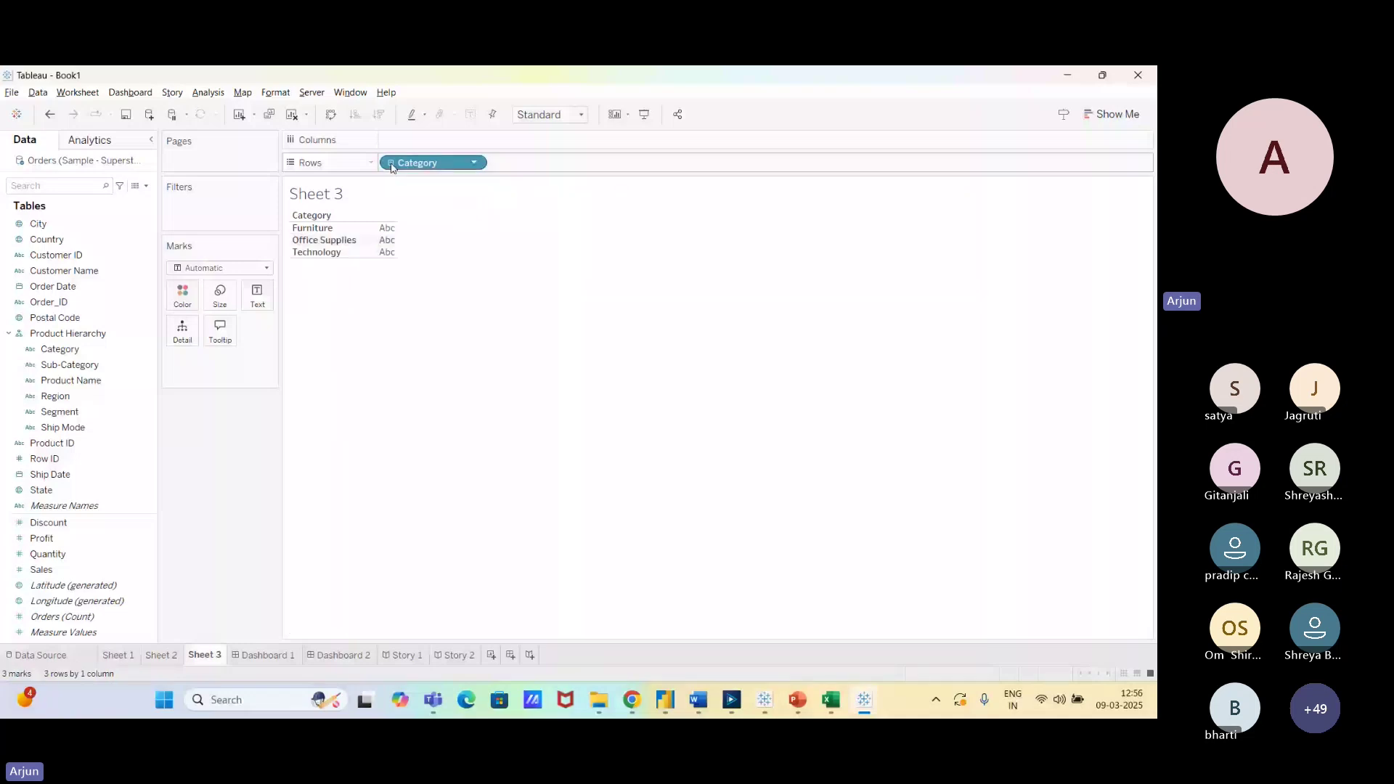
{"action": "left_click", "coordinate": [391, 164]}
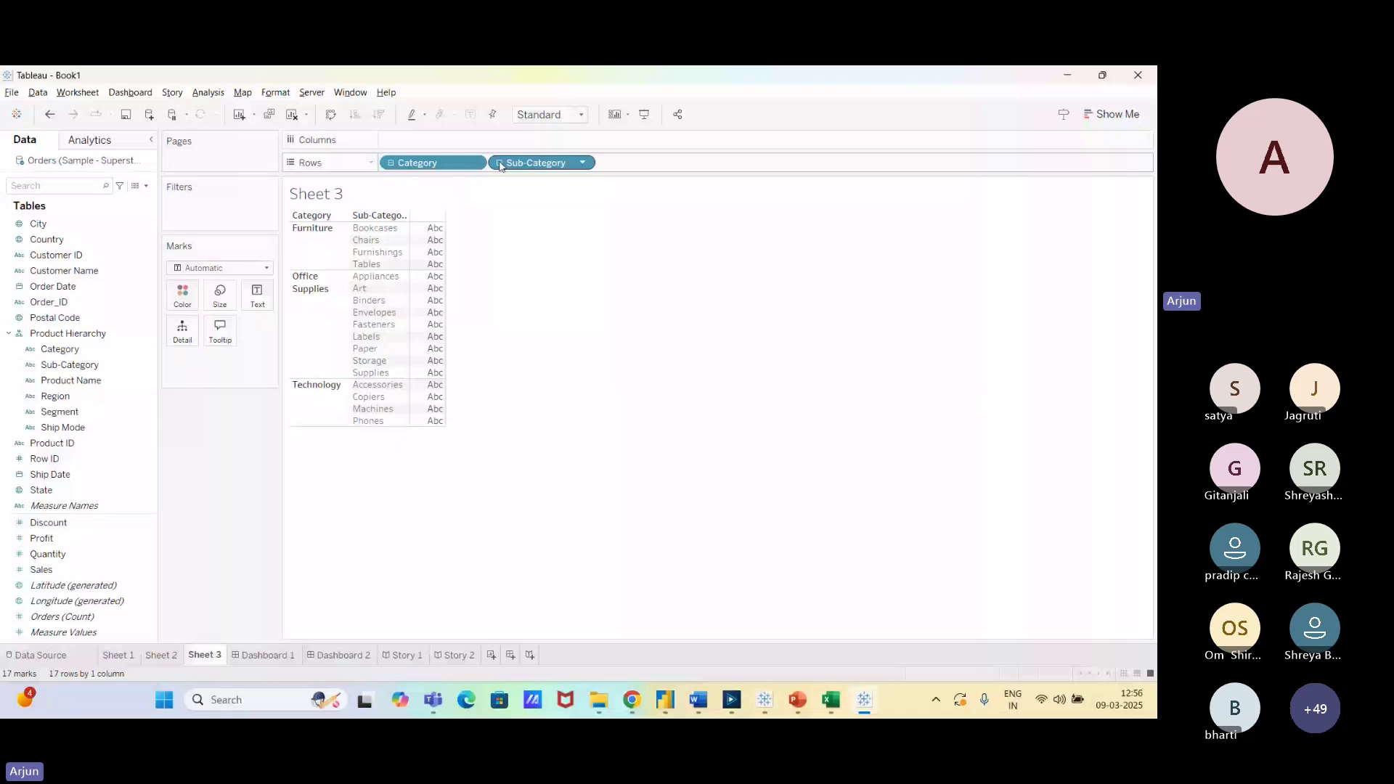
{"action": "left_click", "coordinate": [500, 164]}
{"action": "left_click", "coordinate": [608, 162]}
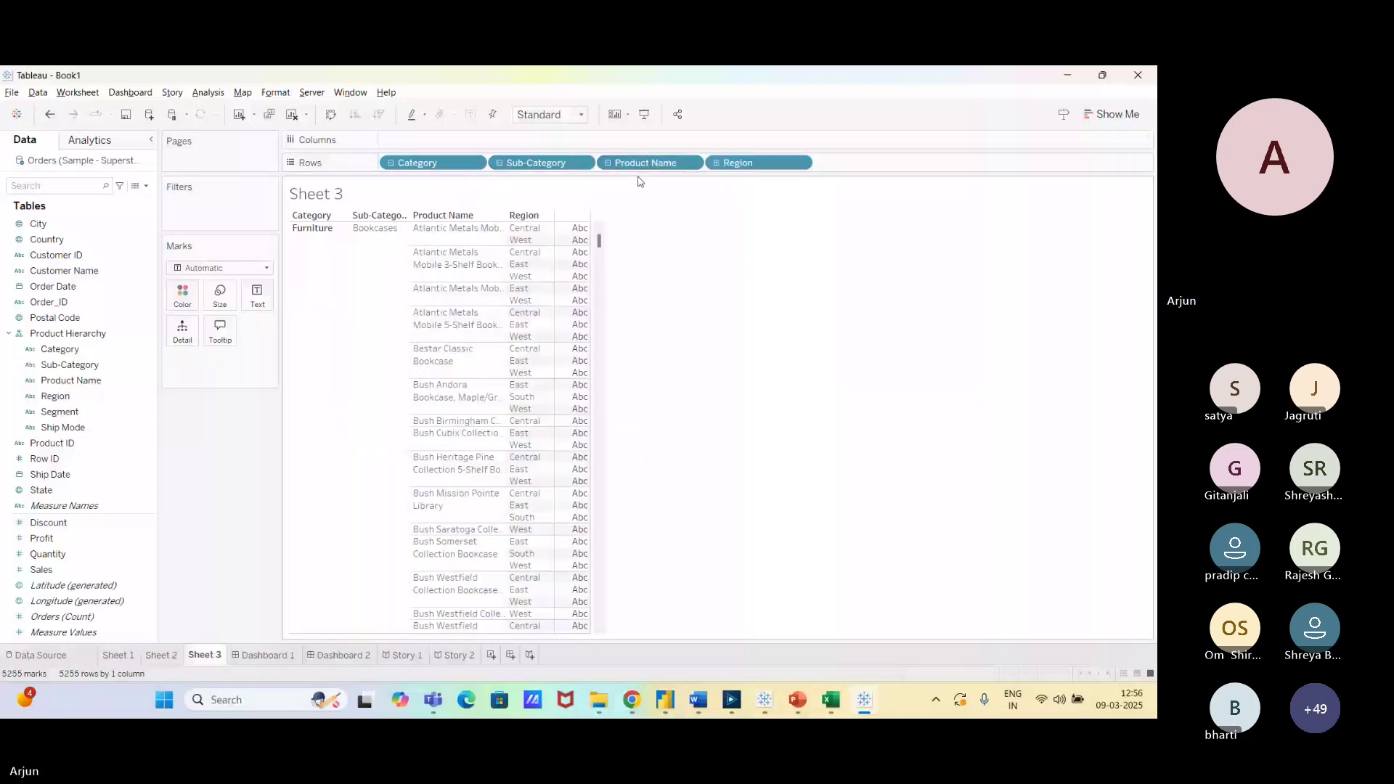
{"action": "left_click", "coordinate": [608, 163]}
{"action": "left_click", "coordinate": [499, 162]}
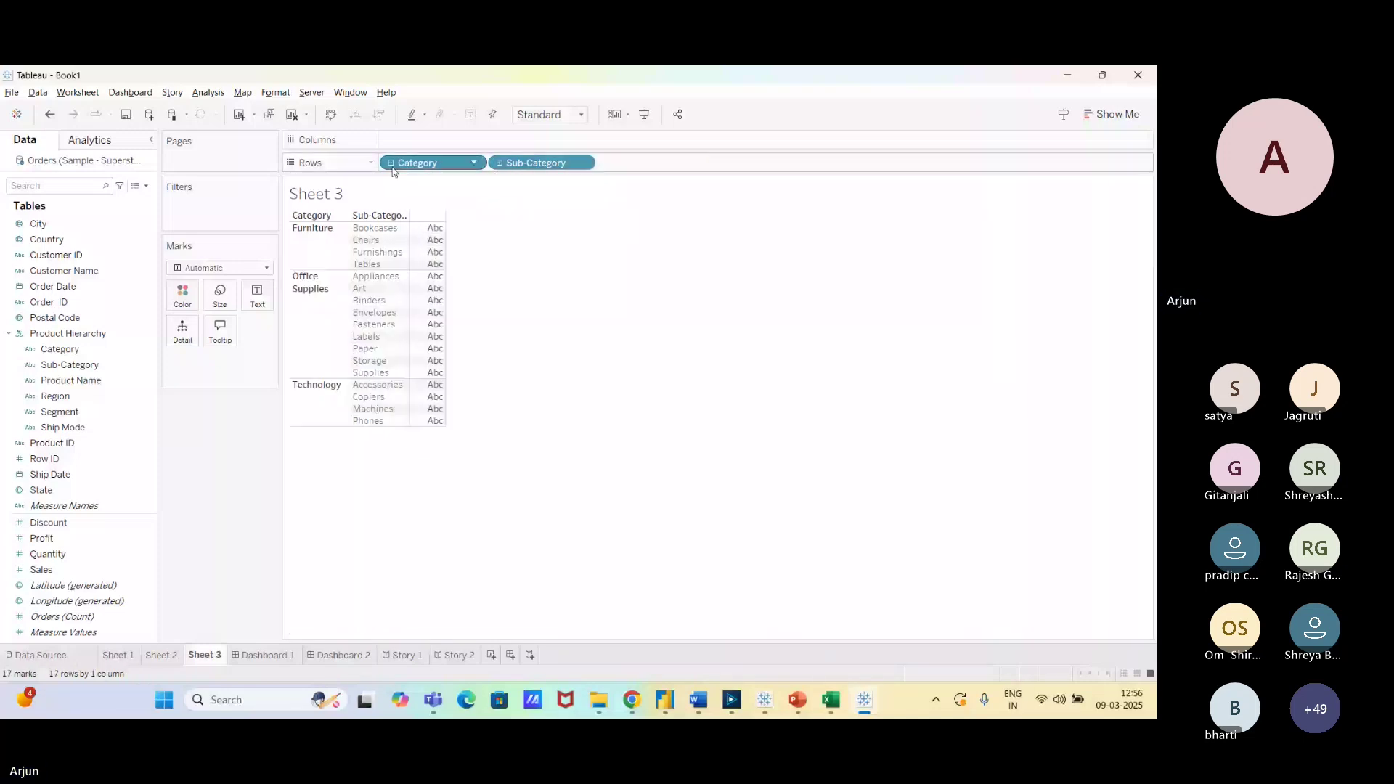
{"action": "left_click", "coordinate": [392, 168]}
Add Sales as the table's text values and expand the row hierarchy through Sub-Category and Product Name to Region.
{"action": "left_click_drag", "start_coordinate": [42, 570], "coordinate": [258, 300]}
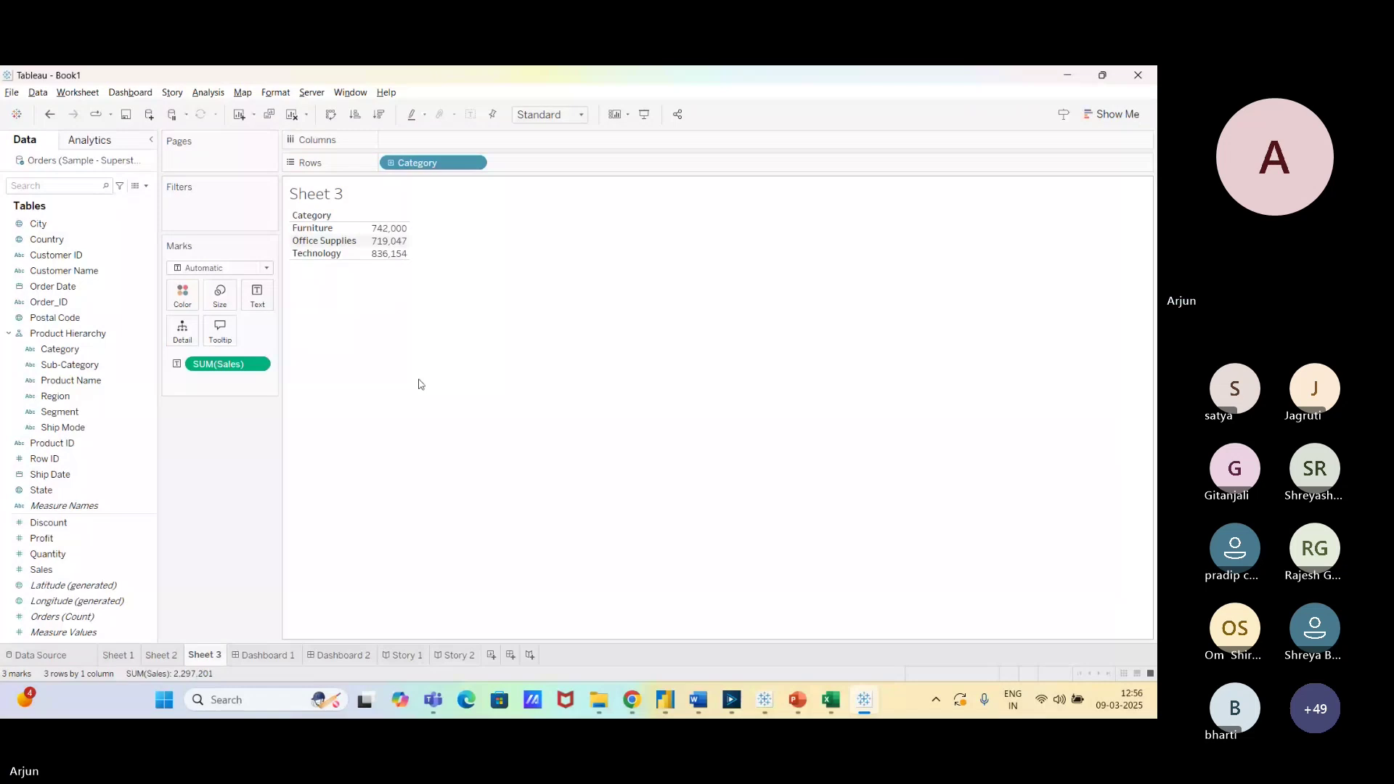
{"action": "left_click", "coordinate": [392, 164]}
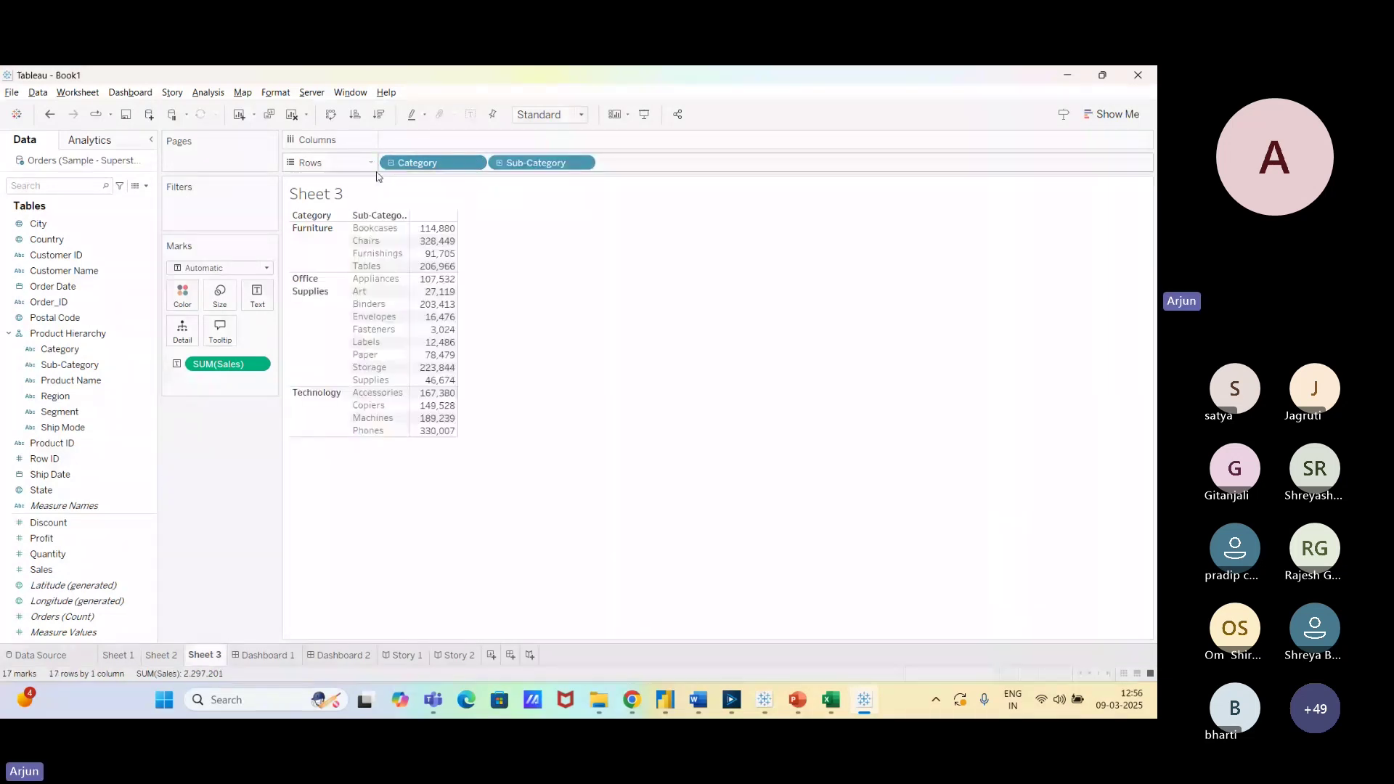
{"action": "left_click", "coordinate": [391, 162]}
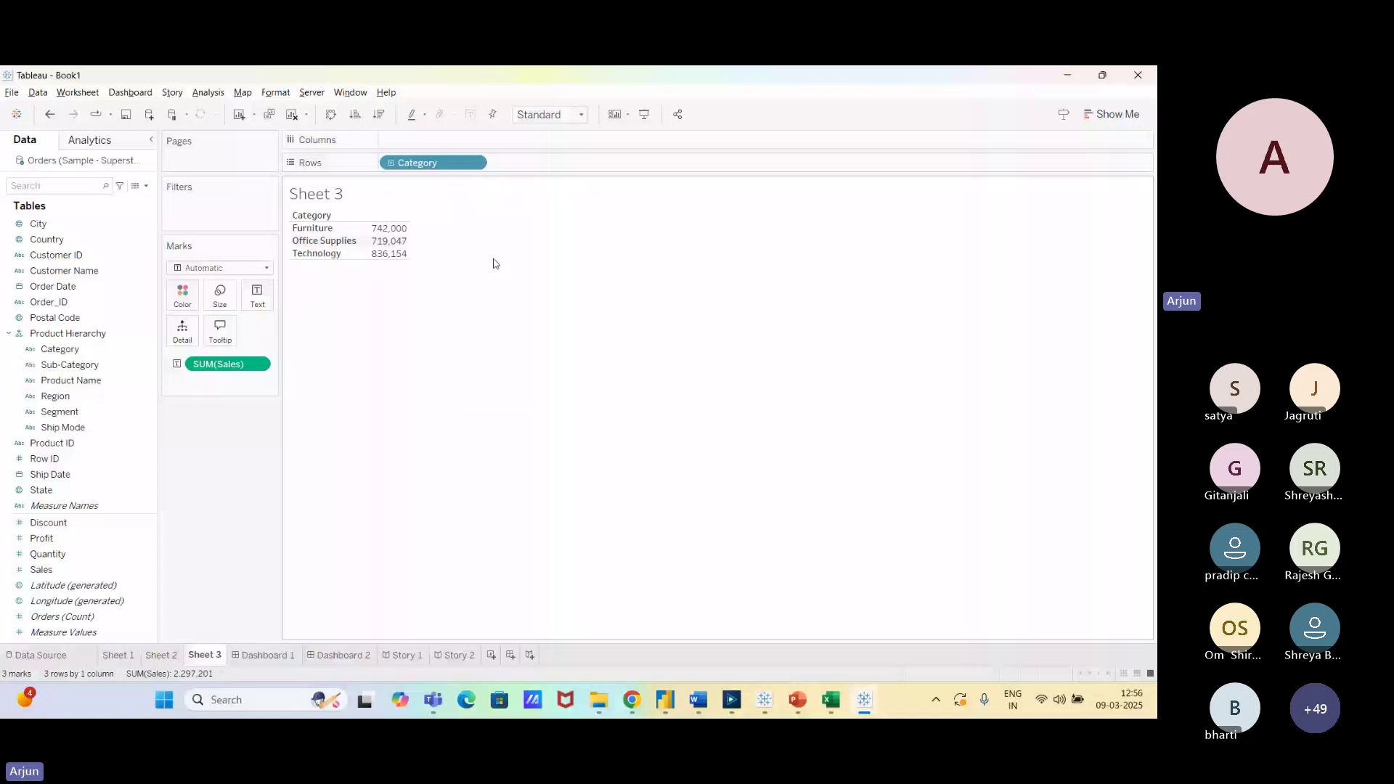
{"action": "left_click", "coordinate": [392, 164]}
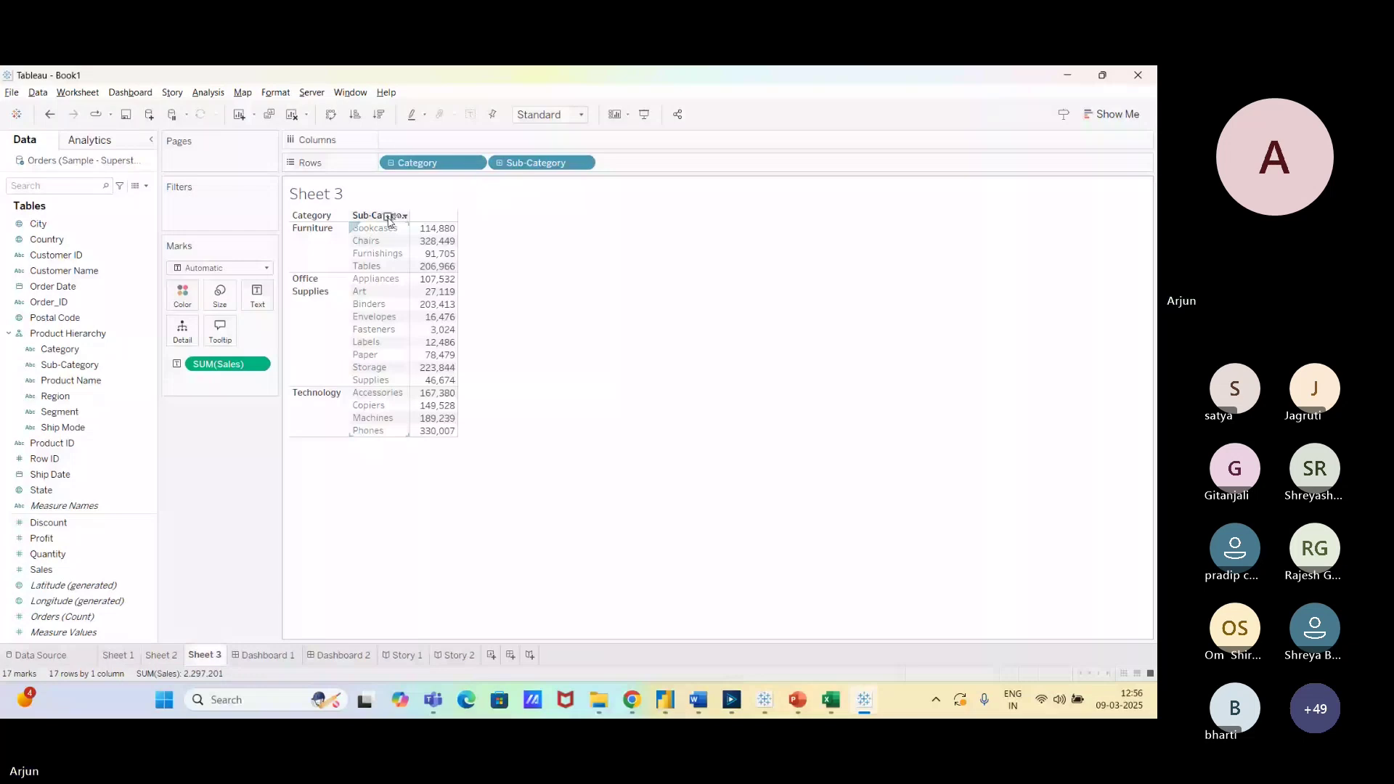
{"action": "left_click", "coordinate": [499, 164]}
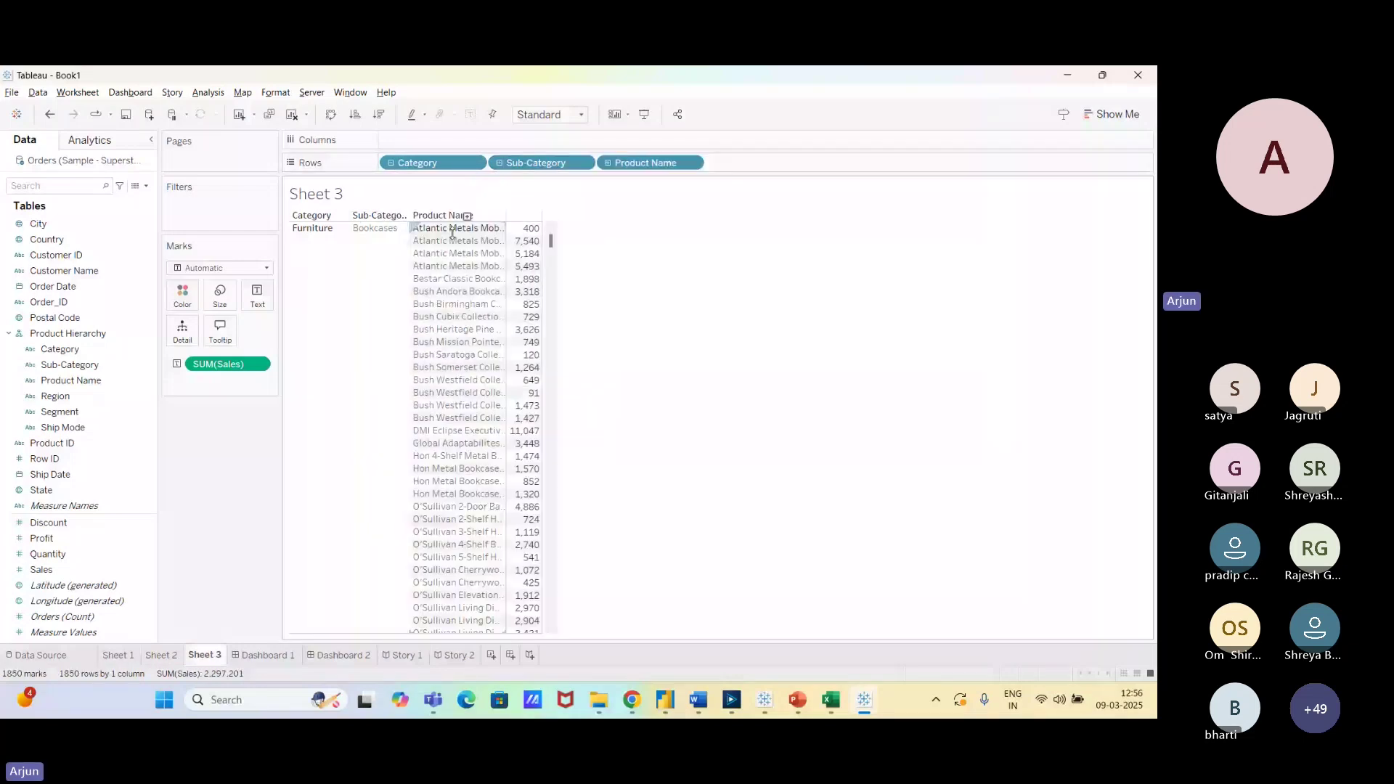
{"action": "left_click", "coordinate": [467, 217]}
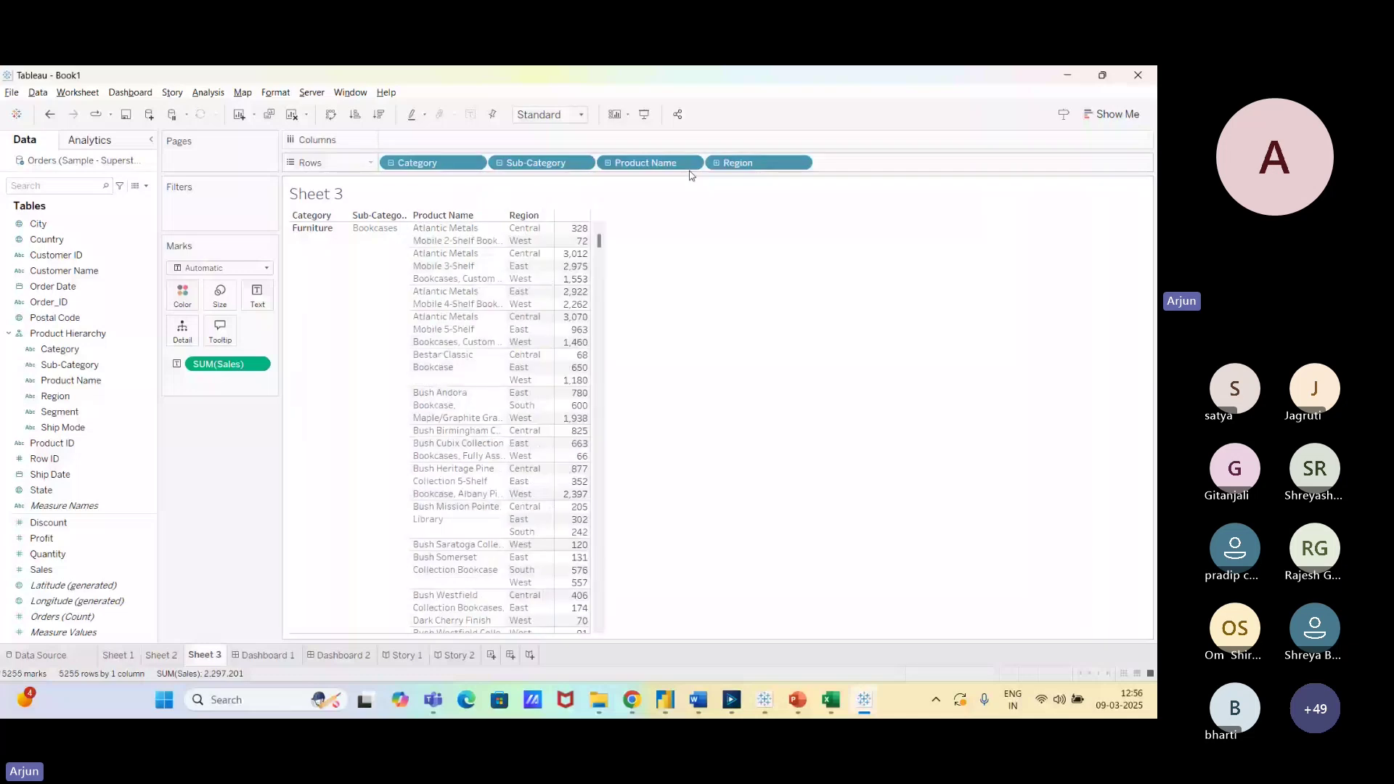
Expand the row hierarchy through Segment to Ship Mode and fit the table to the view's width.
{"action": "left_click", "coordinate": [717, 163]}
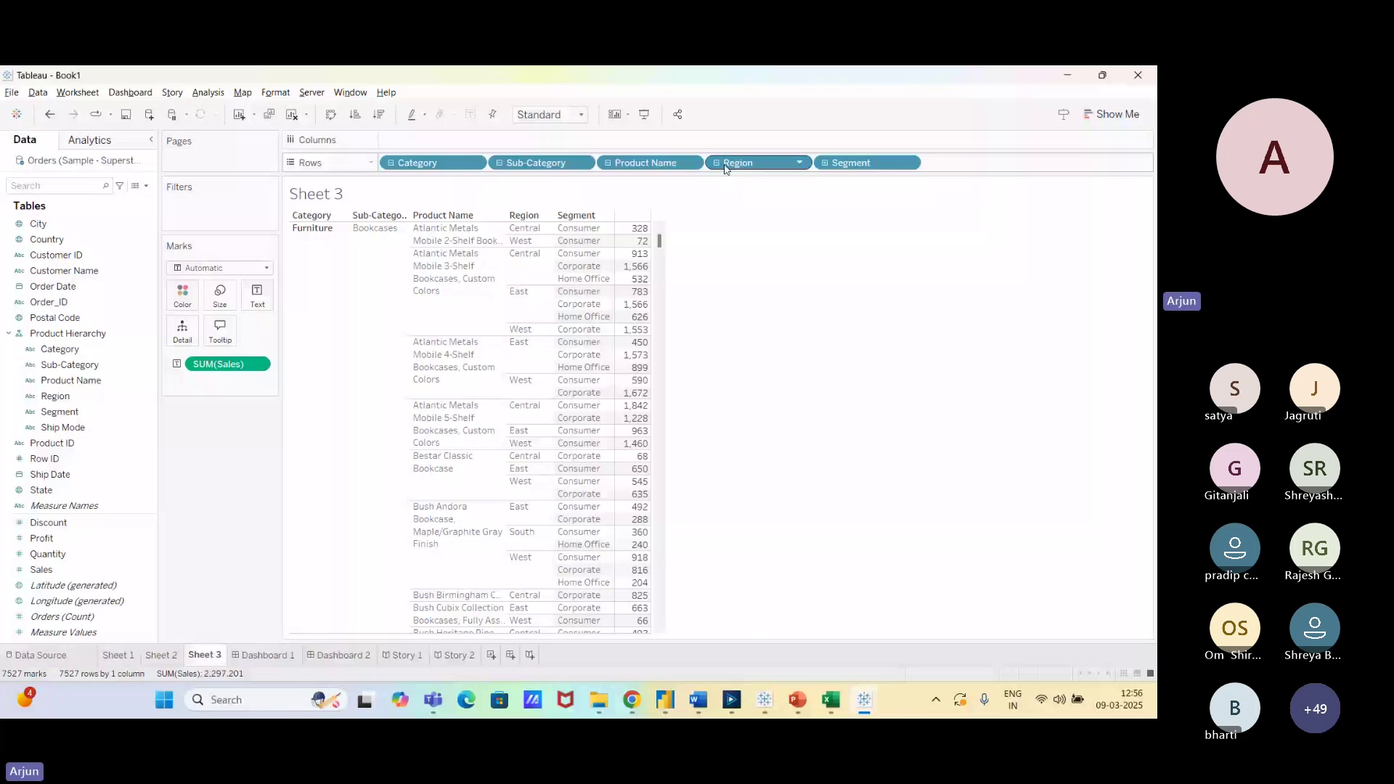
{"action": "left_click", "coordinate": [825, 162]}
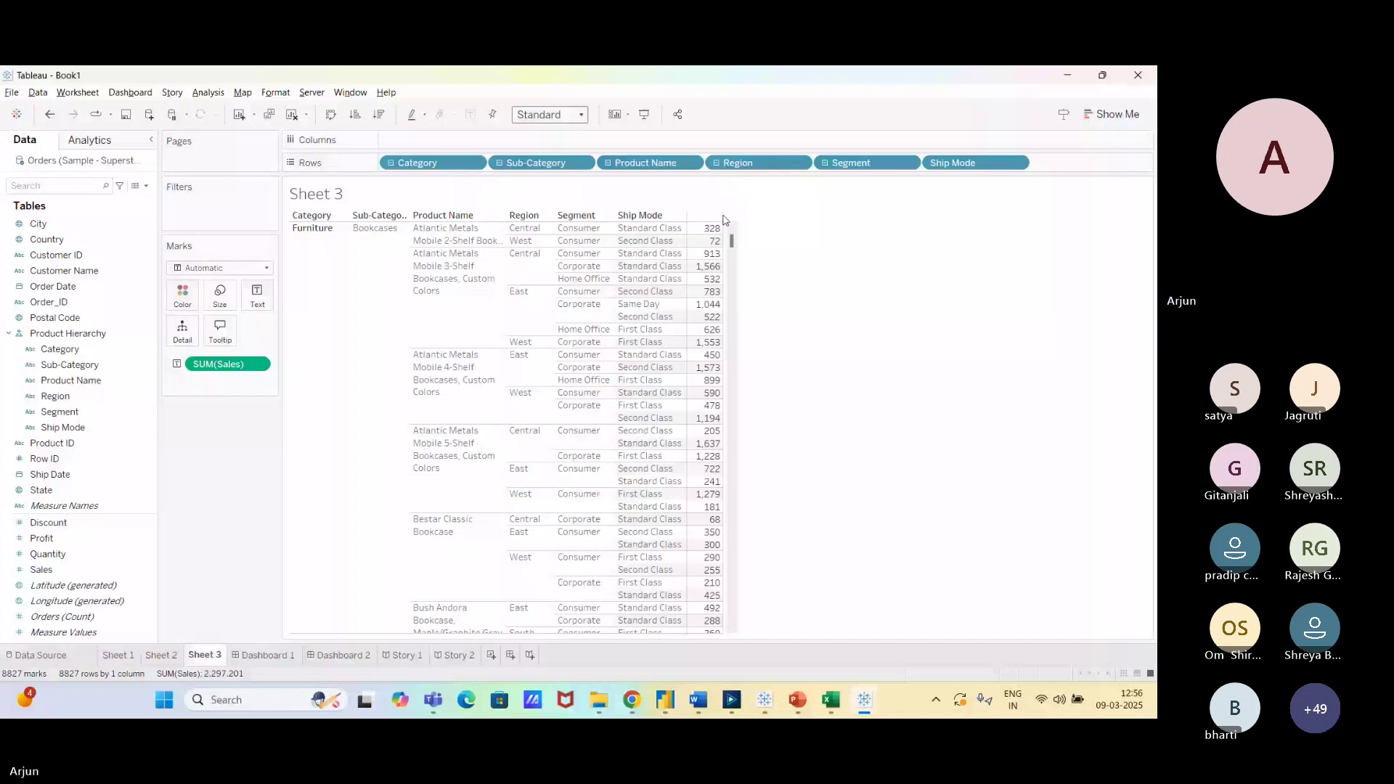
{"action": "scroll", "coordinate": [583, 116], "scroll_direction": "down", "scroll_amount": 3}
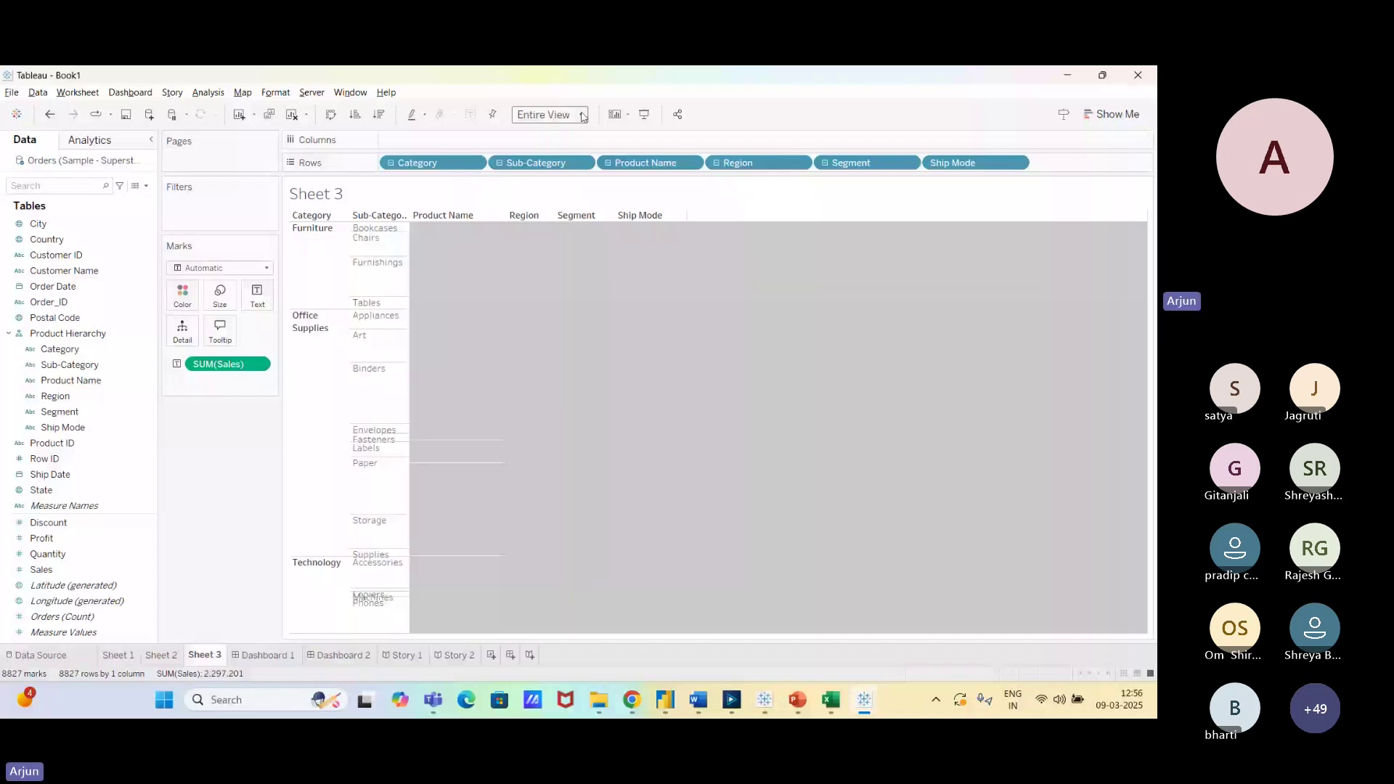
{"action": "left_click", "coordinate": [583, 116]}
{"action": "left_click", "coordinate": [565, 144]}
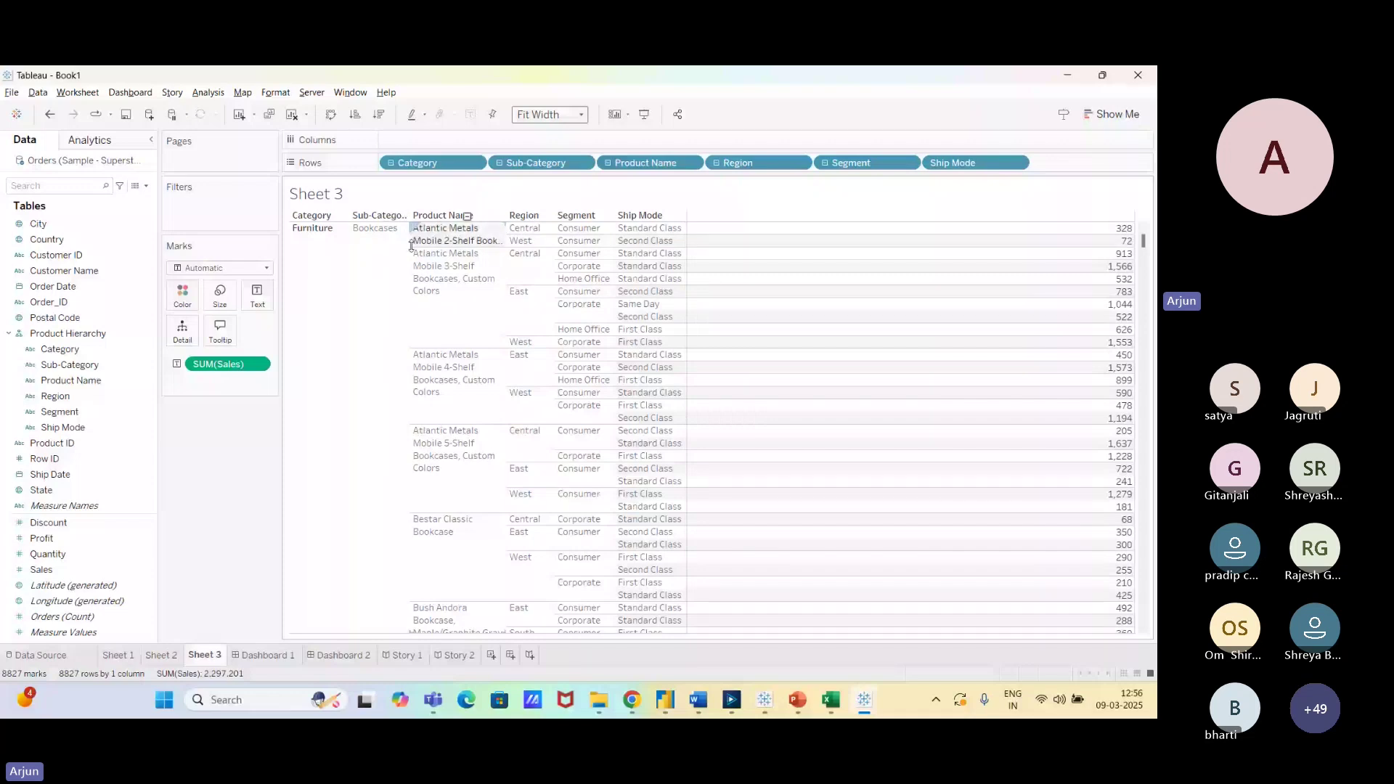
Widen the Sub-Category, Product Name, Ship Mode and Segment columns of the table so their labels are easier to read.
{"action": "left_click_drag", "start_coordinate": [411, 246], "coordinate": [438, 247]}
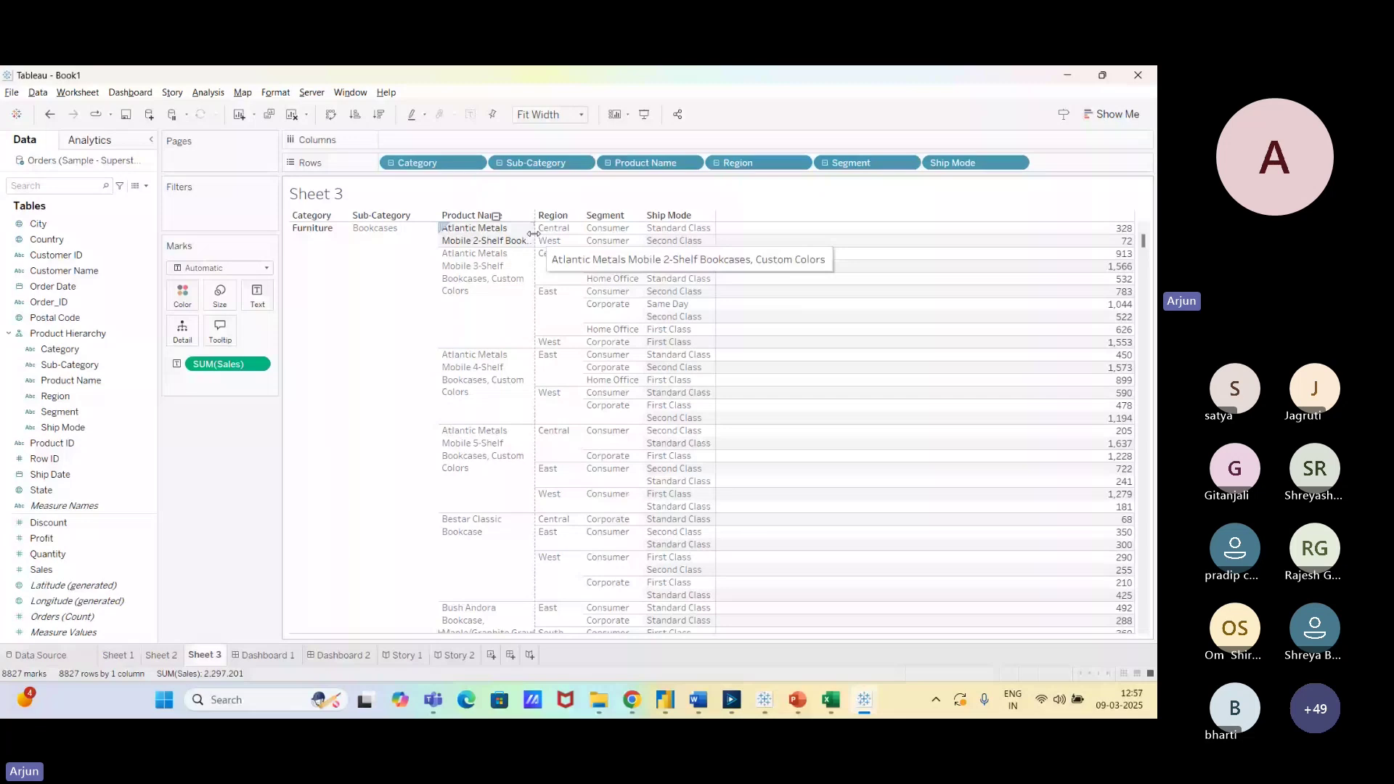
{"action": "left_click_drag", "start_coordinate": [566, 240], "coordinate": [577, 247]}
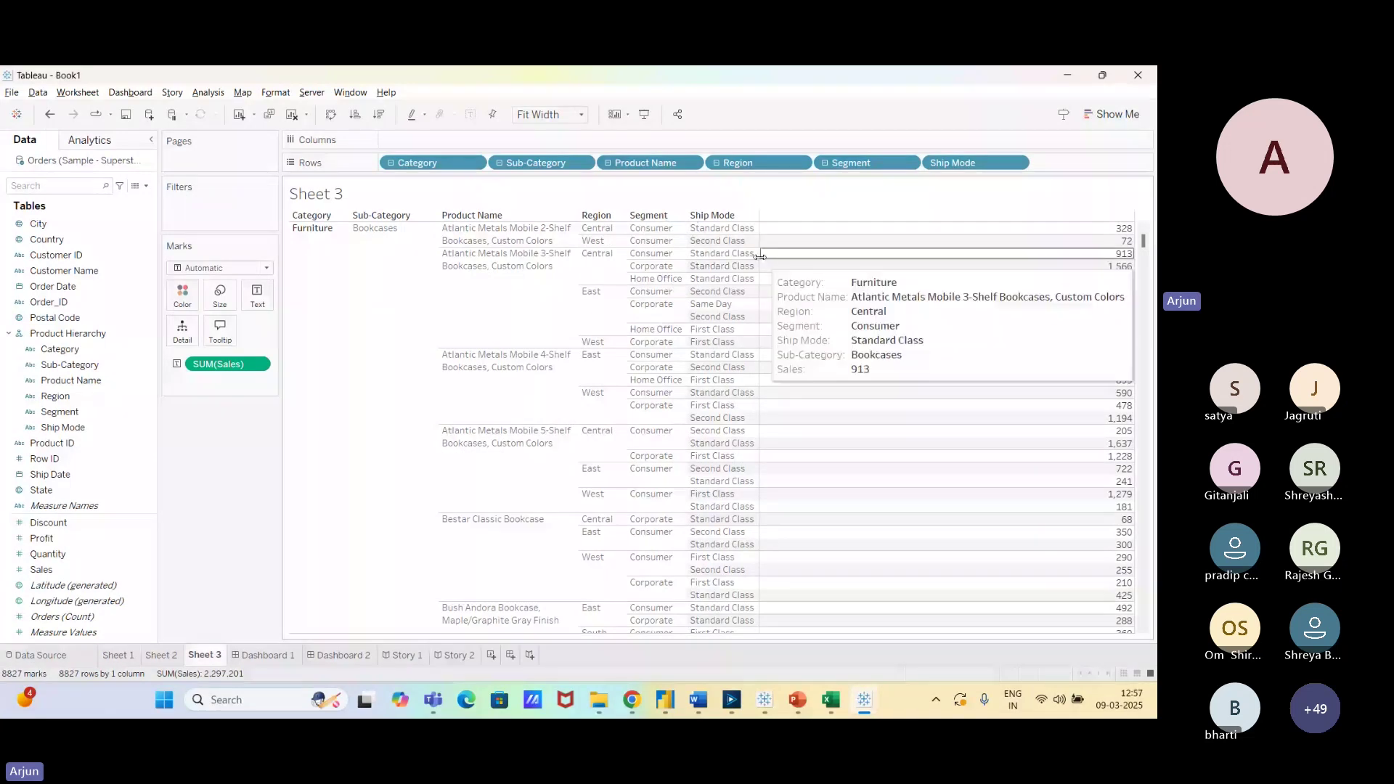
{"action": "left_click_drag", "start_coordinate": [760, 257], "coordinate": [799, 257]}
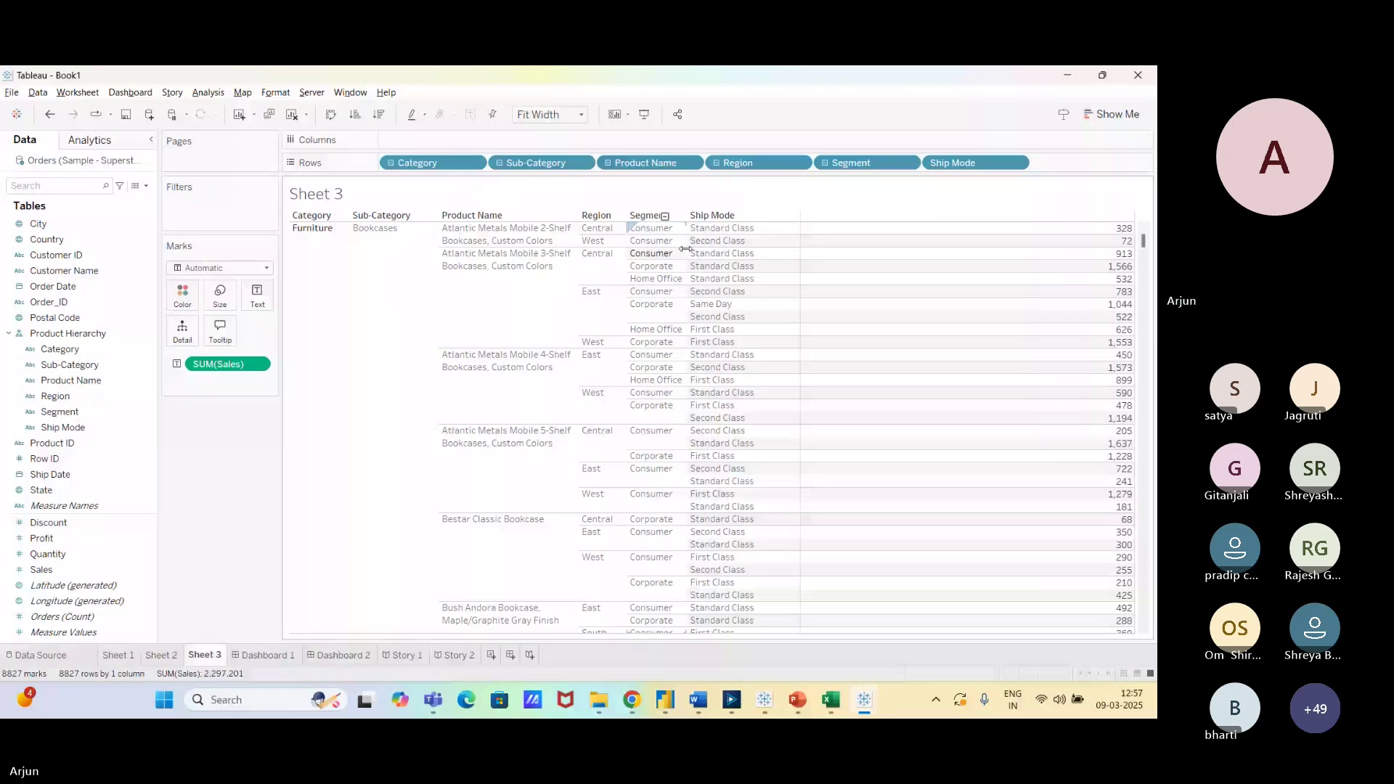
{"action": "left_click_drag", "start_coordinate": [685, 249], "coordinate": [697, 251]}
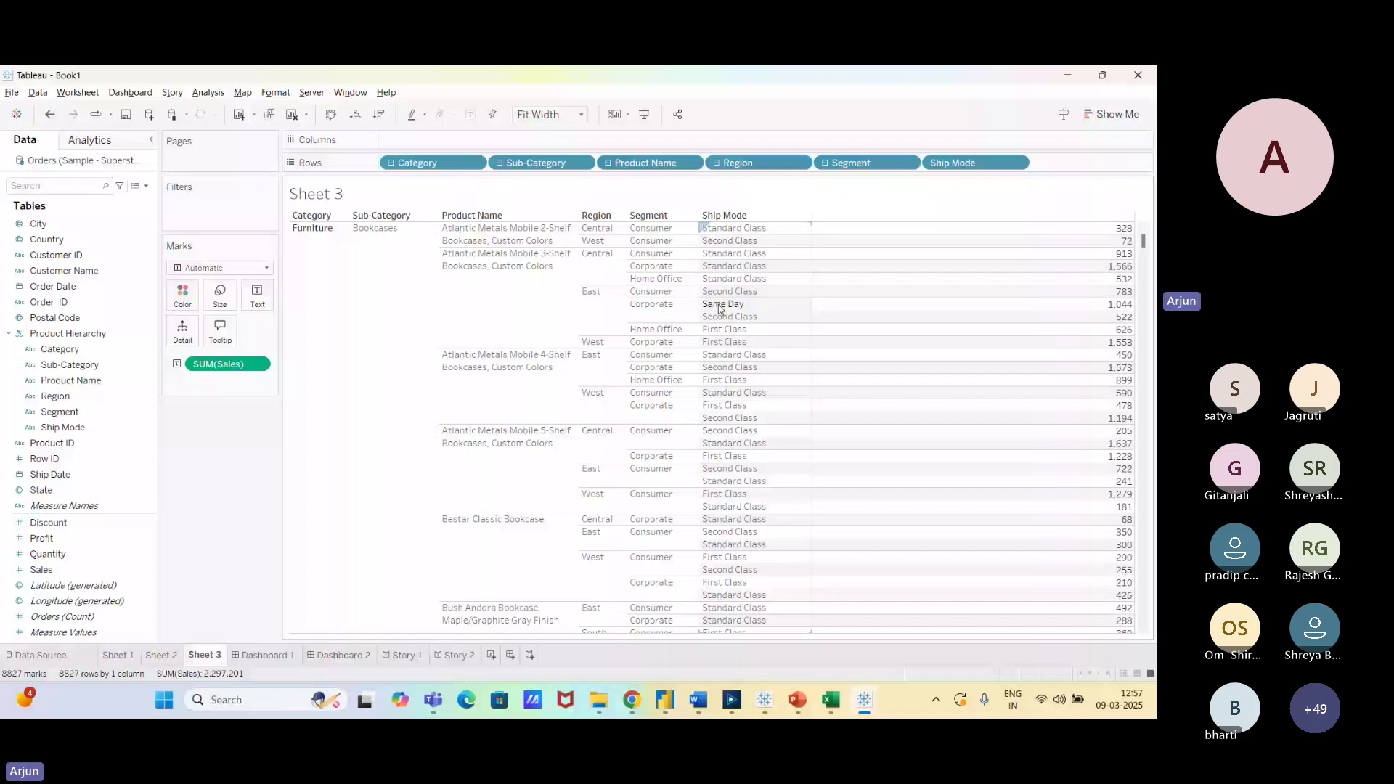
Change the title of Sheet 3 to "Detailed Data" in bold italic.
{"action": "double_click", "coordinate": [352, 193]}
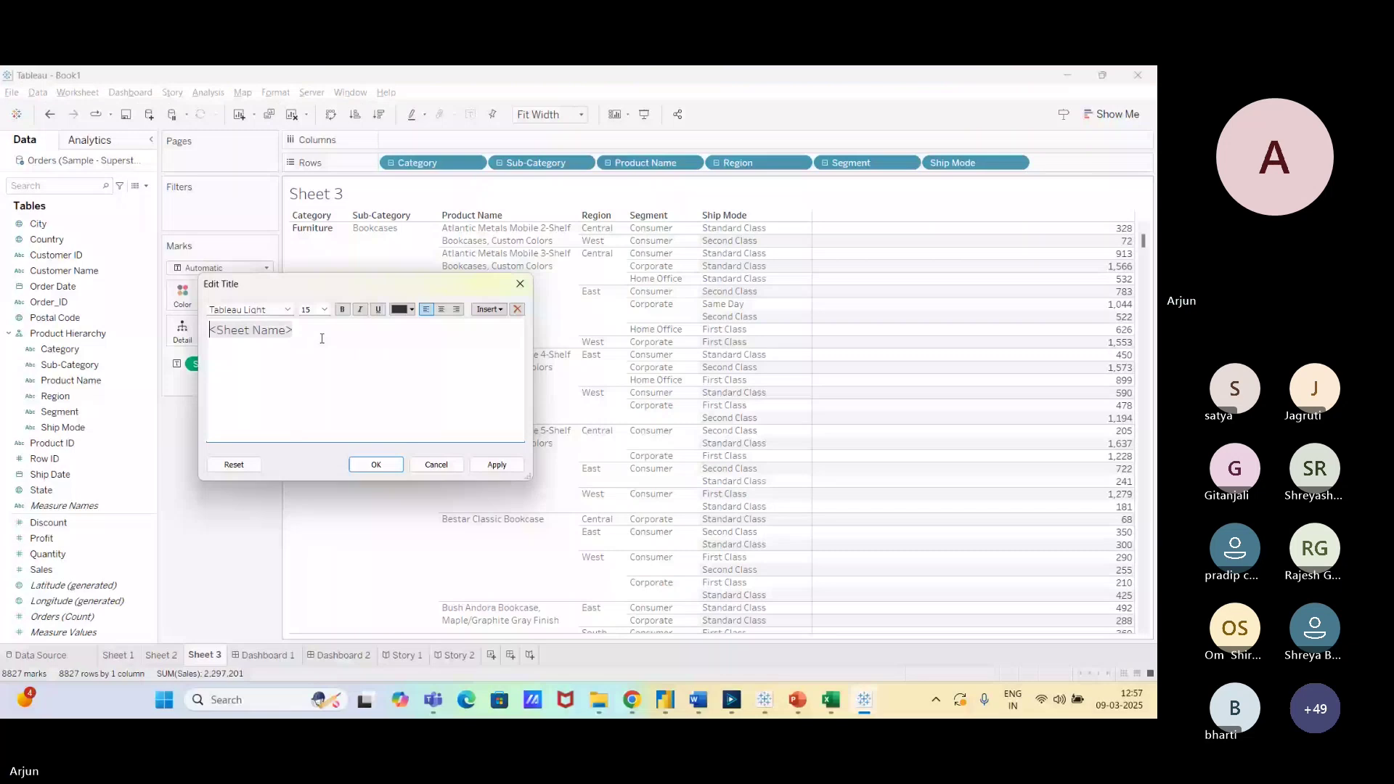
{"action": "type", "text": "Detailed Data"}
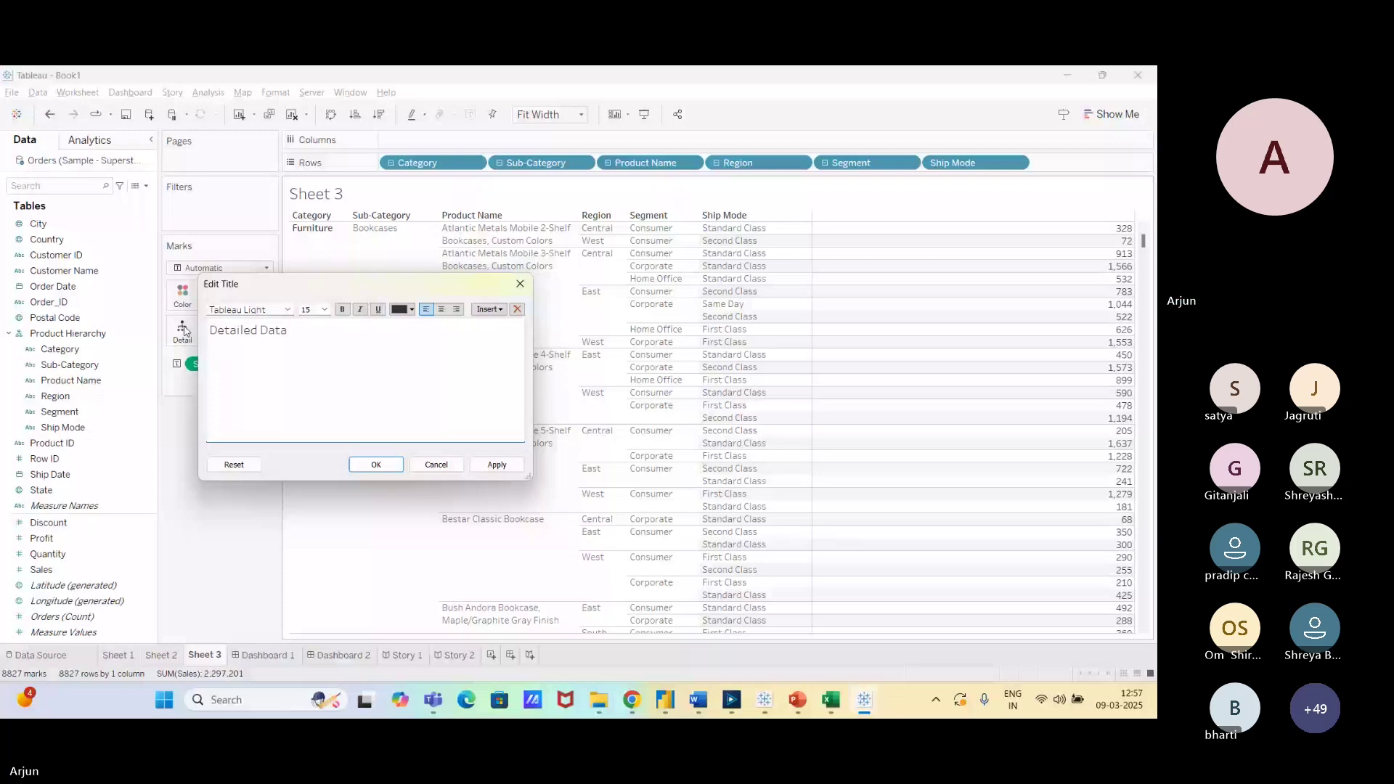
{"action": "key", "text": "ctrl+a"}
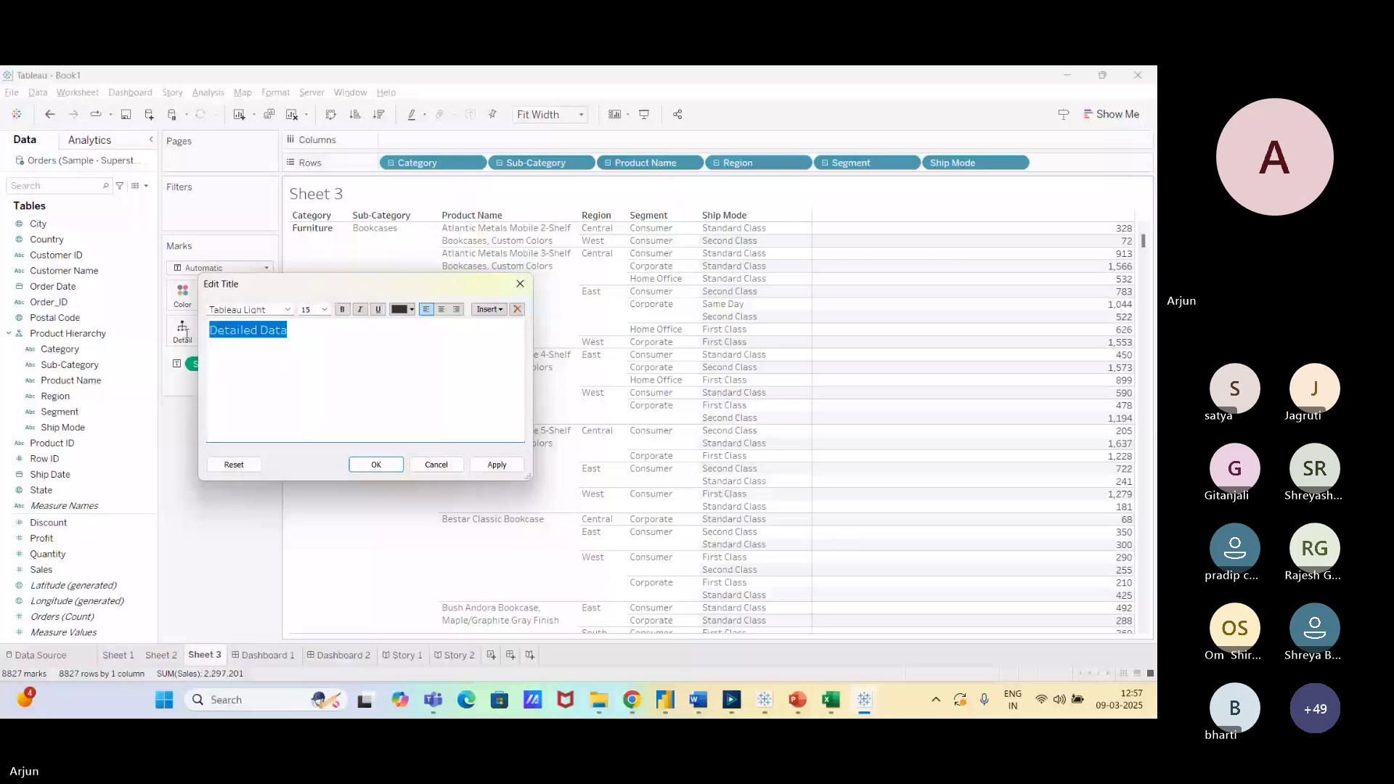
{"action": "key", "text": "ctrl+b"}
{"action": "key", "text": "ctrl+i"}
{"action": "left_click", "coordinate": [376, 465]}
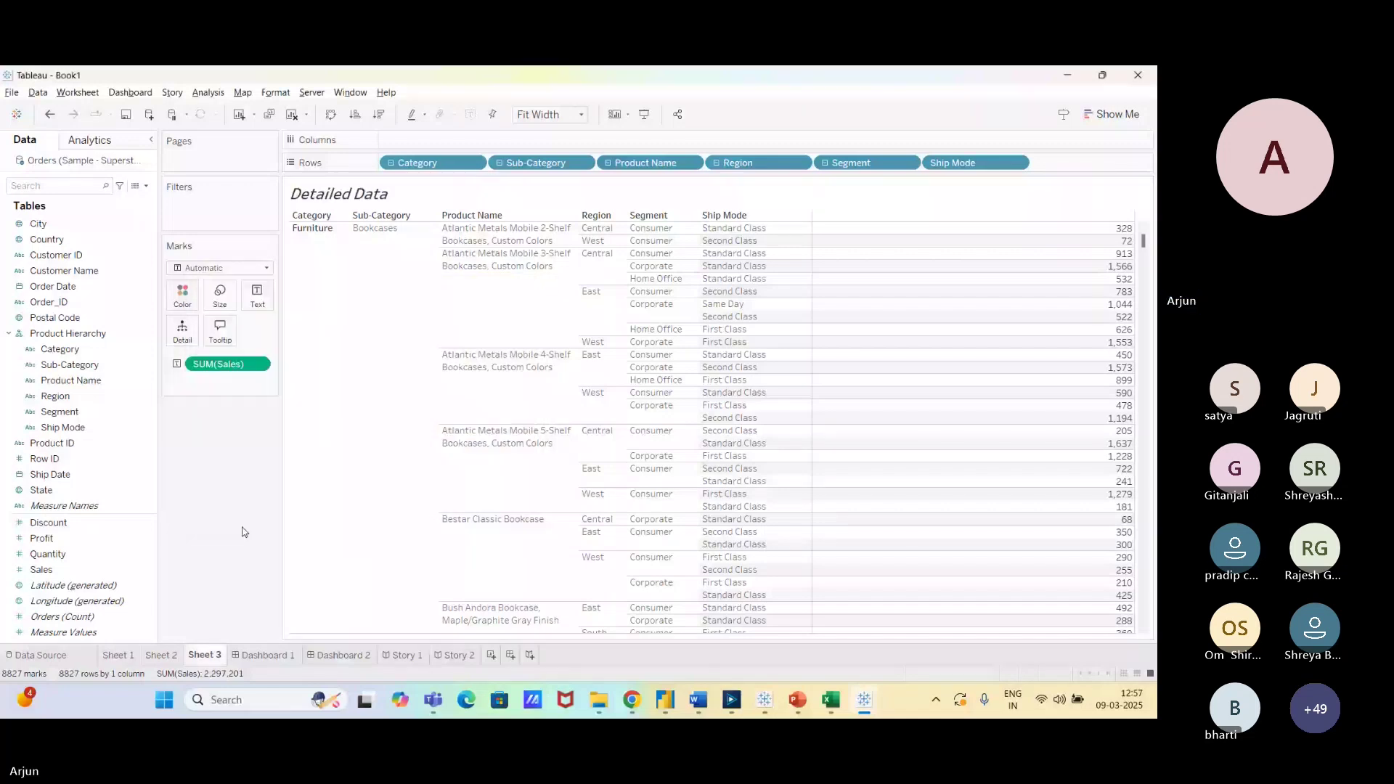
Rename Sheet 1 as "Profite by Category", reusing the text of its view title.
{"action": "left_click", "coordinate": [265, 655]}
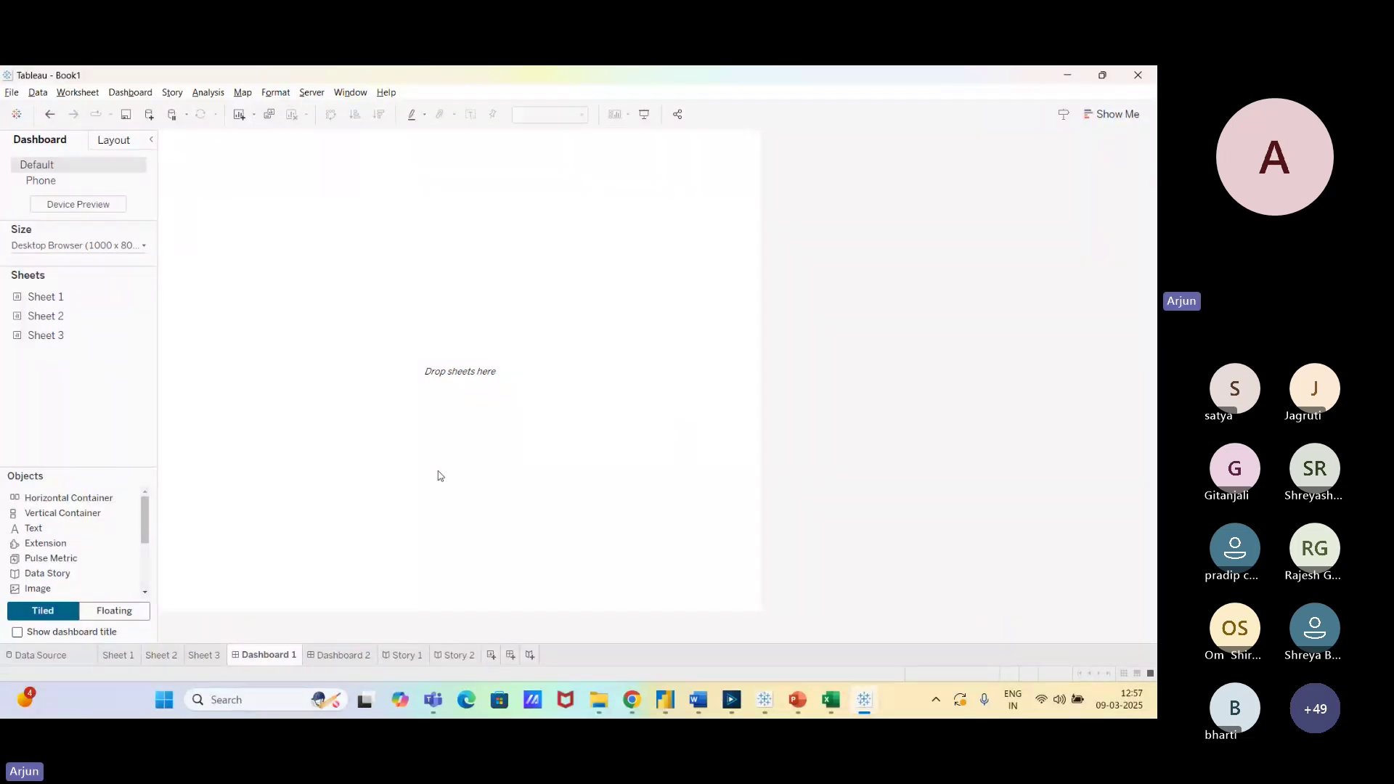
{"action": "mouse_move", "coordinate": [86, 315]}
{"action": "left_click", "coordinate": [118, 656]}
{"action": "double_click", "coordinate": [124, 657]}
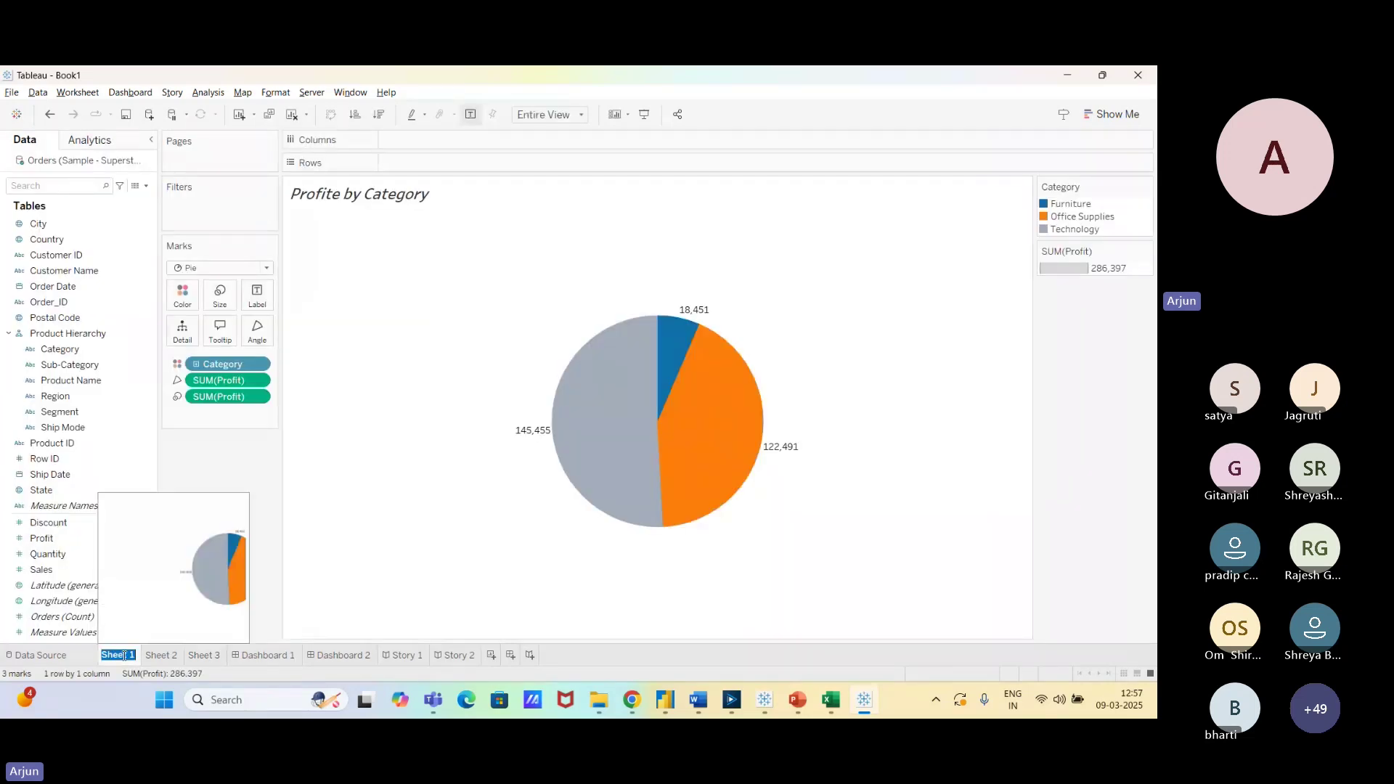
{"action": "left_click", "coordinate": [361, 204]}
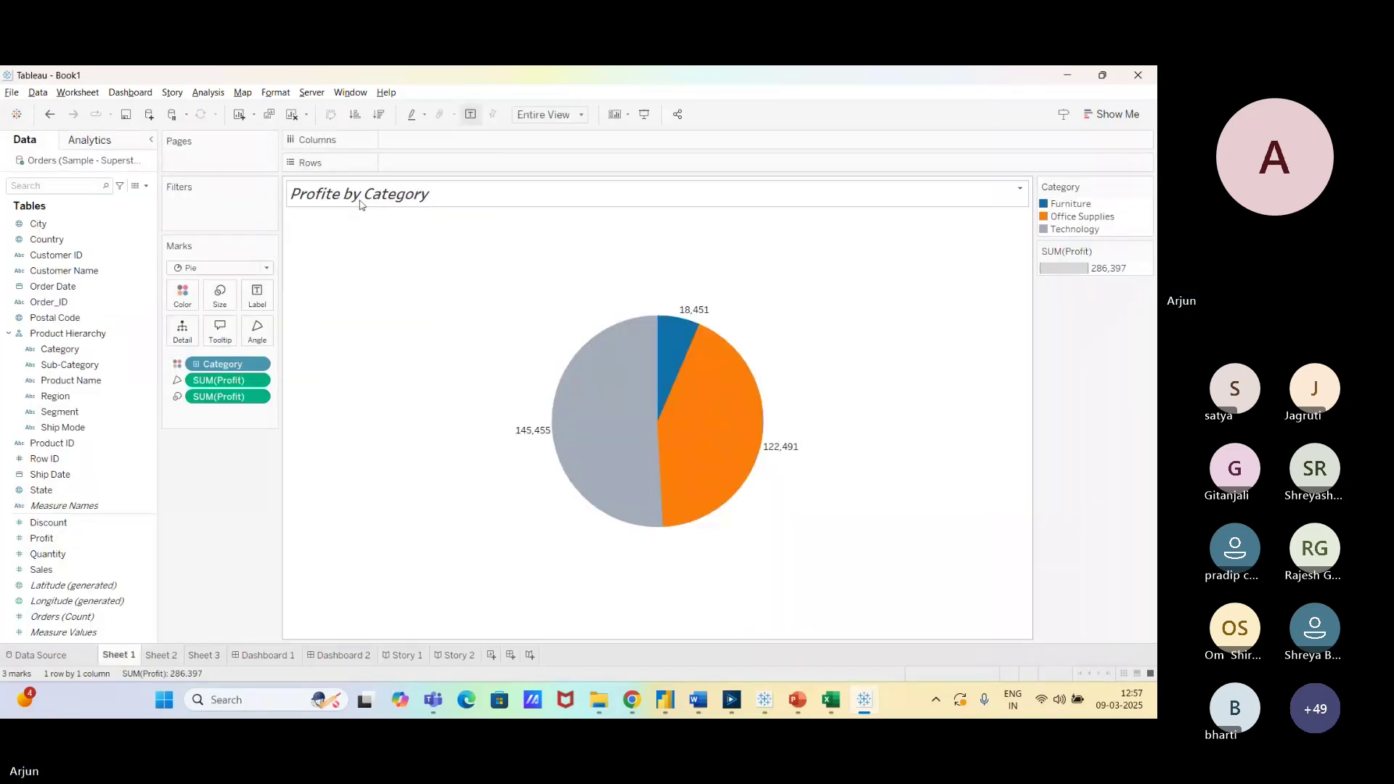
{"action": "double_click", "coordinate": [361, 205]}
{"action": "key", "text": "ctrl+c"}
{"action": "key", "text": "Return"}
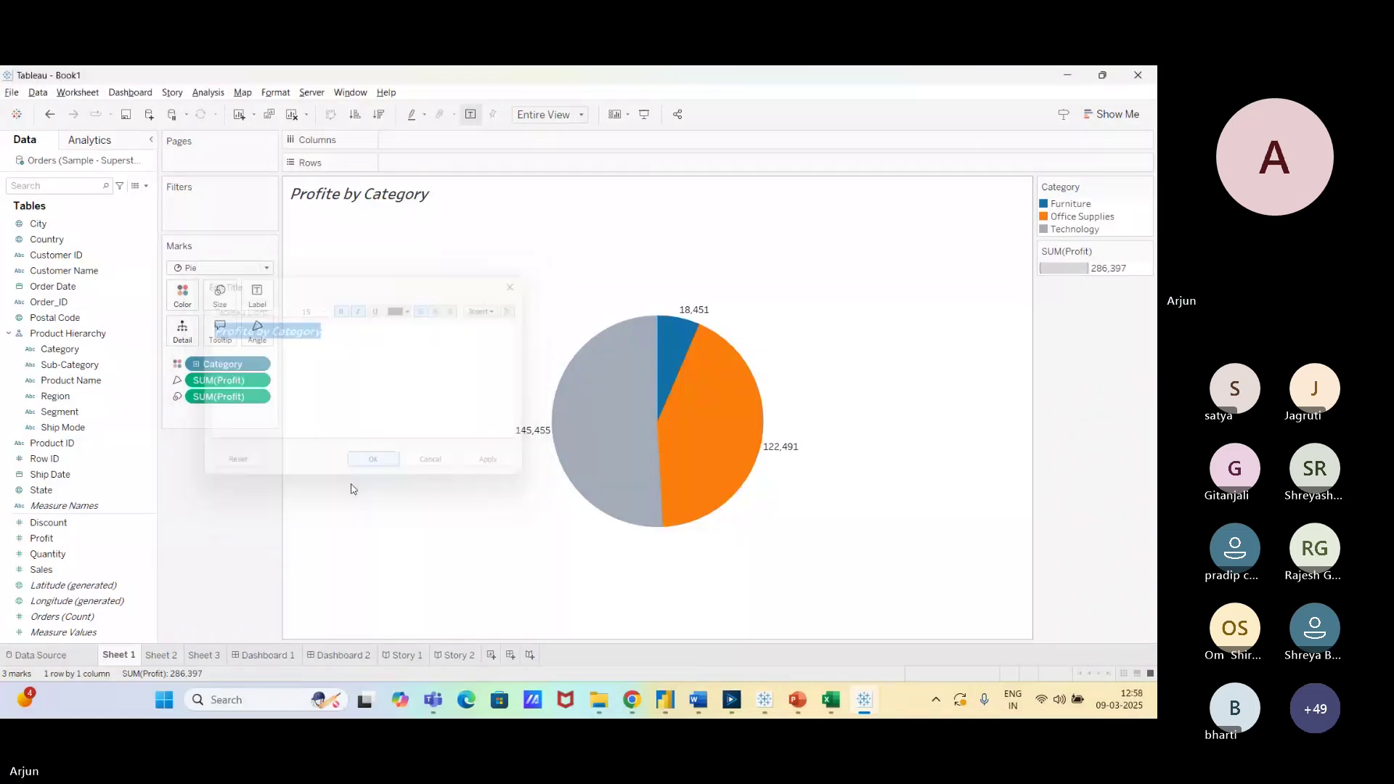
{"action": "double_click", "coordinate": [110, 655]}
{"action": "key", "text": "ctrl+v"}
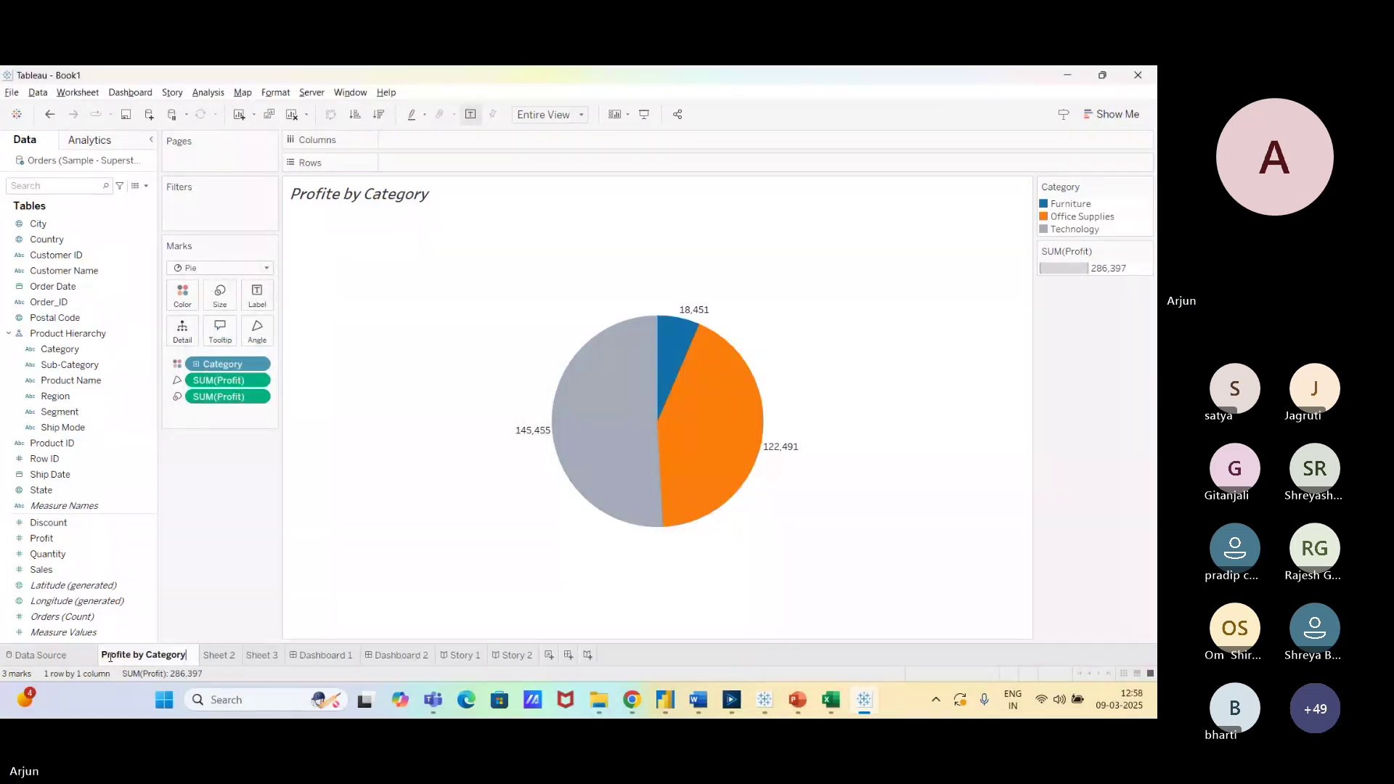
{"action": "key", "text": "Return"}
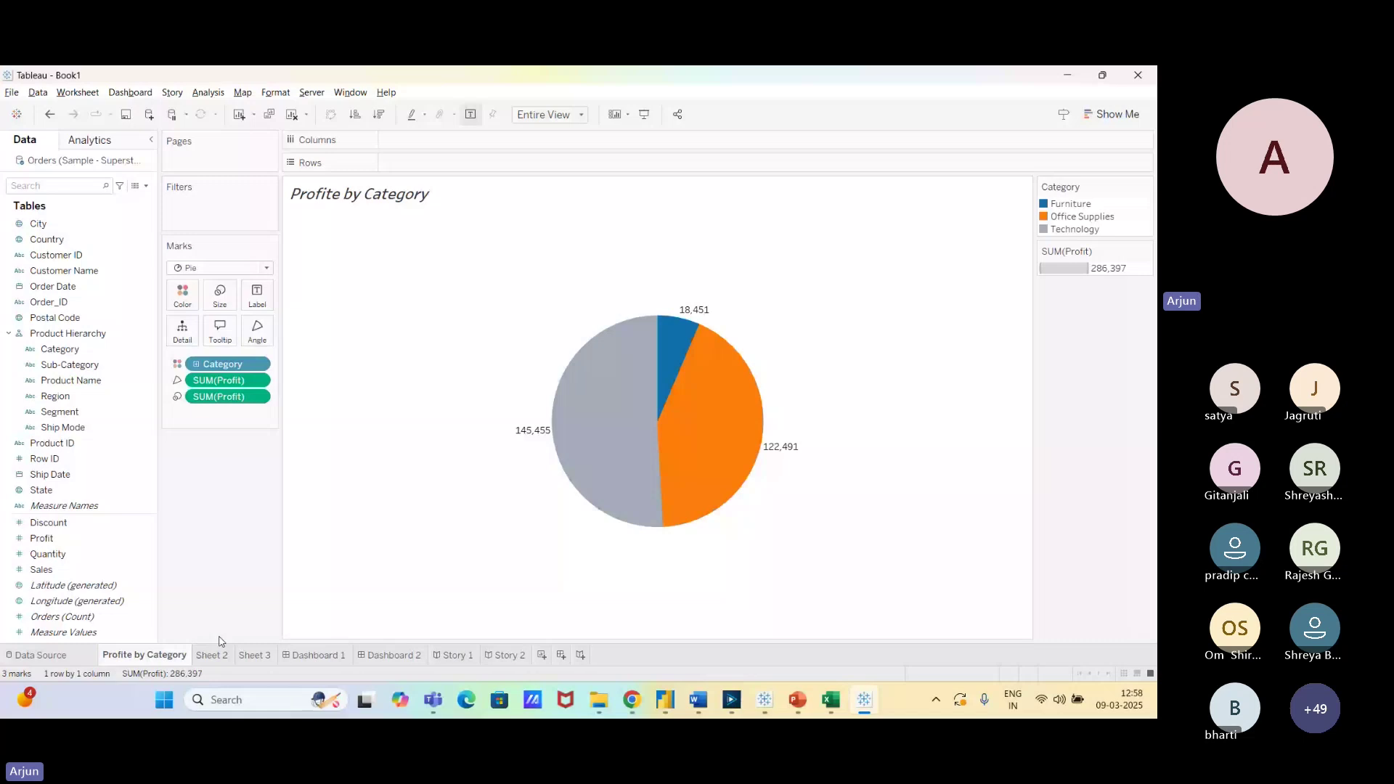
Rename Sheet 2 as "Sales by Sub-Category", reusing the text of its view title.
{"action": "left_click", "coordinate": [212, 654]}
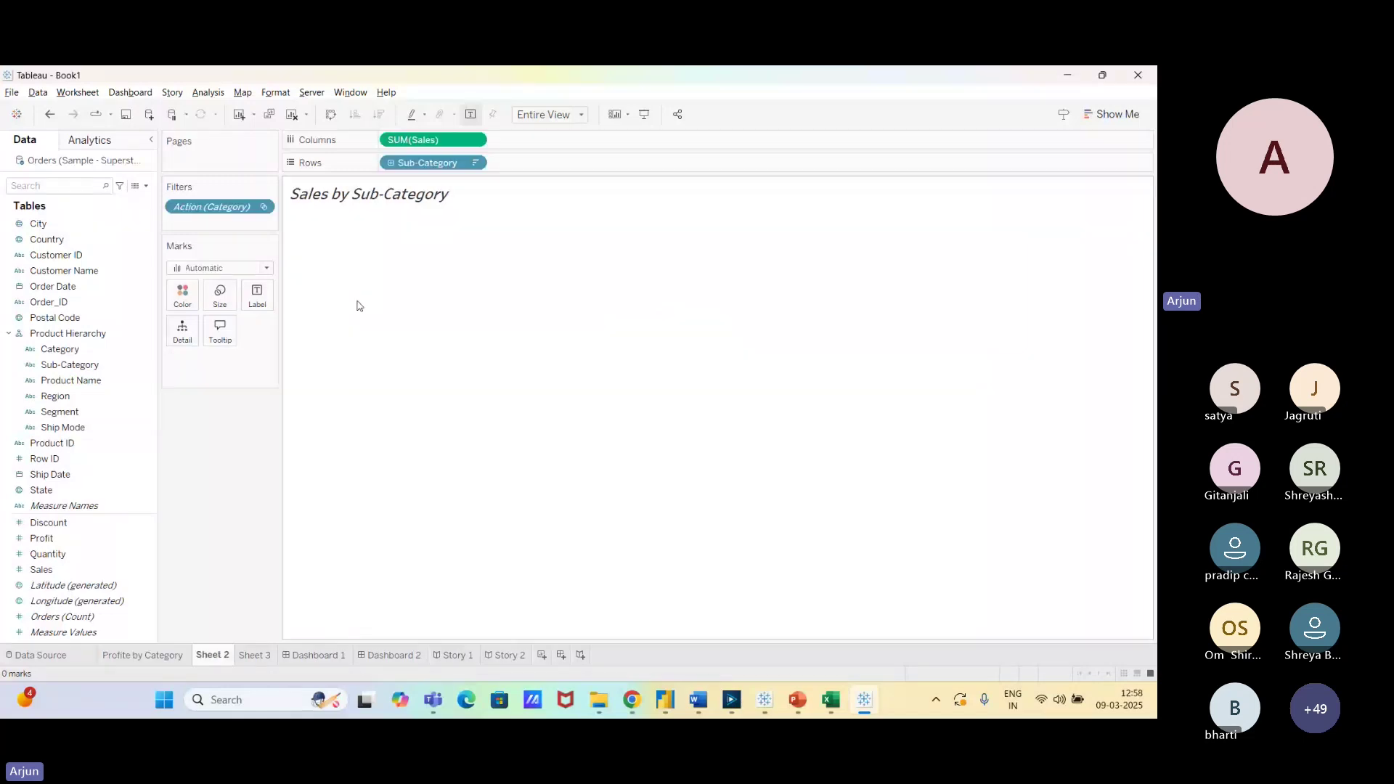
{"action": "double_click", "coordinate": [370, 194]}
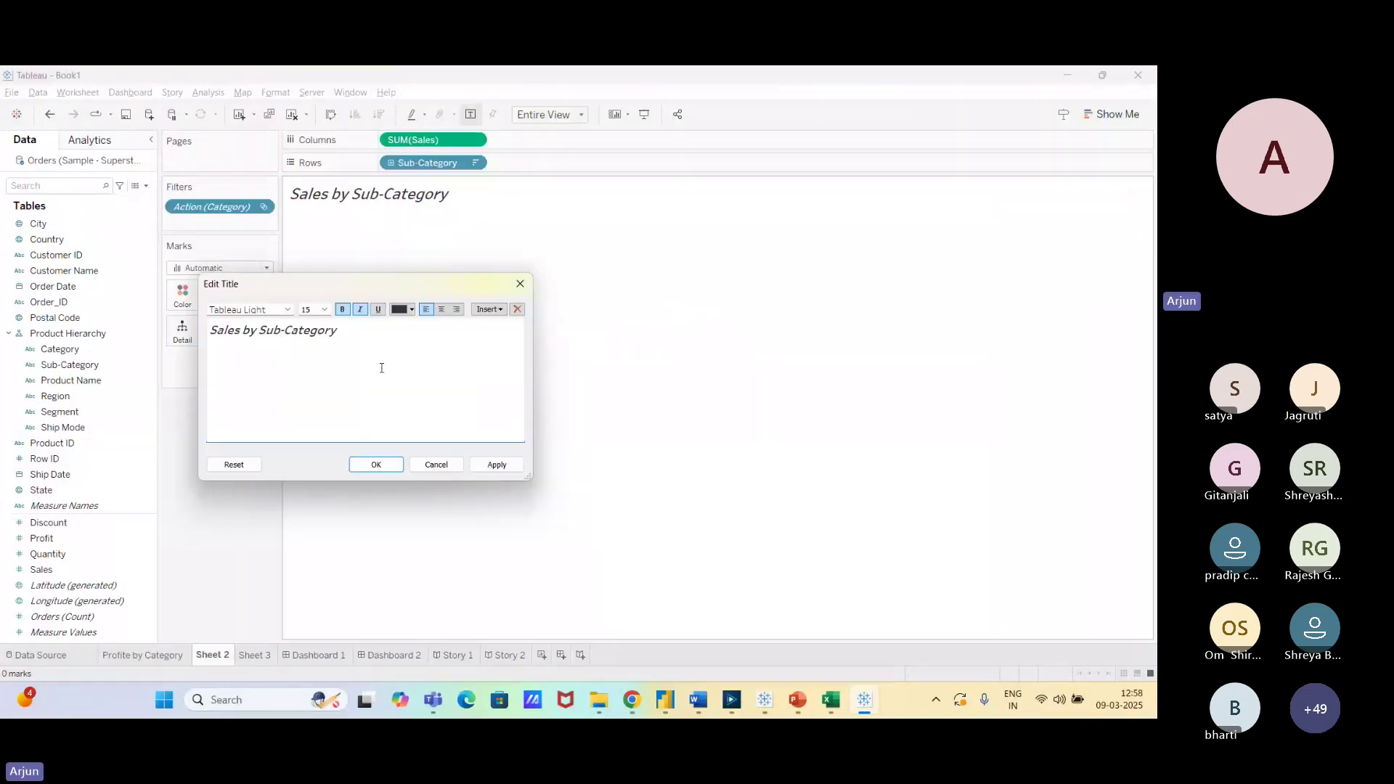
{"action": "key", "text": "ctrl+a"}
{"action": "key", "text": "ctrl+c"}
{"action": "left_click", "coordinate": [359, 466]}
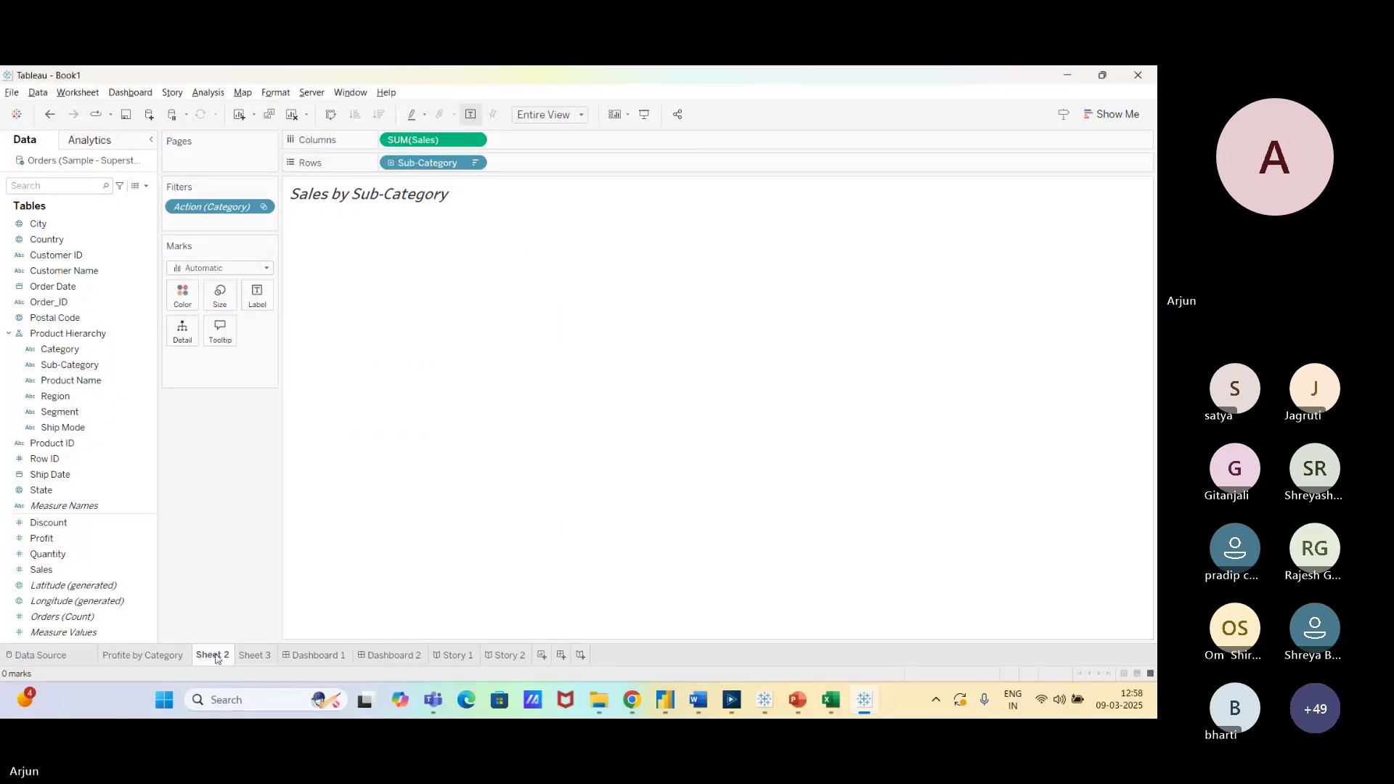
{"action": "double_click", "coordinate": [214, 656]}
{"action": "key", "text": "ctrl+v"}
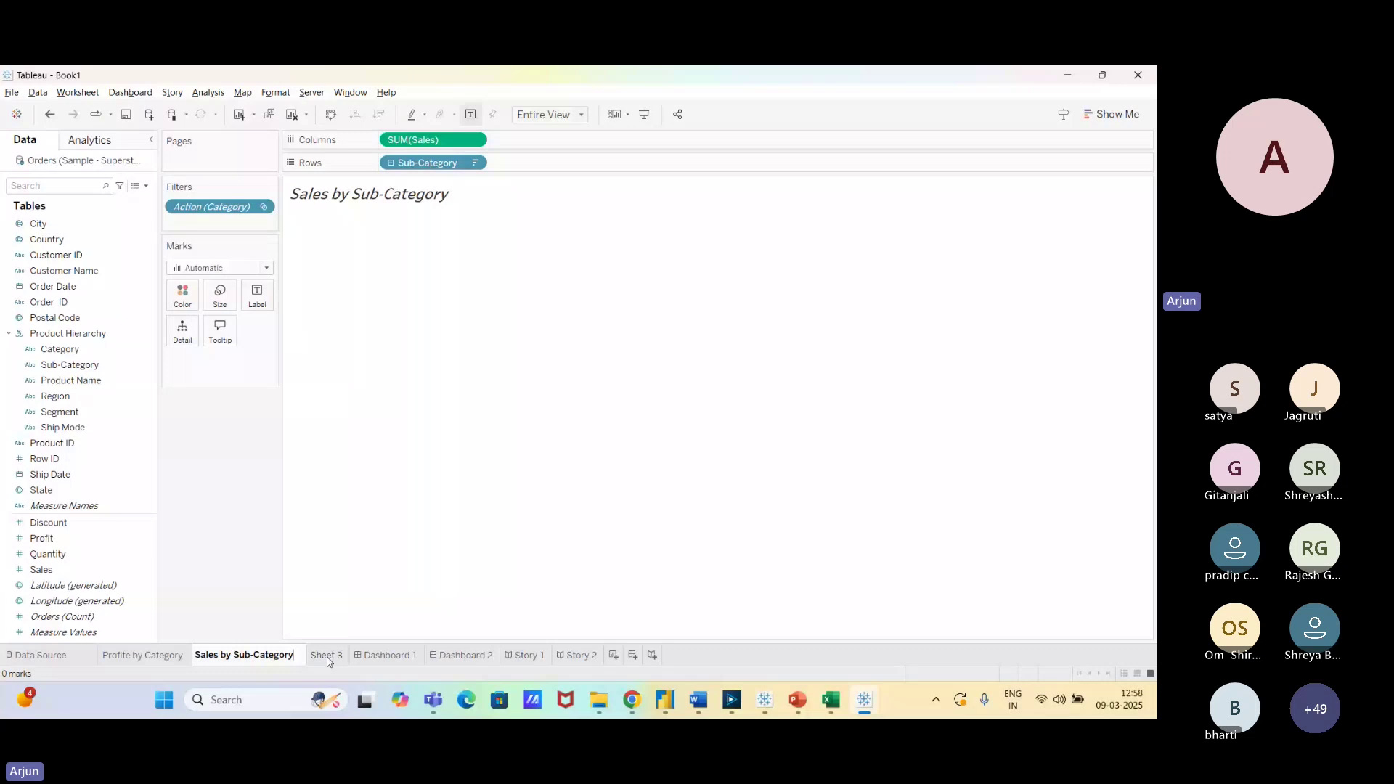
Rename Sheet 3 as "Detailed Data", reusing the text of its view title.
{"action": "left_click", "coordinate": [326, 656]}
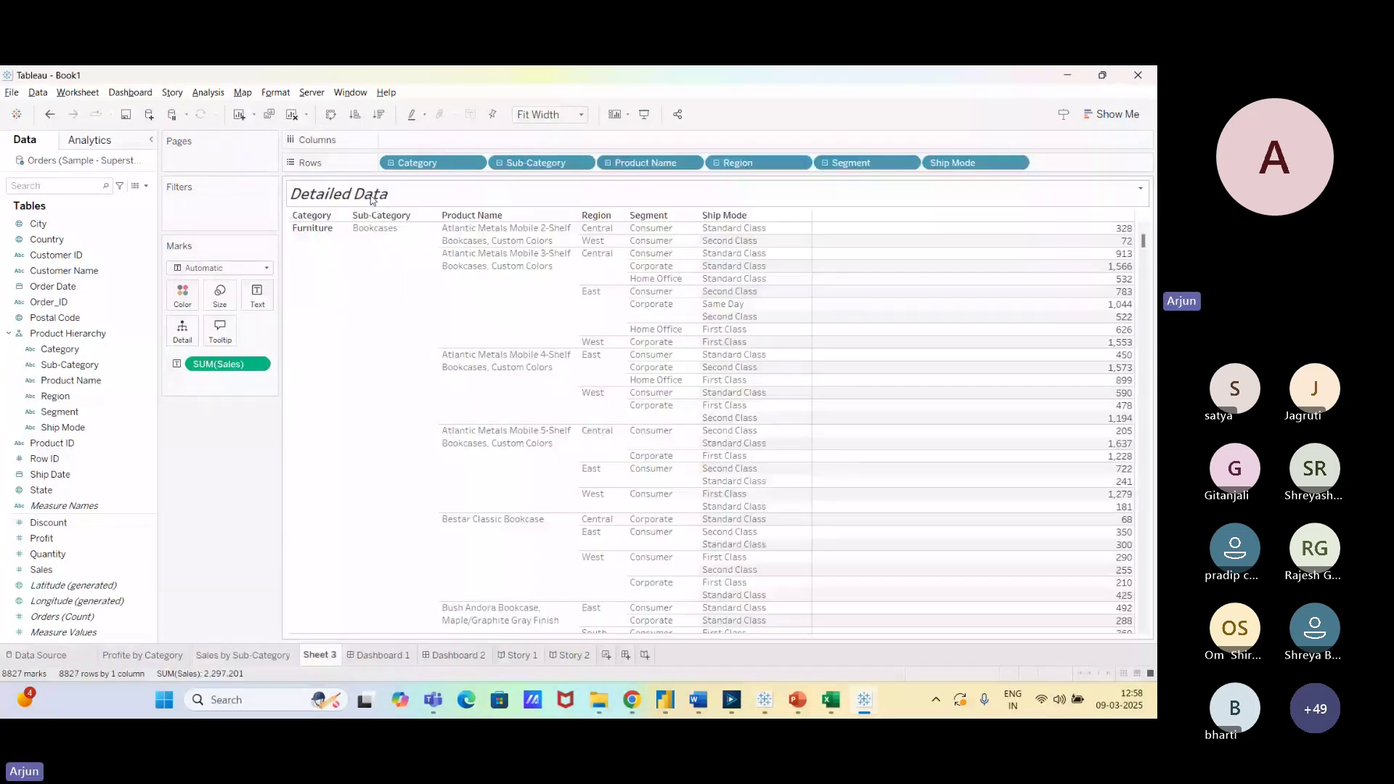
{"action": "double_click", "coordinate": [371, 194]}
{"action": "key", "text": "ctrl+c"}
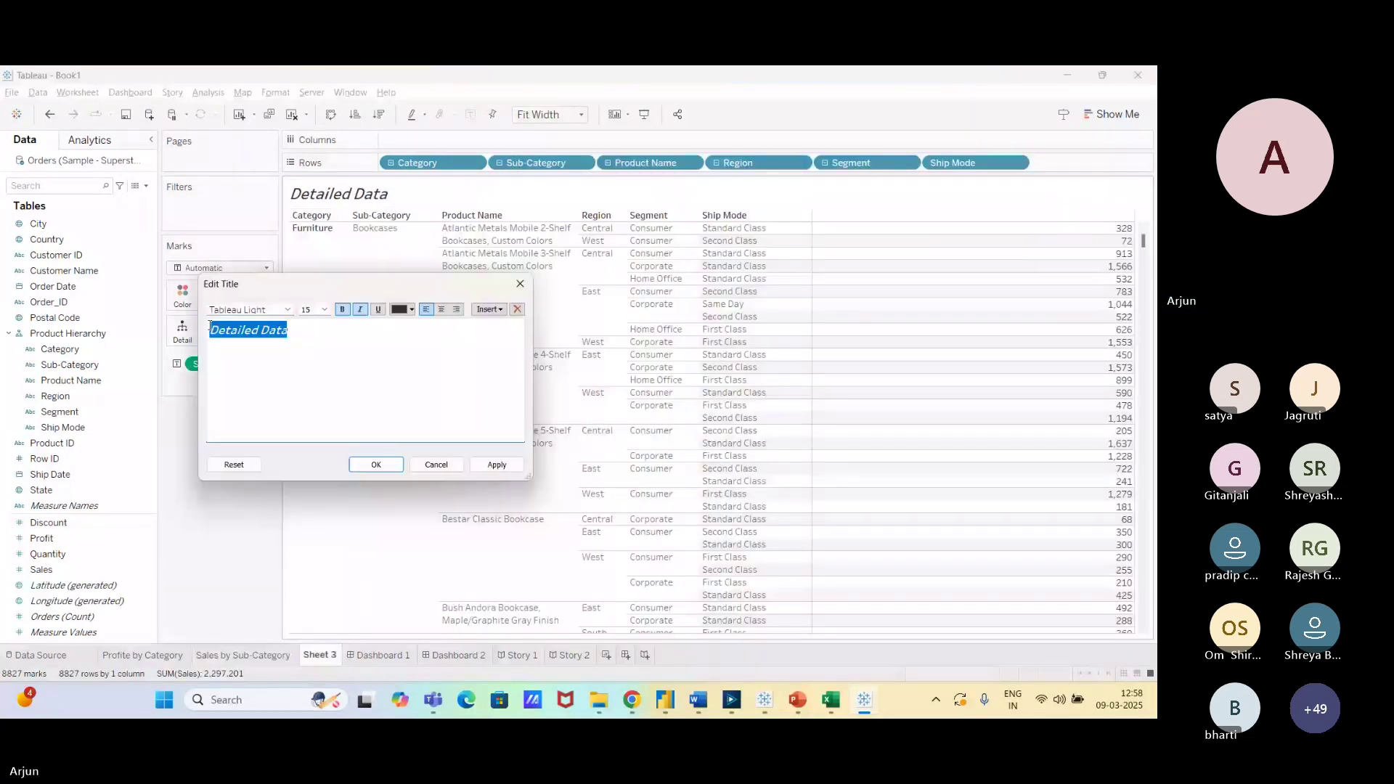
{"action": "key", "text": "Return"}
{"action": "left_click", "coordinate": [314, 611]}
{"action": "key", "text": "ctrl+v"}
Set Dashboard 1's fixed width to 1500 px and lay out all three sheets, with Detailed Data below the pie chart and Sales by Sub-Category beside them.
{"action": "left_click", "coordinate": [410, 655]}
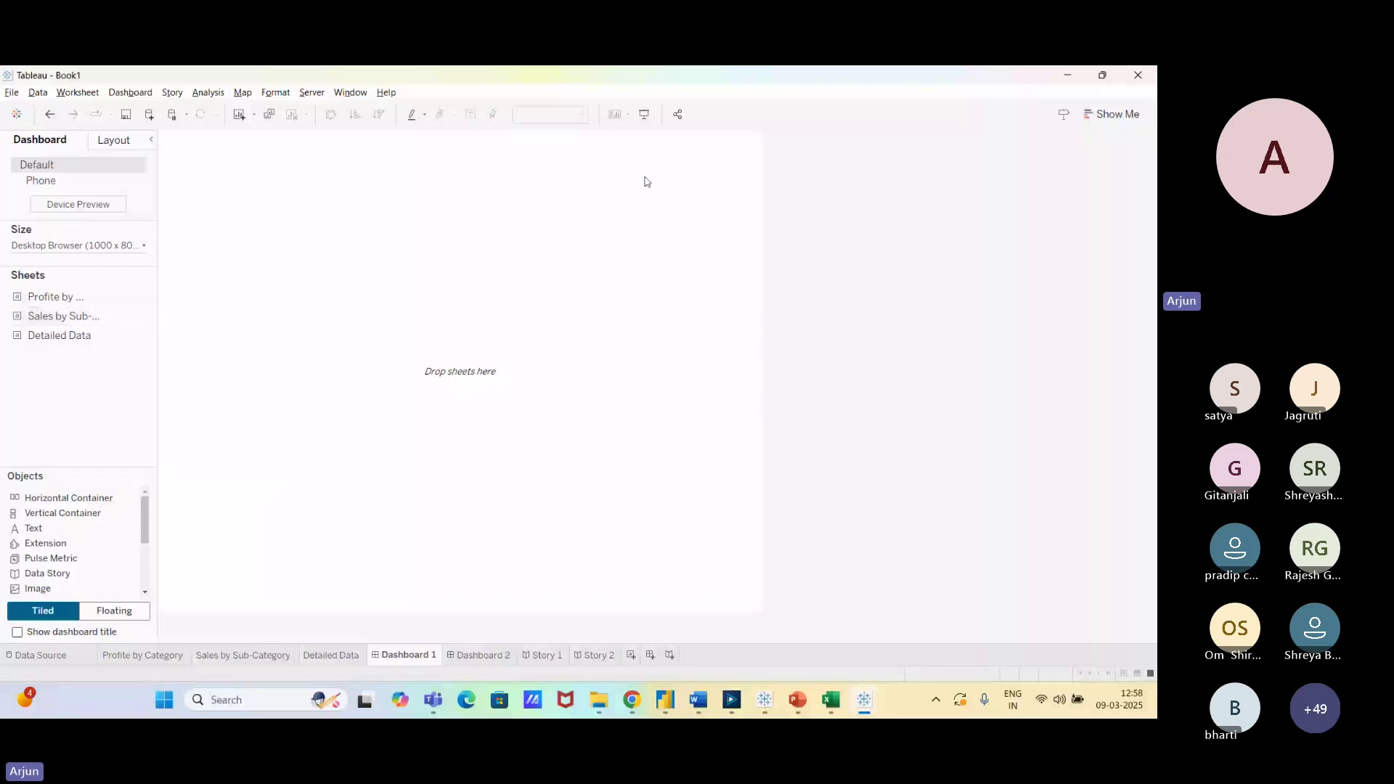
{"action": "left_click", "coordinate": [107, 247]}
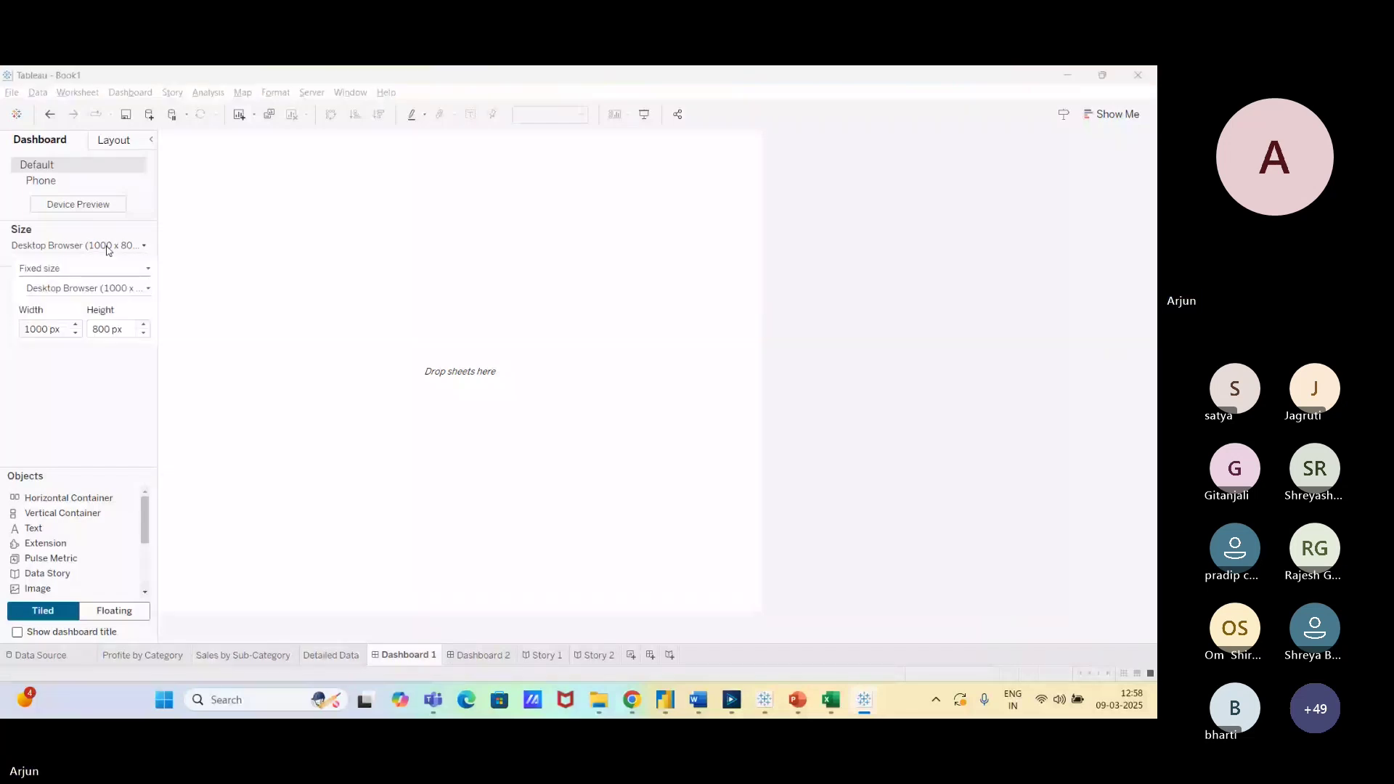
{"action": "left_click", "coordinate": [48, 233]}
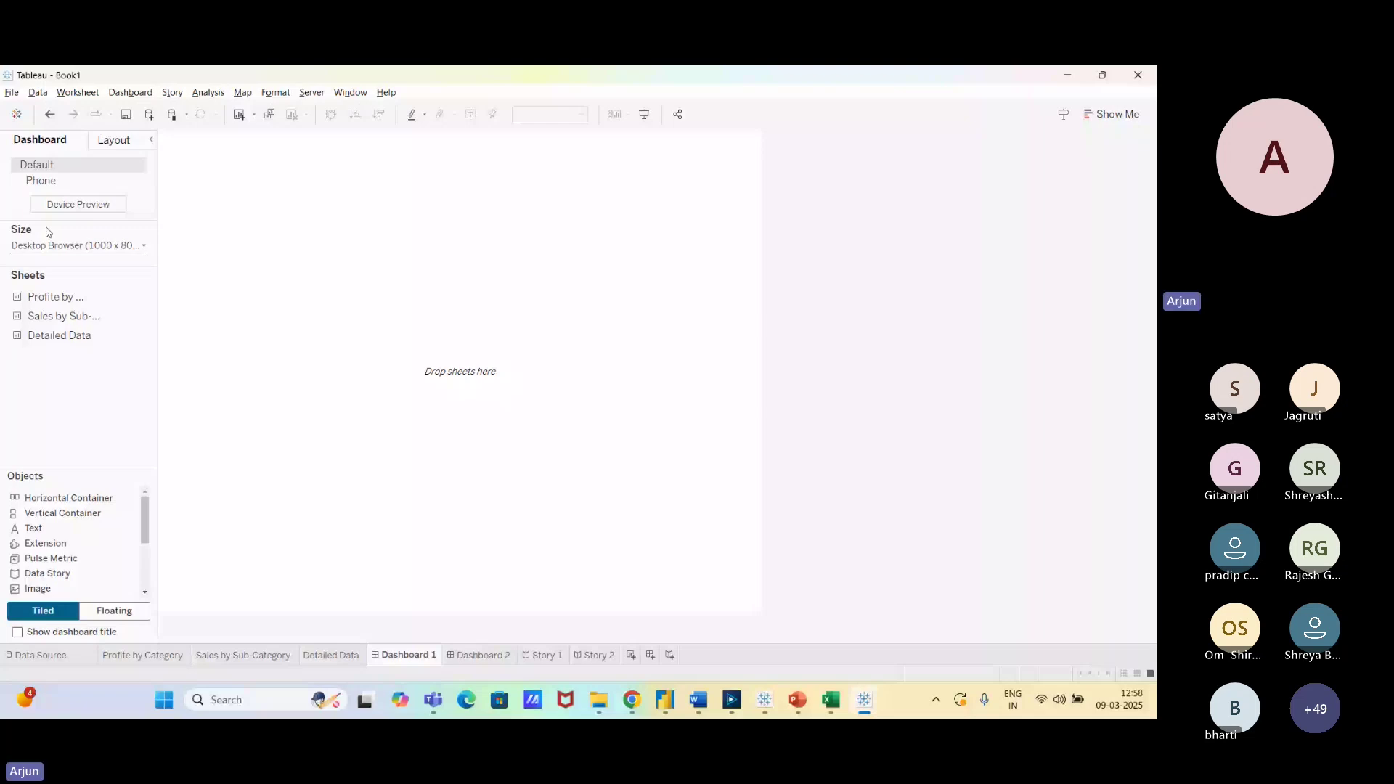
{"action": "left_click", "coordinate": [58, 244]}
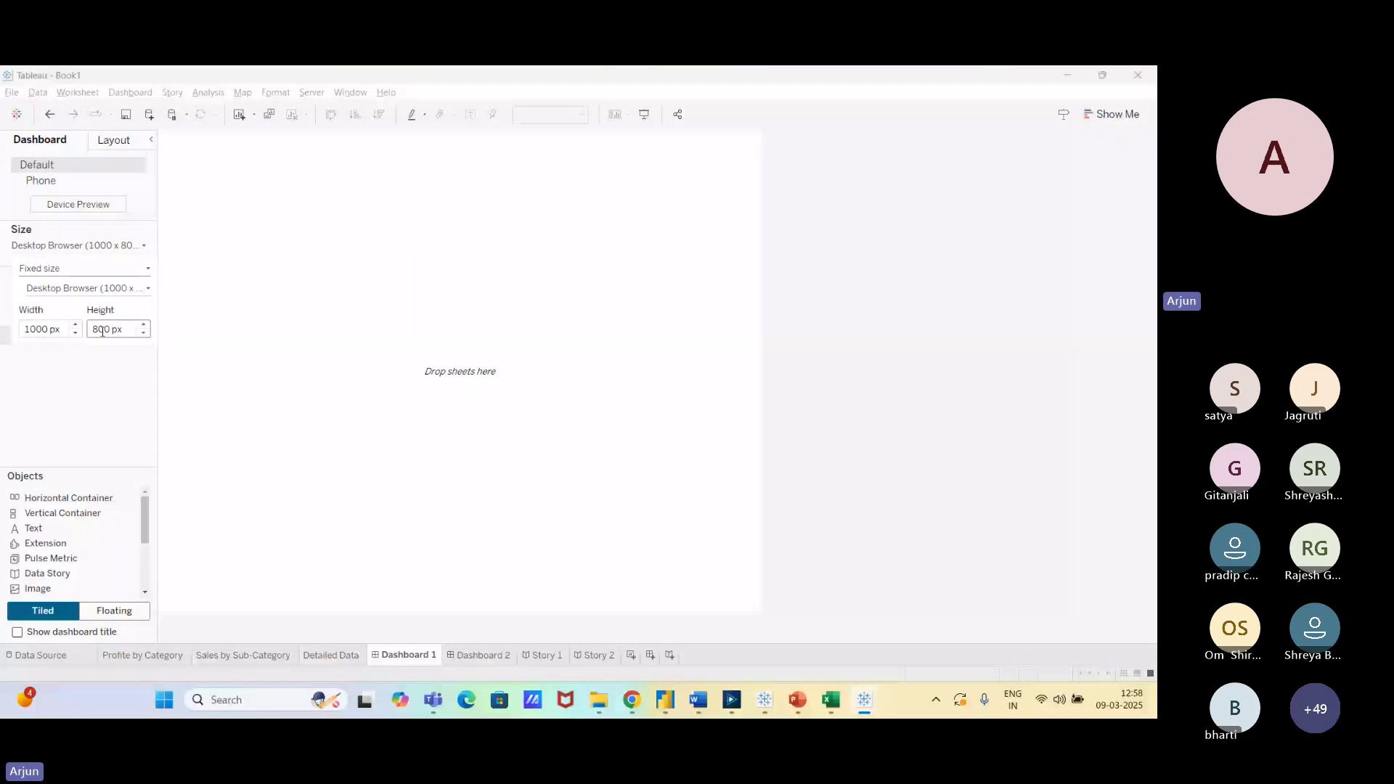
{"action": "left_click", "coordinate": [36, 329]}
{"action": "key", "text": "BackSpace"}
{"action": "type", "text": "5"}
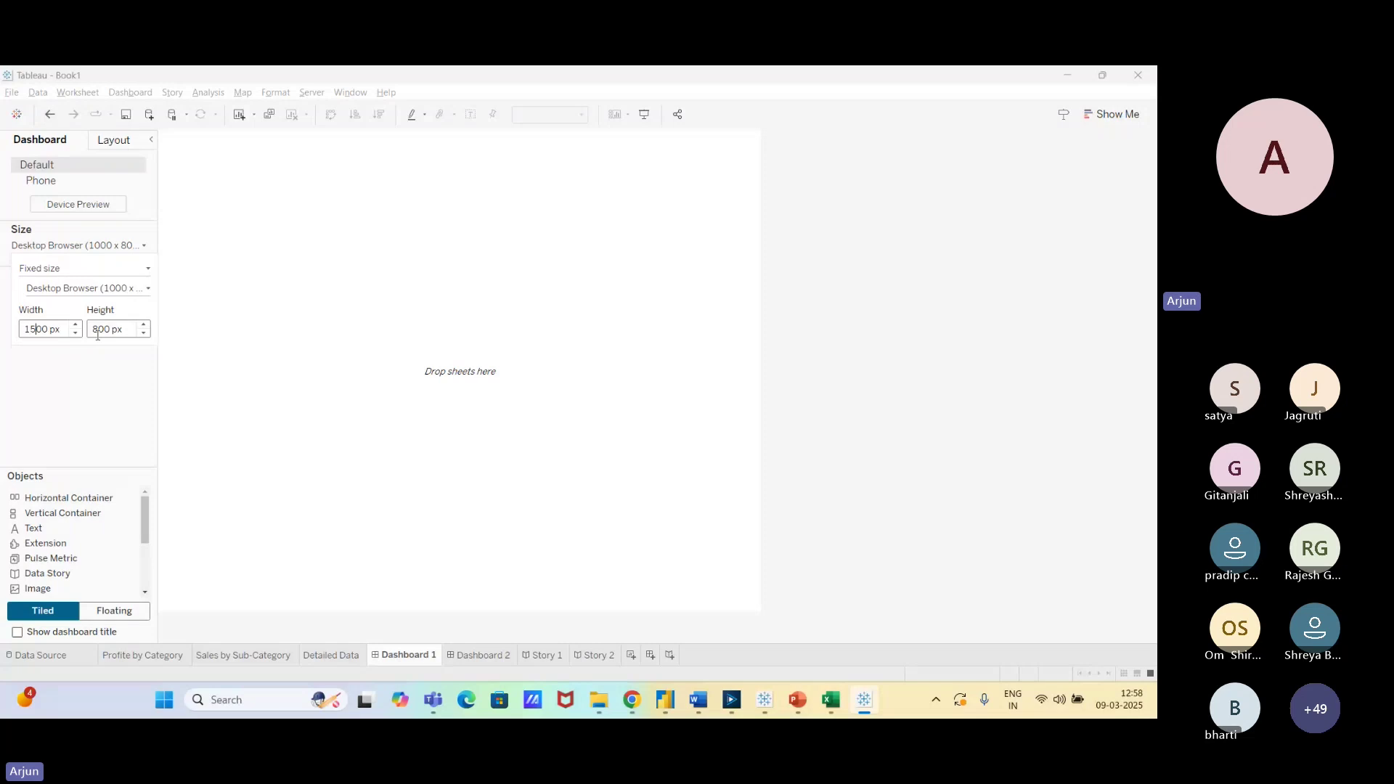
{"action": "key", "text": "Return"}
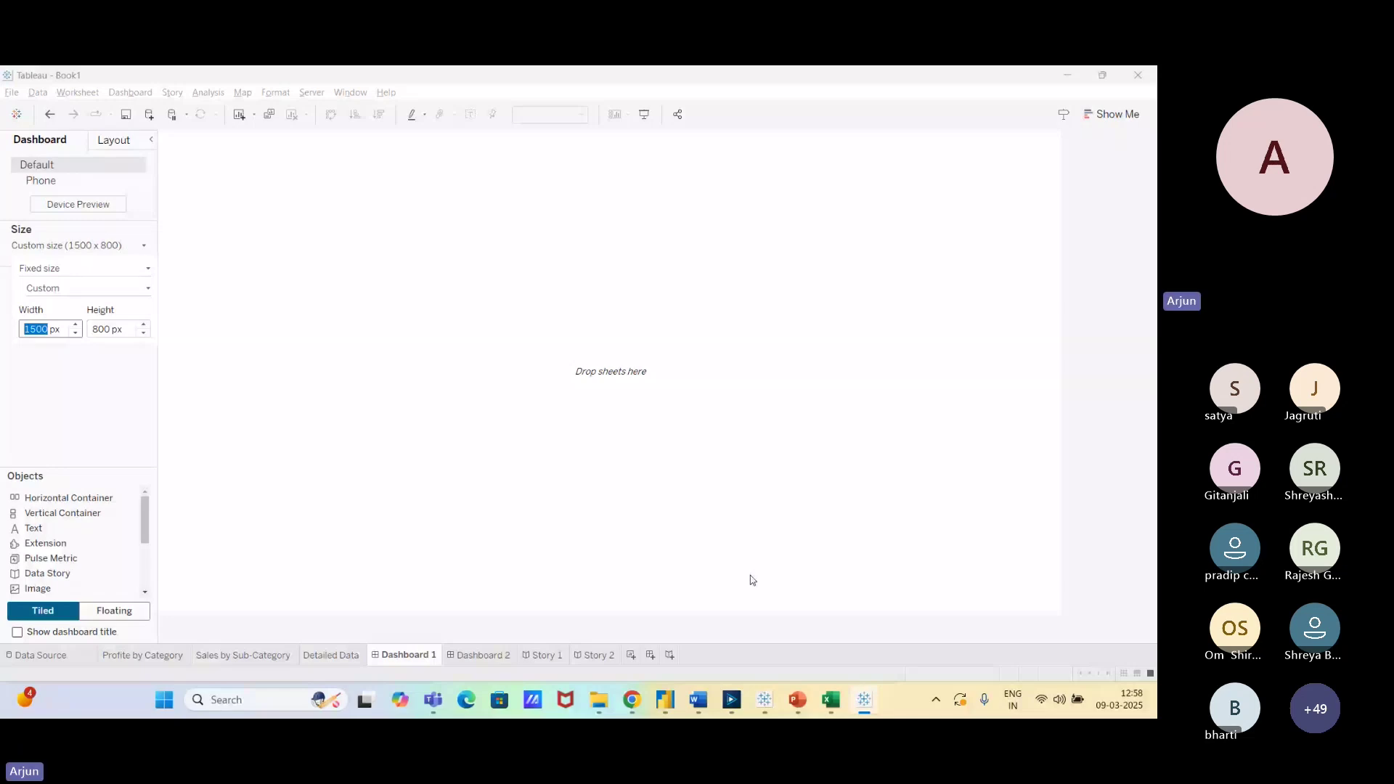
{"action": "left_click", "coordinate": [143, 400]}
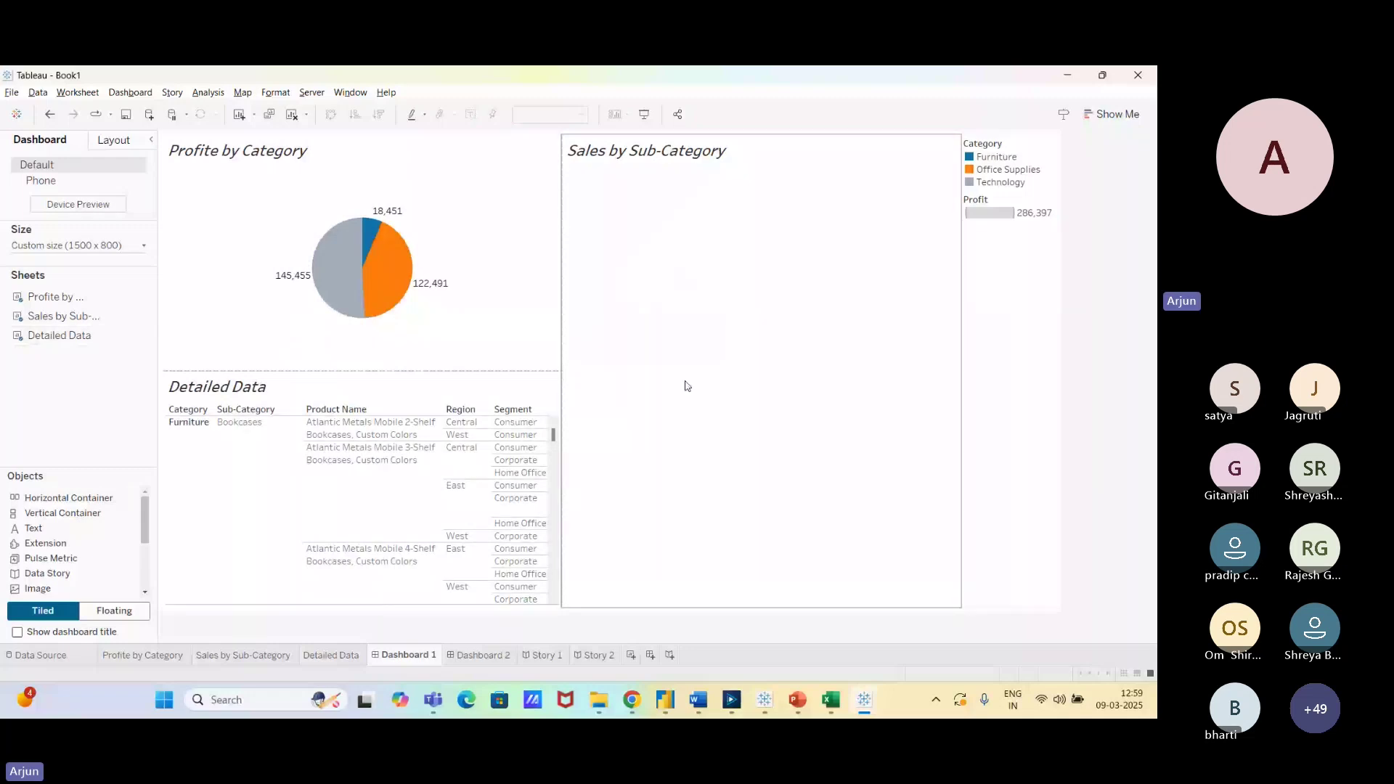
Remove the Action (Category) filter from the Sales by Sub-Category worksheet and return to Dashboard 1.
{"action": "left_click", "coordinate": [244, 655]}
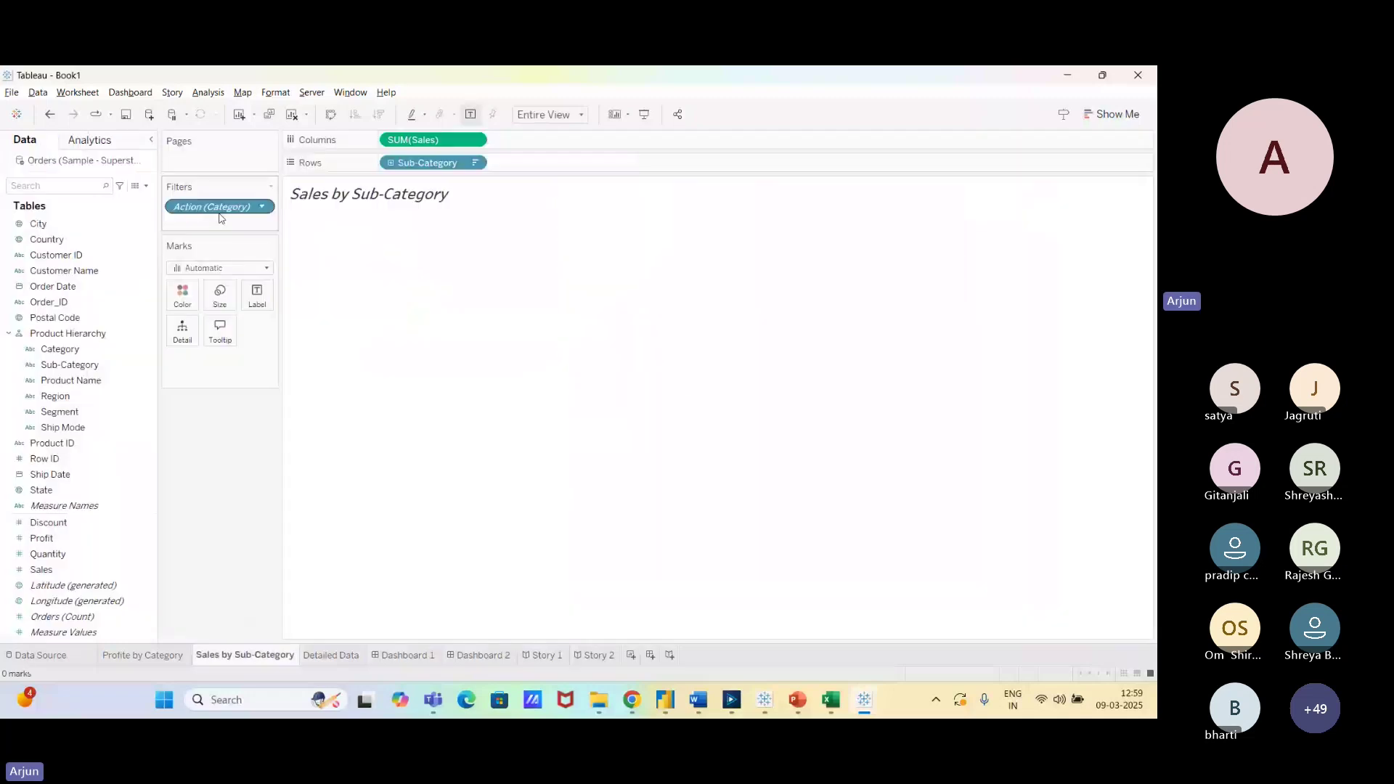
{"action": "left_click_drag", "start_coordinate": [220, 212], "coordinate": [200, 452]}
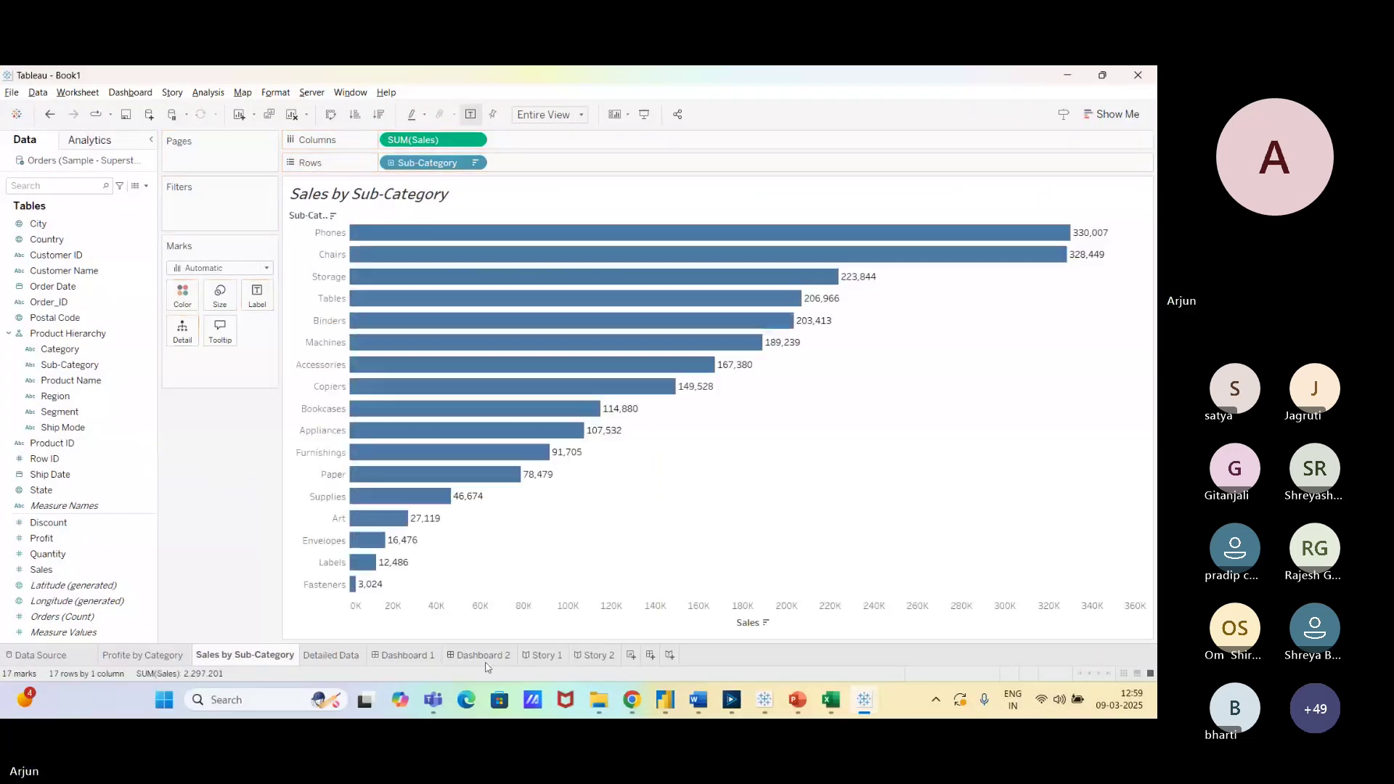
{"action": "left_click", "coordinate": [398, 660]}
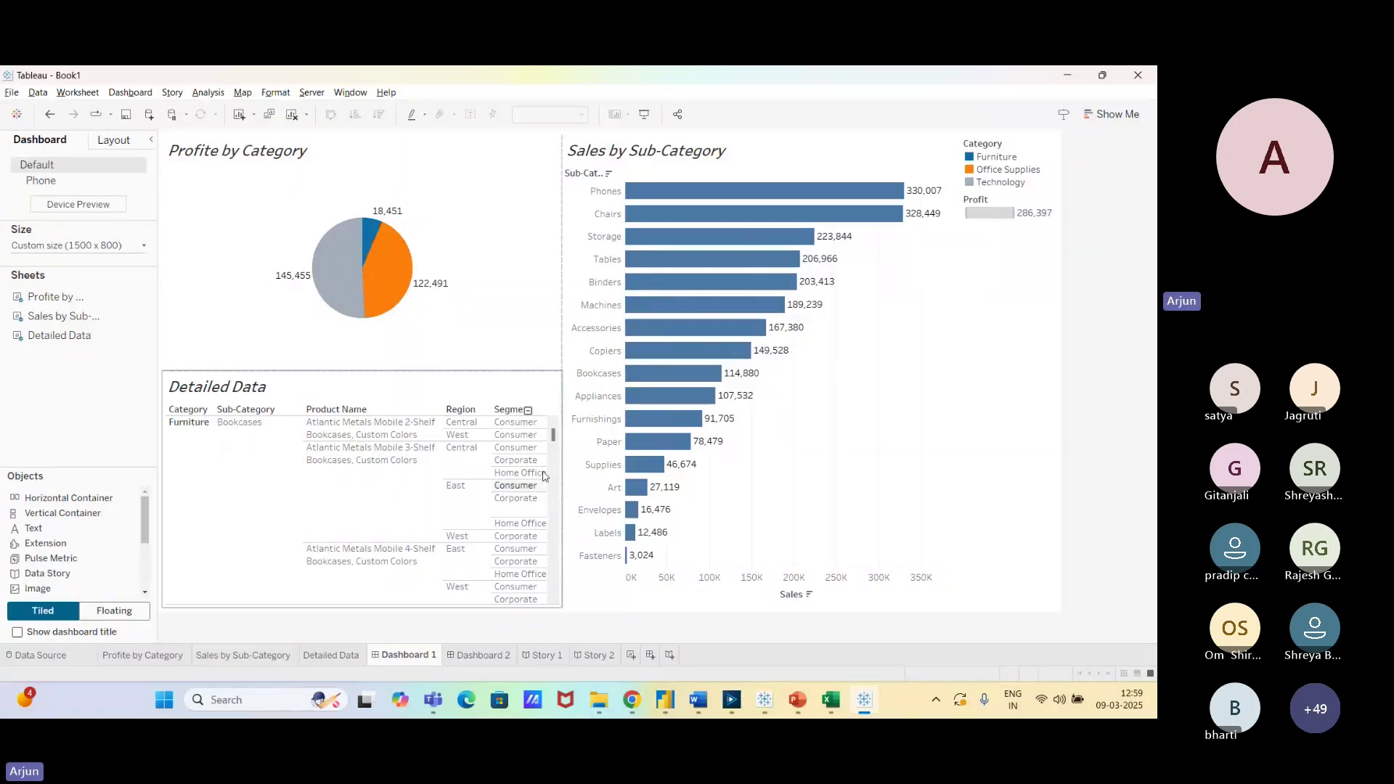
Clear Dashboard 1 by removing the Profite by Category, Sales by Sub-Category and Detailed Data sheets.
{"action": "left_click", "coordinate": [517, 207]}
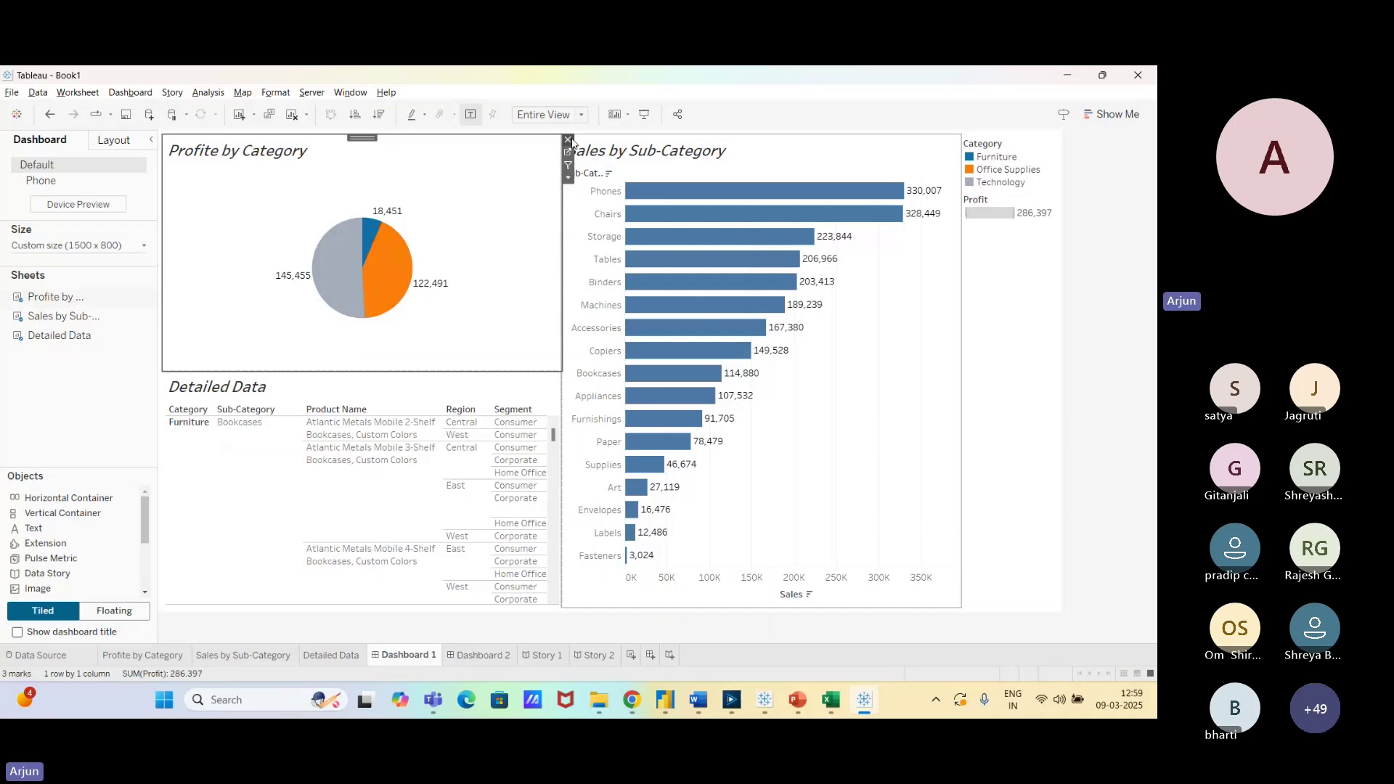
{"action": "left_click", "coordinate": [568, 139]}
{"action": "left_click", "coordinate": [958, 140]}
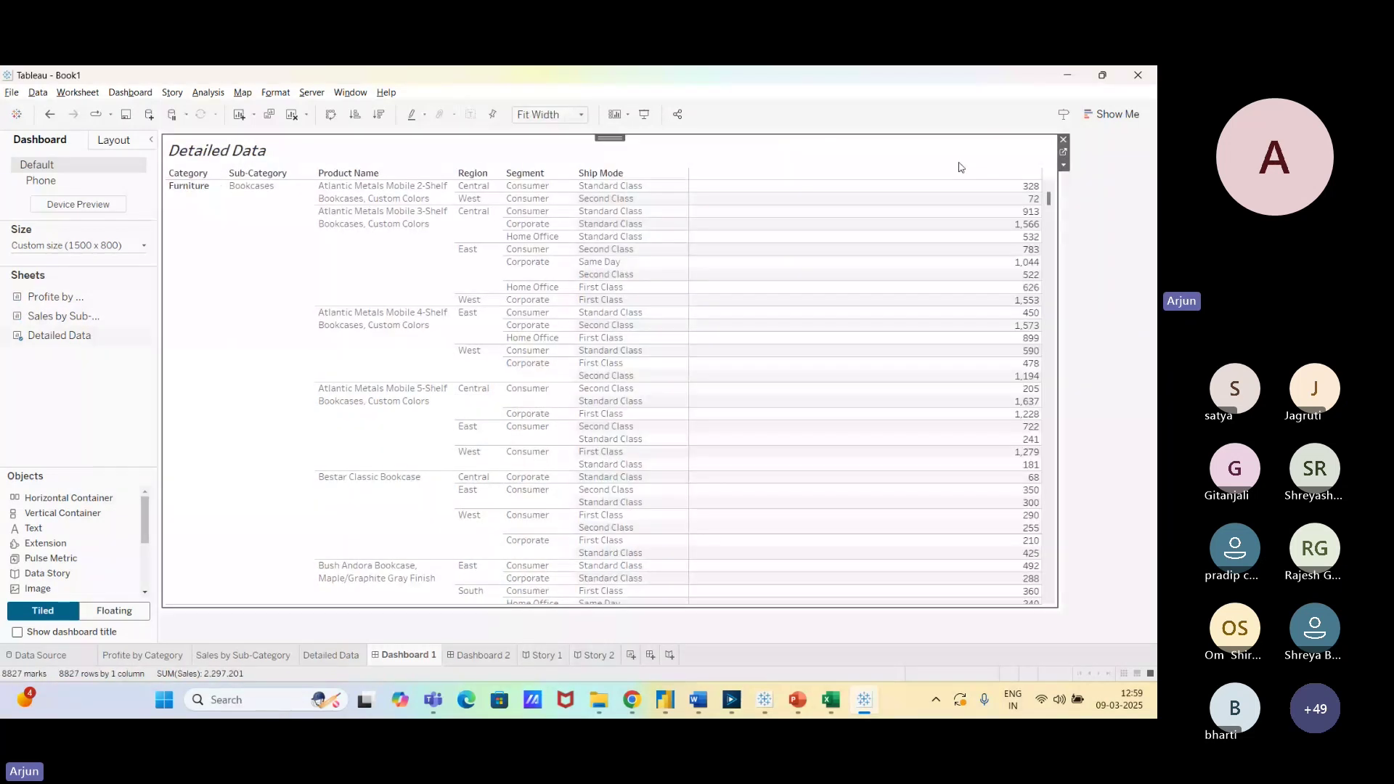
{"action": "key", "text": "Delete"}
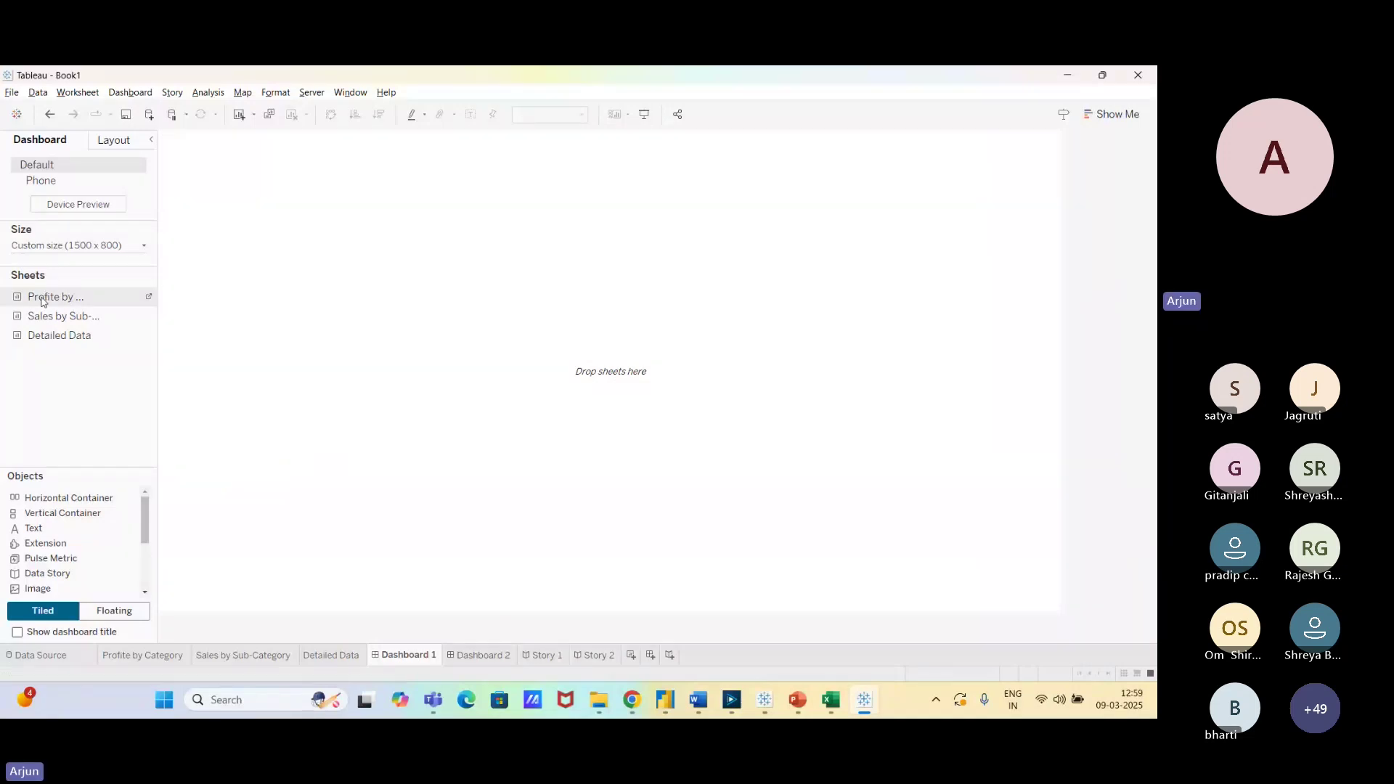
Add the Profite by Category, Sales by Sub-Category and Detailed Data sheets to the empty dashboard.
{"action": "double_click", "coordinate": [42, 298]}
{"action": "double_click", "coordinate": [41, 319]}
{"action": "double_click", "coordinate": [42, 337]}
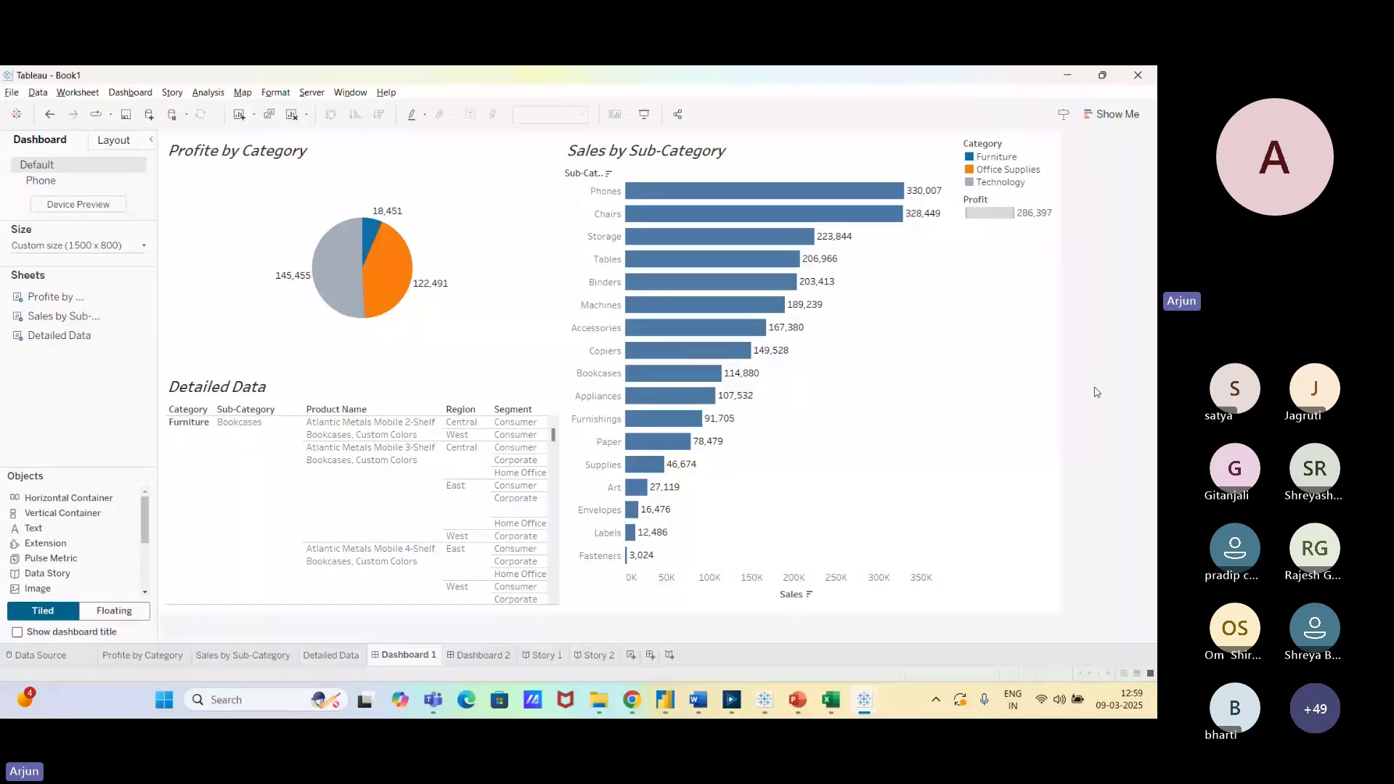
Remove the bar chart, the detailed table and the pie chart from Dashboard 1.
{"action": "left_click", "coordinate": [872, 248]}
{"action": "key", "text": "Delete"}
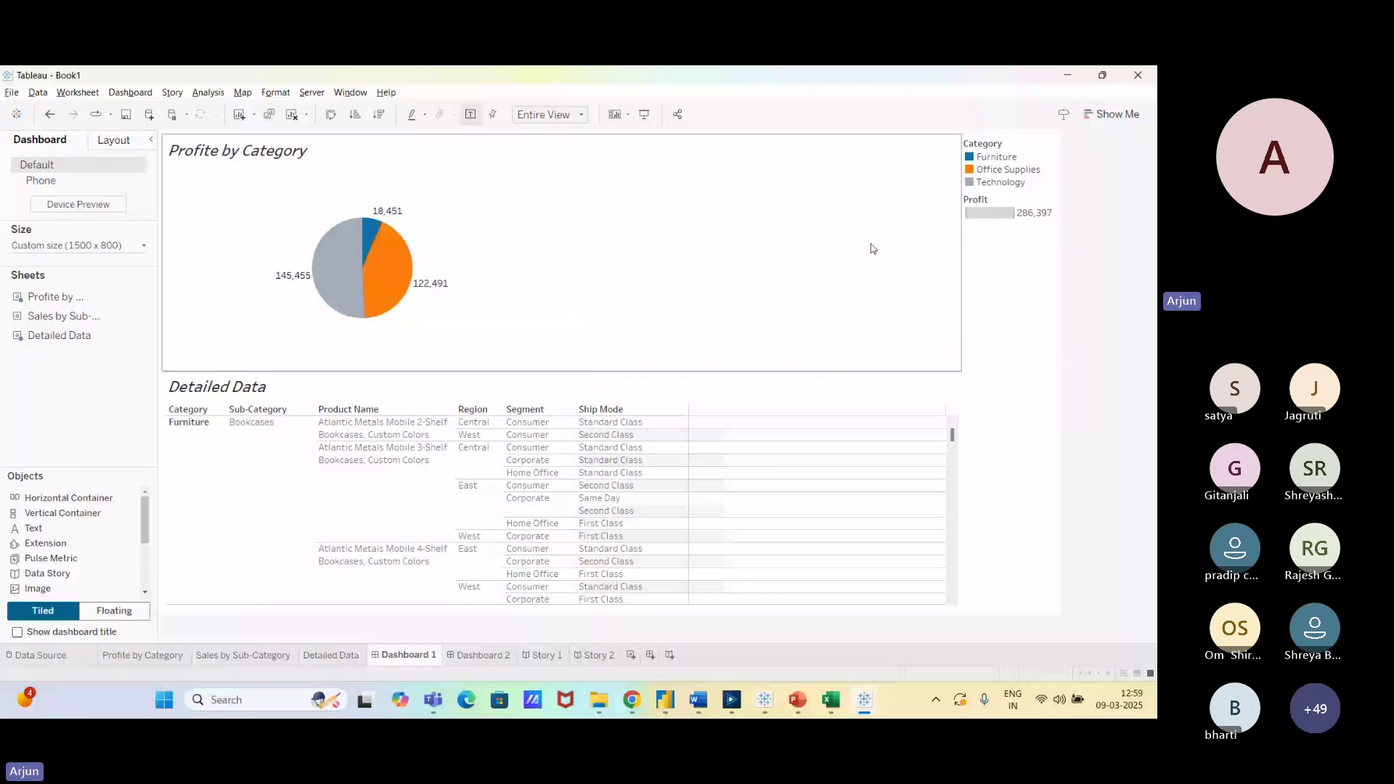
{"action": "key", "text": "Delete"}
{"action": "left_click", "coordinate": [897, 232]}
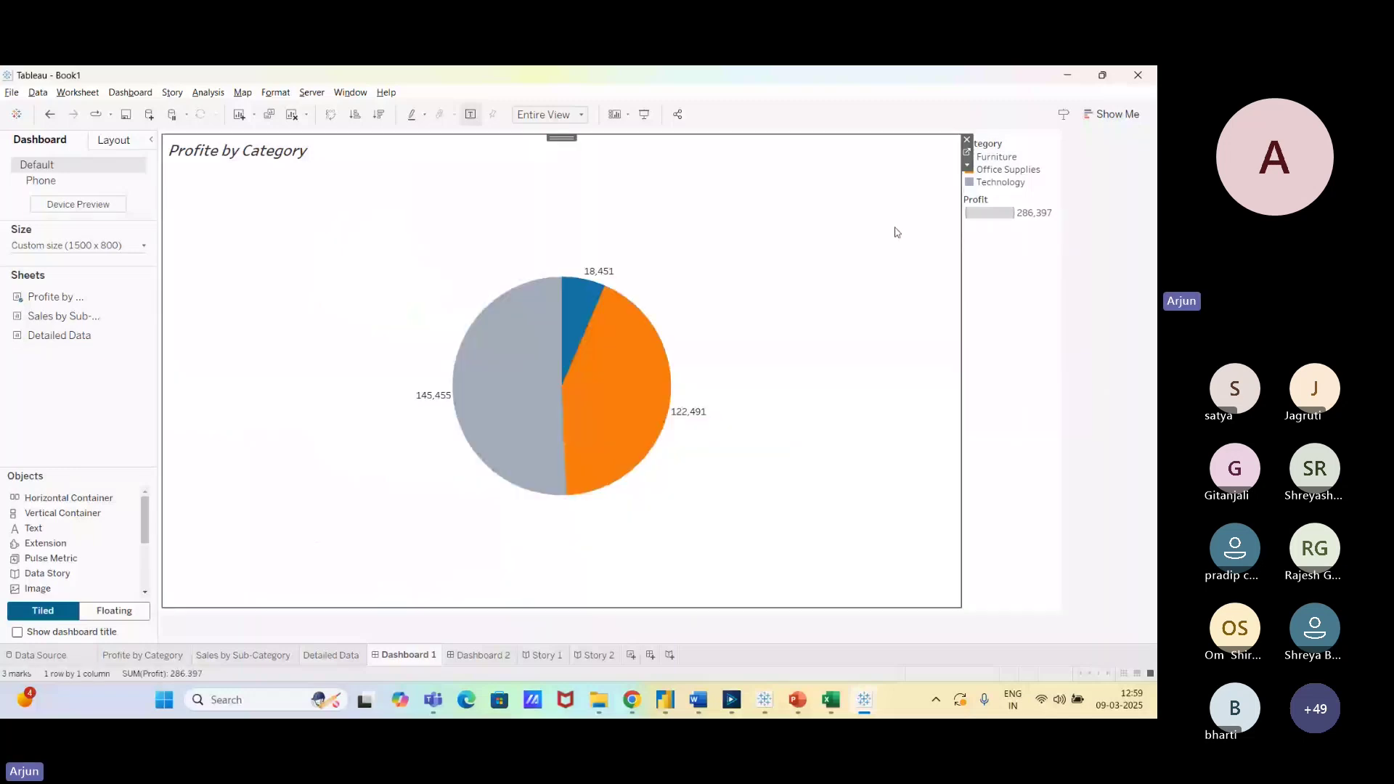
{"action": "key", "text": "Delete"}
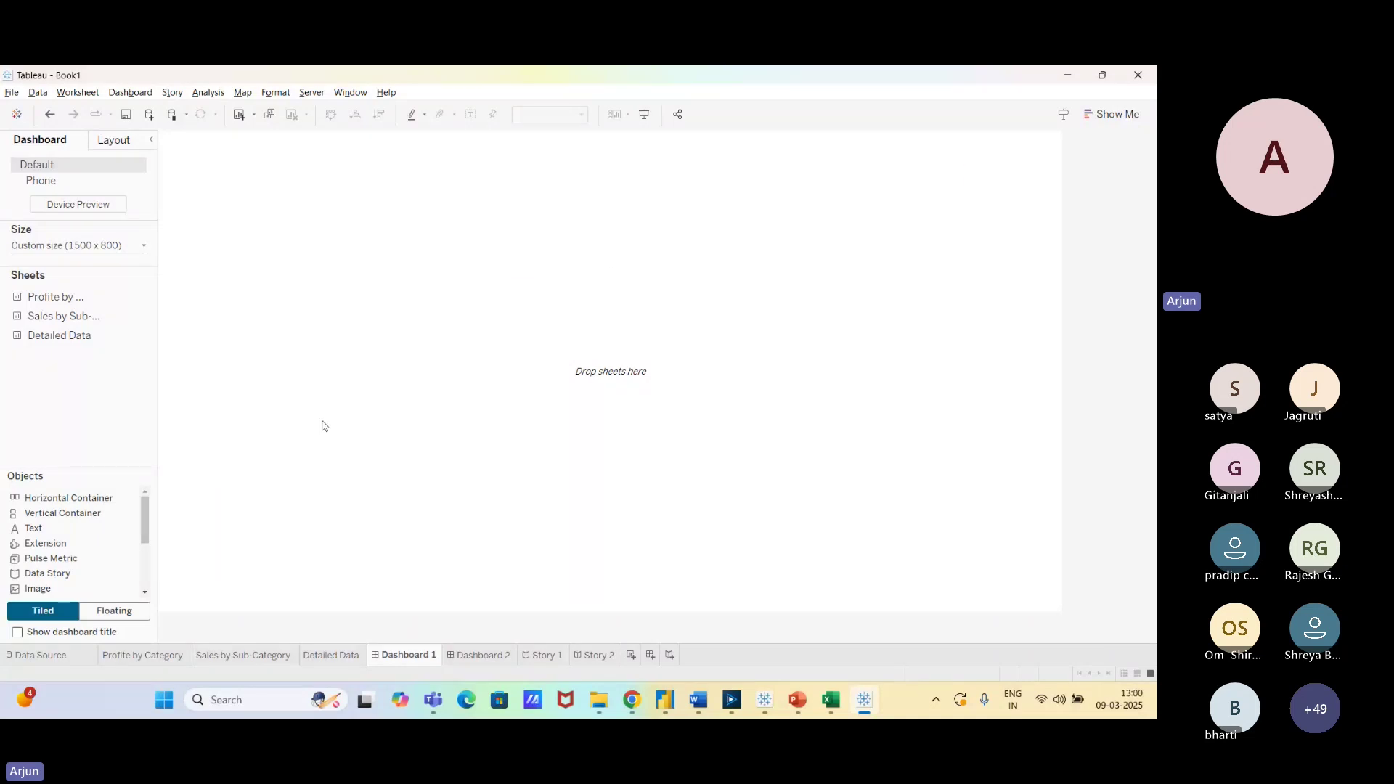
Place the Profite by Category sheet as a tiled object and delete it together with its layout container and legends.
{"action": "left_click_drag", "start_coordinate": [325, 425], "coordinate": [358, 196]}
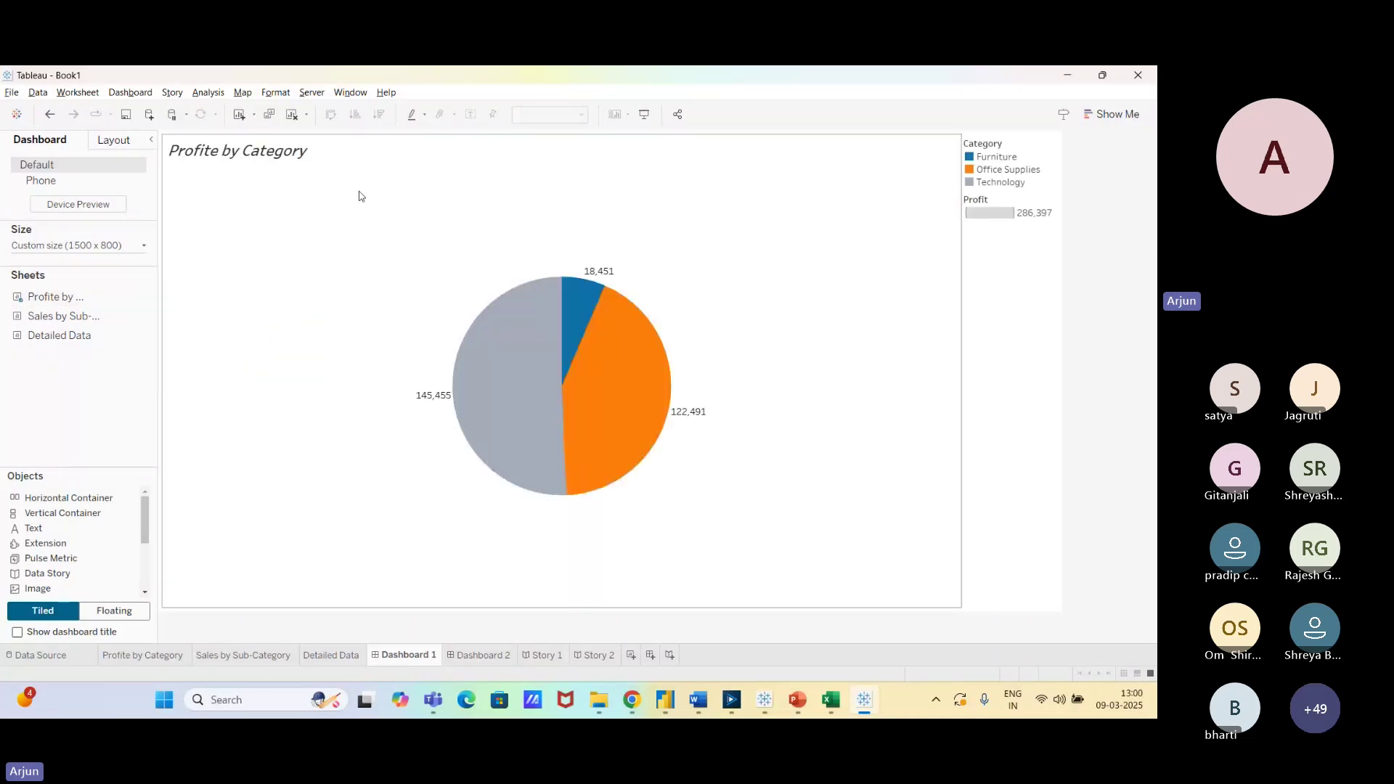
{"action": "left_click", "coordinate": [681, 301]}
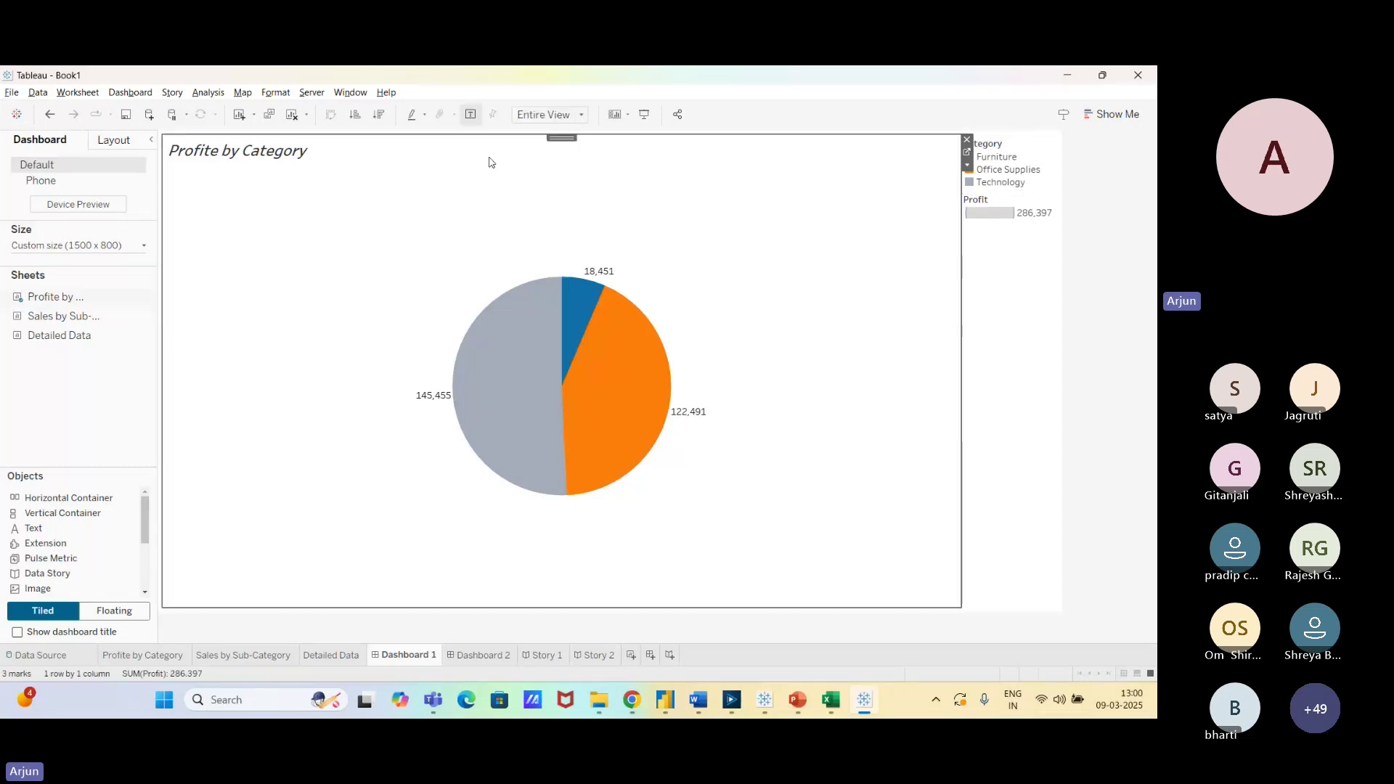
{"action": "key", "text": "Delete"}
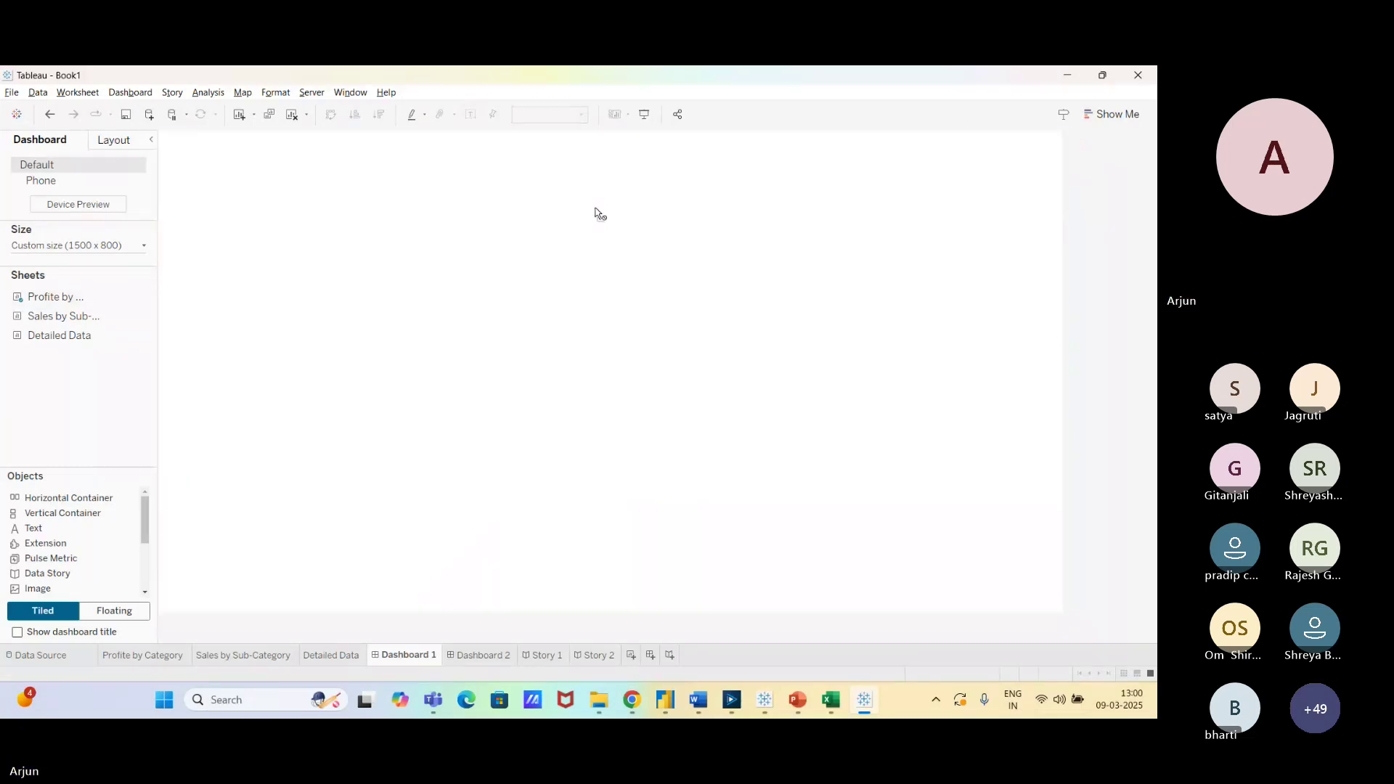
{"action": "key", "text": "ctrl+z"}
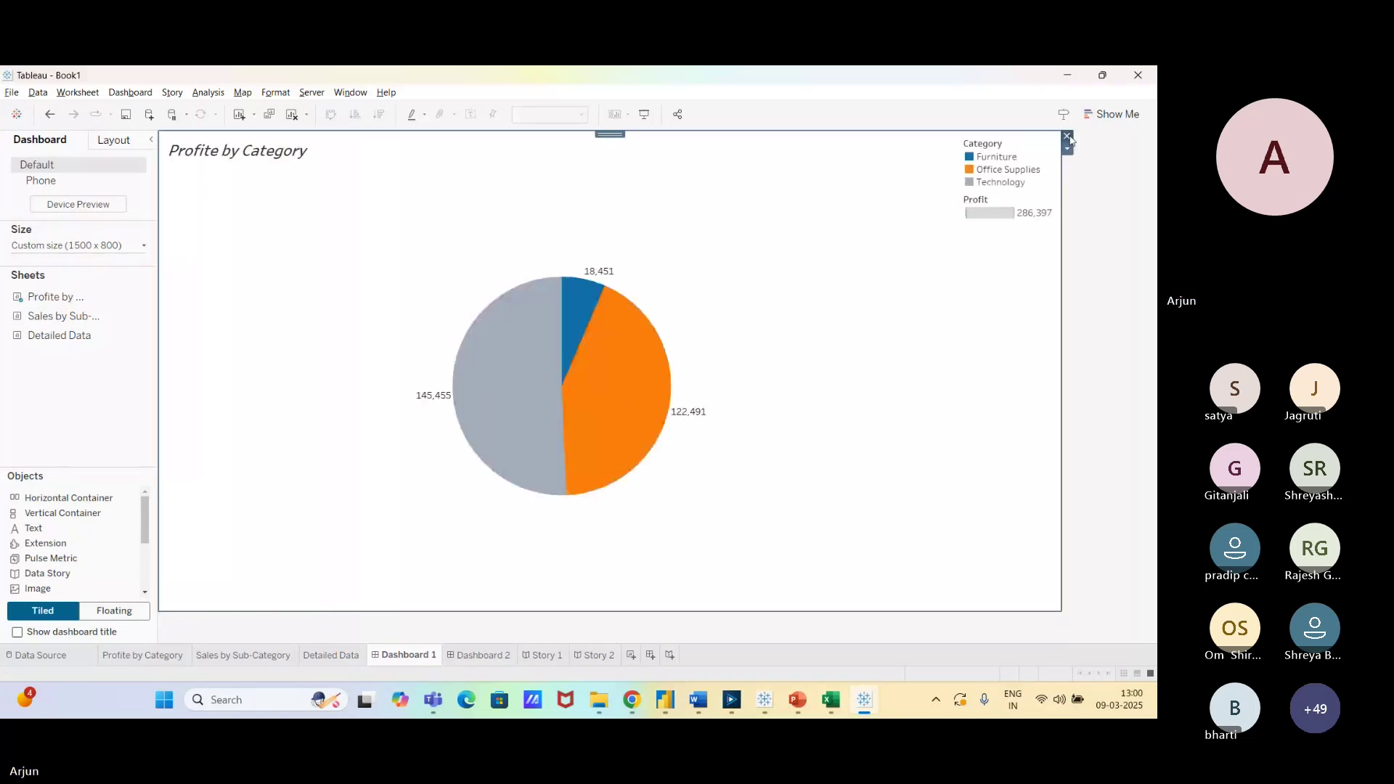
{"action": "left_click", "coordinate": [1066, 137]}
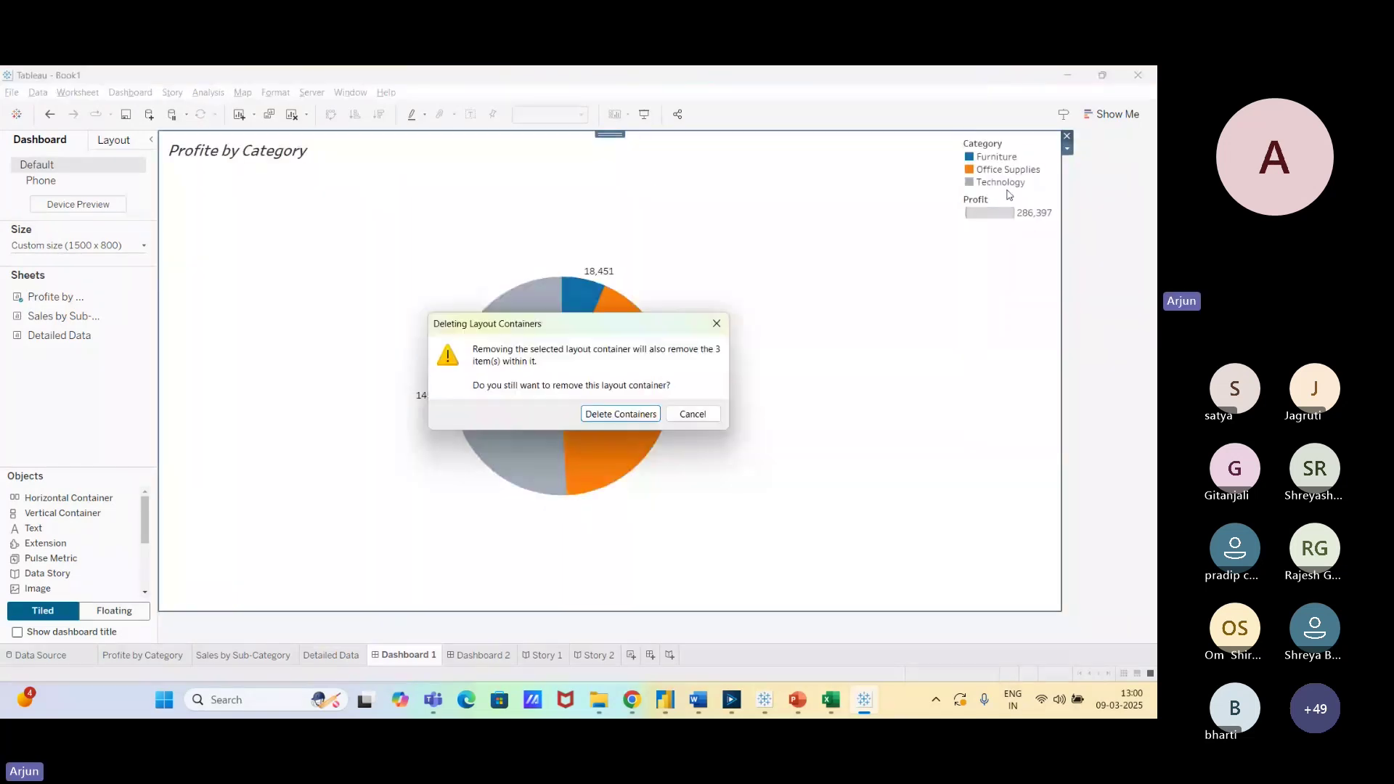
{"action": "left_click", "coordinate": [621, 413]}
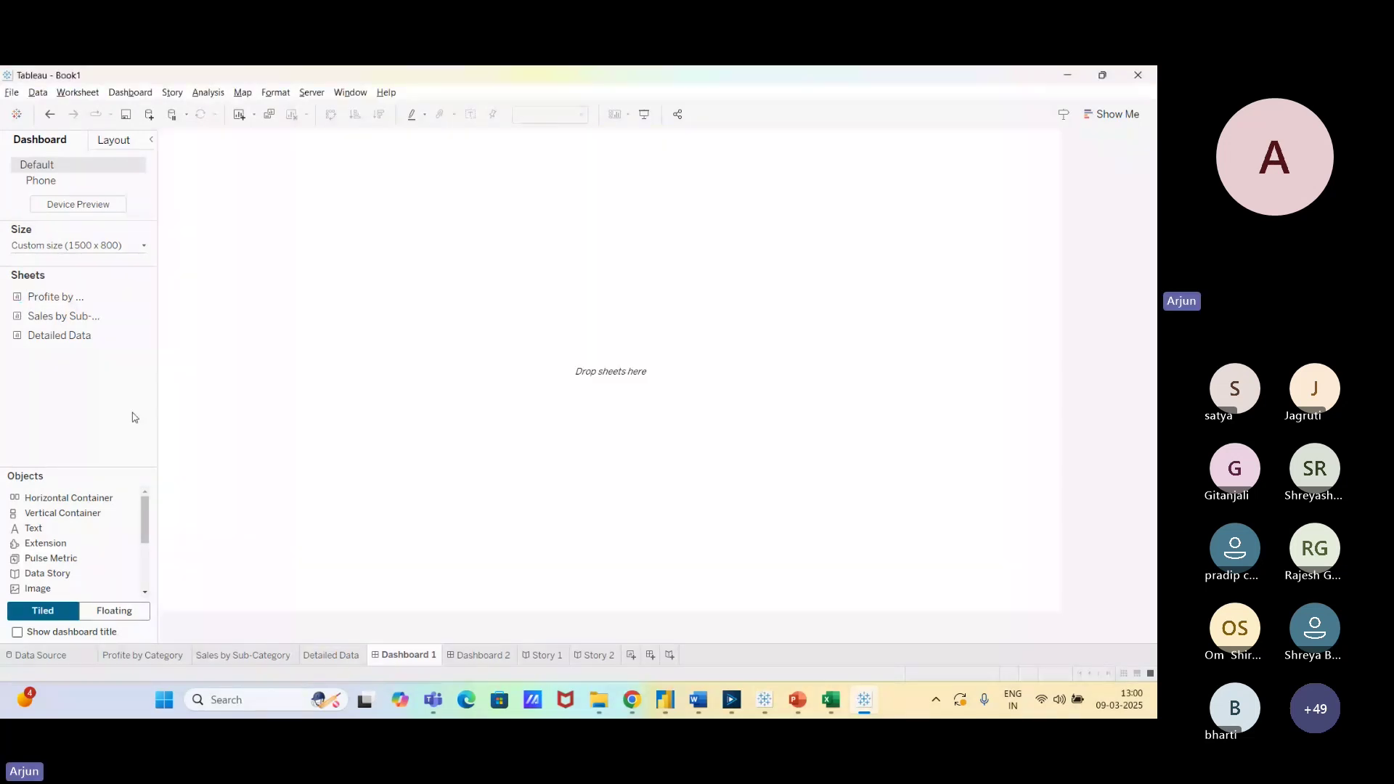
Place Profite by Category on the dashboard as a floating object, move it lower and remove the Profit legend.
{"action": "left_click", "coordinate": [80, 612]}
{"action": "left_click_drag", "start_coordinate": [54, 297], "coordinate": [267, 251]}
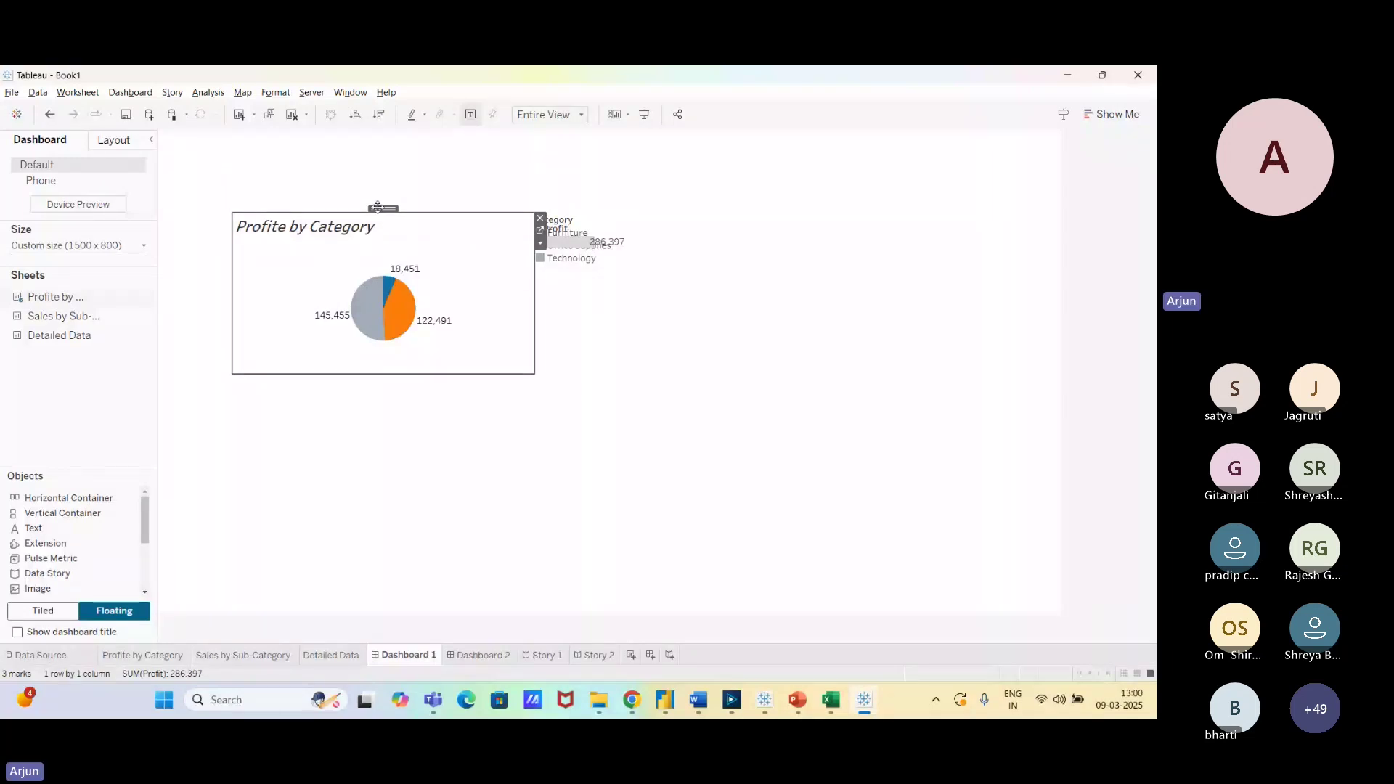
{"action": "left_click_drag", "start_coordinate": [378, 207], "coordinate": [365, 296]}
{"action": "left_click", "coordinate": [659, 243]}
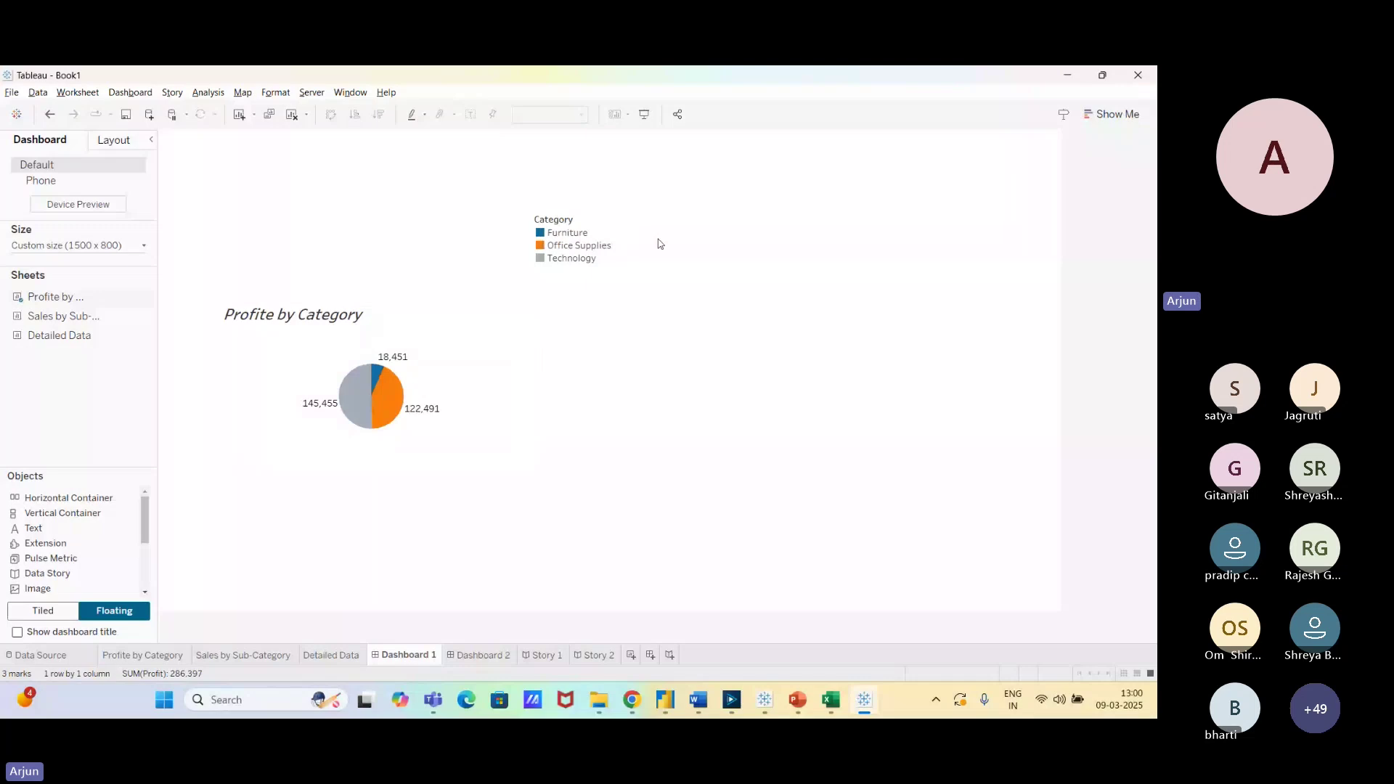
Reposition the floating pie chart and Category legend so the legend sits just beside the chart.
{"action": "left_click_drag", "start_coordinate": [573, 213], "coordinate": [672, 243]}
{"action": "left_click", "coordinate": [379, 297]}
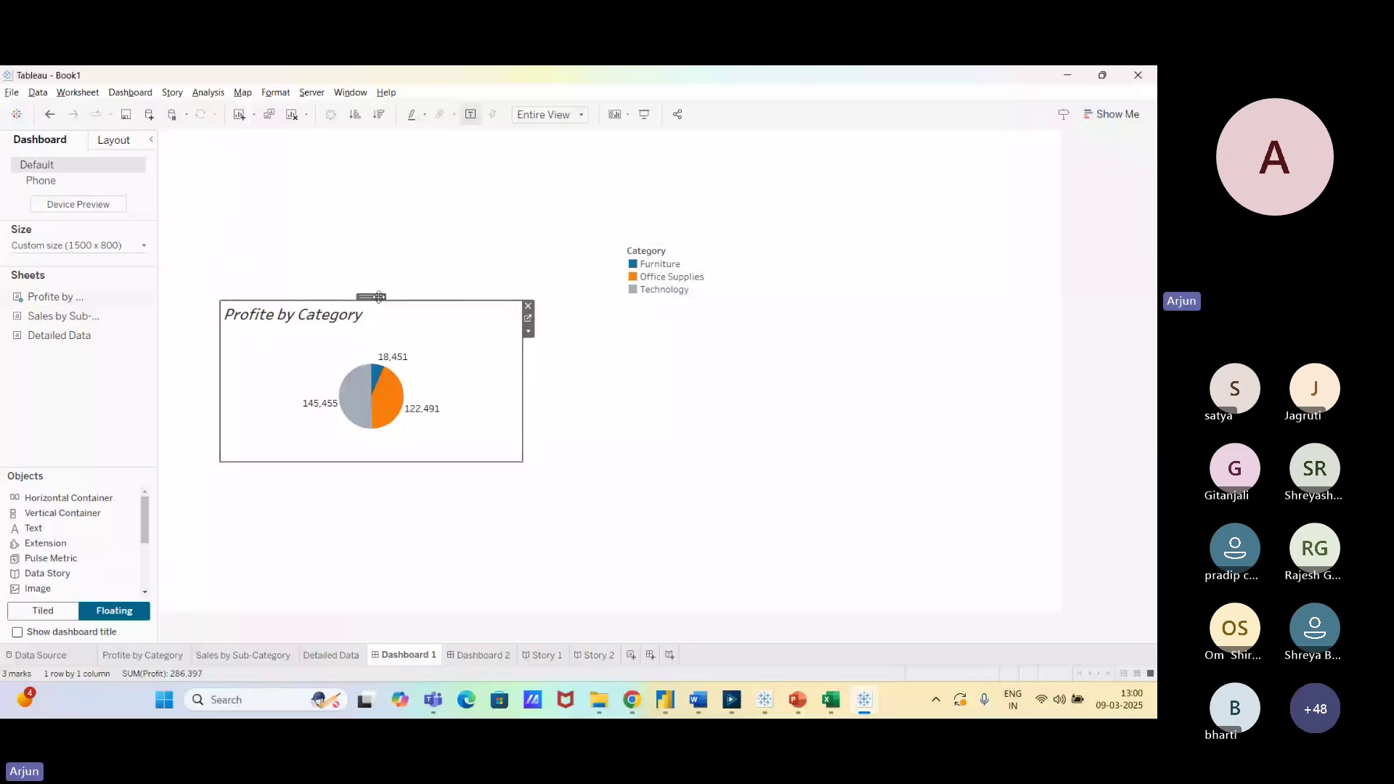
{"action": "left_click_drag", "start_coordinate": [379, 297], "coordinate": [353, 245]}
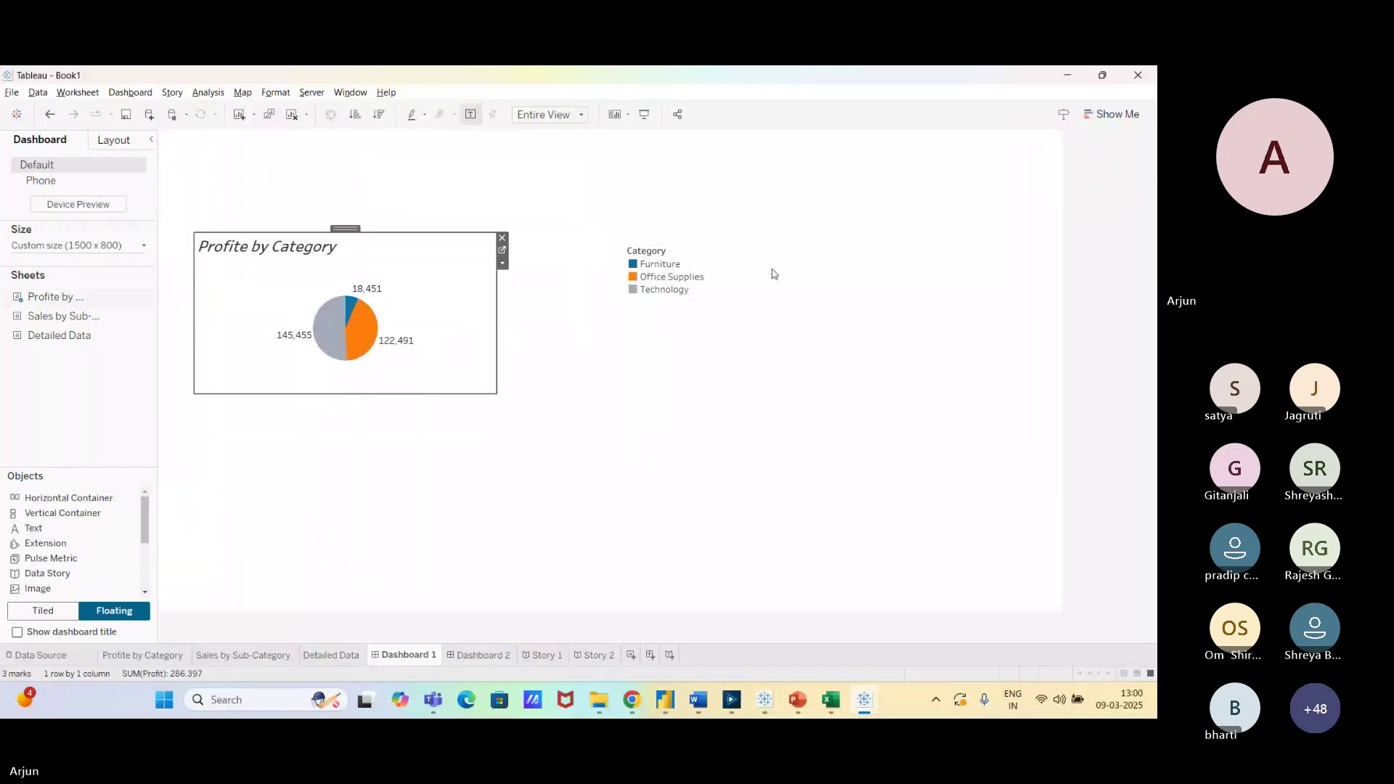
{"action": "left_click", "coordinate": [661, 251]}
{"action": "left_click_drag", "start_coordinate": [664, 240], "coordinate": [559, 247]}
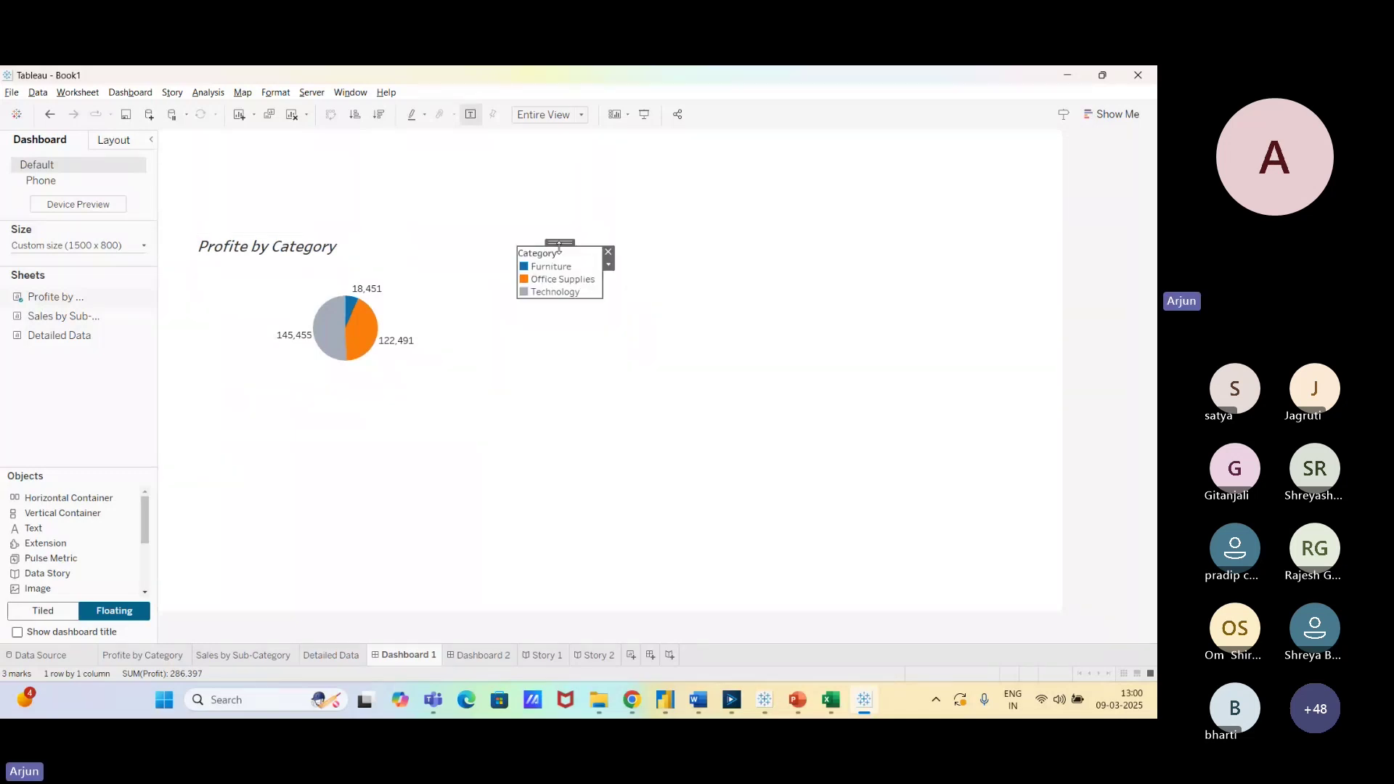
Remove the floating Category legend and the Profite by Category pie chart from the dashboard.
{"action": "left_click", "coordinate": [607, 251]}
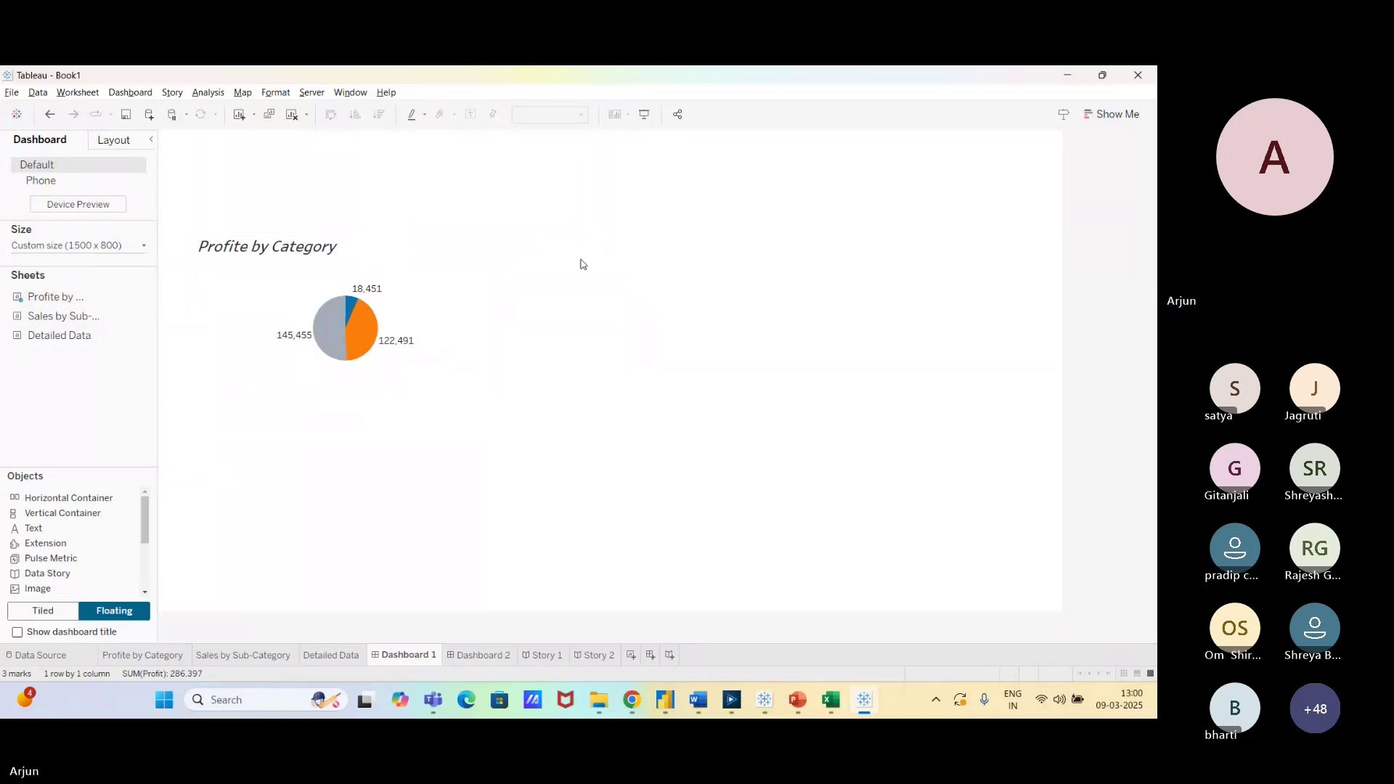
{"action": "left_click", "coordinate": [493, 243]}
{"action": "left_click", "coordinate": [503, 238]}
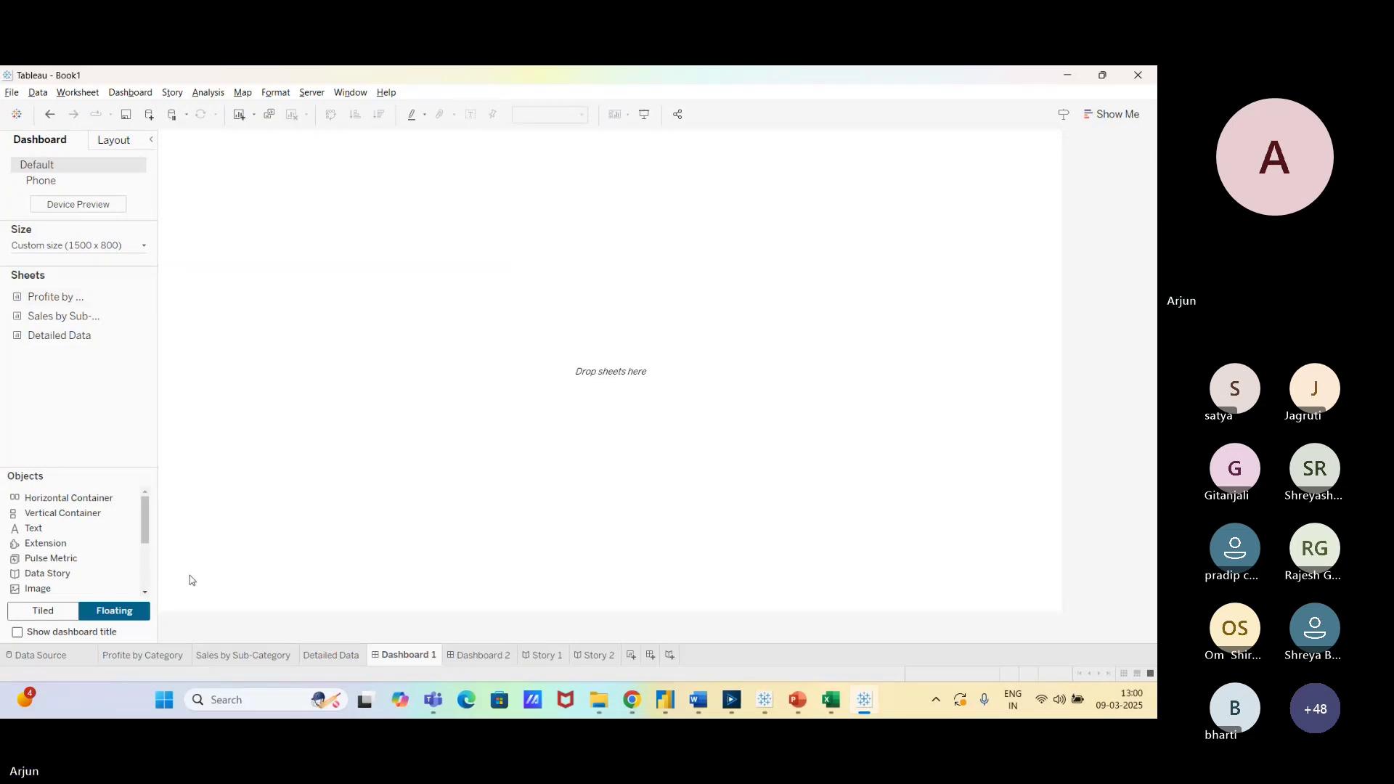
Switch the layout to tiled and add the Profite by Category, Sales by Sub-Category and Detailed Data sheets.
{"action": "left_click", "coordinate": [41, 614]}
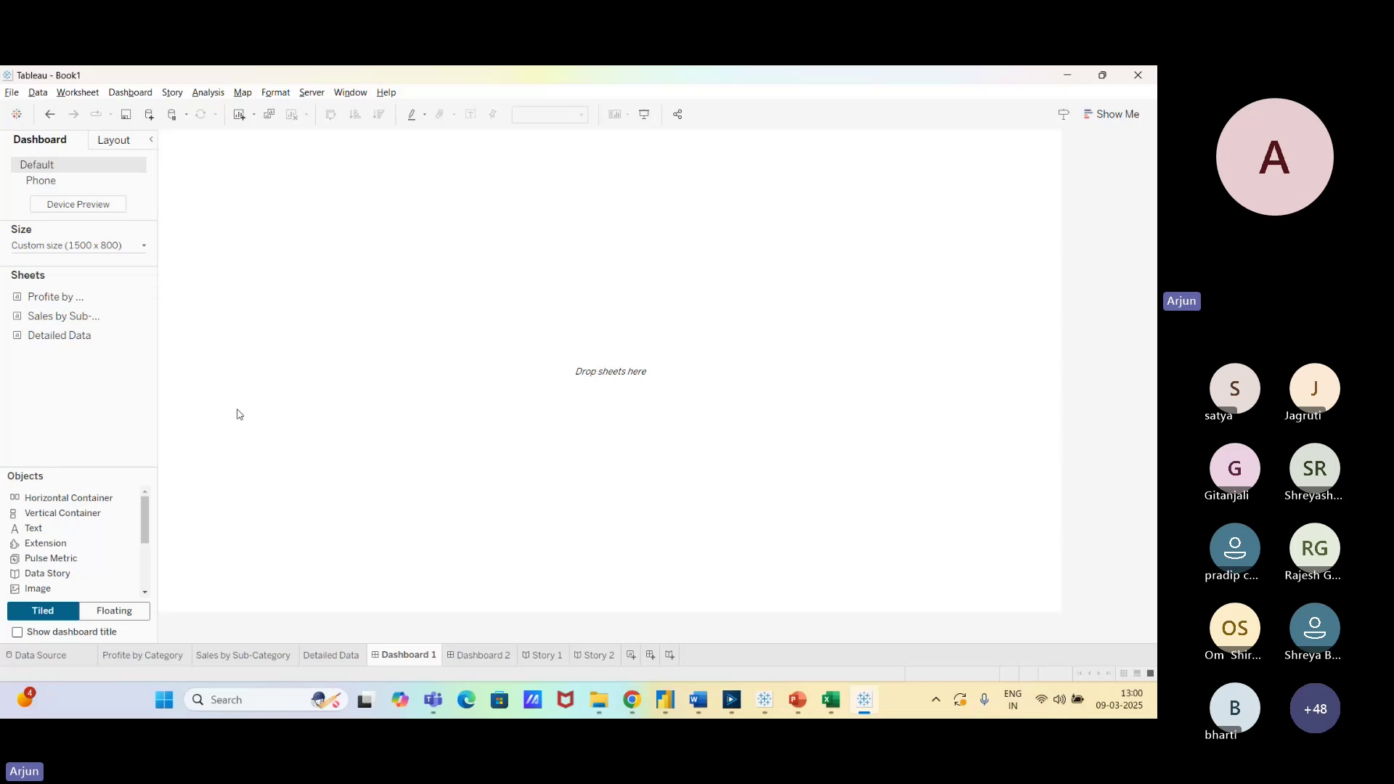
{"action": "double_click", "coordinate": [48, 305]}
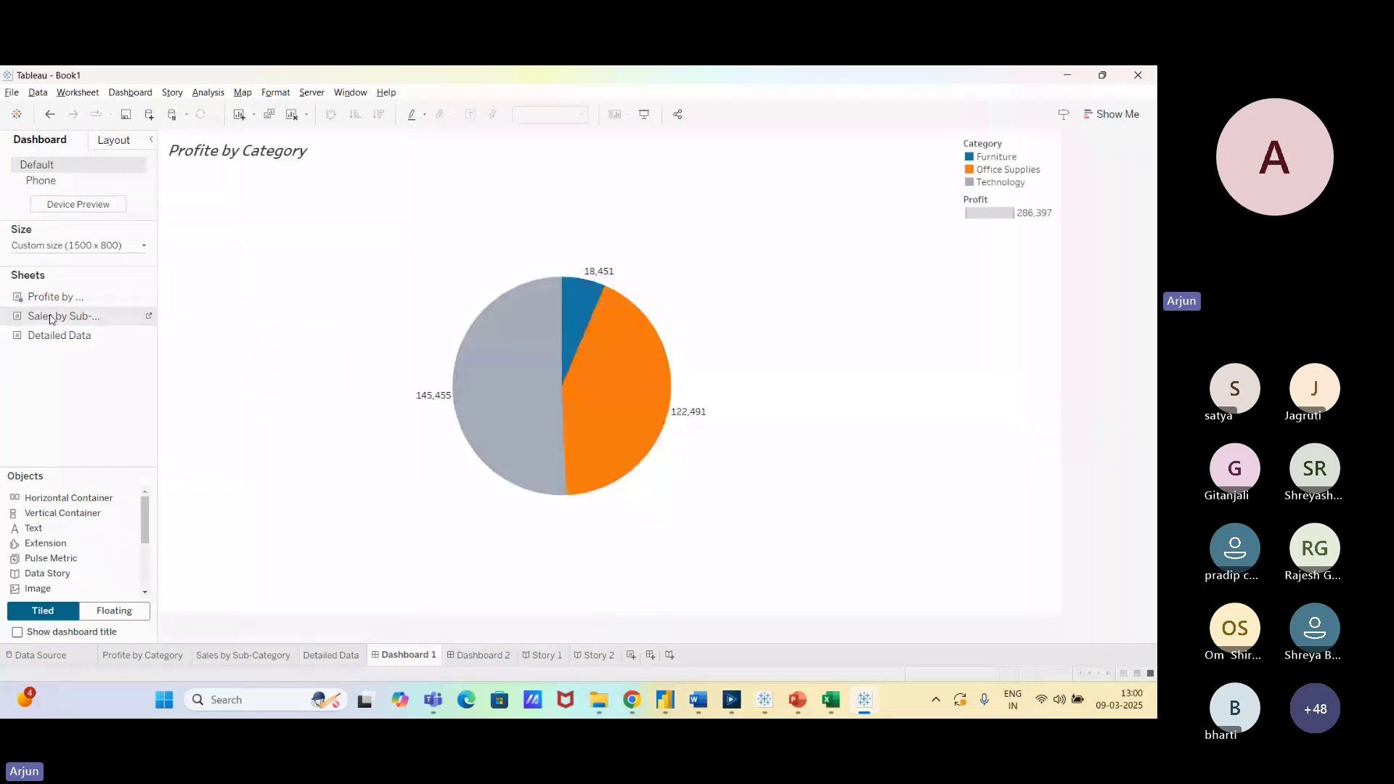
{"action": "double_click", "coordinate": [50, 318]}
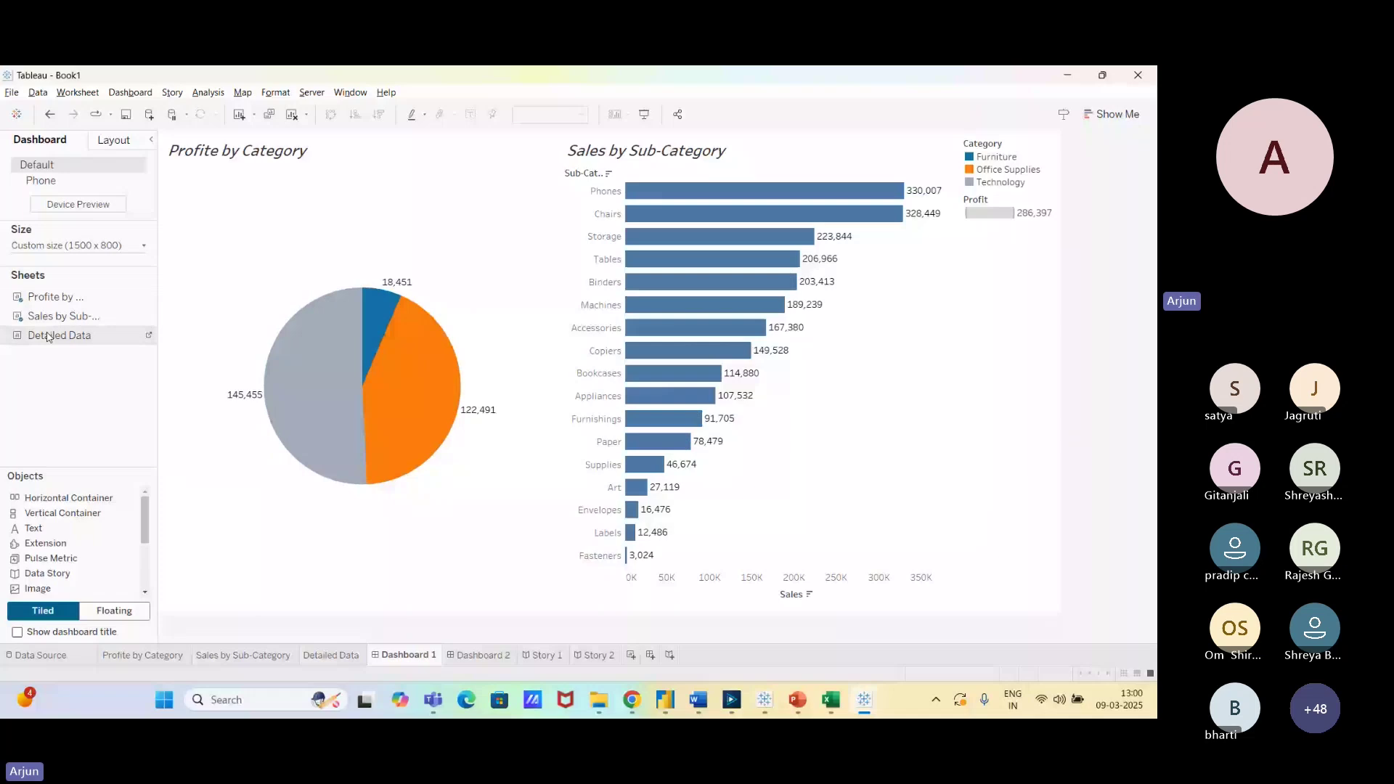
{"action": "double_click", "coordinate": [48, 336]}
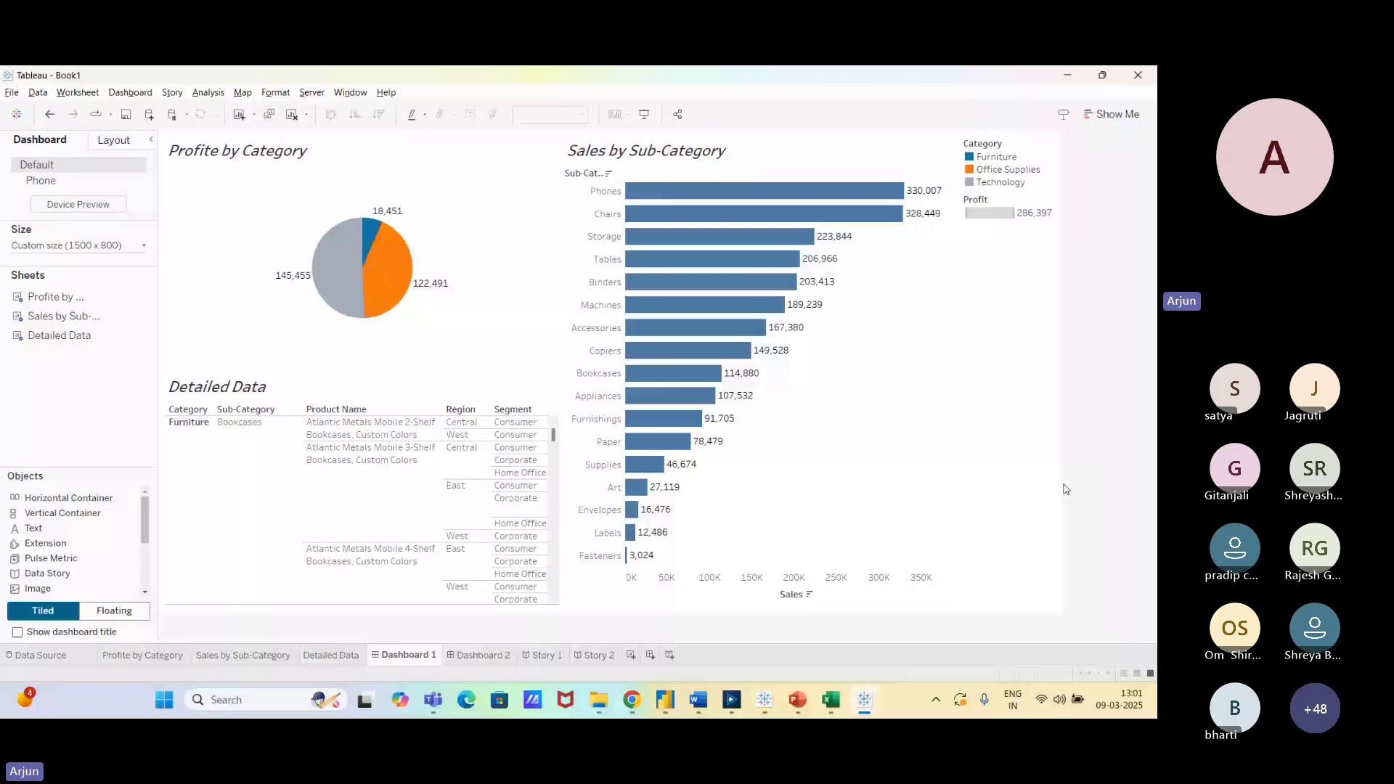
Show the dashboard title and replace its text with "Sales Analysis".
{"action": "left_click", "coordinate": [52, 636]}
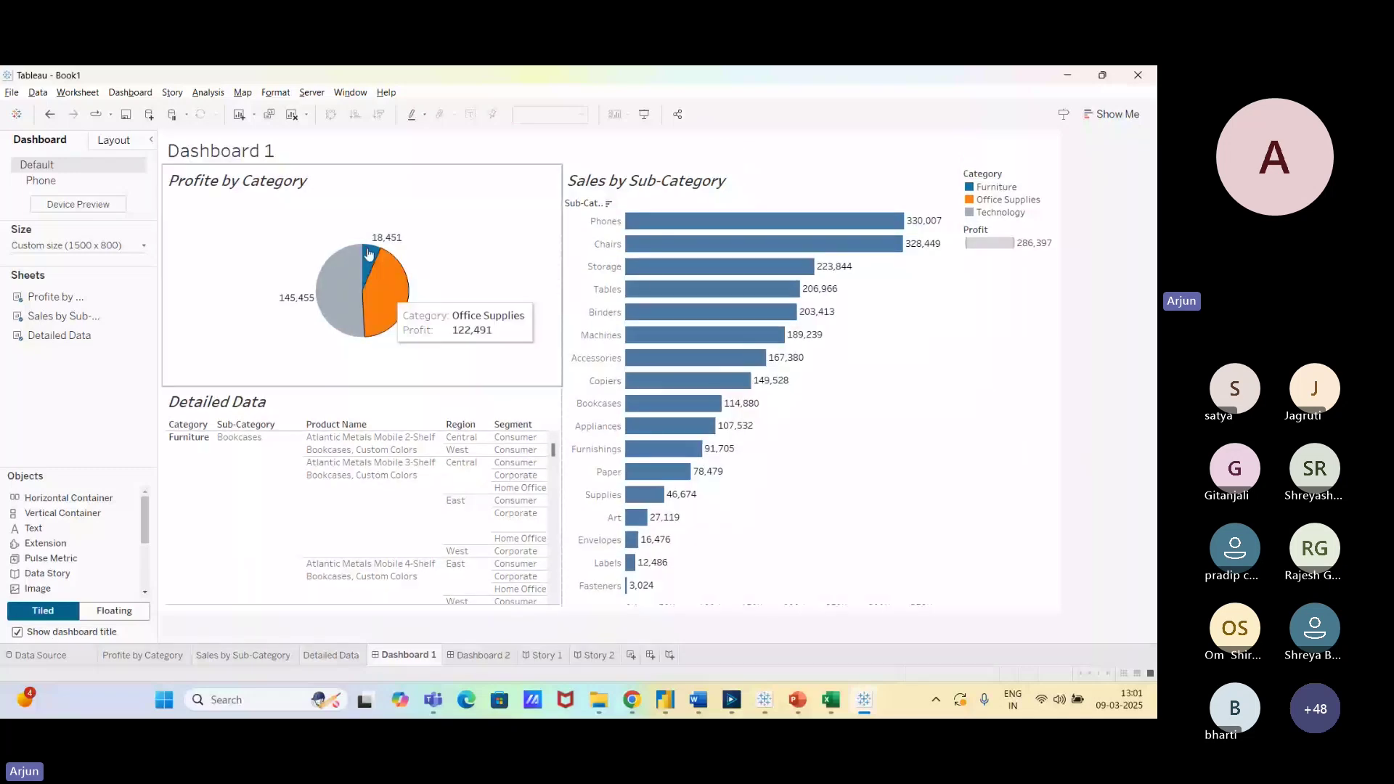
{"action": "left_click", "coordinate": [303, 156]}
{"action": "double_click", "coordinate": [303, 156]}
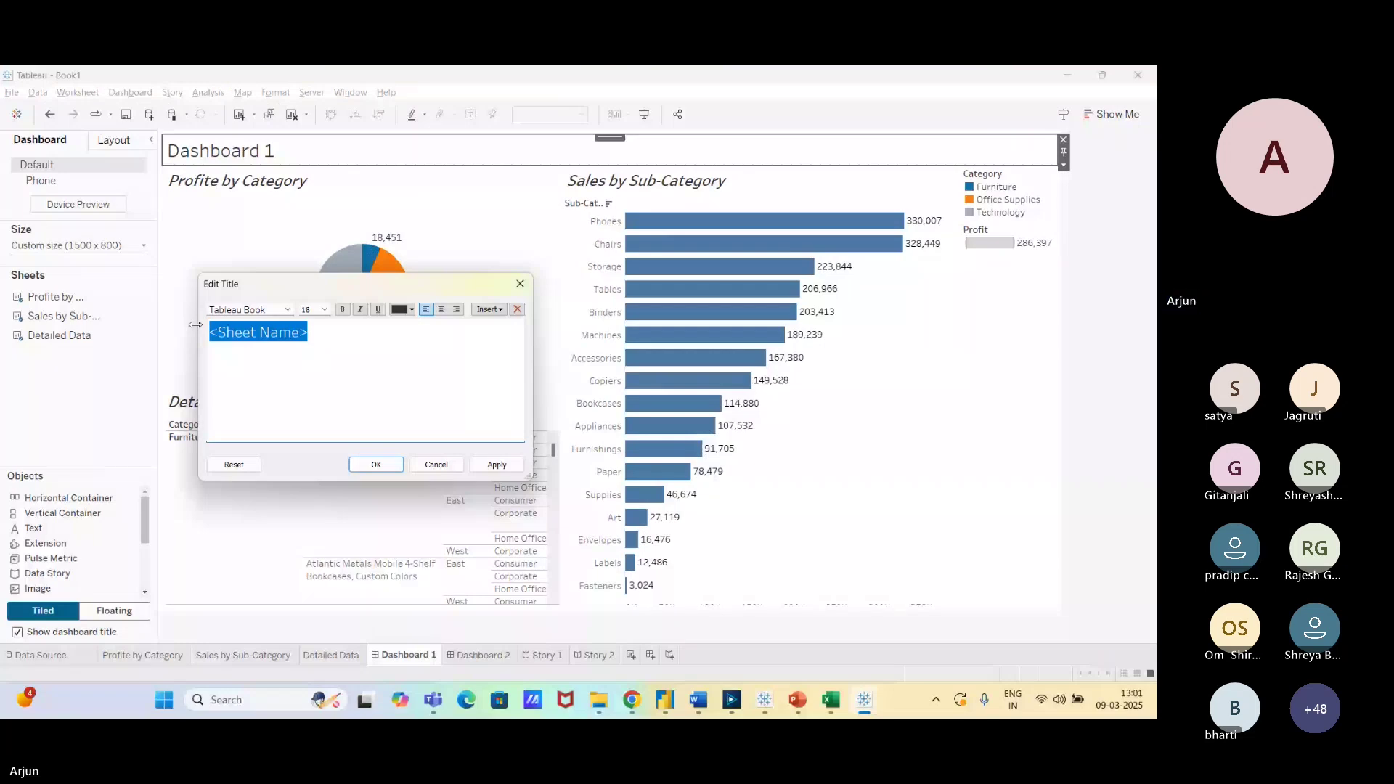
{"action": "type", "text": "Sales Analysis"}
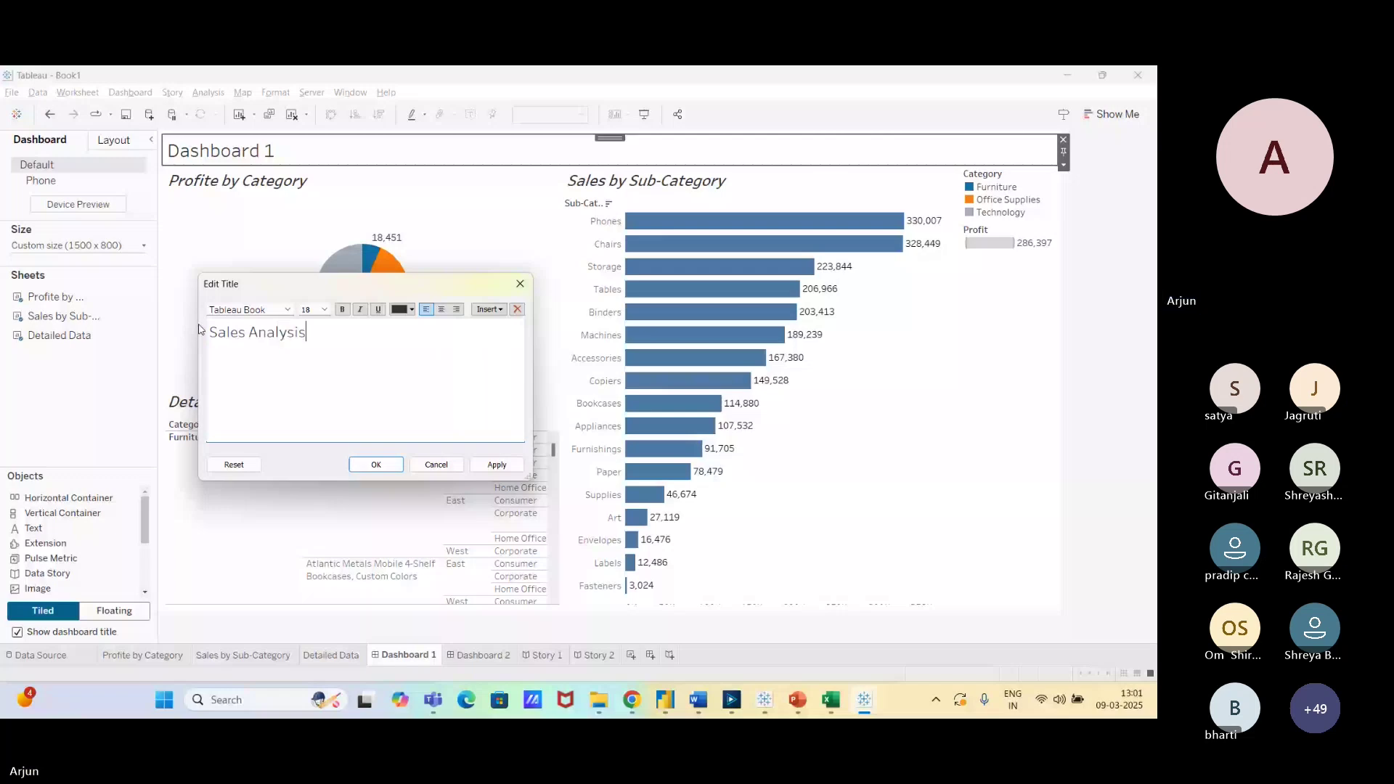
Format the Sales Analysis title as centered, size 24, bold and italic, and apply it.
{"action": "triple_click", "coordinate": [212, 330]}
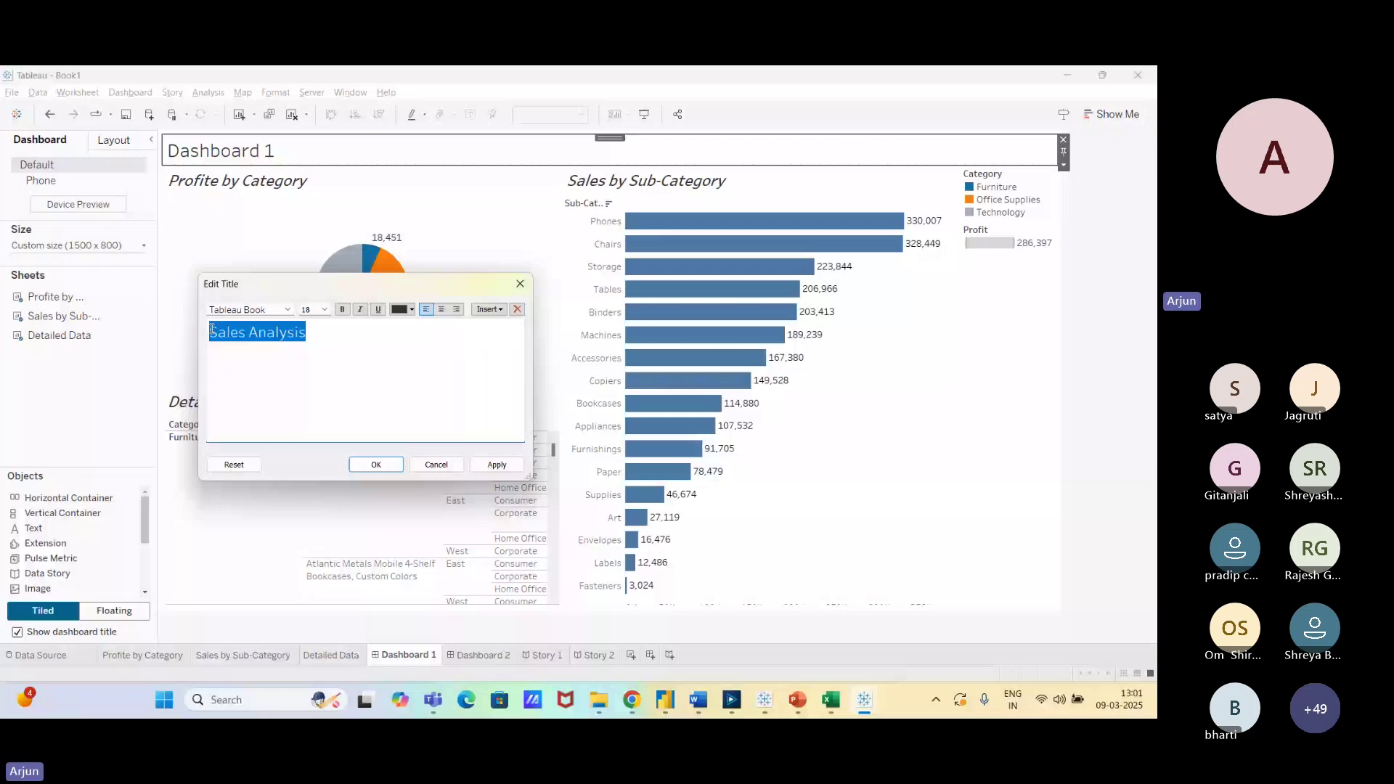
{"action": "key", "text": "ctrl+e"}
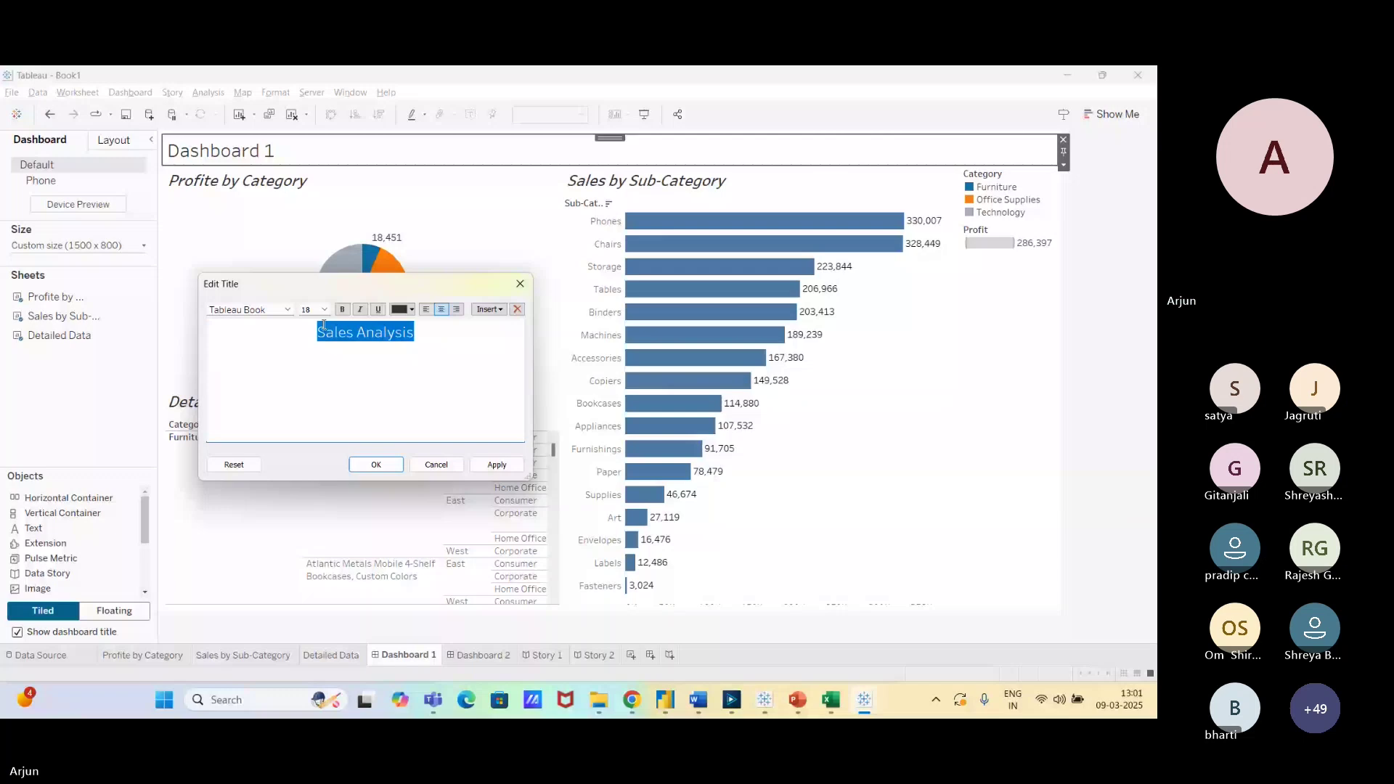
{"action": "left_click", "coordinate": [325, 309]}
{"action": "left_click", "coordinate": [313, 428]}
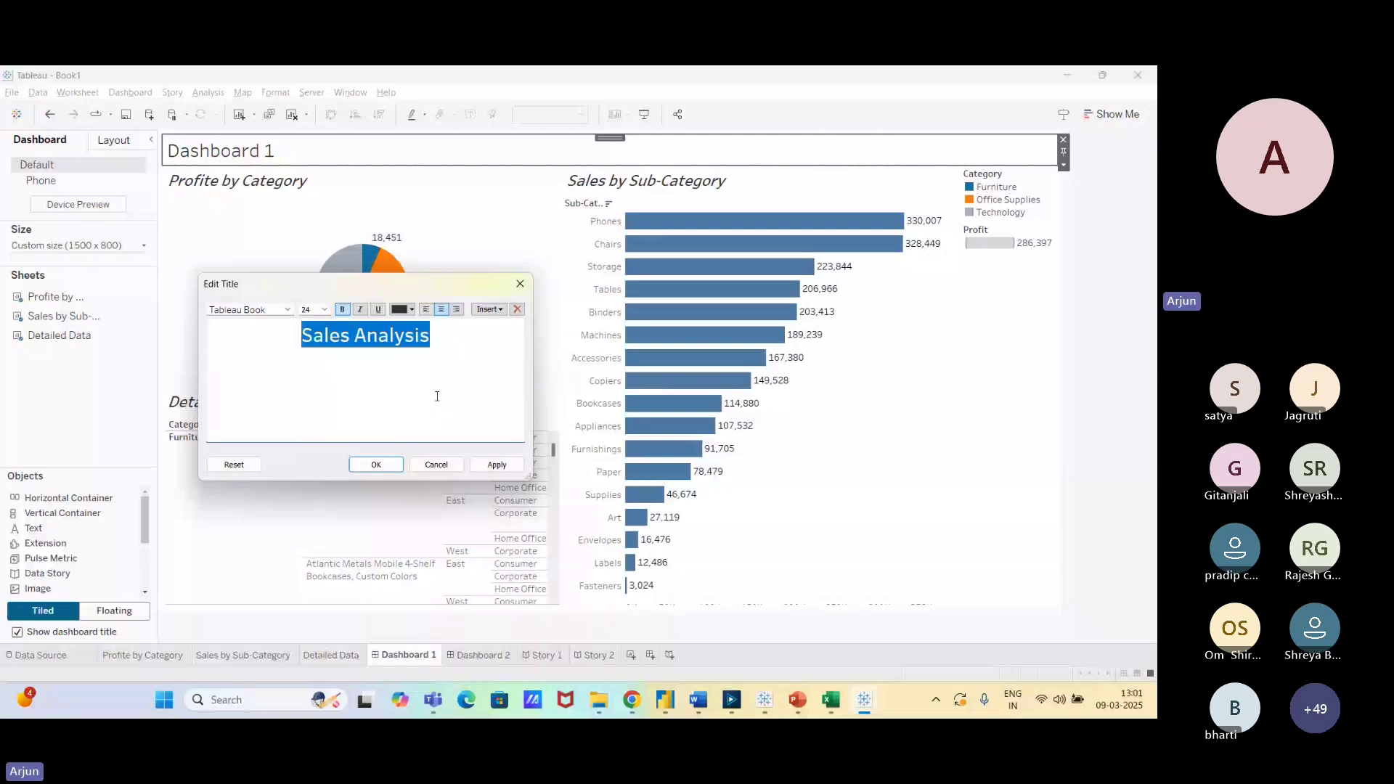
{"action": "left_click", "coordinate": [361, 310]}
{"action": "left_click", "coordinate": [361, 311]}
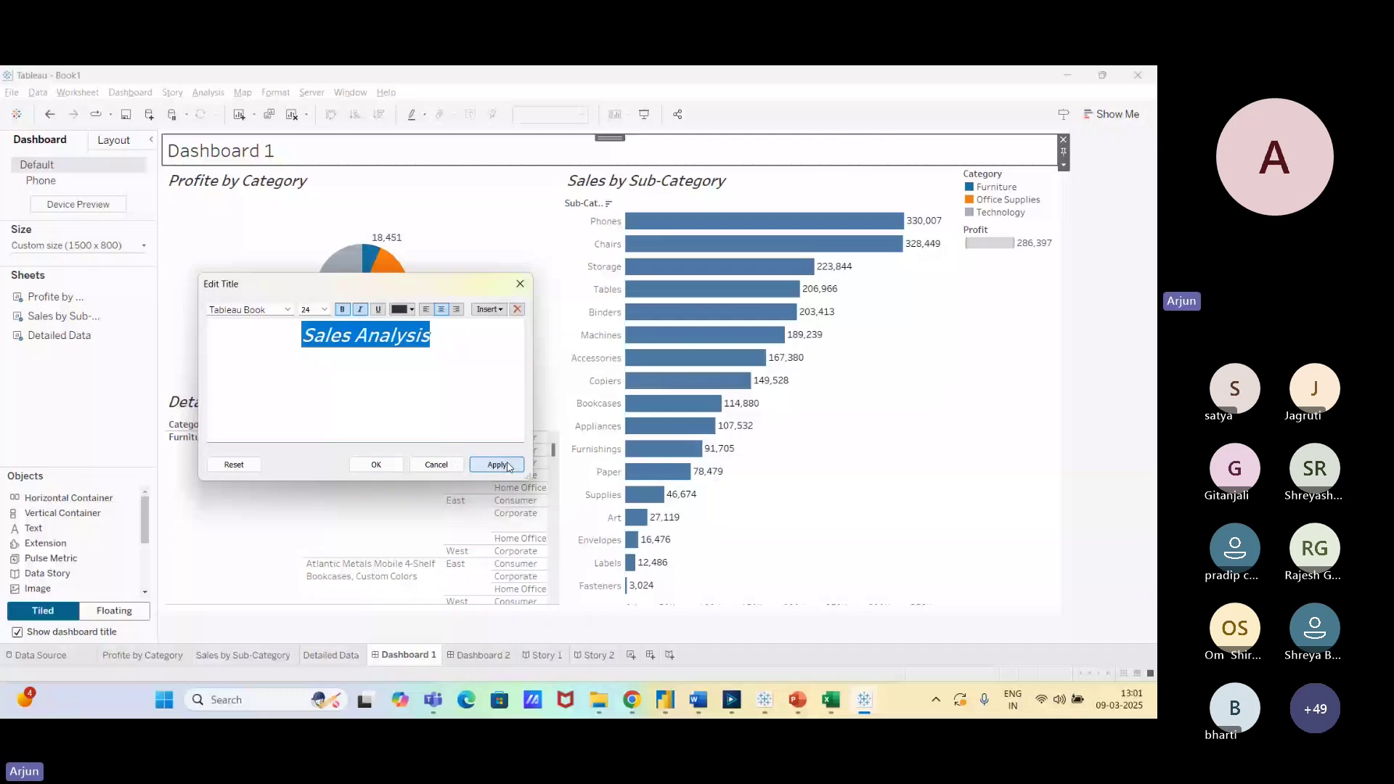
{"action": "left_click", "coordinate": [509, 467]}
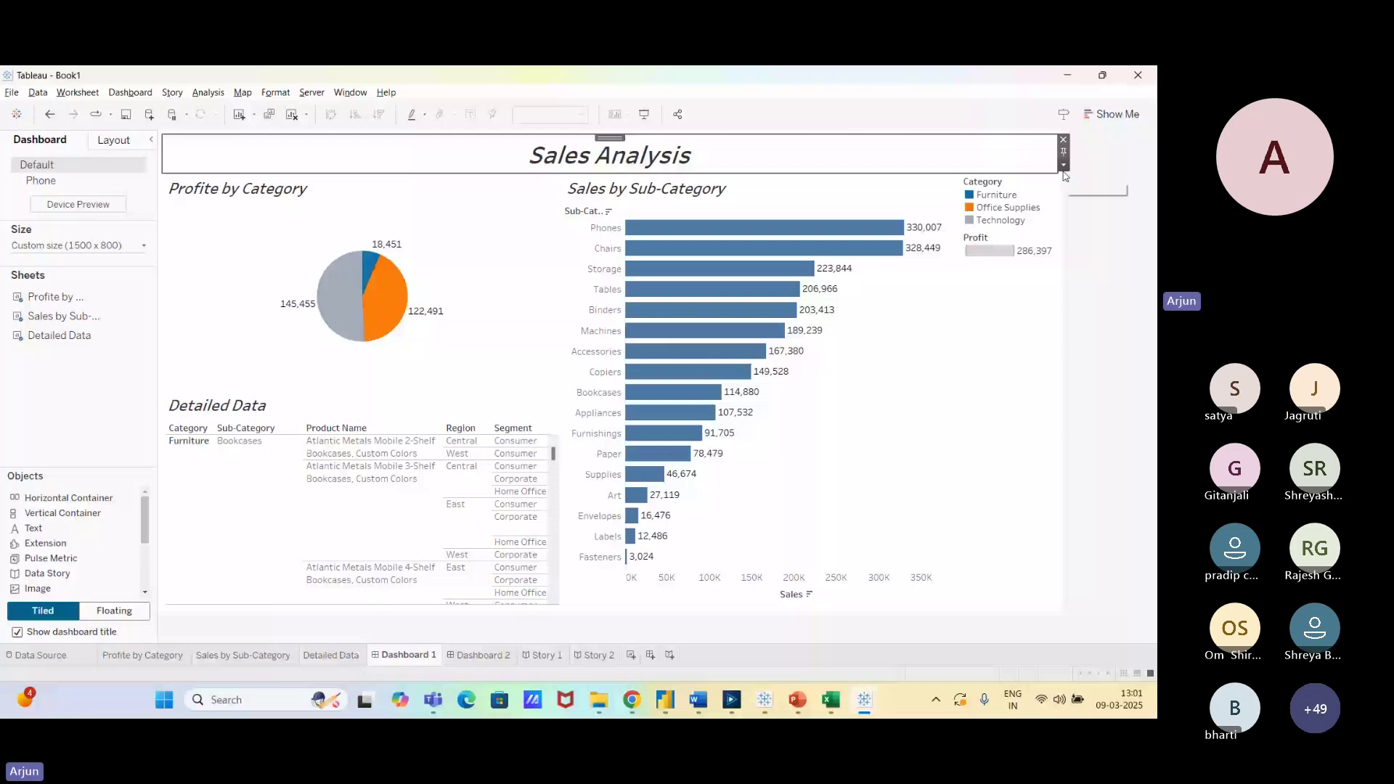
Set the default dashboard shading to the pale yellow-beige color.
{"action": "left_click", "coordinate": [1064, 167]}
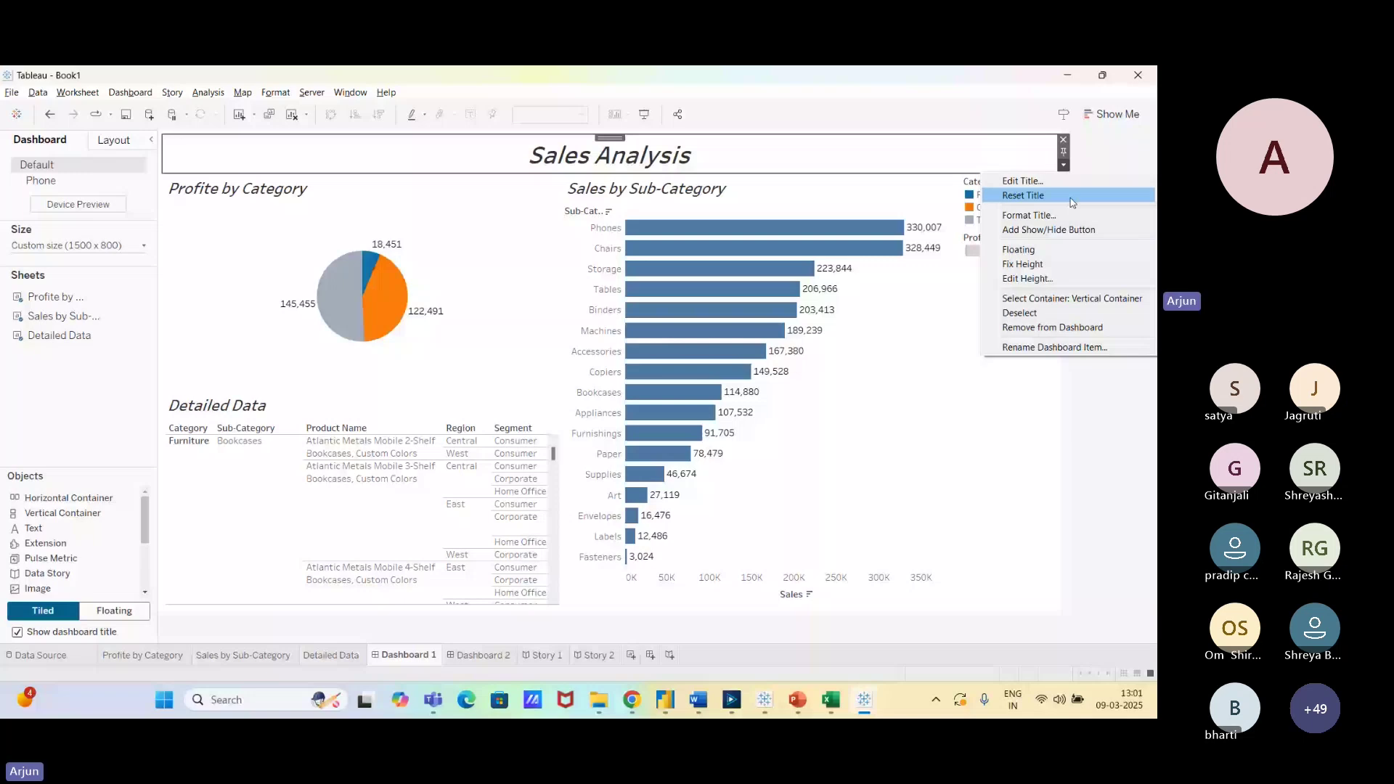
{"action": "left_click", "coordinate": [1029, 215]}
{"action": "left_click", "coordinate": [141, 185]}
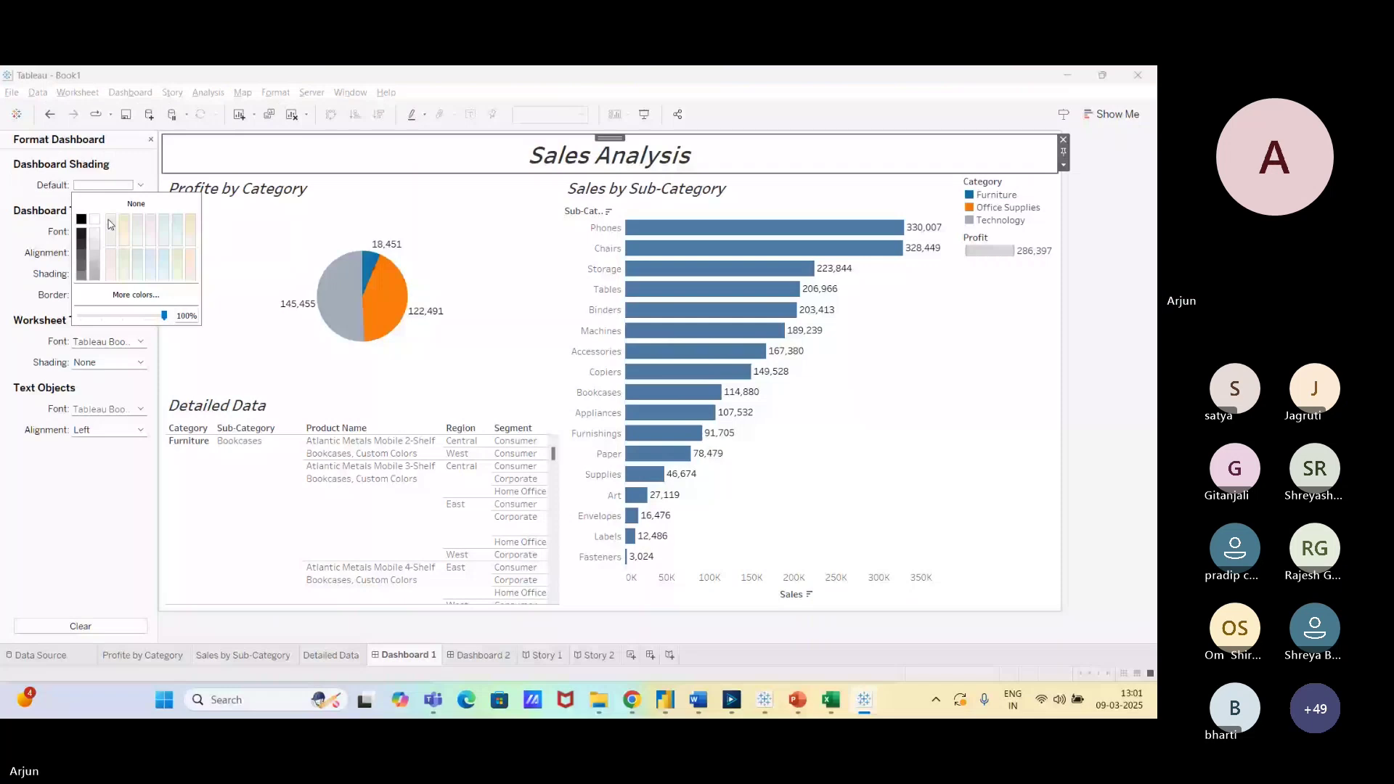
{"action": "left_click", "coordinate": [124, 223]}
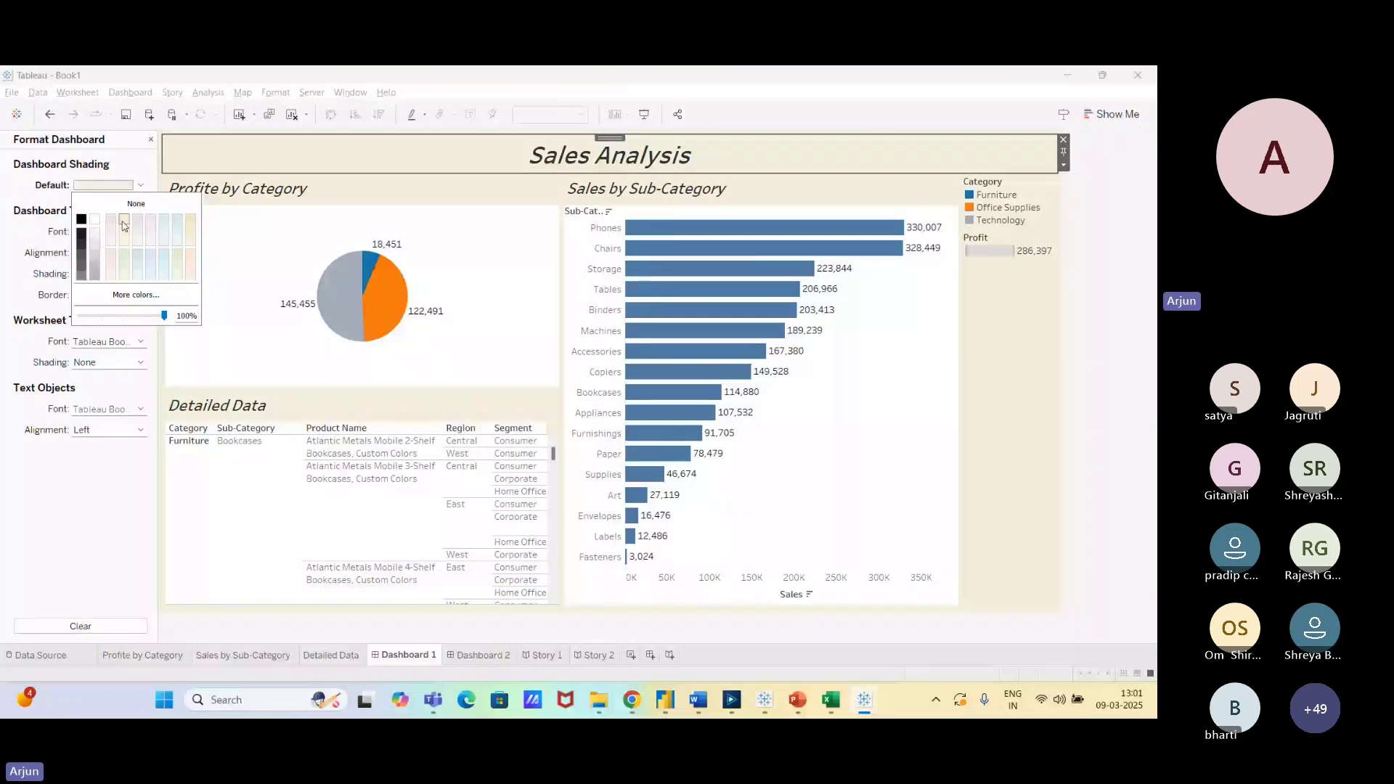
Change the default dashboard shading to white.
{"action": "left_click", "coordinate": [840, 519]}
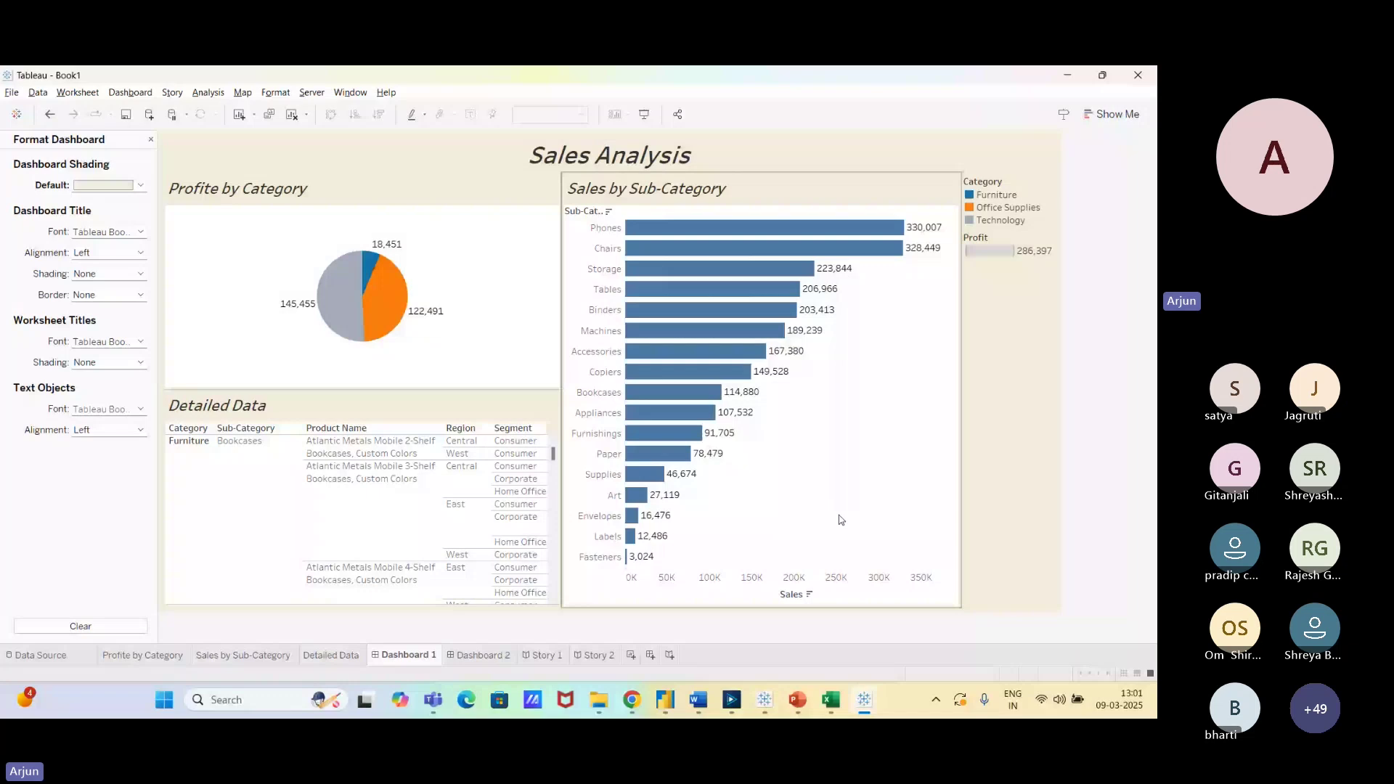
{"action": "left_click", "coordinate": [141, 185]}
{"action": "left_click", "coordinate": [72, 304]}
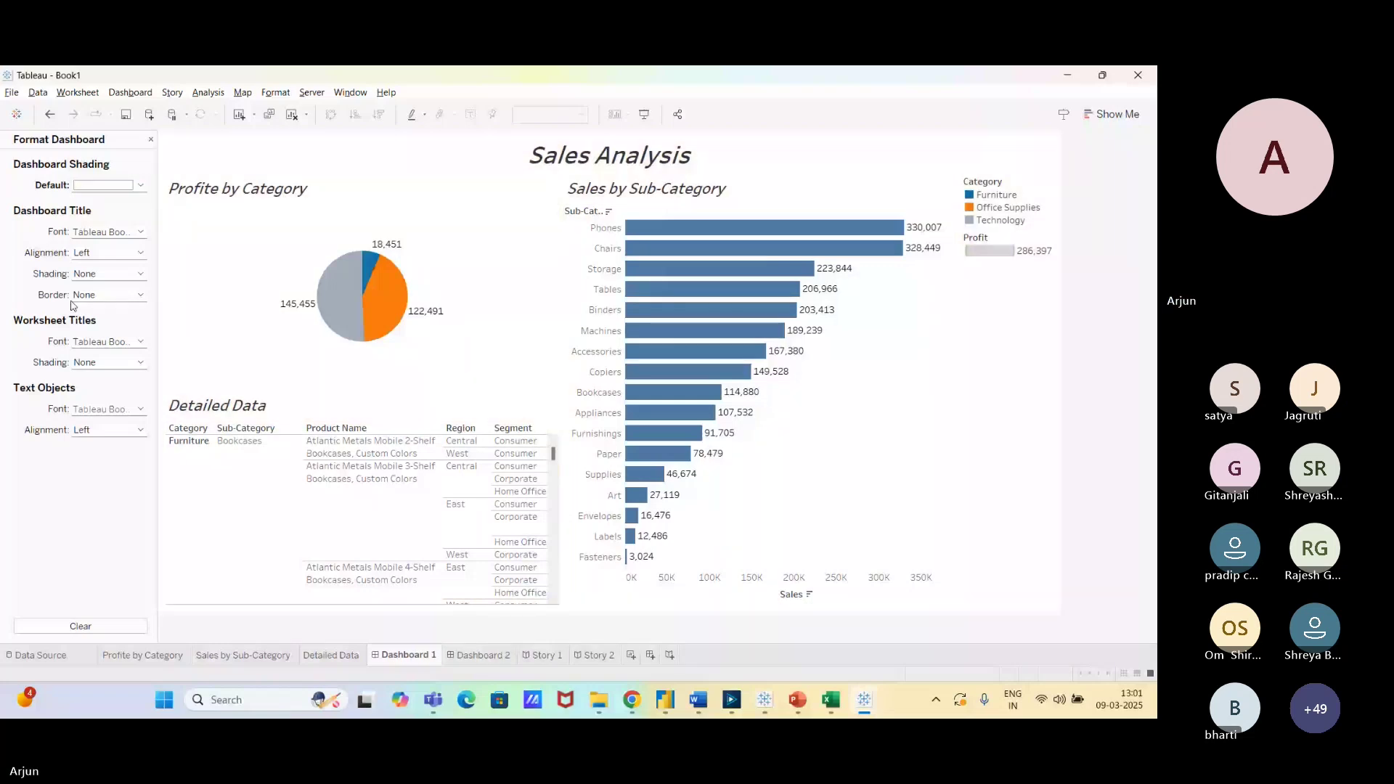
Shade the worksheet titles light gray and set the default dashboard shading to pale lavender.
{"action": "left_click", "coordinate": [105, 362]}
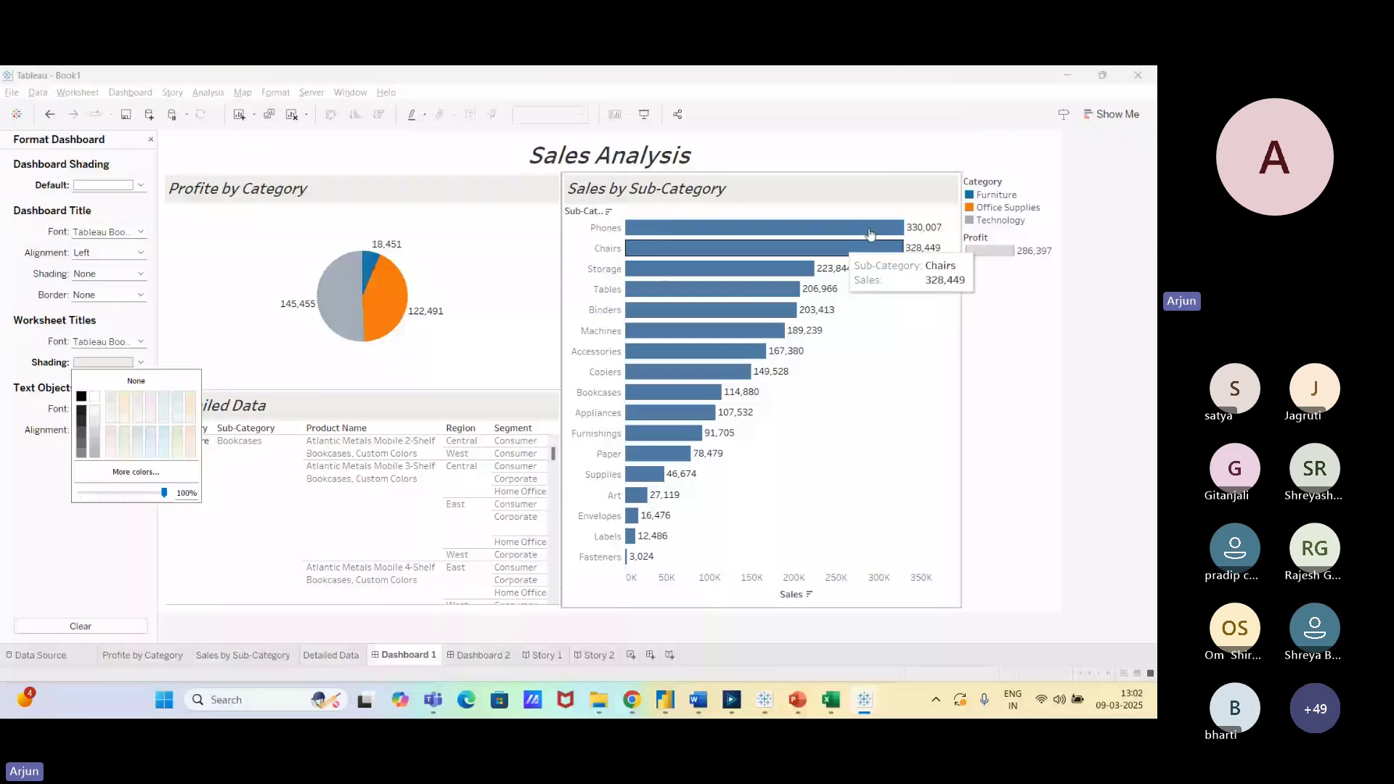
{"action": "left_click", "coordinate": [1012, 416]}
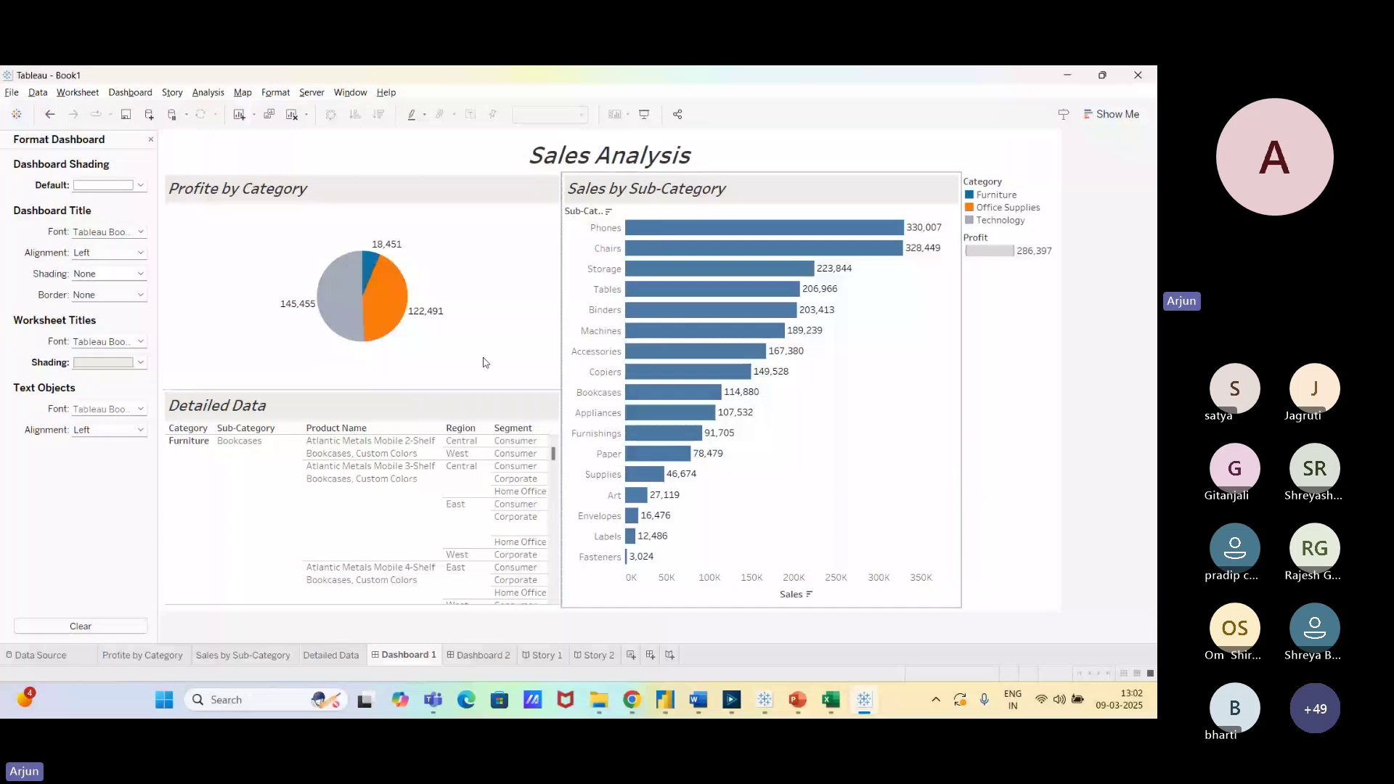
{"action": "left_click", "coordinate": [122, 186]}
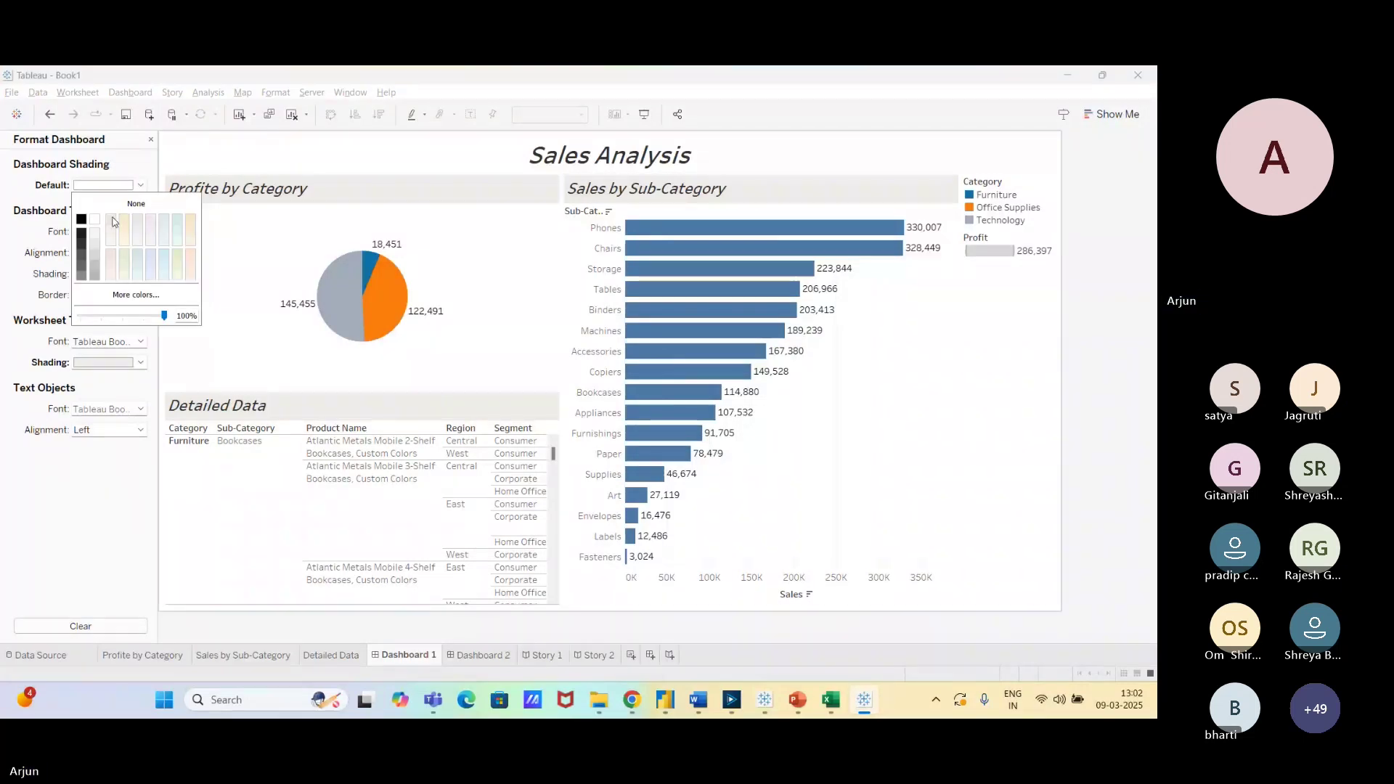
{"action": "left_click", "coordinate": [151, 221]}
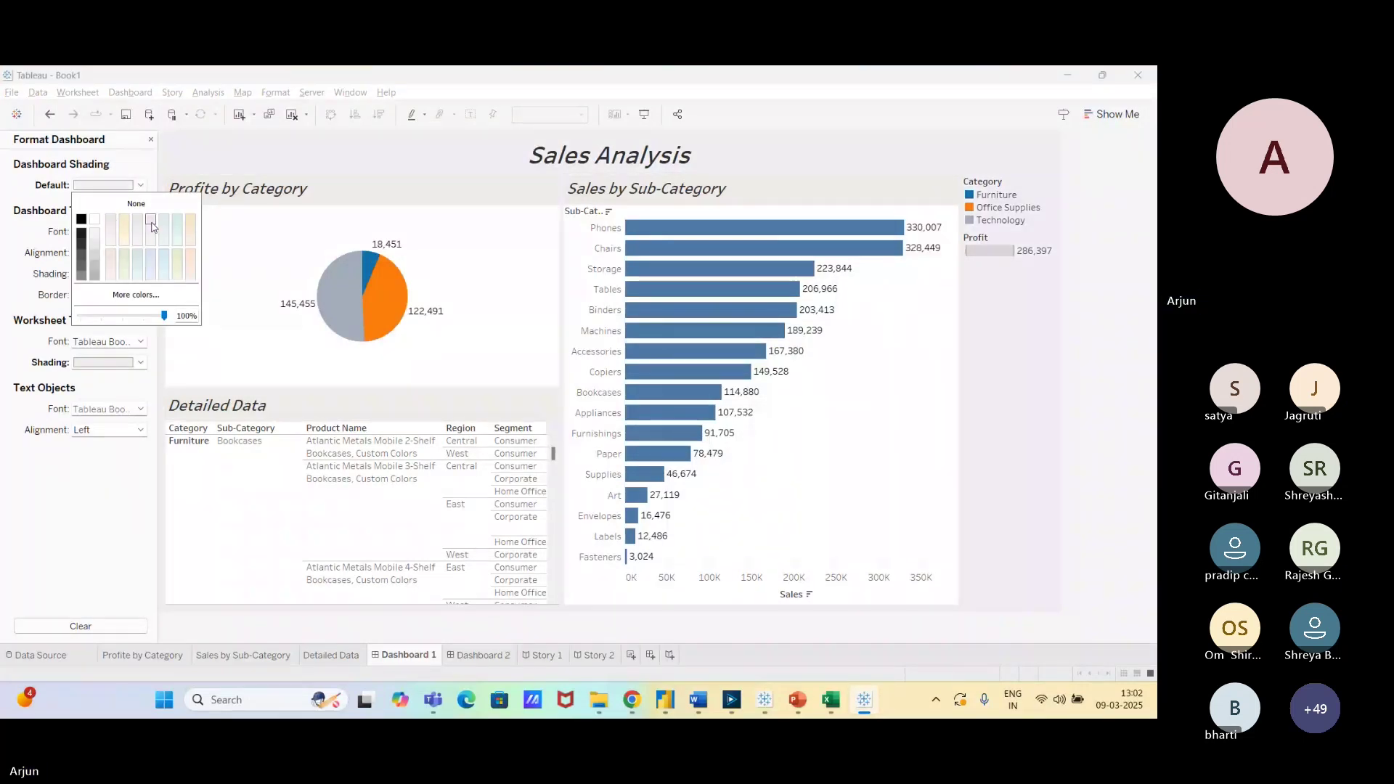
{"action": "left_click", "coordinate": [1110, 423]}
Add a thin solid border around the Sales Analysis dashboard title.
{"action": "mouse_move", "coordinate": [878, 231]}
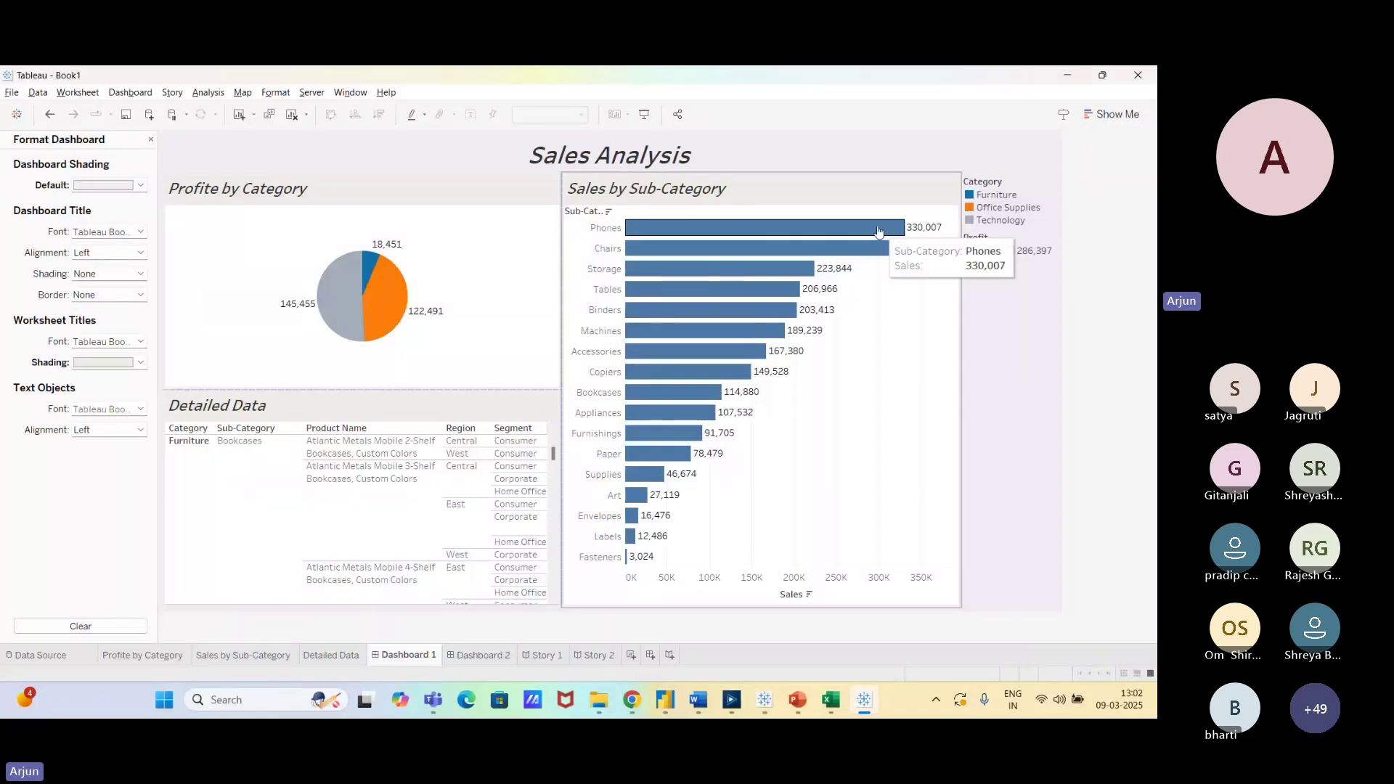
{"action": "left_click", "coordinate": [755, 155]}
{"action": "left_click", "coordinate": [96, 295]}
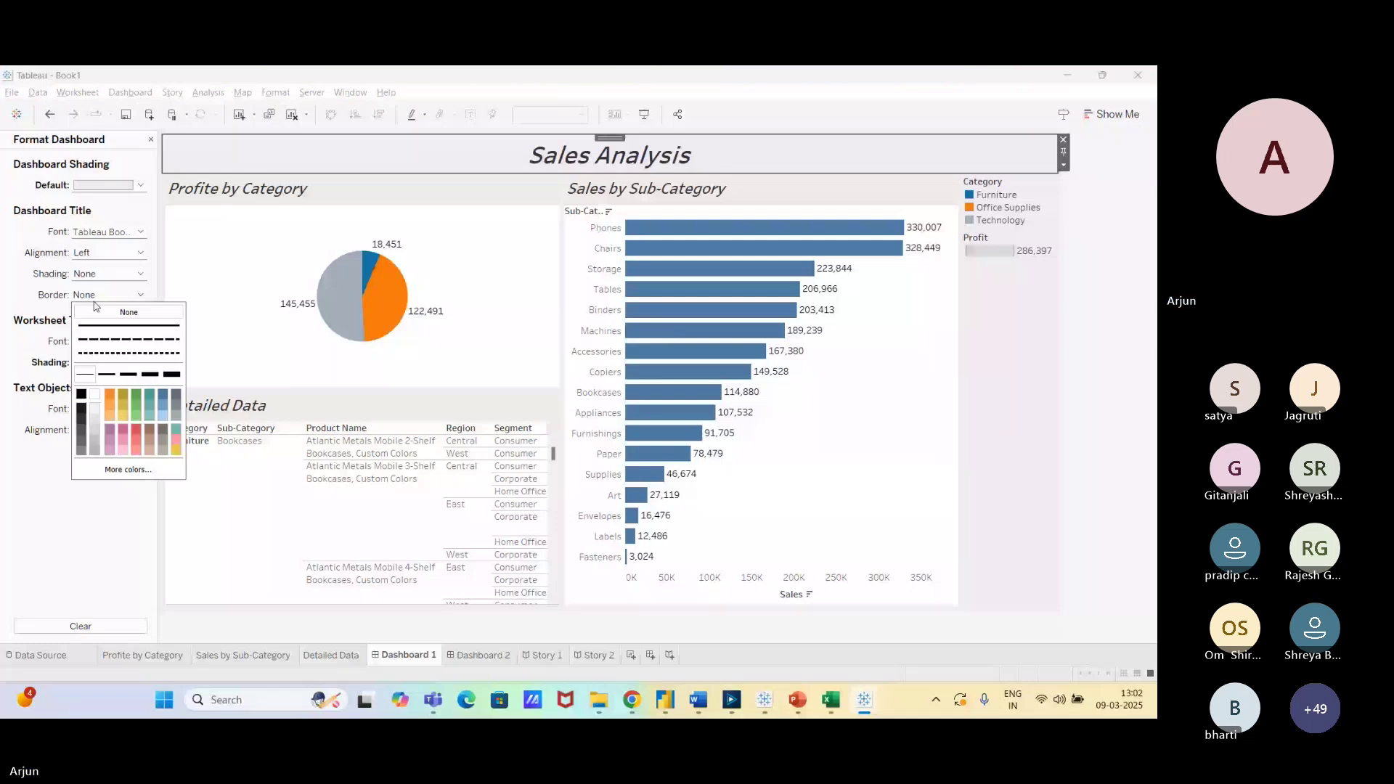
{"action": "left_click", "coordinate": [128, 326]}
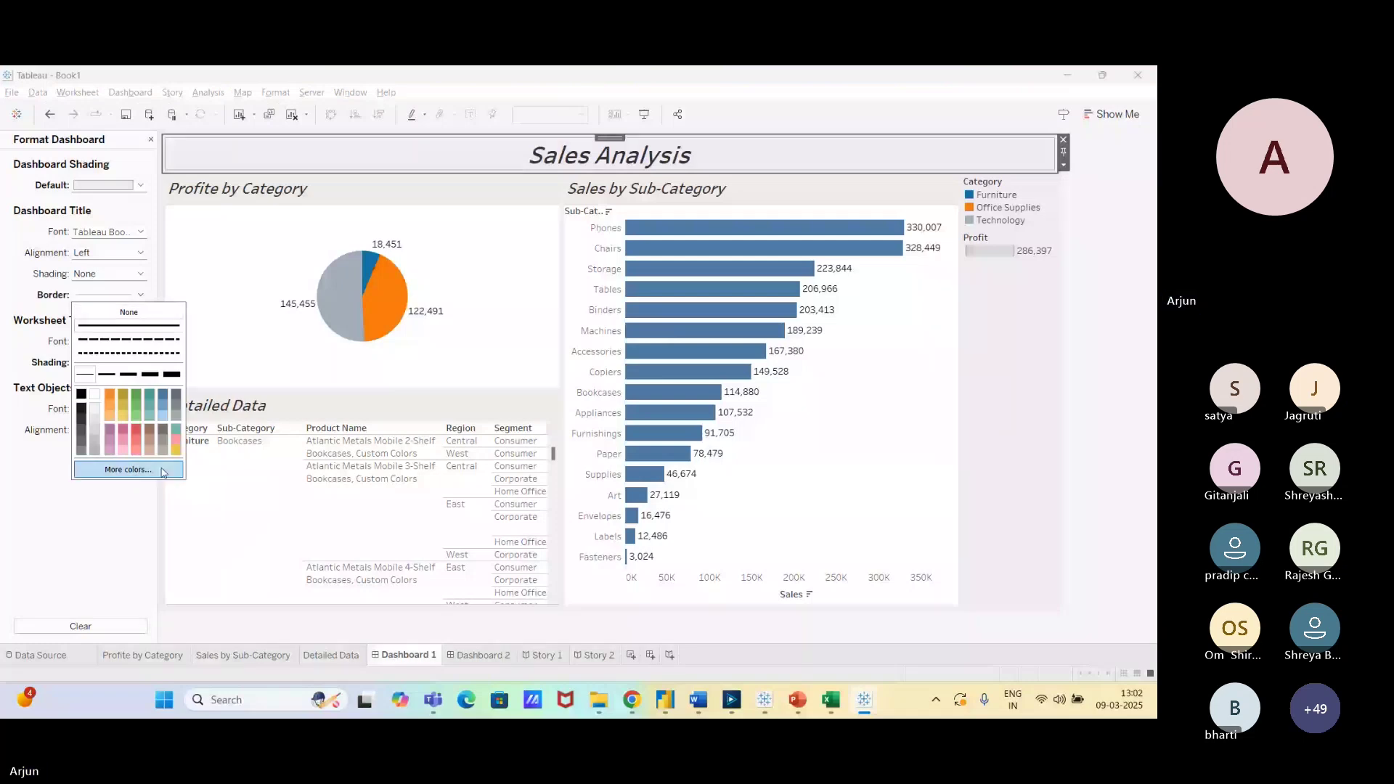
{"action": "left_click", "coordinate": [521, 261]}
{"action": "left_click", "coordinate": [497, 227]}
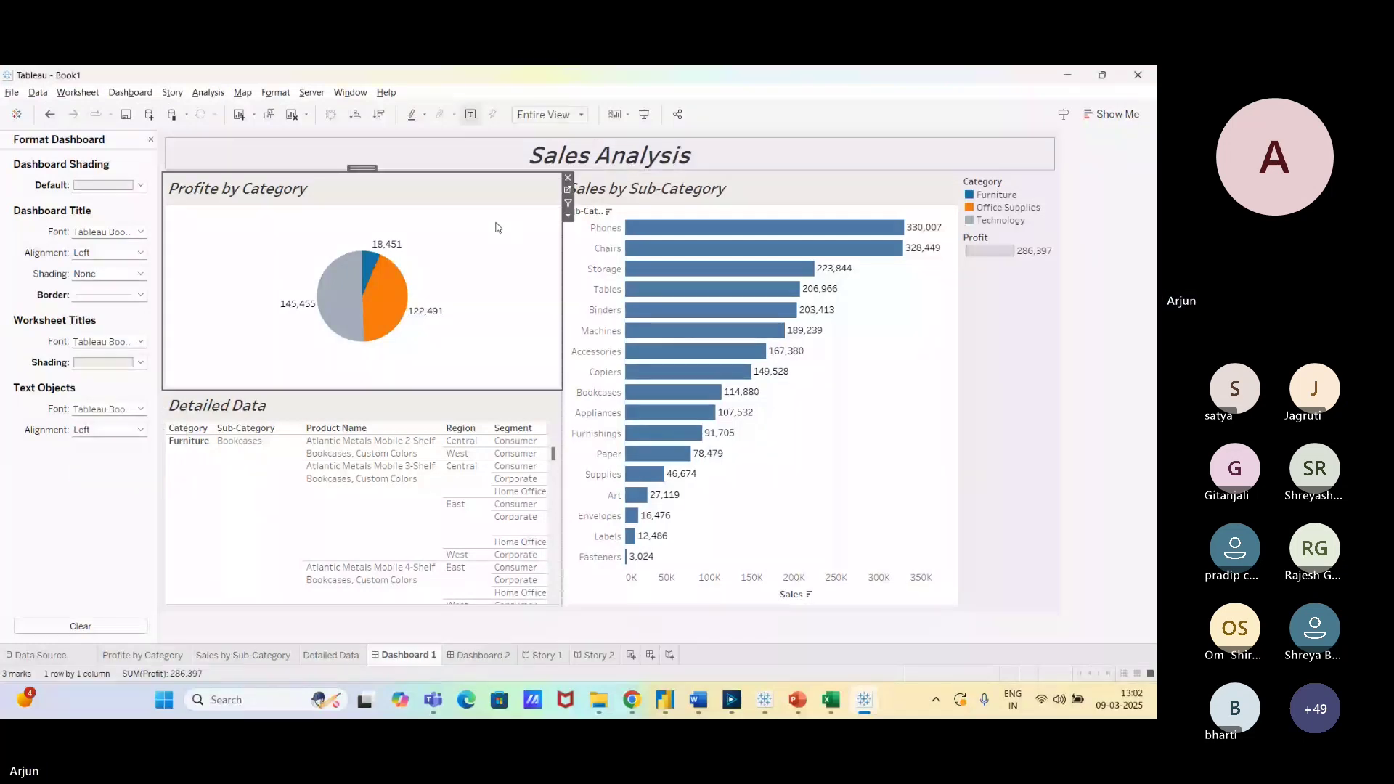
{"action": "left_click", "coordinate": [1073, 336]}
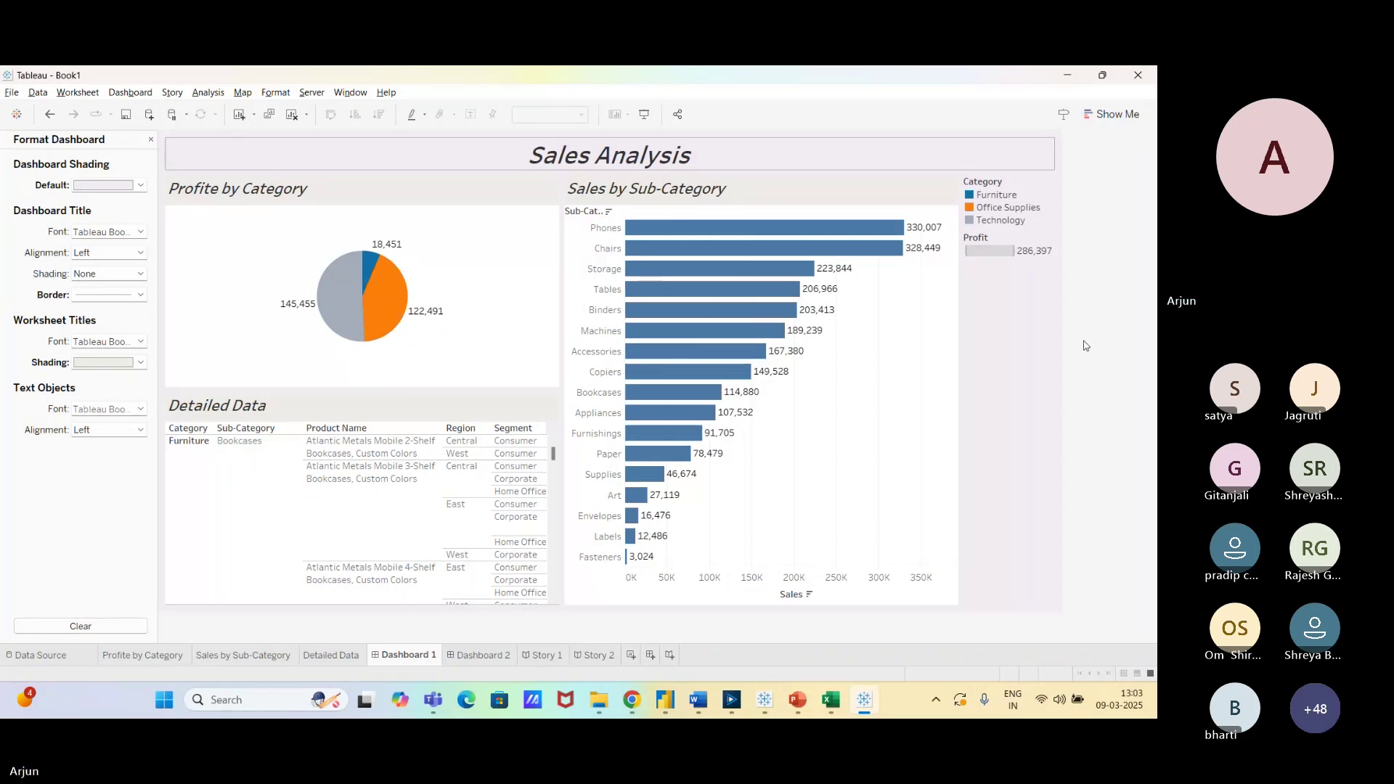
Go to the Sales by Sub-Category sheet from the dashboard and set its default worksheet shading to pale cream.
{"action": "left_click", "coordinate": [925, 290]}
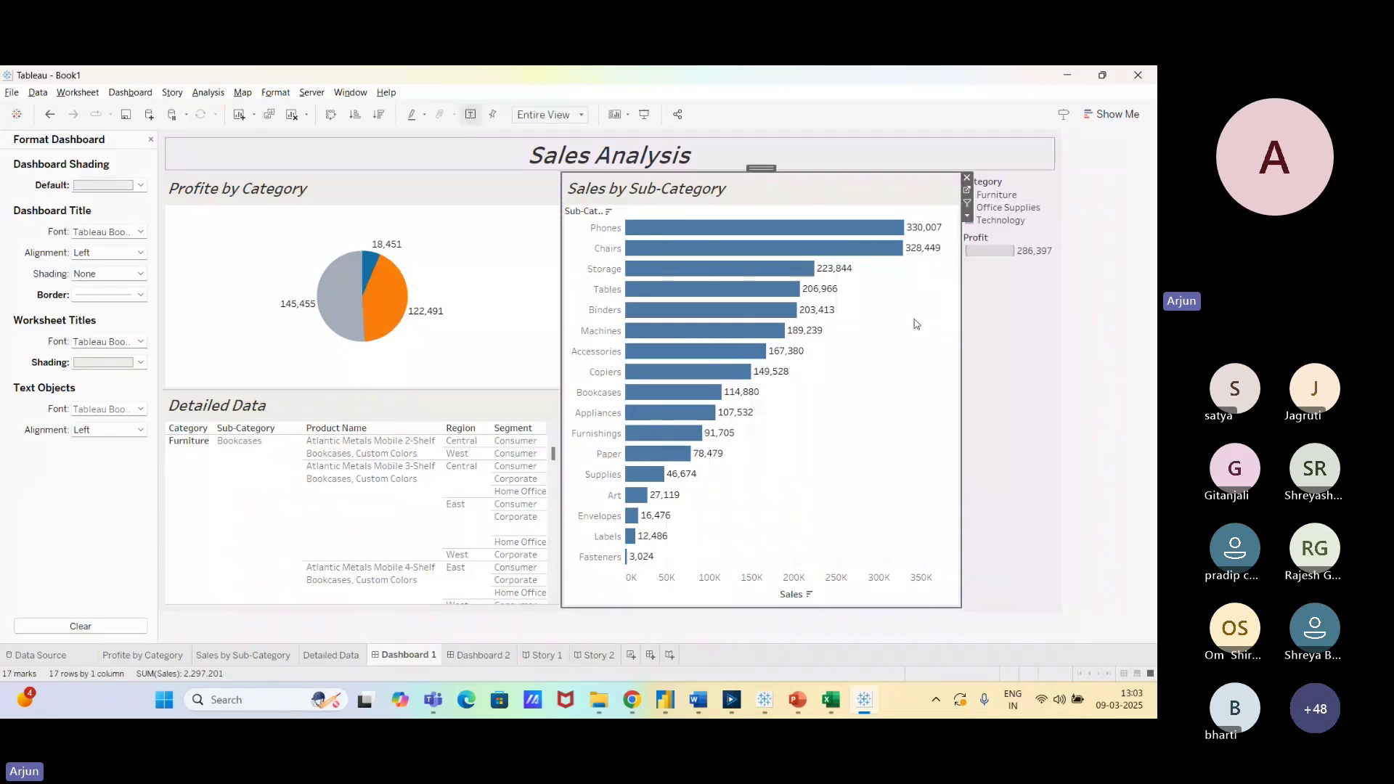
{"action": "left_click", "coordinate": [967, 192]}
{"action": "right_click", "coordinate": [834, 432]}
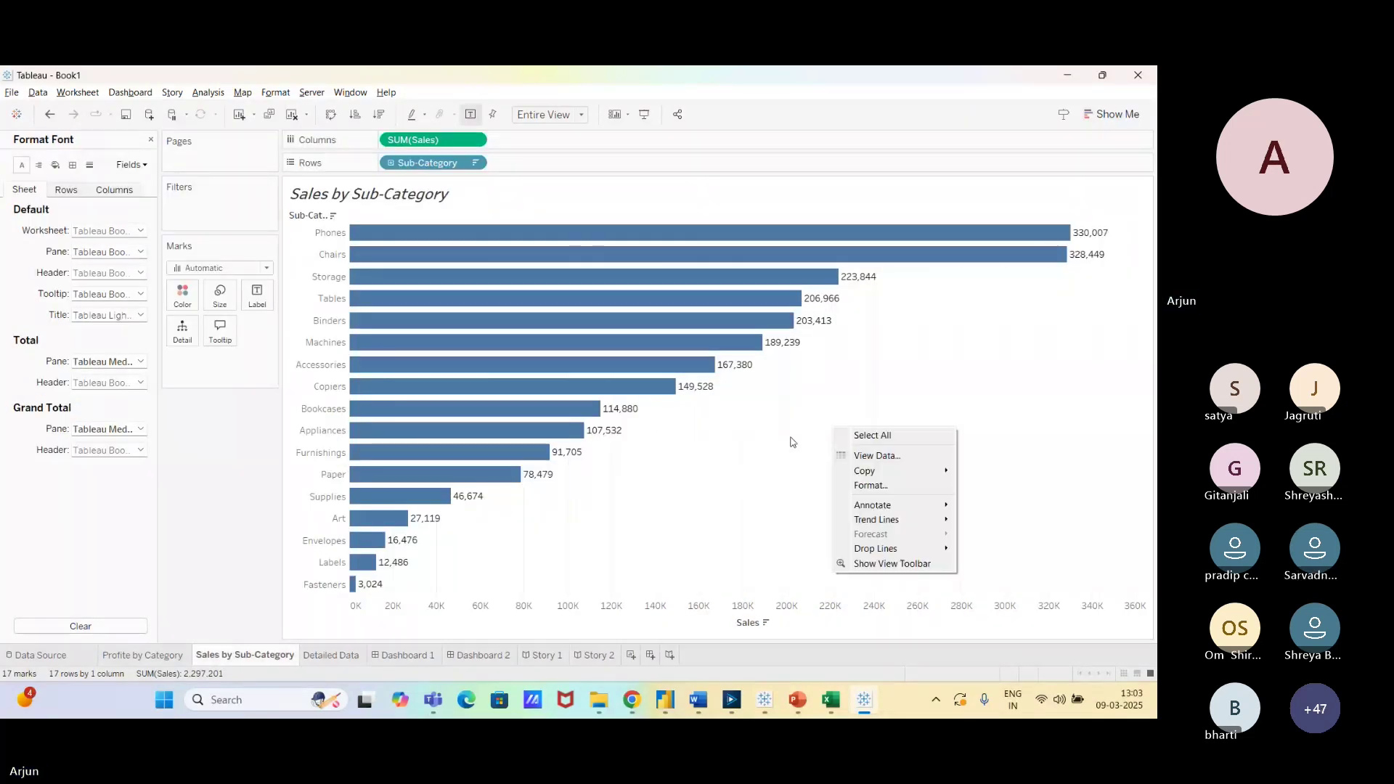
{"action": "right_click", "coordinate": [875, 396]}
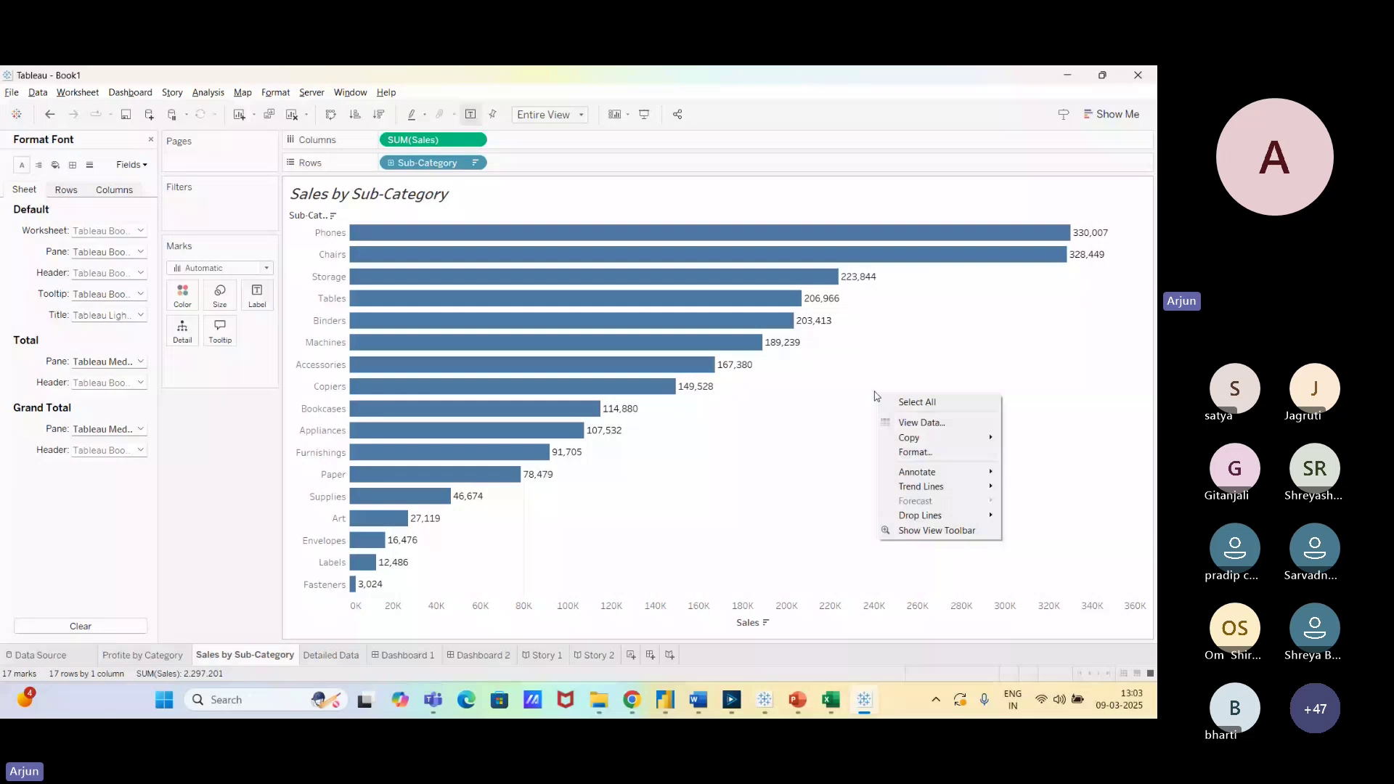
{"action": "left_click", "coordinate": [874, 395]}
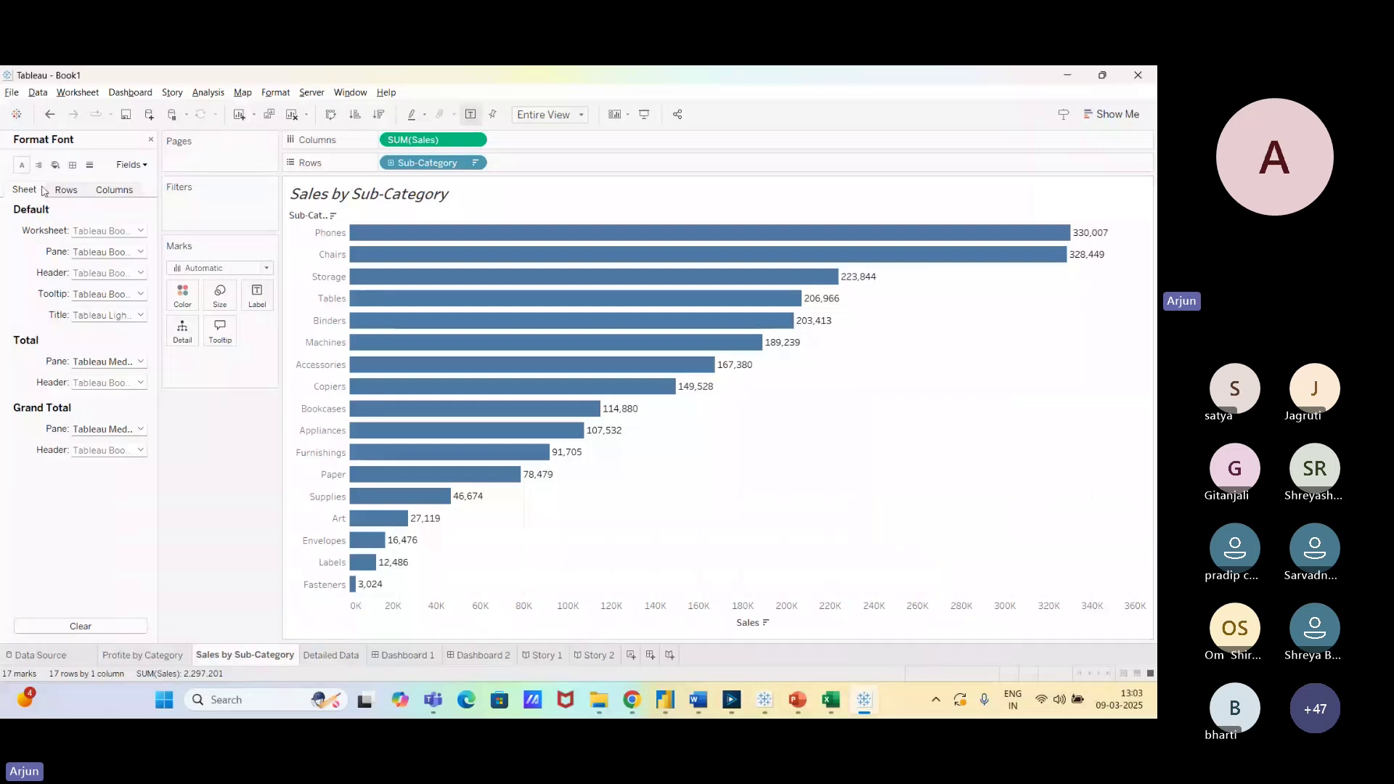
{"action": "left_click", "coordinate": [56, 165]}
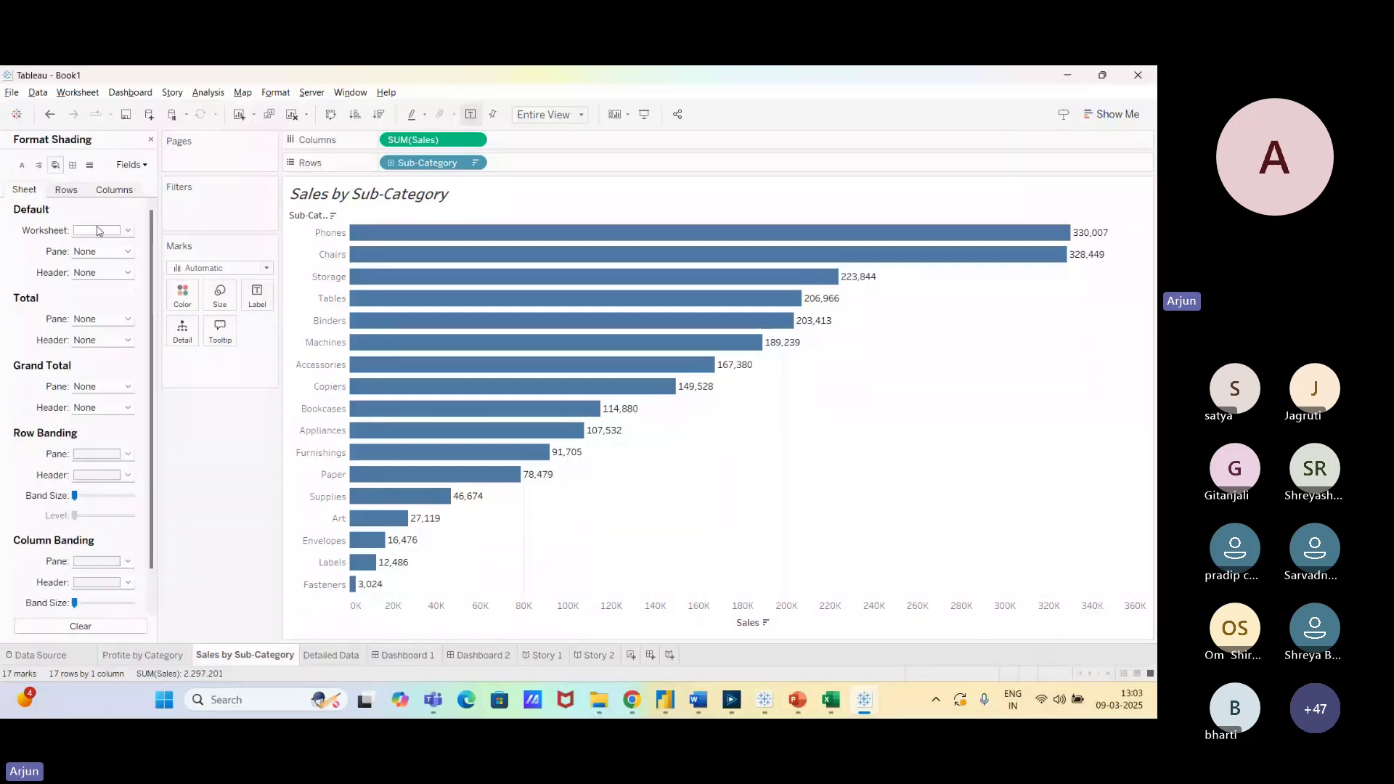
{"action": "left_click", "coordinate": [102, 230]}
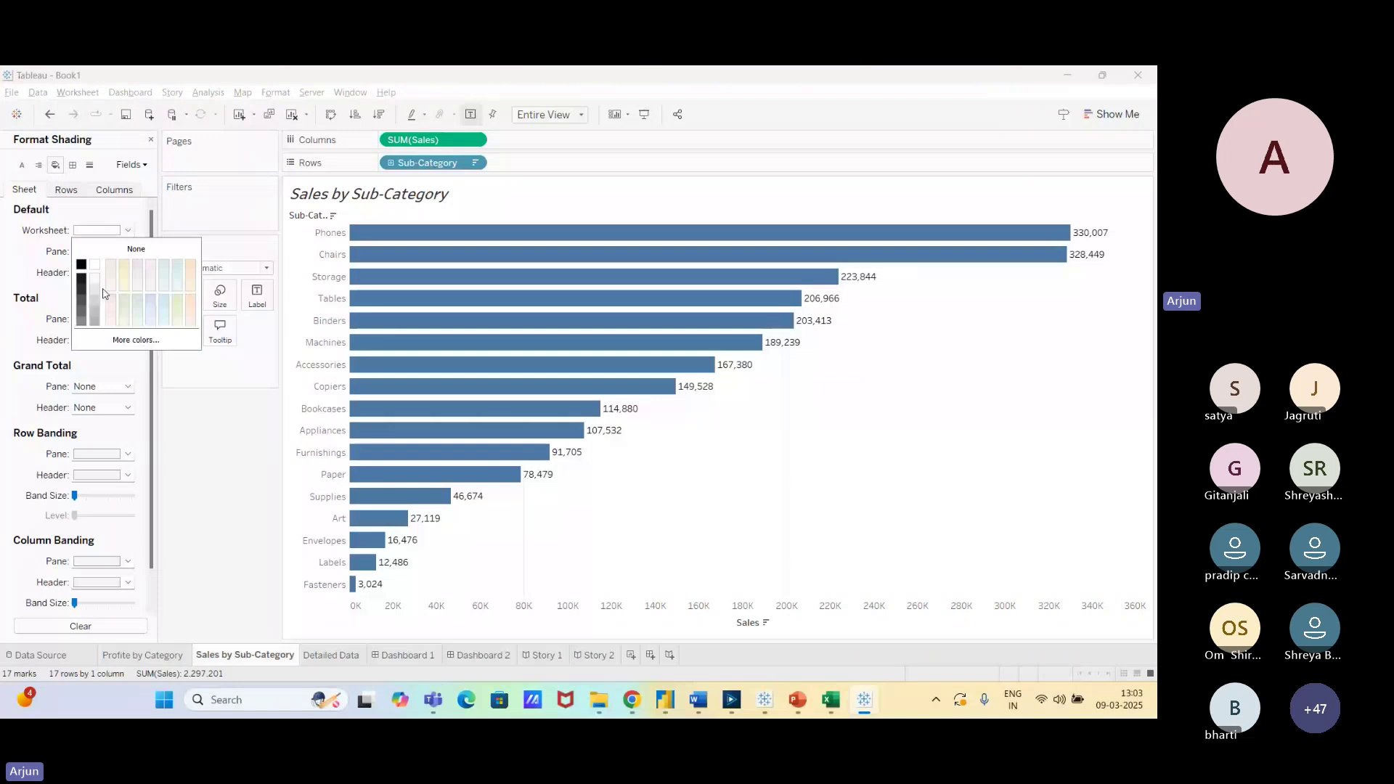
{"action": "left_click", "coordinate": [186, 292]}
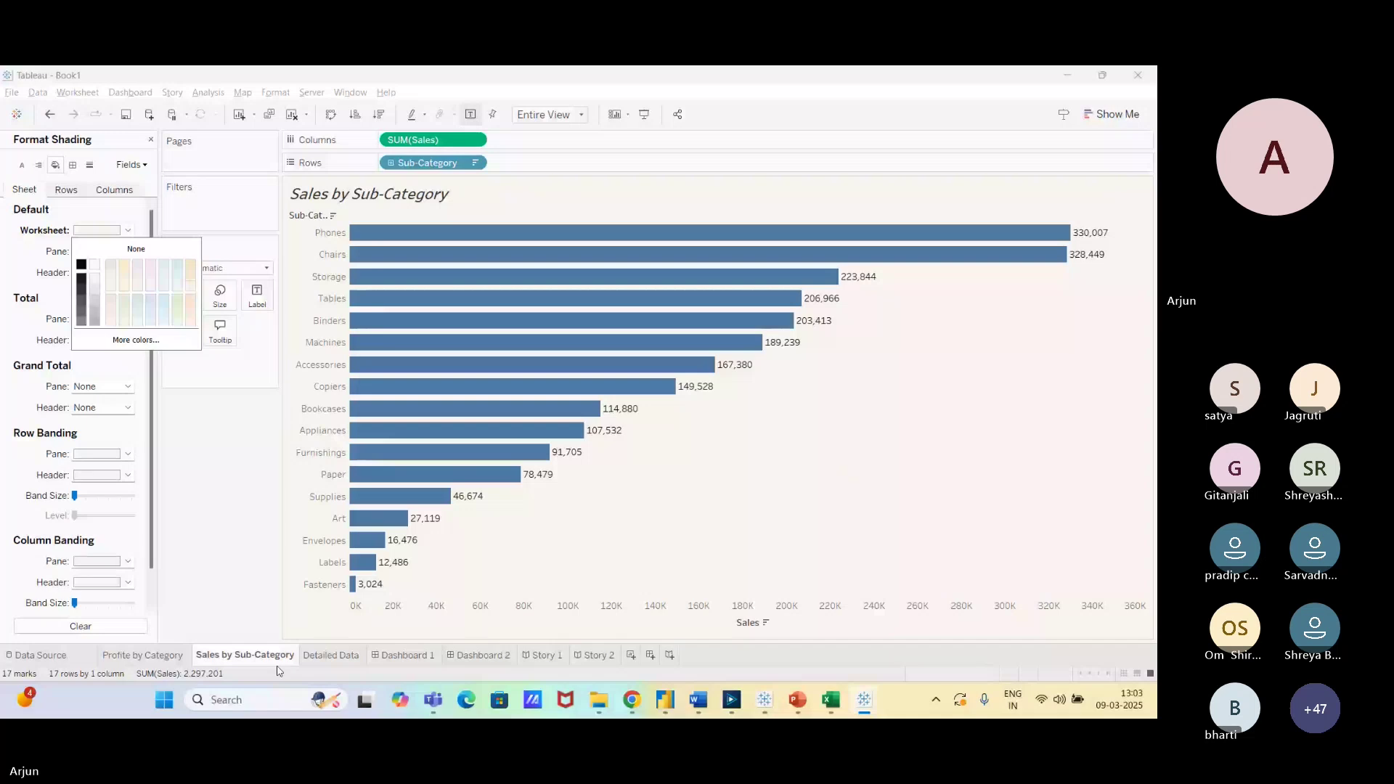
Set the default worksheet shading of the Profite by Category sheet to the same pale cream.
{"action": "left_click", "coordinate": [142, 655]}
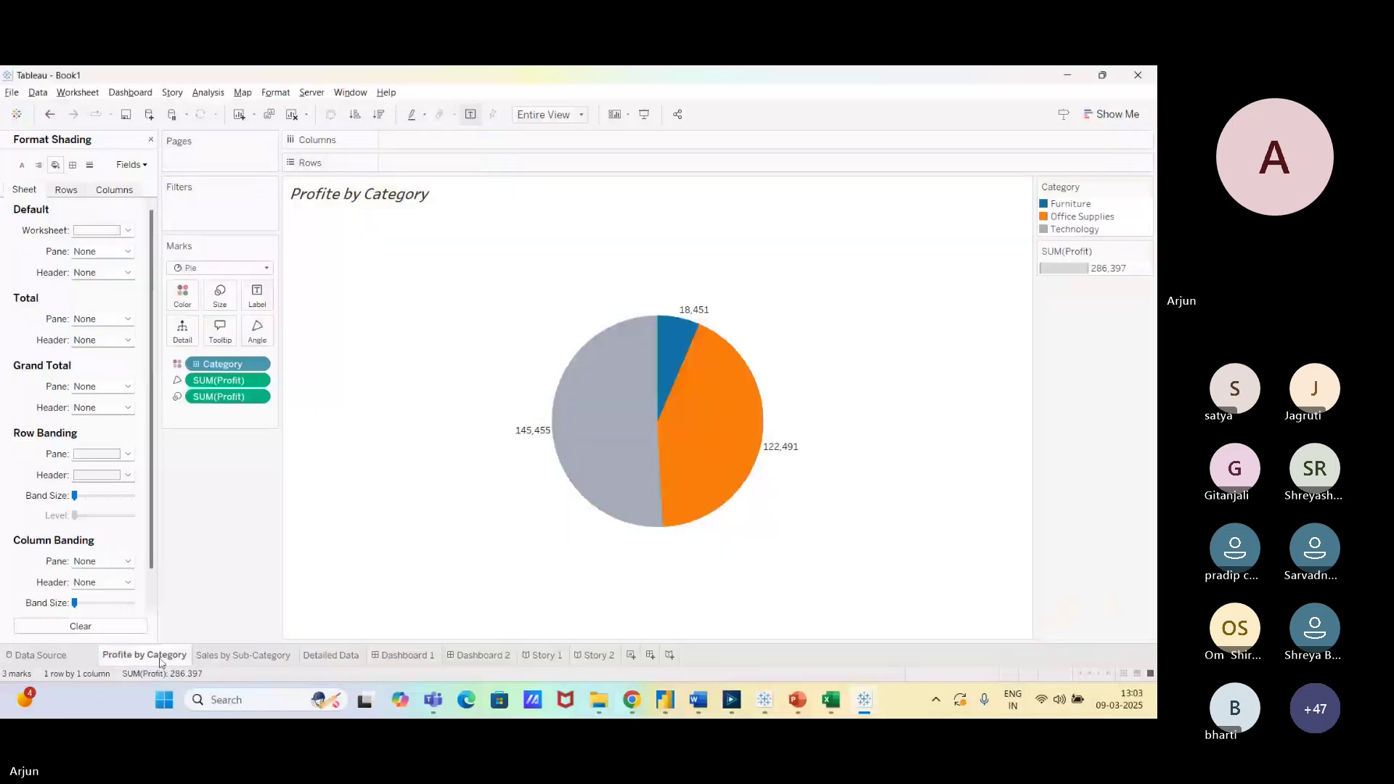
{"action": "right_click", "coordinate": [426, 313]}
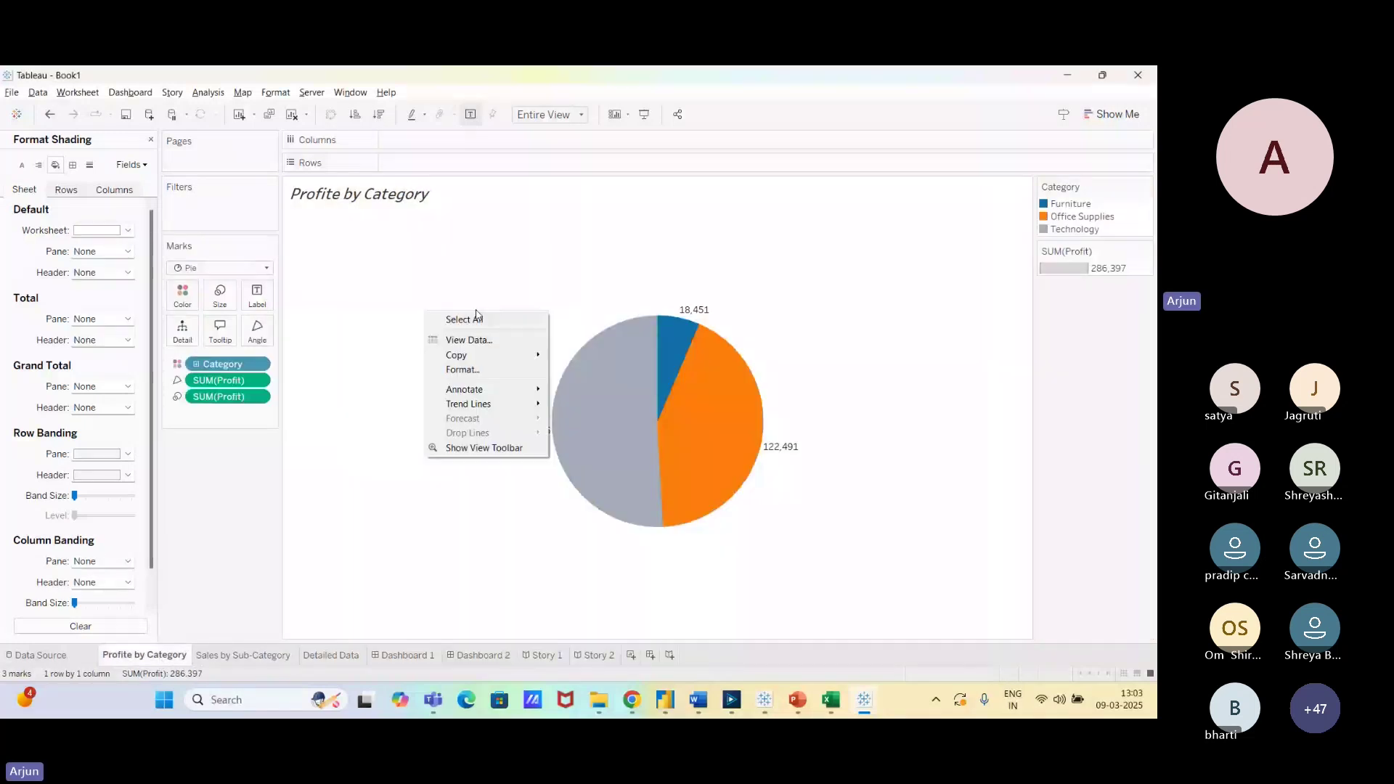
{"action": "left_click", "coordinate": [465, 370]}
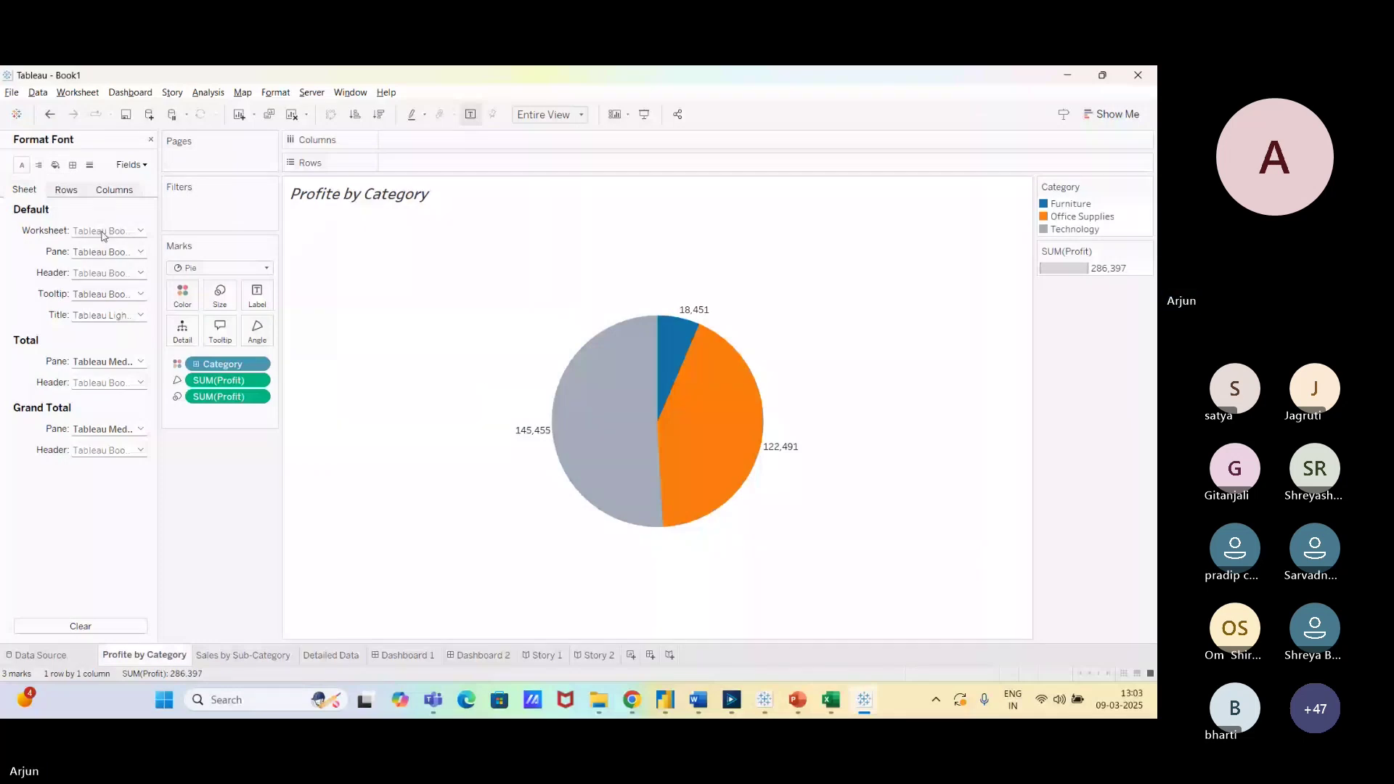
{"action": "left_click", "coordinate": [56, 165]}
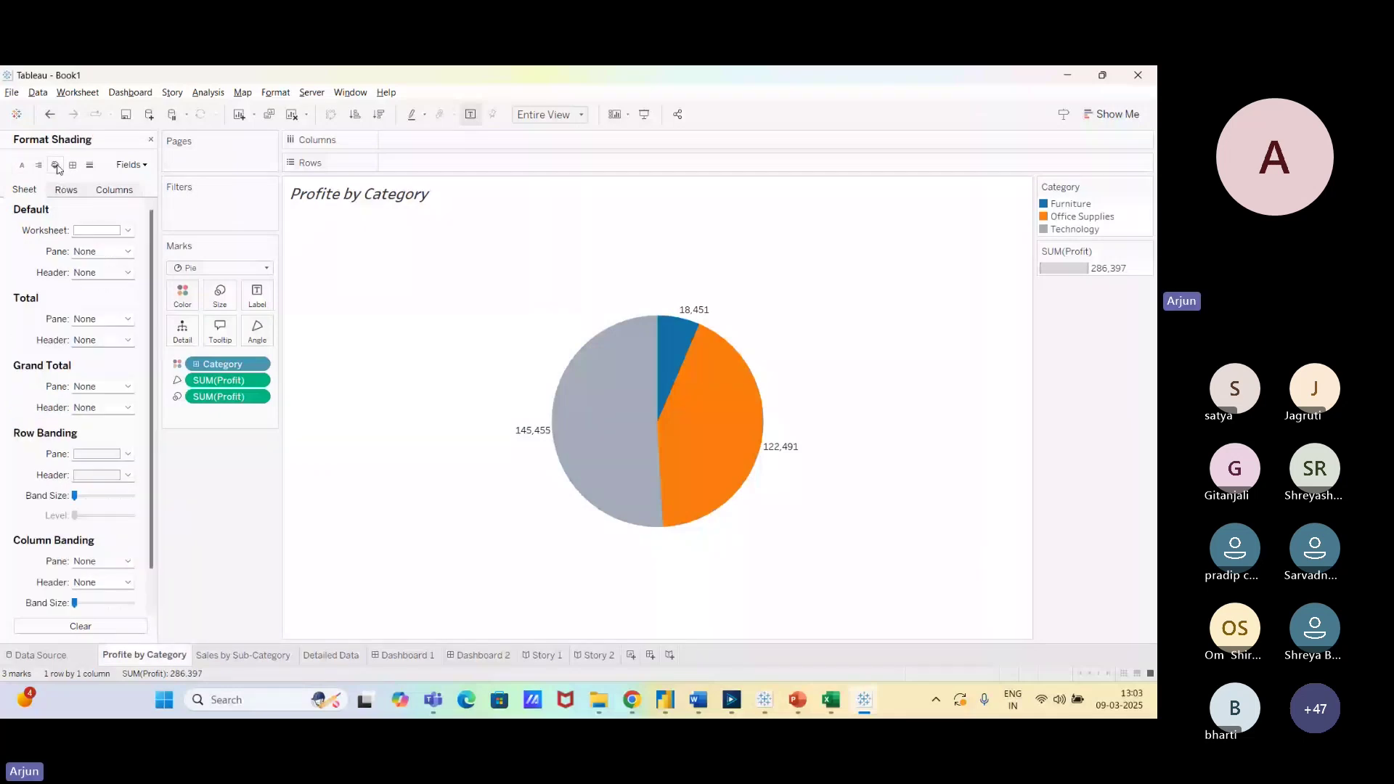
{"action": "left_click", "coordinate": [127, 231]}
{"action": "left_click", "coordinate": [190, 285]}
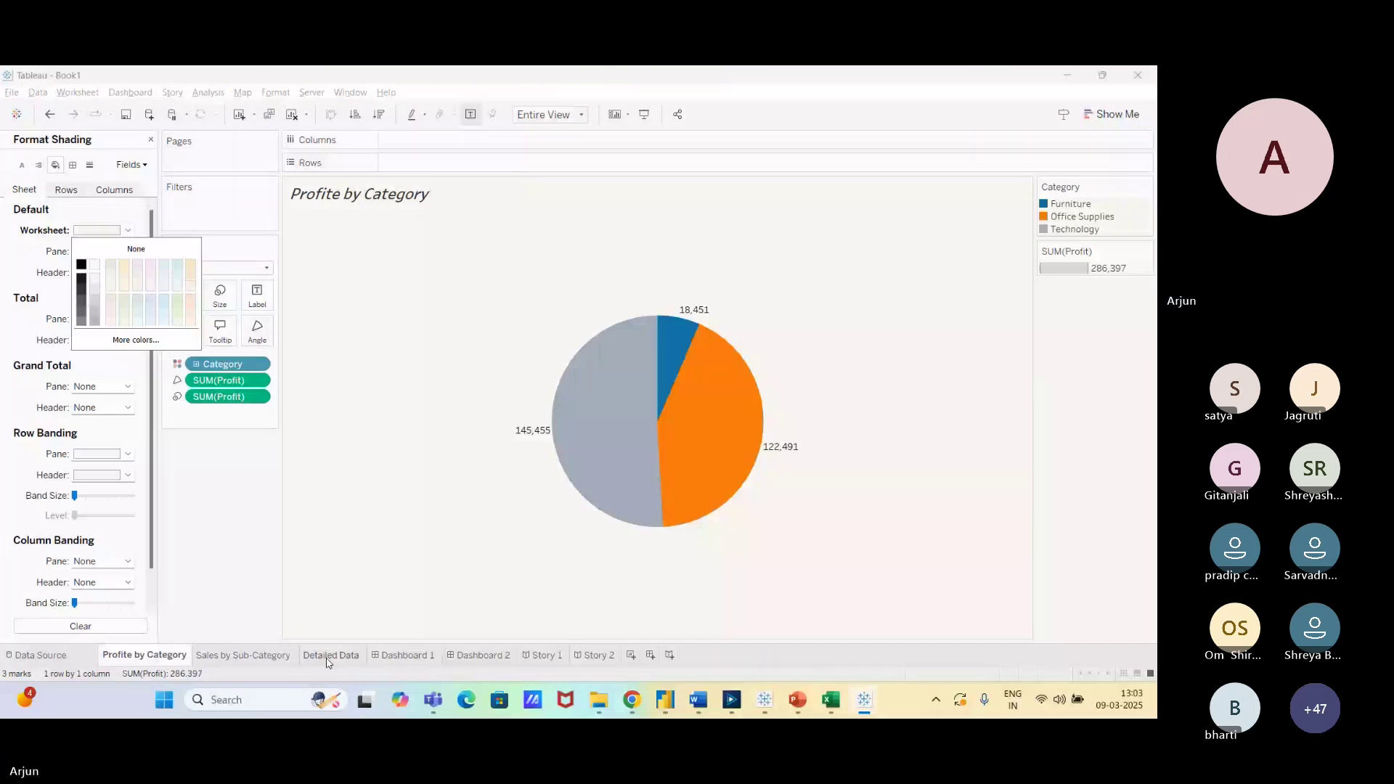
Remove the Action (Category...) filter from the Sales by Sub-Category sheet.
{"action": "left_click", "coordinate": [243, 655]}
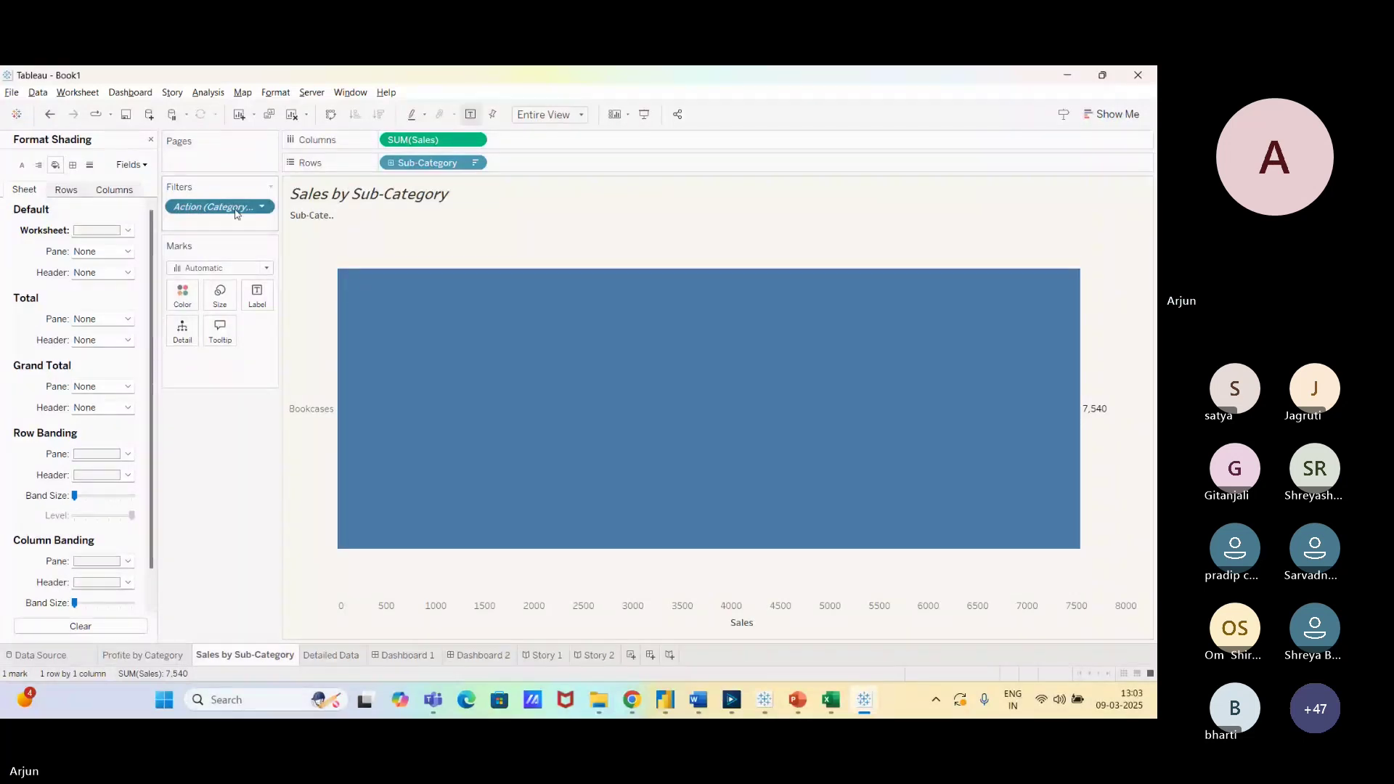
{"action": "left_click_drag", "start_coordinate": [236, 212], "coordinate": [290, 436]}
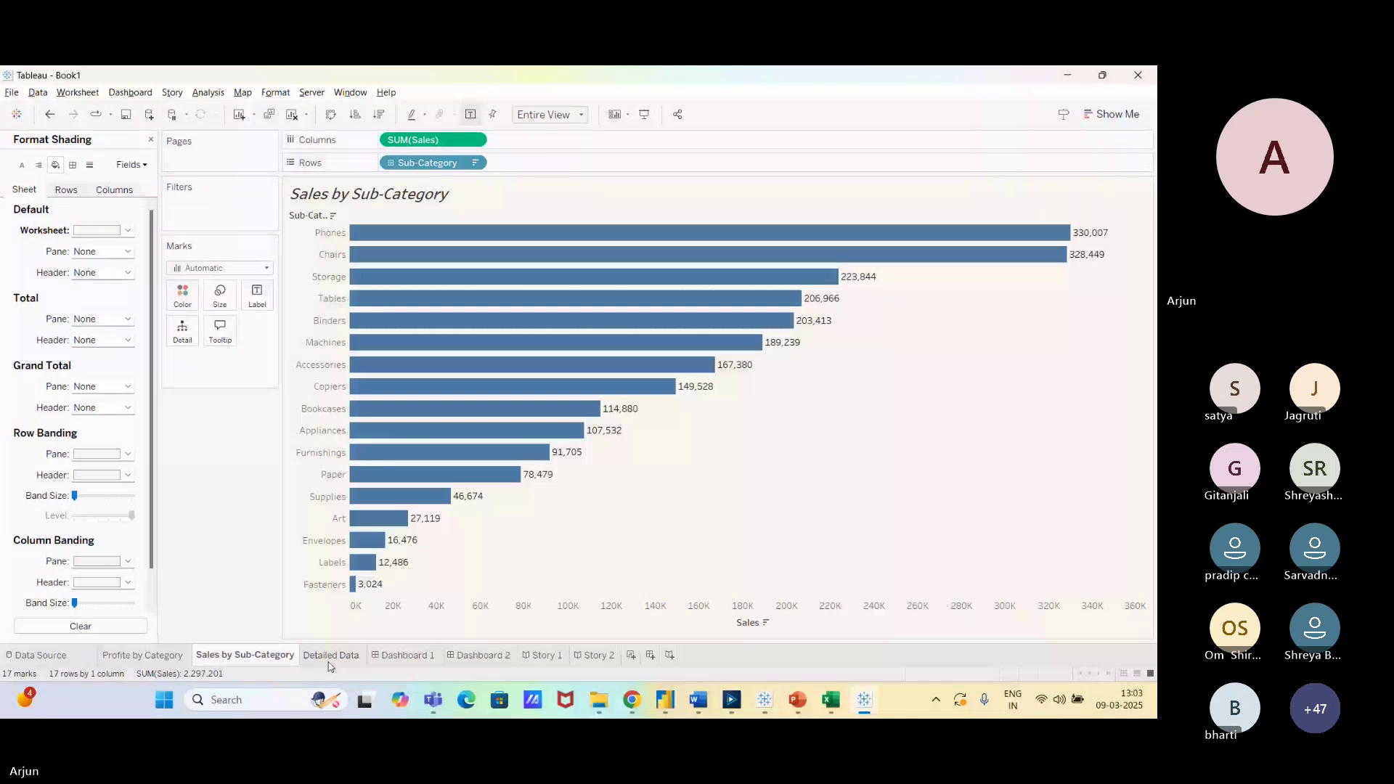
Set the default worksheet shading of the Detailed Data sheet to pale cream and return to Dashboard 1.
{"action": "left_click", "coordinate": [328, 657]}
{"action": "right_click", "coordinate": [493, 324]}
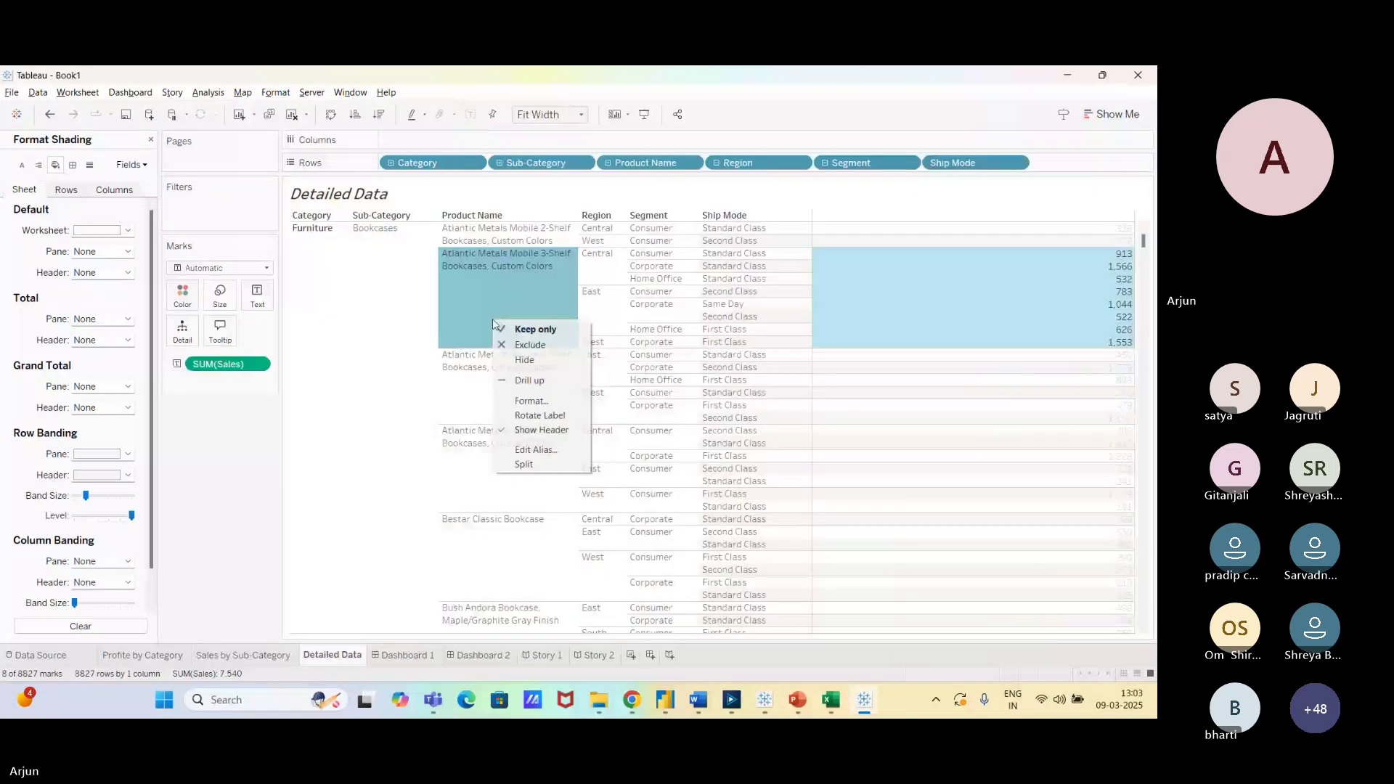
{"action": "left_click", "coordinate": [512, 401]}
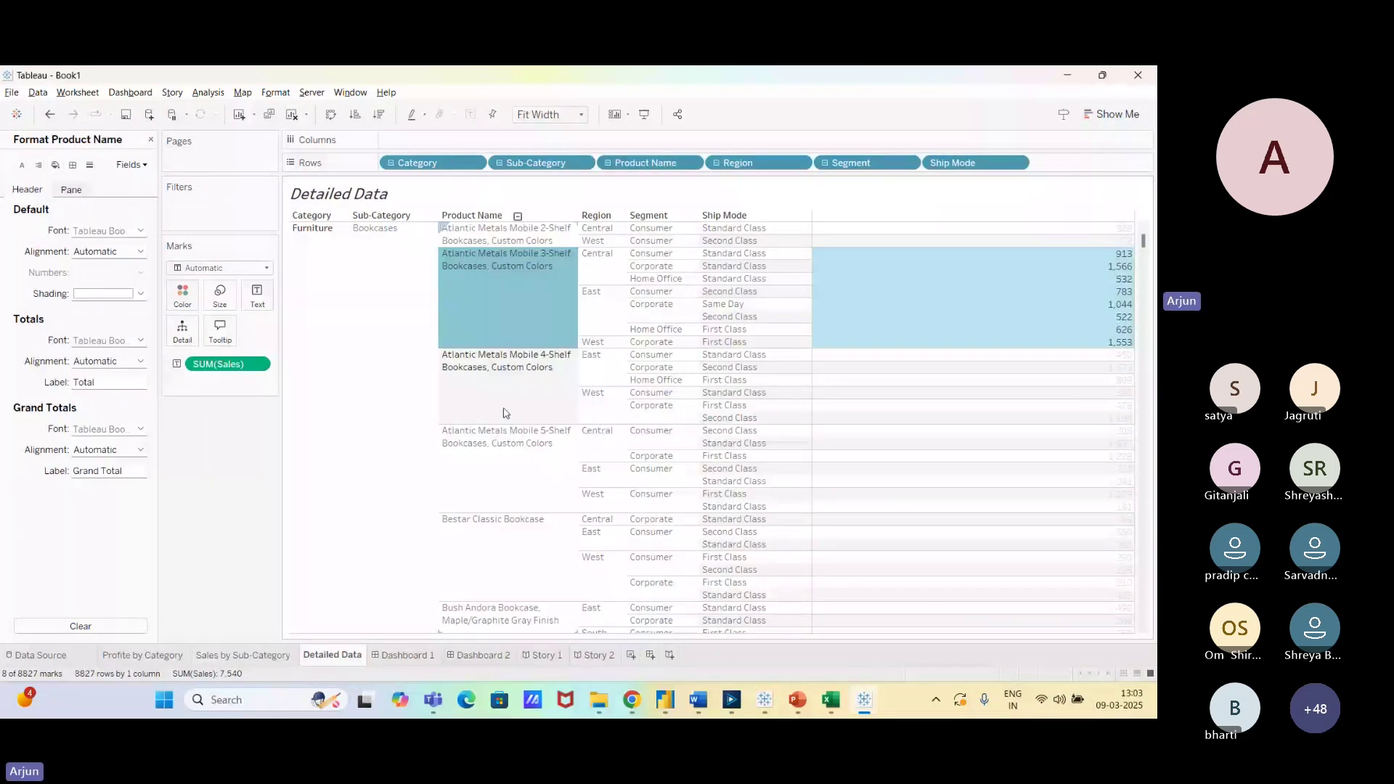
{"action": "left_click", "coordinate": [54, 164]}
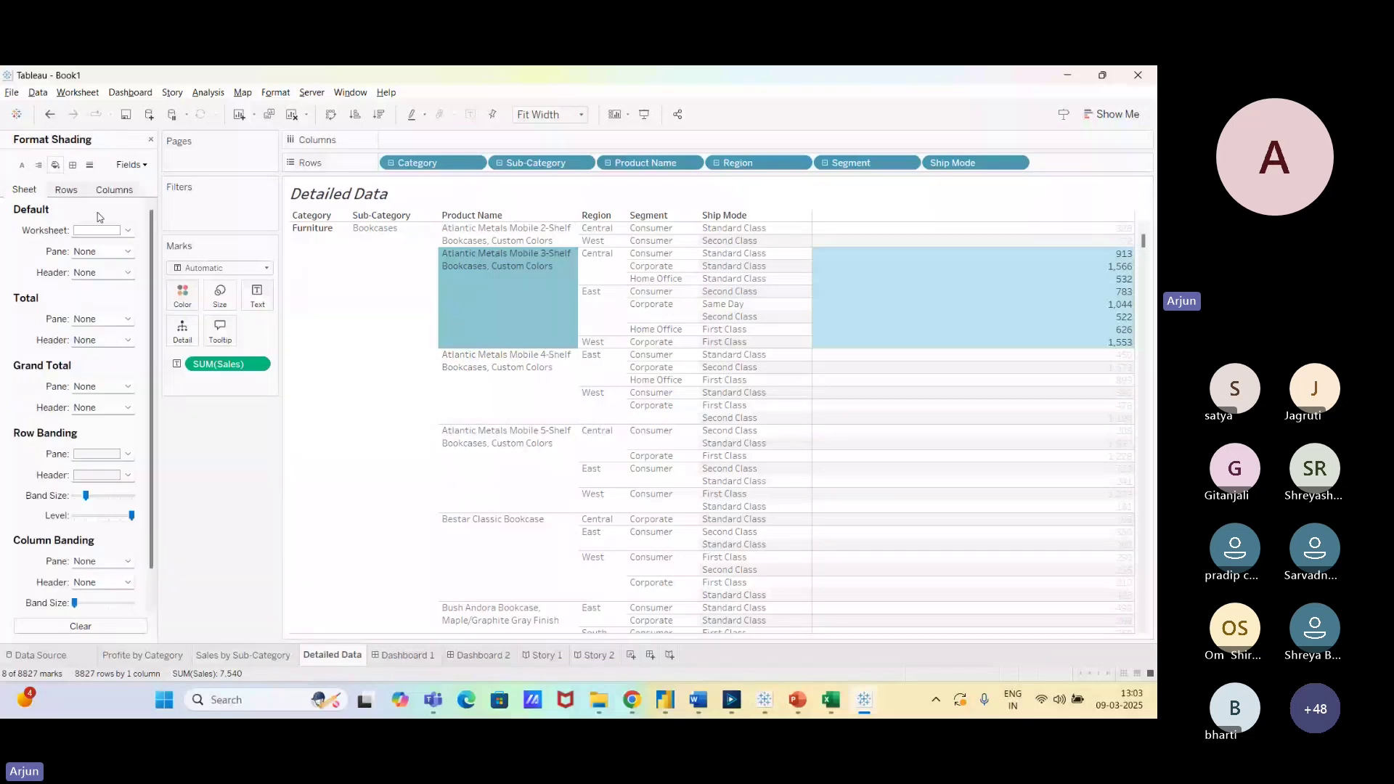
{"action": "left_click", "coordinate": [126, 230]}
{"action": "left_click", "coordinate": [118, 264]}
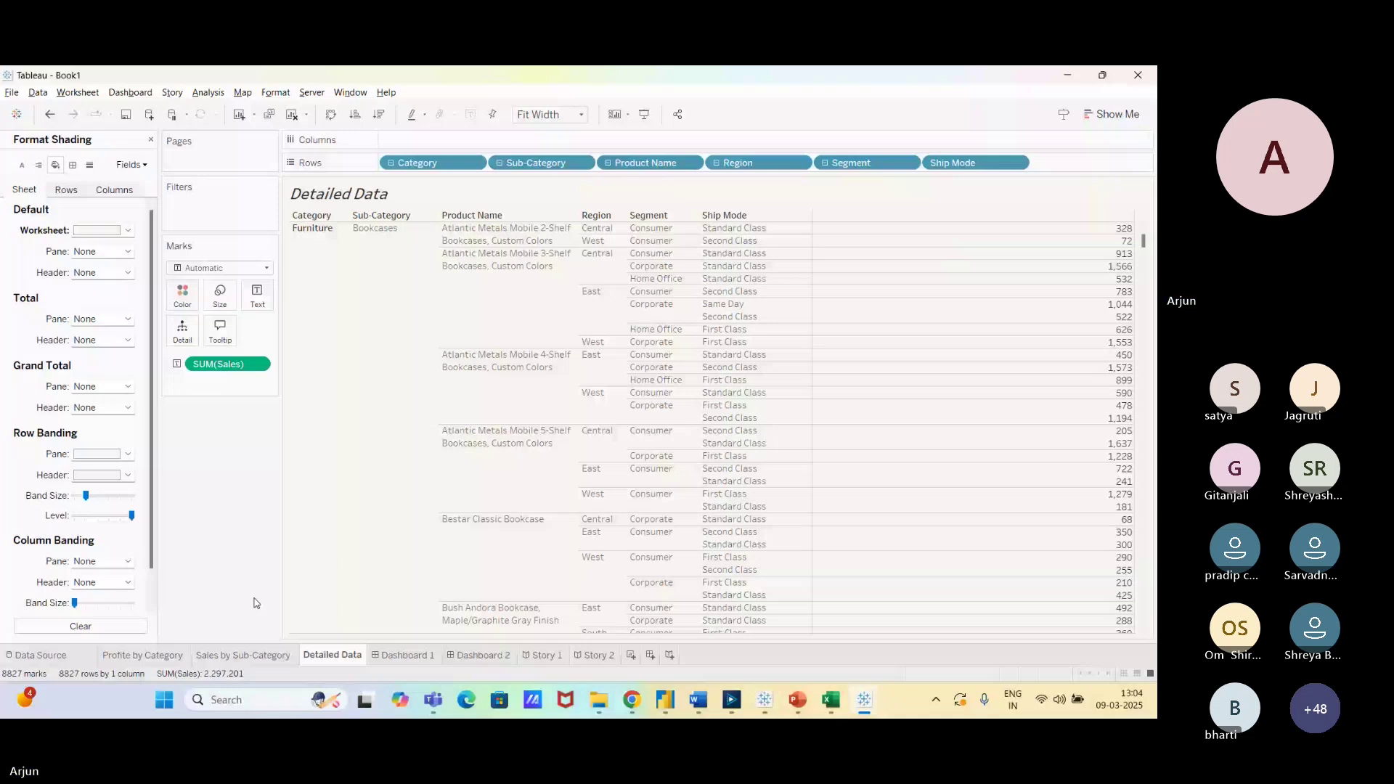
{"action": "left_click", "coordinate": [404, 655]}
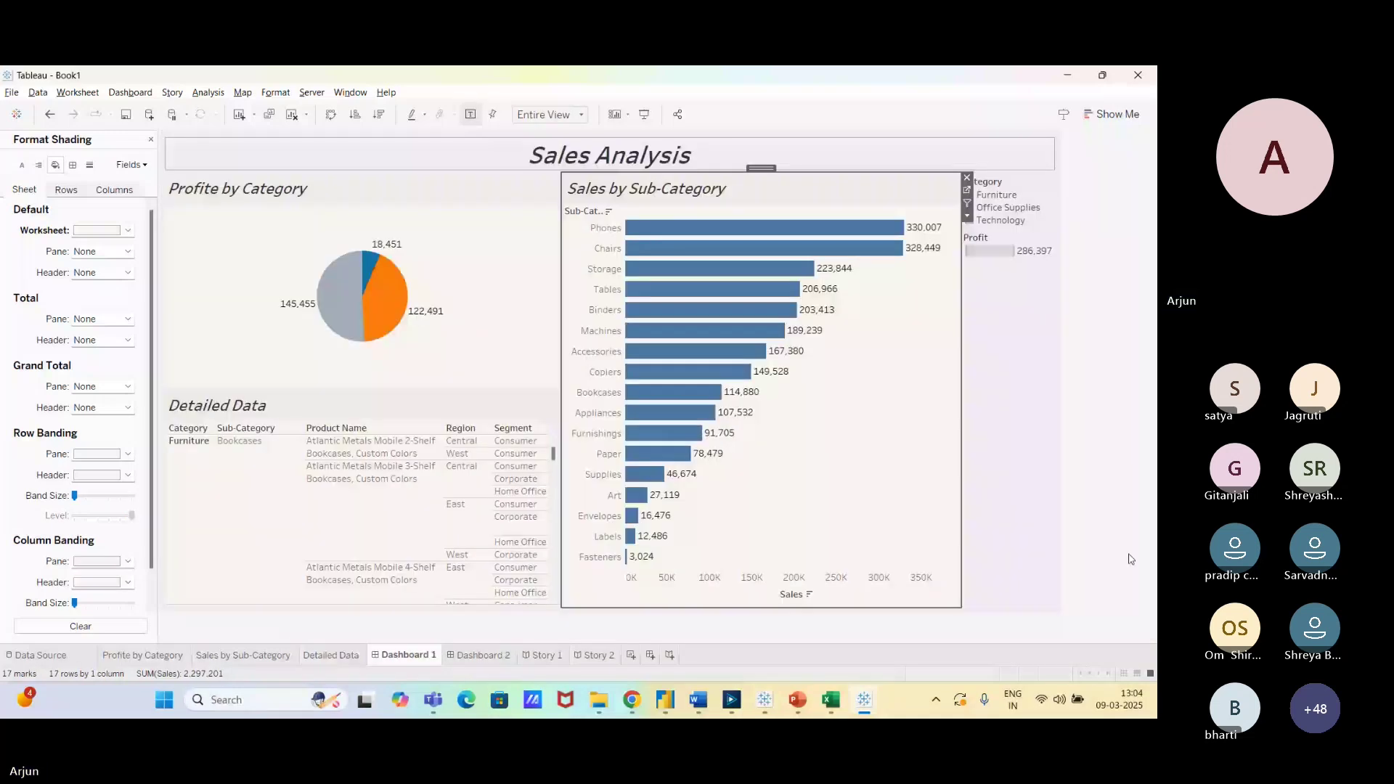
{"action": "left_click", "coordinate": [1116, 449]}
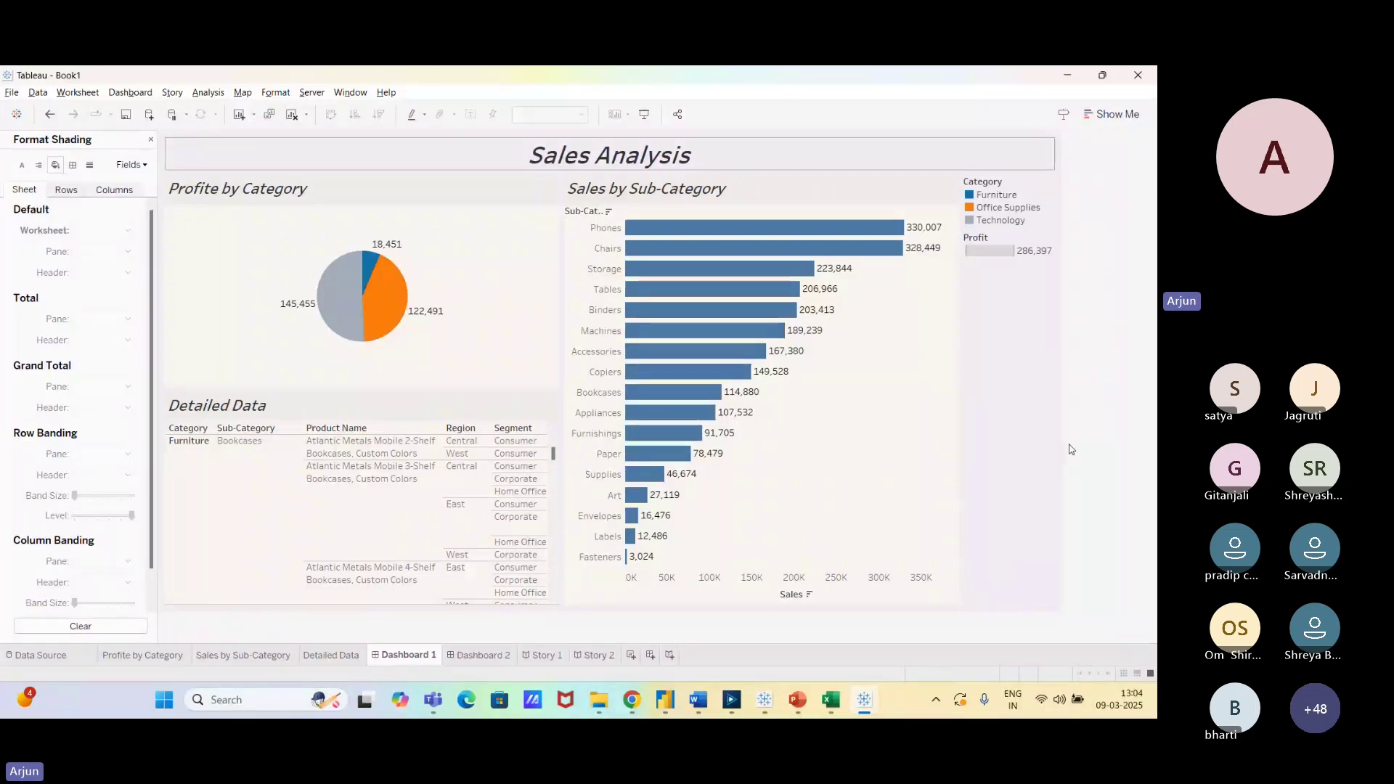
{"action": "double_click", "coordinate": [866, 197]}
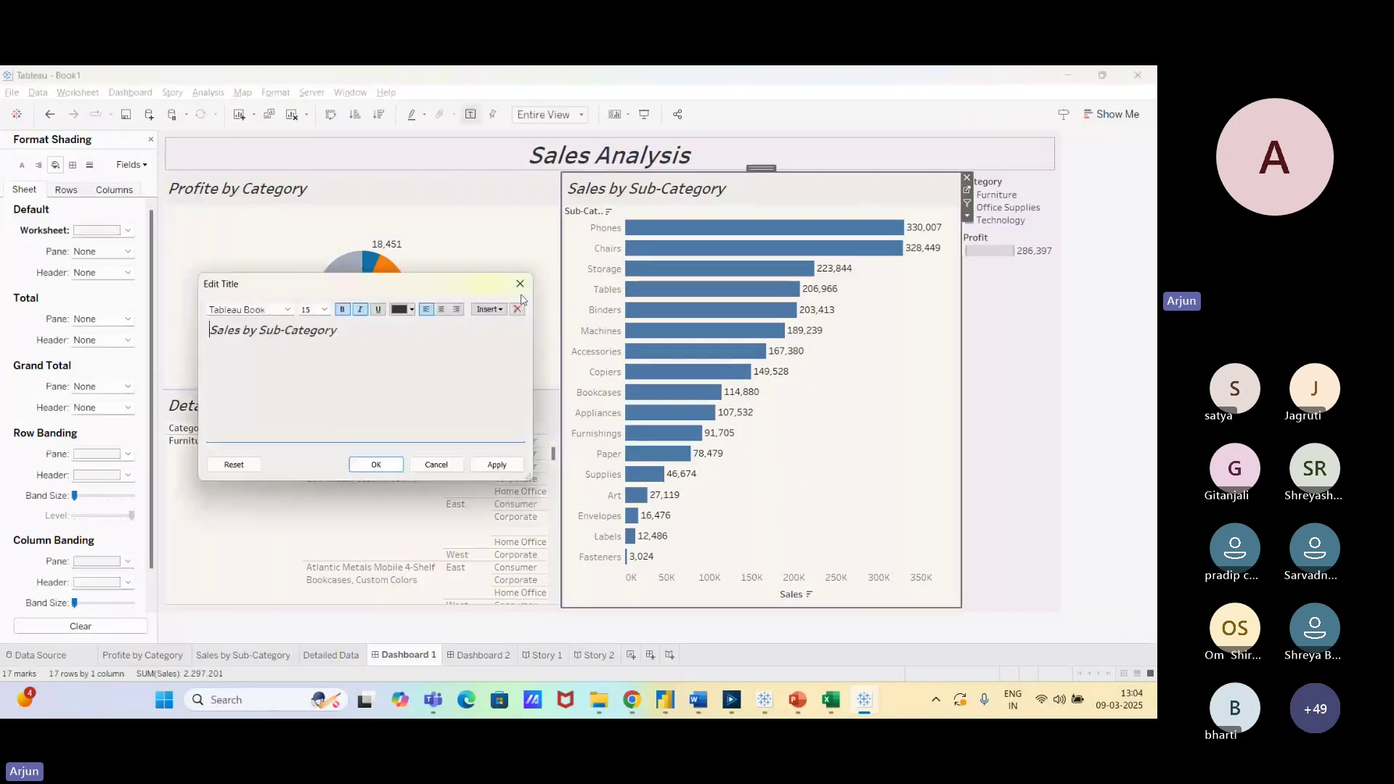
{"action": "left_click", "coordinate": [520, 283]}
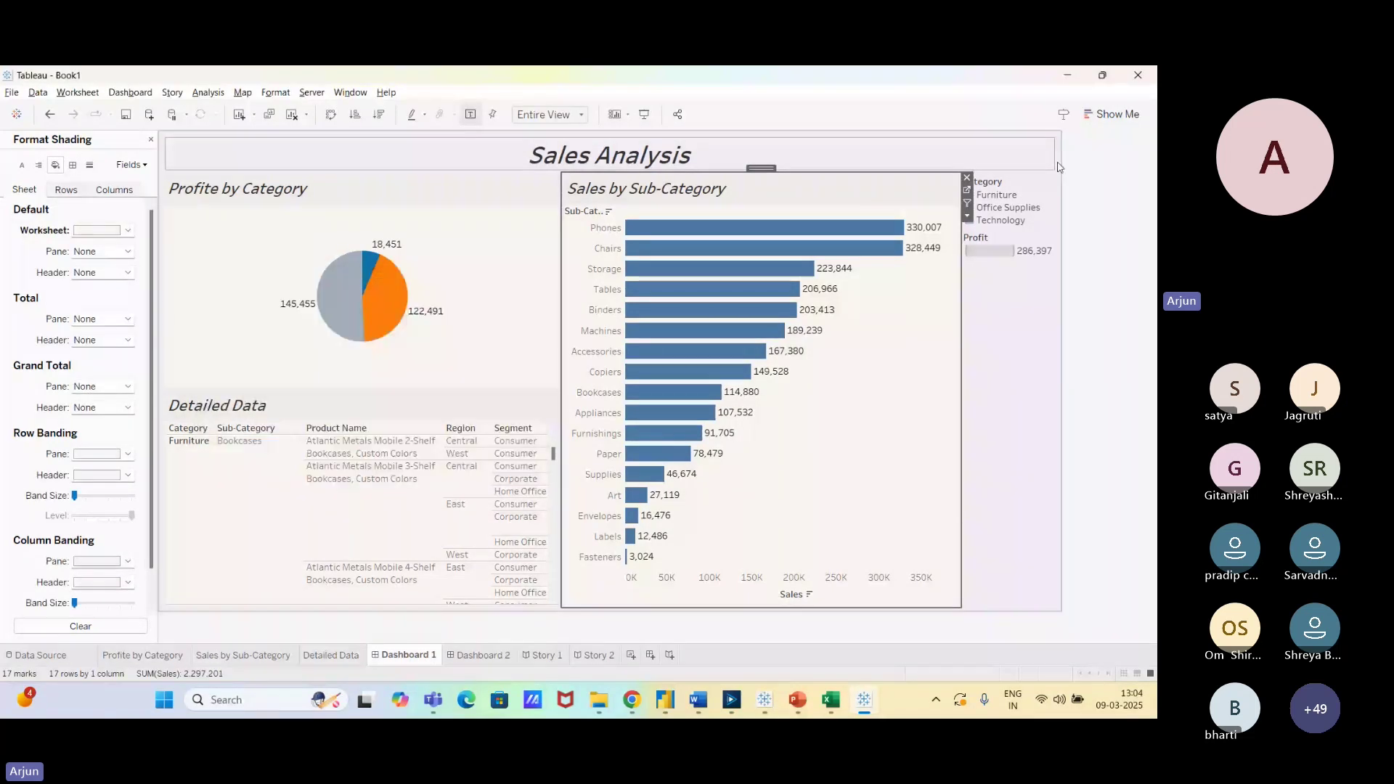
Set the worksheet titles' shading to pale teal in the dashboard formatting.
{"action": "left_click", "coordinate": [1037, 158]}
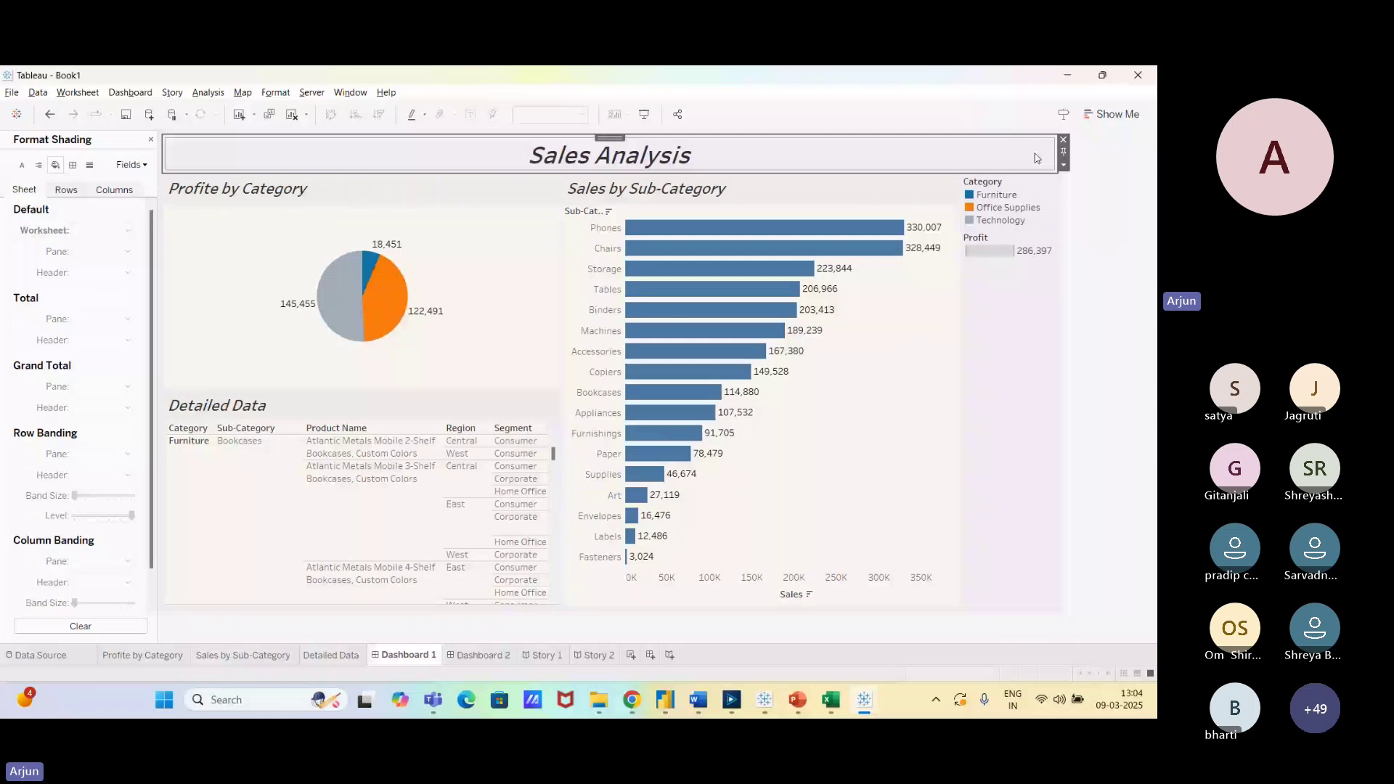
{"action": "left_click", "coordinate": [1064, 166]}
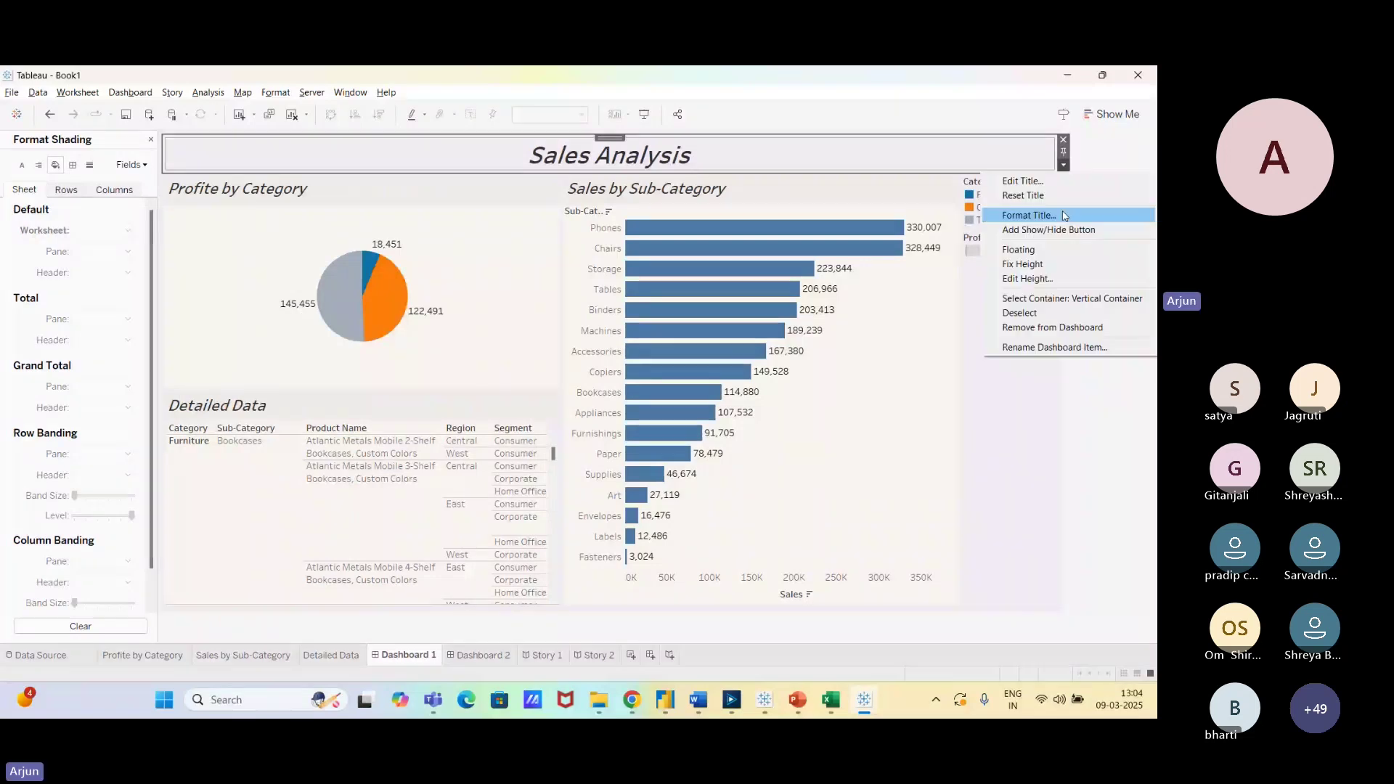
{"action": "left_click", "coordinate": [1063, 216]}
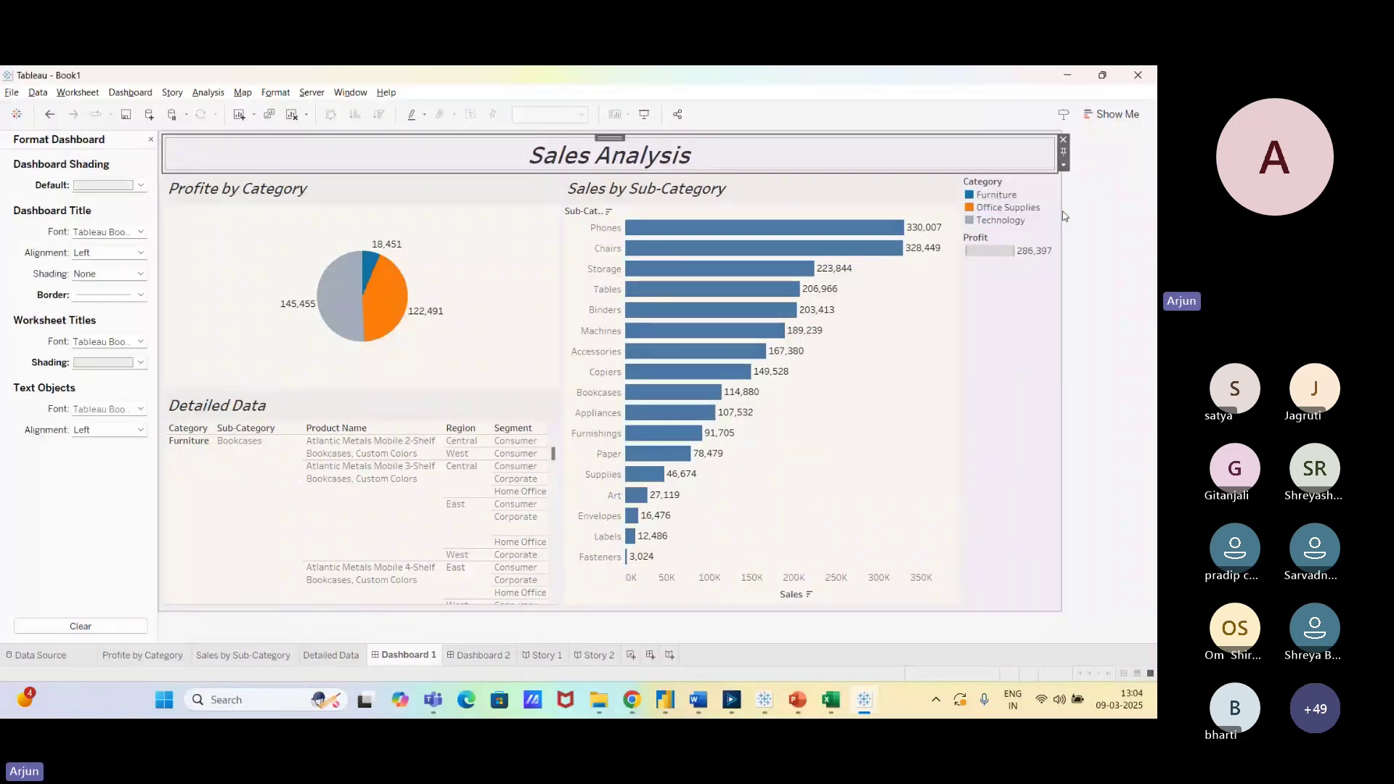
{"action": "left_click", "coordinate": [138, 362]}
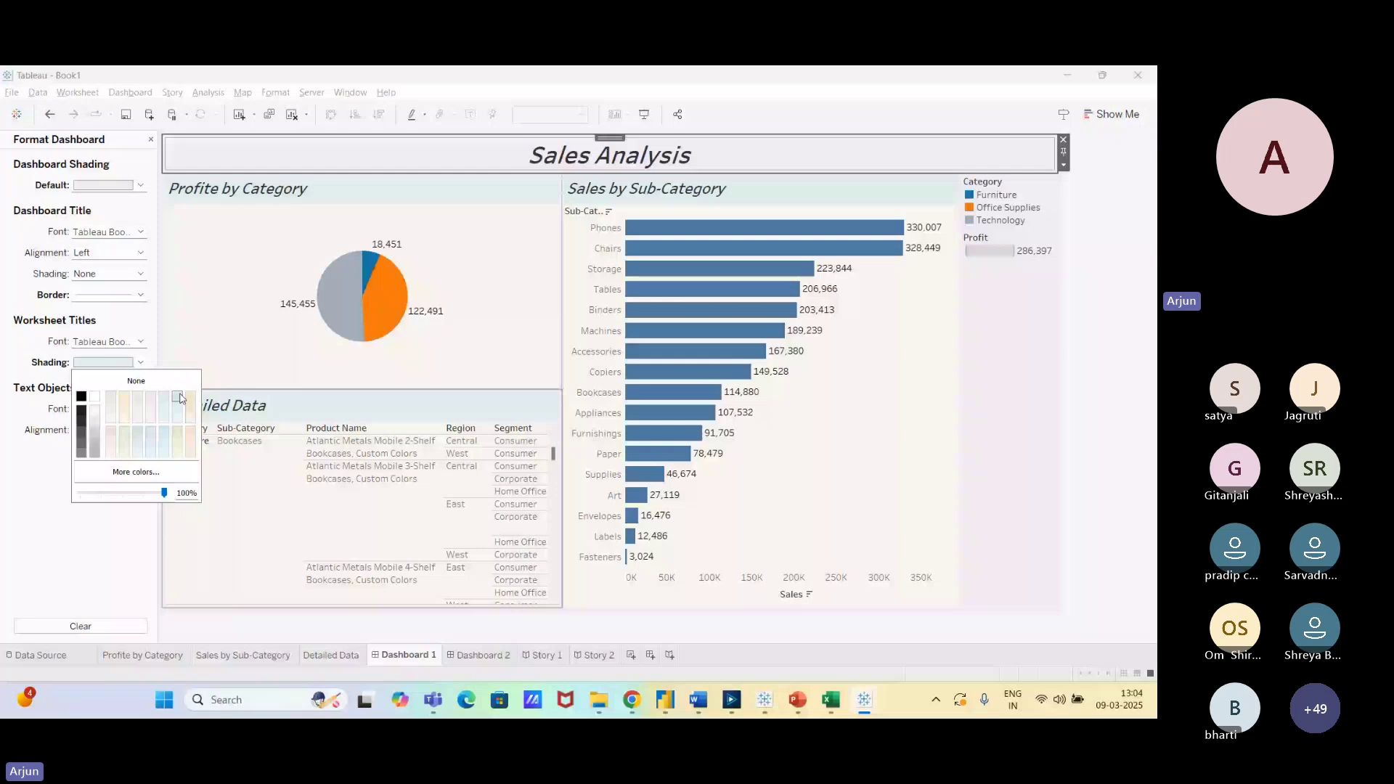
{"action": "left_click", "coordinate": [180, 398]}
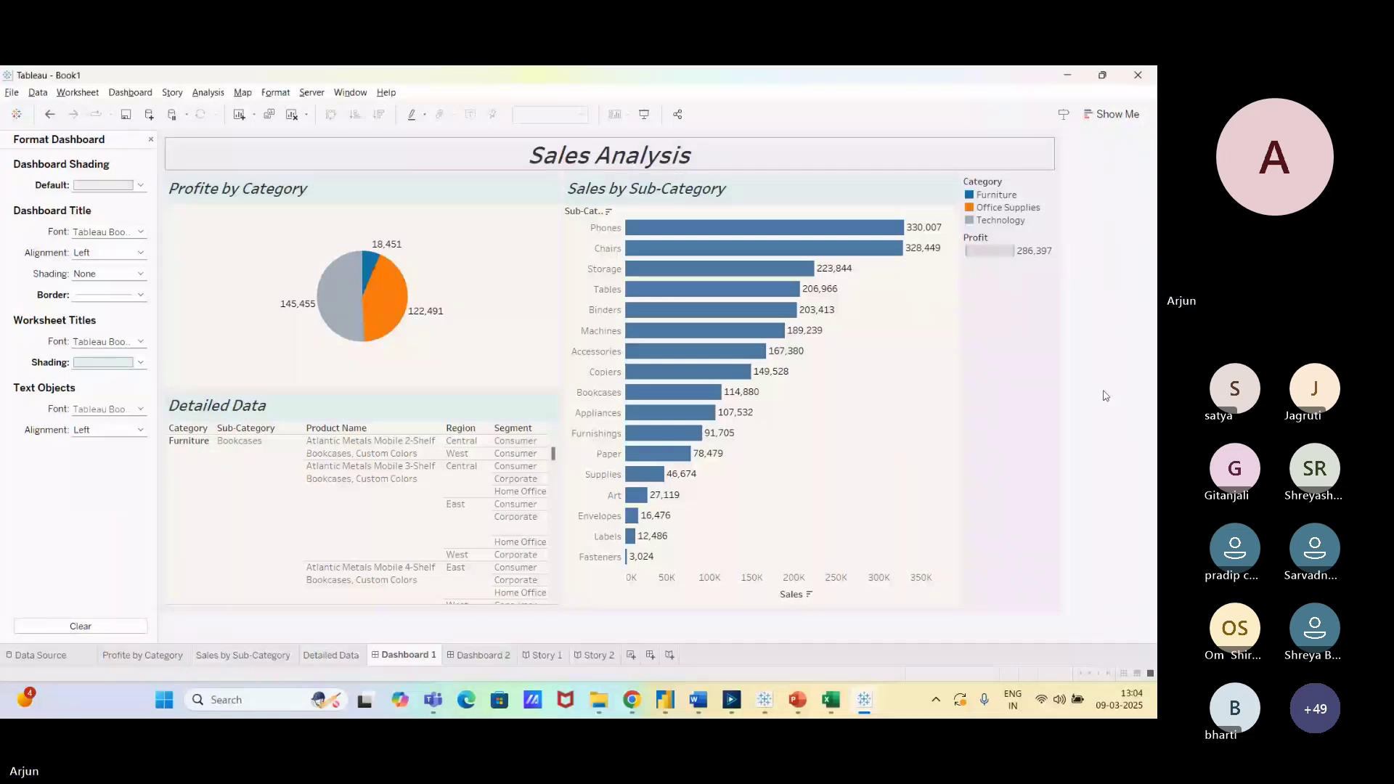
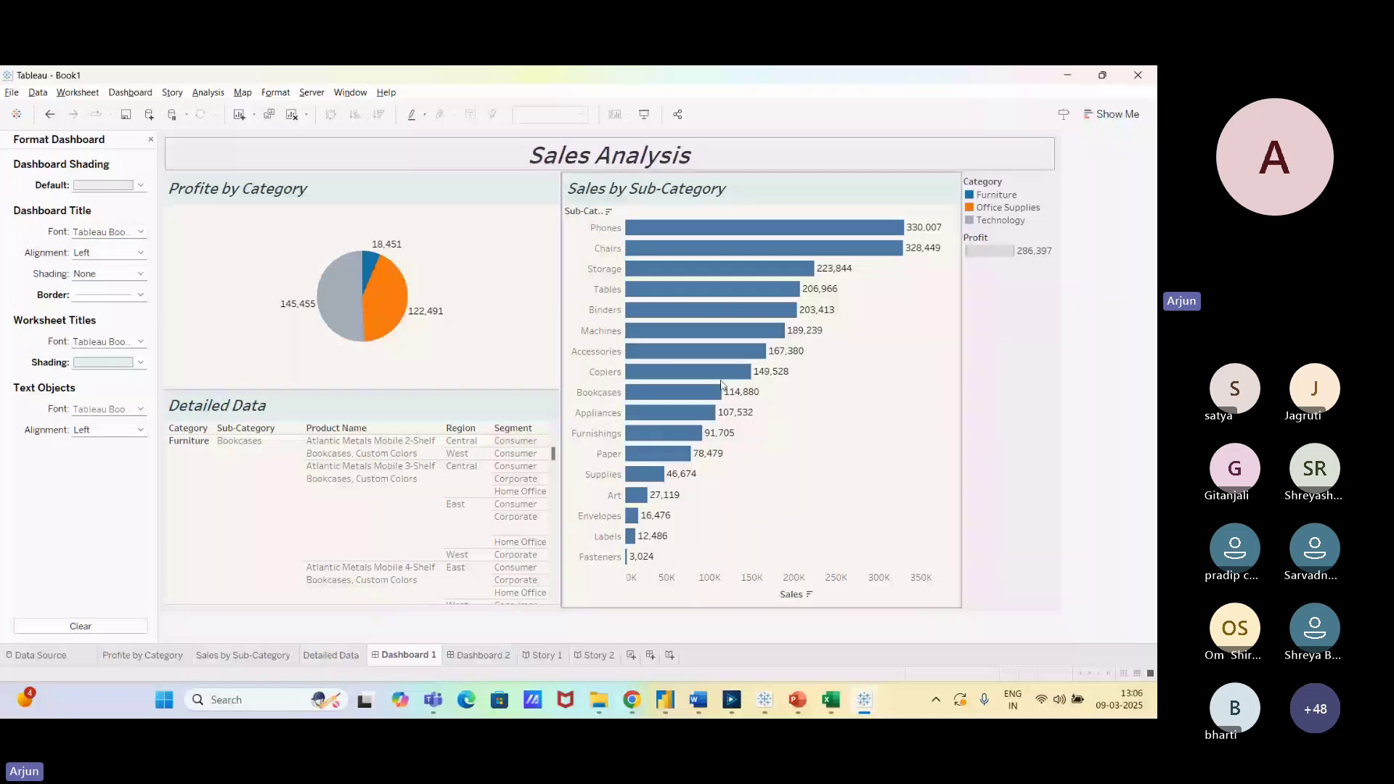
Close the formatting pane, review the Profite by Category, Sales by Sub-Category and Detailed Data sheets, and return to Dashboard 1.
{"action": "left_click", "coordinate": [155, 655]}
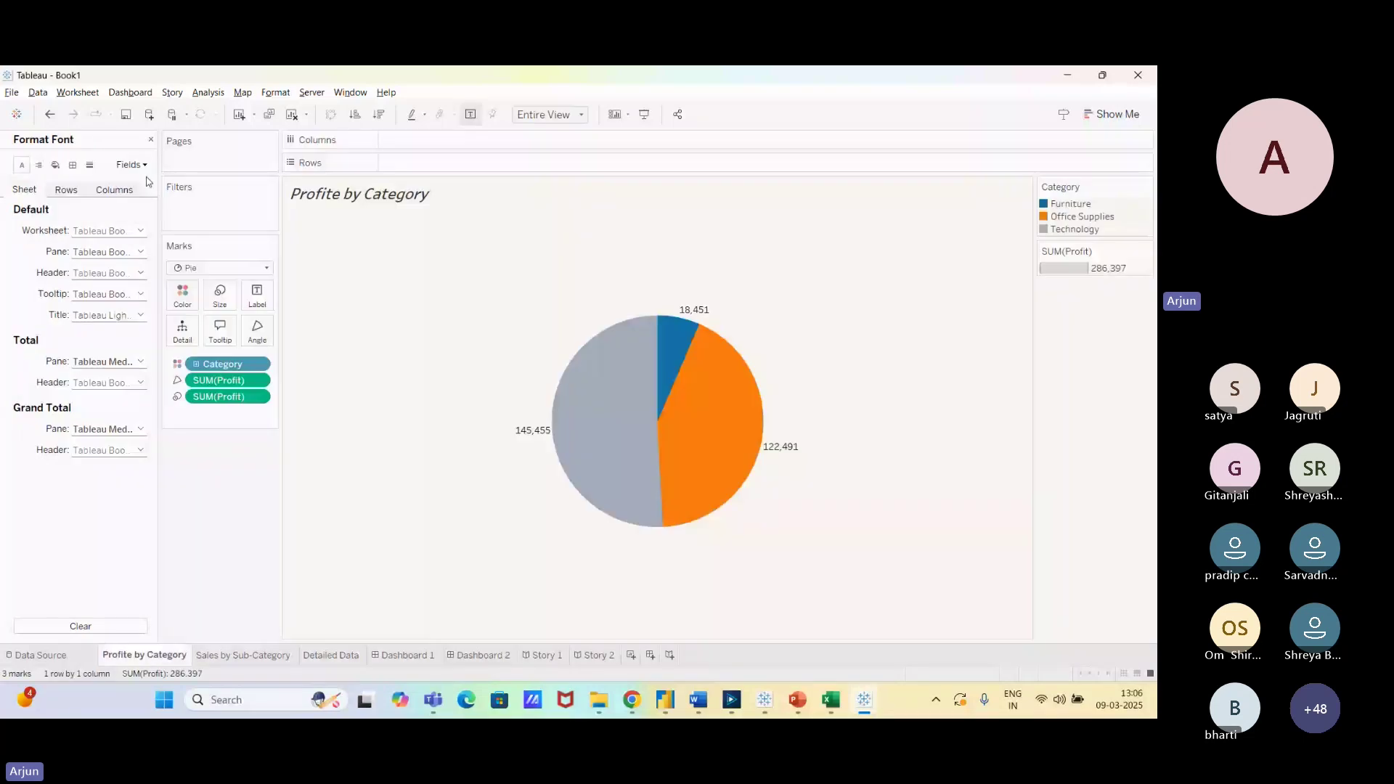
{"action": "left_click", "coordinate": [150, 138]}
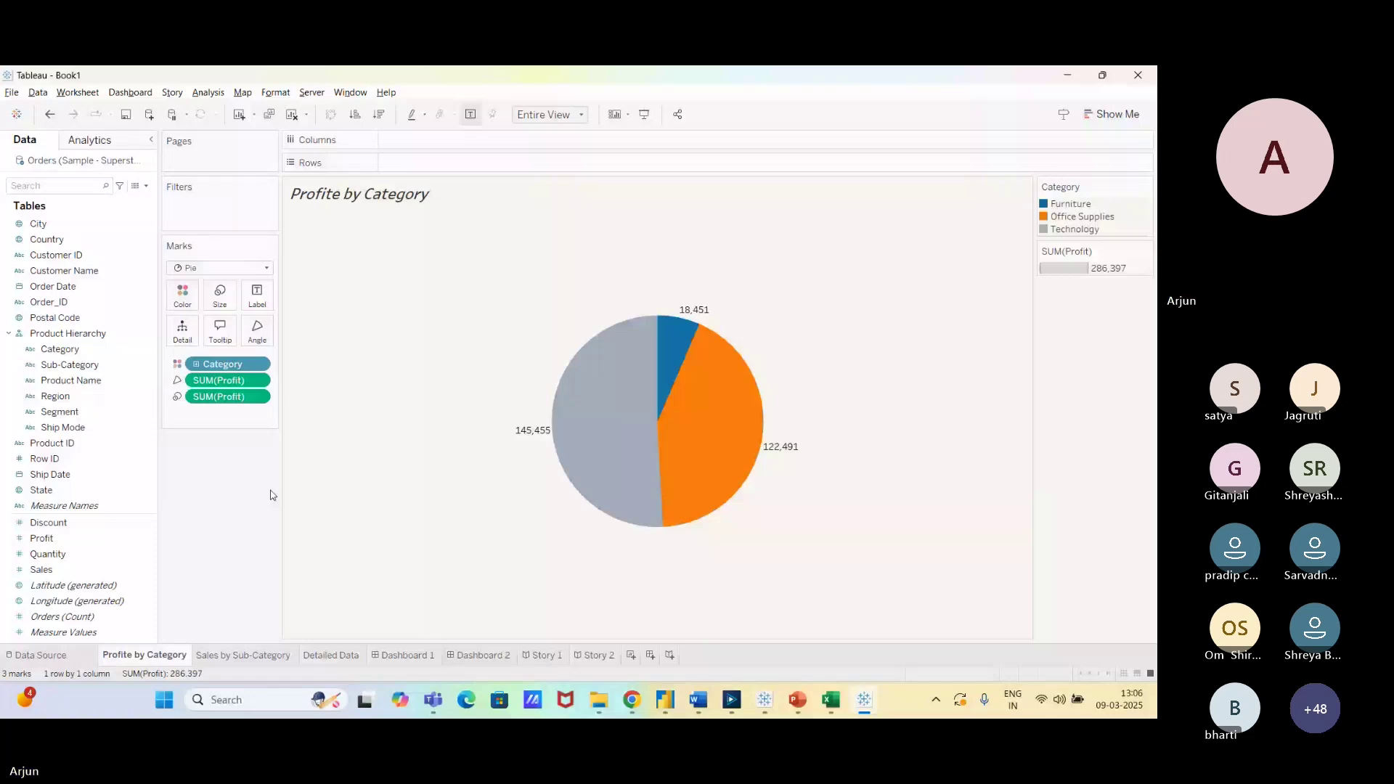
{"action": "left_click", "coordinate": [283, 655]}
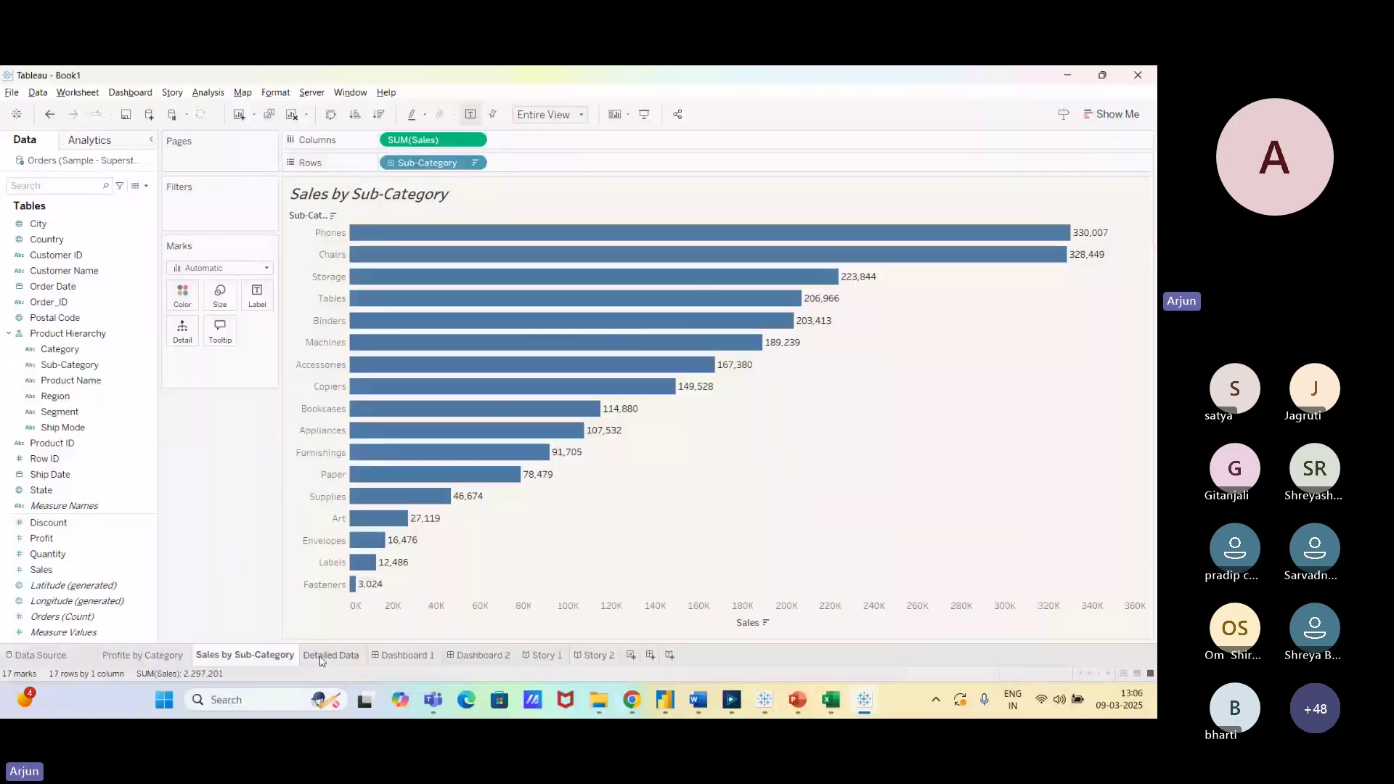
{"action": "left_click", "coordinate": [321, 657]}
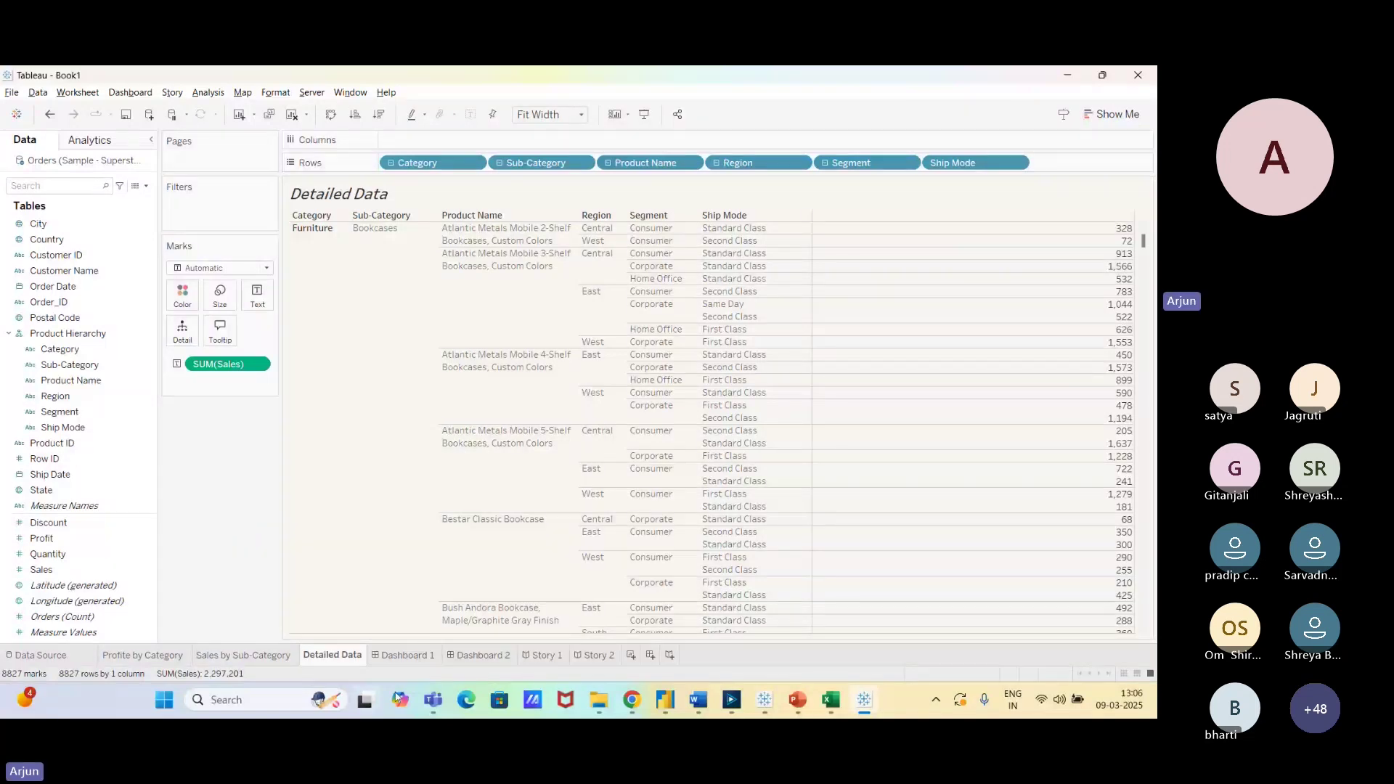
{"action": "mouse_move", "coordinate": [397, 665]}
{"action": "left_click", "coordinate": [405, 657]}
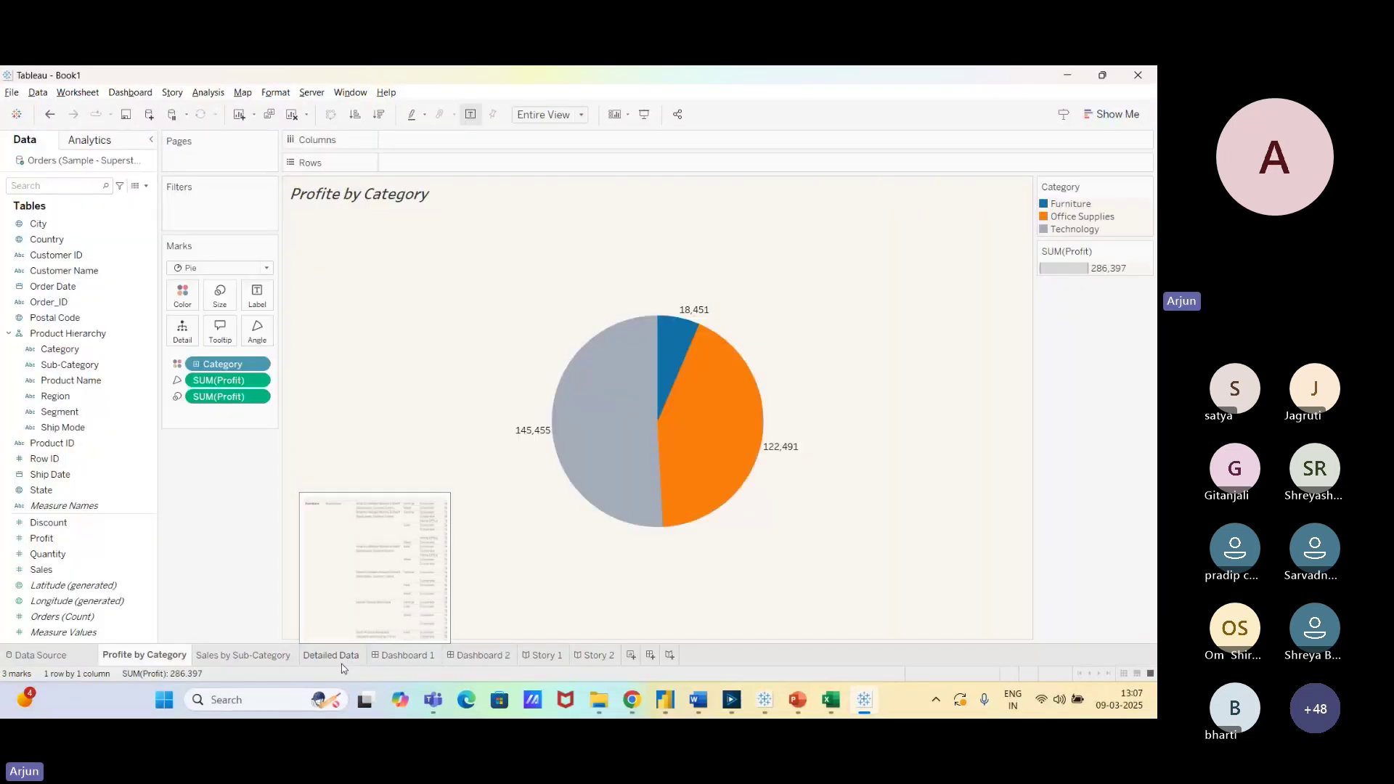
{"action": "left_click", "coordinate": [406, 657]}
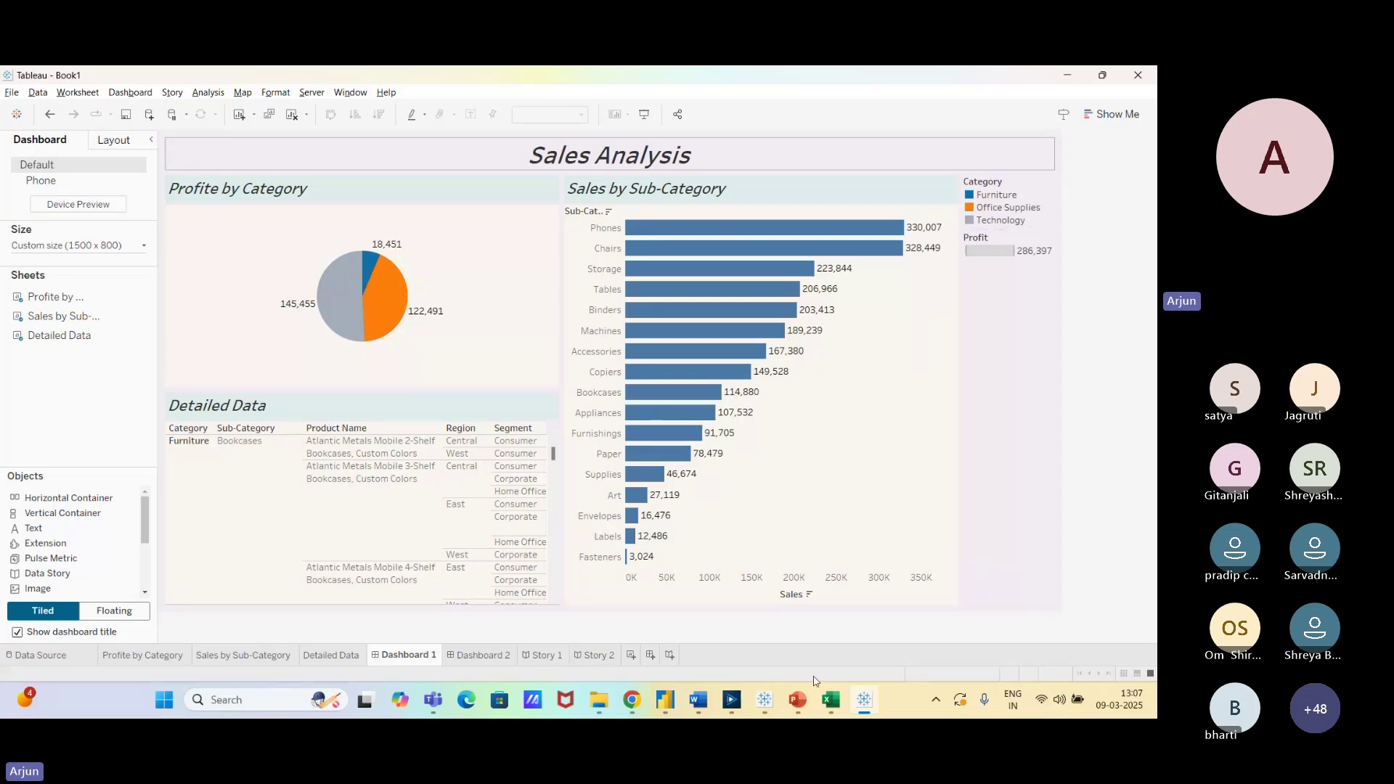
Switch to the Teams meeting in Chrome and read through the meeting chat's questions, poll and participant replies.
{"action": "key", "text": "alt+Tab"}
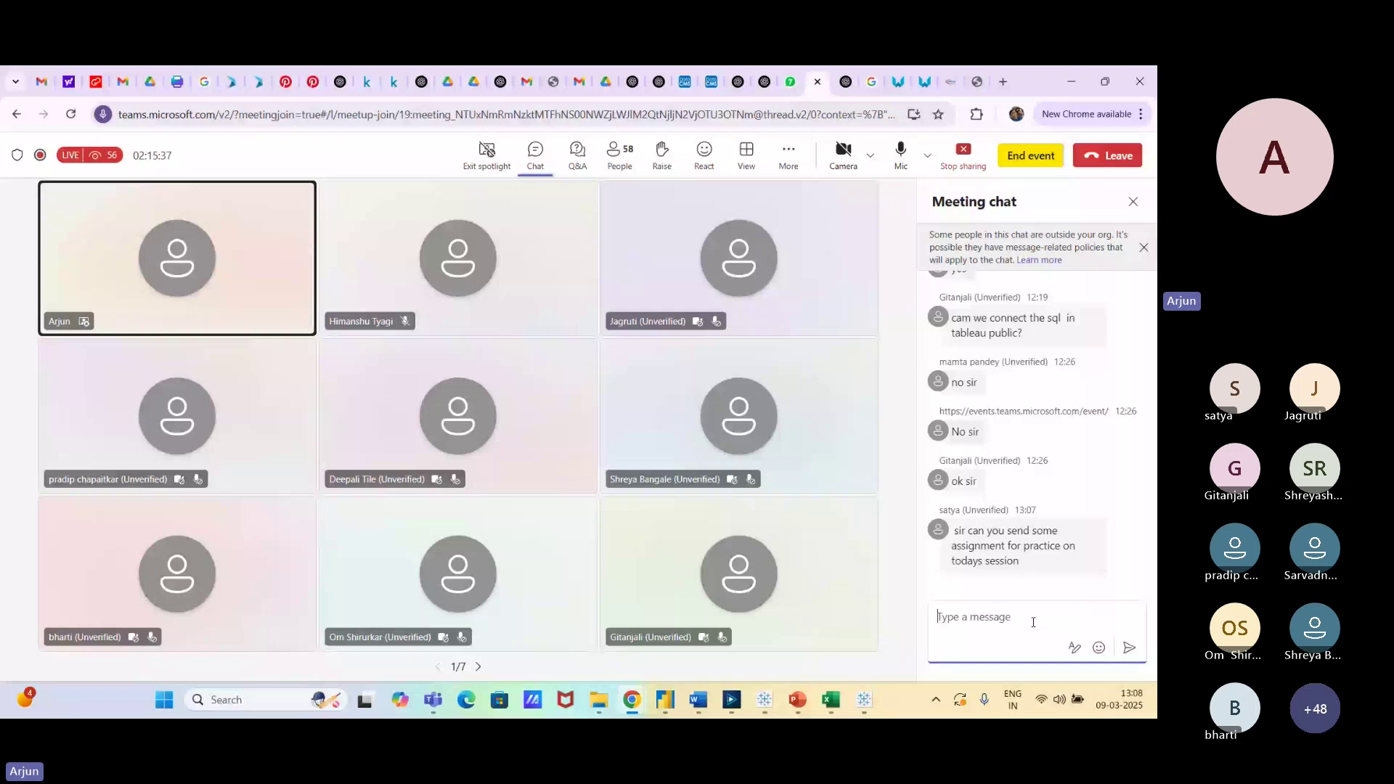
{"action": "scroll", "coordinate": [1122, 485], "scroll_direction": "up", "scroll_amount": 3}
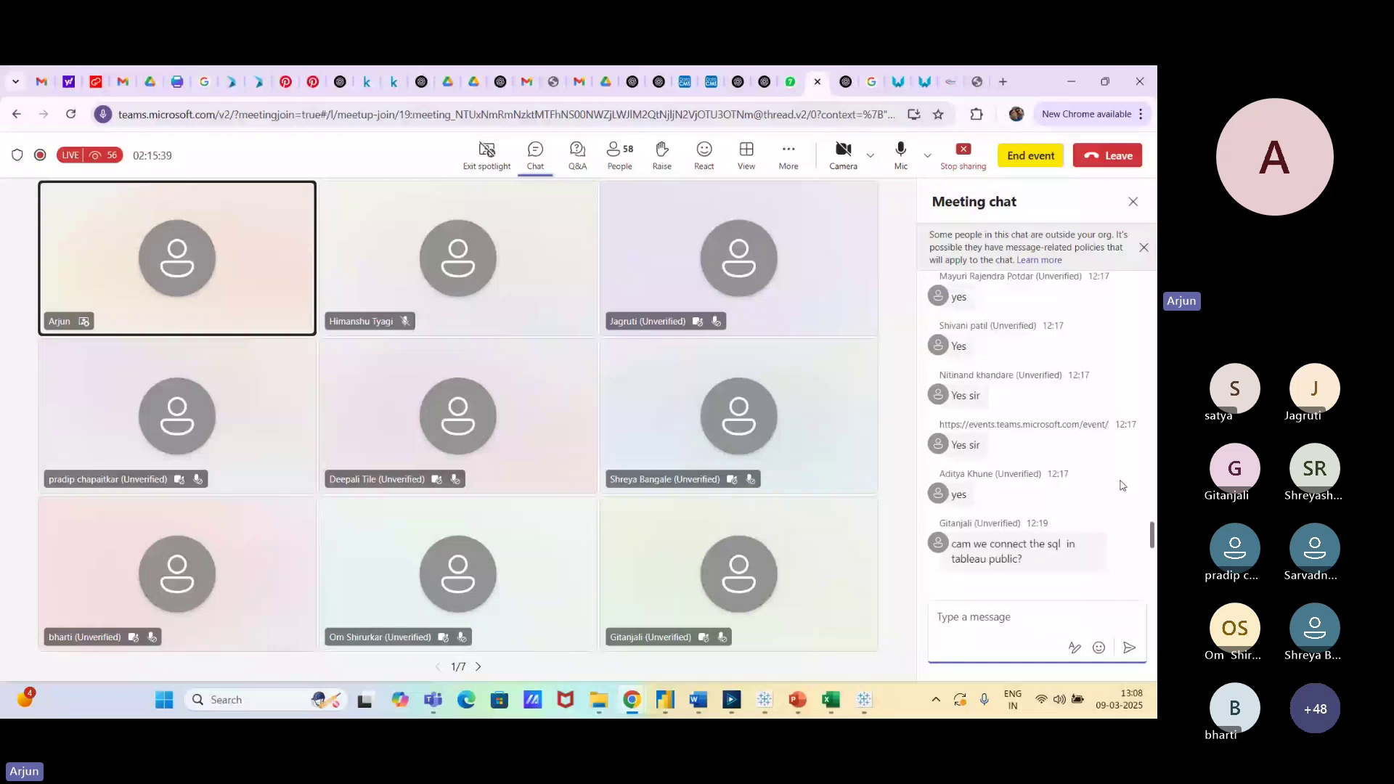
{"action": "scroll", "coordinate": [1121, 485], "scroll_direction": "down", "scroll_amount": 3}
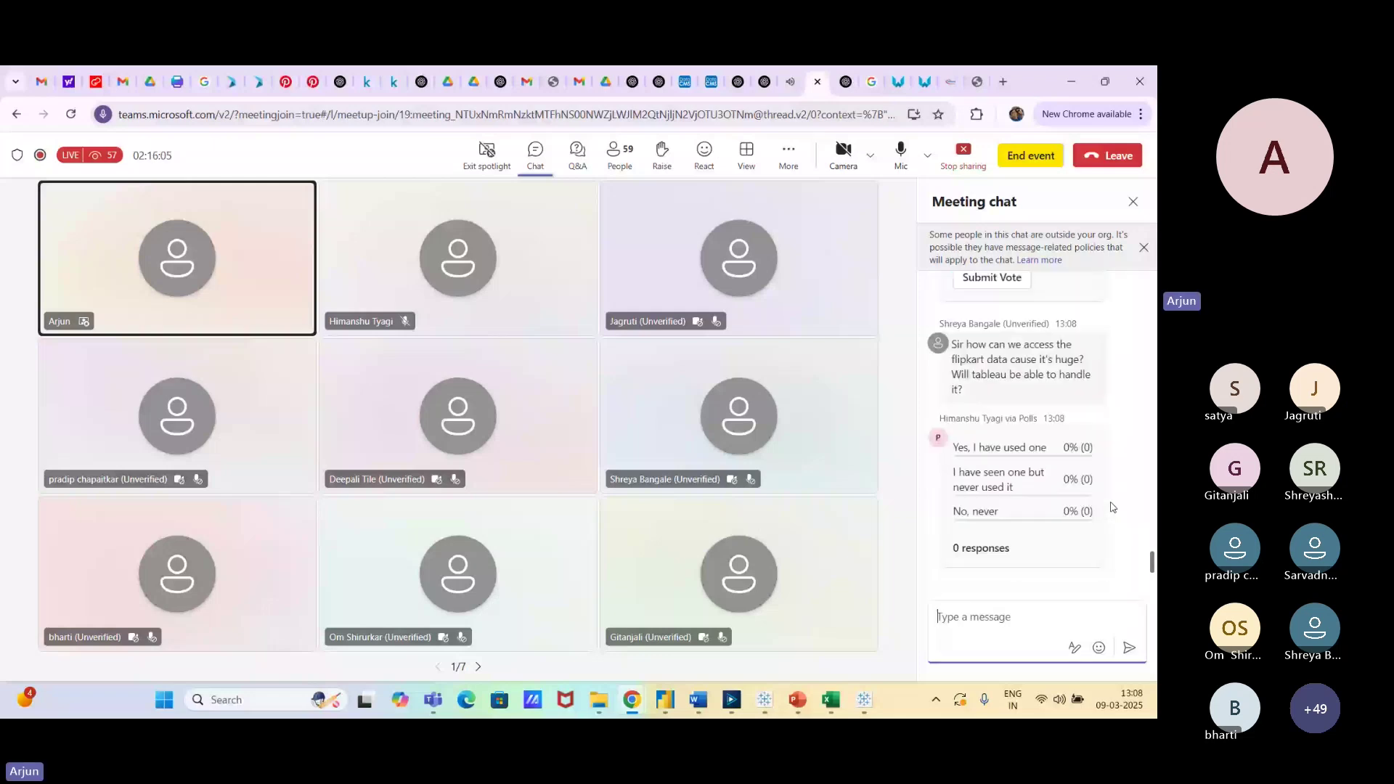
{"action": "scroll", "coordinate": [1118, 416], "scroll_direction": "up", "scroll_amount": 4}
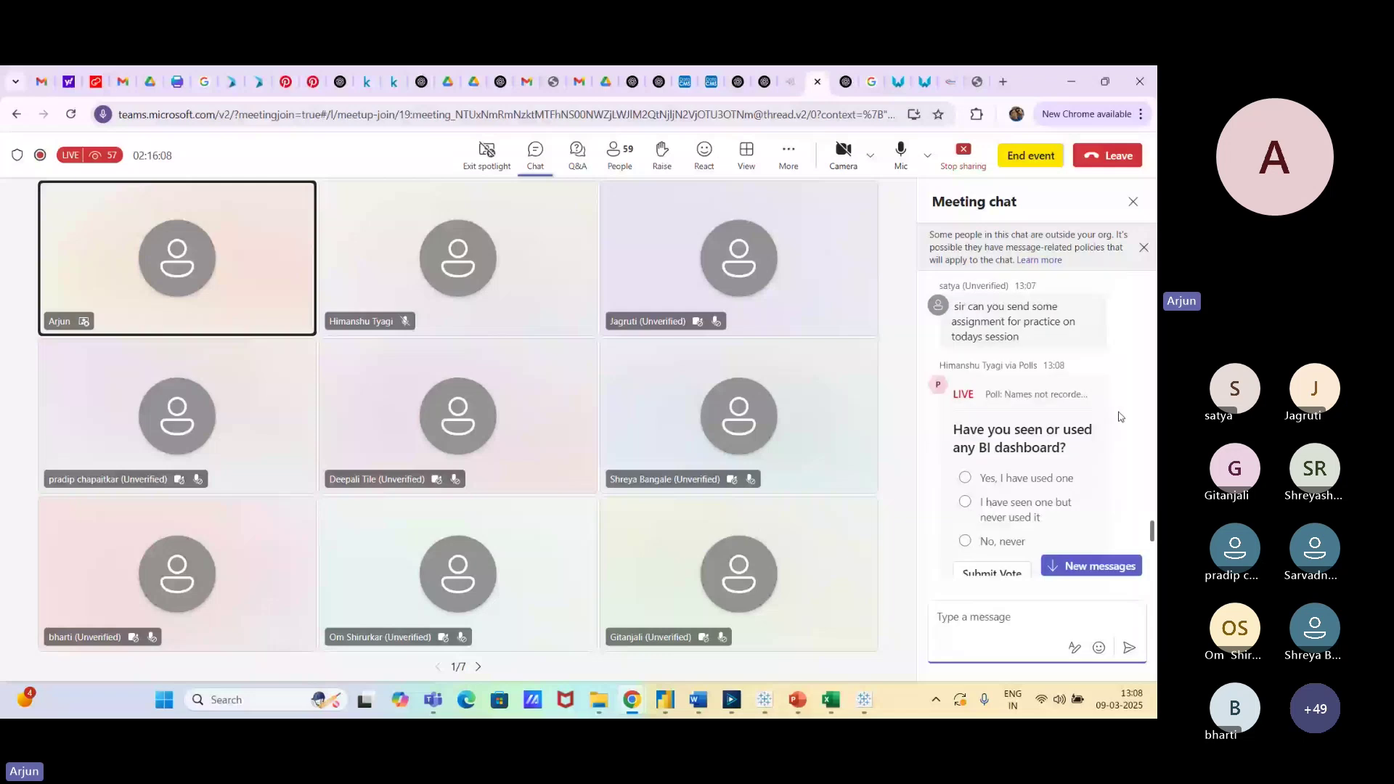
{"action": "scroll", "coordinate": [1119, 417], "scroll_direction": "down", "scroll_amount": 1}
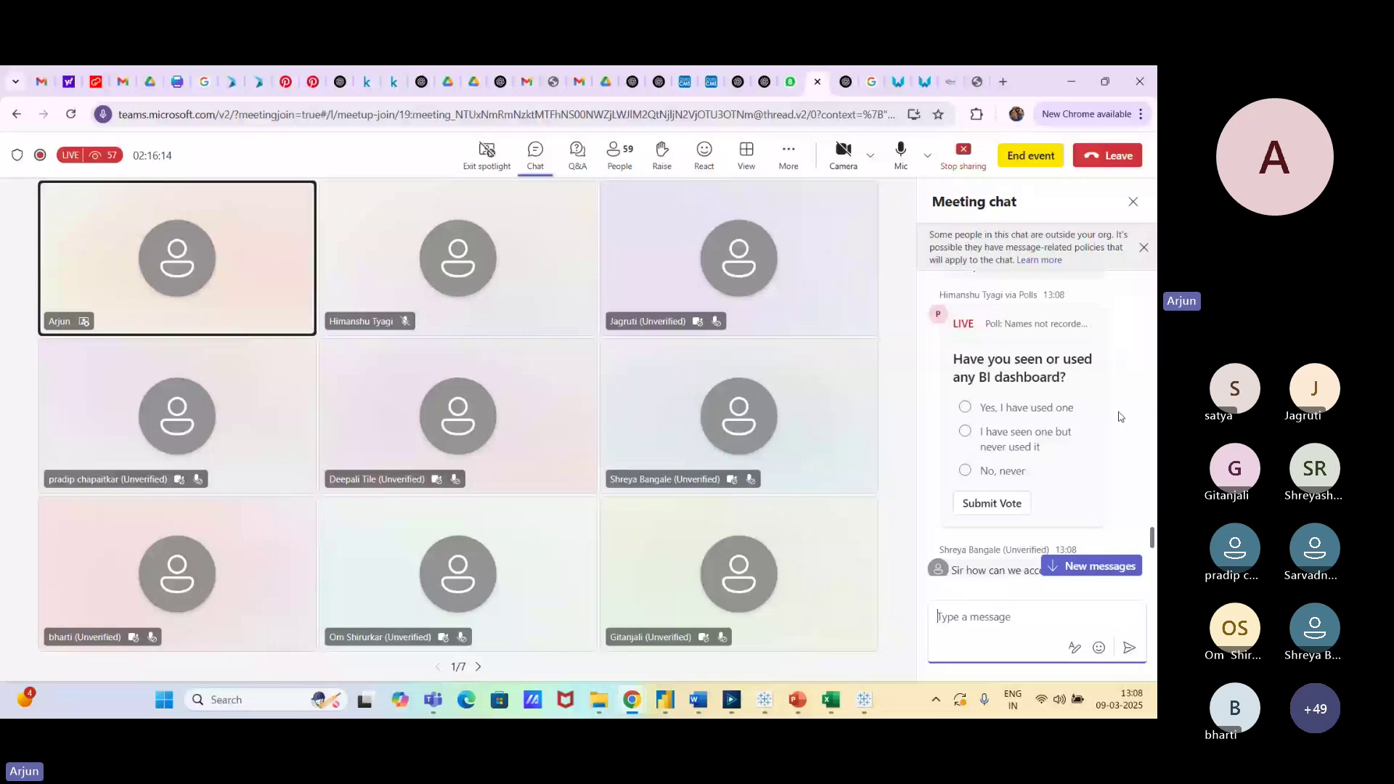
{"action": "scroll", "coordinate": [1118, 416], "scroll_direction": "down", "scroll_amount": 1}
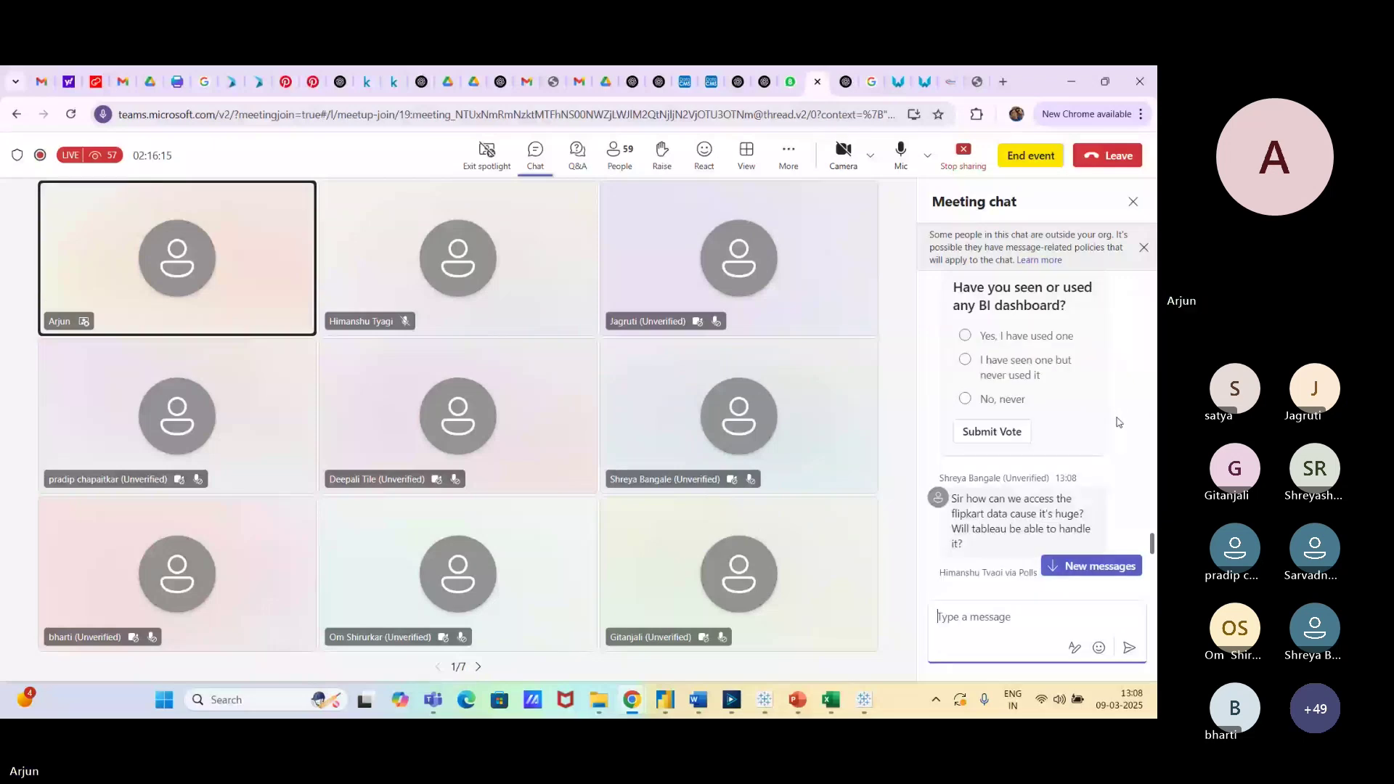
{"action": "scroll", "coordinate": [1119, 423], "scroll_direction": "down", "scroll_amount": 3}
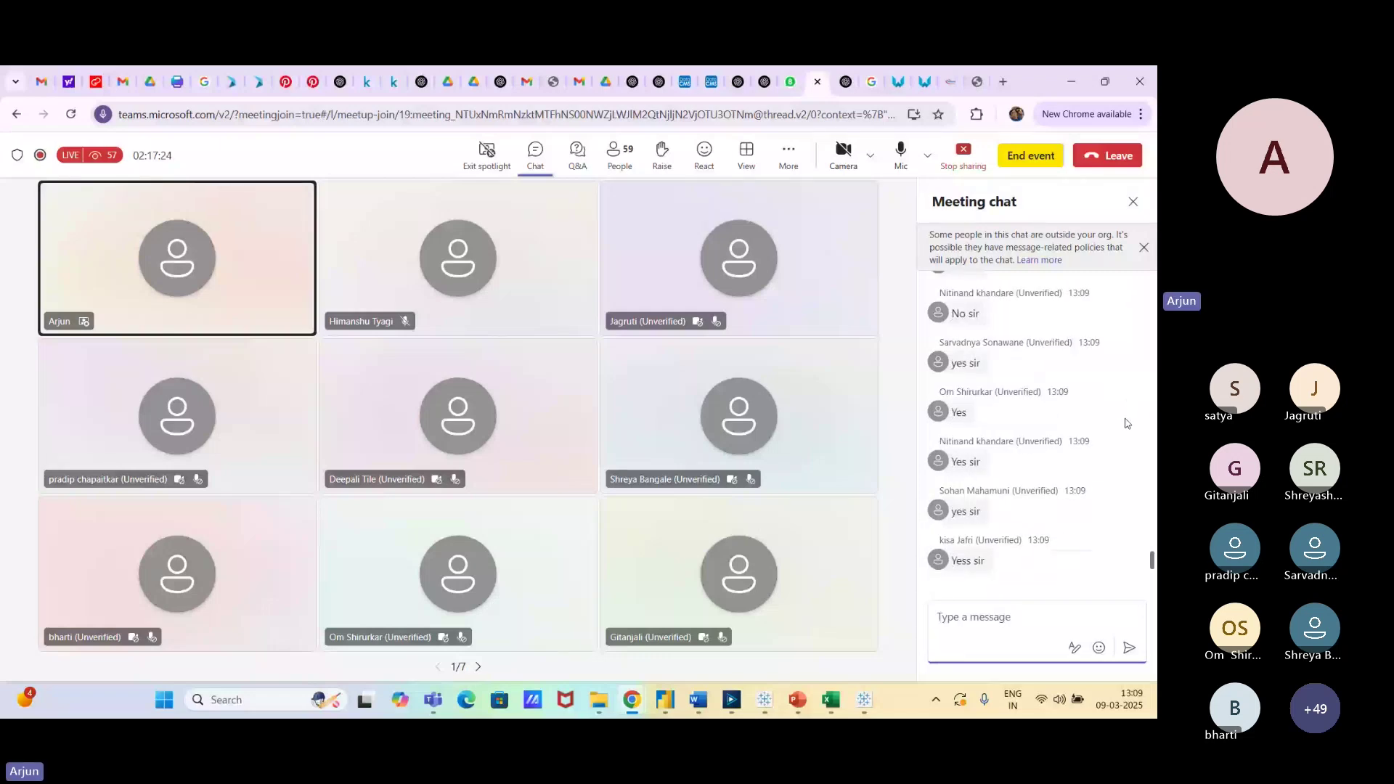
{"action": "scroll", "coordinate": [1123, 422], "scroll_direction": "up", "scroll_amount": 5}
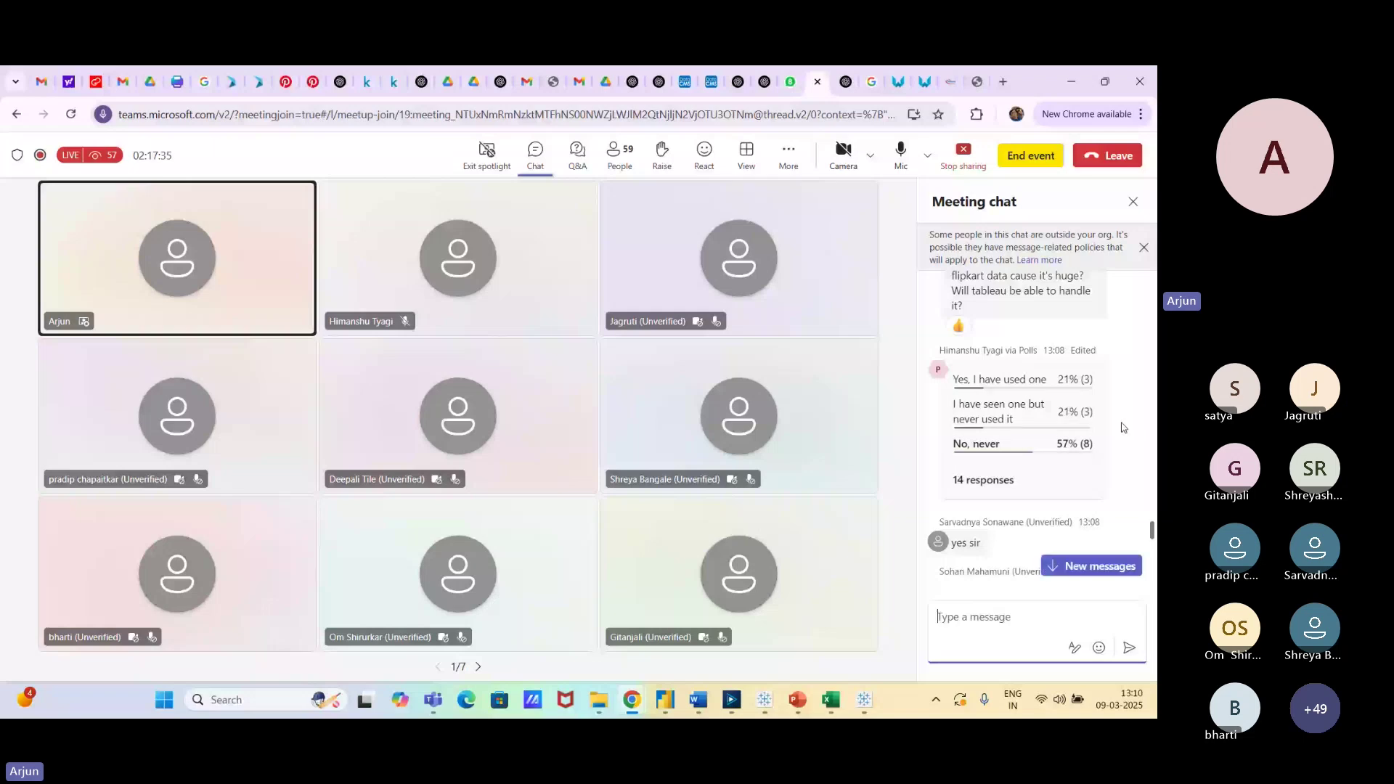
{"action": "scroll", "coordinate": [1122, 432], "scroll_direction": "down", "scroll_amount": 5}
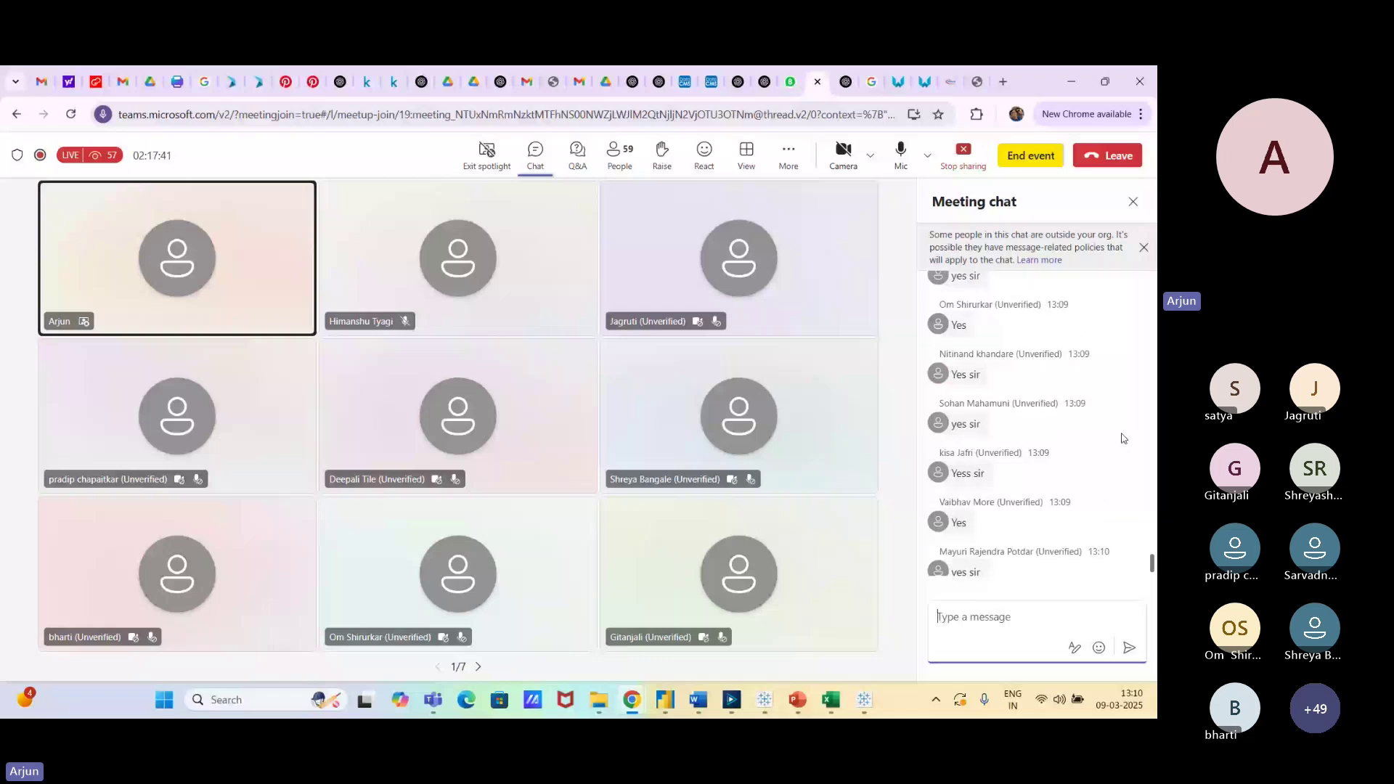
{"action": "scroll", "coordinate": [1122, 438], "scroll_direction": "up", "scroll_amount": 4}
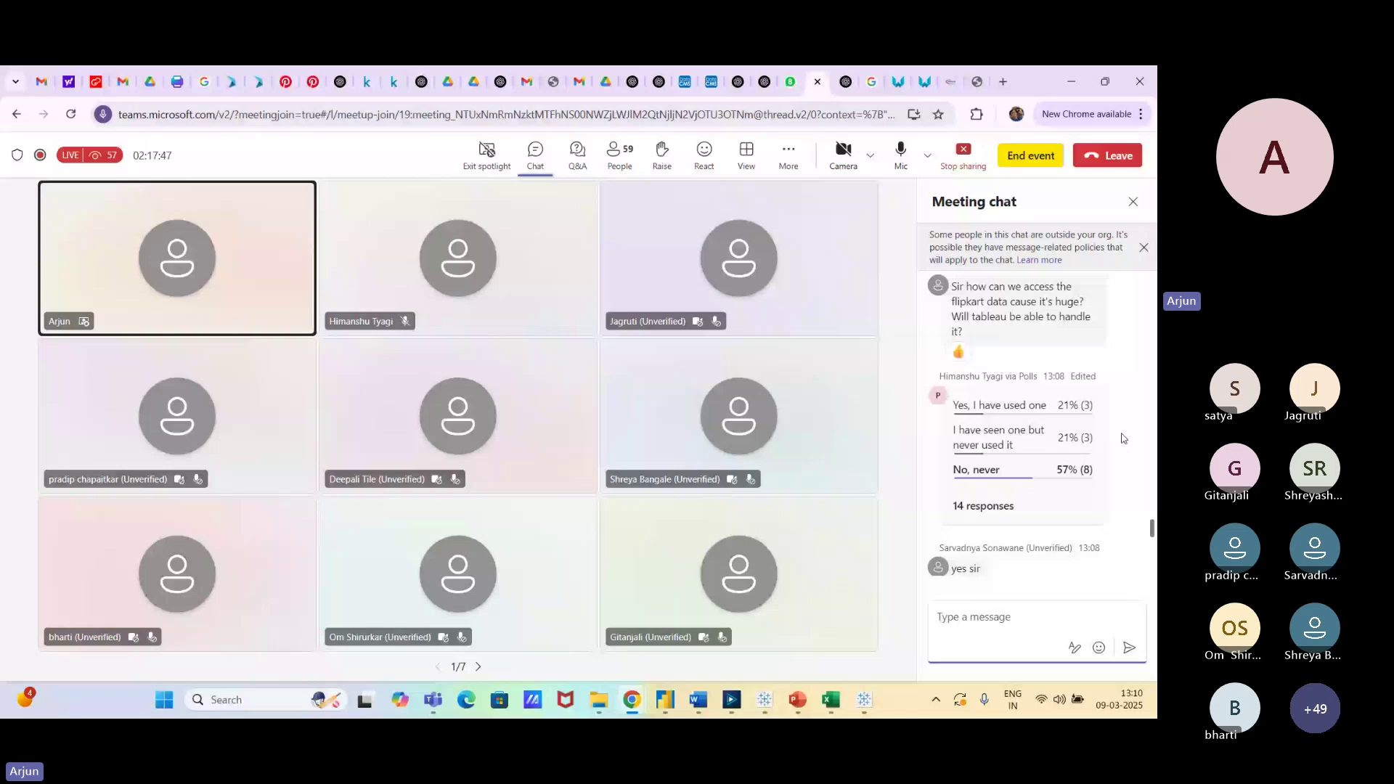
{"action": "scroll", "coordinate": [1122, 438], "scroll_direction": "down", "scroll_amount": 5}
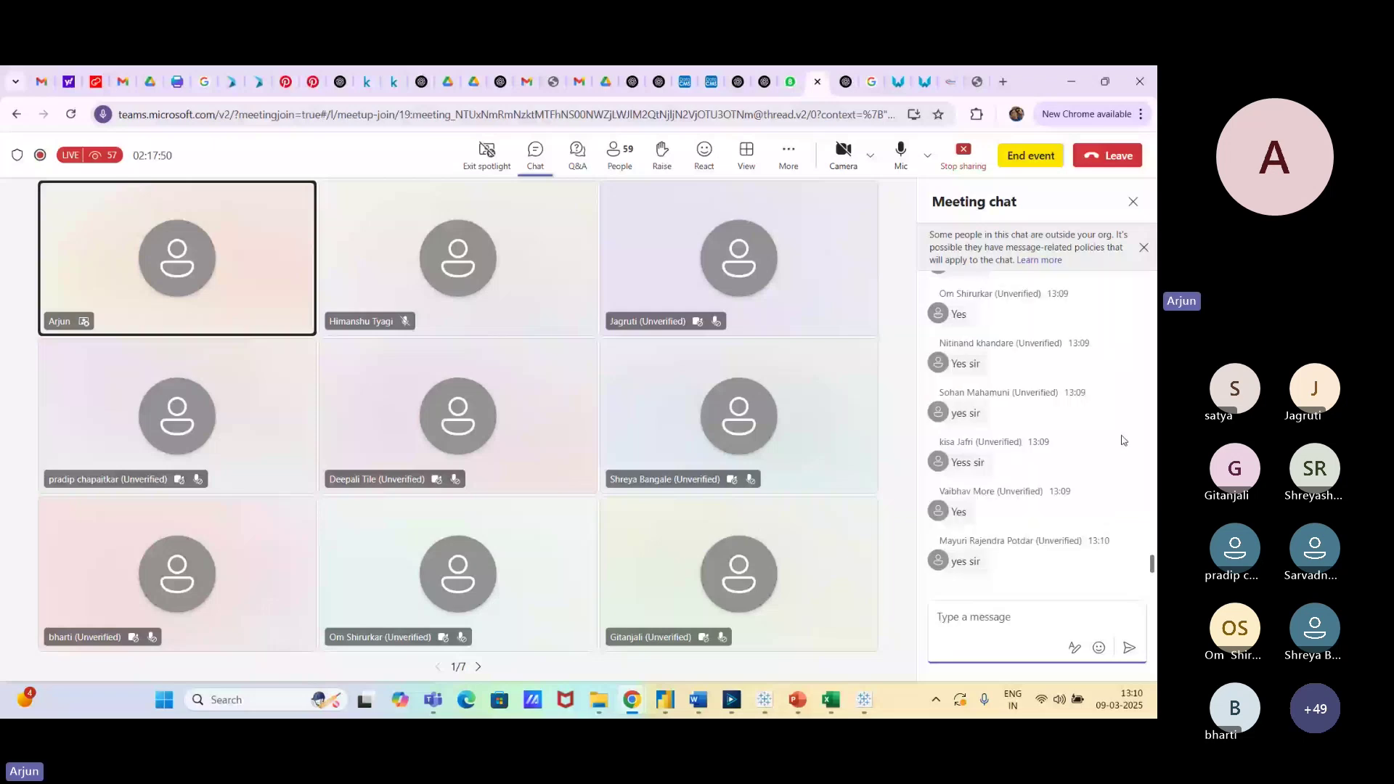
{"action": "scroll", "coordinate": [1123, 440], "scroll_direction": "up", "scroll_amount": 2}
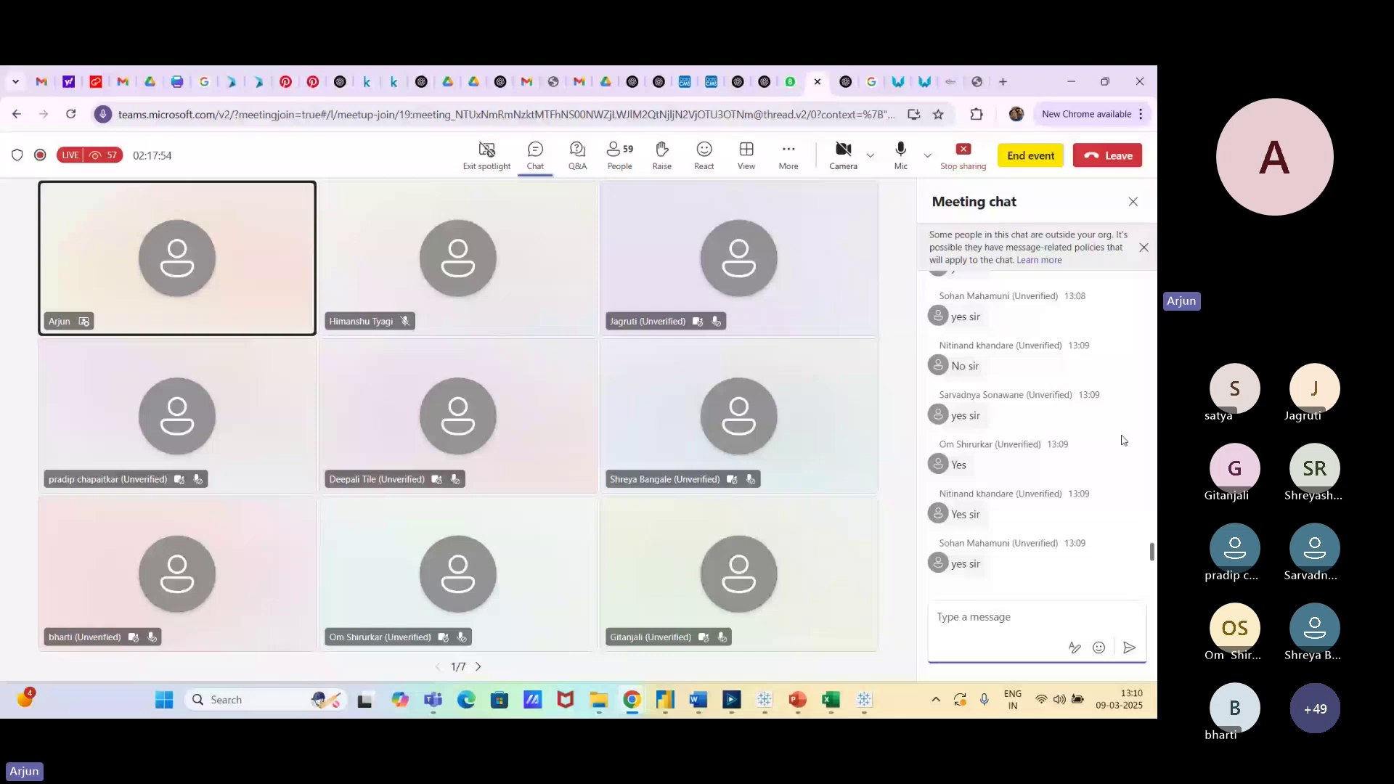
{"action": "scroll", "coordinate": [1123, 440], "scroll_direction": "down", "scroll_amount": 3}
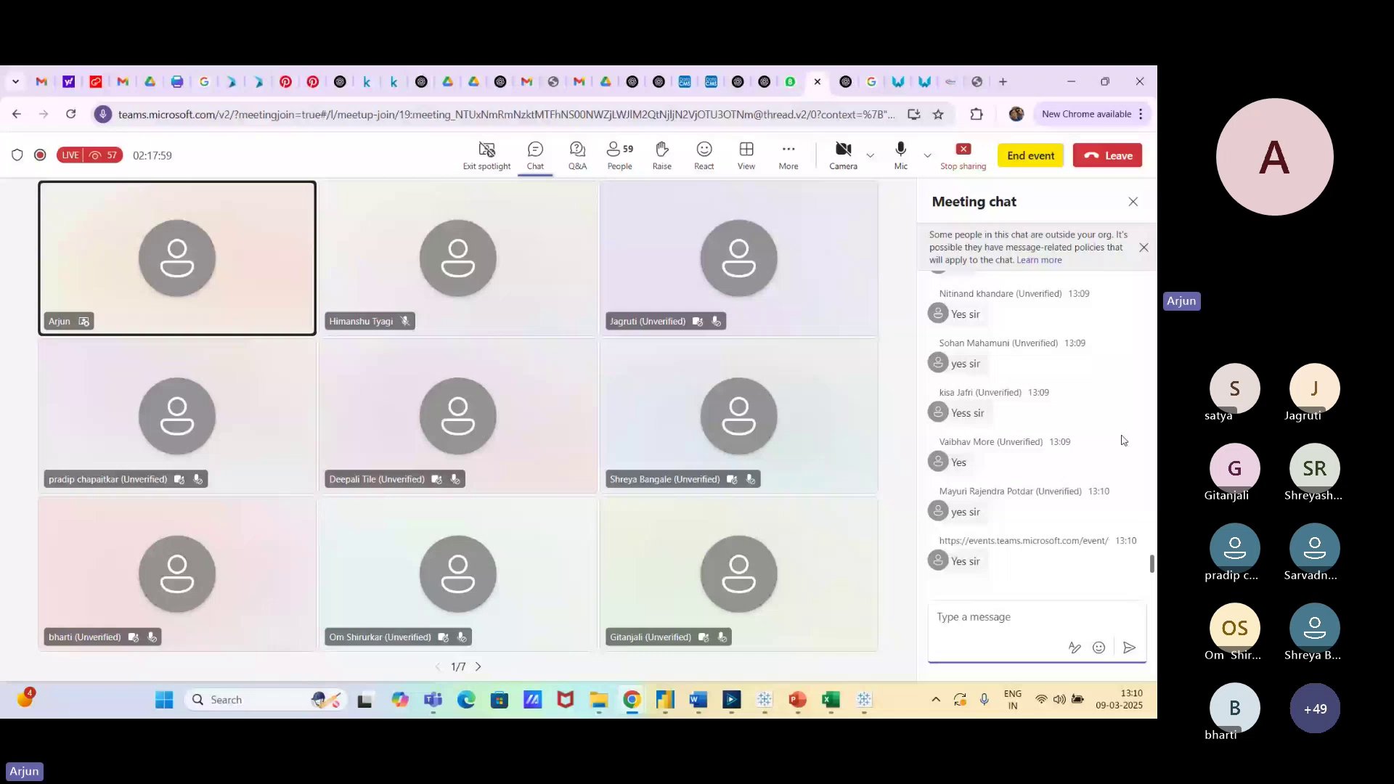
{"action": "scroll", "coordinate": [1122, 439], "scroll_direction": "up", "scroll_amount": 5}
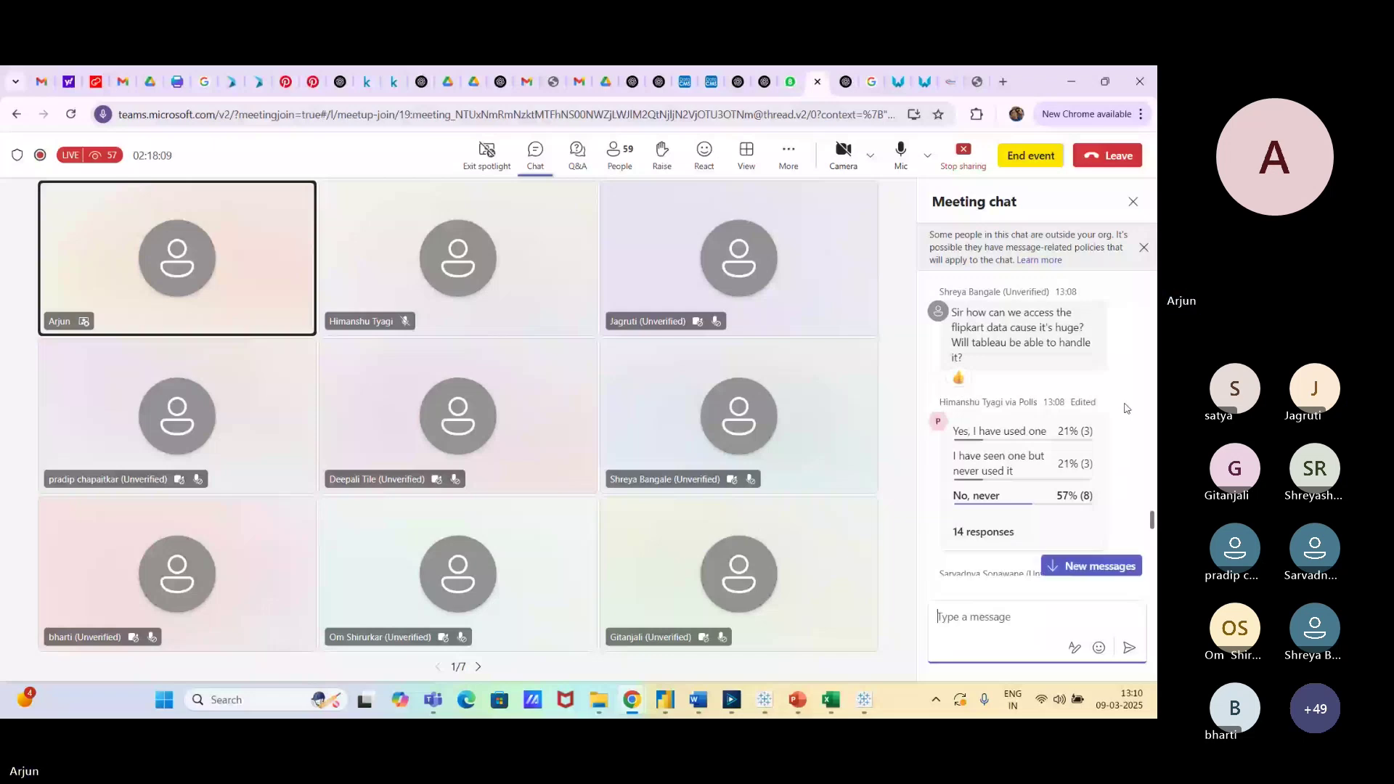
{"action": "scroll", "coordinate": [1124, 408], "scroll_direction": "down", "scroll_amount": 5}
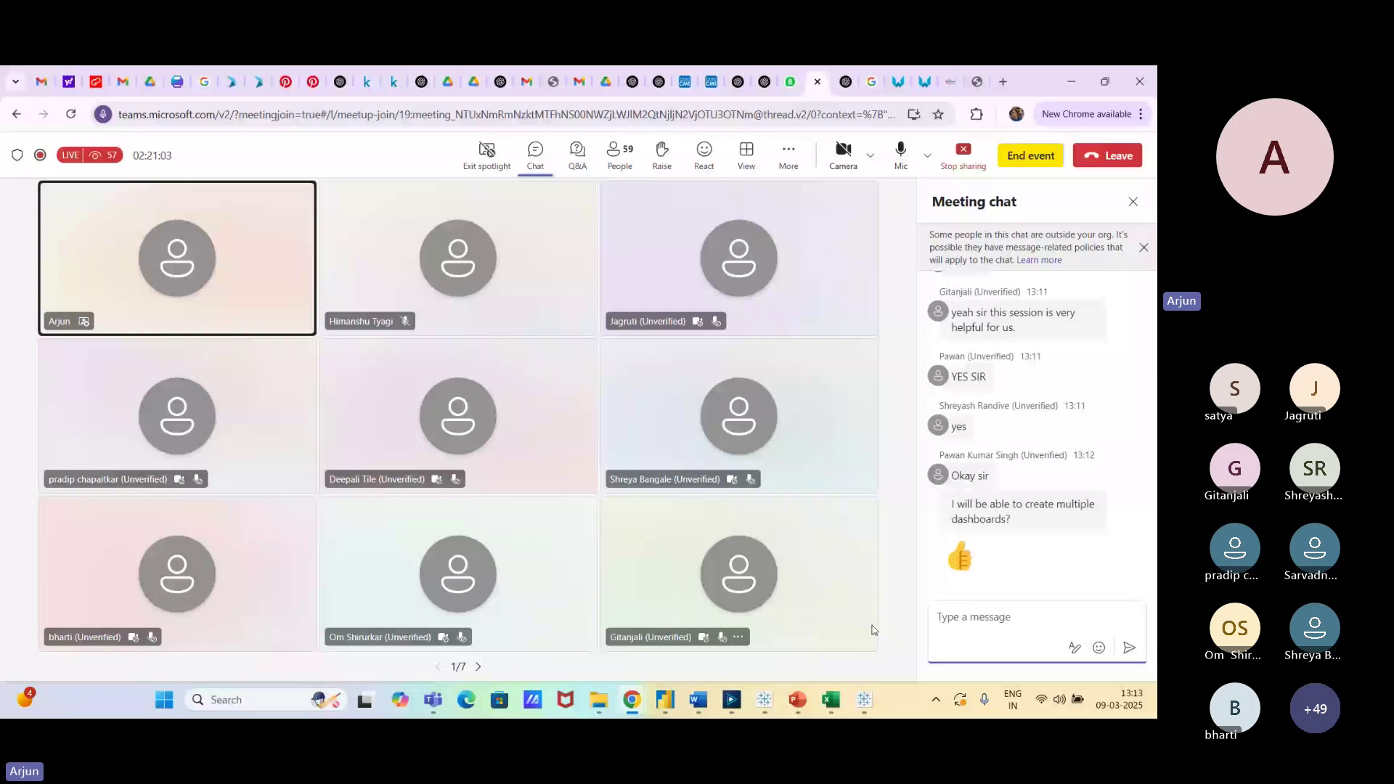
Switch back to Tableau and hide all worksheets used by Dashboard 1.
{"action": "left_click", "coordinate": [864, 699]}
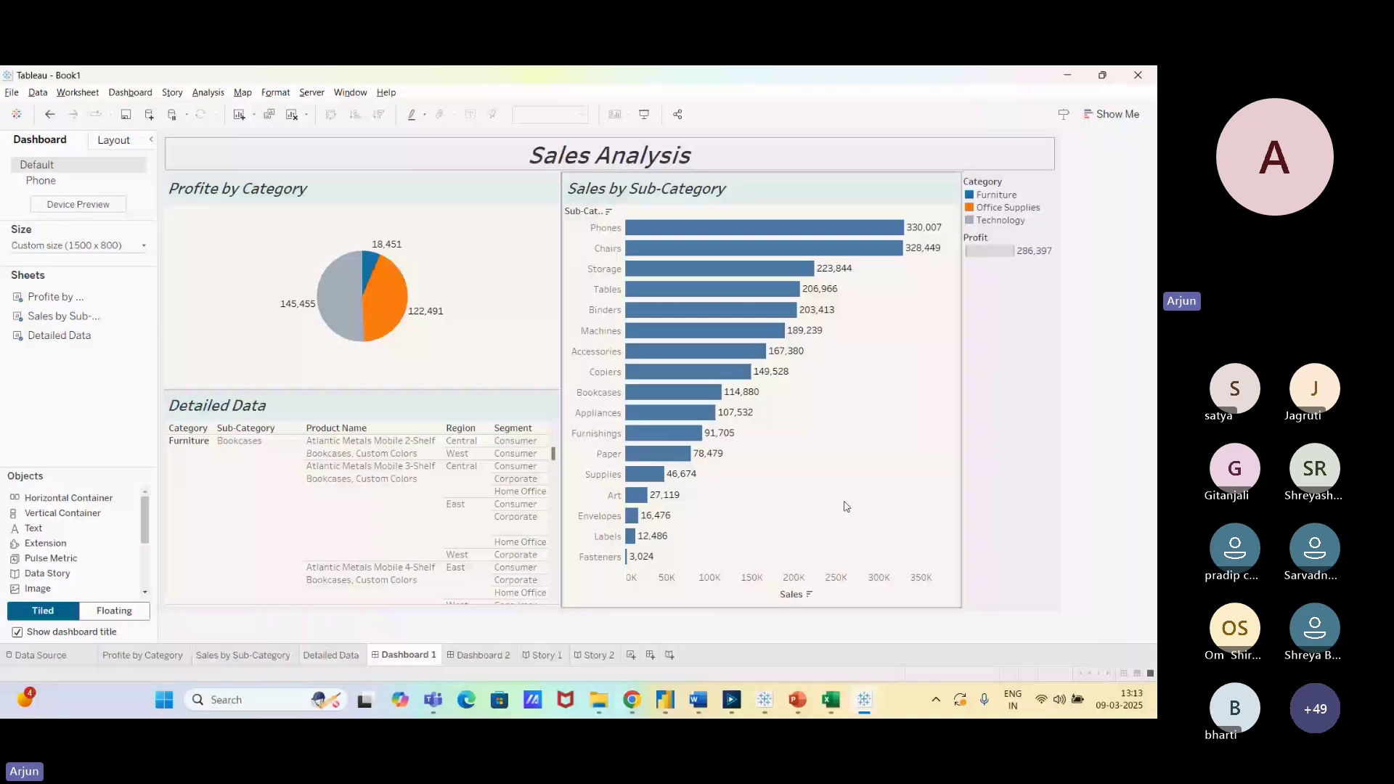
{"action": "right_click", "coordinate": [407, 657]}
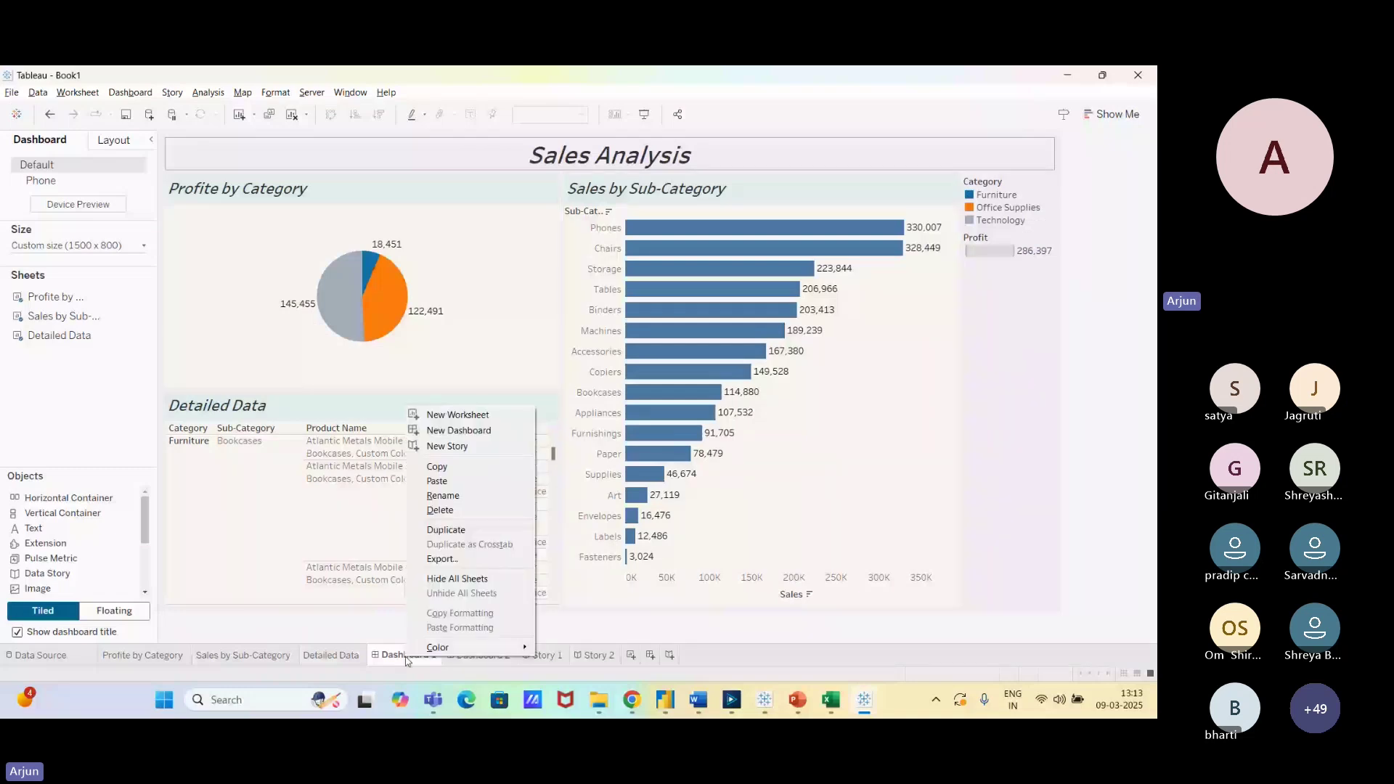
{"action": "left_click", "coordinate": [1034, 563]}
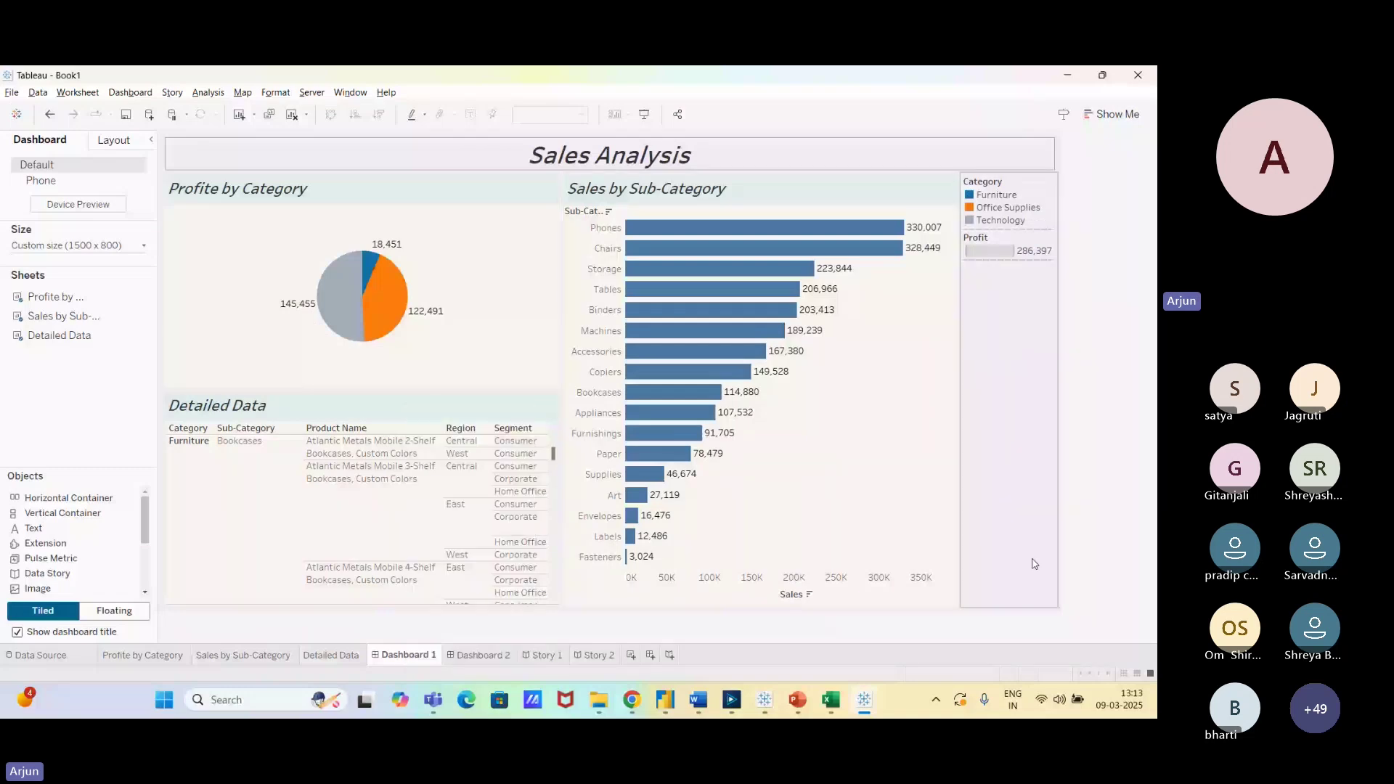
{"action": "mouse_move", "coordinate": [416, 662]}
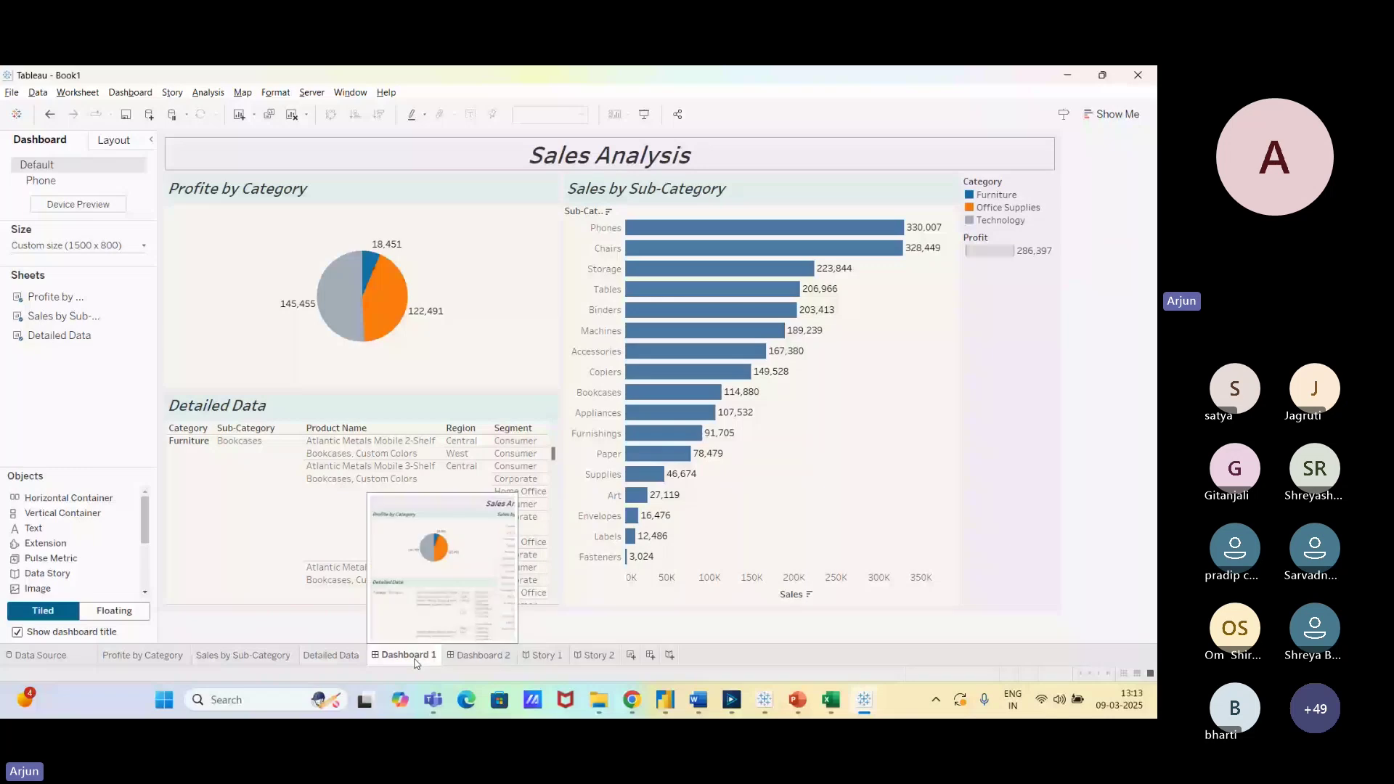
{"action": "right_click", "coordinate": [416, 661]}
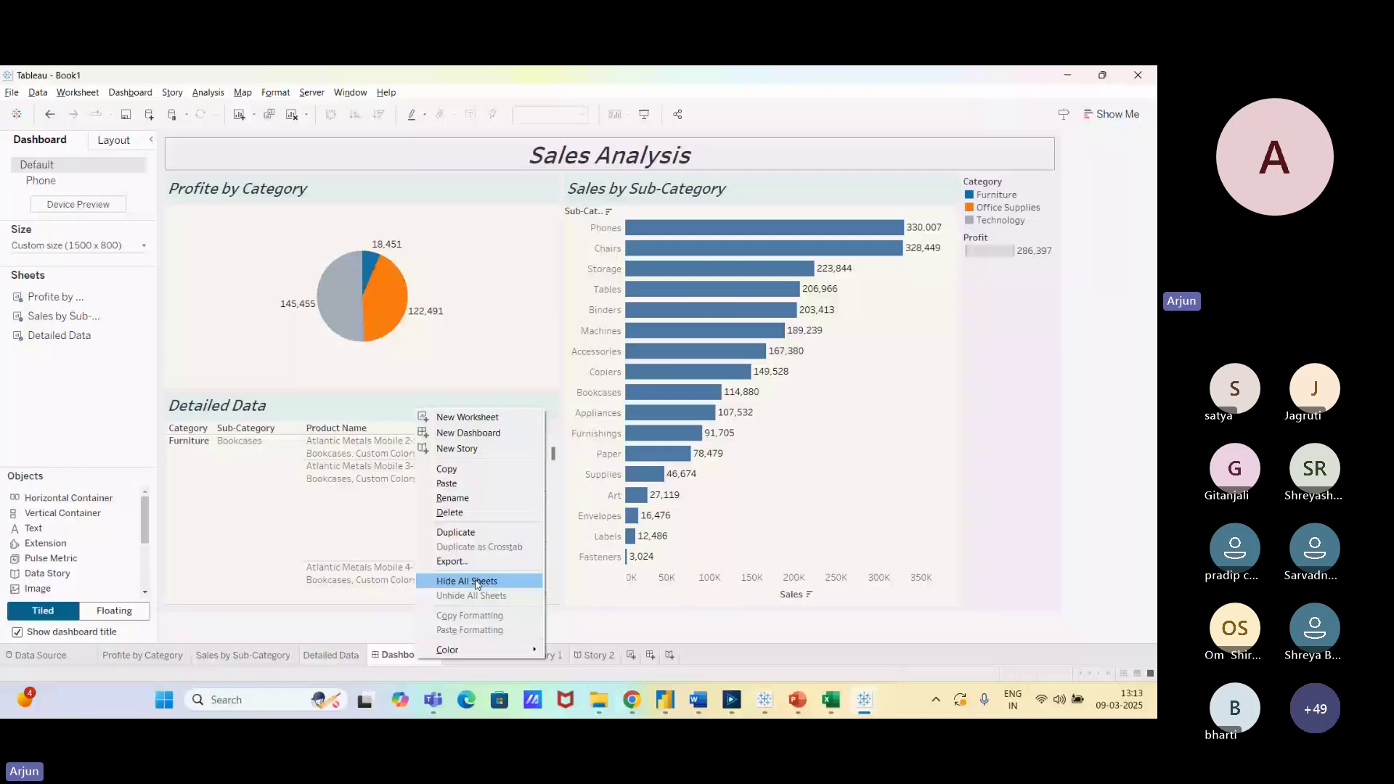
{"action": "left_click", "coordinate": [475, 582]}
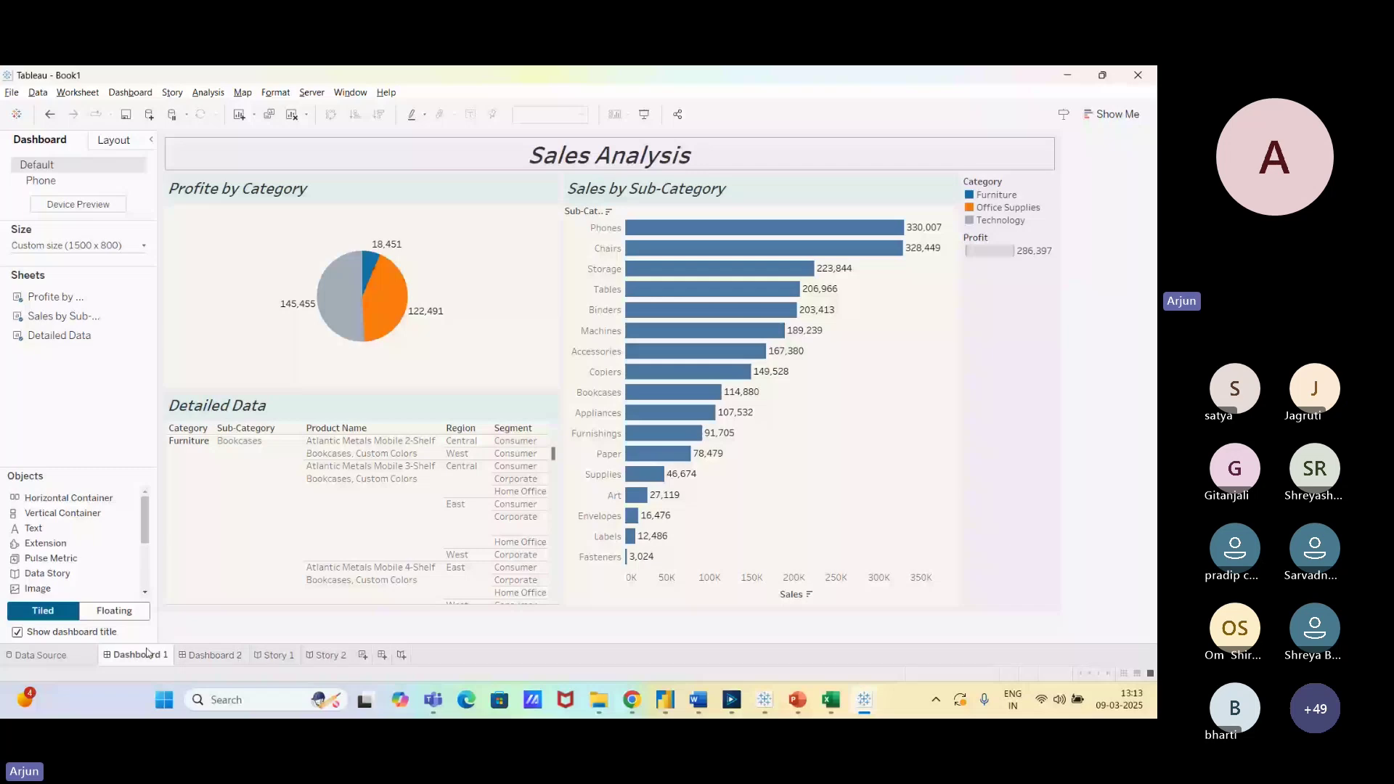
Delete the unused Dashboard 2, Story 1 and Story 2 from the workbook.
{"action": "right_click", "coordinate": [219, 658]}
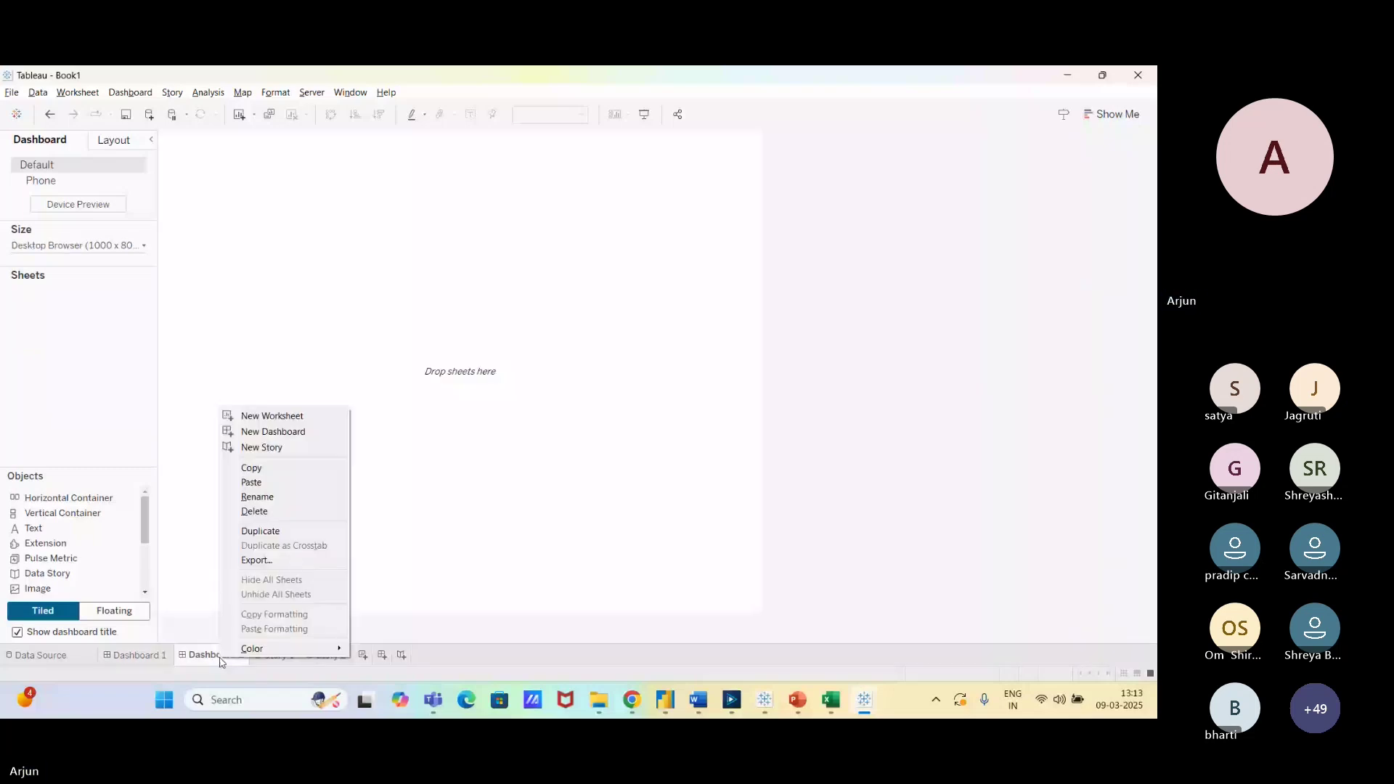
{"action": "left_click", "coordinate": [254, 511]}
{"action": "right_click", "coordinate": [199, 657]}
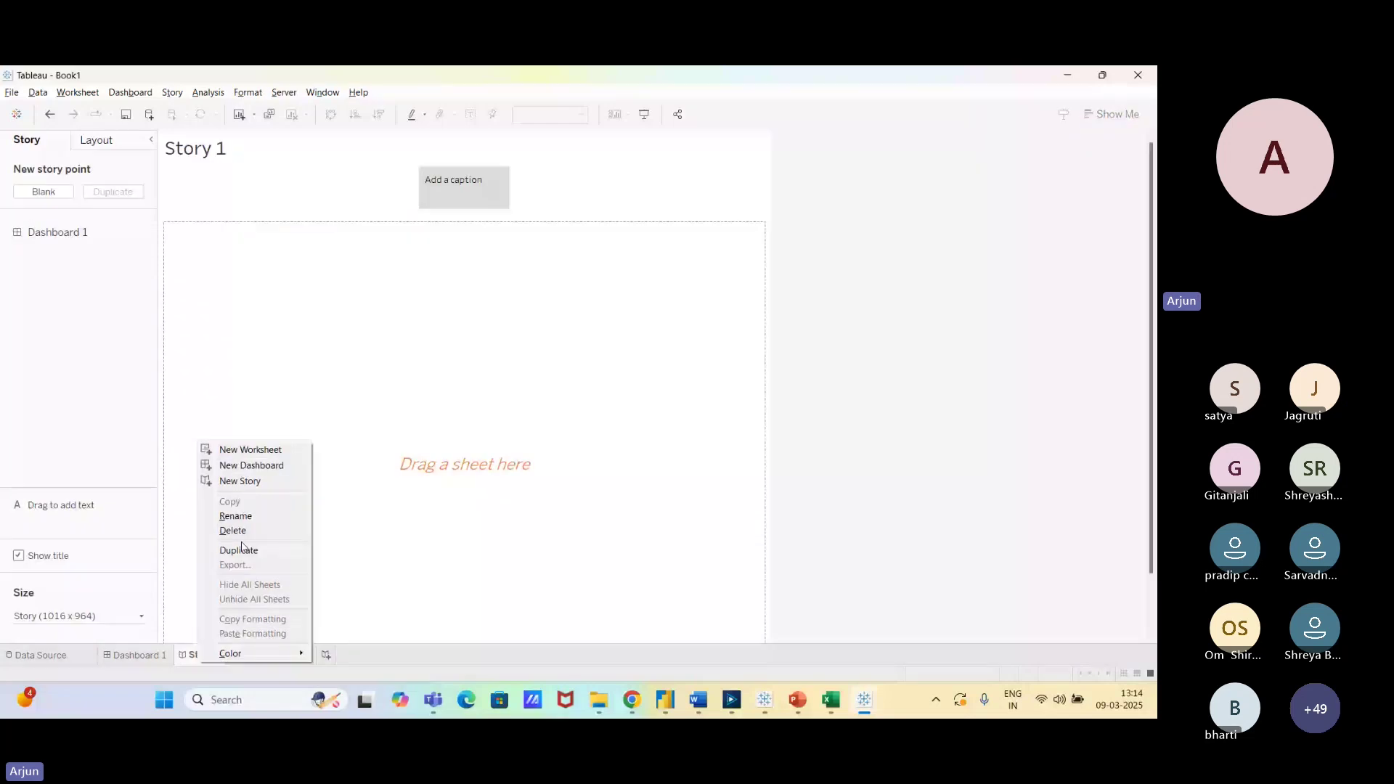
{"action": "left_click", "coordinate": [238, 550]}
{"action": "right_click", "coordinate": [203, 655]}
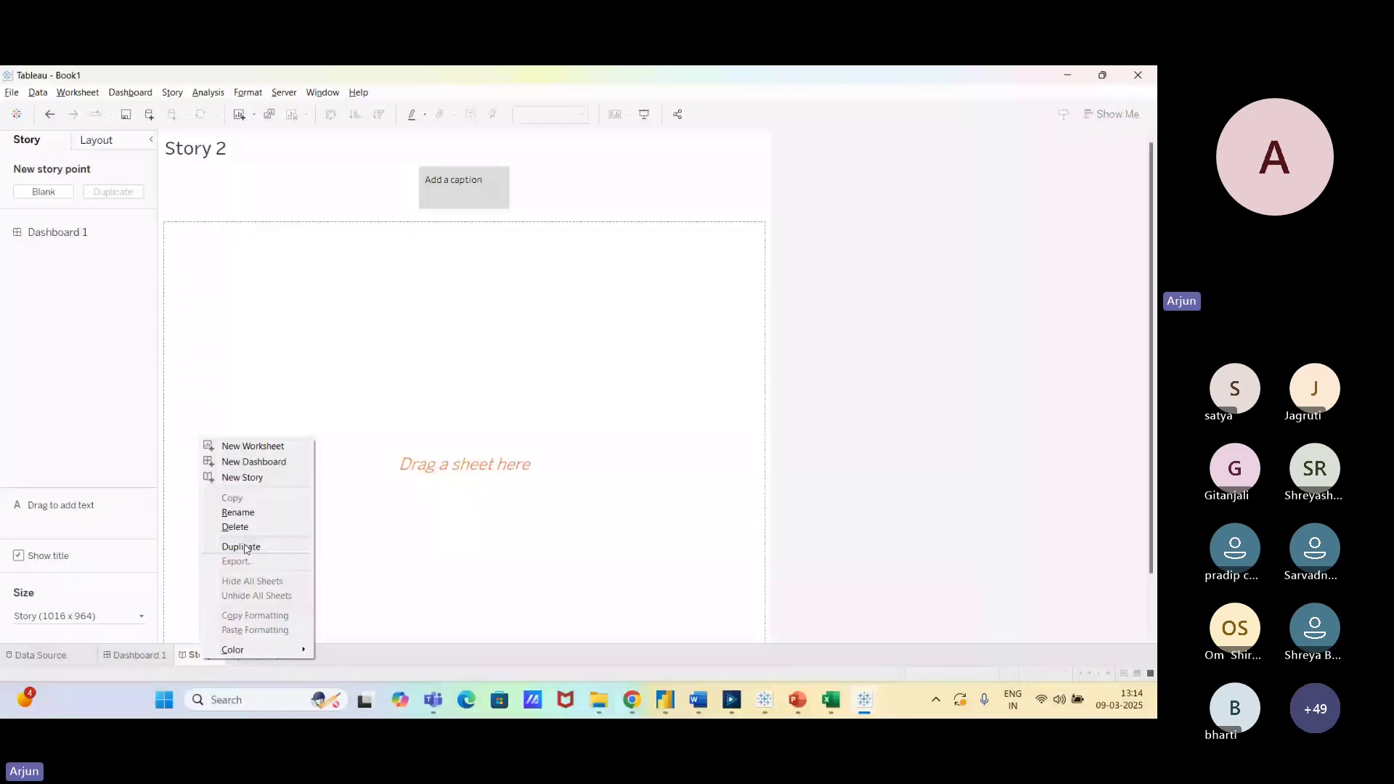
{"action": "left_click", "coordinate": [248, 528]}
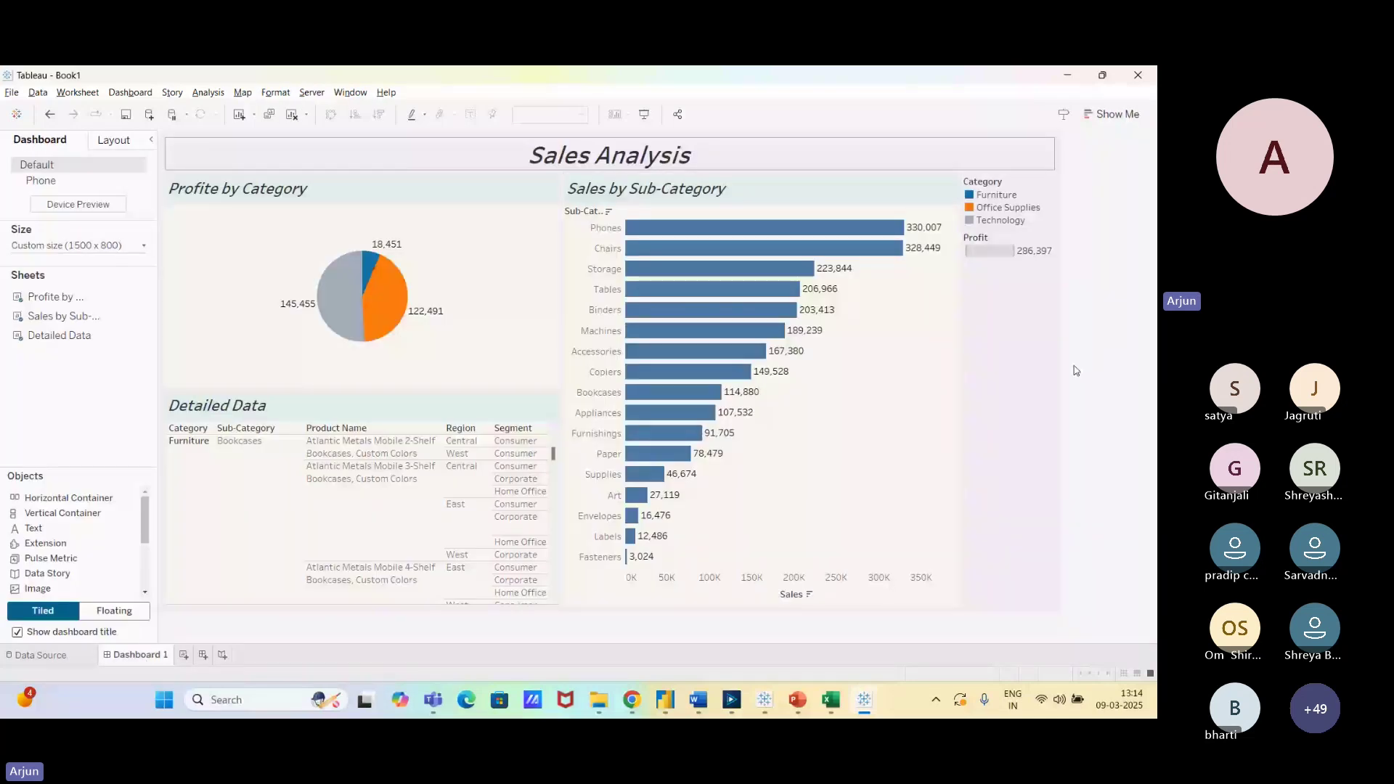
Unhide all worksheets used by Dashboard 1.
{"action": "right_click", "coordinate": [146, 655]}
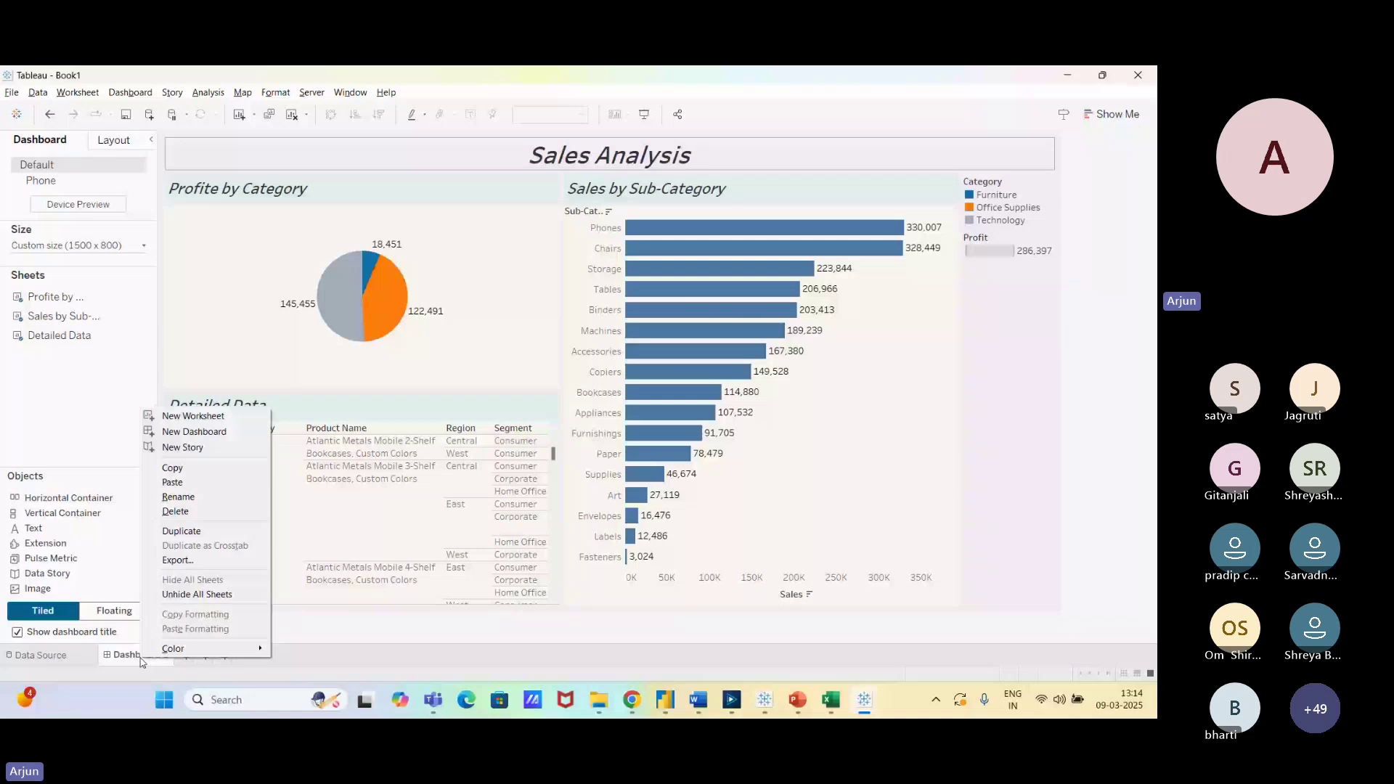
{"action": "left_click", "coordinate": [753, 623]}
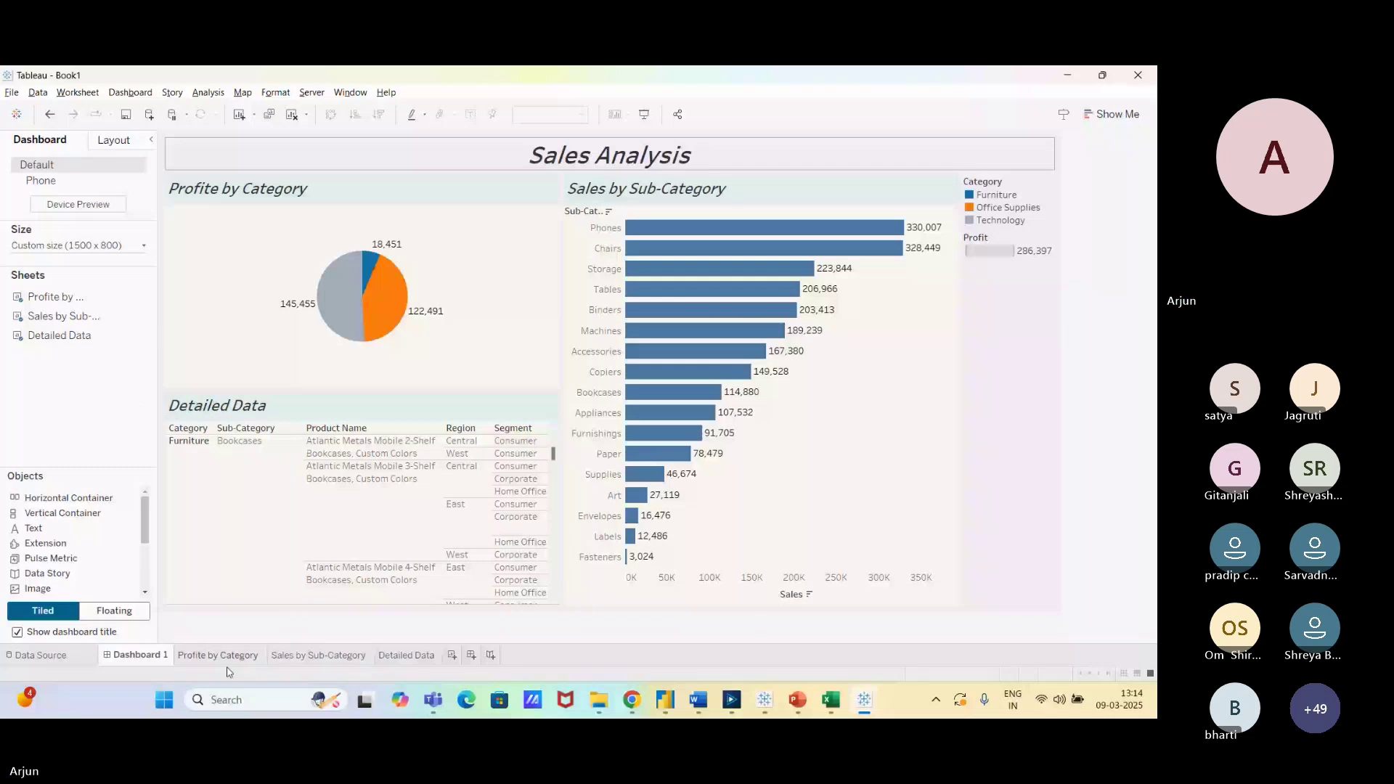
View the Sales by Sub-Category sheet, return to Dashboard 1, and briefly select and deselect the pie chart's Technology slice.
{"action": "left_click", "coordinate": [318, 654]}
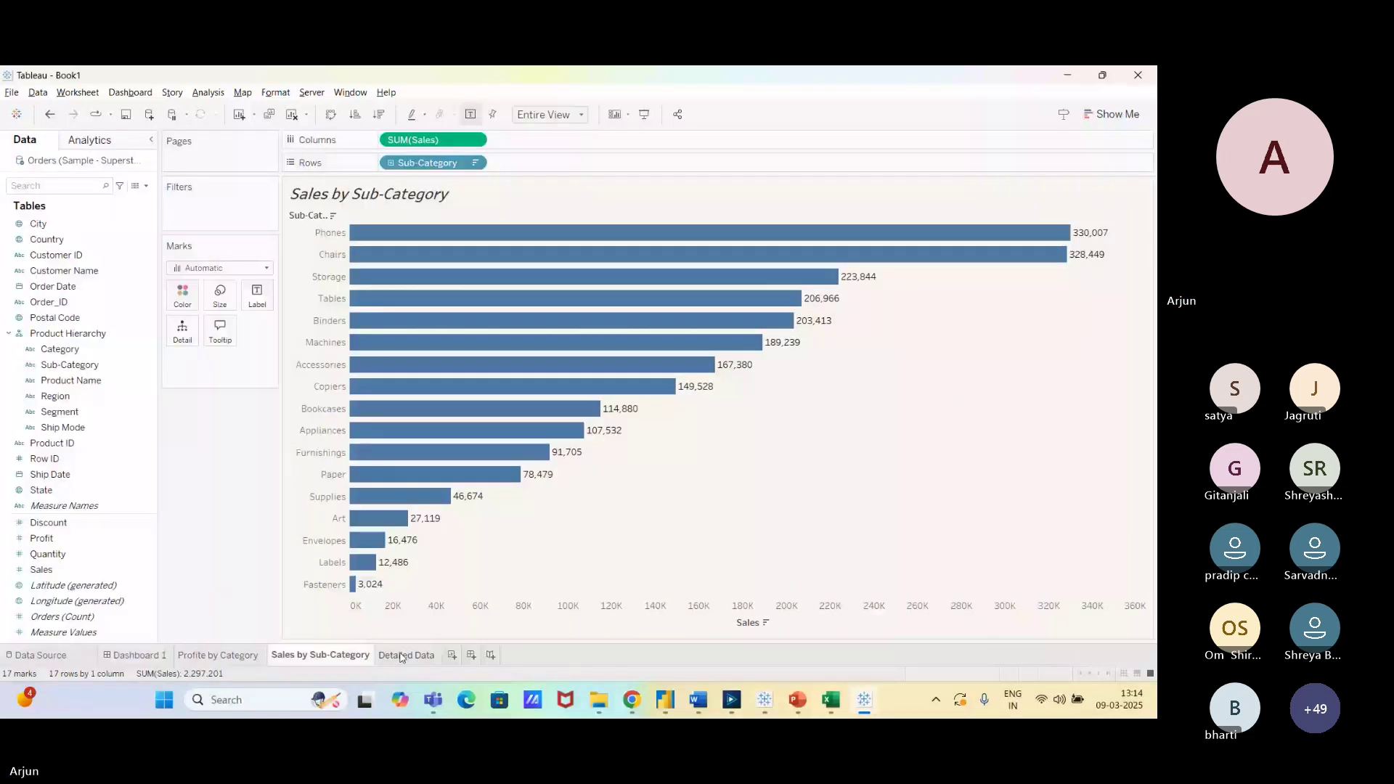
{"action": "left_click", "coordinate": [139, 655]}
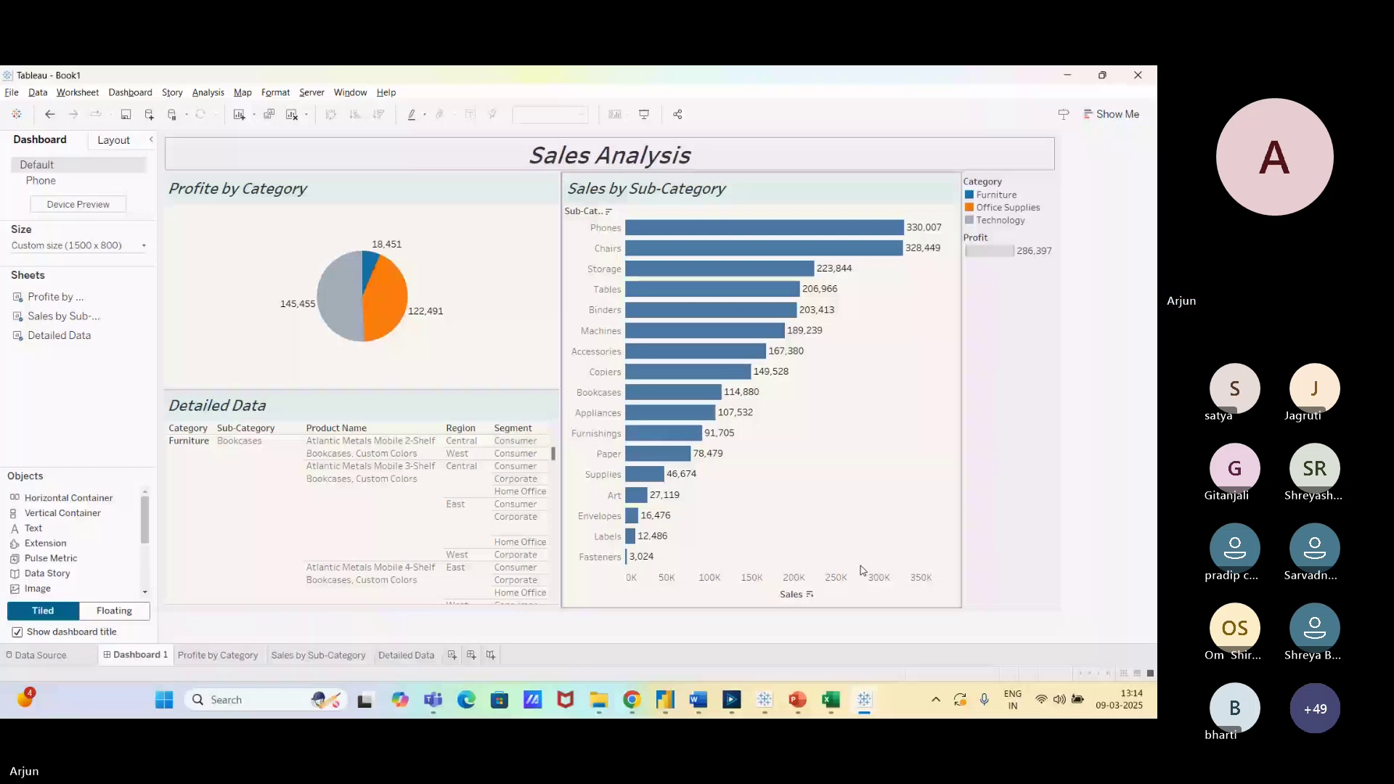
{"action": "left_click", "coordinate": [338, 308]}
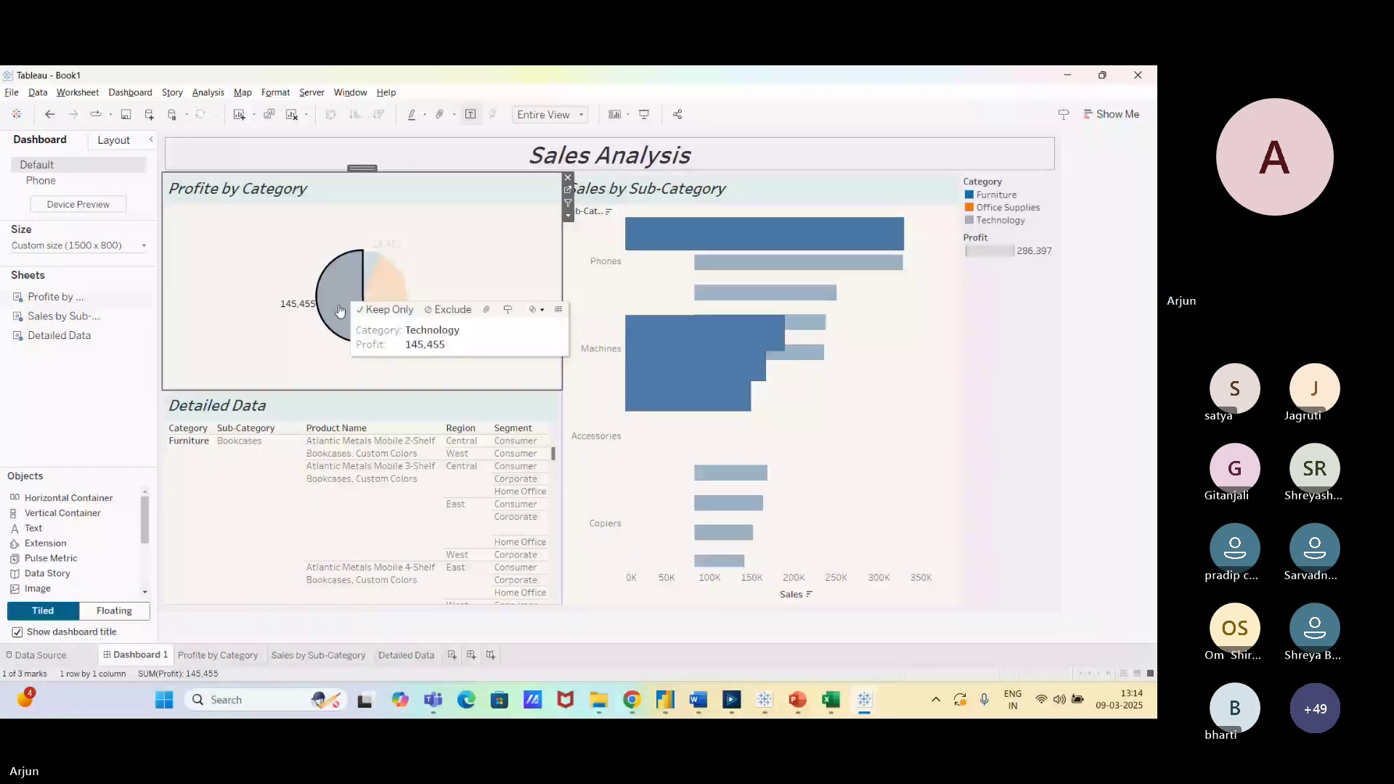
{"action": "left_click", "coordinate": [339, 311]}
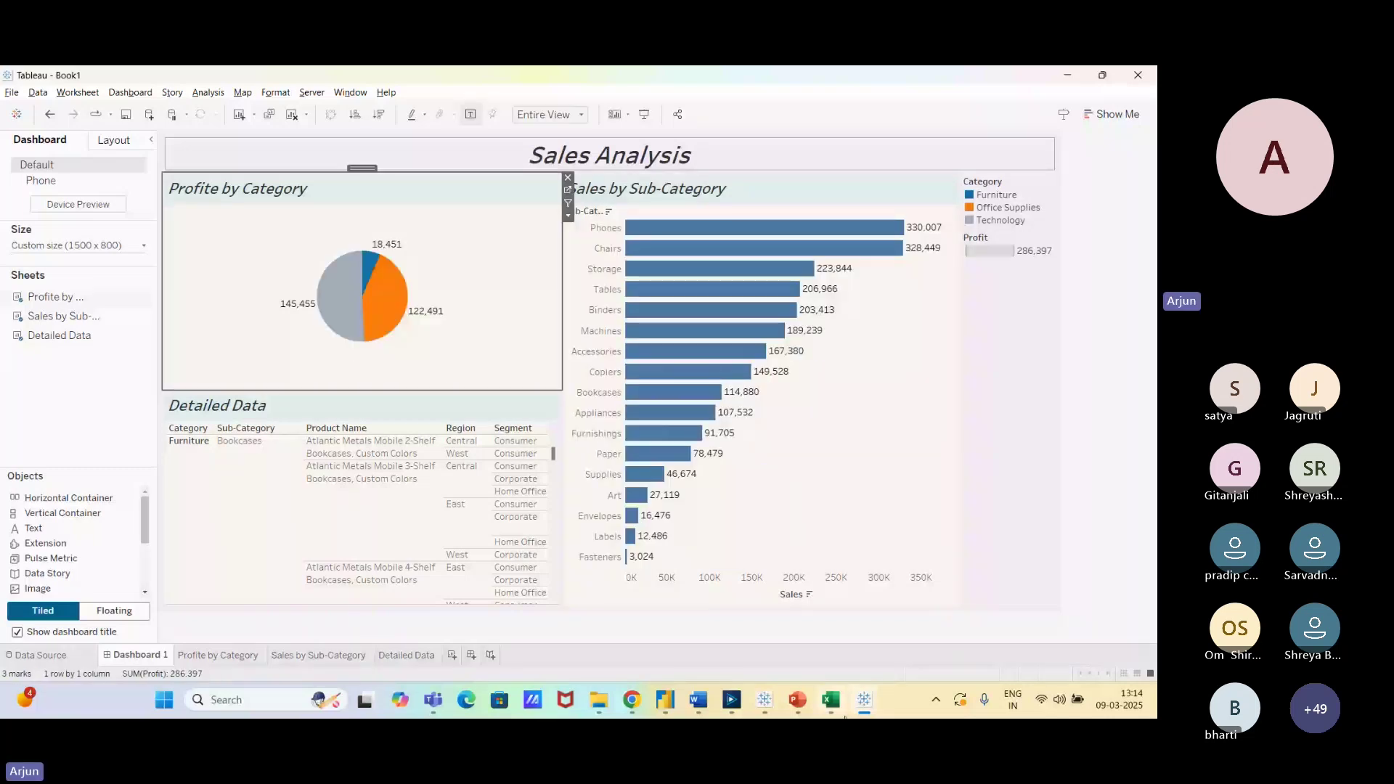
Switch to the Teams meeting in Chrome to read the chat replies, glance back at the Tableau workbook, and return to the meeting.
{"action": "left_click", "coordinate": [639, 701]}
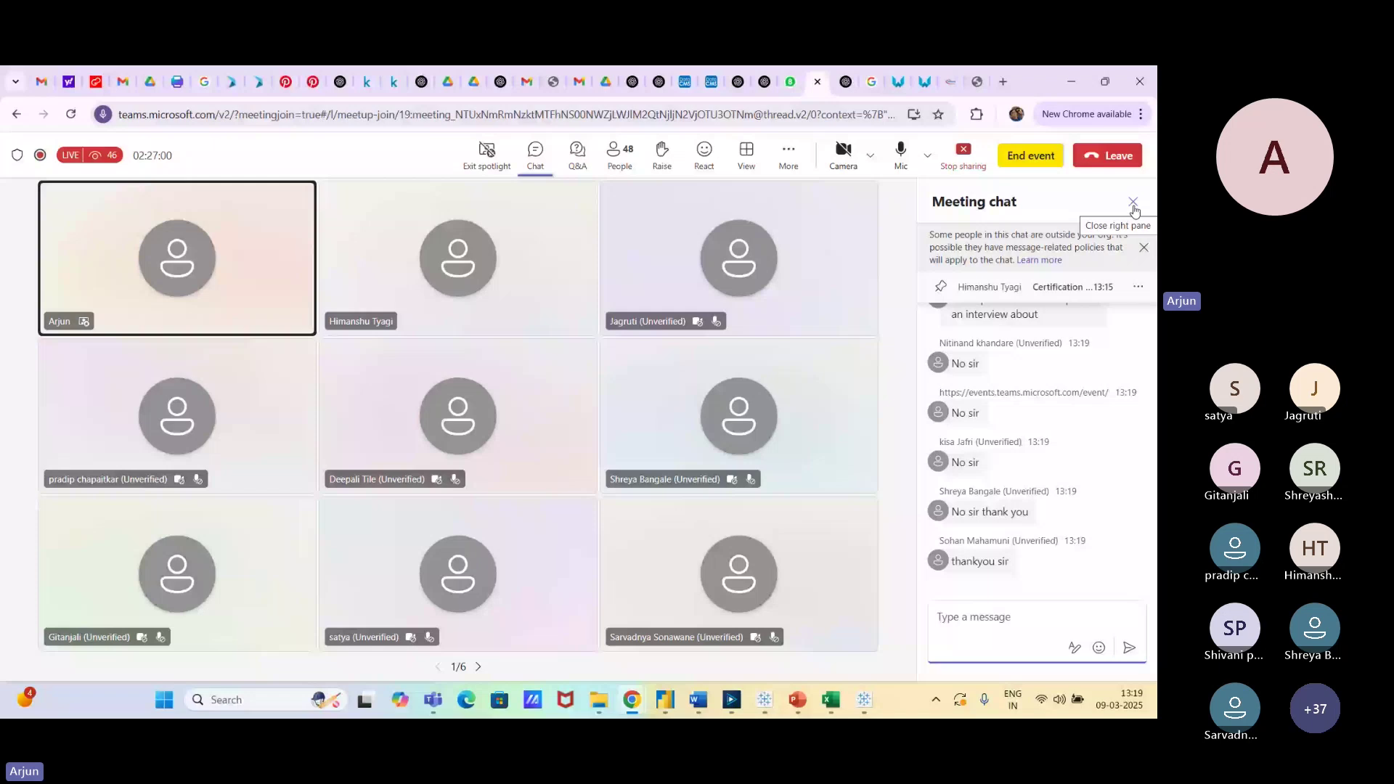
{"action": "mouse_move", "coordinate": [865, 705]}
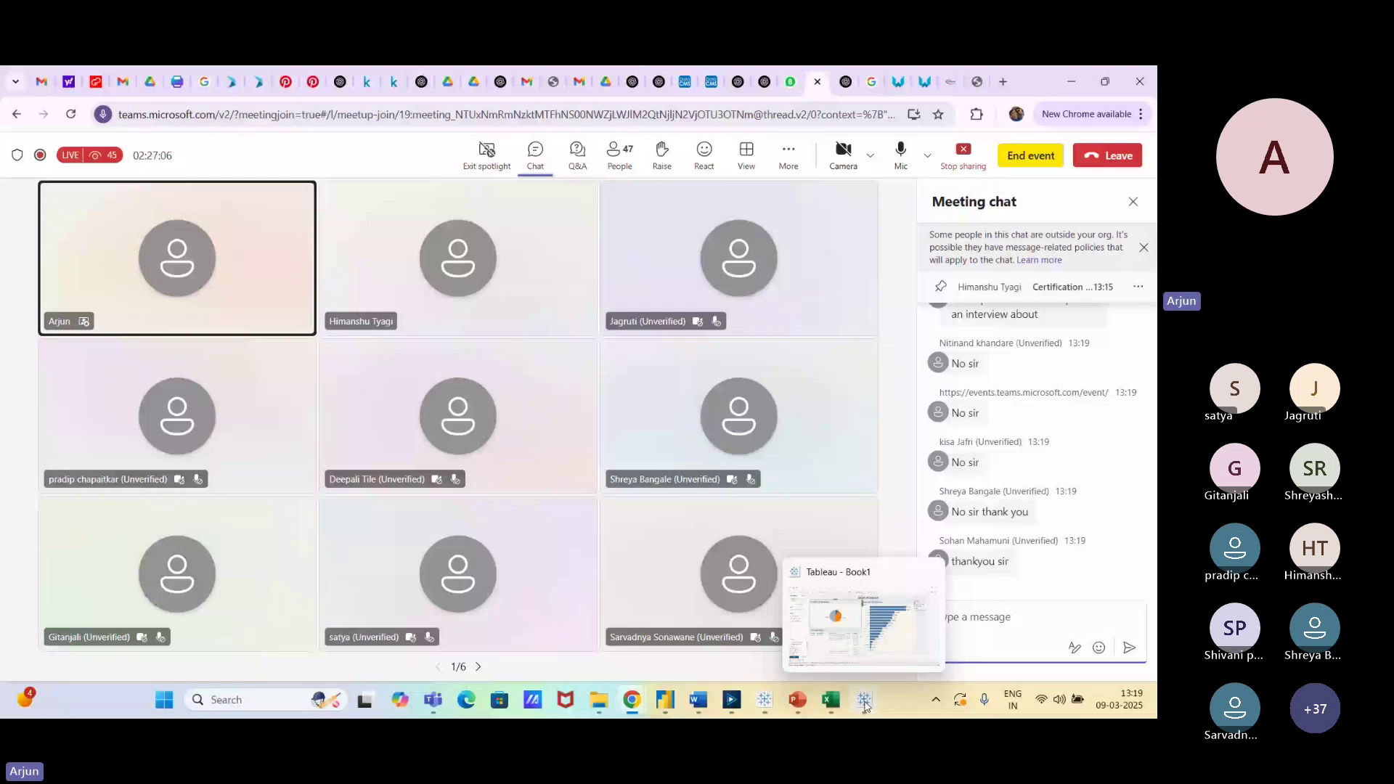
{"action": "left_click", "coordinate": [865, 705]}
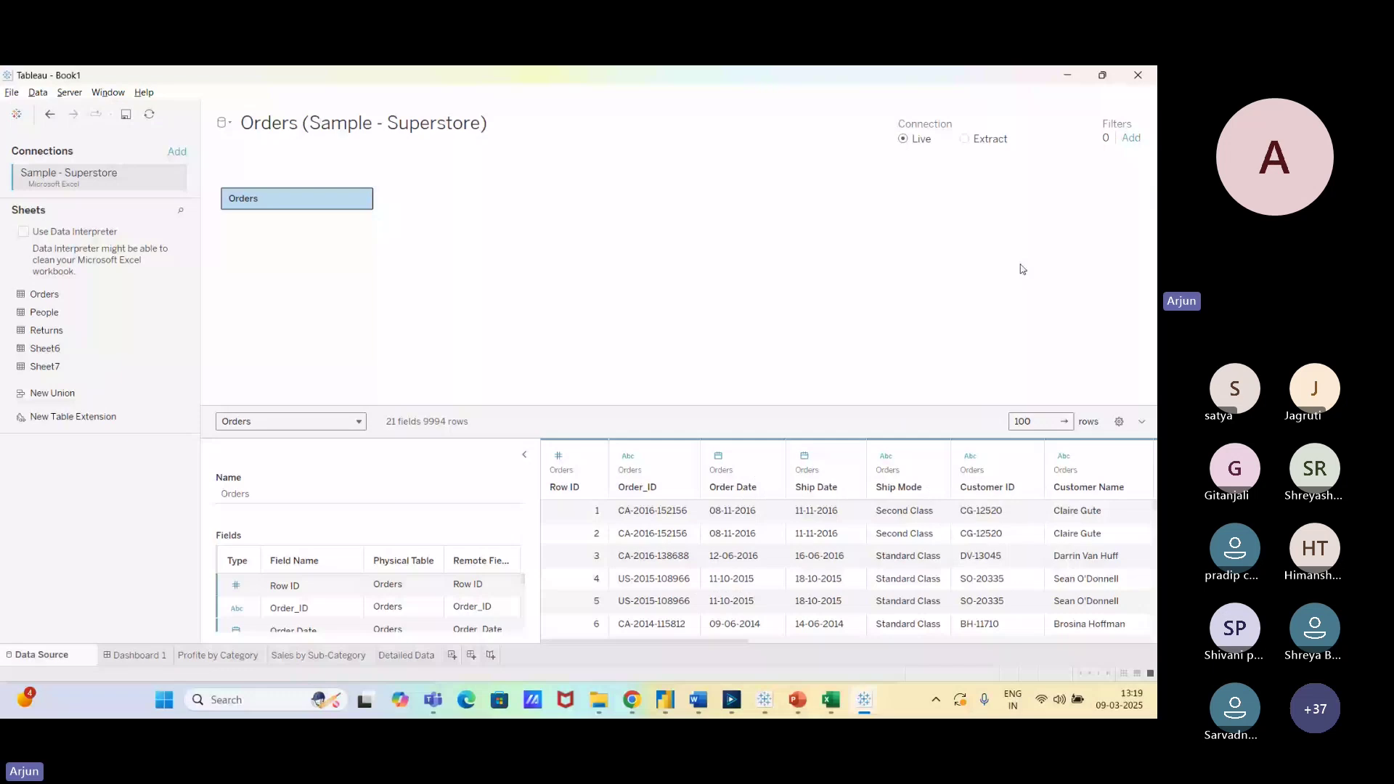
{"action": "mouse_move", "coordinate": [799, 661]}
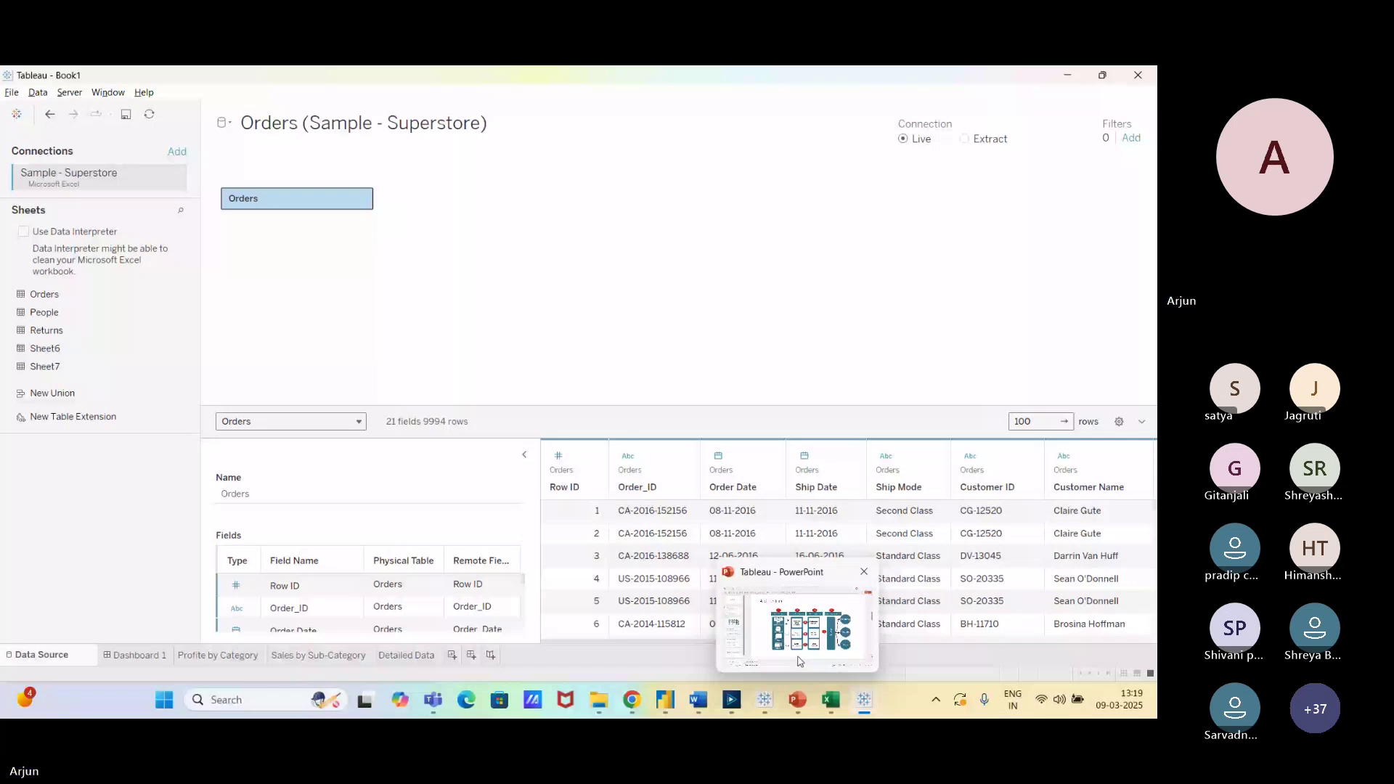
{"action": "key", "text": "alt+Tab"}
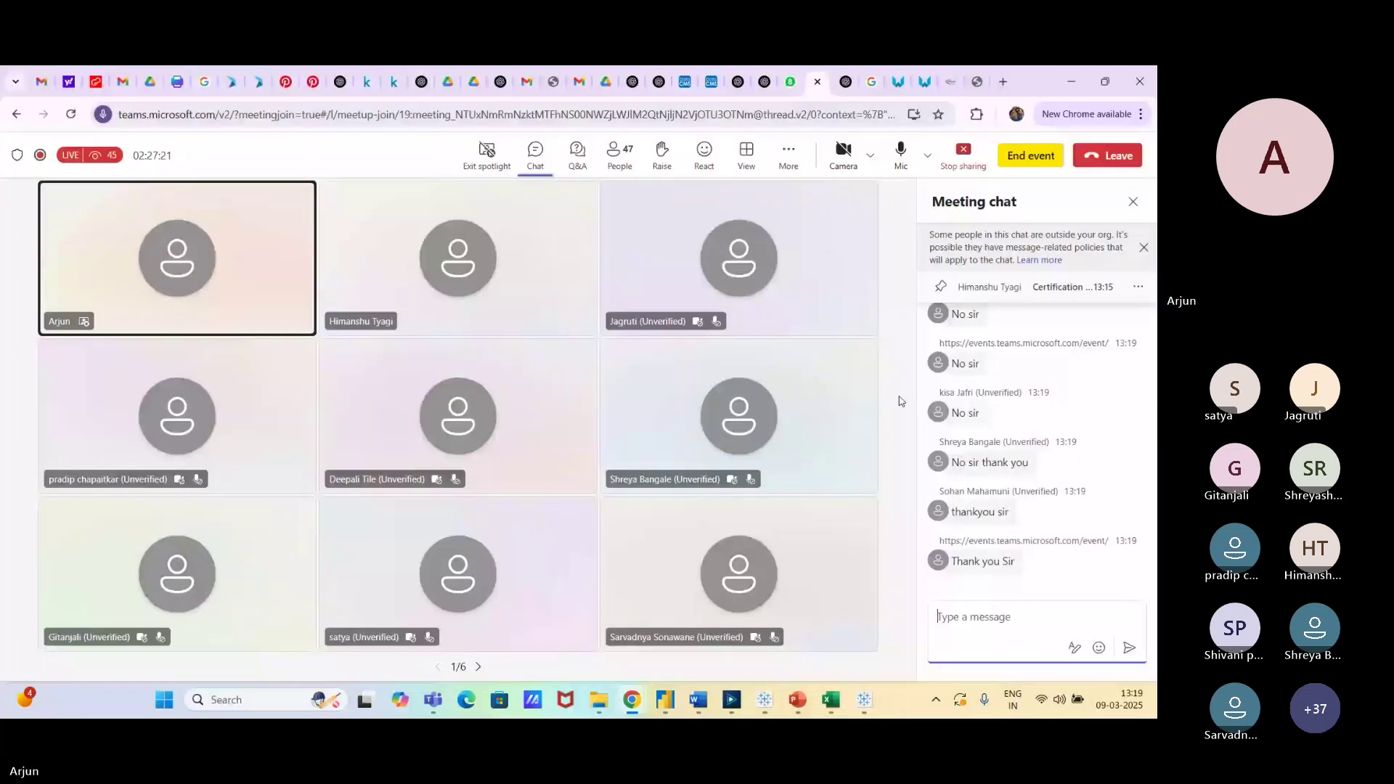